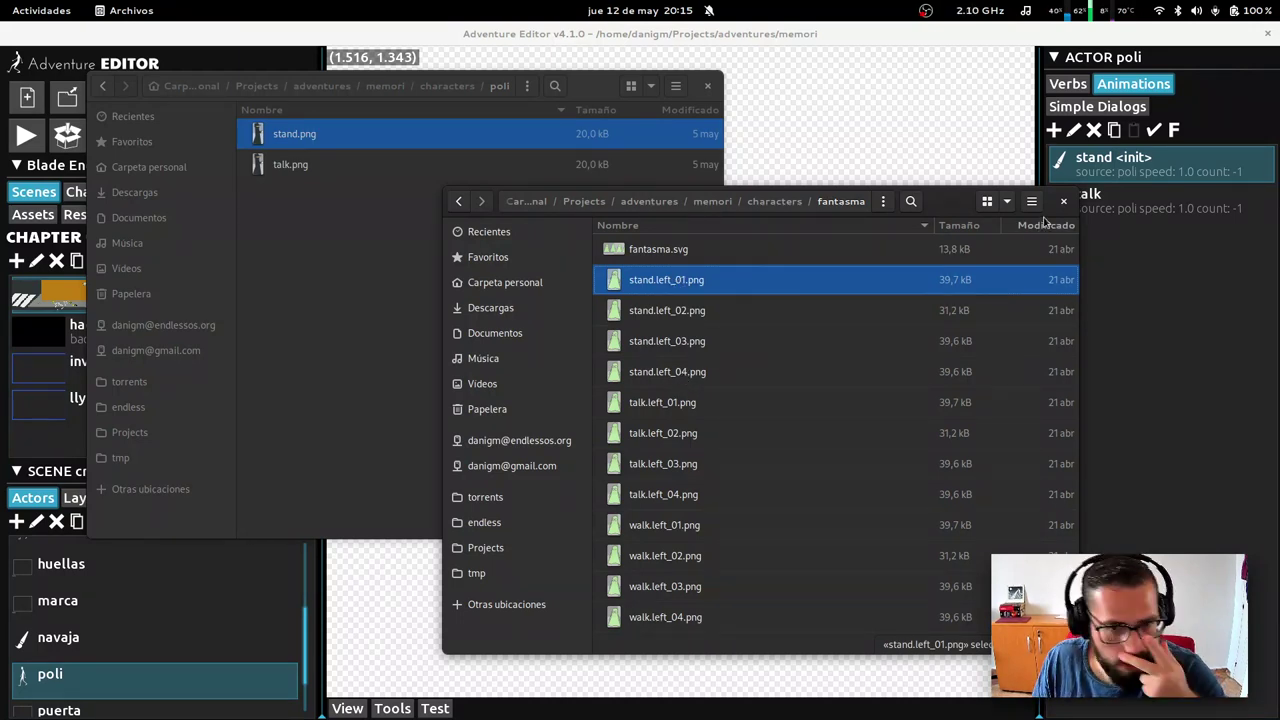
Switch to Adventure Editor and review the settings of poli's stand animation without changing them
left_click(1160, 163)
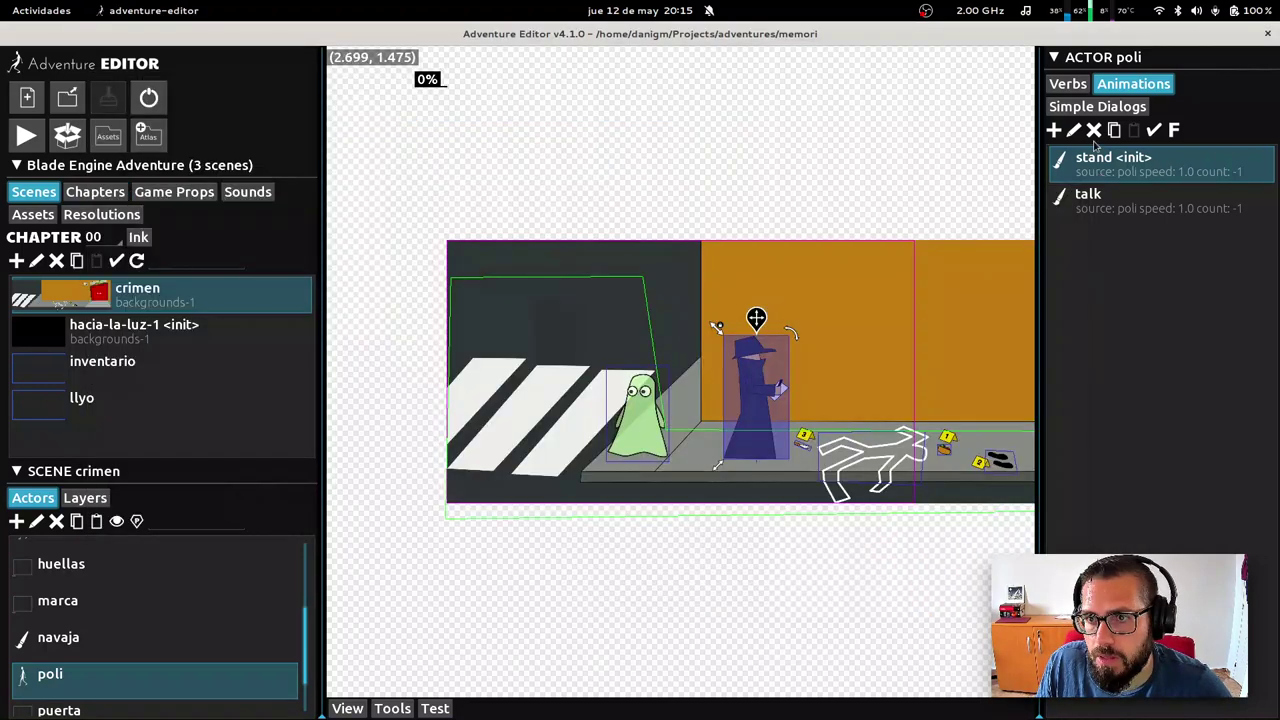
left_click(1073, 130)
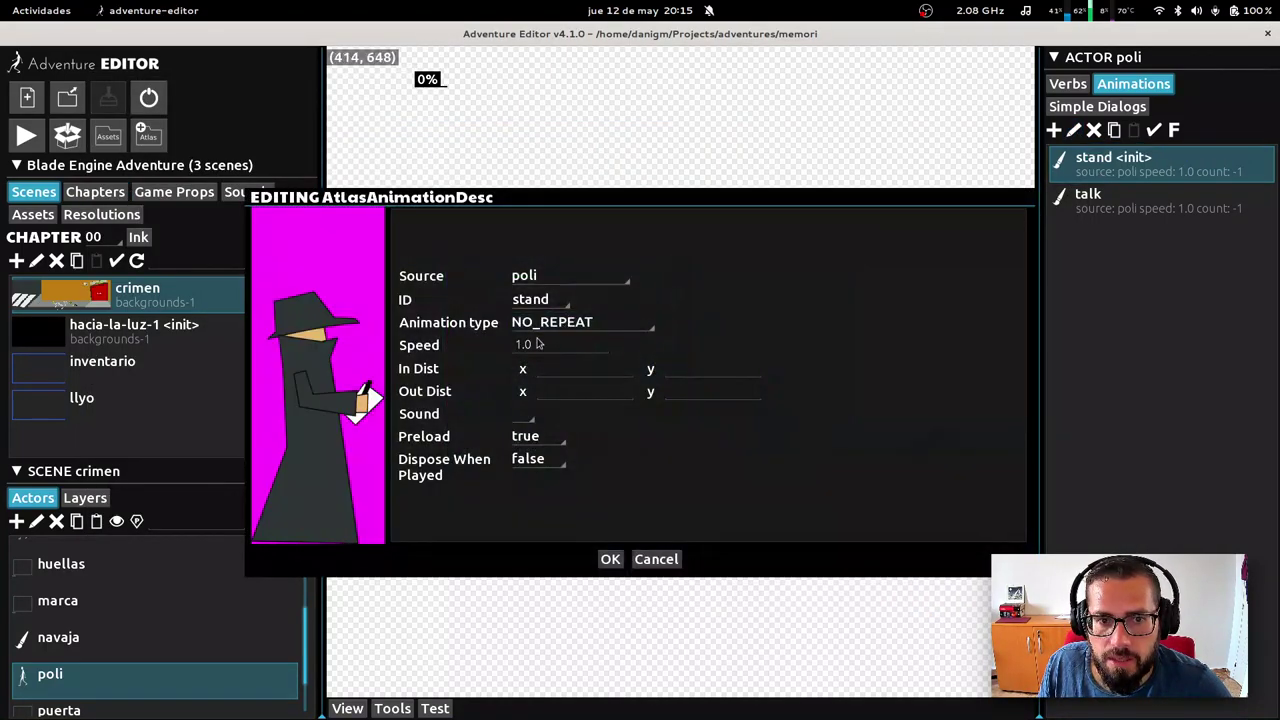
left_click(656, 559)
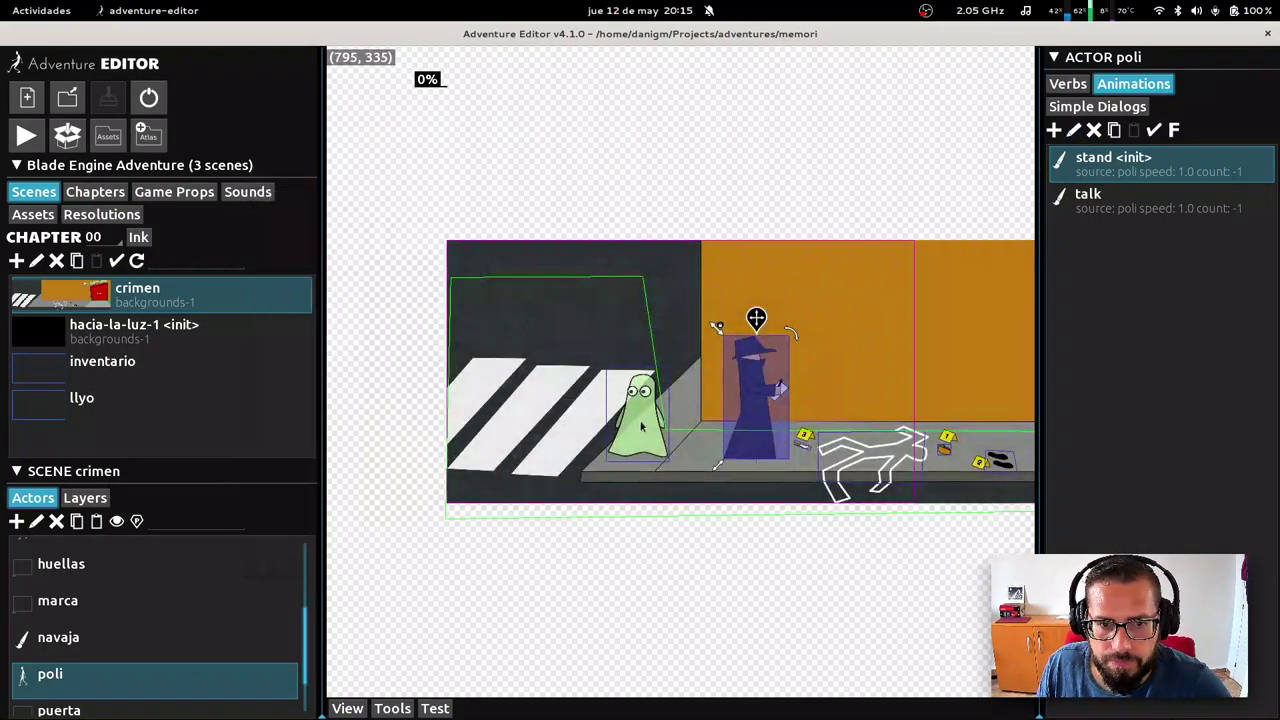
Inspect the fantasma actor's stand.left animation settings and its available animation IDs, leaving them unchanged
left_click(637, 410)
left_click(1074, 131)
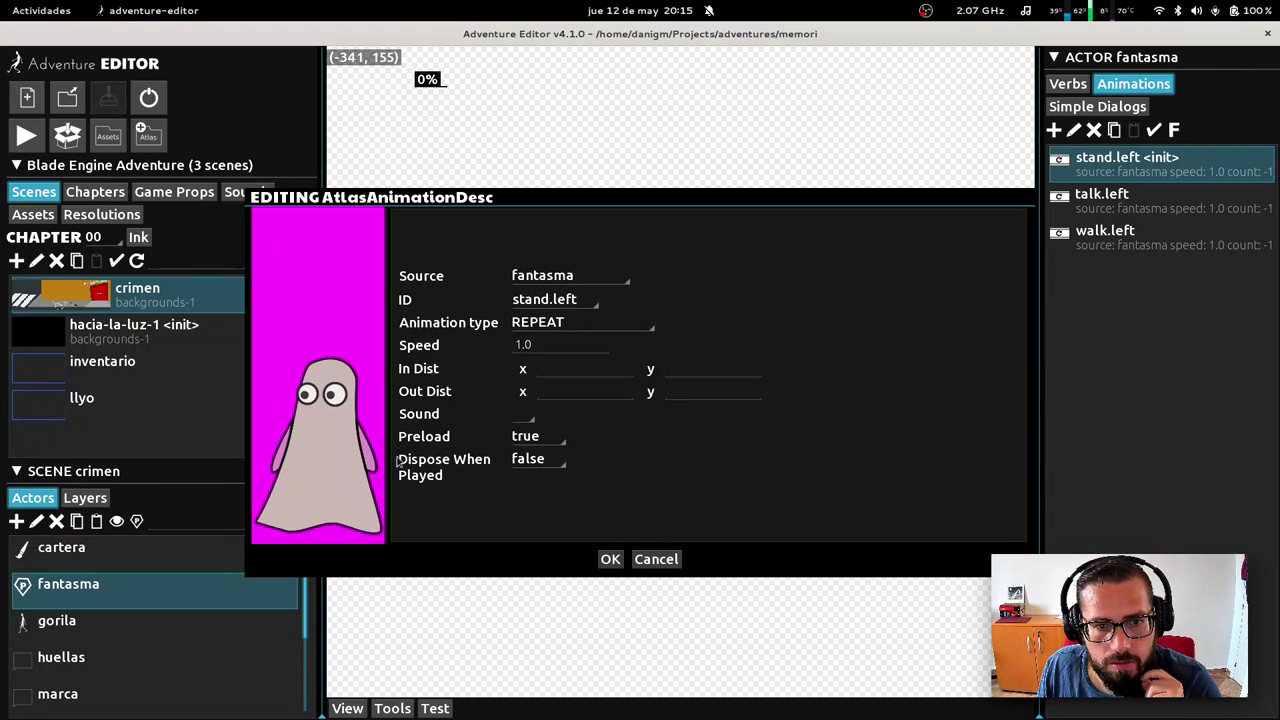
left_click(576, 308)
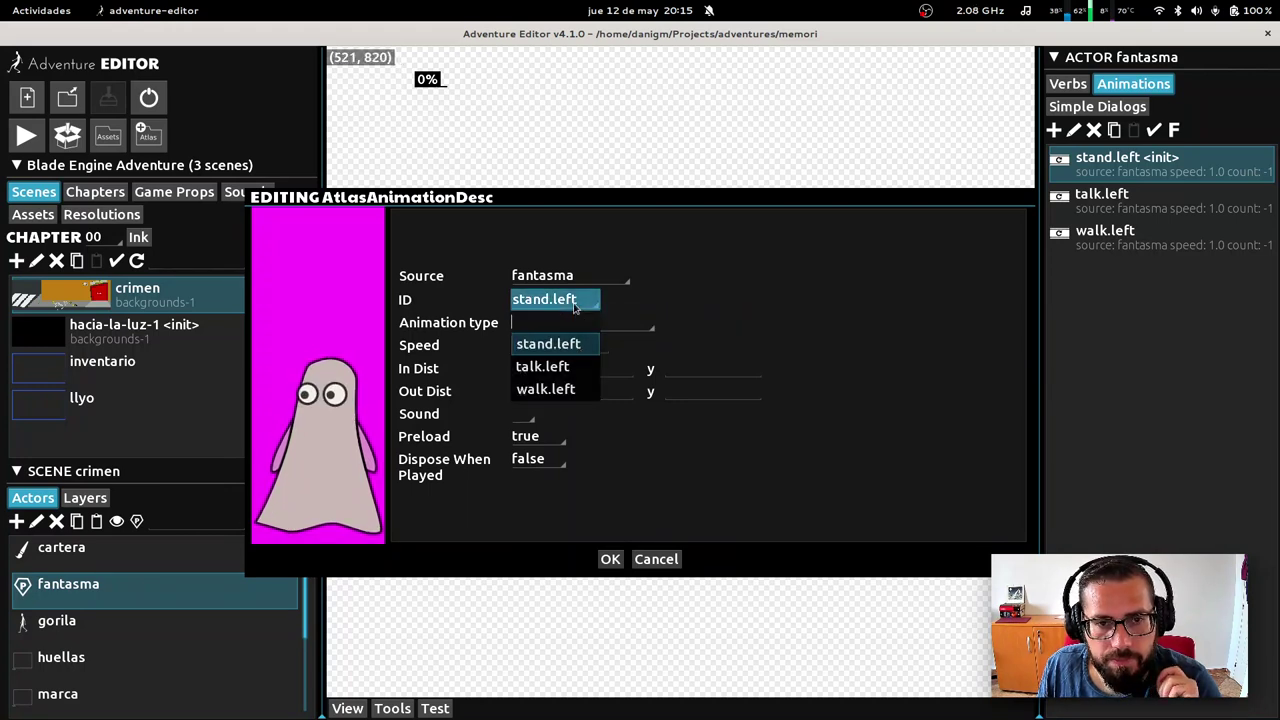
left_click(770, 300)
left_click(540, 300)
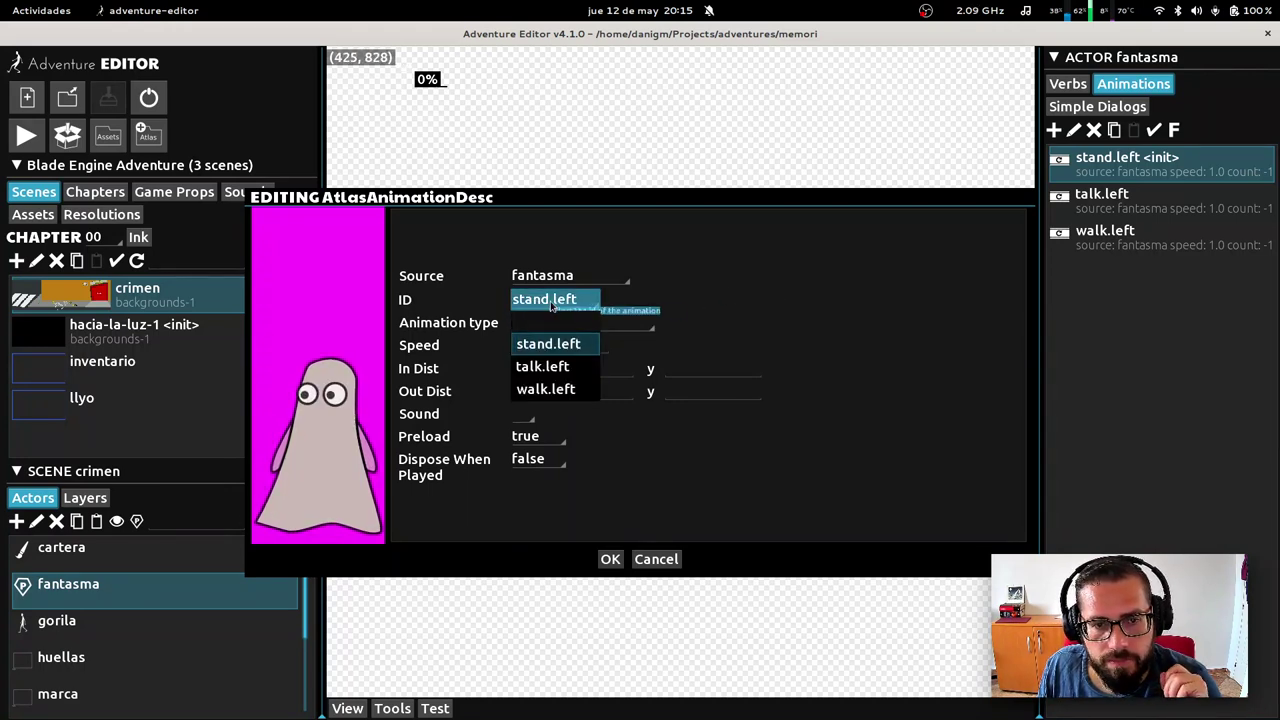
left_click(675, 564)
left_click(668, 562)
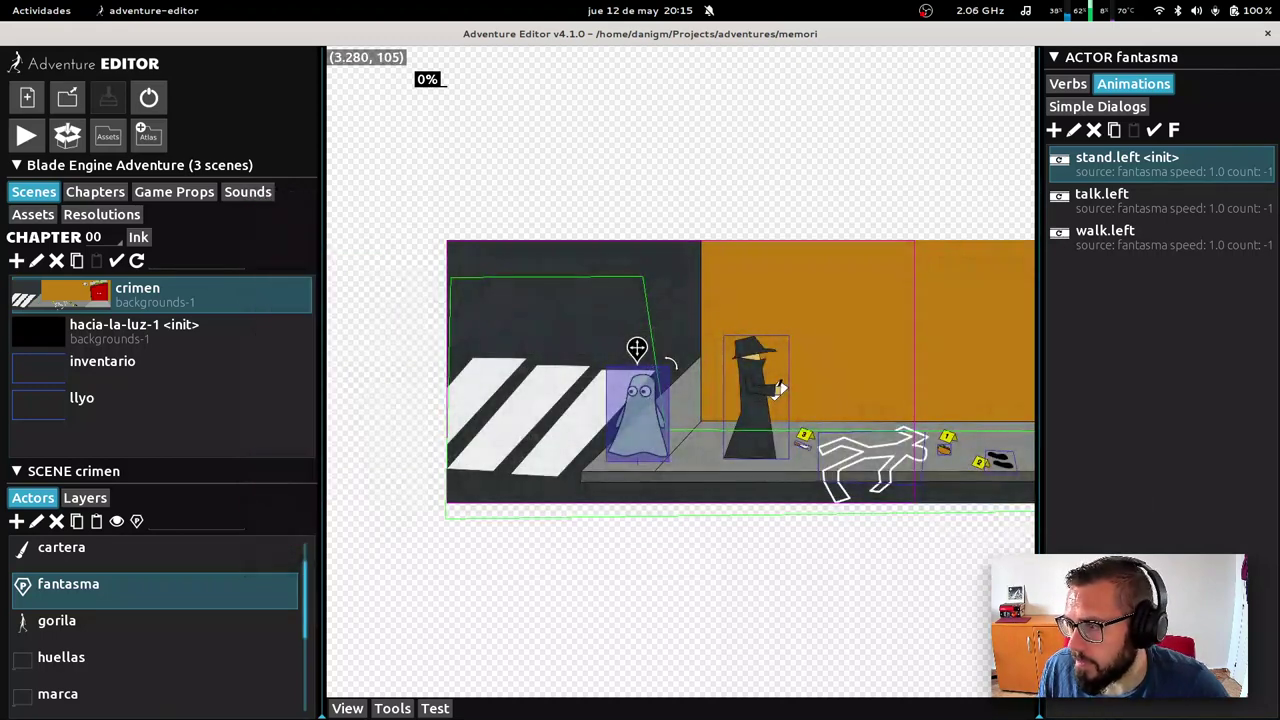
Switch to the file manager and compare stand.png with talk.png in the poli character folder, closing that folder window when done
key("alt+Tab")
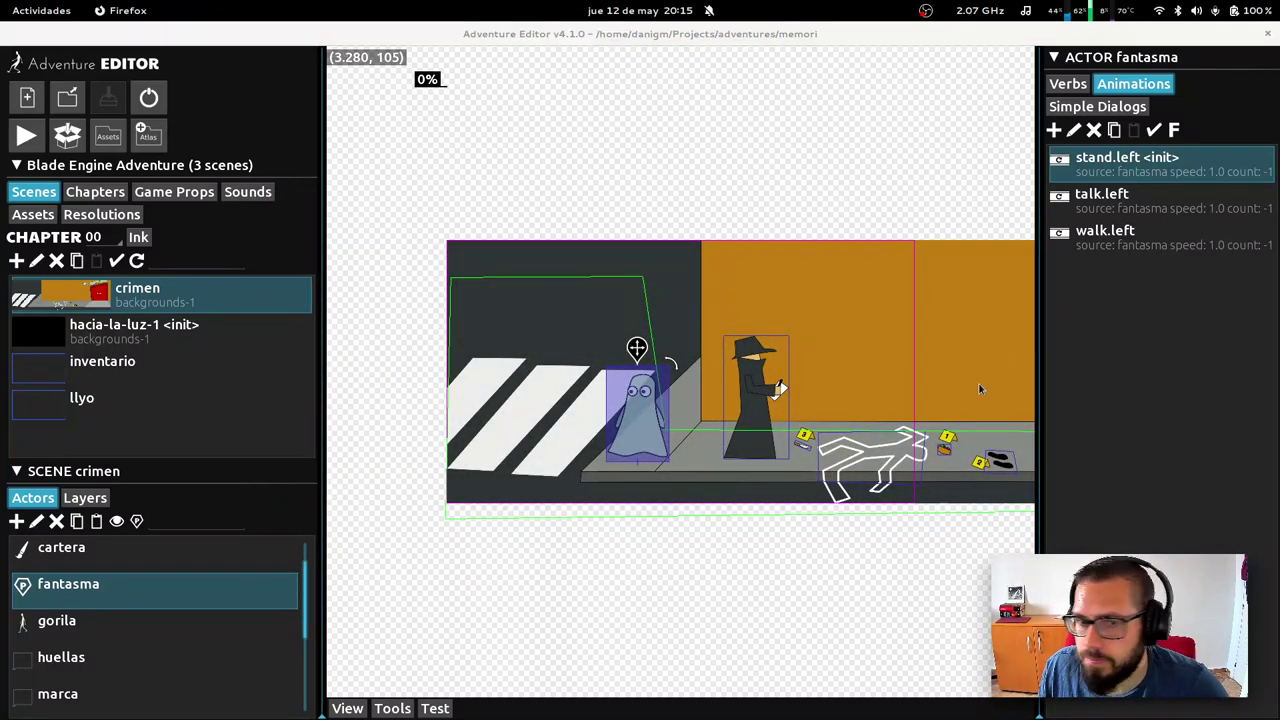
key("super")
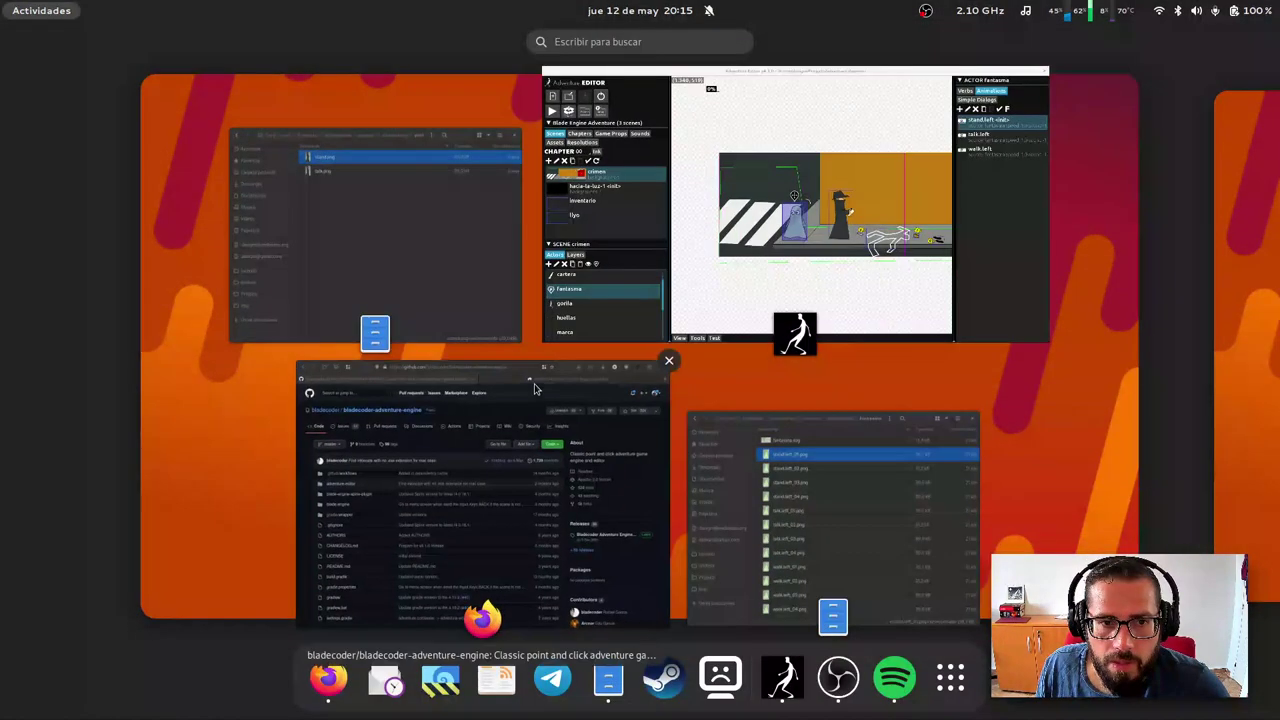
left_click(365, 267)
left_click(314, 176)
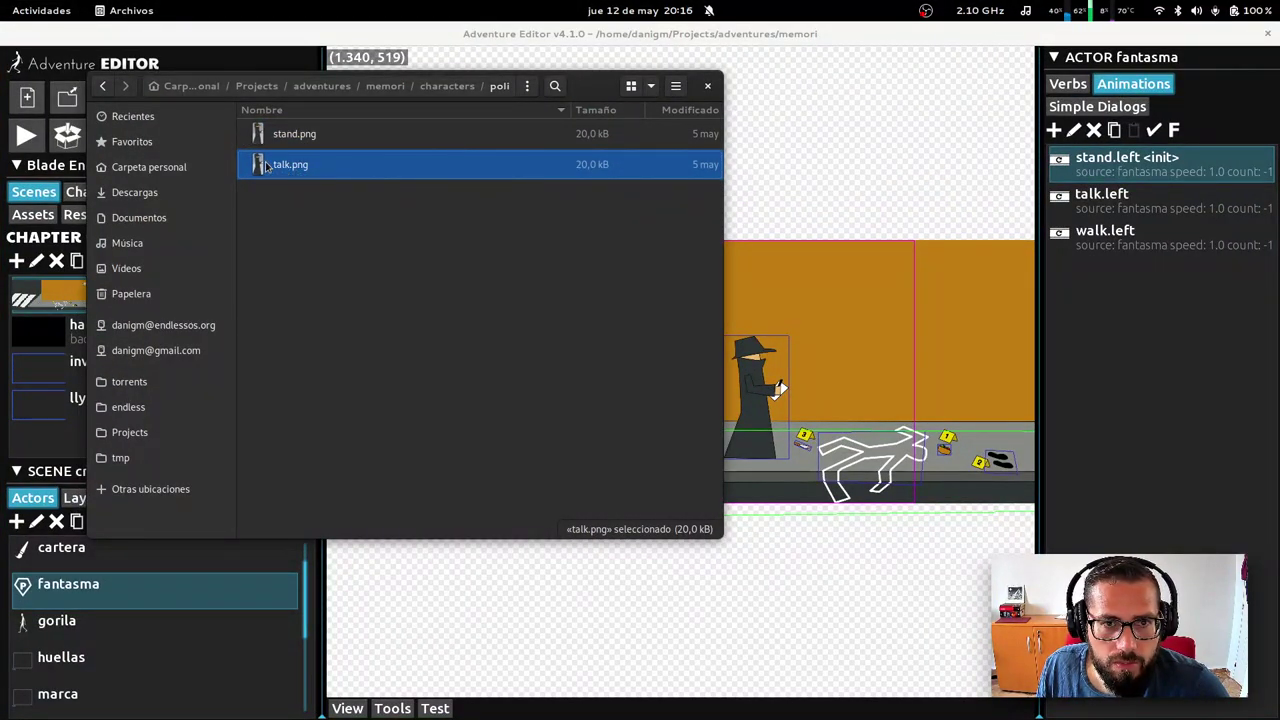
left_click(282, 144)
left_click(287, 170)
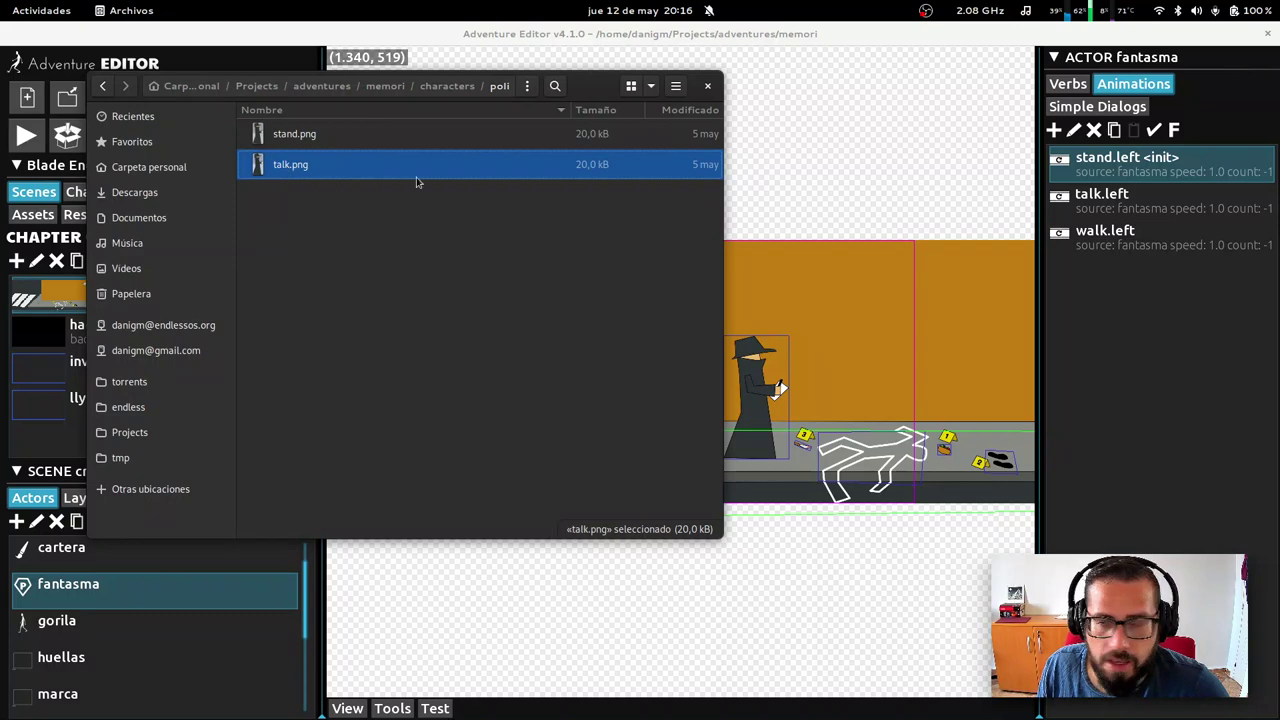
left_click(296, 145)
left_click(320, 165)
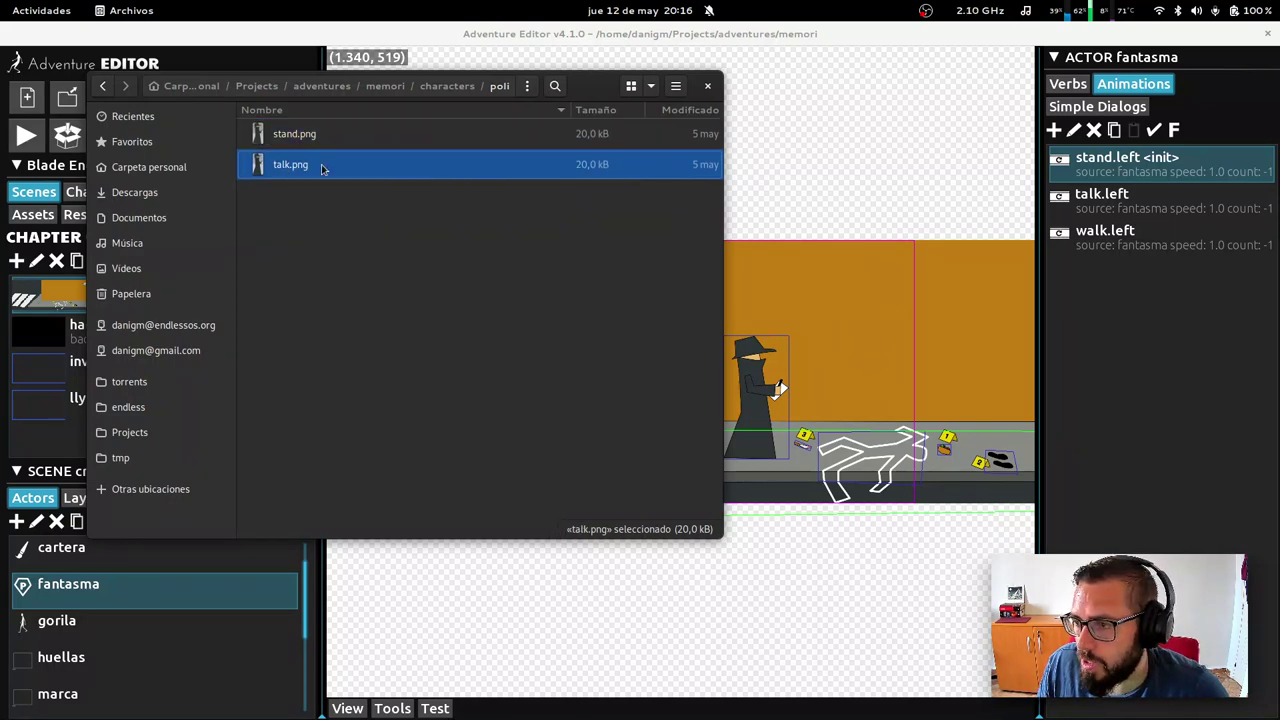
key("super")
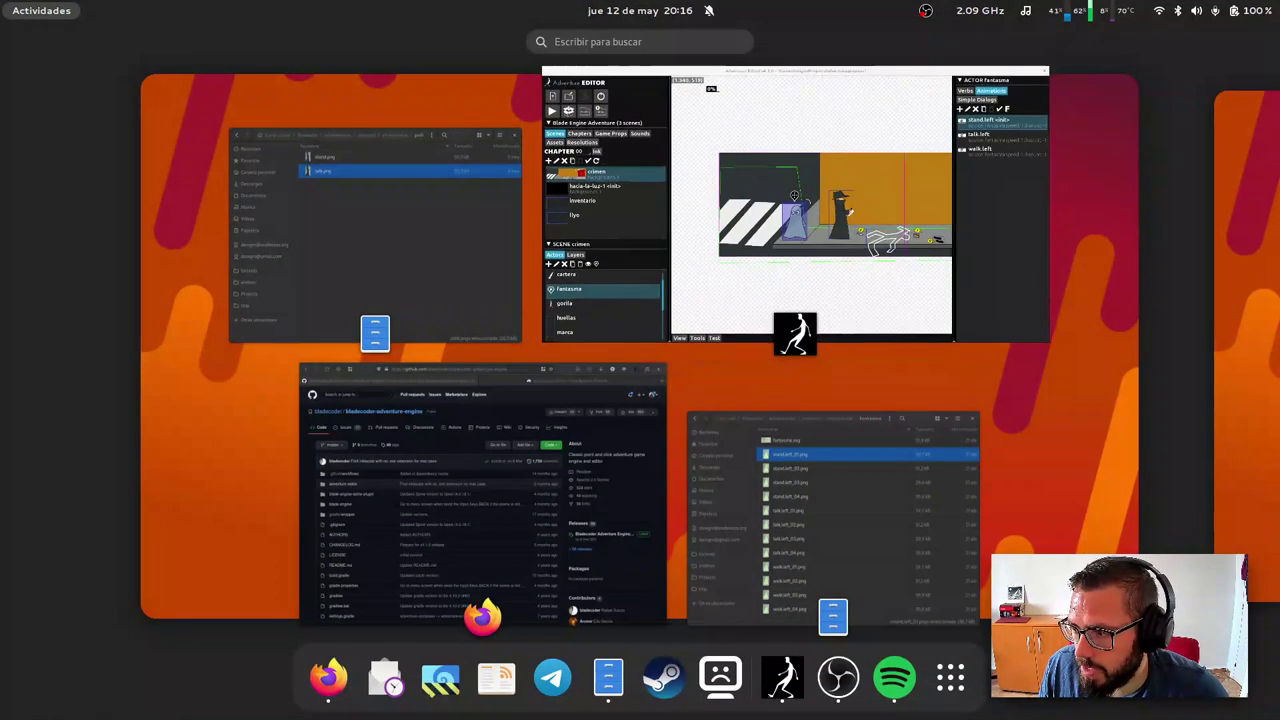
key("super")
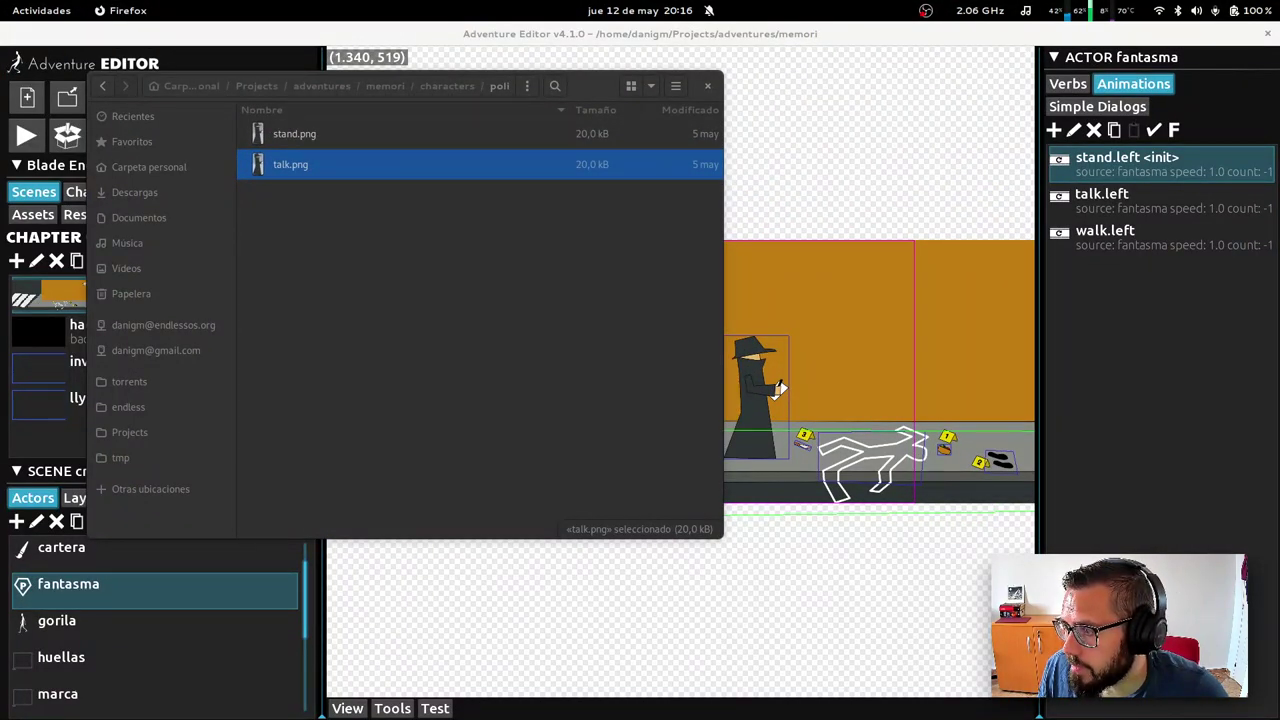
left_click(707, 88)
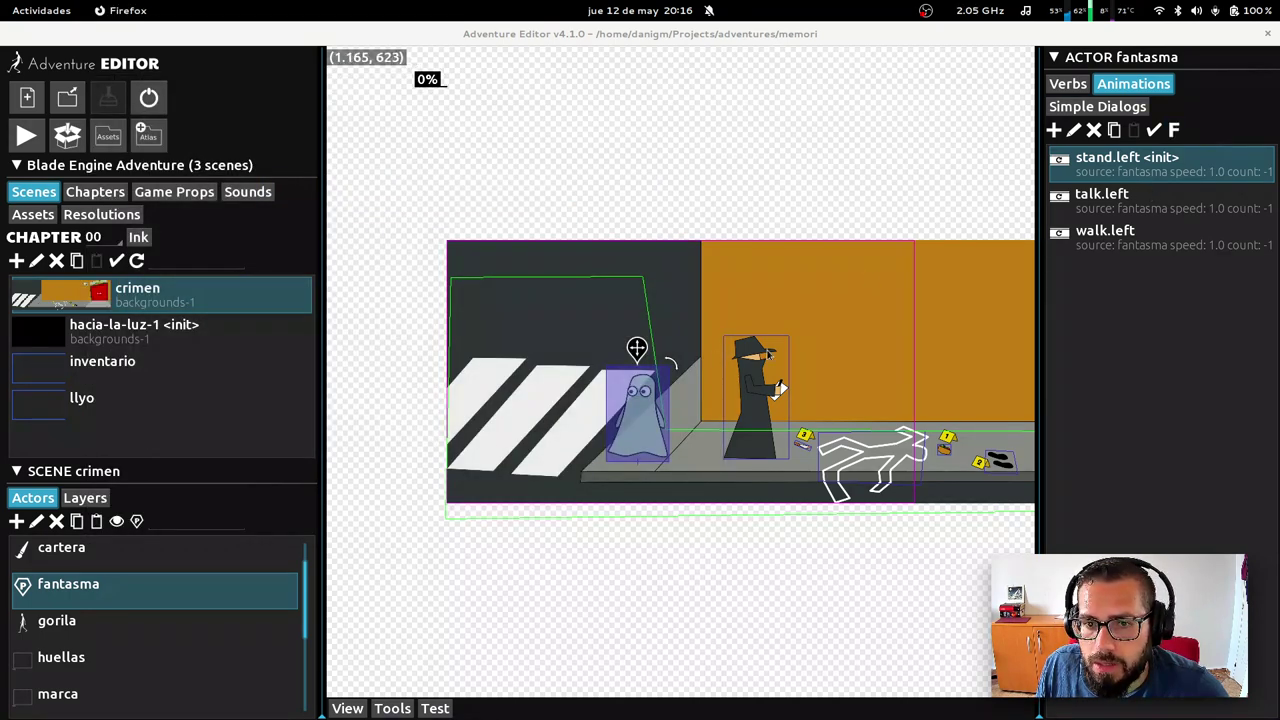
Add a scene-scope init verb to the poli actor, leaving its state and UI icon empty
left_click(770, 354)
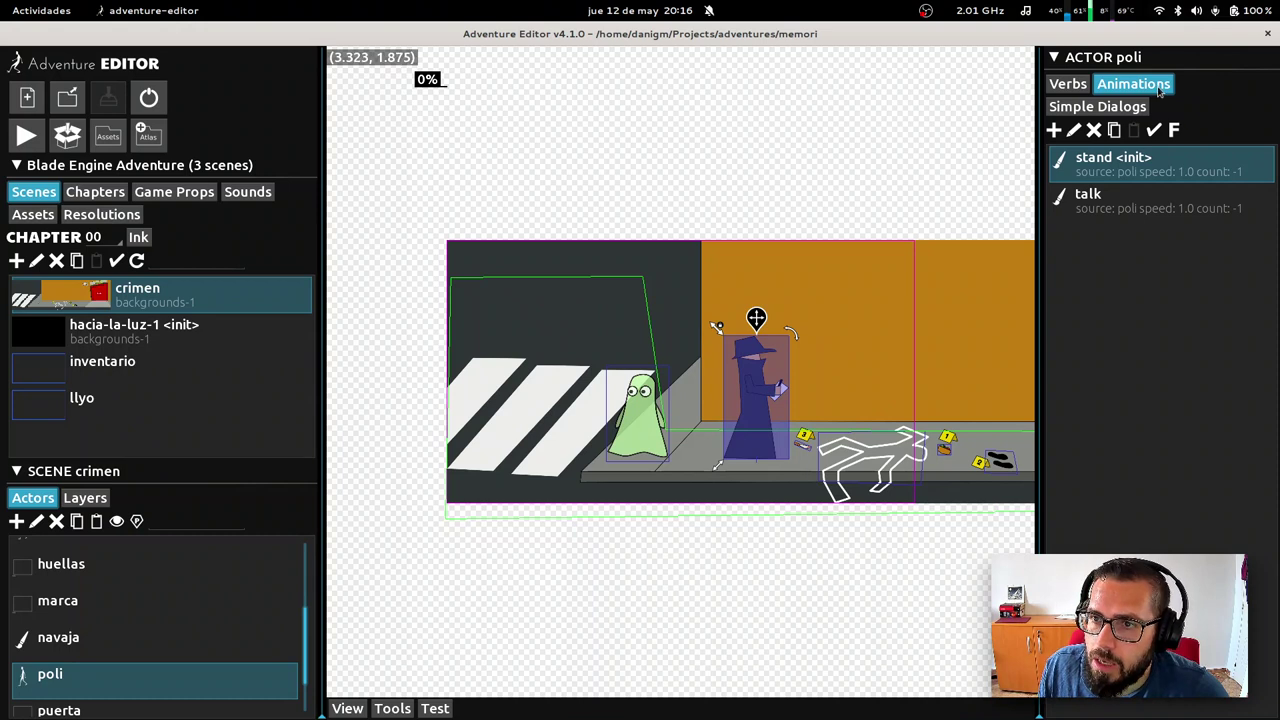
left_click(1067, 84)
left_click(1175, 129)
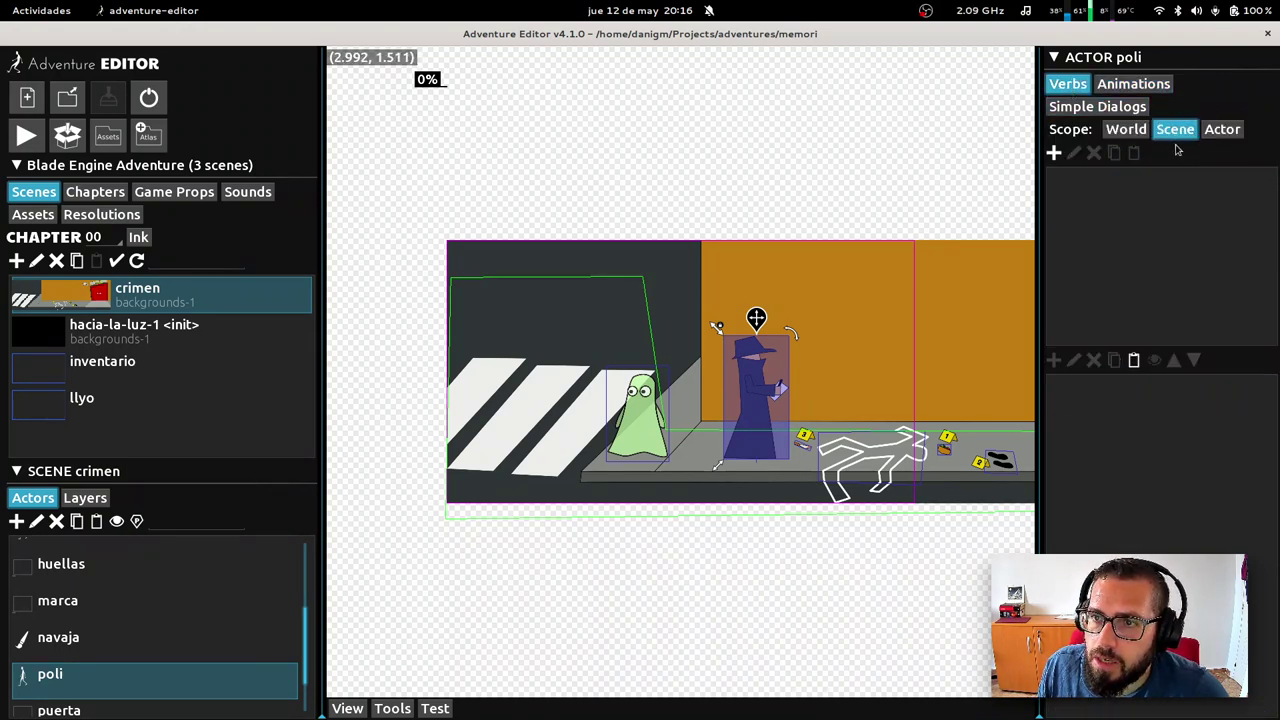
left_click(1054, 153)
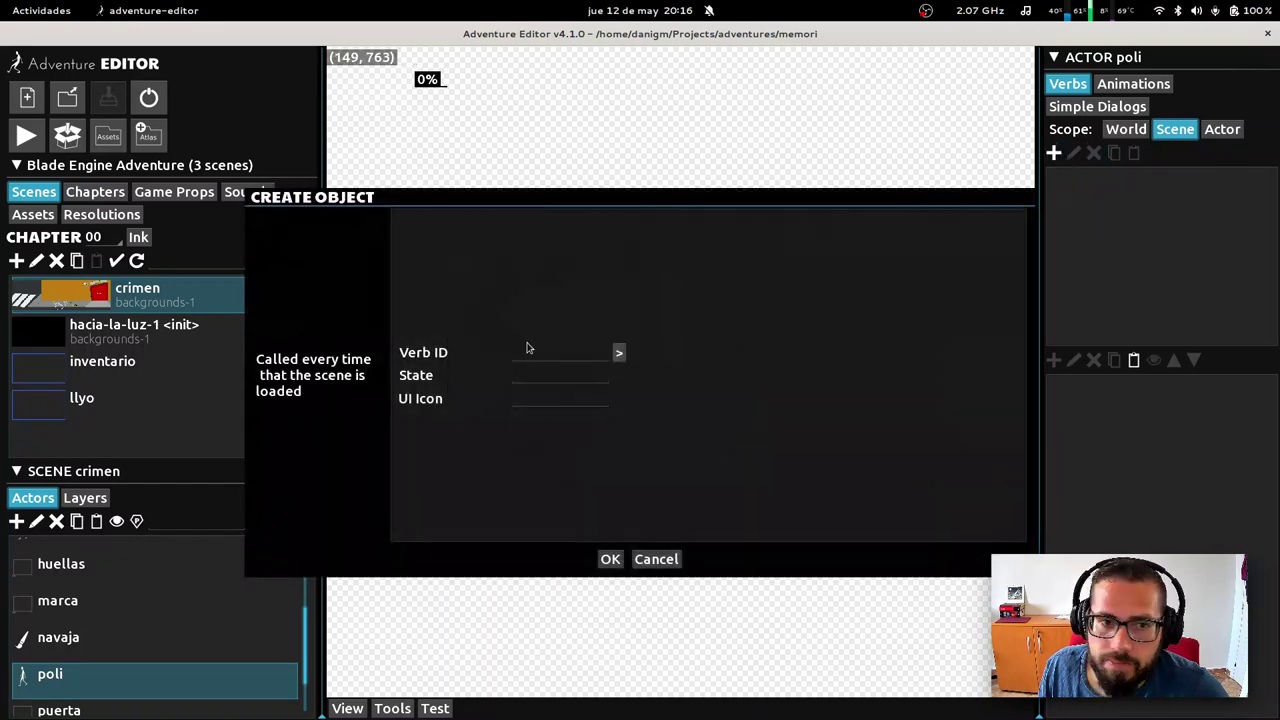
left_click(526, 352)
left_click(530, 374)
left_click(610, 559)
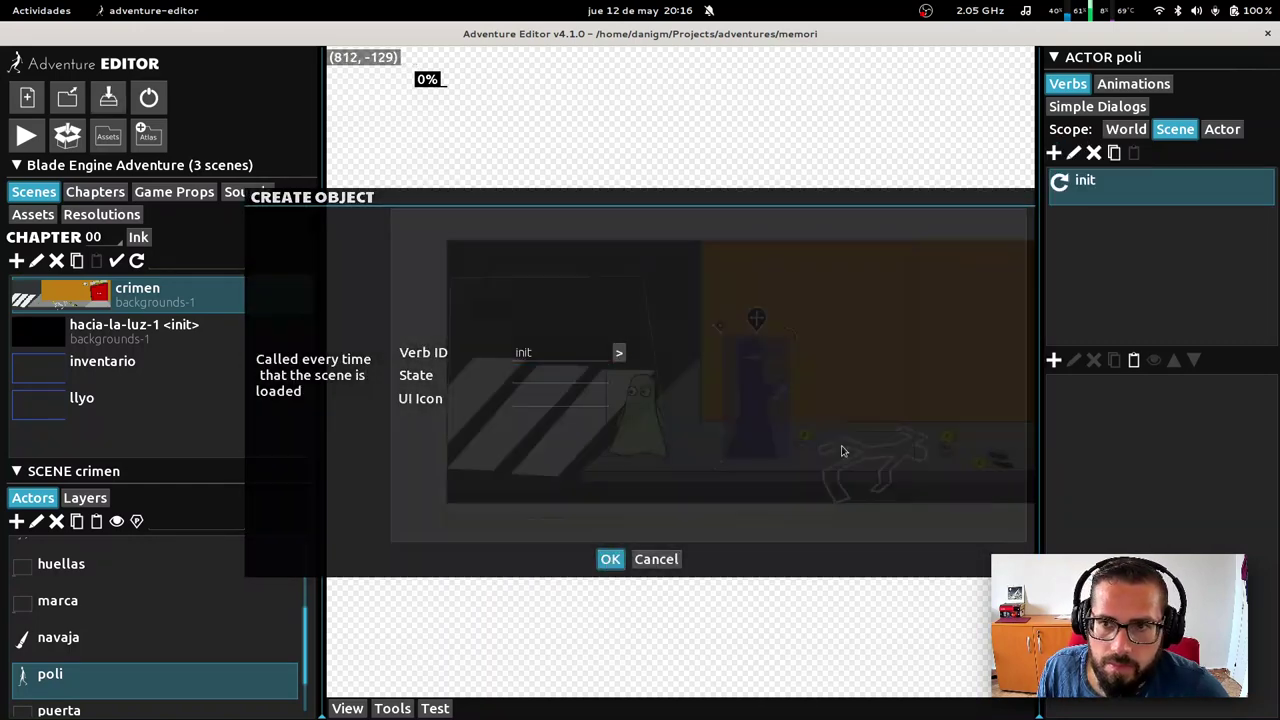
Start a SetActorAttr action for poli's init verb, targeting the actor poli in the scene crimen
left_click(1054, 360)
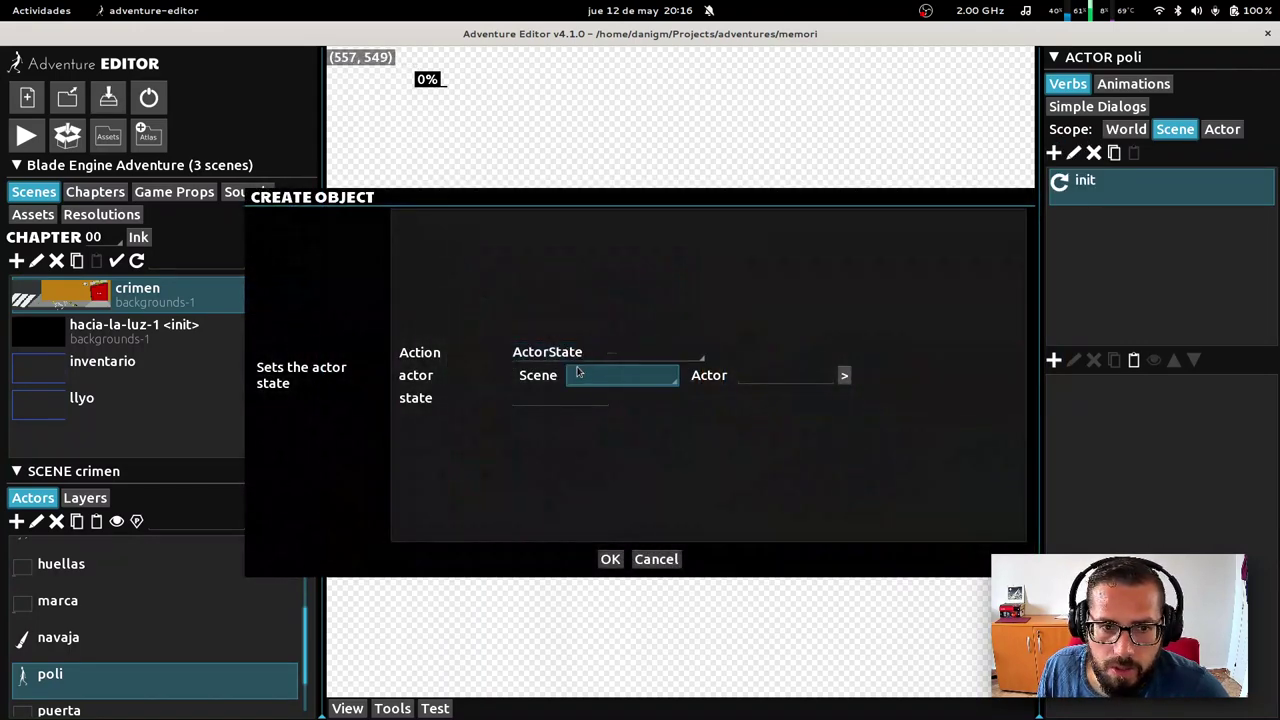
left_click(575, 353)
scroll(583, 553, "down", 1)
scroll(585, 552, "down", 9)
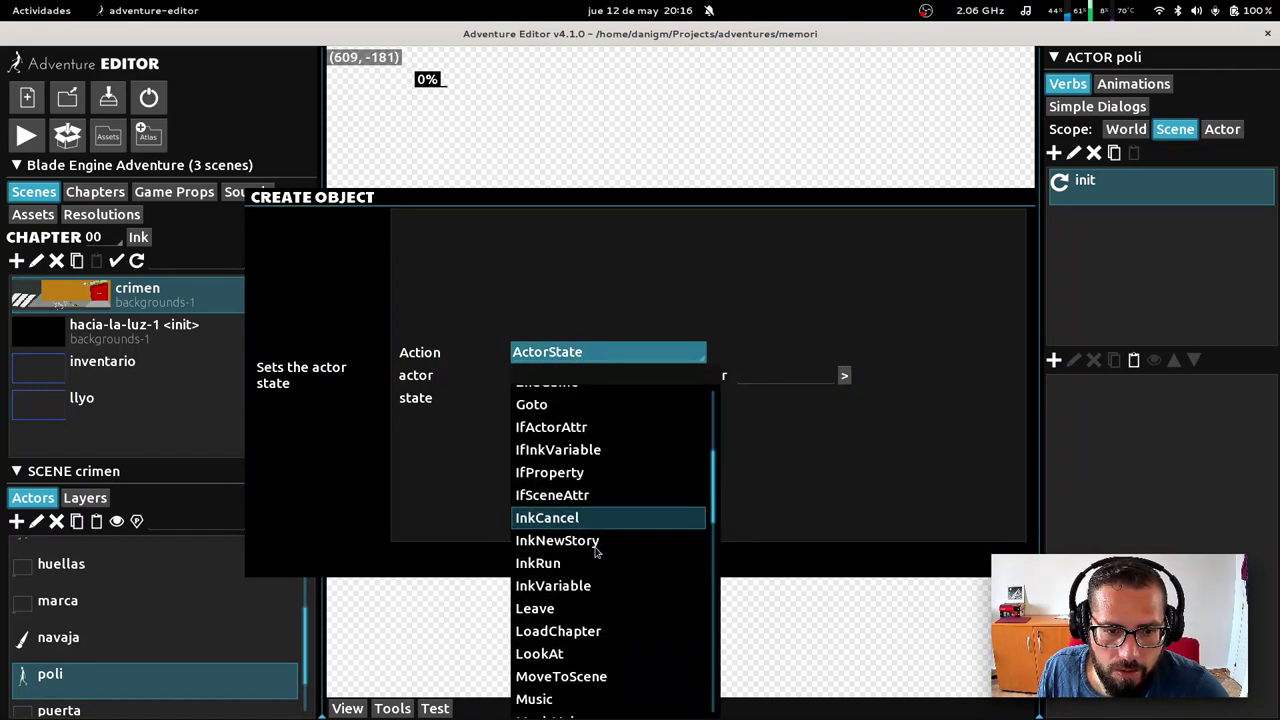
scroll(594, 549, "down", 5)
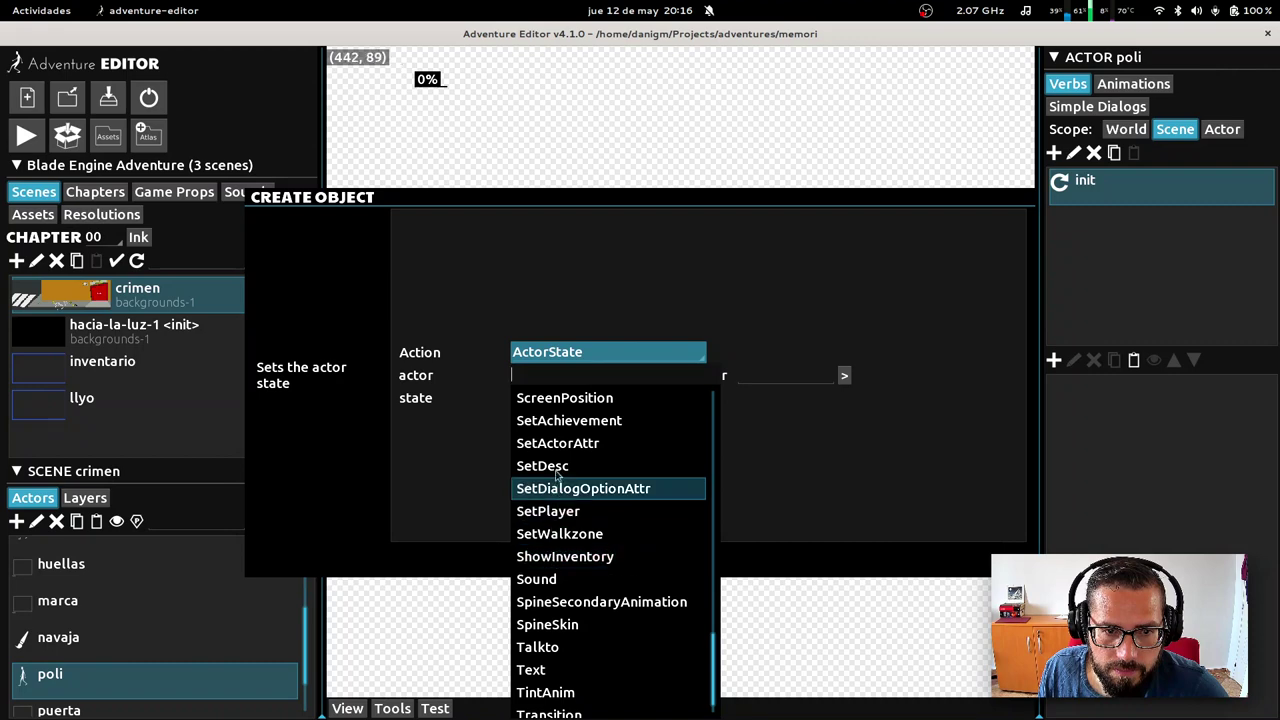
left_click(570, 443)
left_click(600, 250)
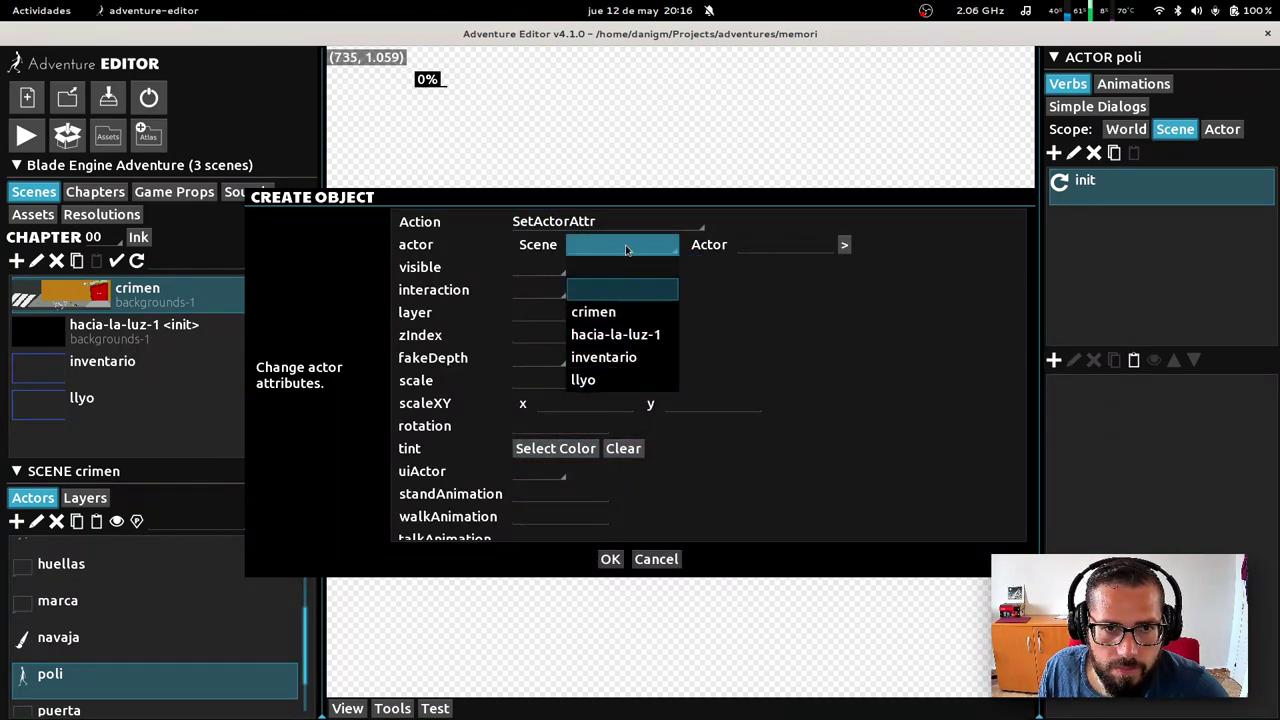
left_click(600, 312)
left_click(766, 250)
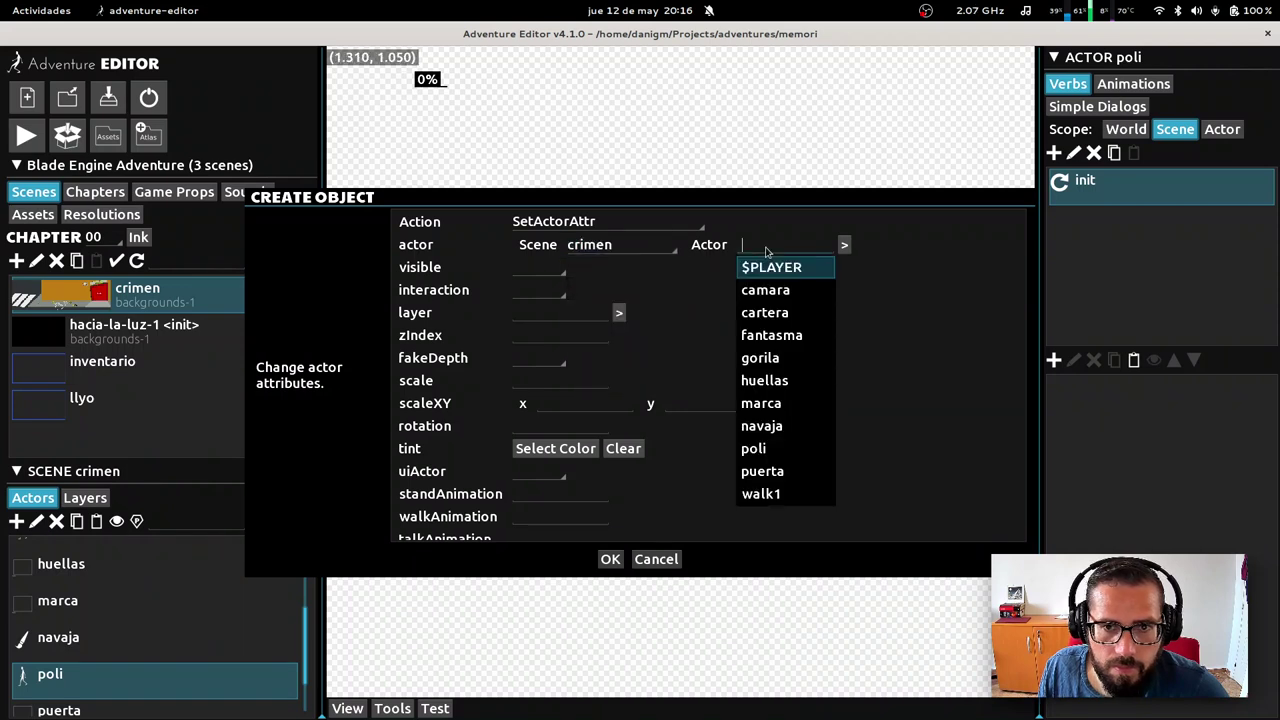
left_click(773, 455)
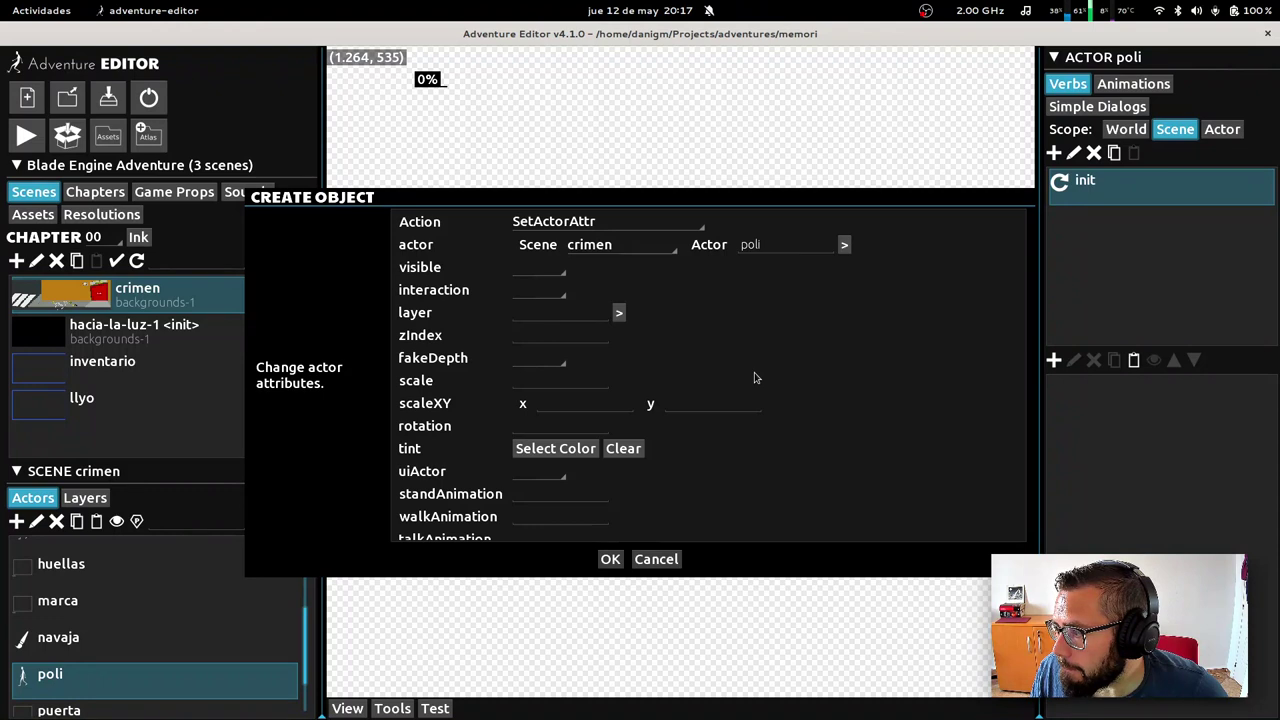
Set the action's standAnimation, walkAnimation and talkAnimation to stand and create the action
scroll(545, 374, "down", 2)
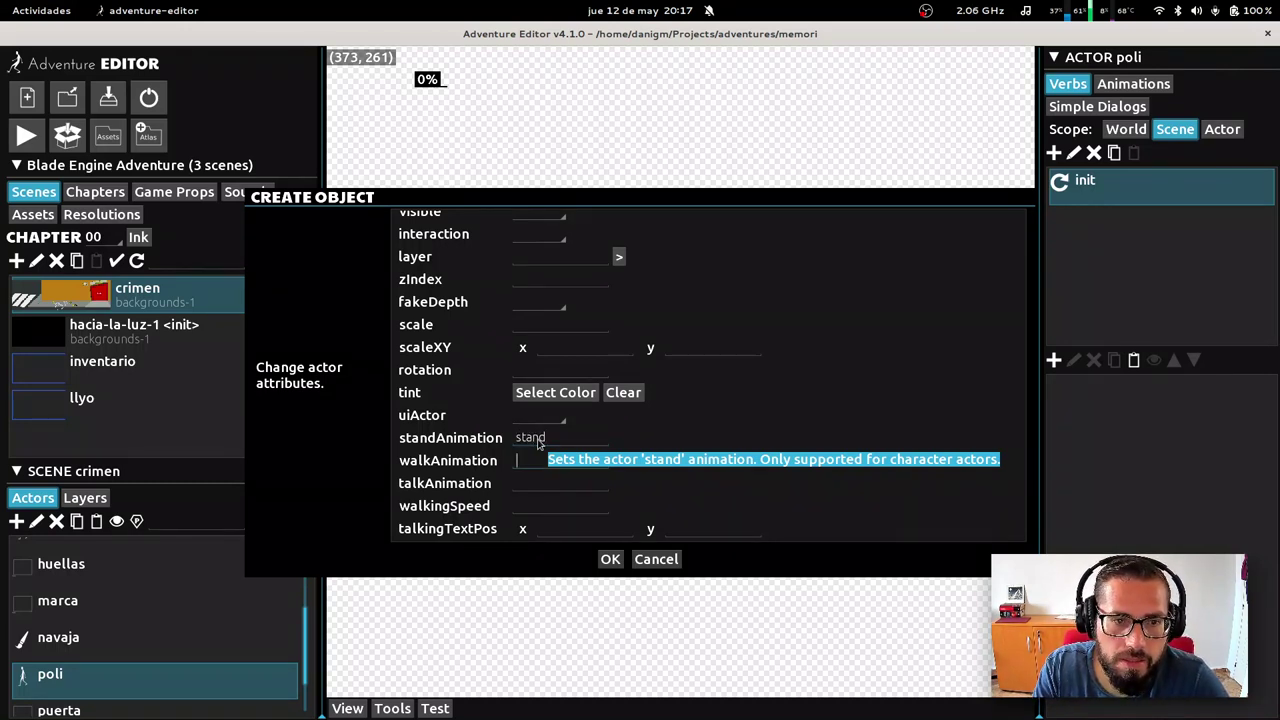
type("nd")
key("Tab")
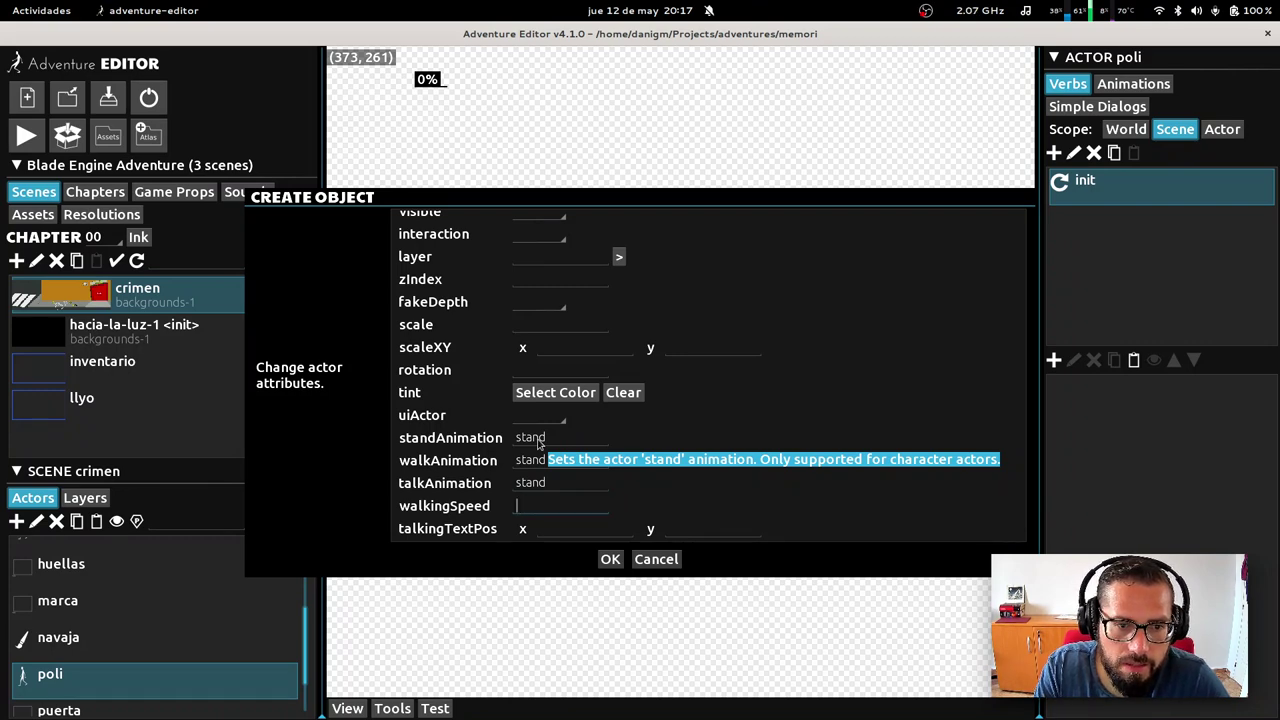
left_click(610, 559)
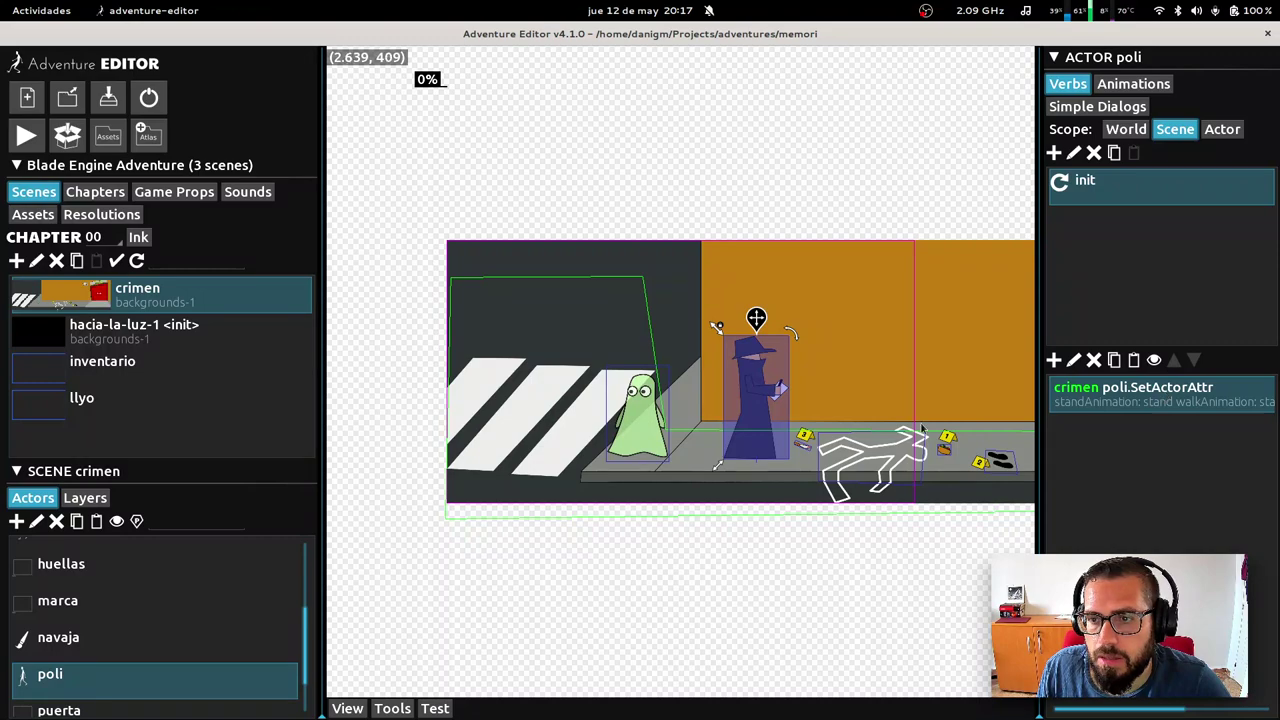
In the file manager, permanently delete talk.png from the project's characters/poli folder
key("super")
left_click(834, 529)
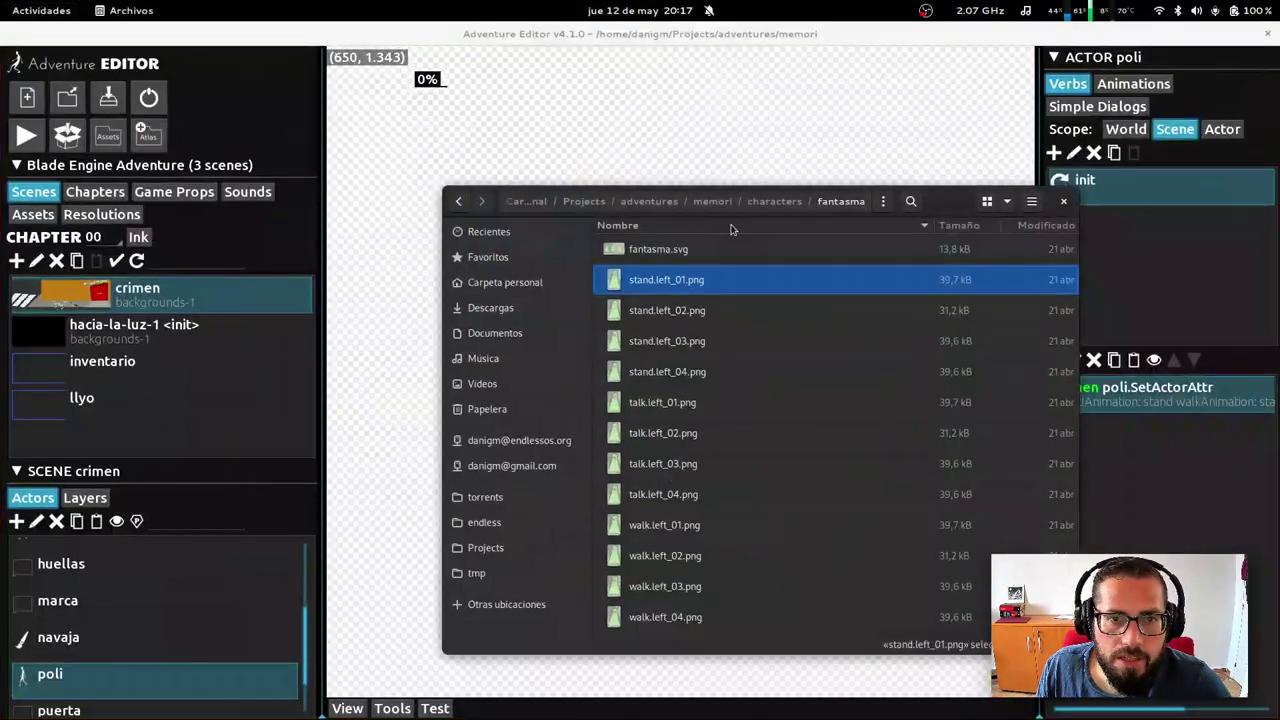
key("super")
key("super")
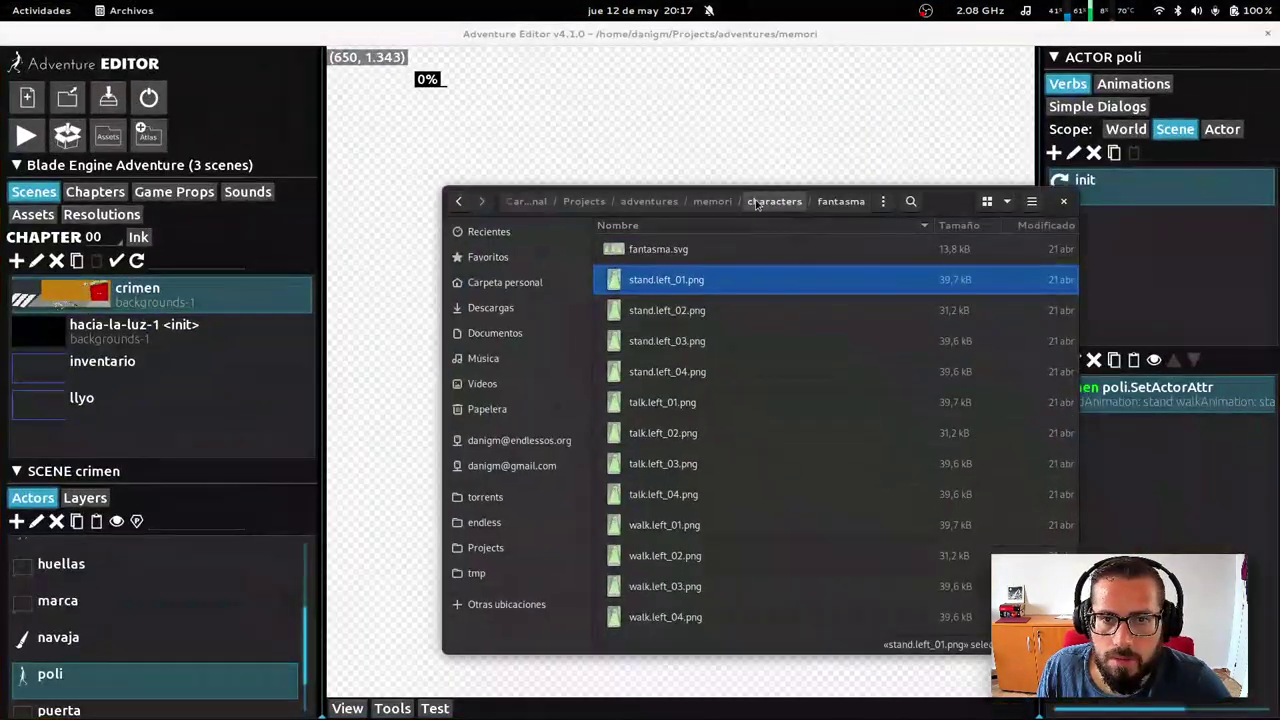
left_click(775, 201)
double_click(650, 341)
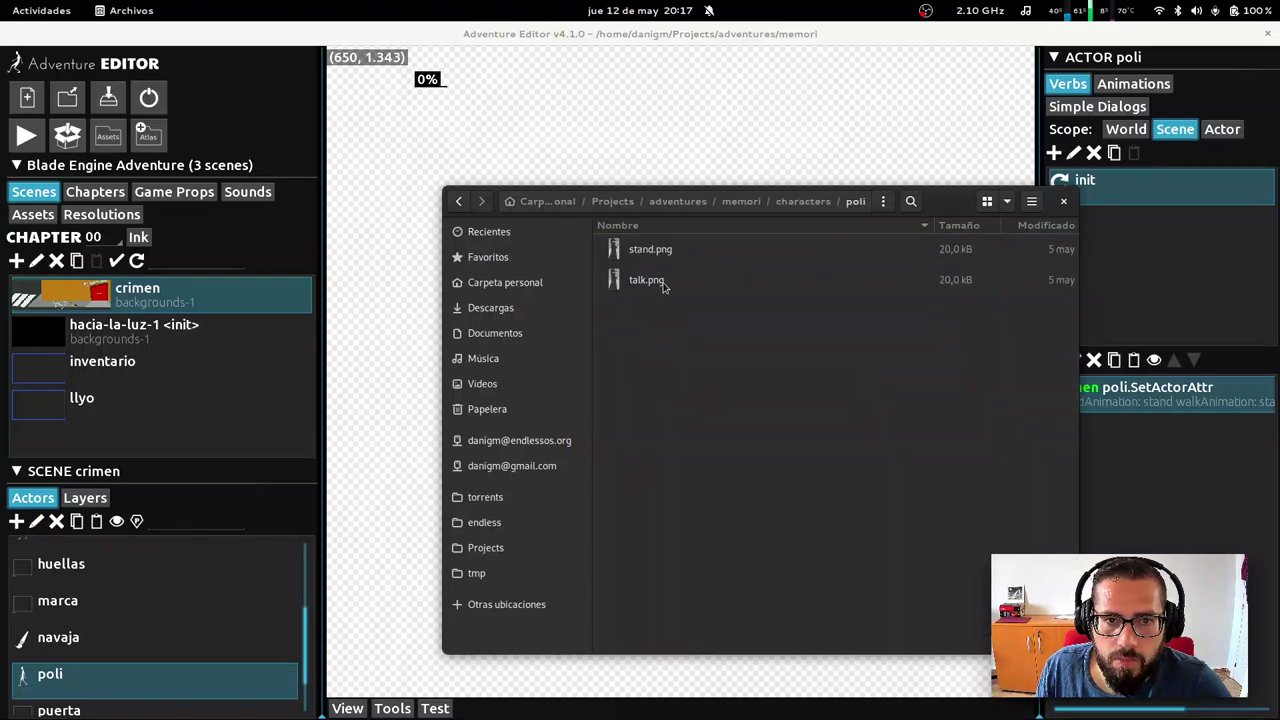
left_click(660, 284)
key("shift+Delete")
key("Return")
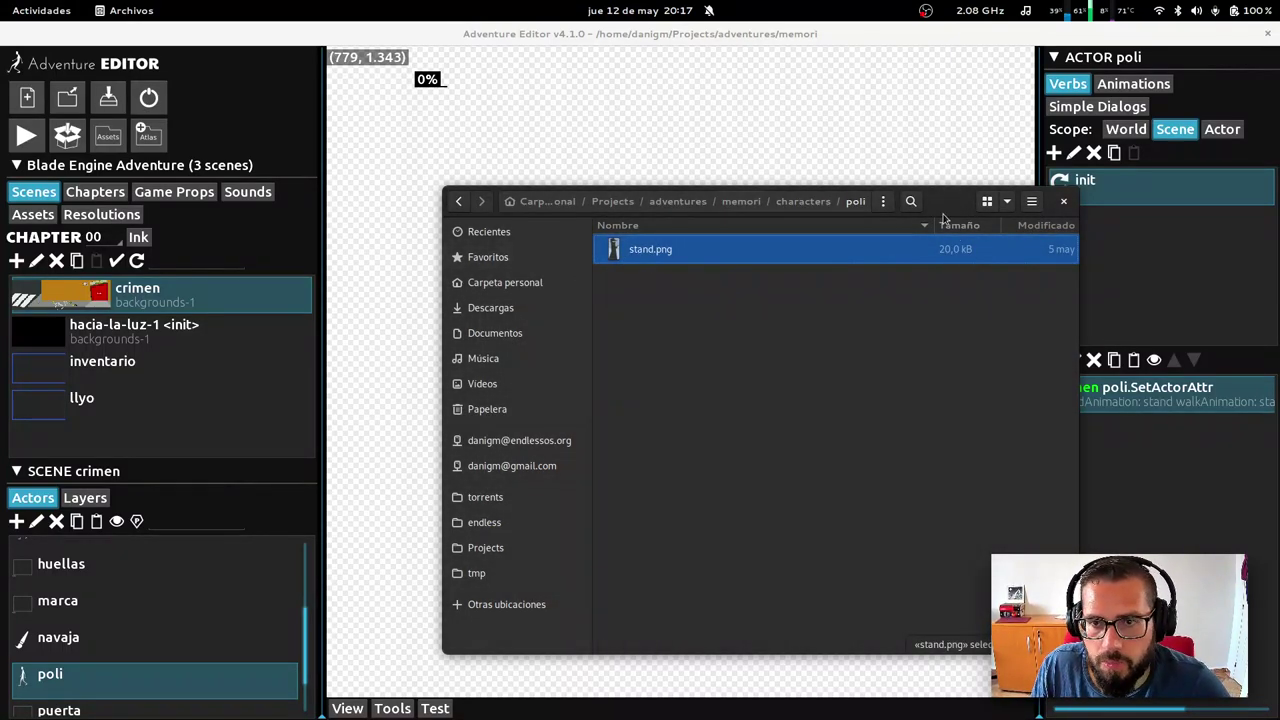
left_click_drag(943, 218, 667, 118)
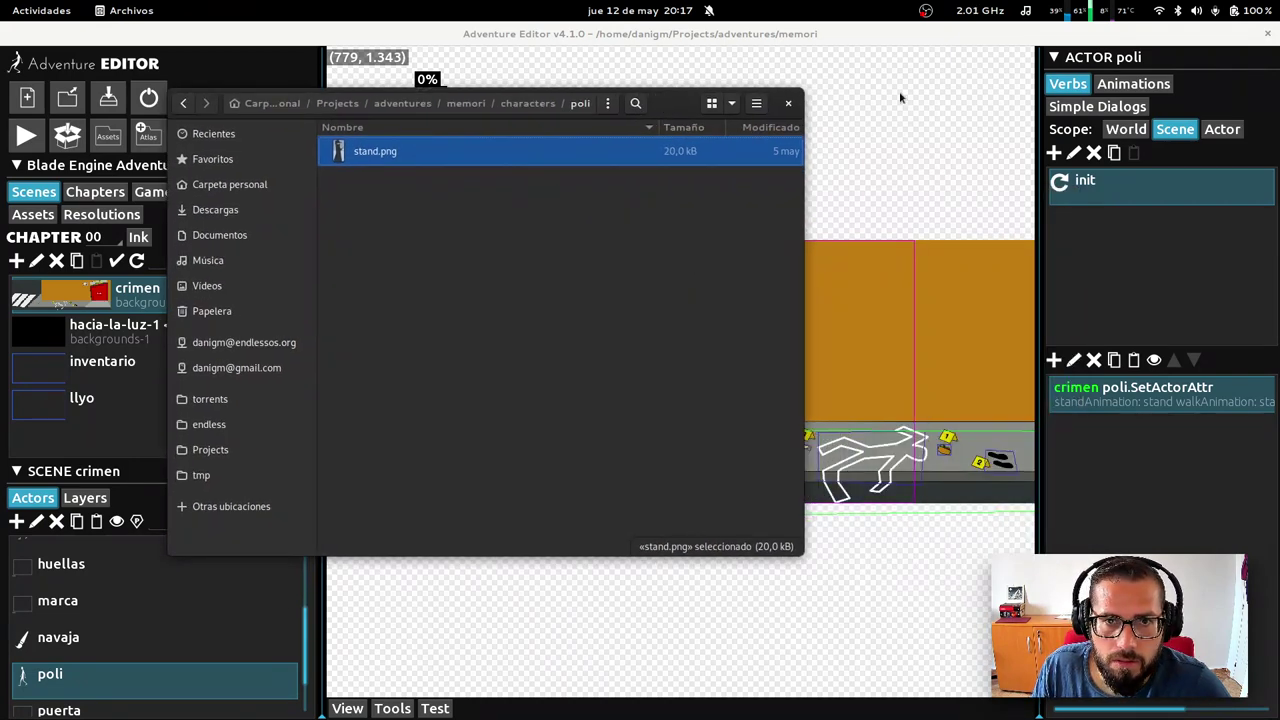
Switch back to Adventure Editor and reopen poli's SetActorAttr action to review its attributes
key("alt+Tab")
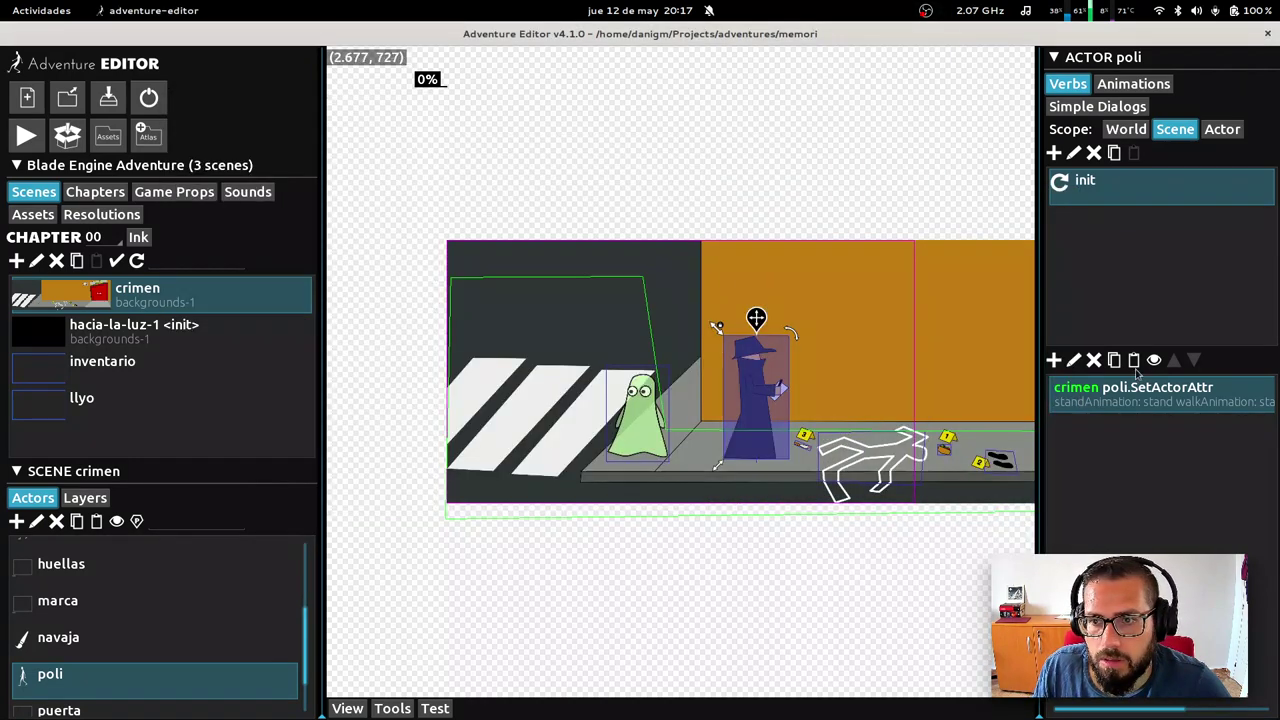
left_click(1074, 360)
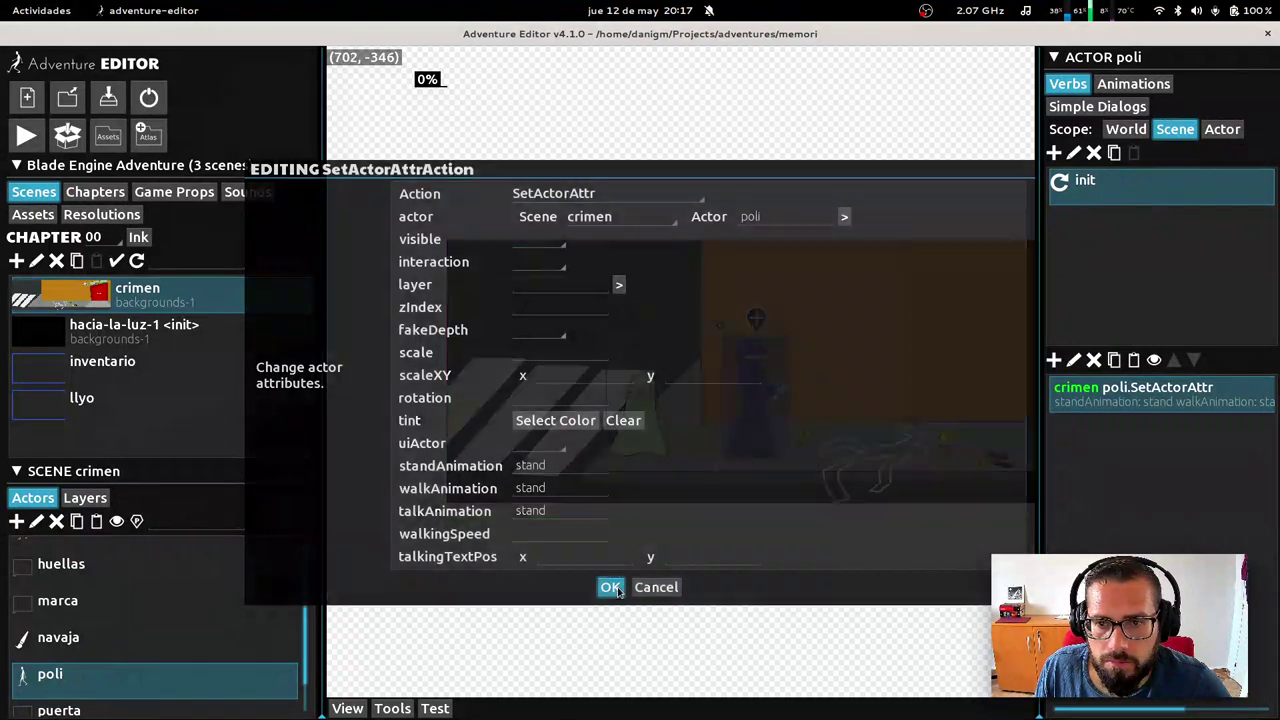
Close poli's SetActorAttr action and check the atlas source used by poli's stand animation
left_click(617, 590)
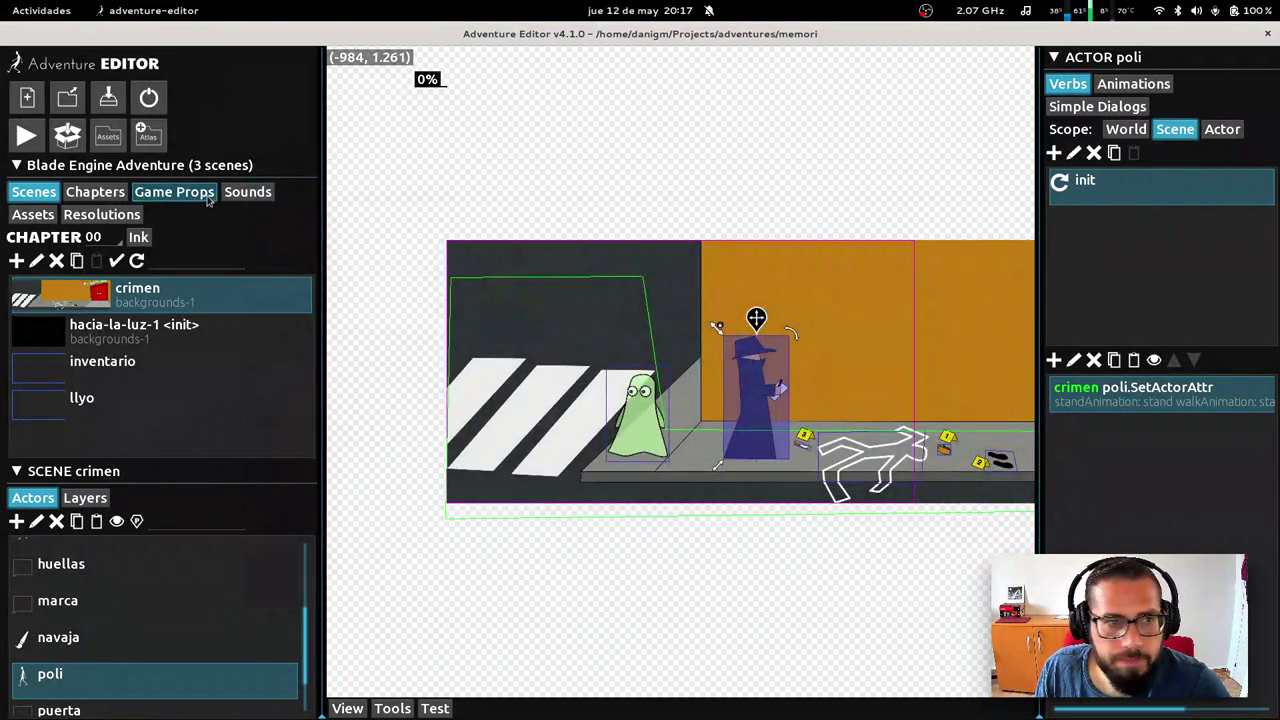
left_click(148, 138)
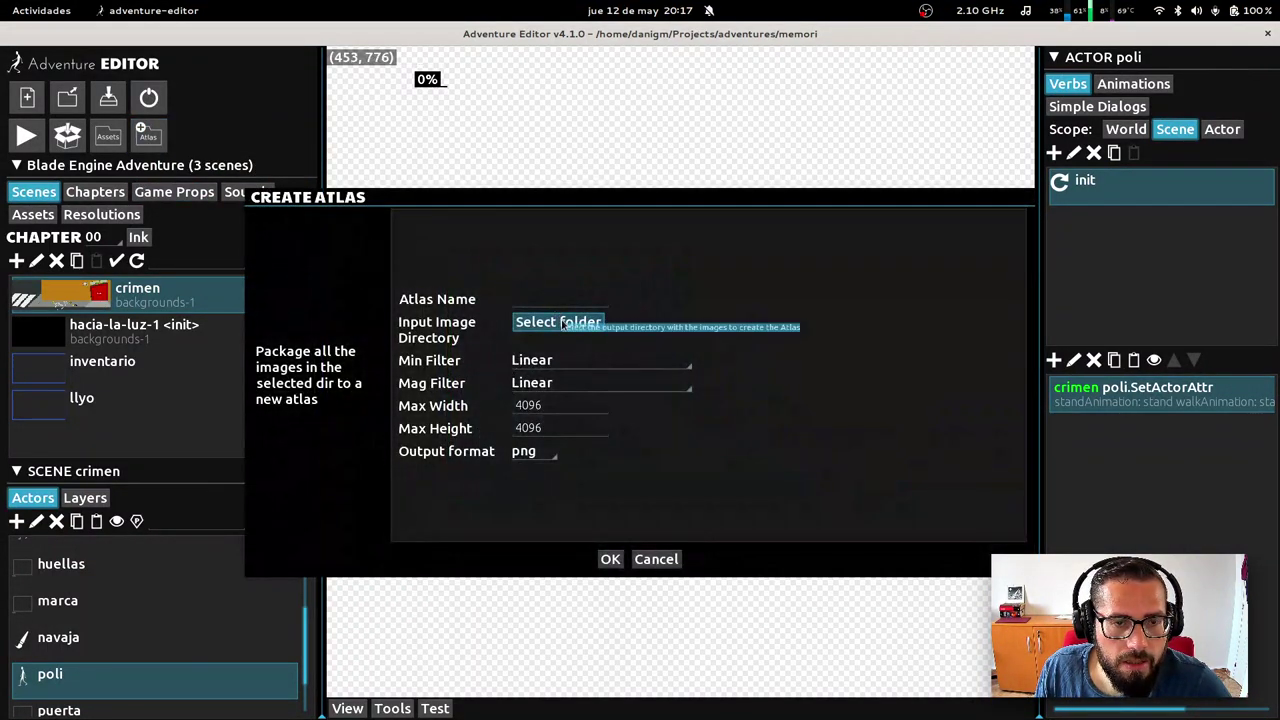
left_click(656, 559)
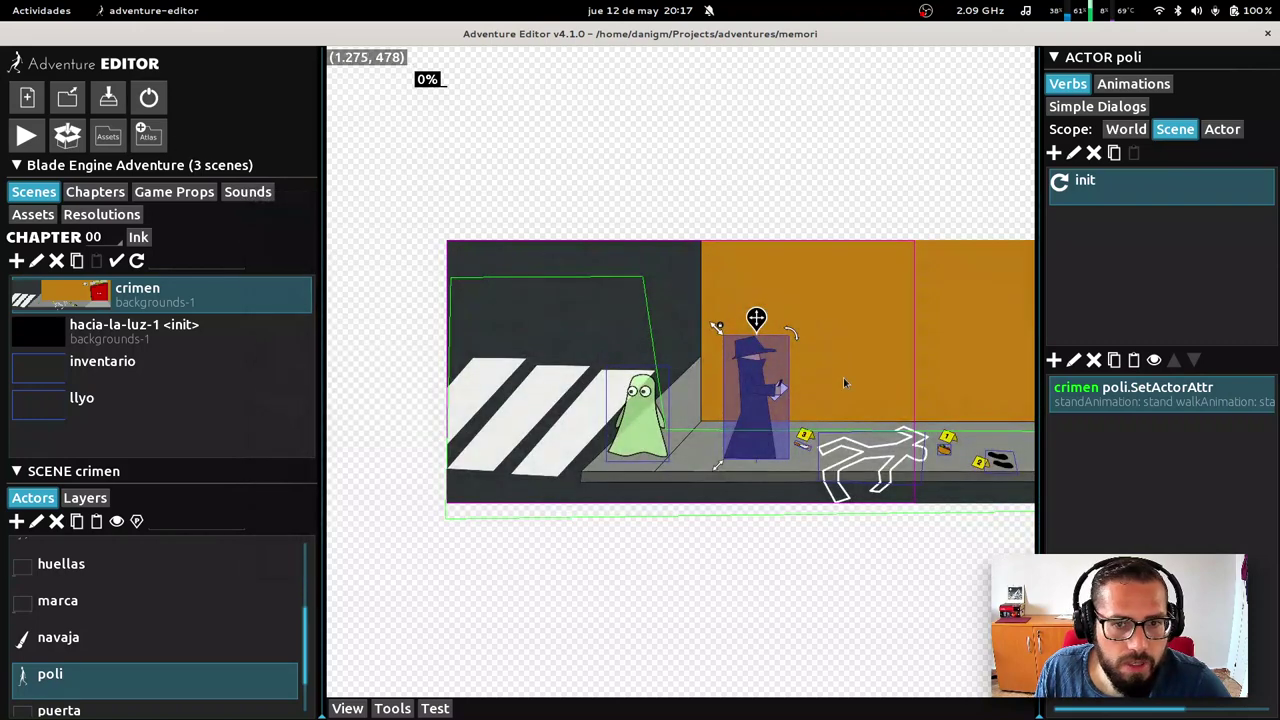
left_click(1133, 84)
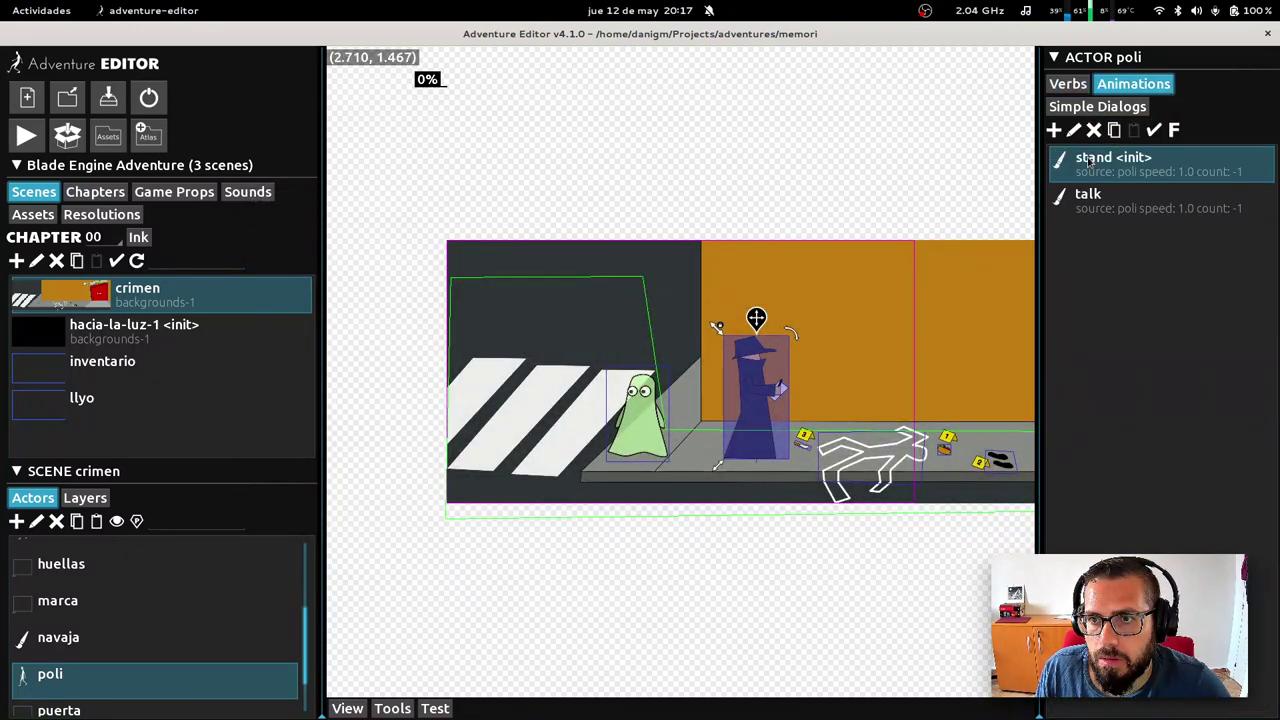
left_click(1074, 131)
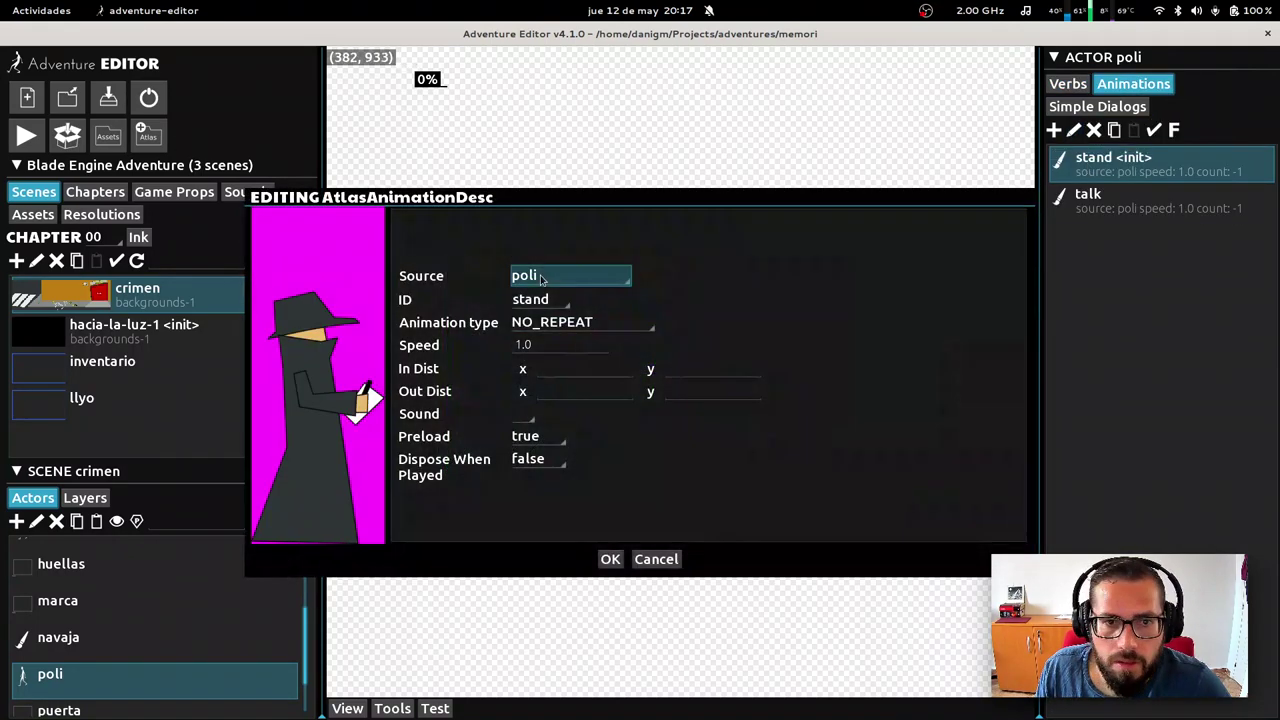
left_click(645, 566)
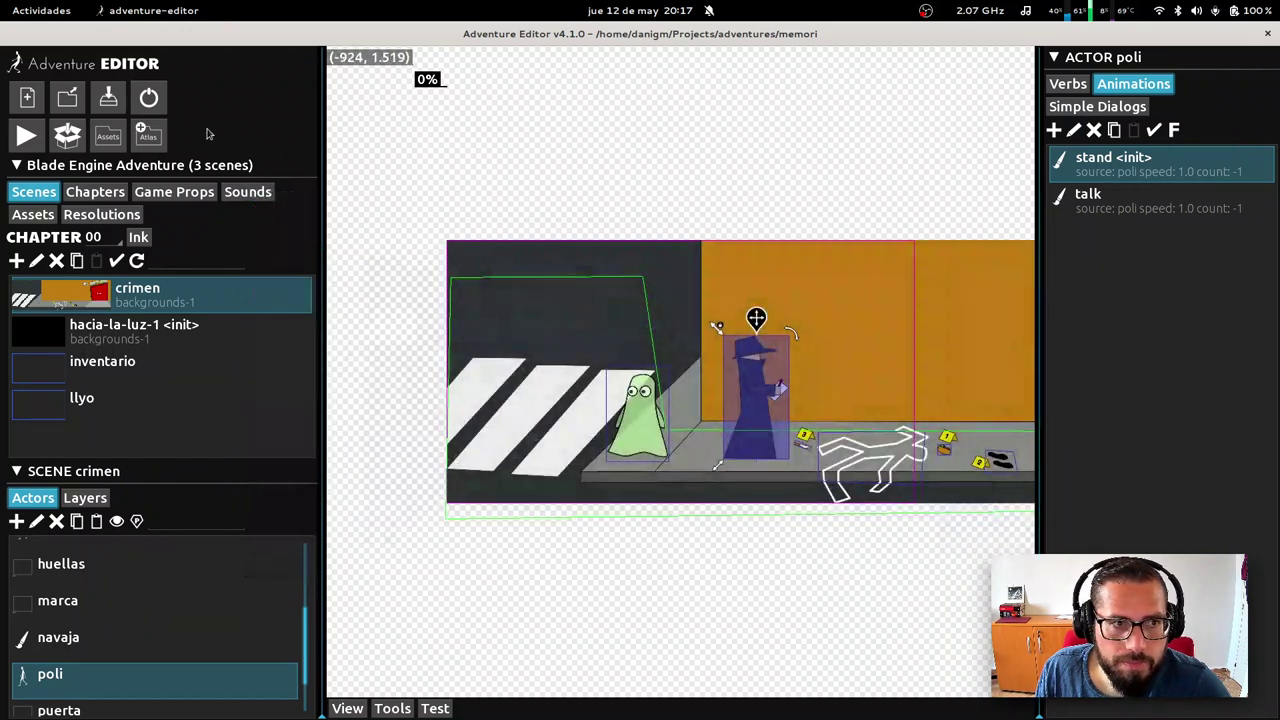
Create an atlas named poli from the images in the project's characters/poli folder, keeping the default filter, size and format settings
left_click(148, 135)
left_click(556, 304)
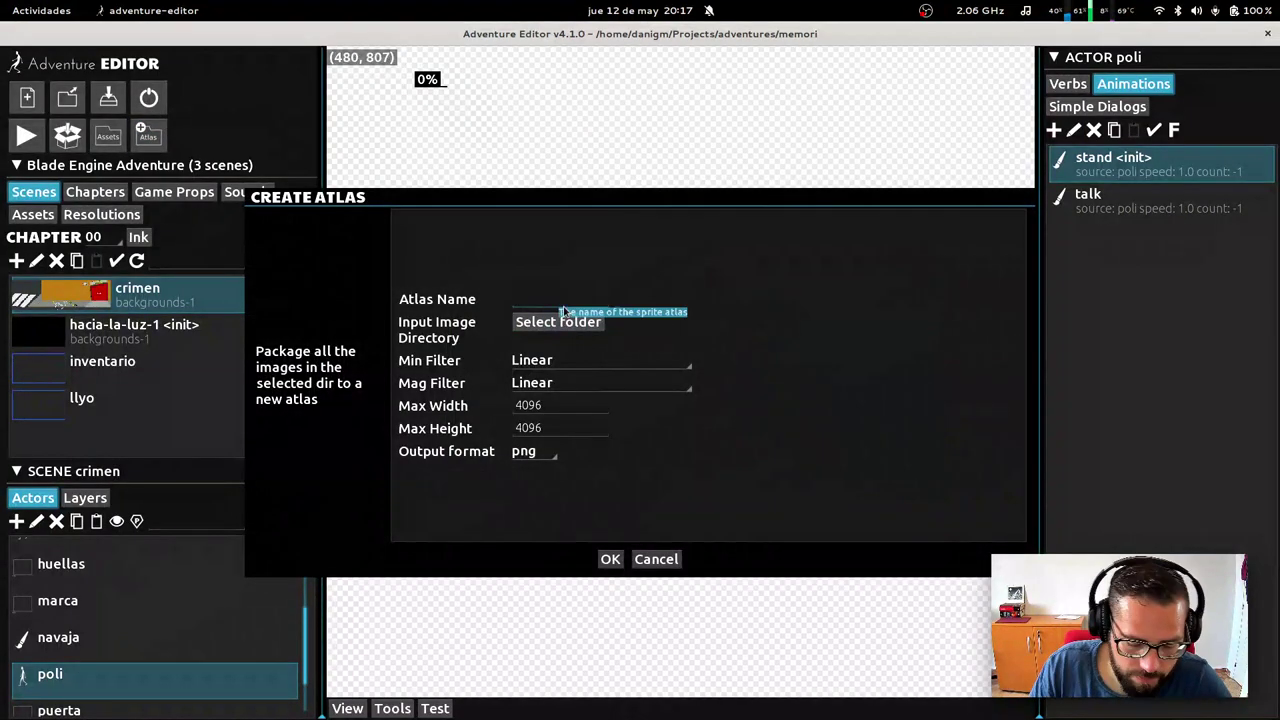
type("poli")
left_click(556, 322)
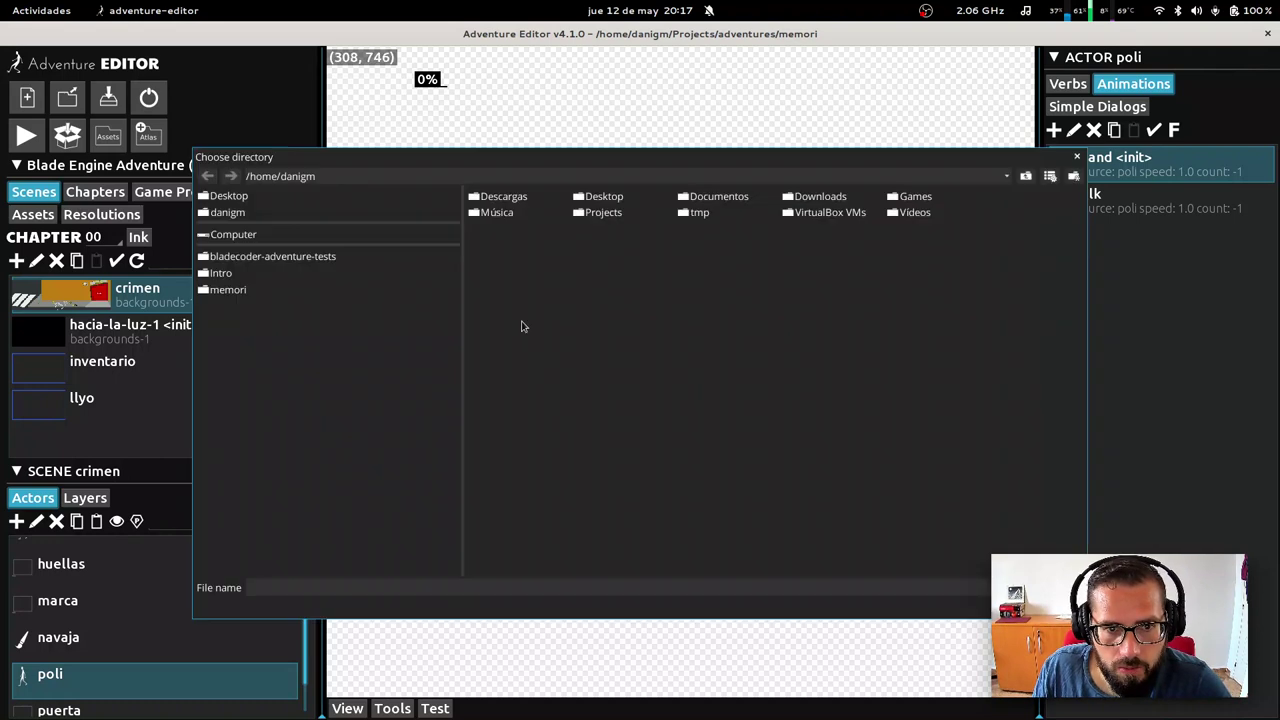
left_click(230, 289)
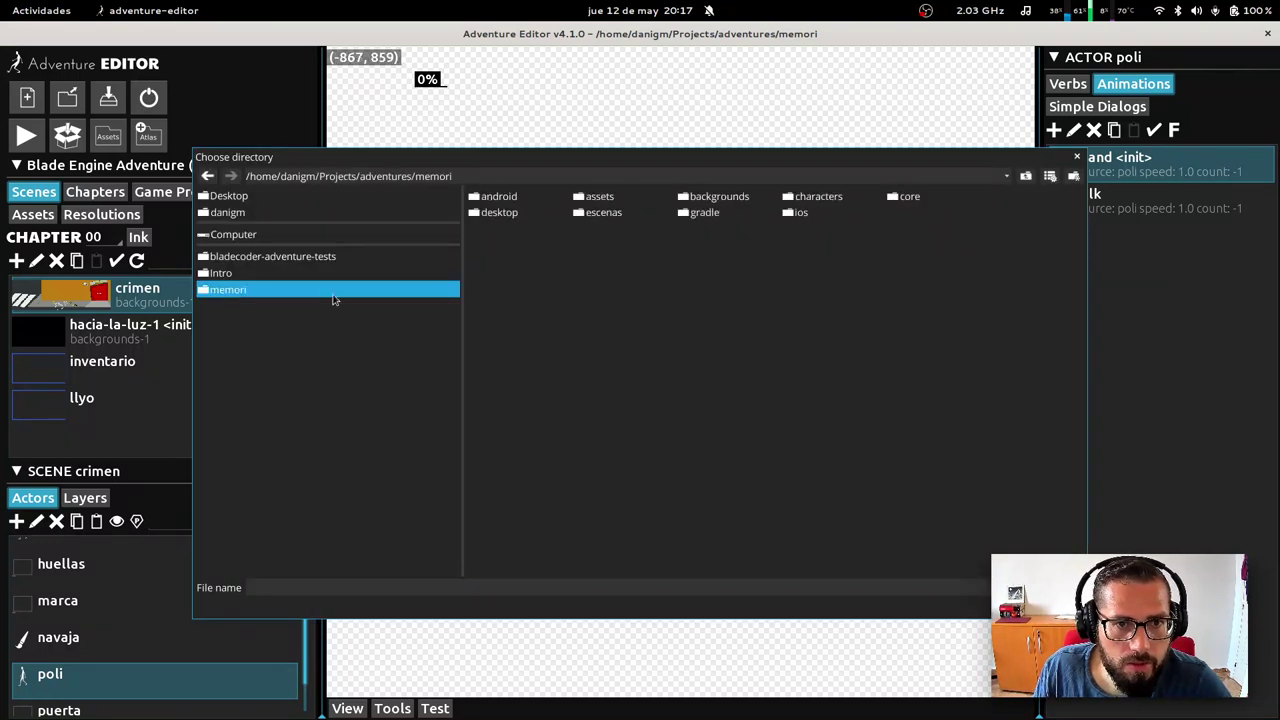
double_click(812, 197)
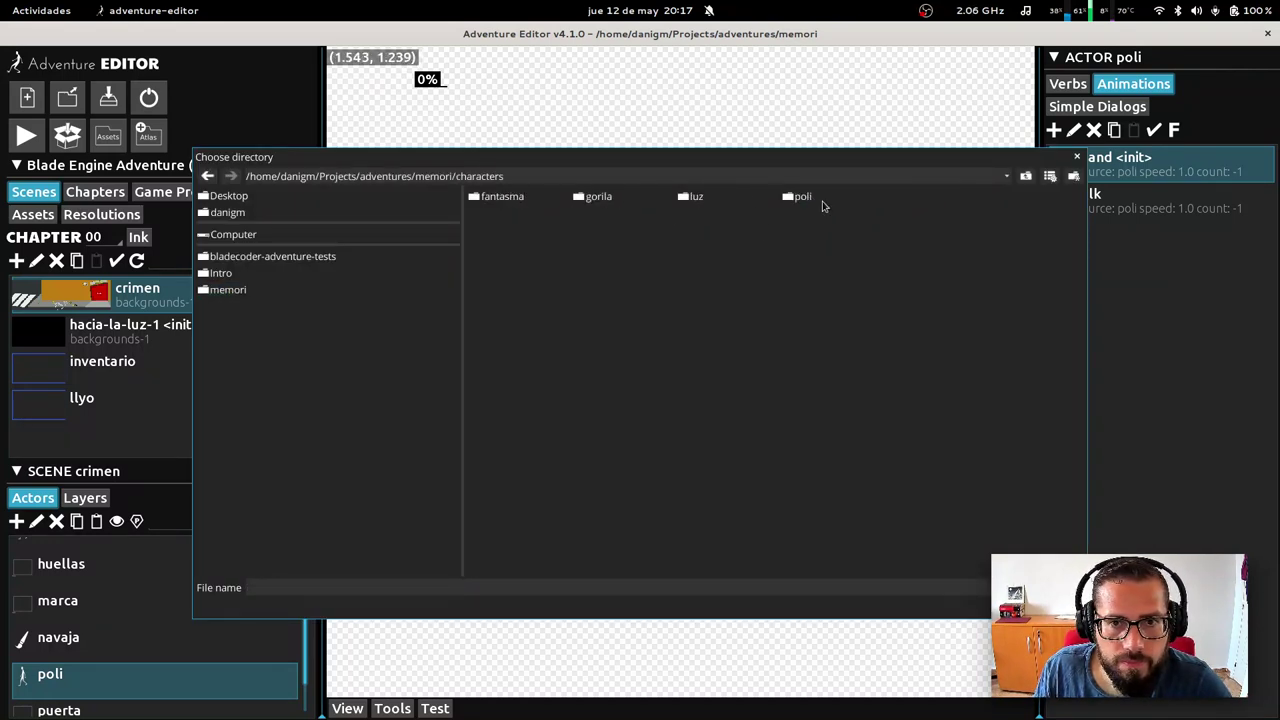
double_click(804, 197)
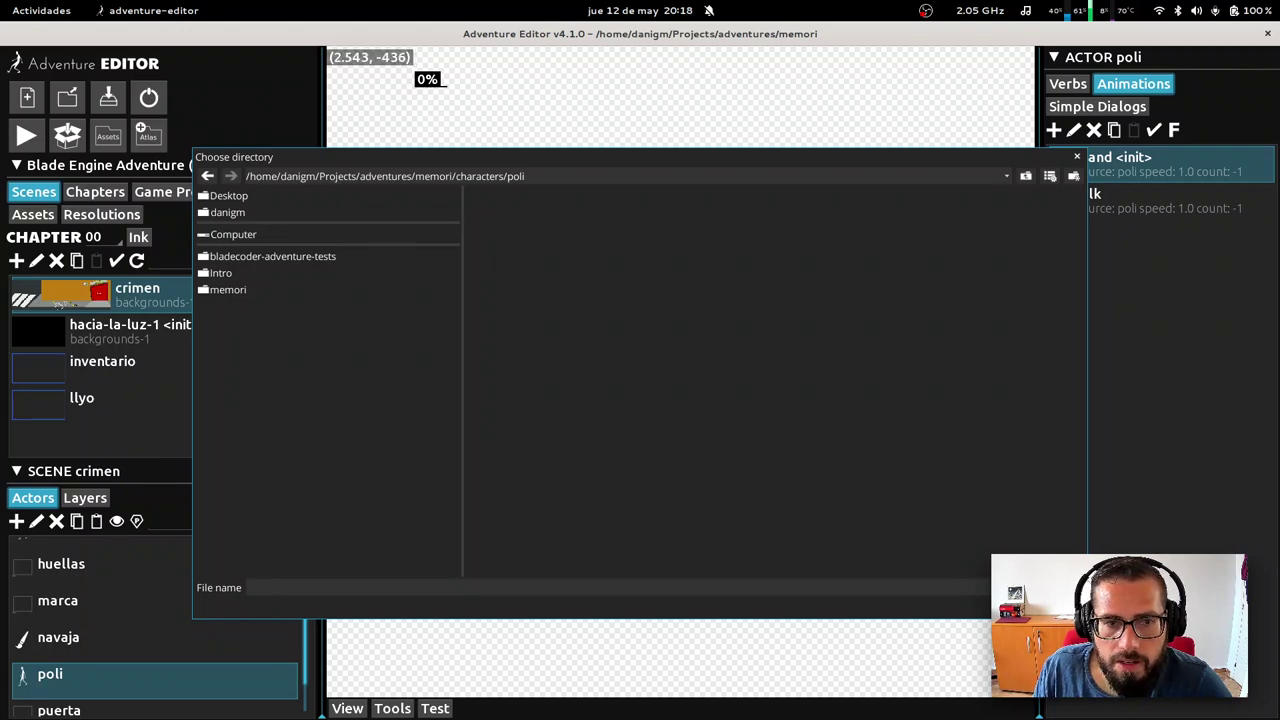
key("Return")
key("super")
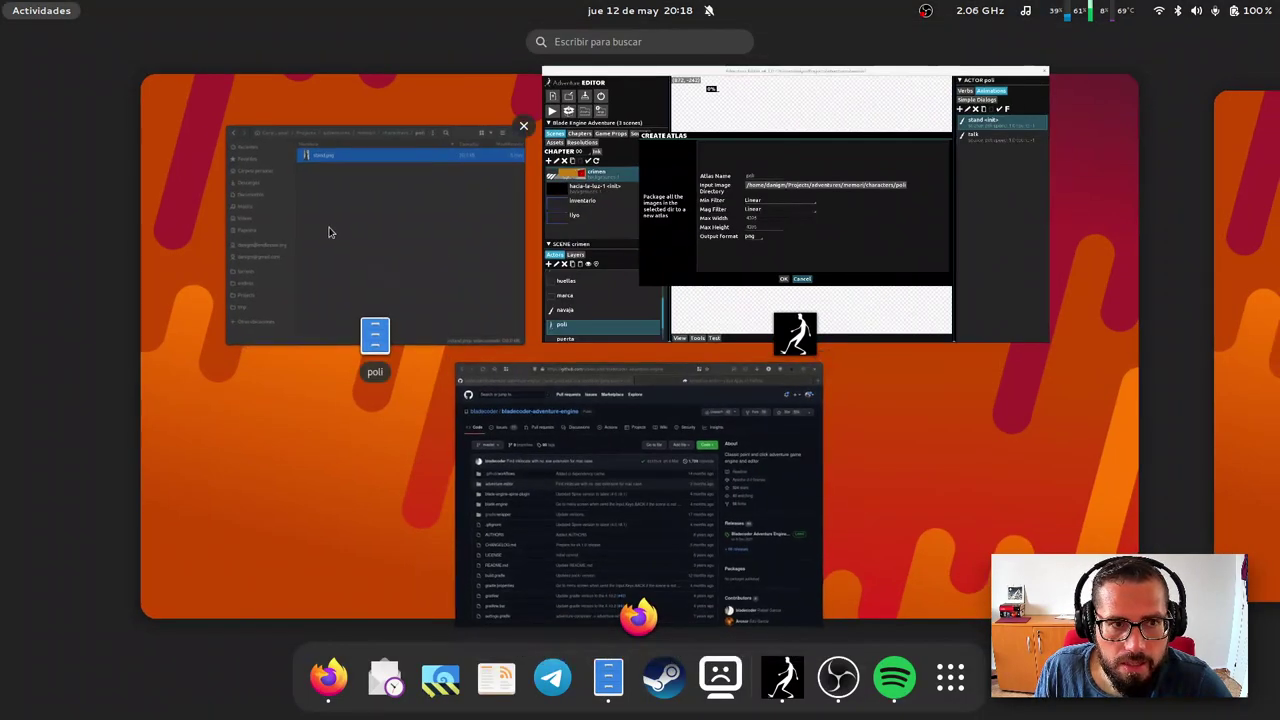
left_click(750, 268)
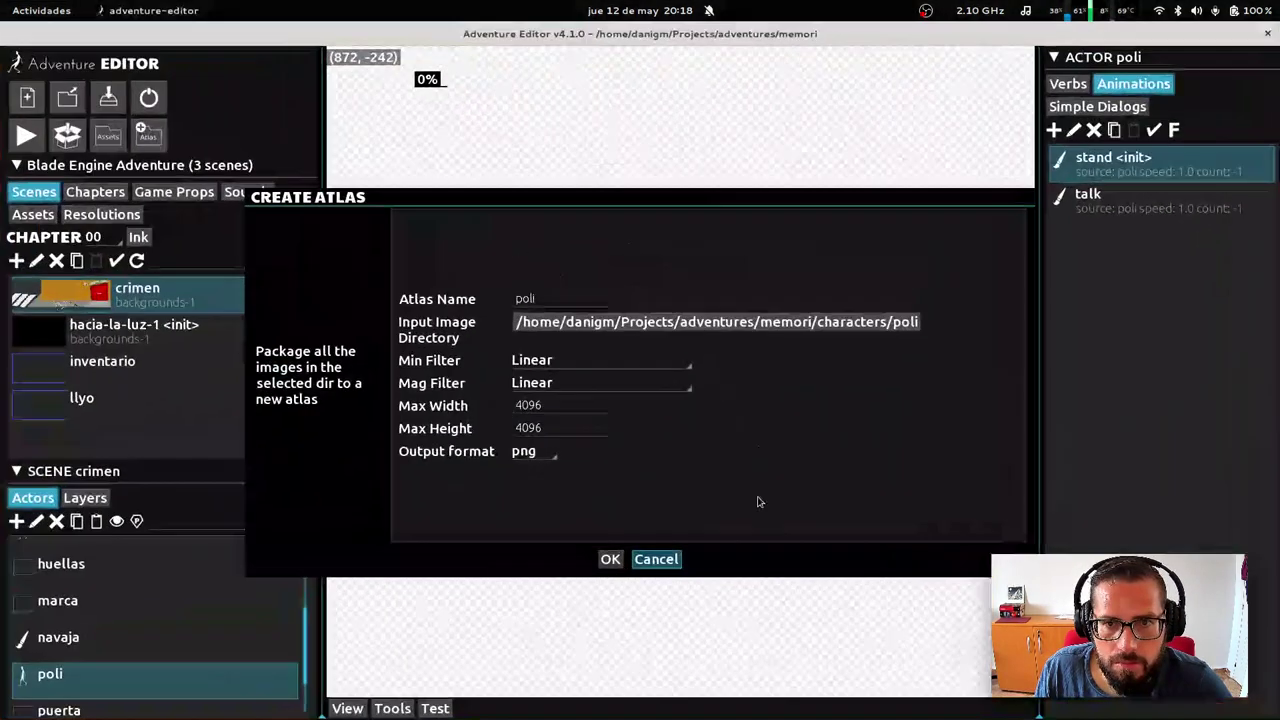
left_click(610, 560)
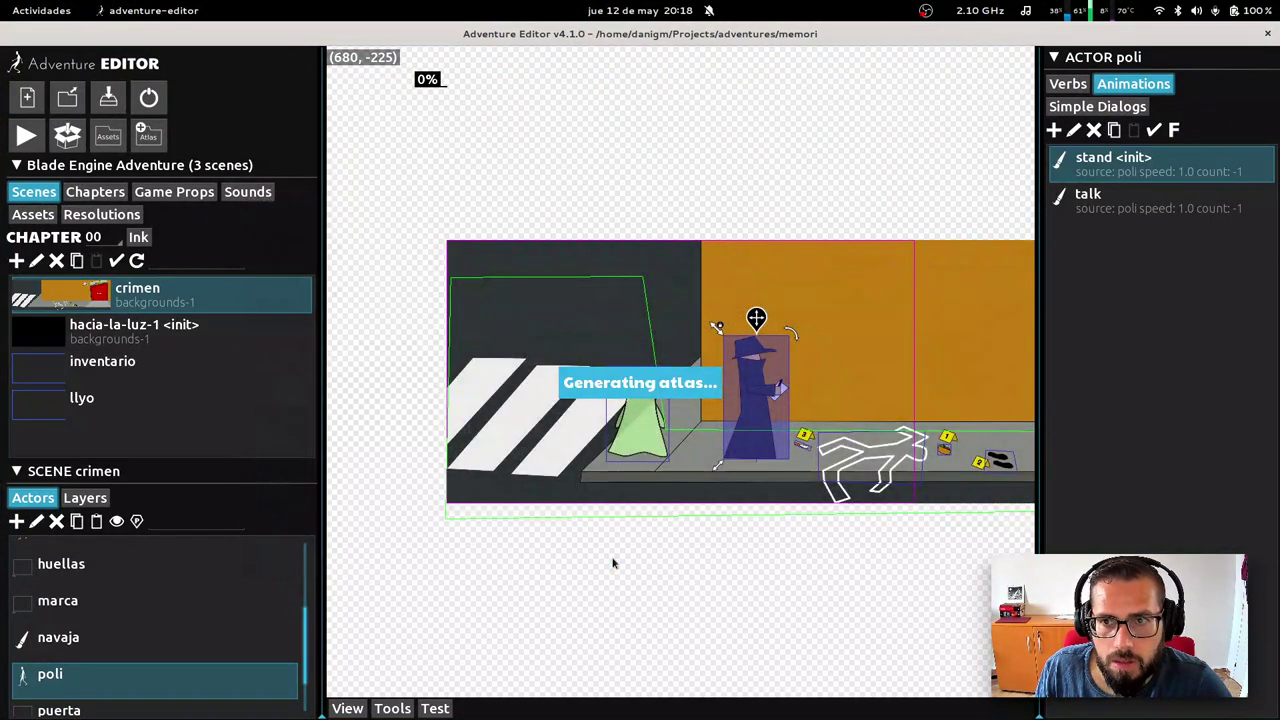
Delete the talk animation from the actor poli and return to its verbs
left_click(1131, 196)
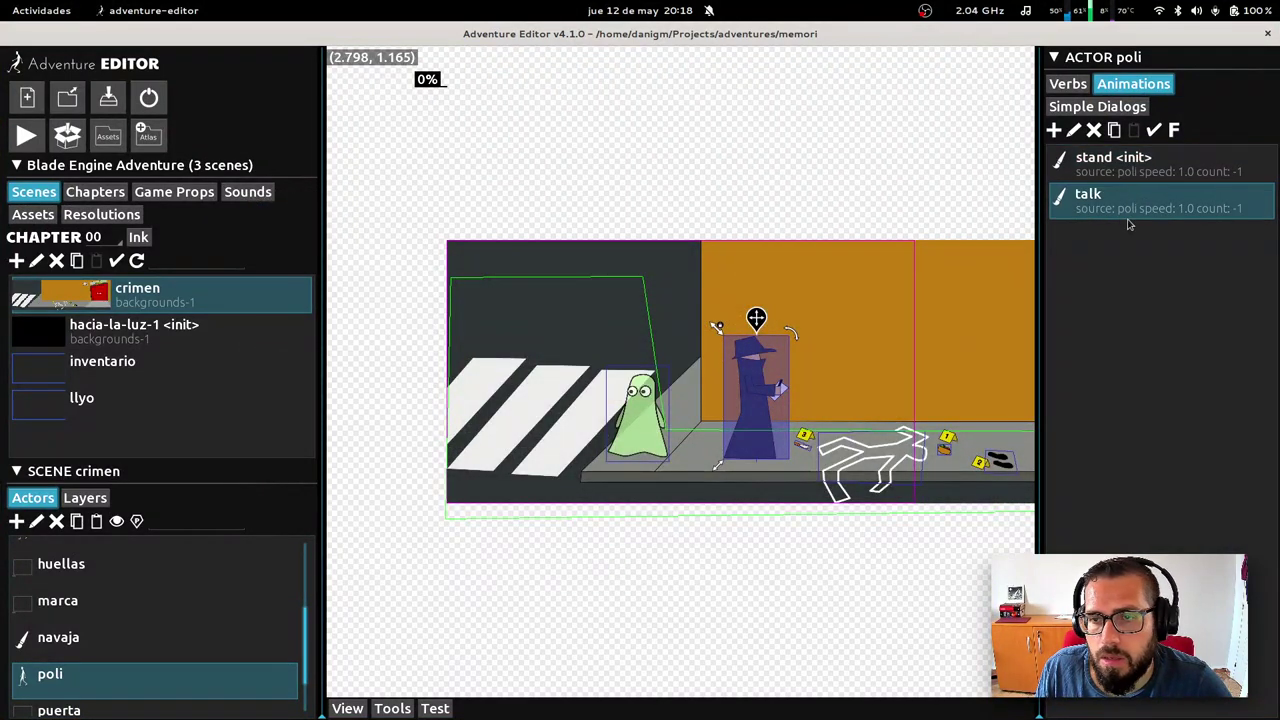
left_click(1094, 130)
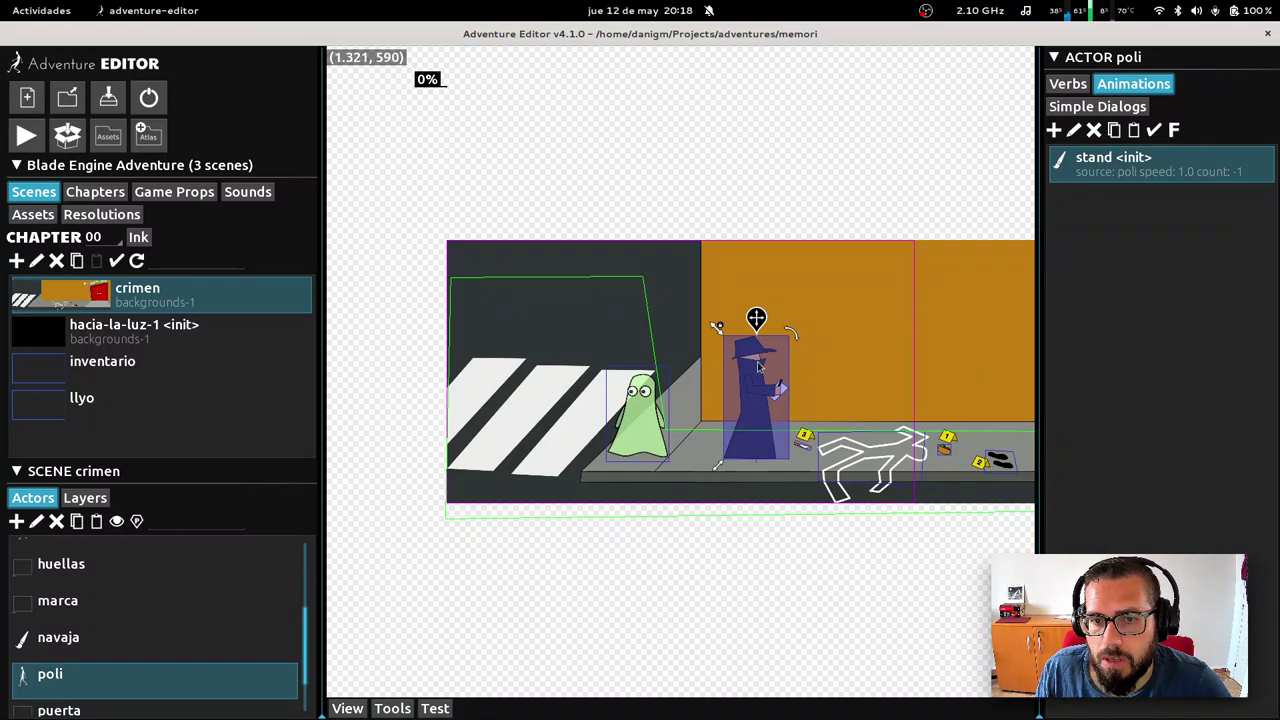
left_click(1068, 84)
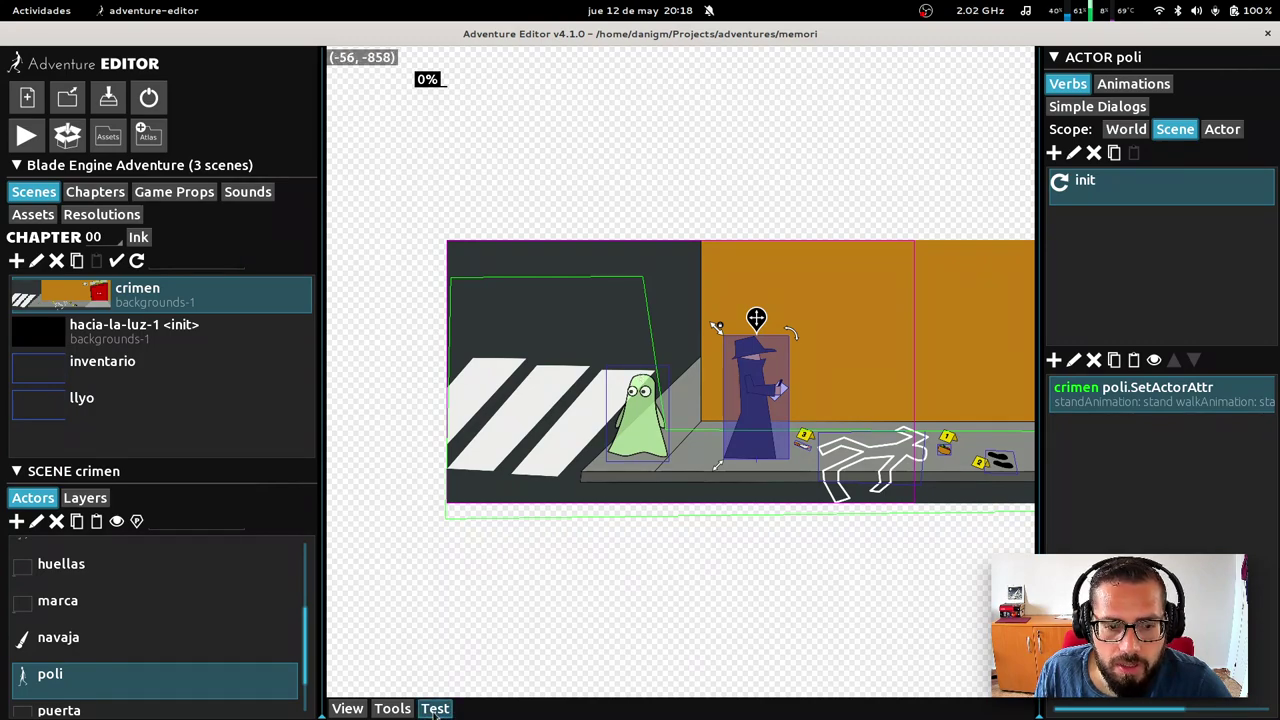
Test the crimen scene by talking to the detective, choosing "¡Booooooo!" and "Alguna pista de cómo me han matado", and close the game
key("super")
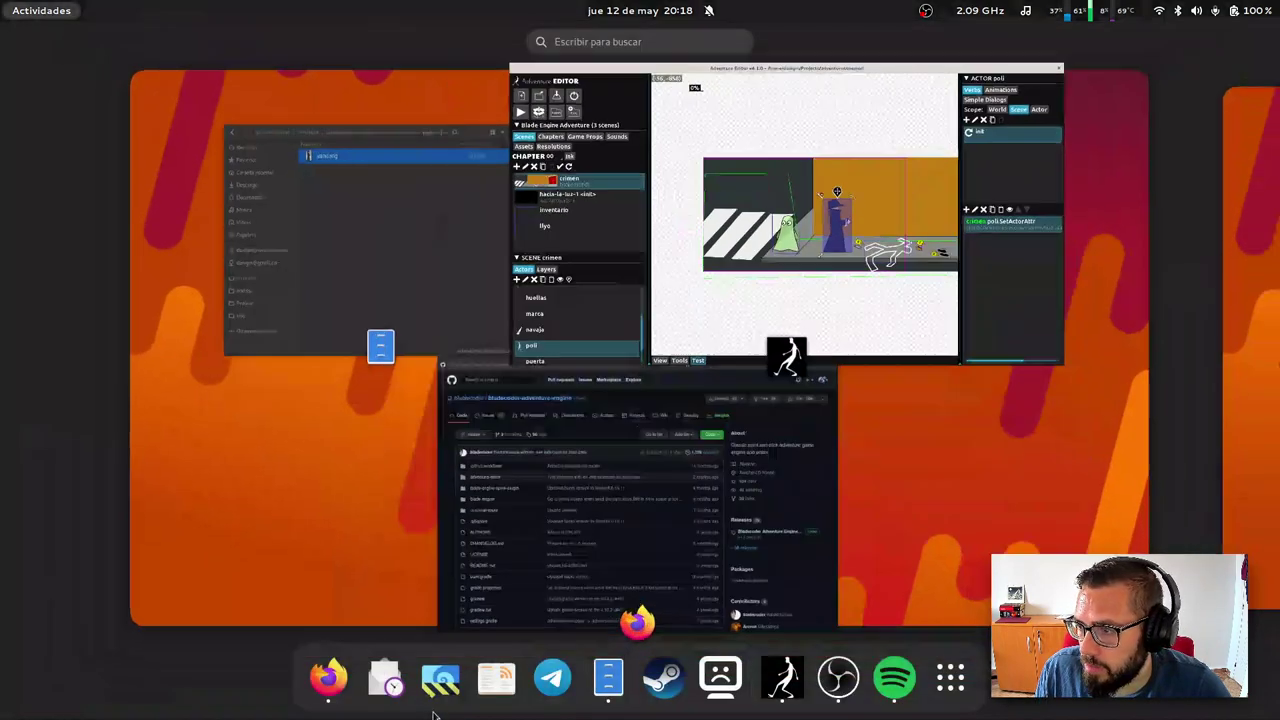
key("super")
left_click(435, 708)
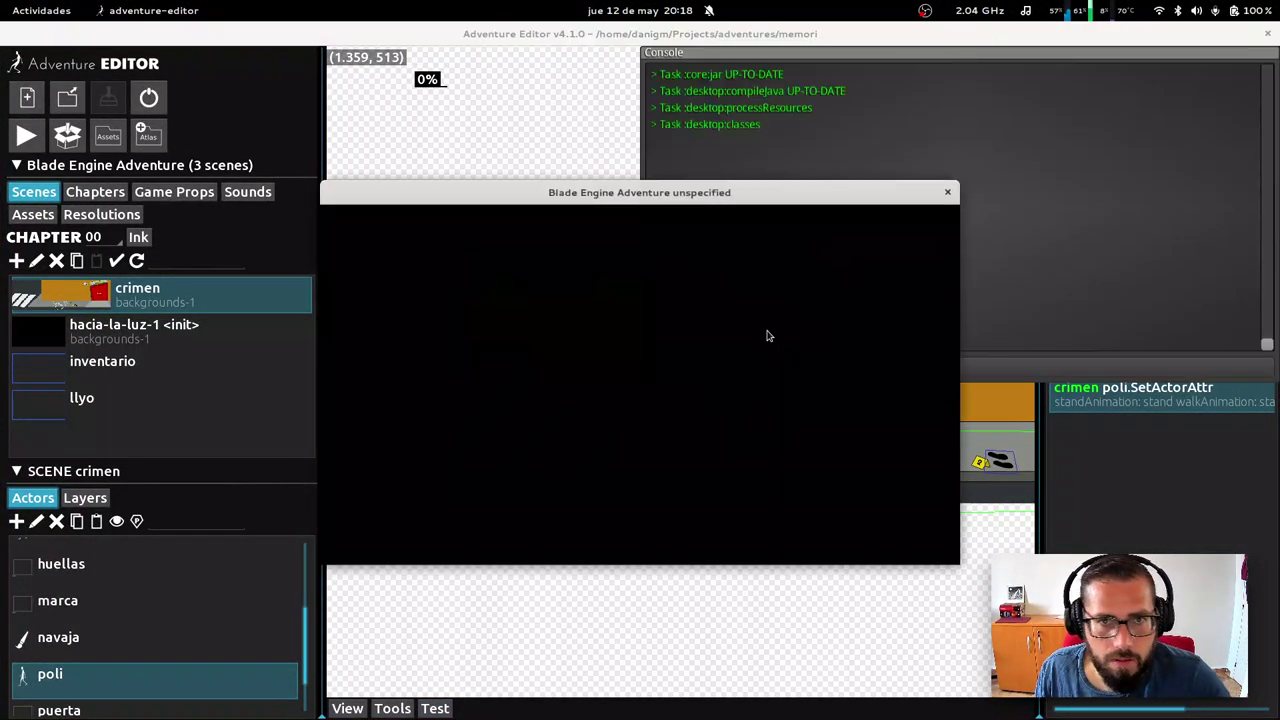
left_click(712, 400)
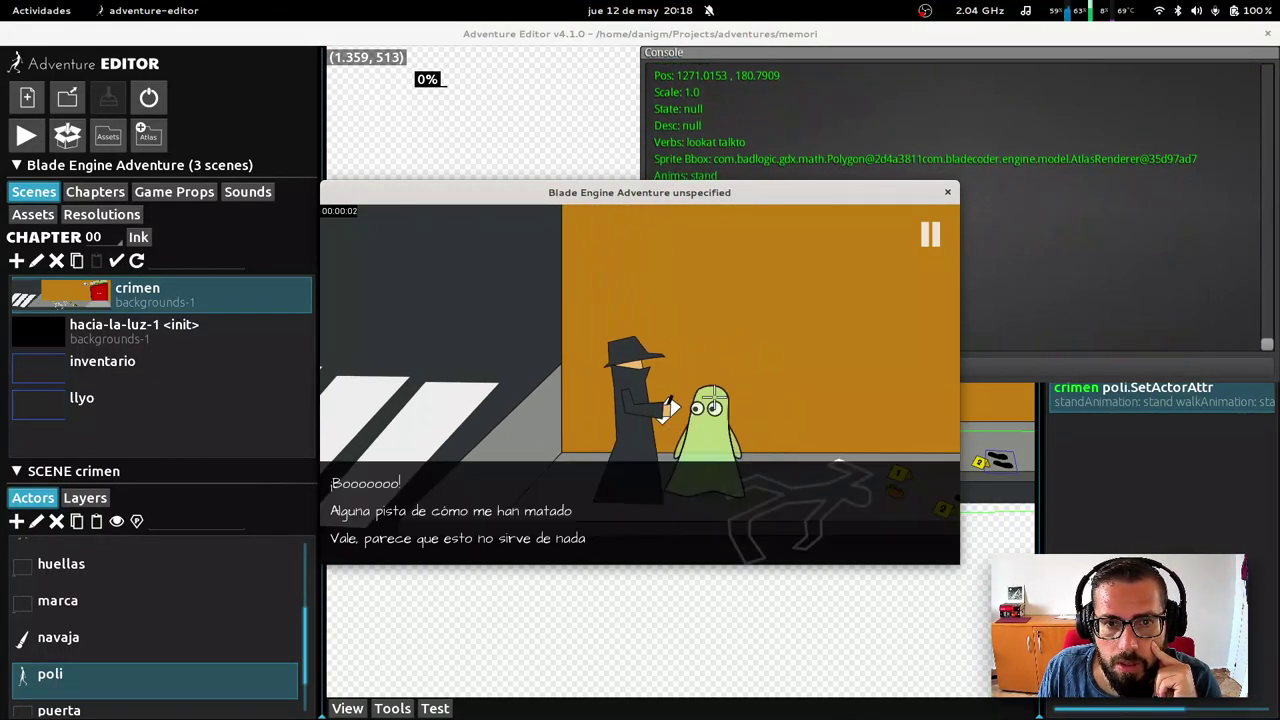
left_click(360, 480)
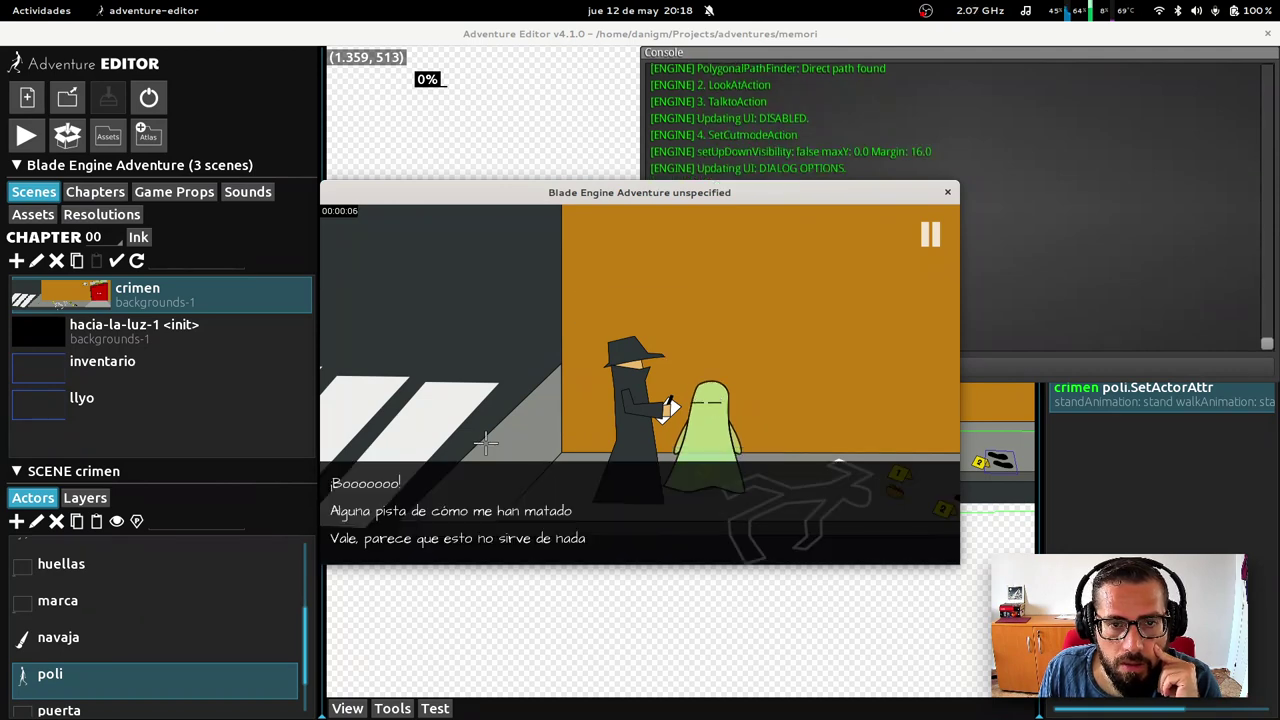
left_click(472, 508)
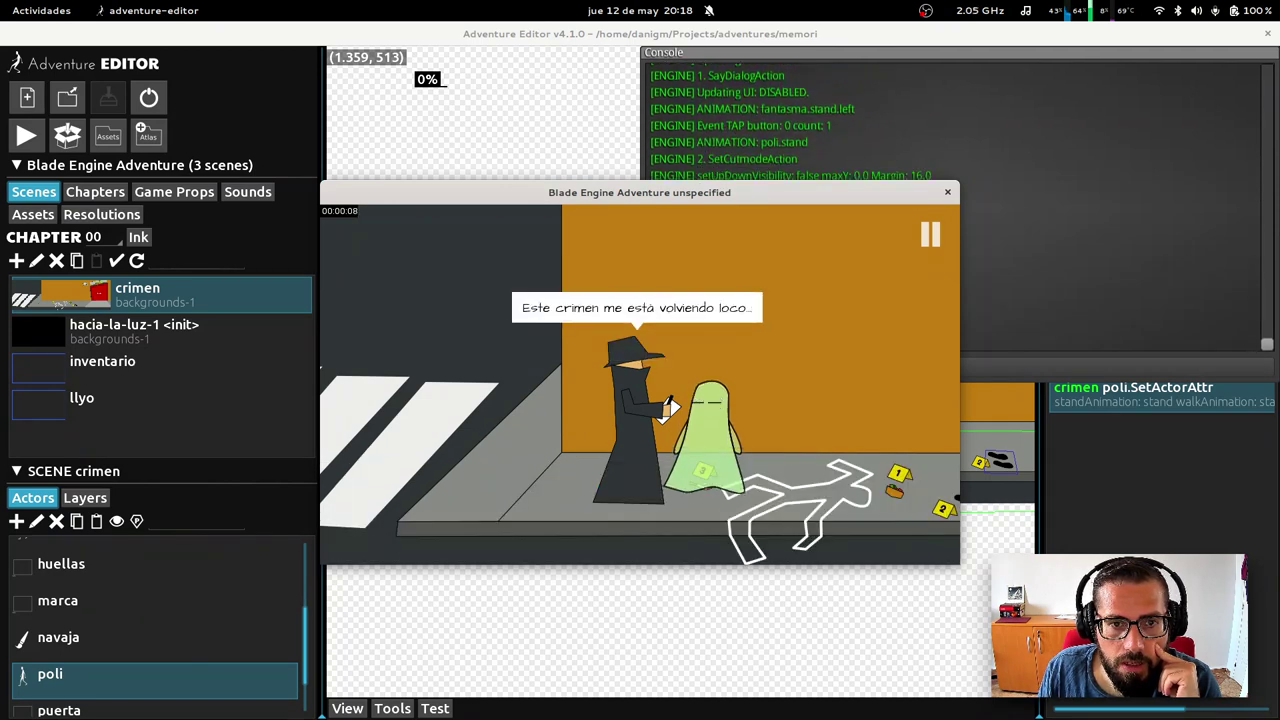
left_click(947, 193)
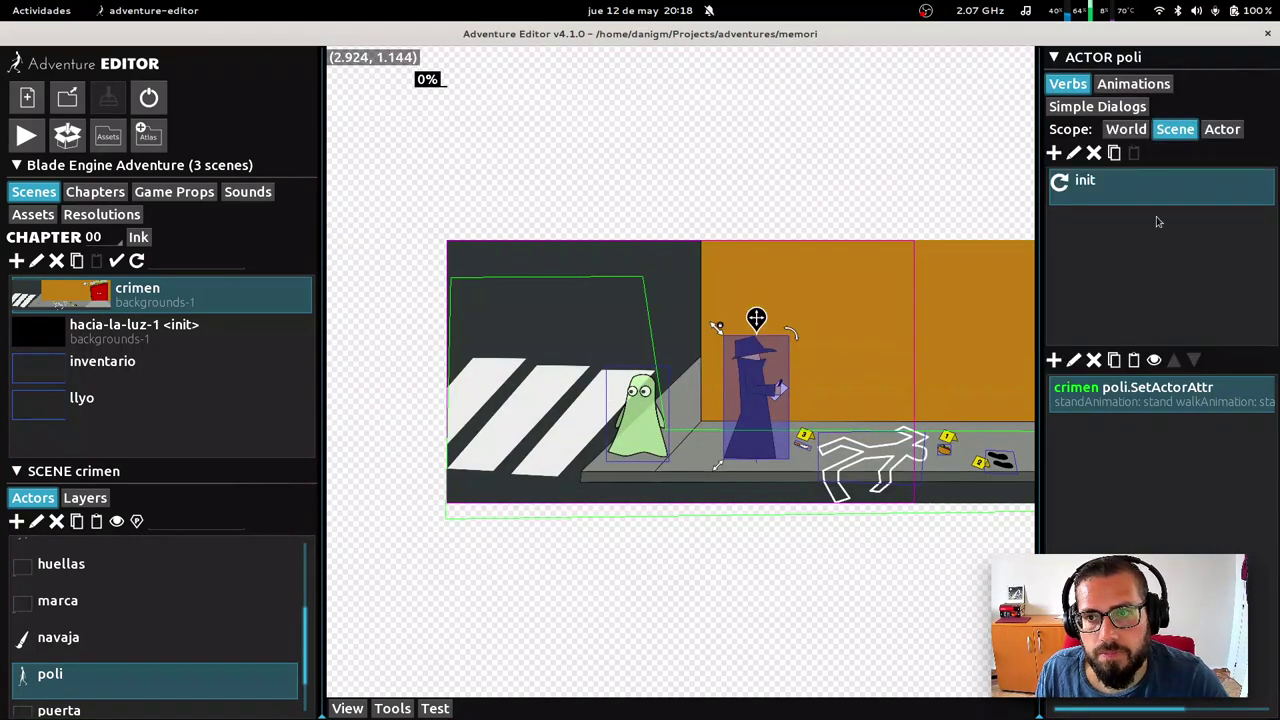
Review poli's actor-scope verbs and return to the scene-scope init verb
left_click(1222, 129)
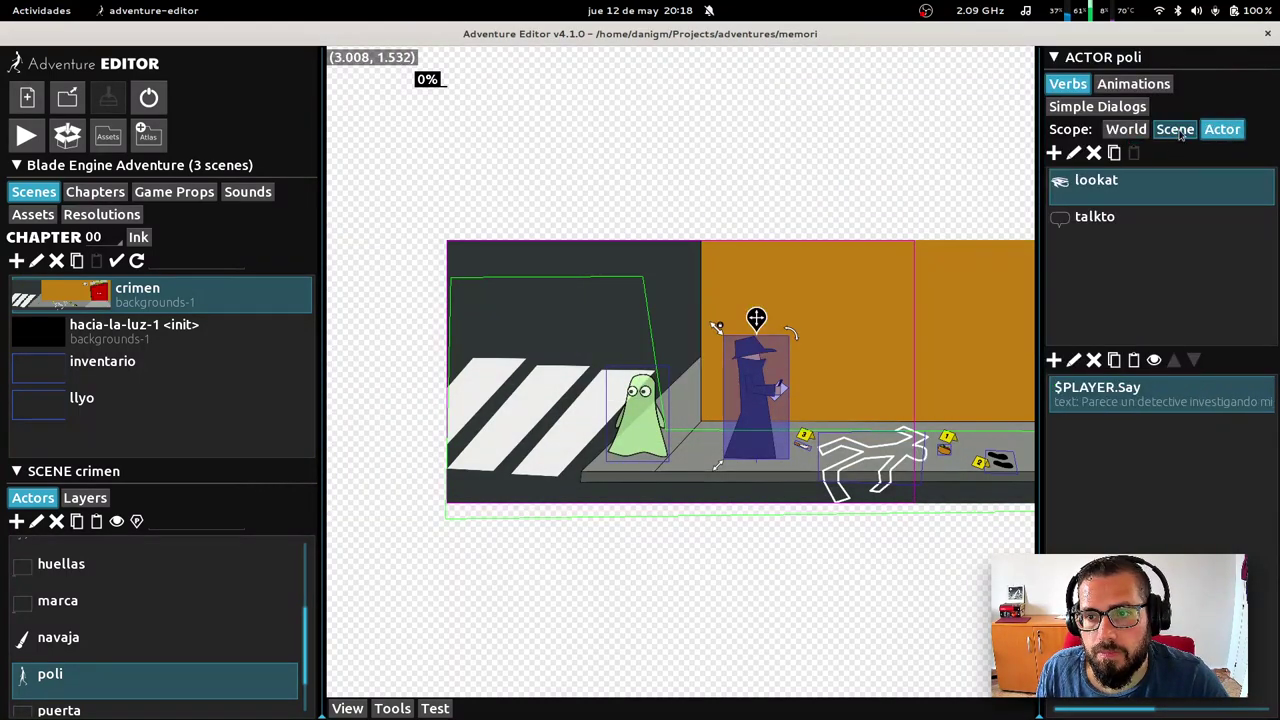
left_click(1175, 131)
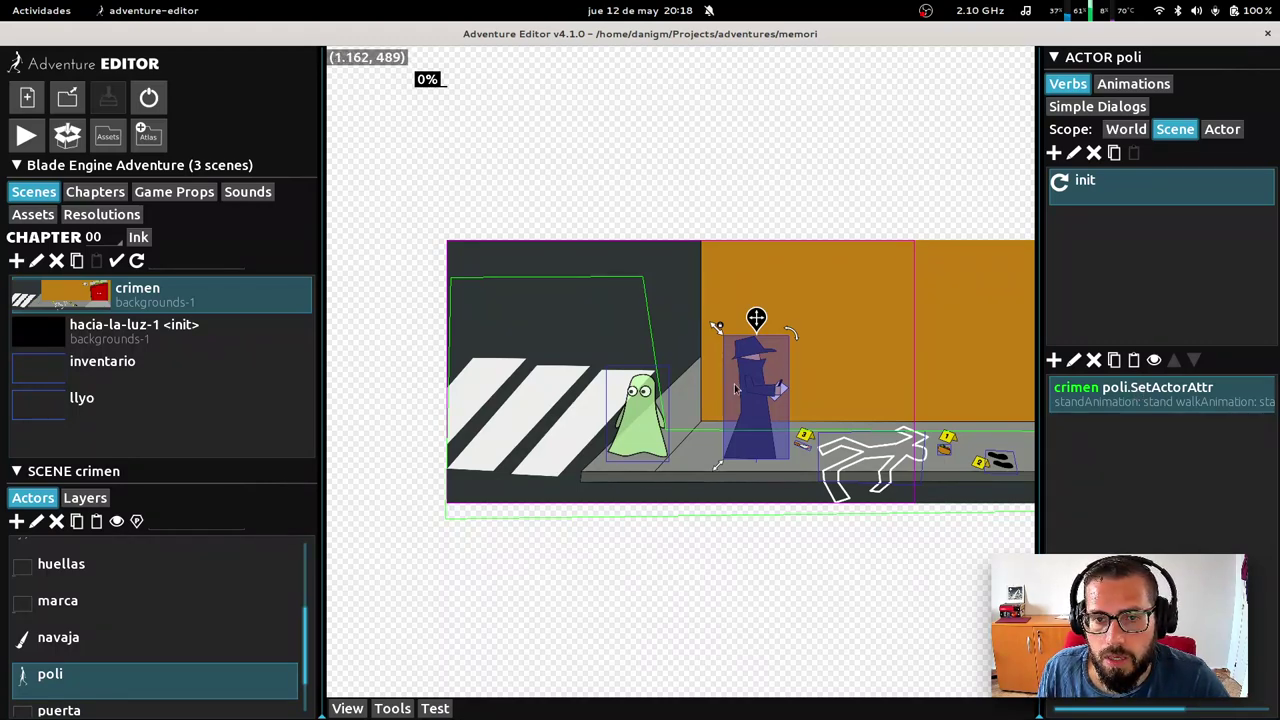
key("super")
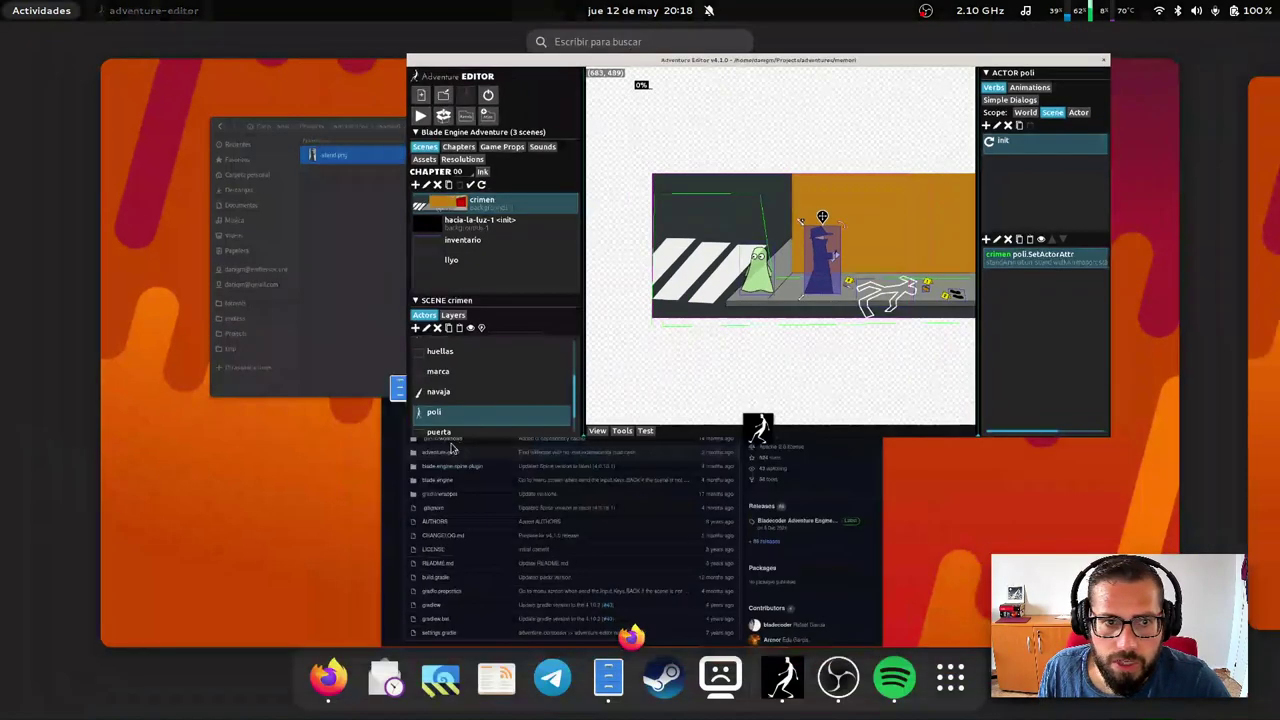
left_click(826, 302)
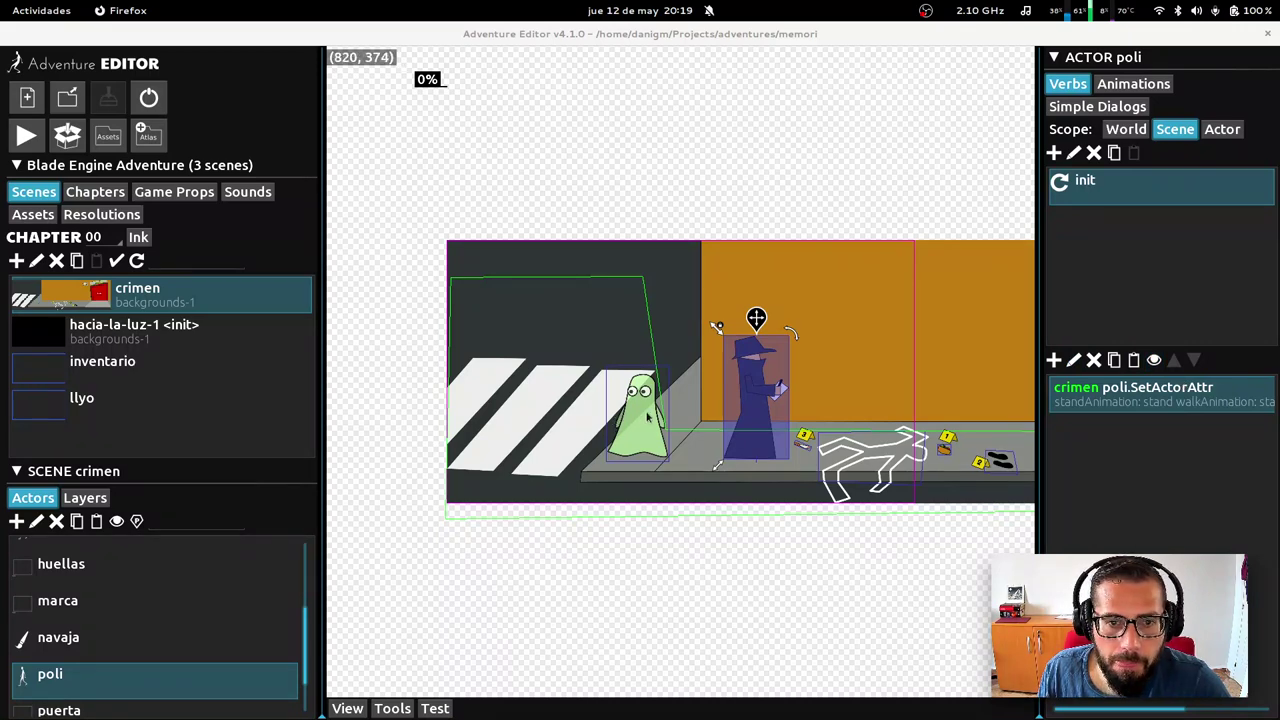
In the file manager, permanently delete talk.left_01 to 04 and walk.left_01 to 04 PNG images from the project's characters/fantasma folder
key("super")
left_click(466, 297)
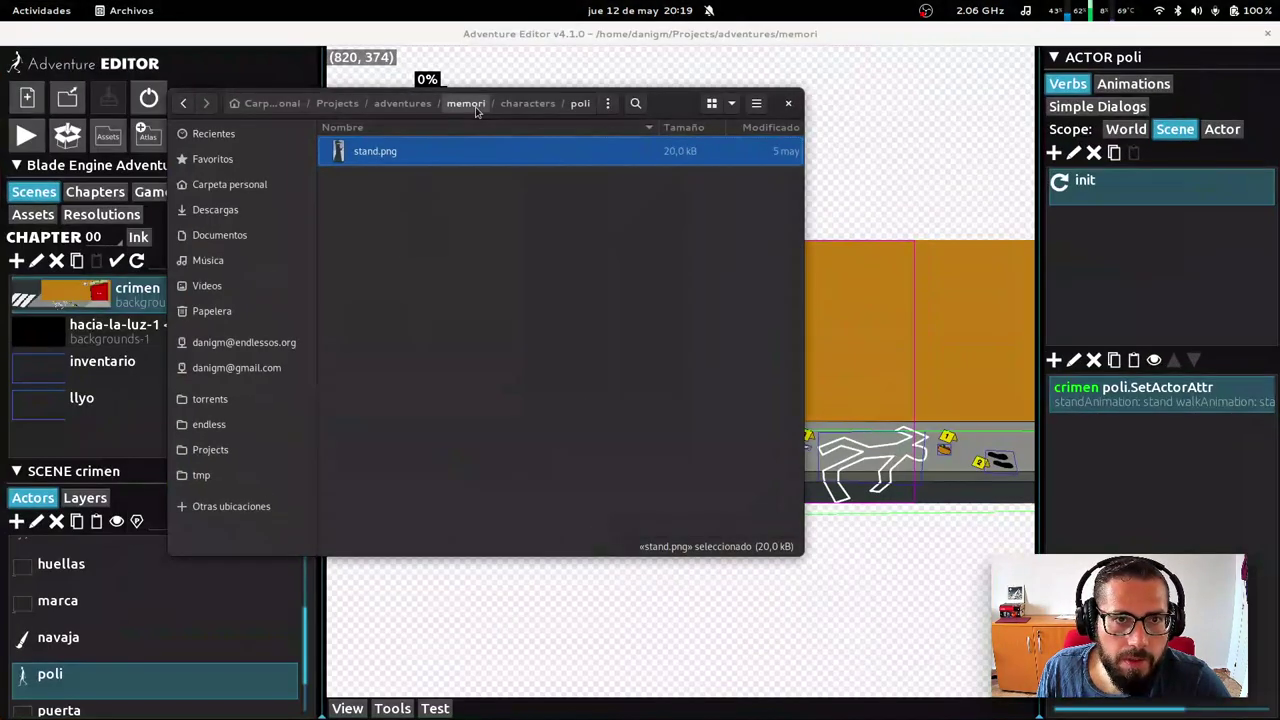
left_click(540, 103)
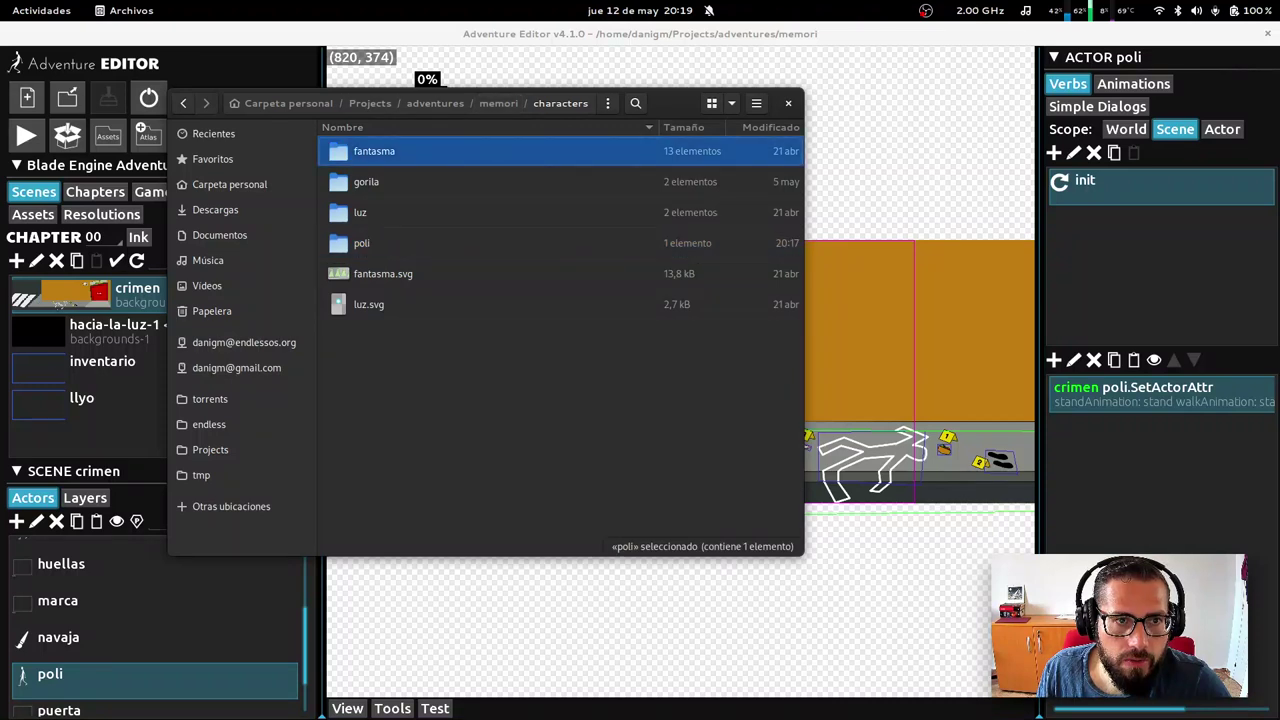
double_click(368, 160)
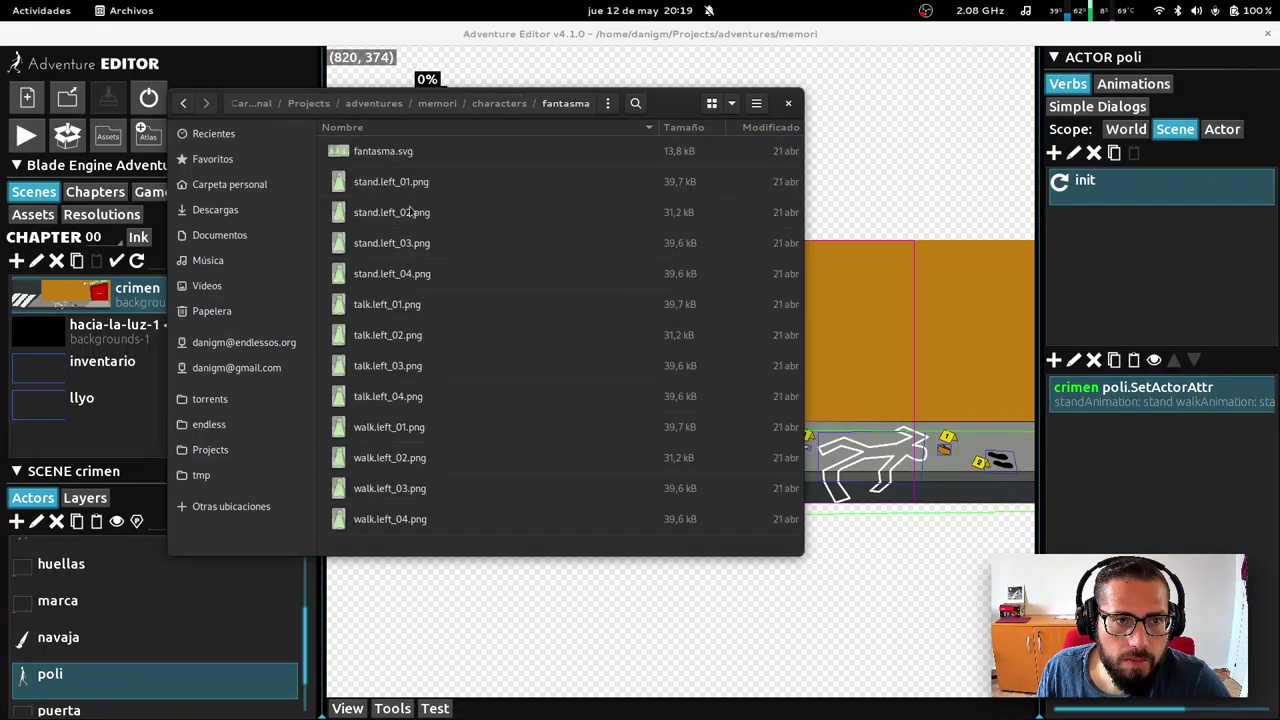
left_click(404, 314)
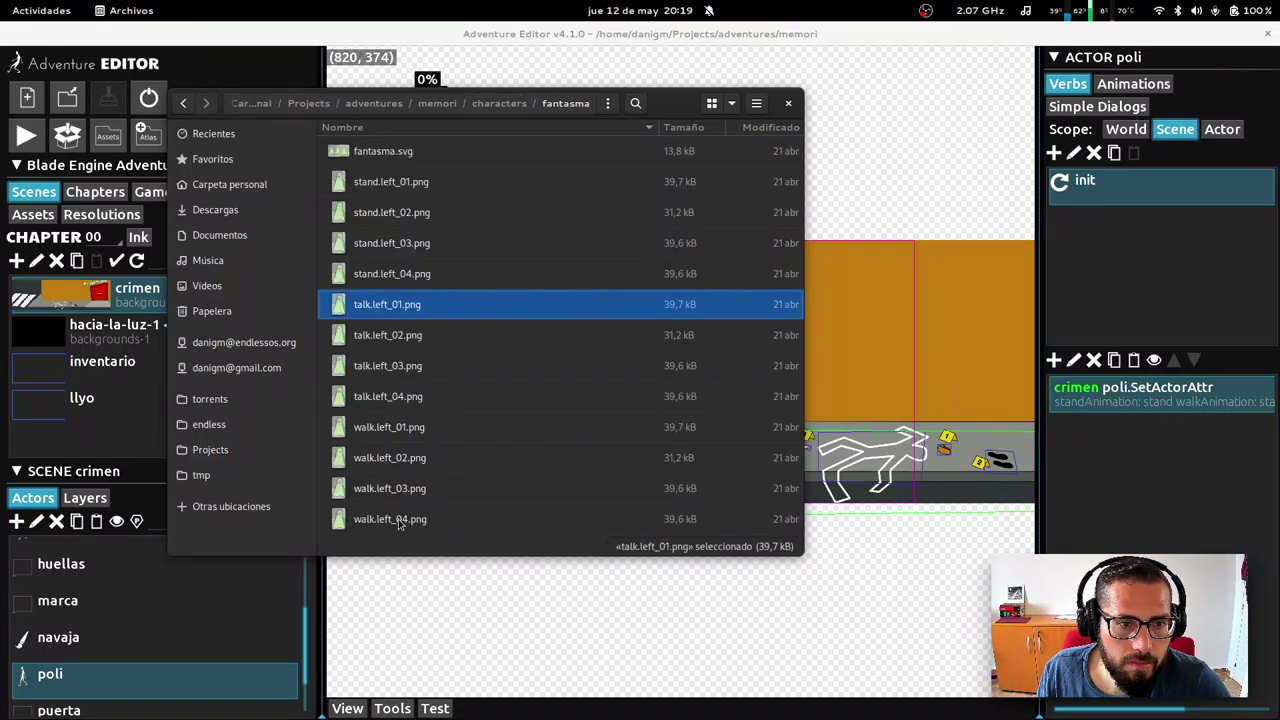
left_click(410, 520, "shift")
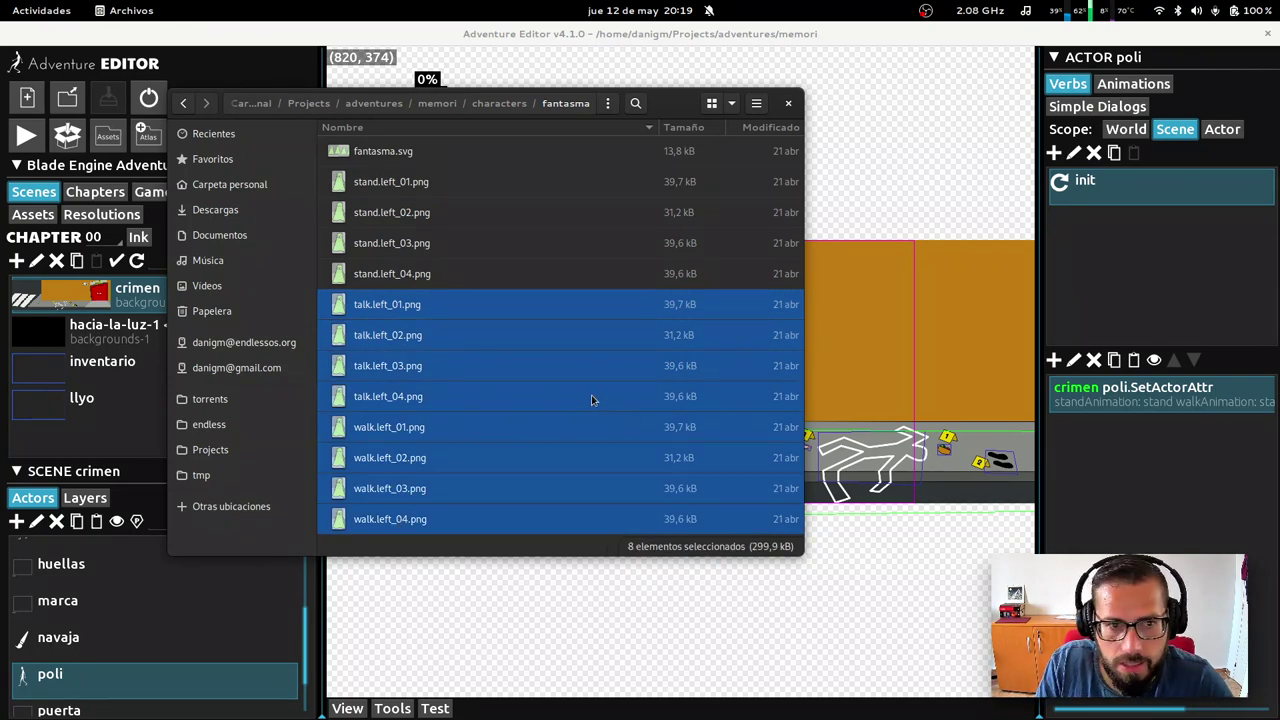
key("shift+Delete")
key("Return")
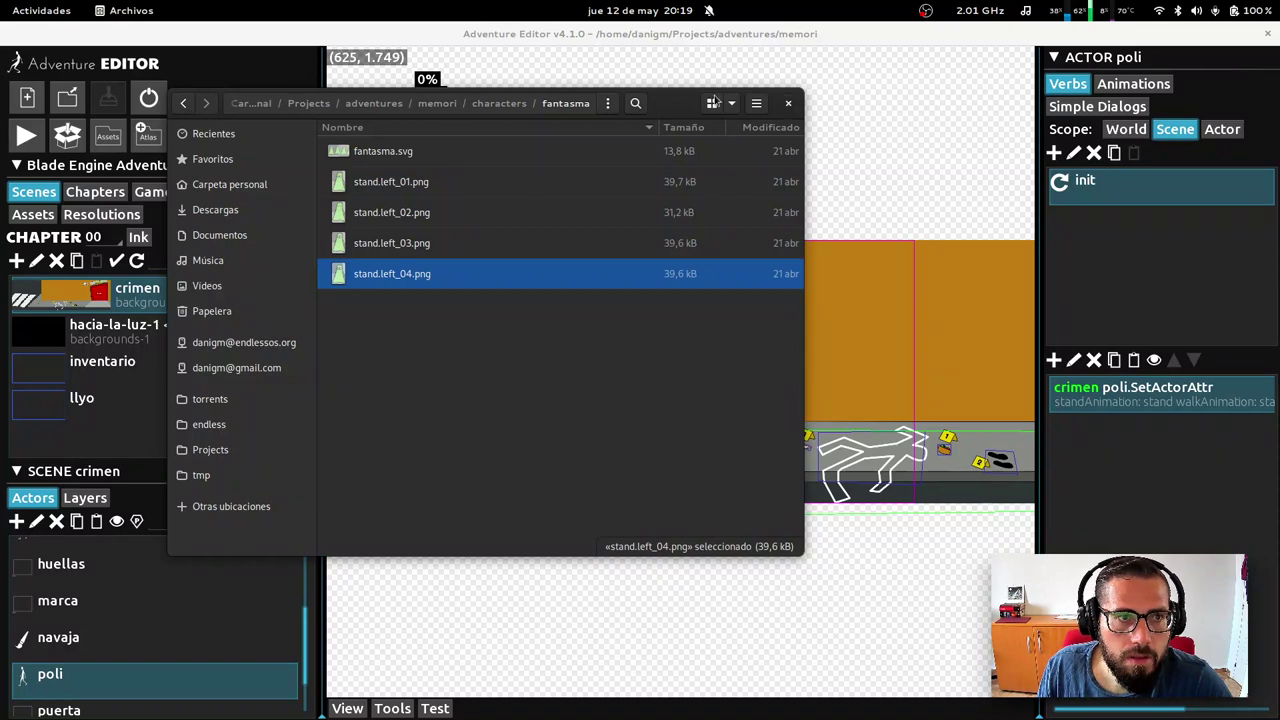
Switch back to the Adventure Editor and open the scene hacia-la-luz-1
left_click(148, 97)
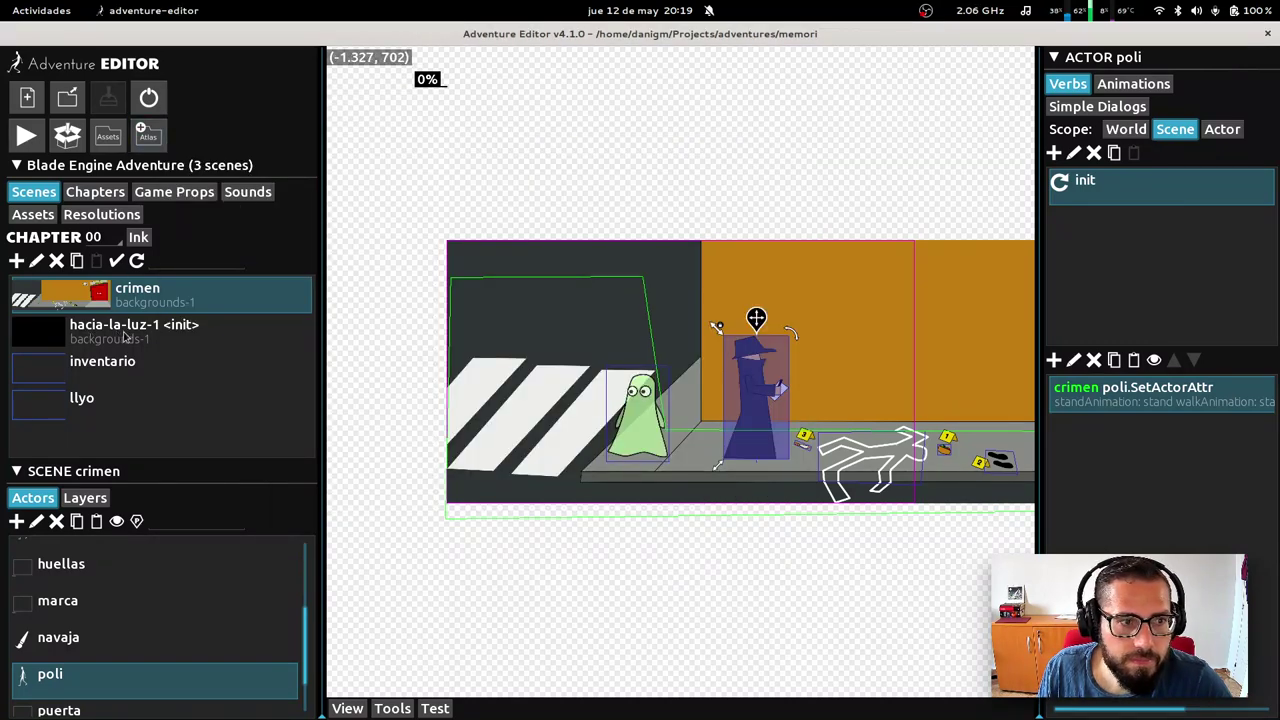
left_click(125, 333)
left_click(148, 135)
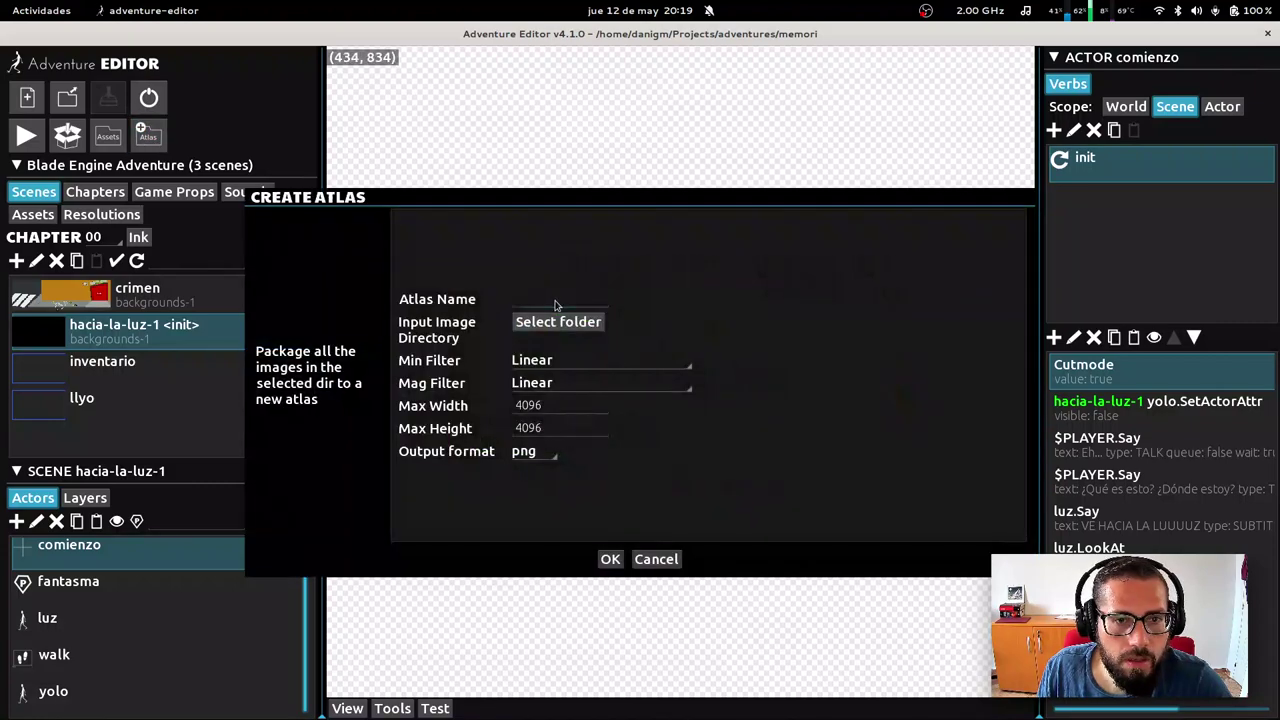
left_click(550, 299)
type("f")
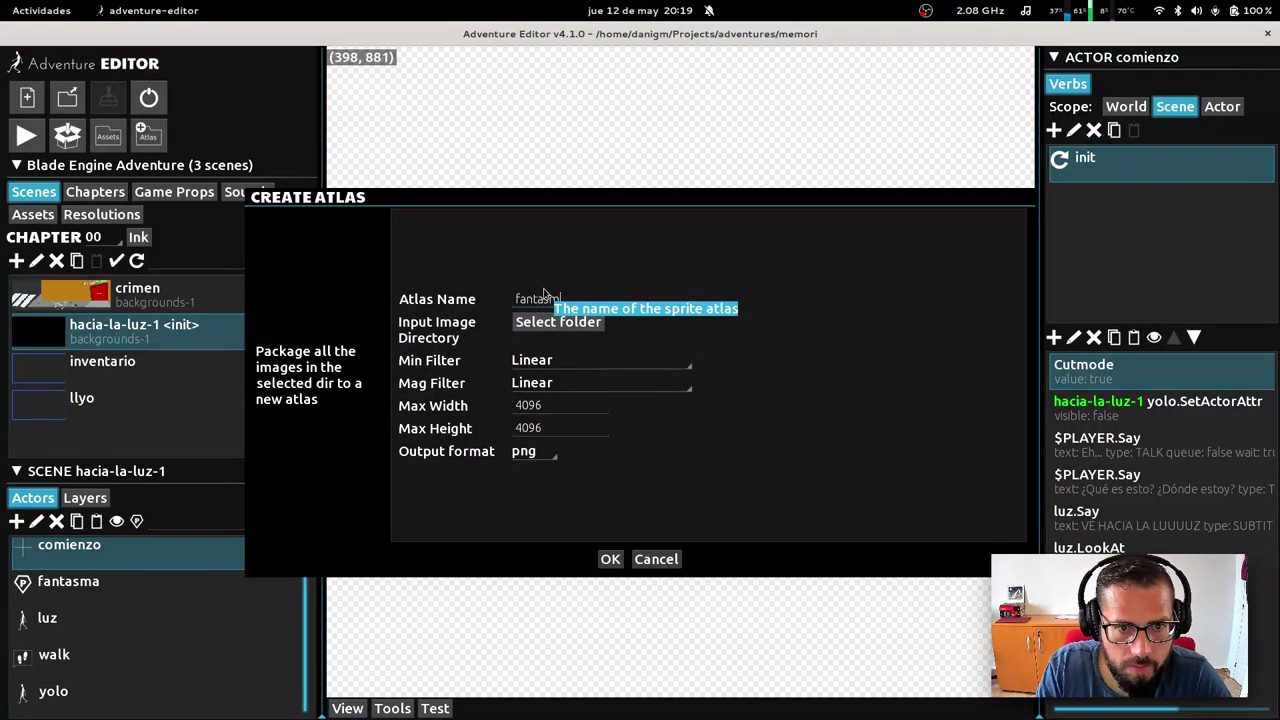
type("antasm")
key("Return")
Select the actor fantasma and check its stand.left animation's settings without changing them
left_click(802, 440)
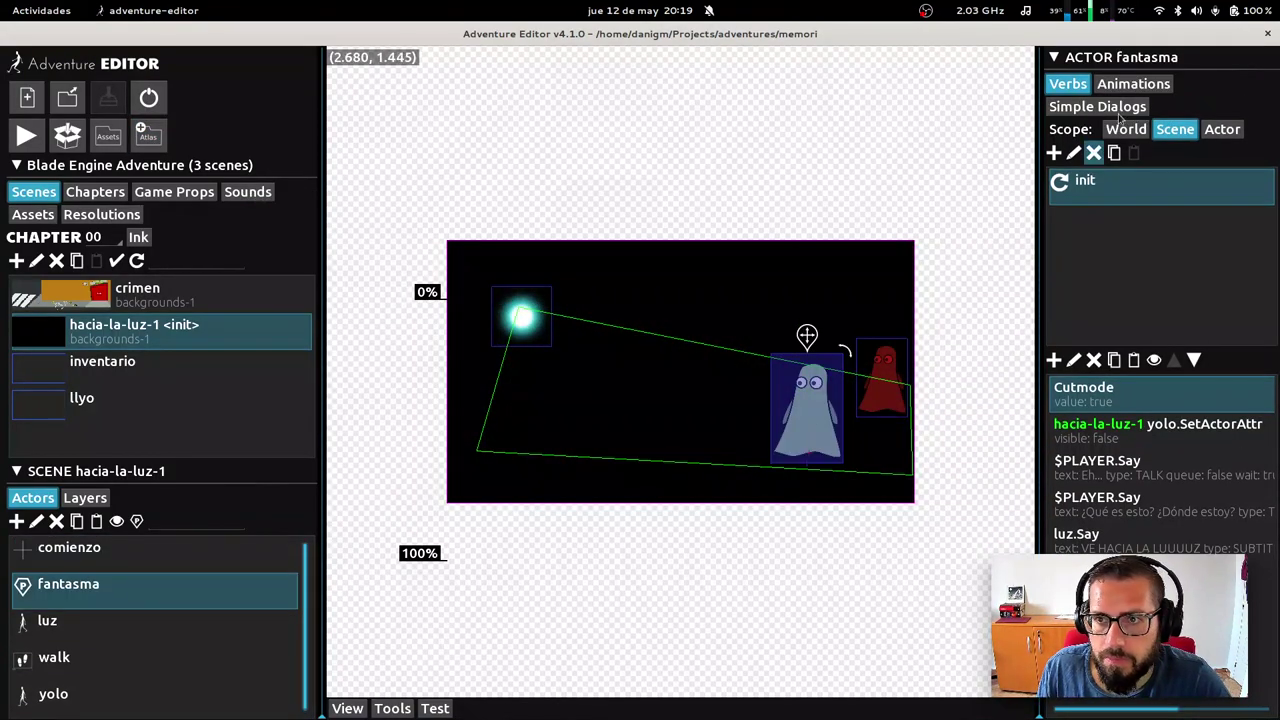
left_click(1130, 86)
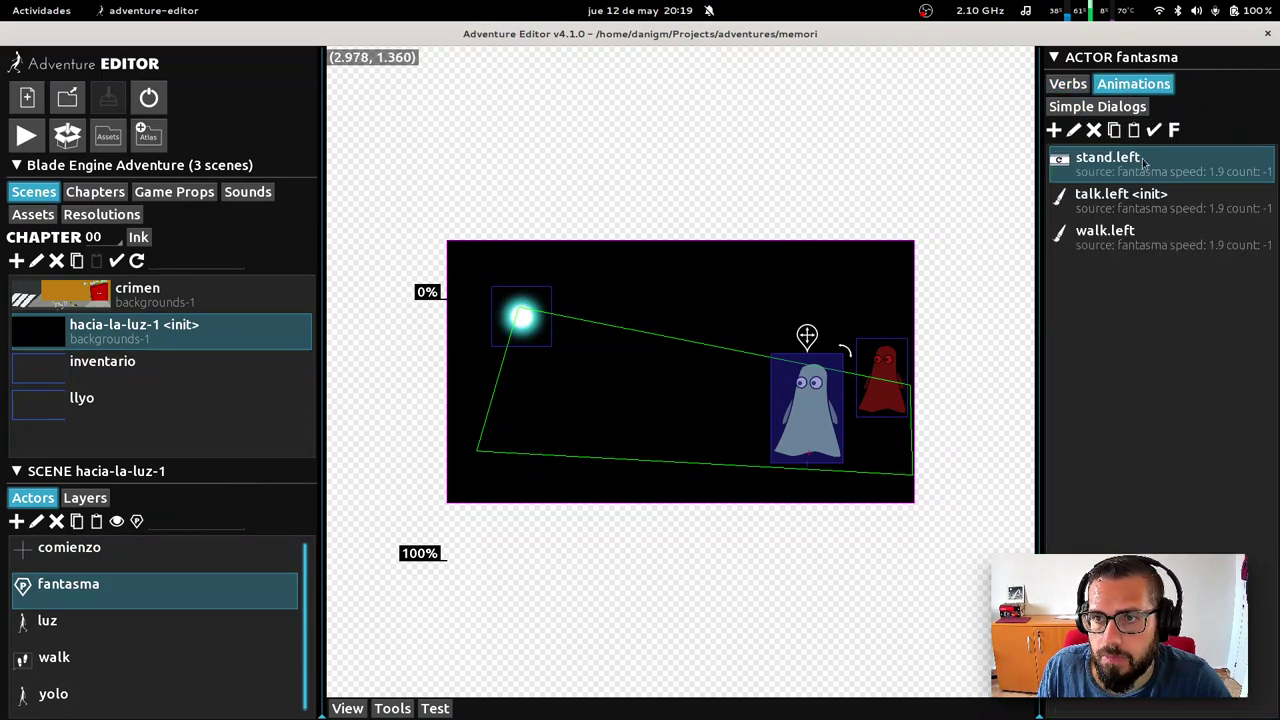
left_click(1073, 130)
key("Escape")
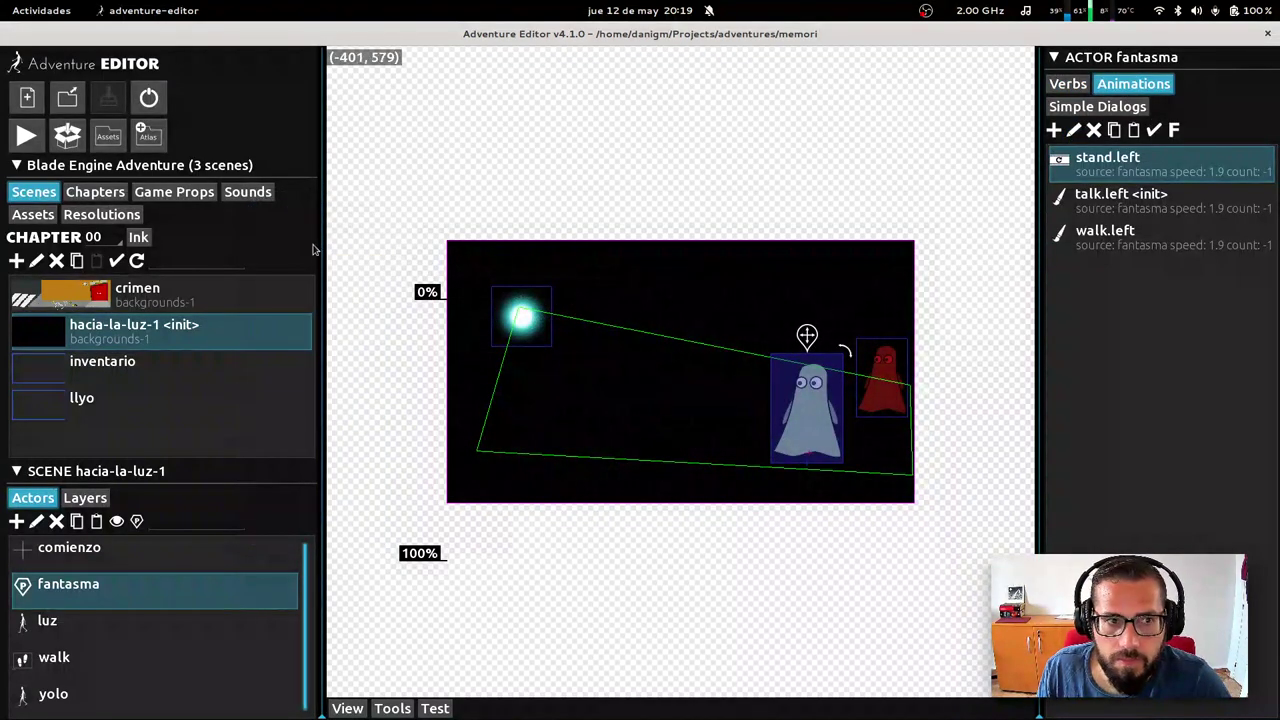
Create an atlas named fantasma from the memori project's characters/fantasma folder, keeping the default filter, size and png settings
left_click(148, 135)
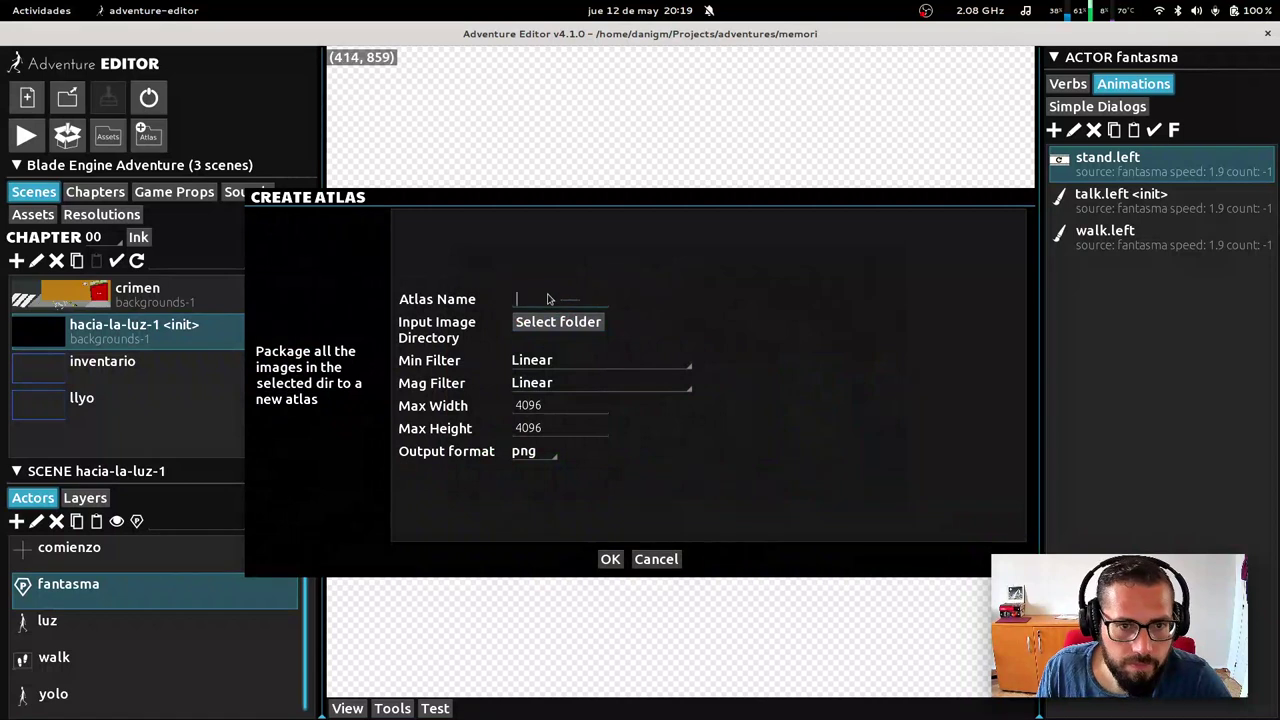
type("fantasma")
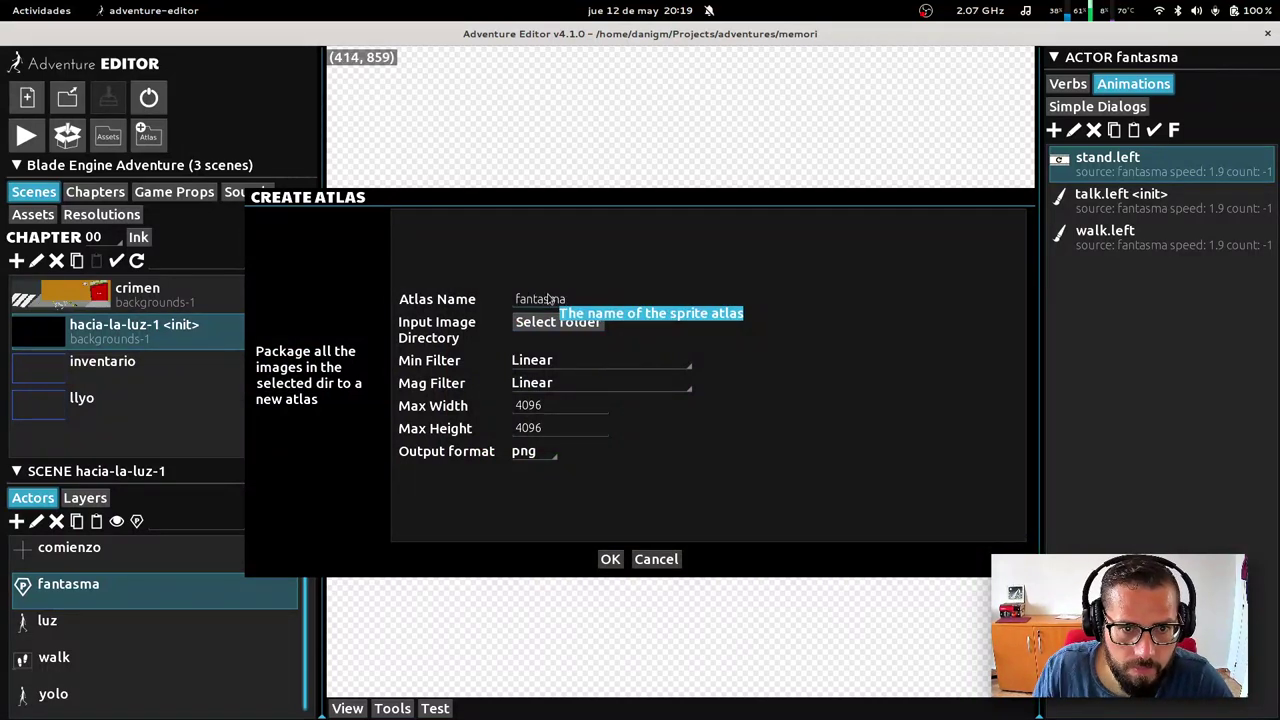
left_click(557, 322)
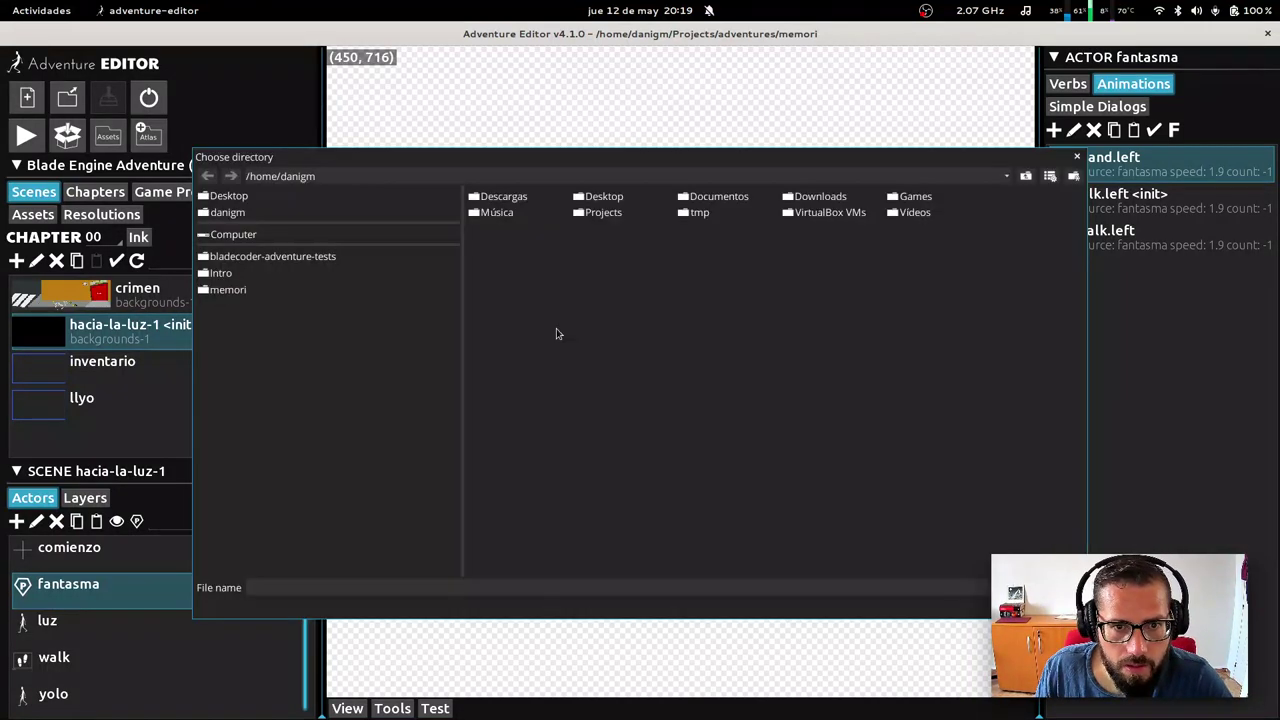
left_click(229, 292)
double_click(830, 198)
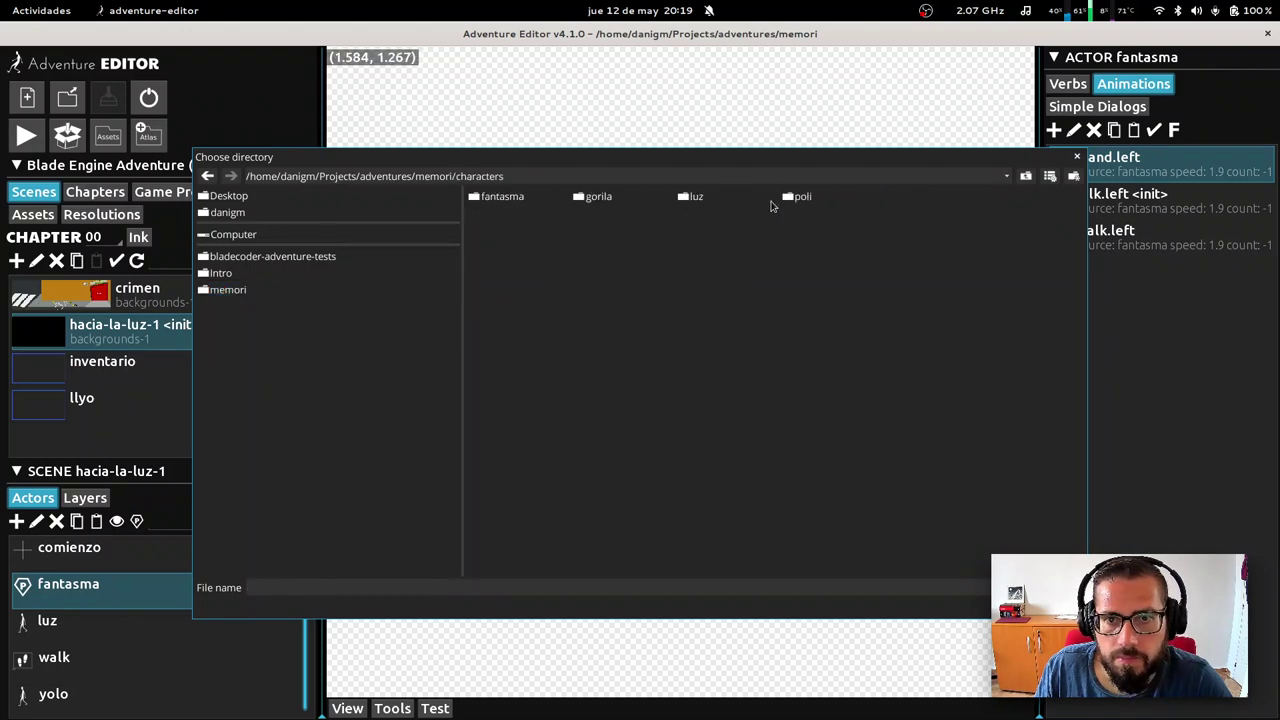
double_click(500, 197)
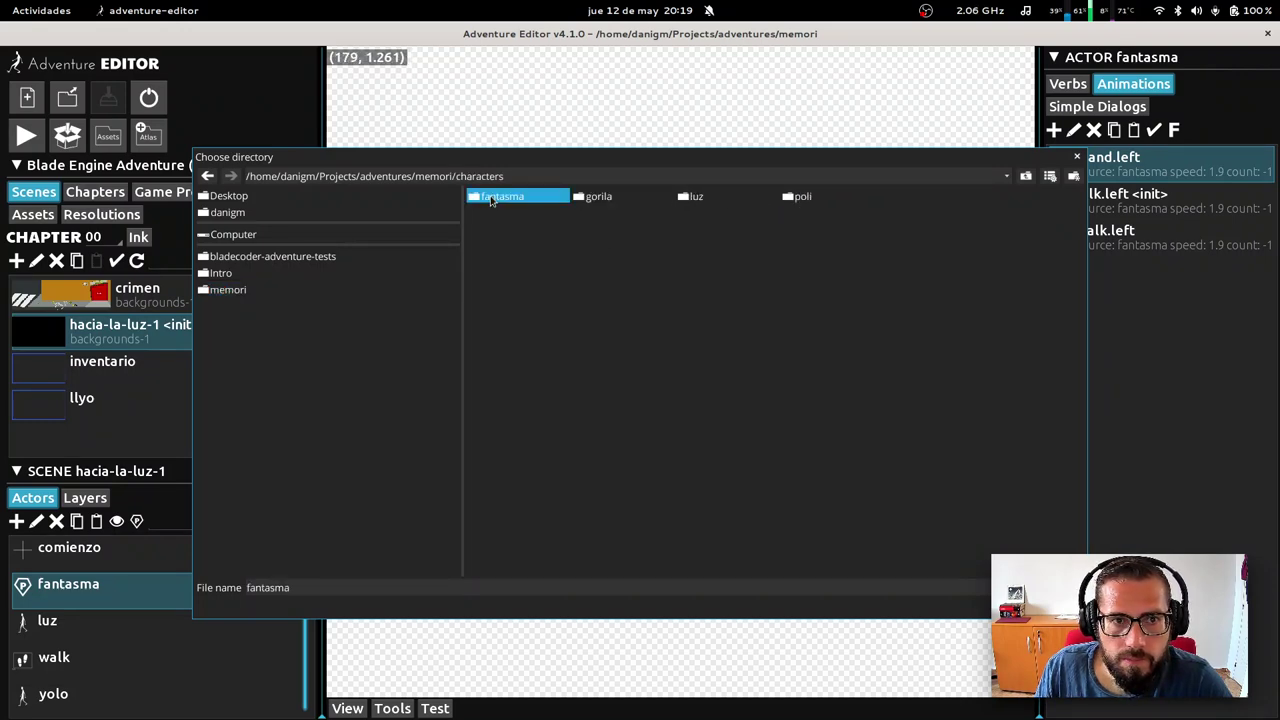
left_click(1040, 605)
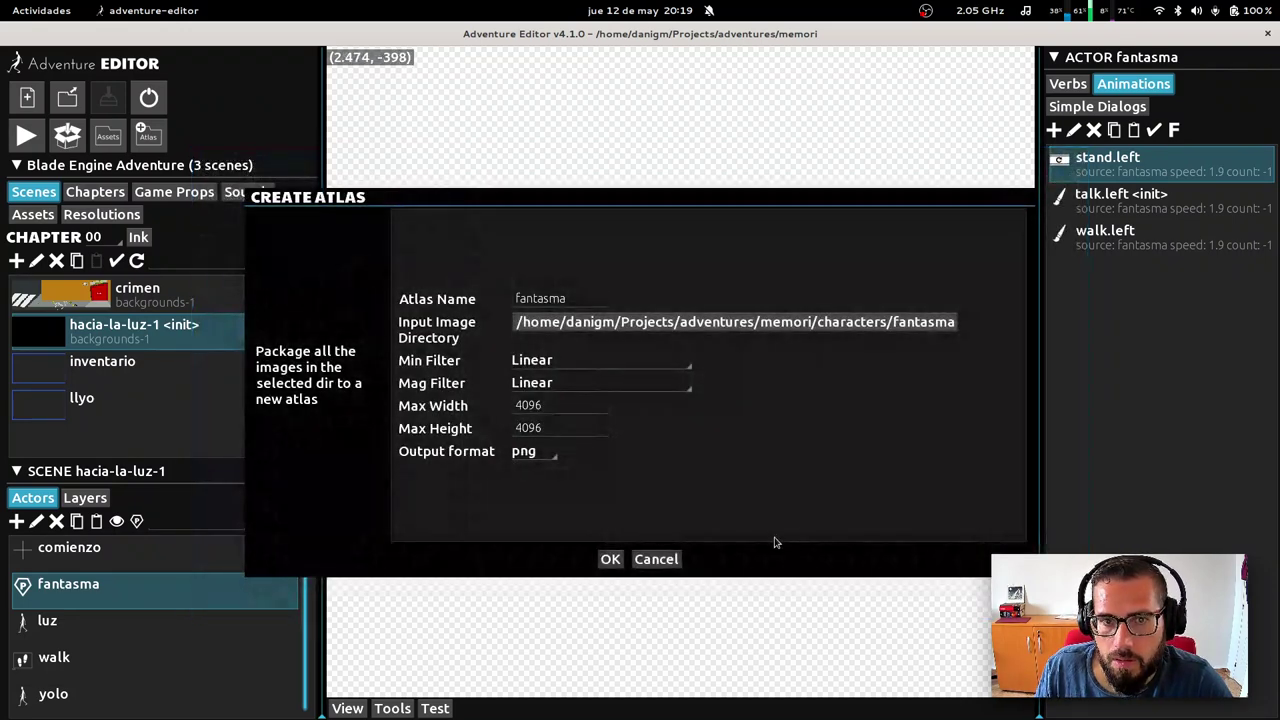
left_click(609, 557)
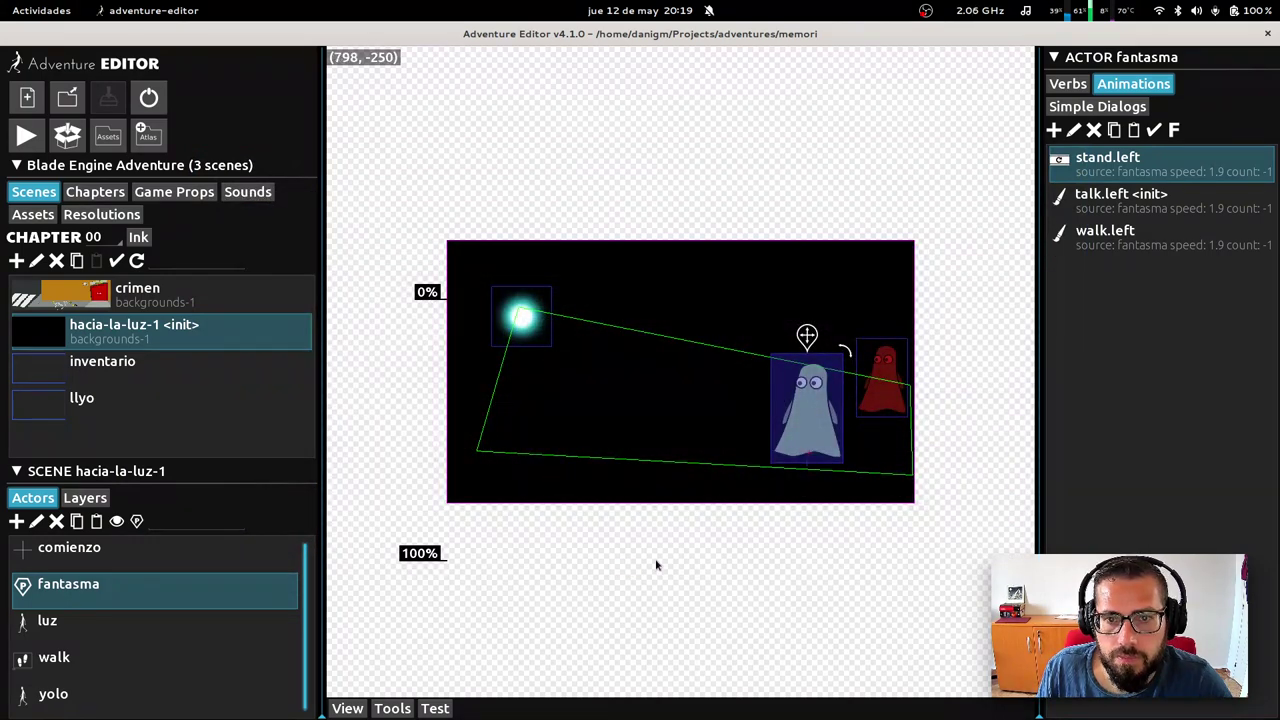
Delete the talk.left and walk.left animations from the actor fantasma
left_click(1134, 205)
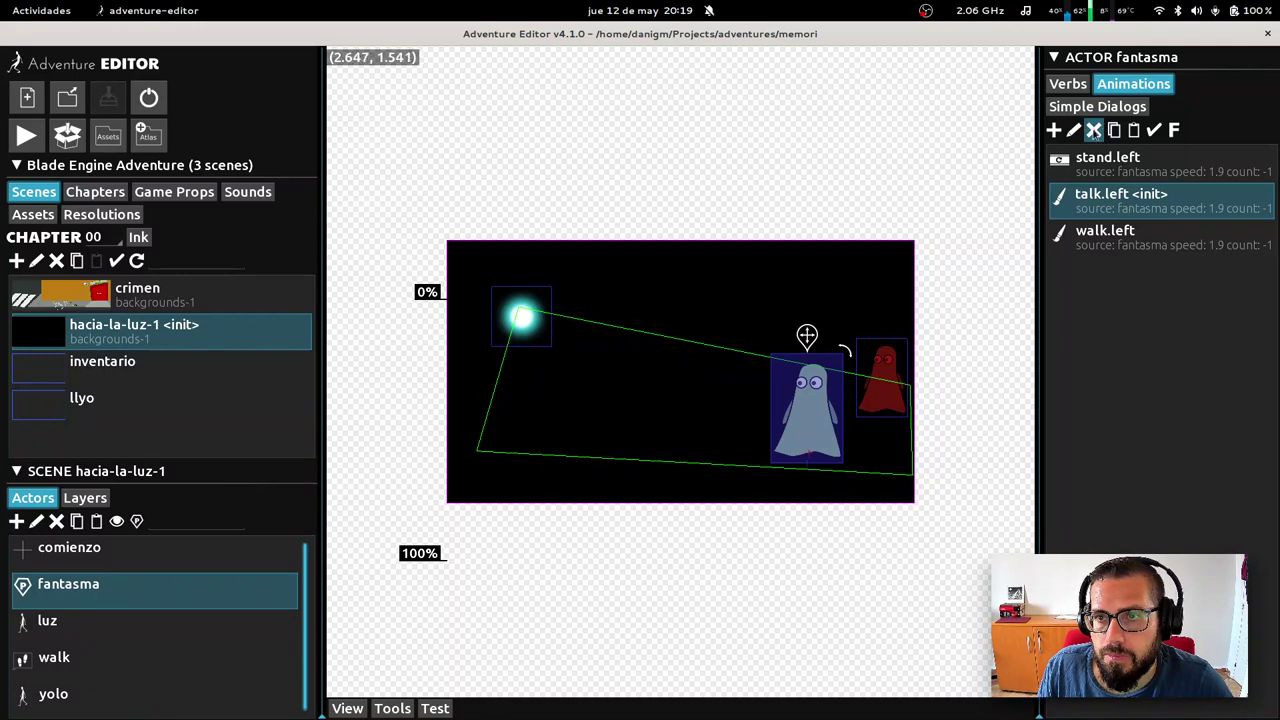
left_click(1093, 130)
left_click(1118, 210)
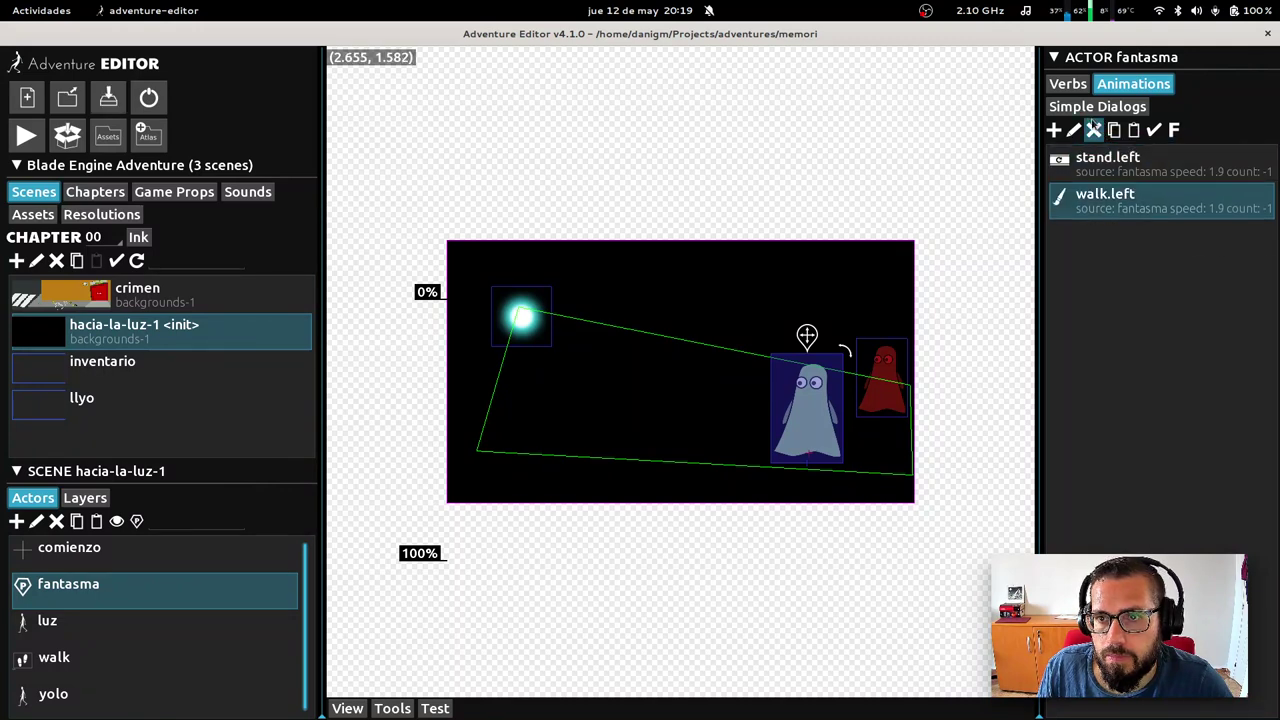
left_click(1093, 130)
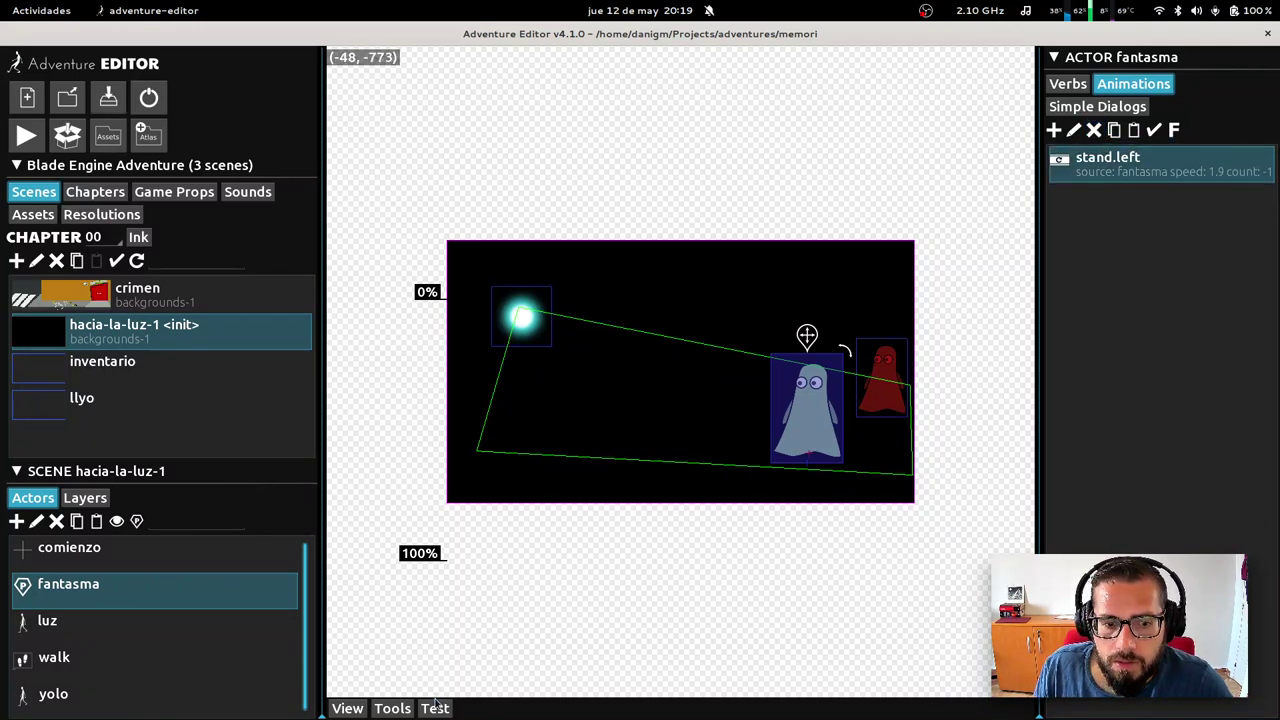
Return to fantasma's verbs, test the scene hacia-la-luz-1, and close the game
left_click(1067, 84)
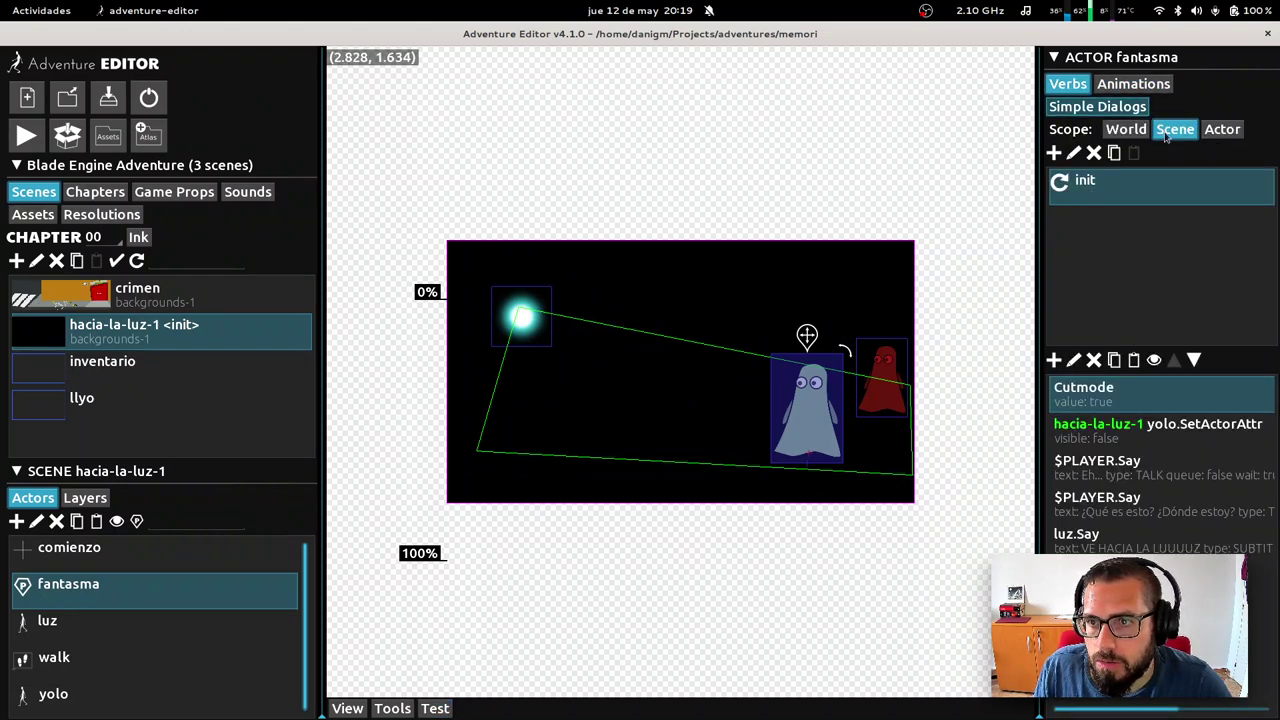
left_click(434, 708)
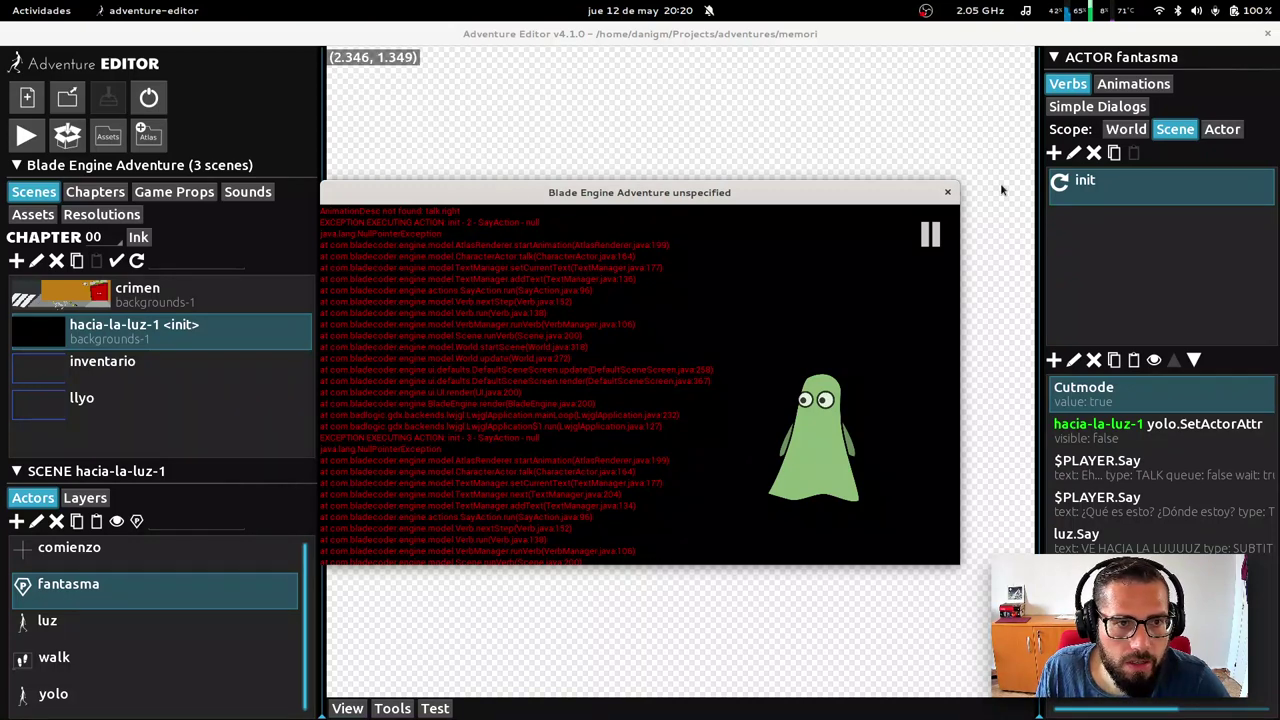
left_click(948, 192)
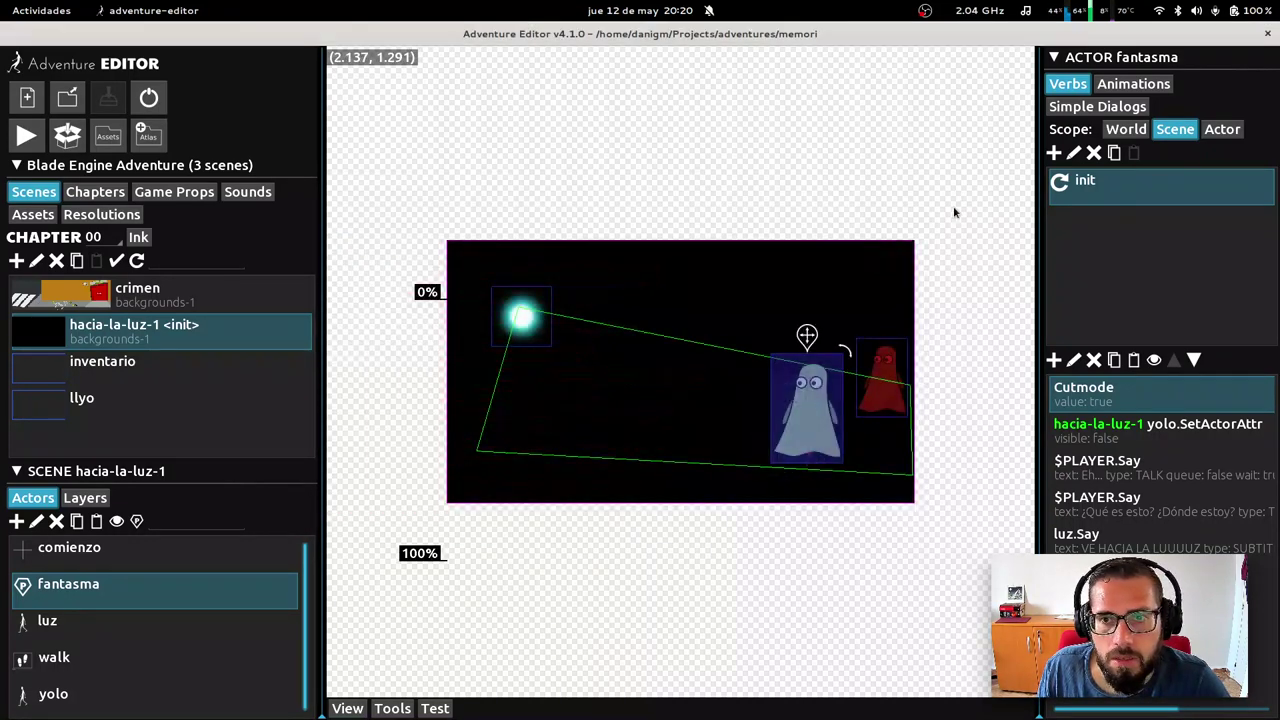
left_click(1054, 360)
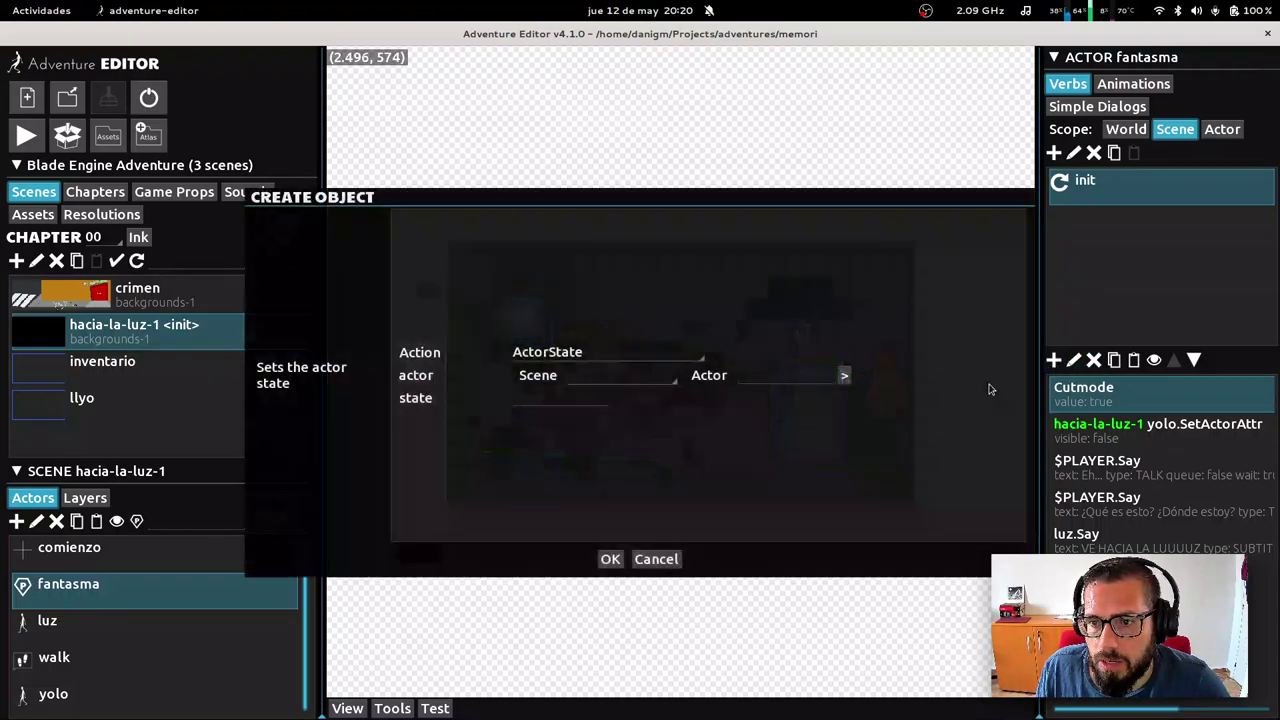
left_click(605, 355)
scroll(563, 606, "down", 5)
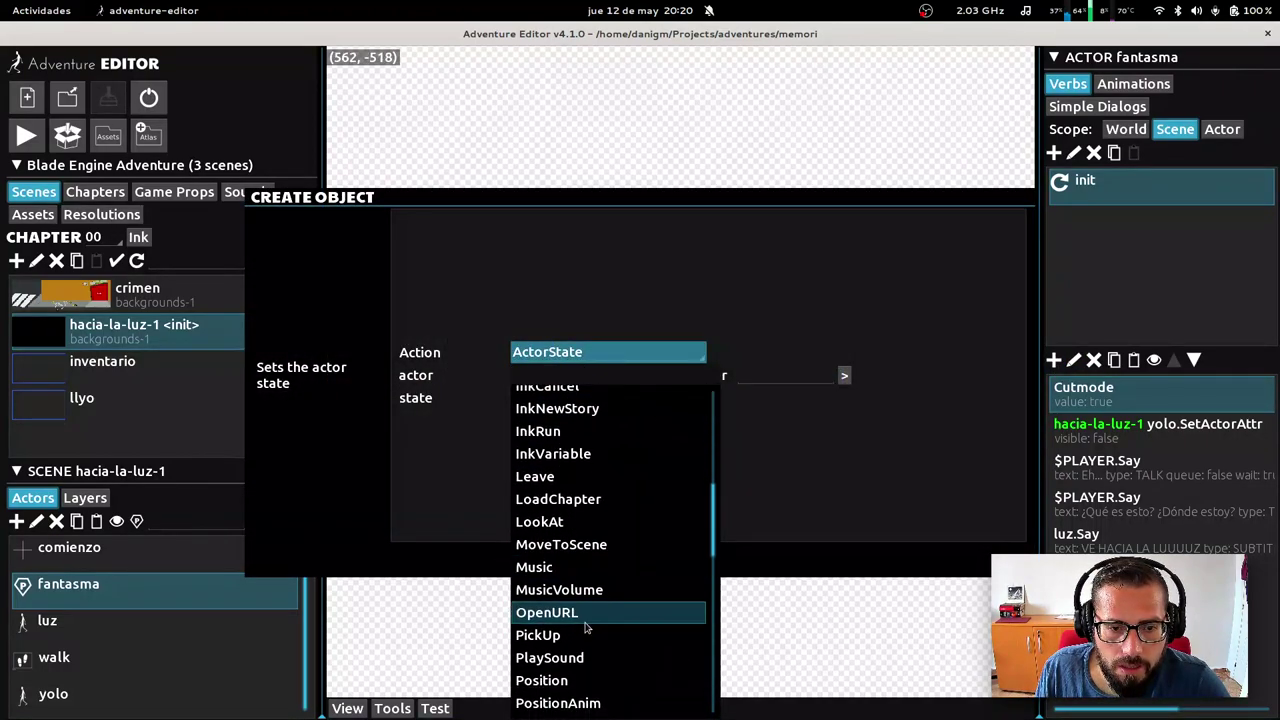
left_click(737, 560)
left_click(656, 559)
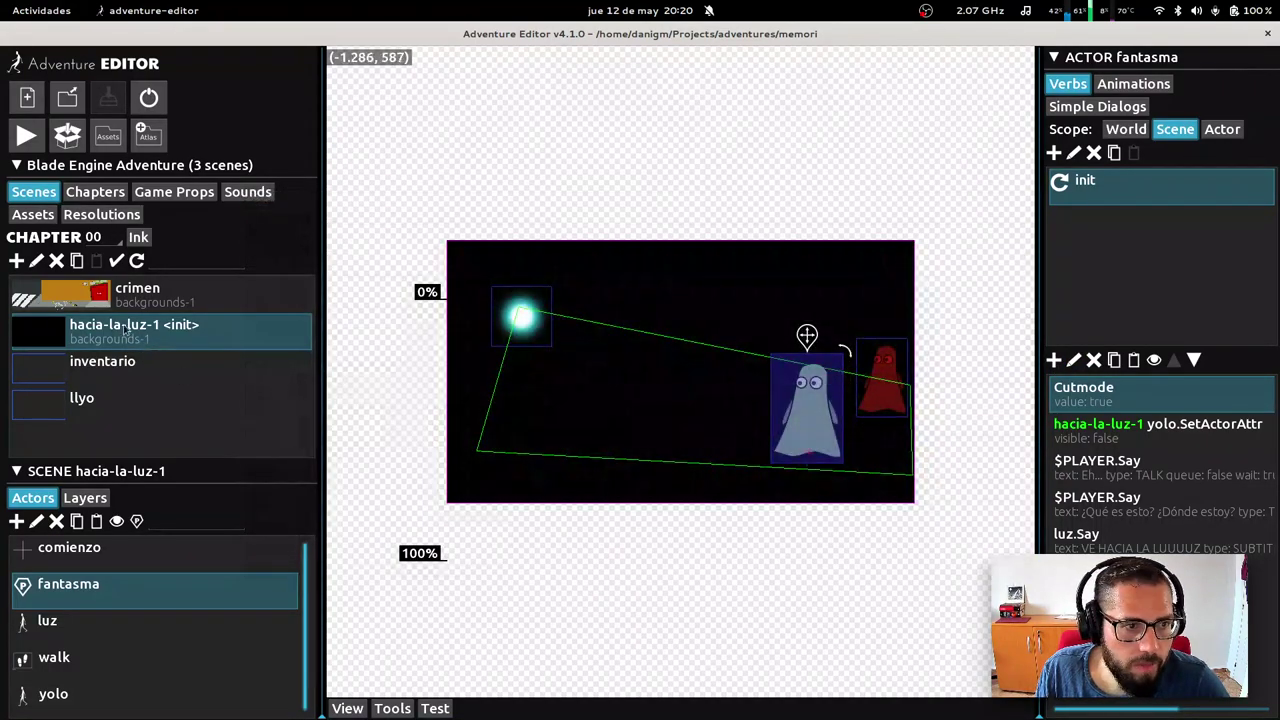
Copy poli's SetActorAttr action from crimen's init verb into hacia-la-luz-1's init verb and make it the first action
left_click(123, 300)
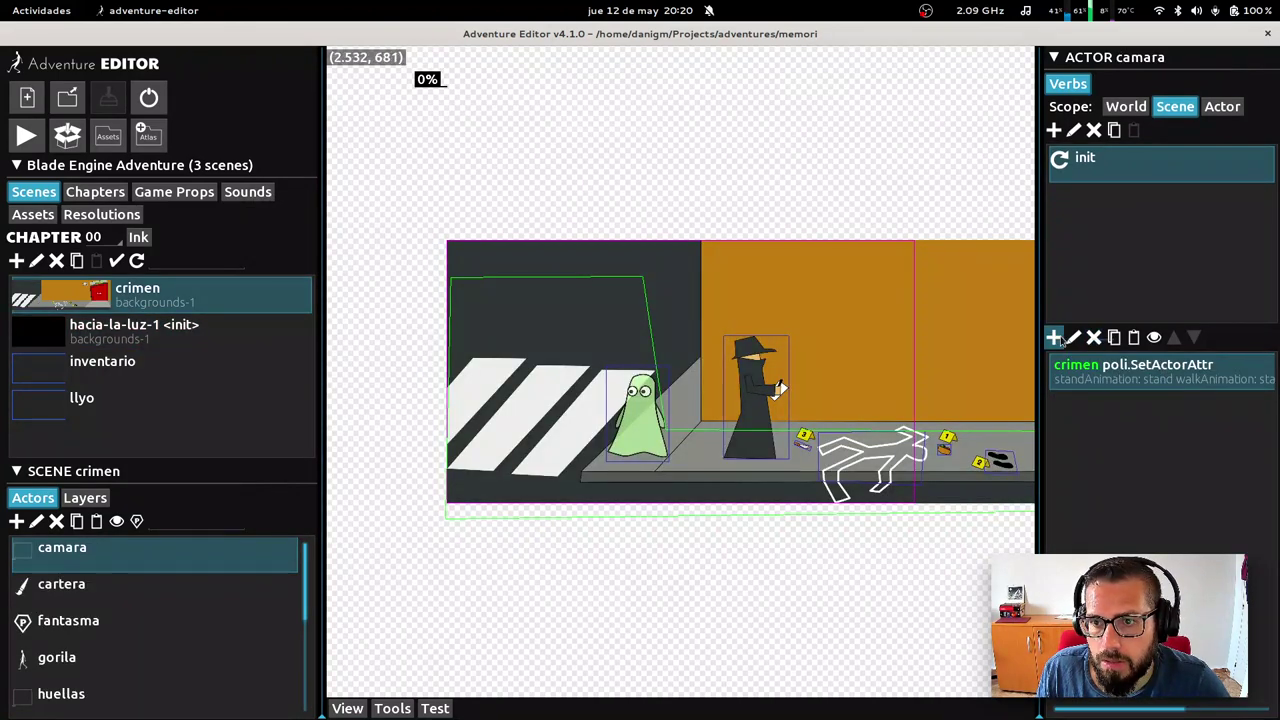
left_click(1113, 338)
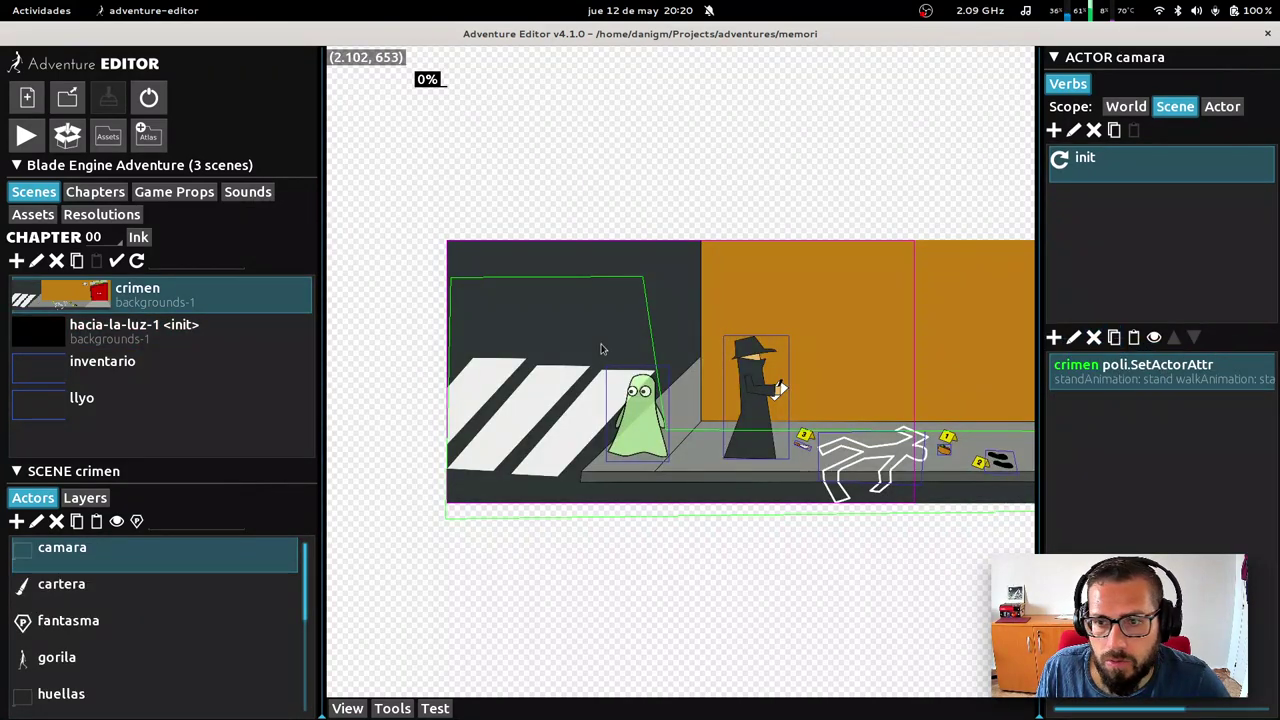
left_click(147, 328)
left_click(1133, 338)
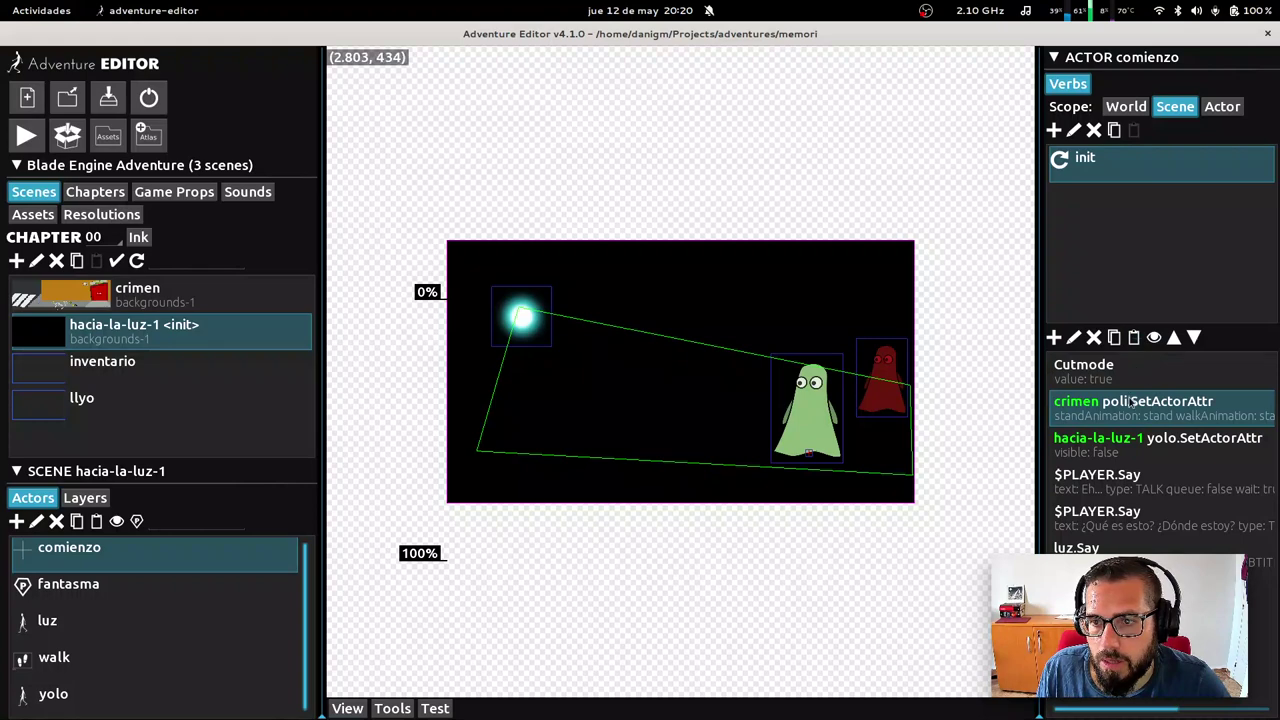
left_click(1174, 337)
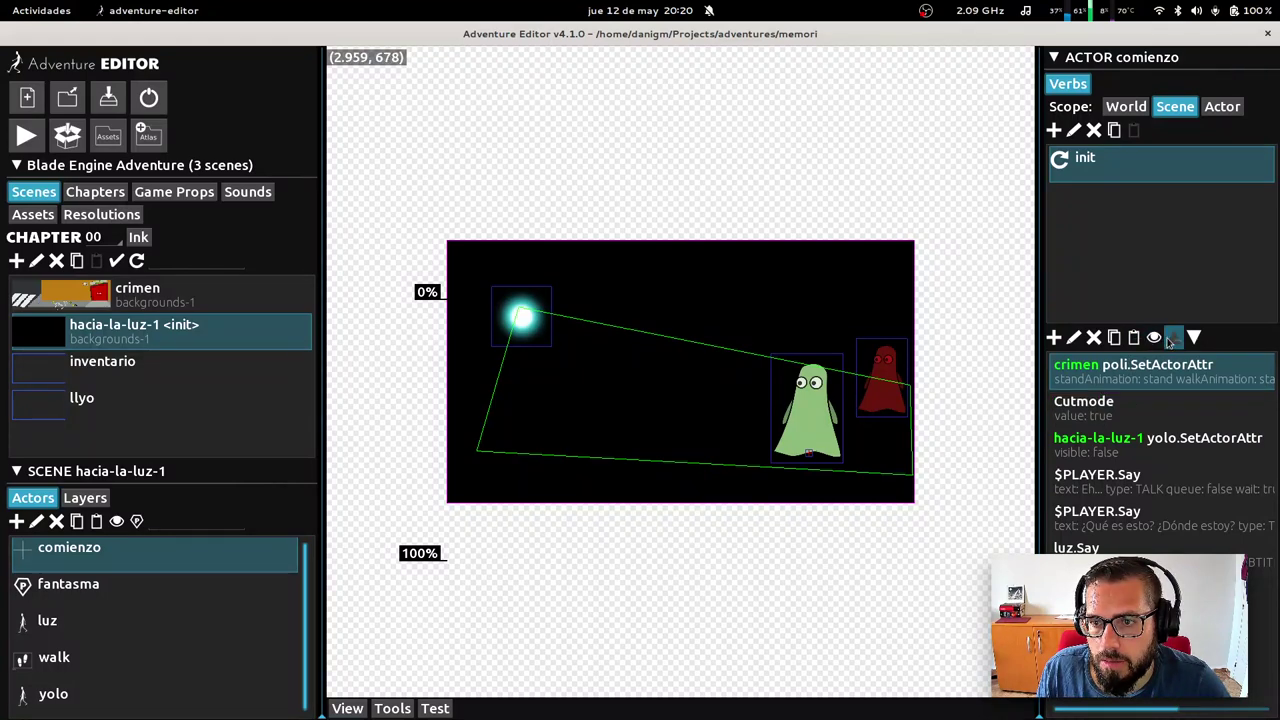
Retarget the copied SetActorAttr action to the actor fantasma in the scene hacia-la-luz-1
left_click(1074, 339)
left_click(610, 216)
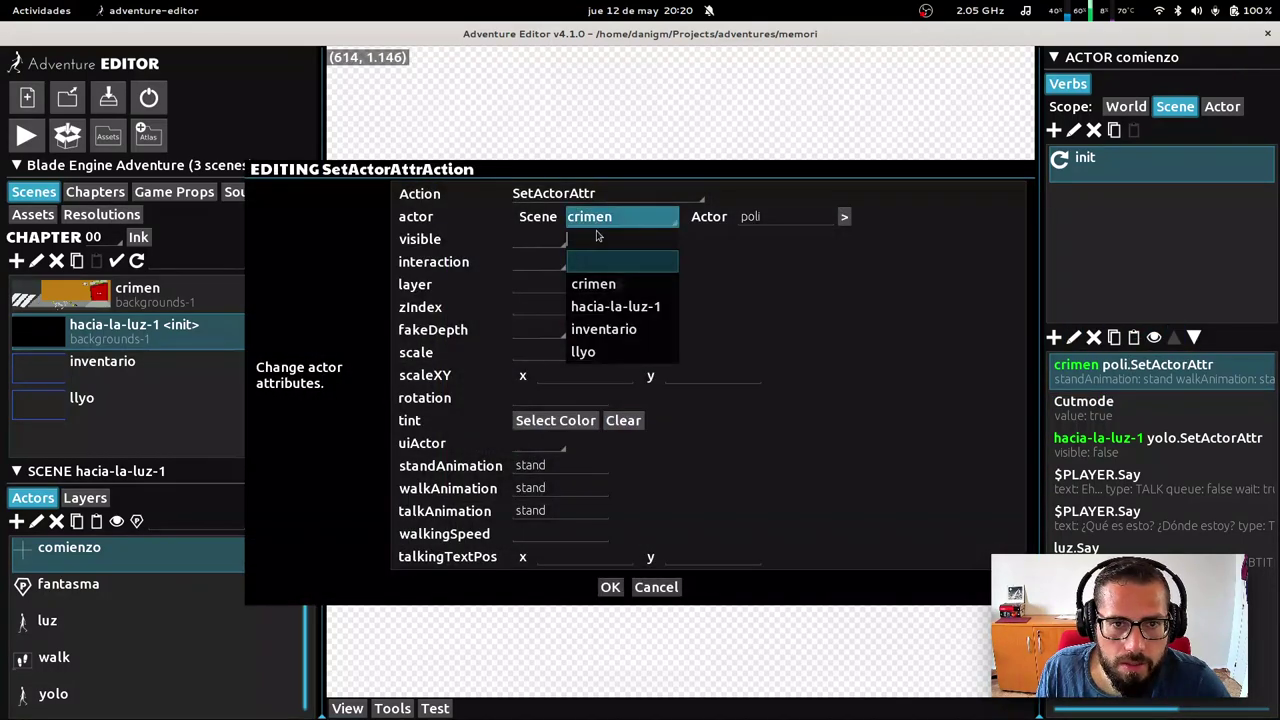
left_click(620, 307)
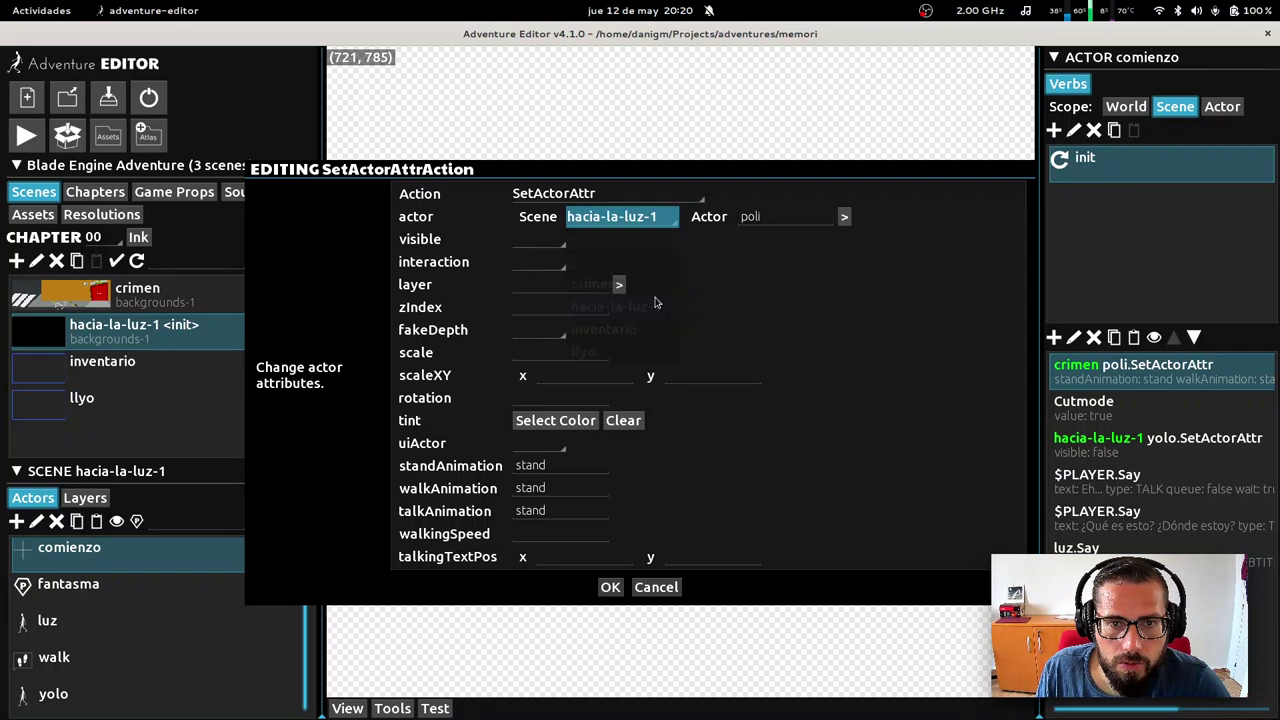
left_click(770, 218)
left_click(772, 284)
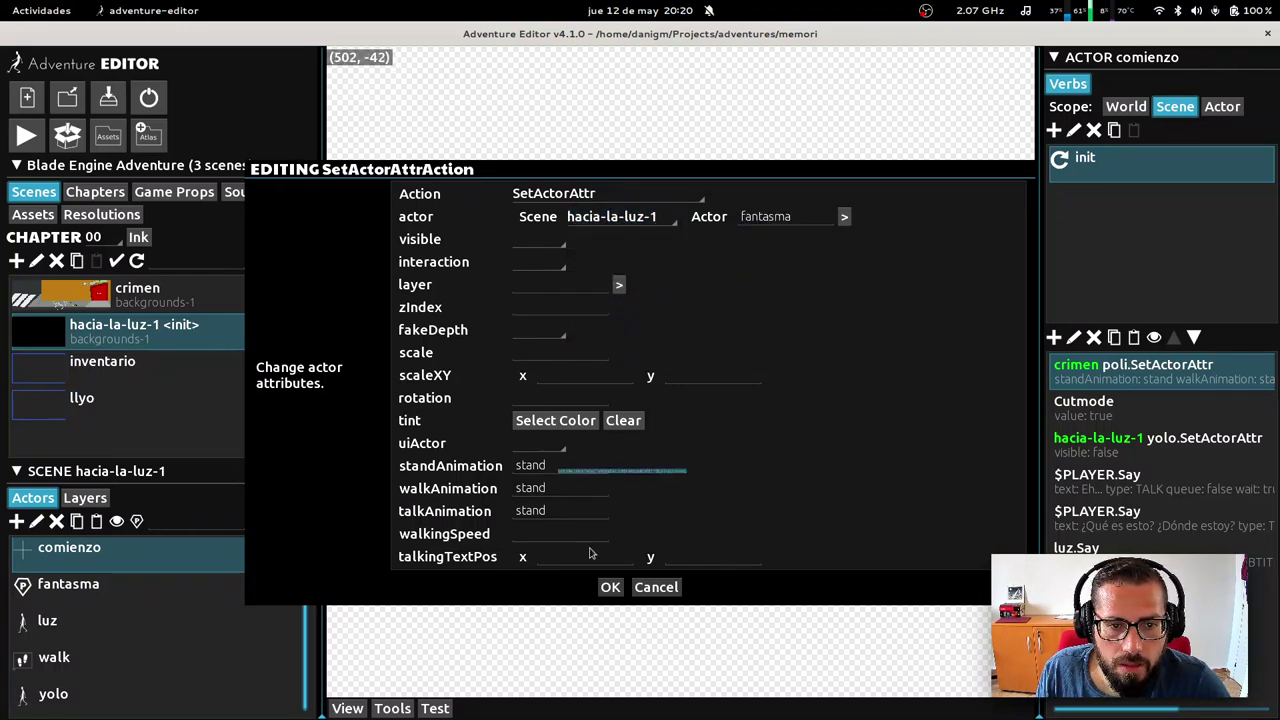
left_click(617, 590)
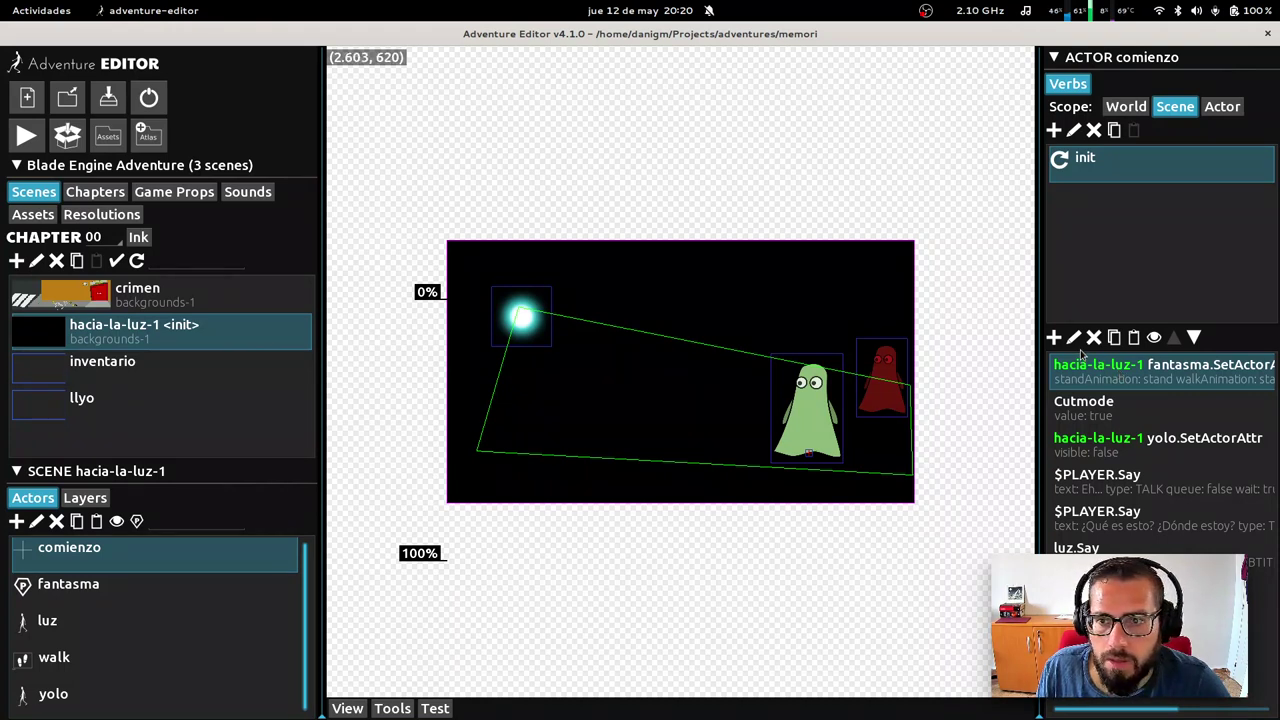
Duplicate fantasma's SetActorAttr action in the init verb and set the copy's actor to yolo
left_click(1114, 337)
left_click(1134, 337)
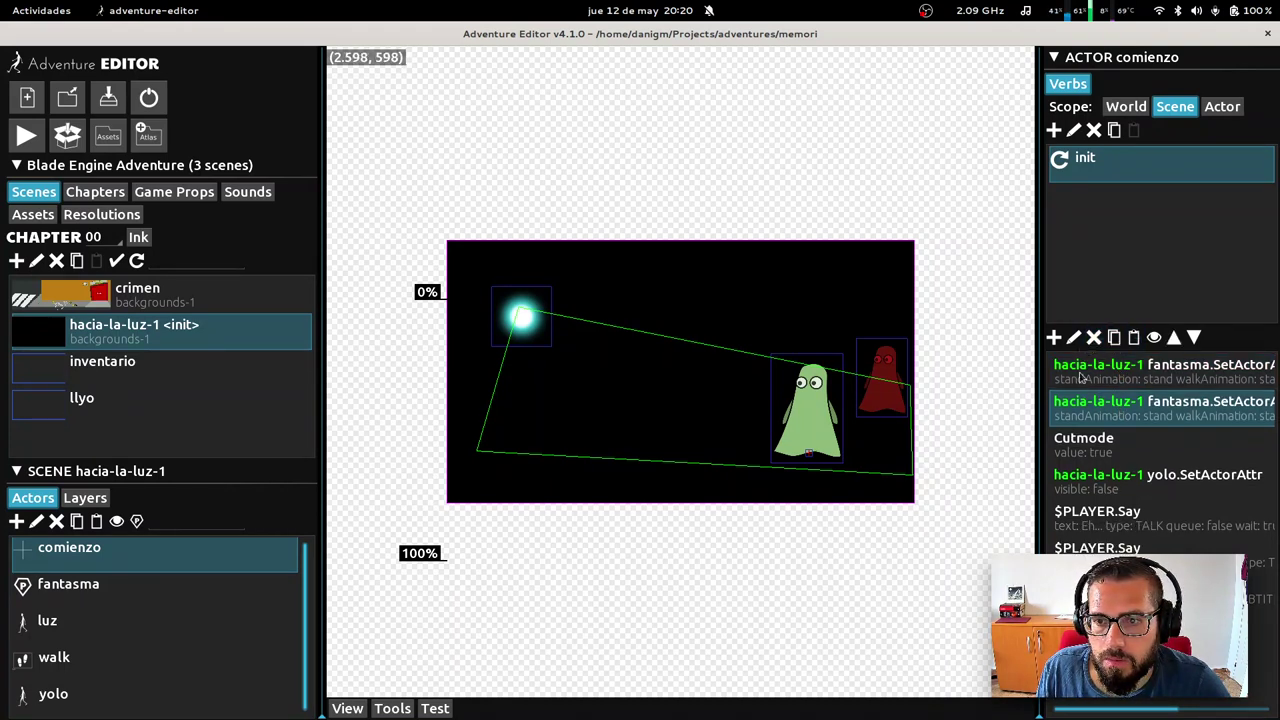
left_click(1074, 337)
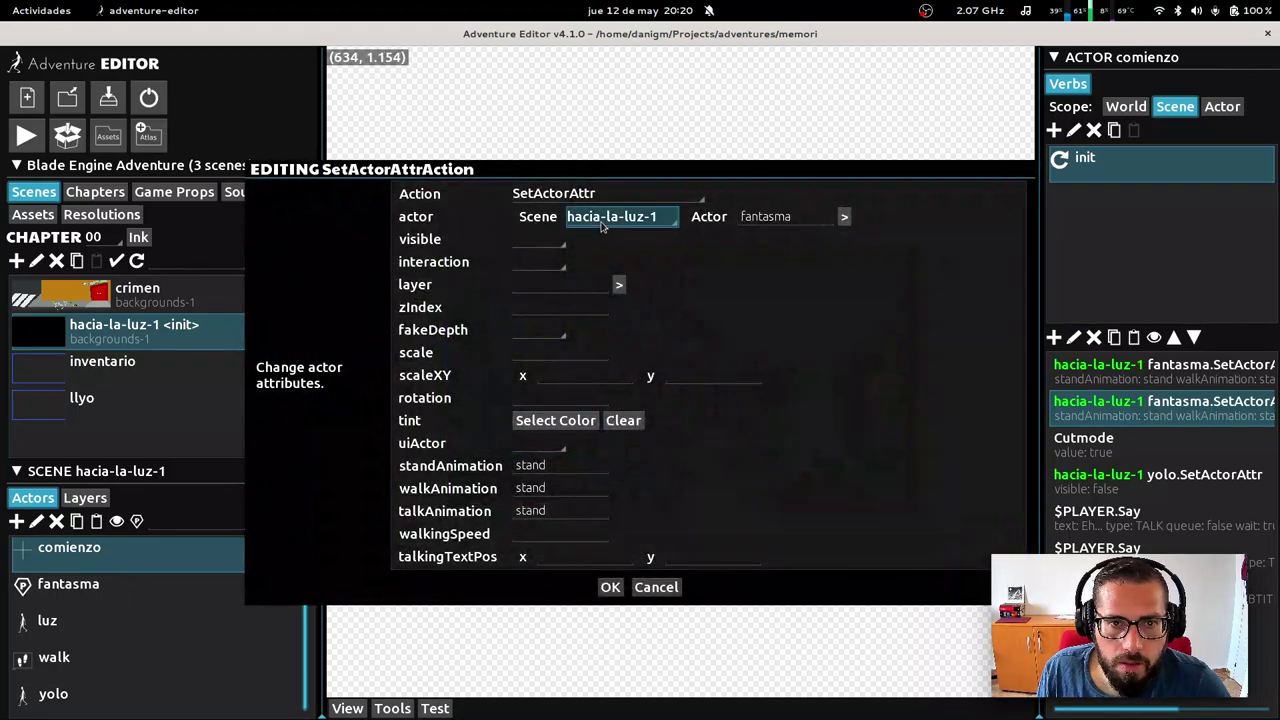
left_click(603, 226)
left_click(818, 238)
left_click(795, 220)
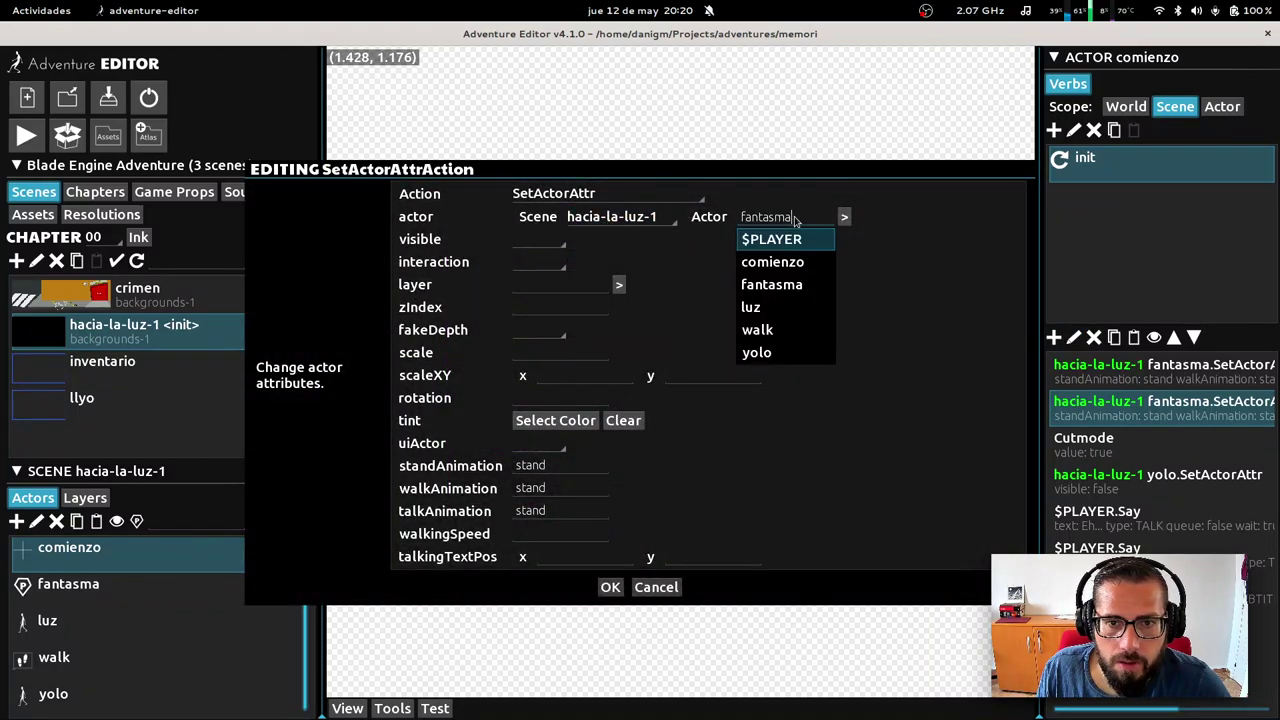
left_click(778, 353)
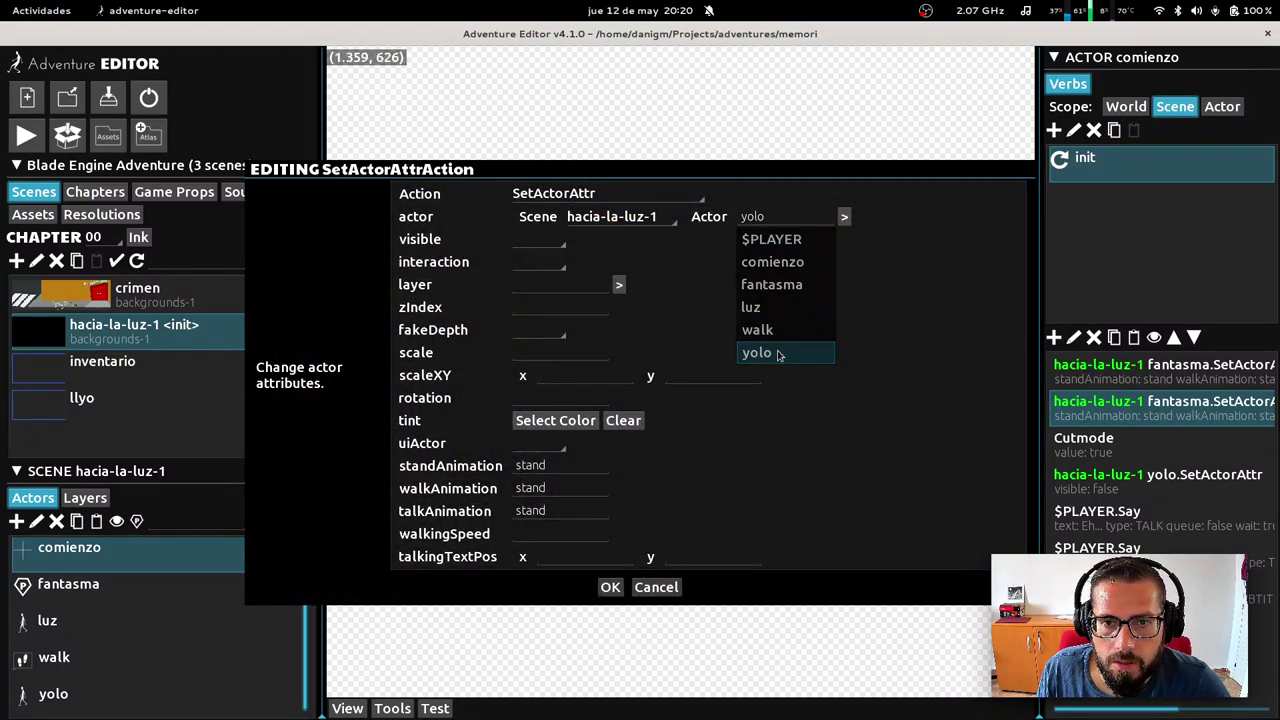
left_click(610, 587)
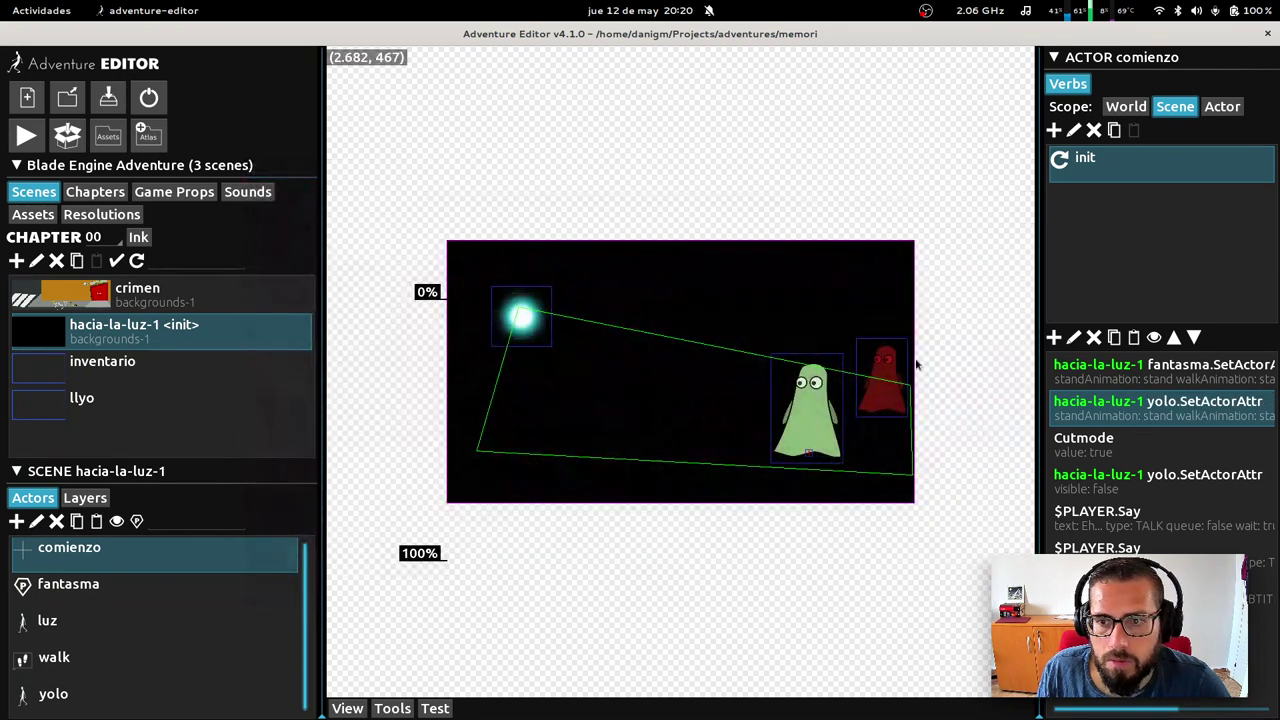
Delete all three of yolo's animations: talk.left, stand.left and walk.left
left_click(880, 378)
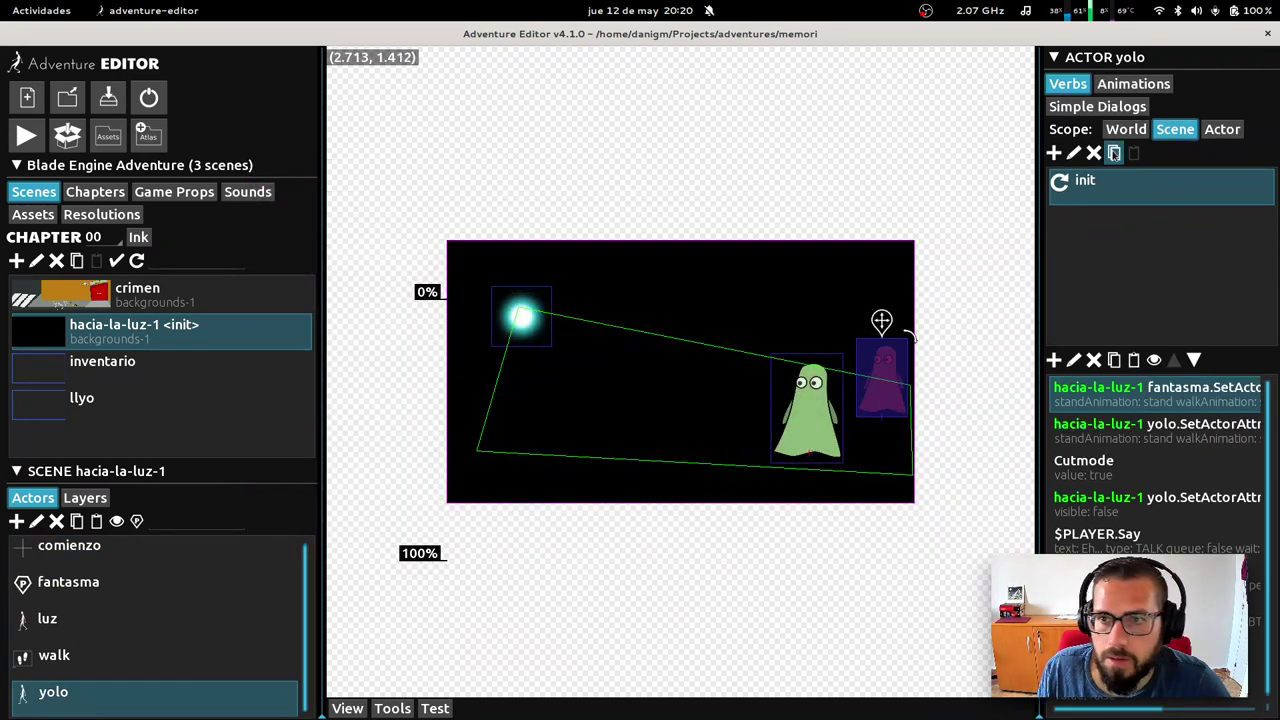
left_click(1131, 84)
left_click(1104, 194)
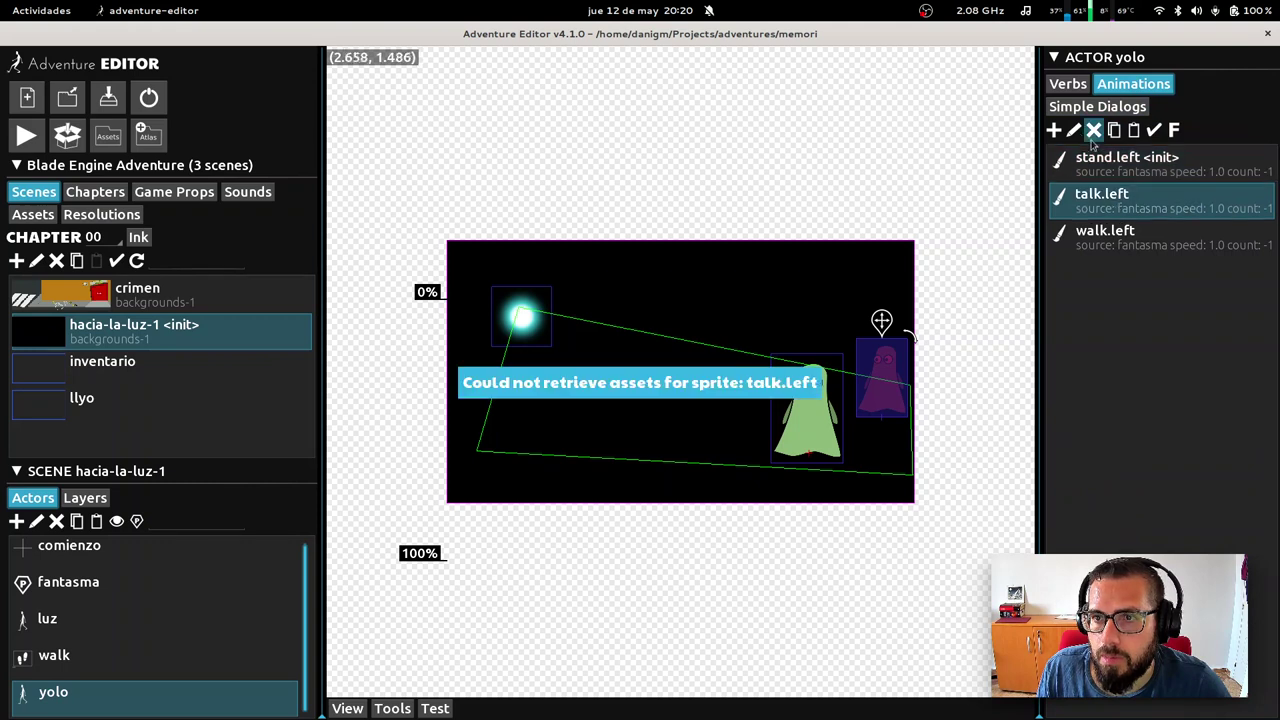
left_click(1094, 130)
left_click(1094, 130)
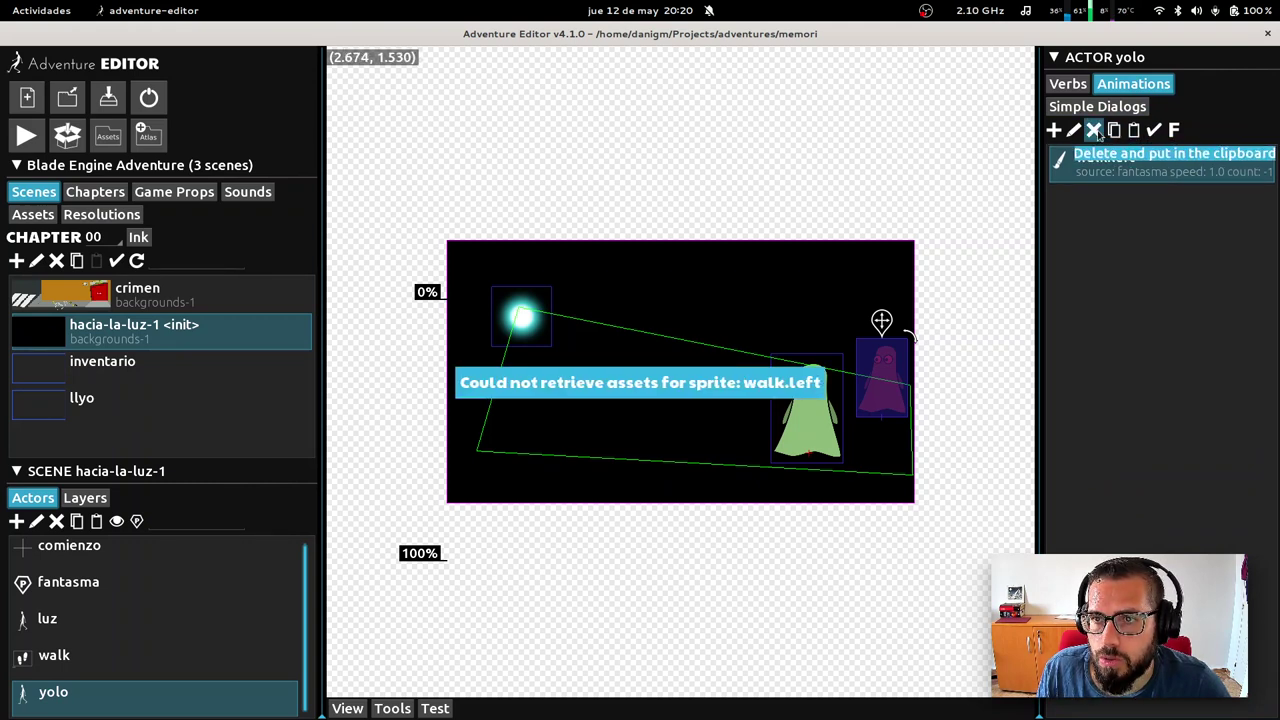
left_click(1094, 130)
Create a stand.left animation for yolo from the source fantasma, with the animation type NO_REPEAT
left_click(1053, 130)
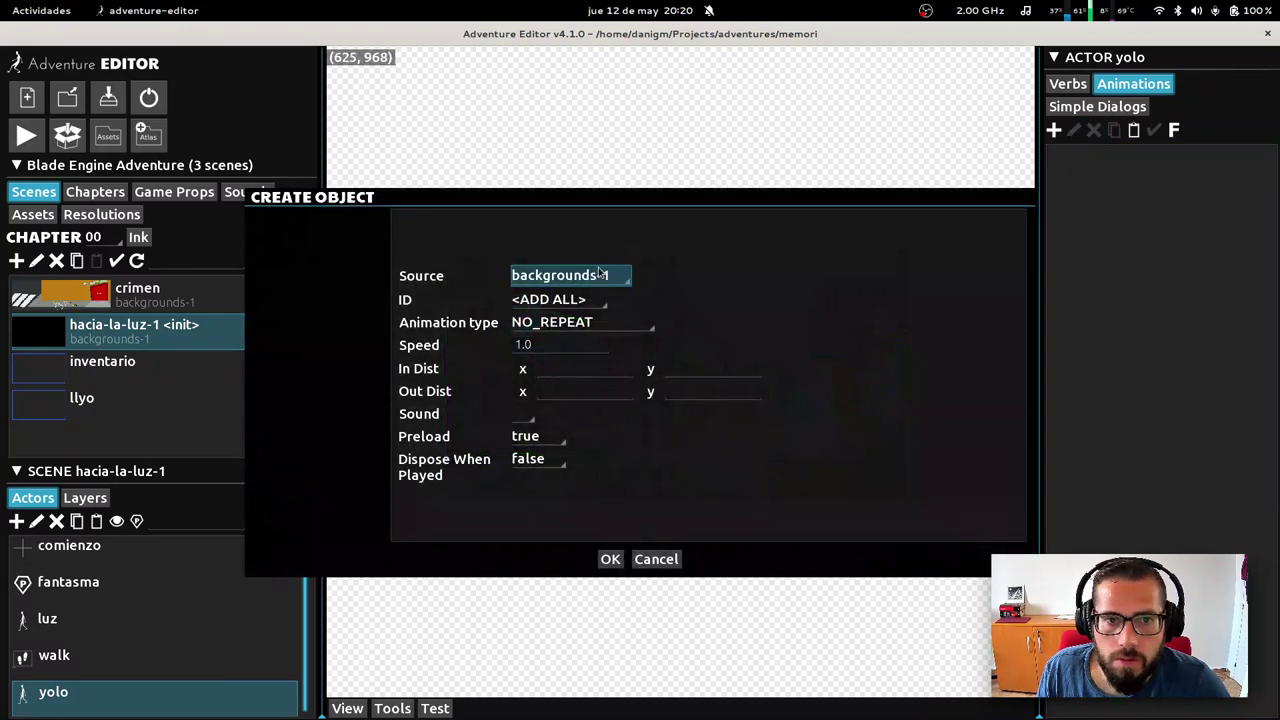
left_click(590, 277)
left_click(548, 366)
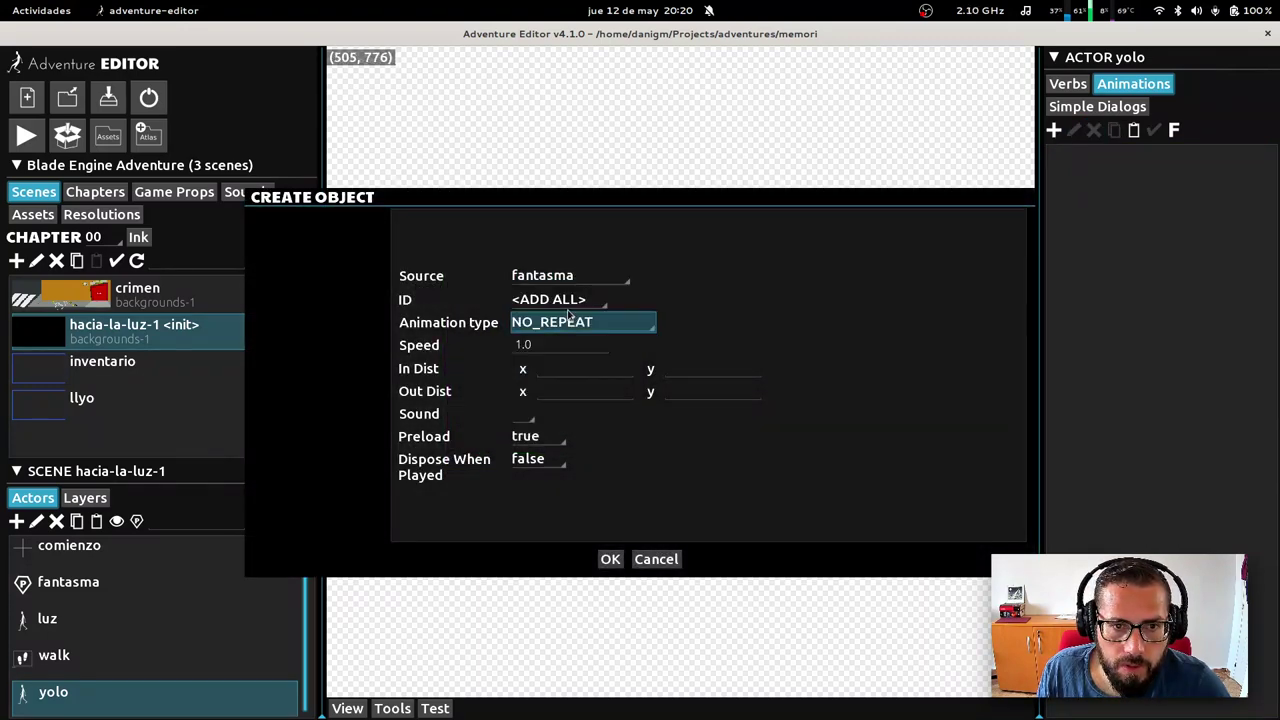
left_click(558, 299)
left_click(560, 368)
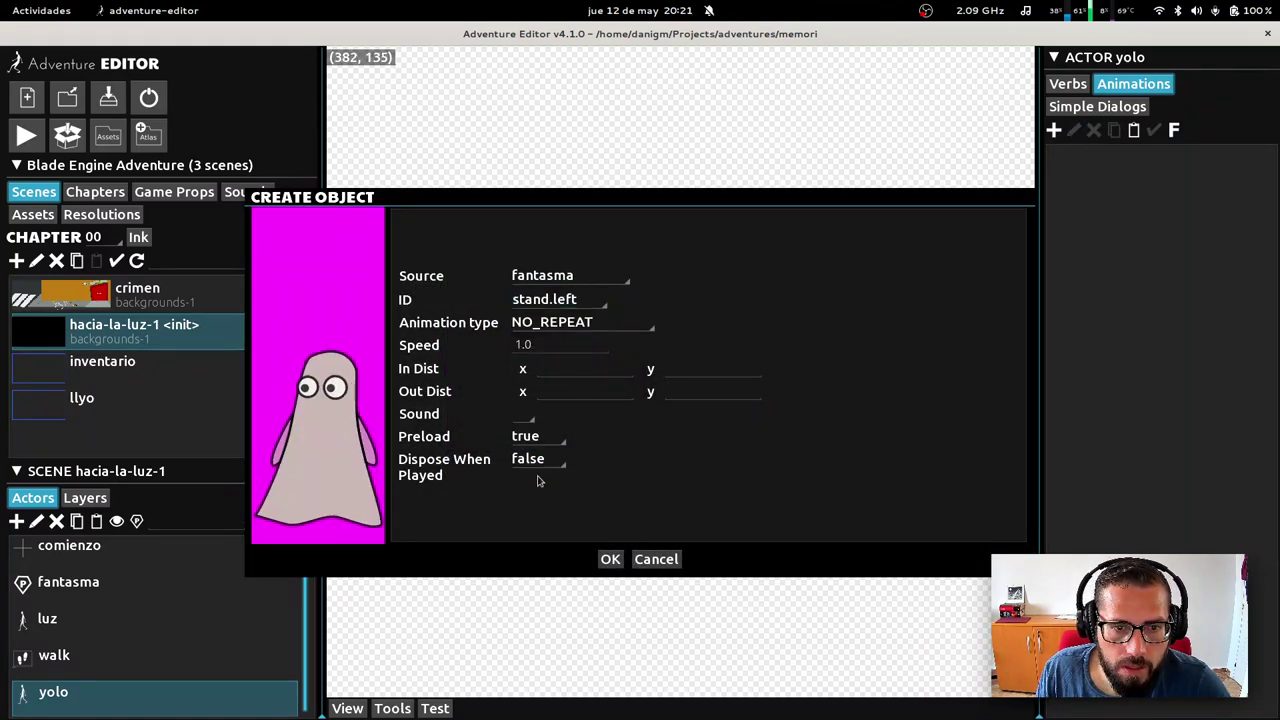
left_click(610, 559)
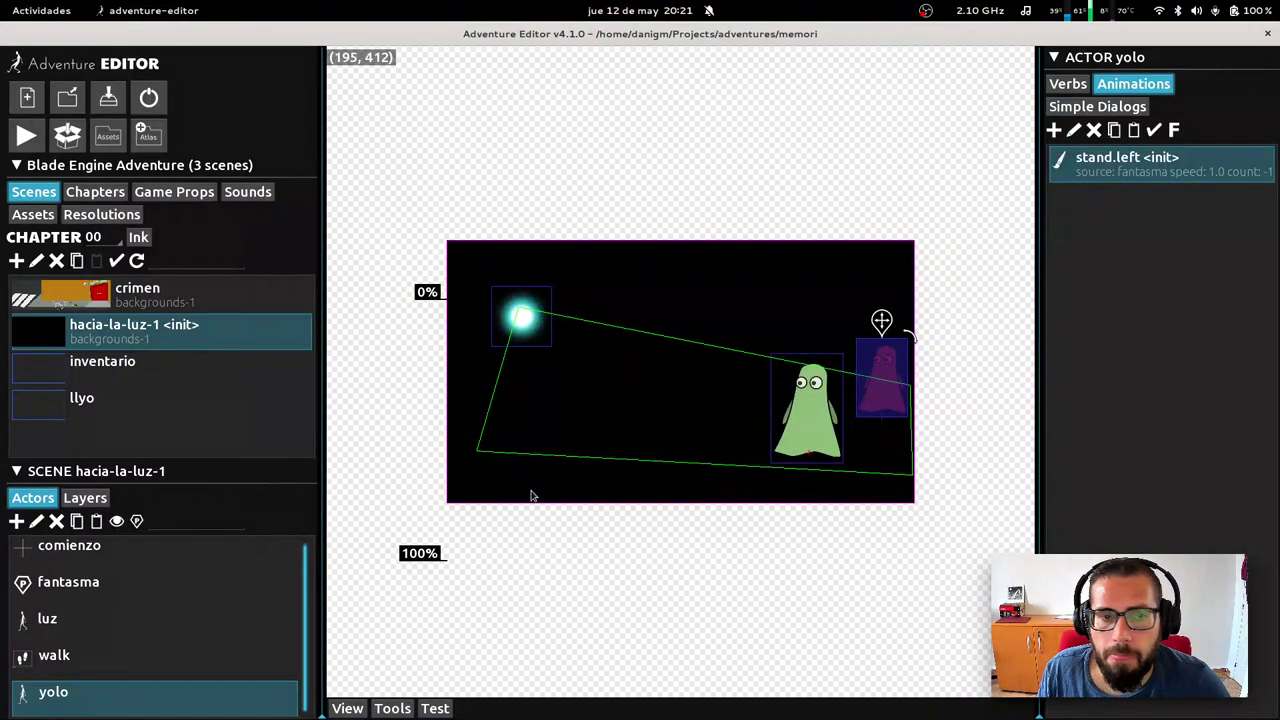
Test the scene hacia-la-luz-1, close the game, and show the init verb's actions with room for their full names
left_click(437, 708)
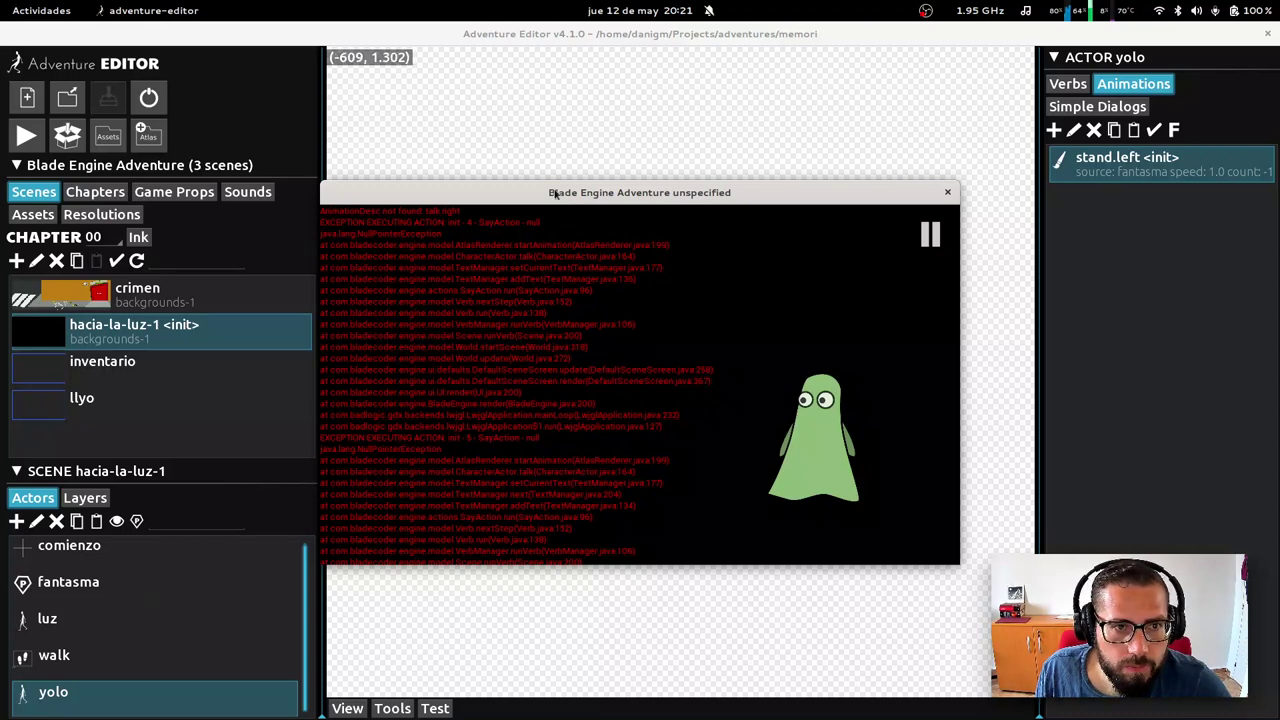
left_click(948, 193)
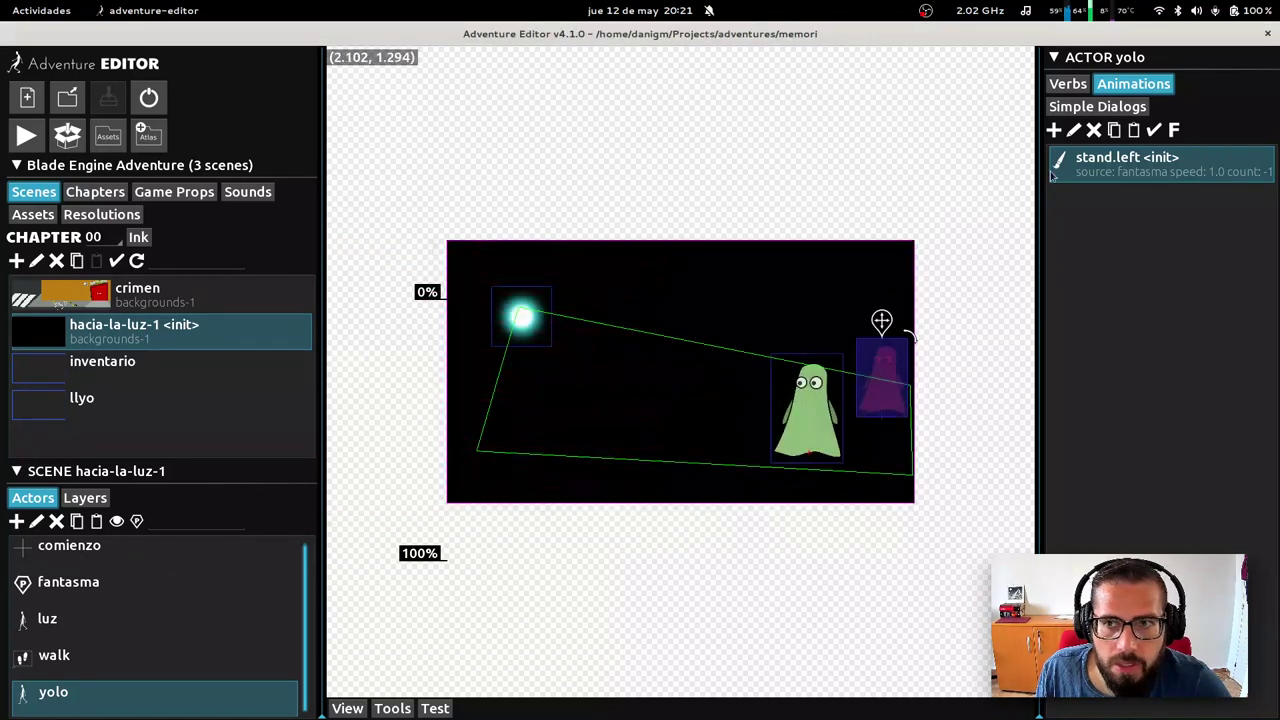
left_click(1067, 84)
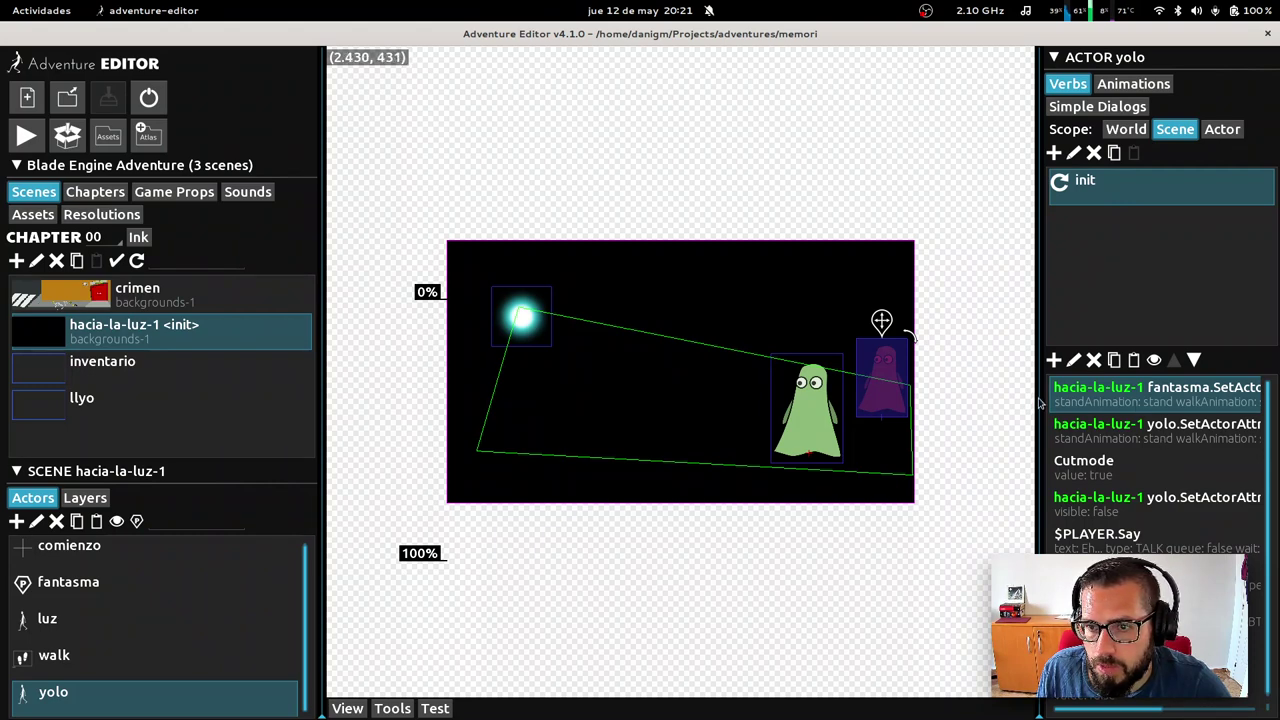
left_click_drag(1040, 403, 970, 393)
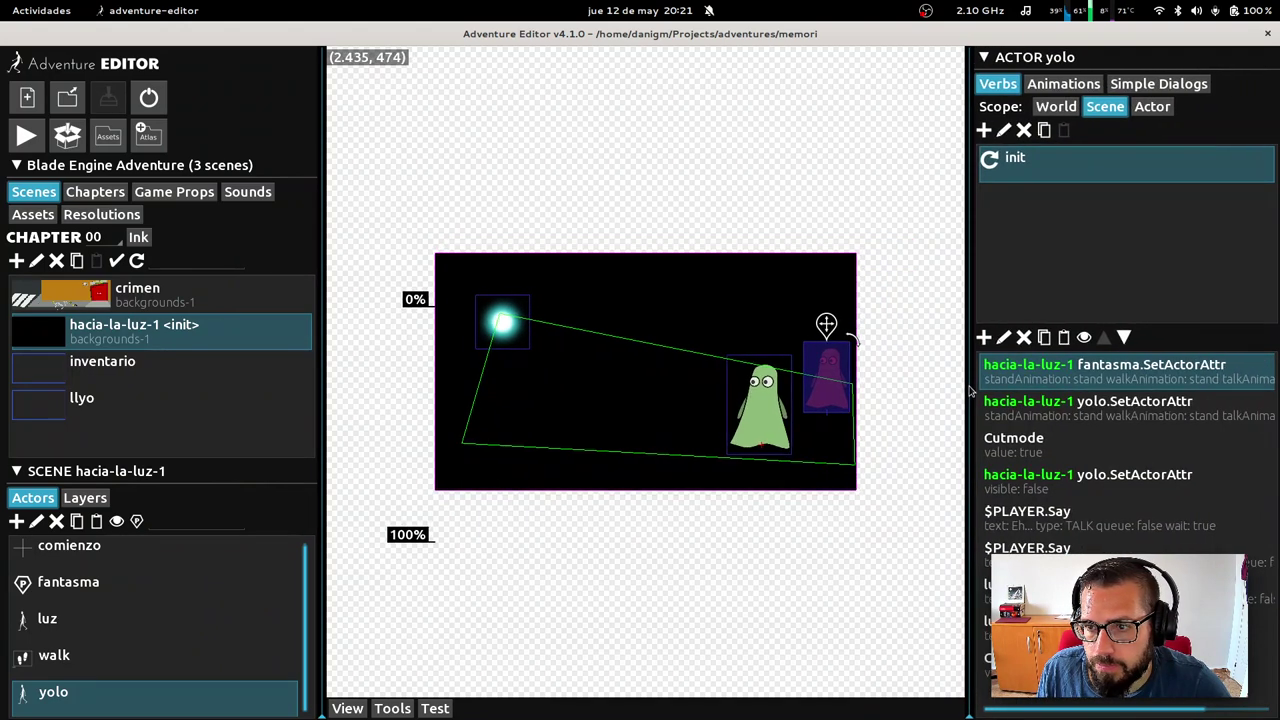
Change the target actor of the init verb's first SetActorAttr action from fantasma to $PLAYER
left_click(1004, 337)
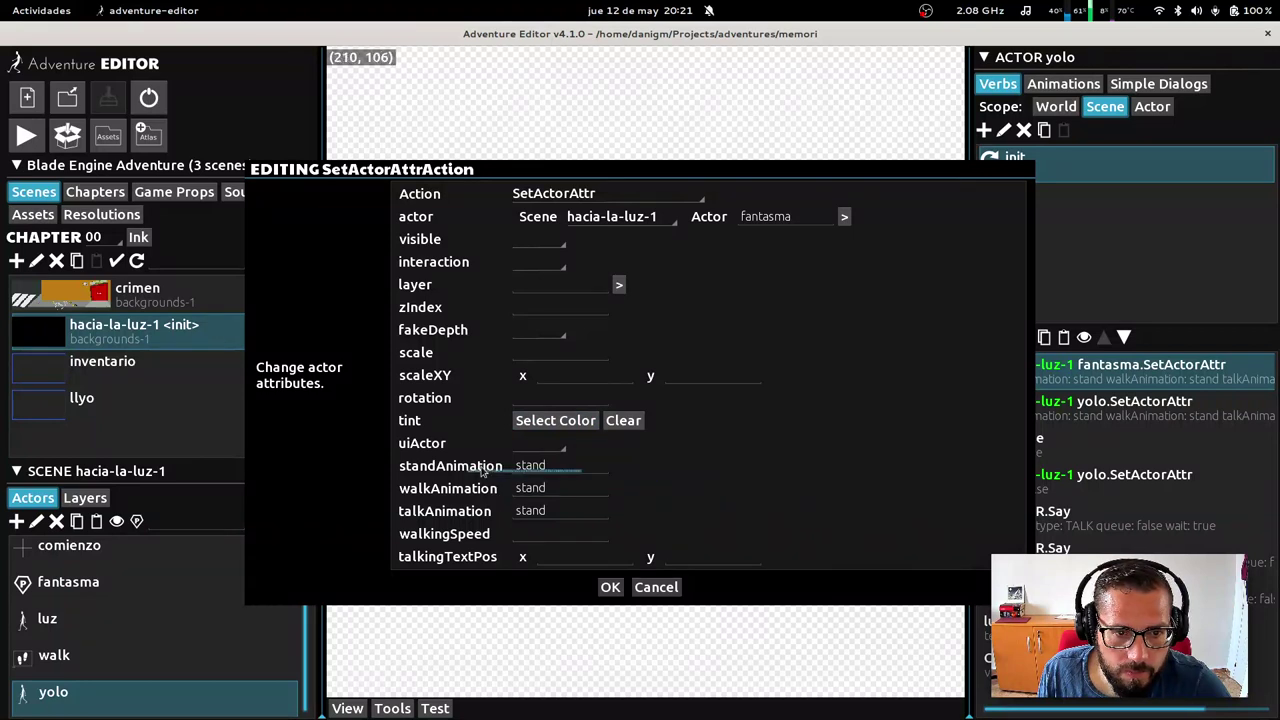
left_click(548, 512)
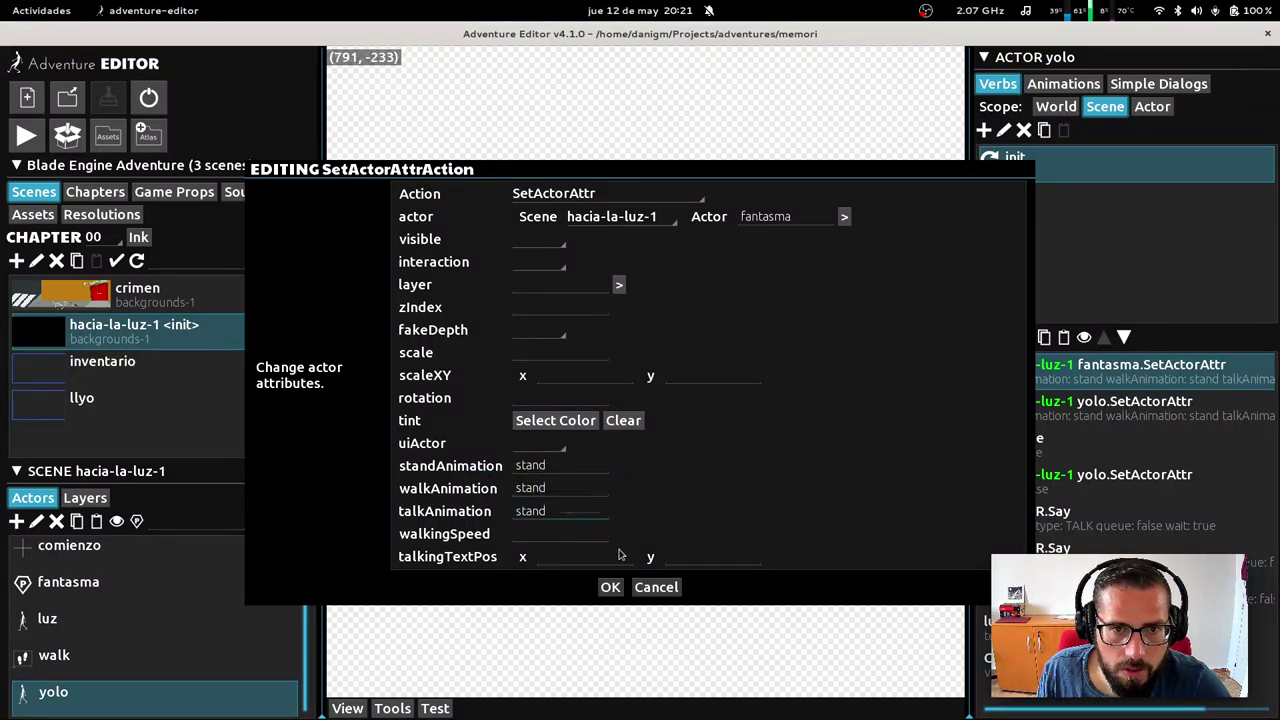
left_click(798, 218)
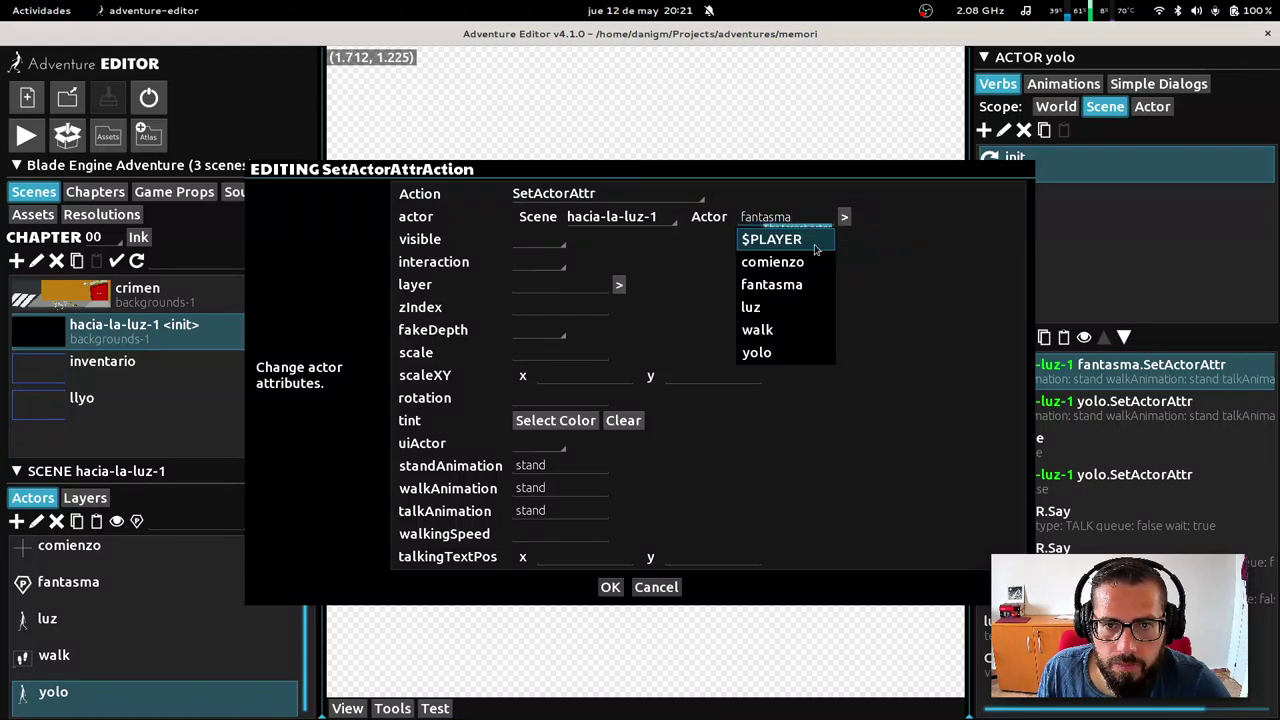
left_click(805, 241)
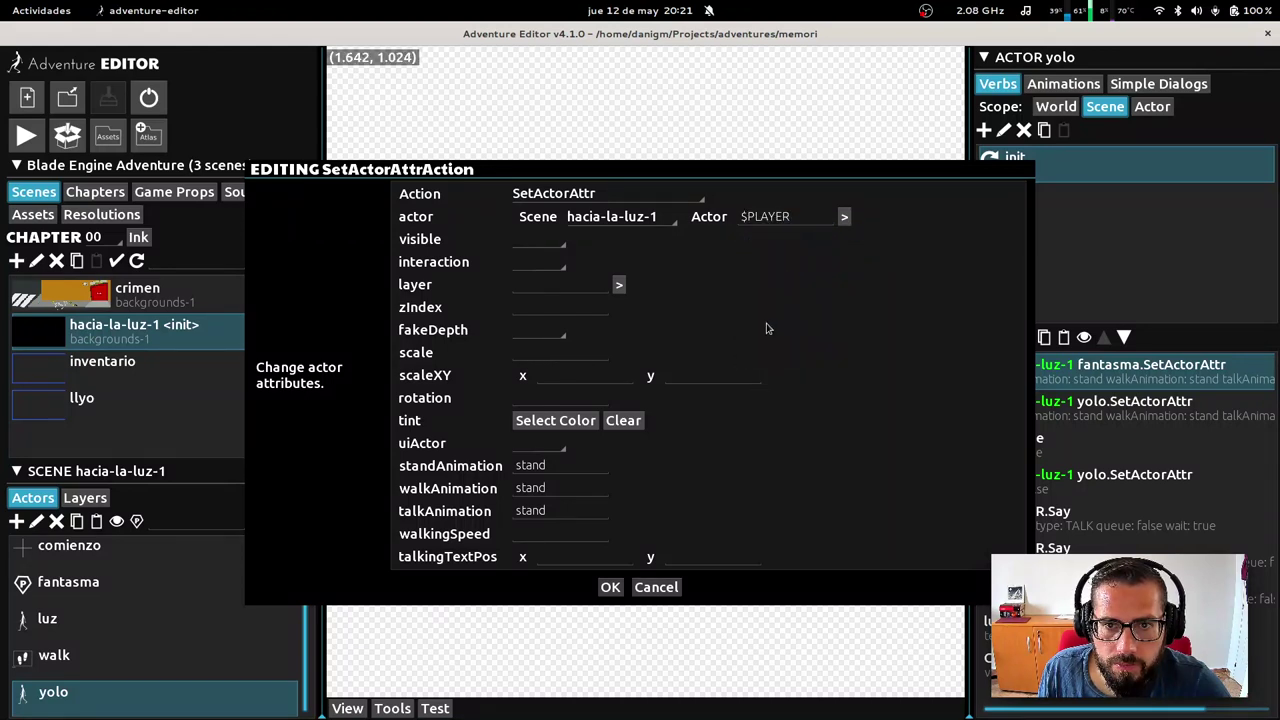
left_click(612, 587)
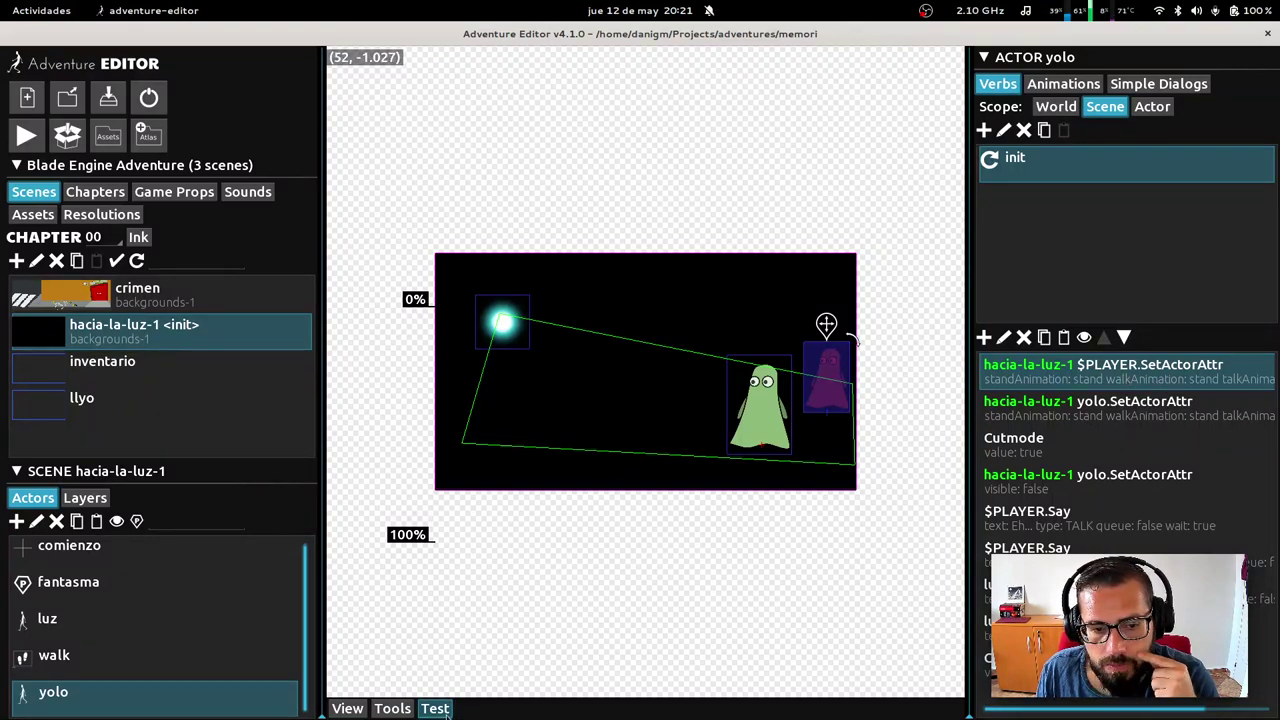
Check fantasma's animation name and set standAnimation, walkAnimation and talkAnimation to stand.left in the $PLAYER SetActorAttr action
left_click(782, 422)
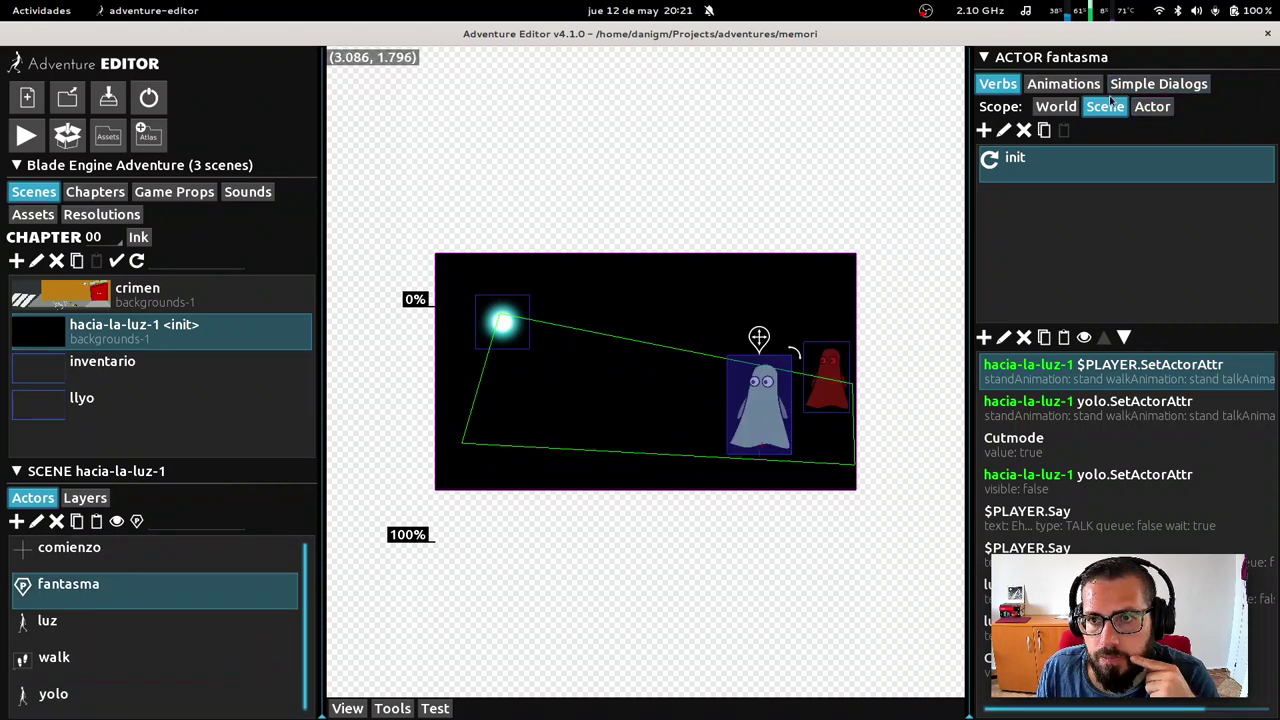
left_click(1063, 84)
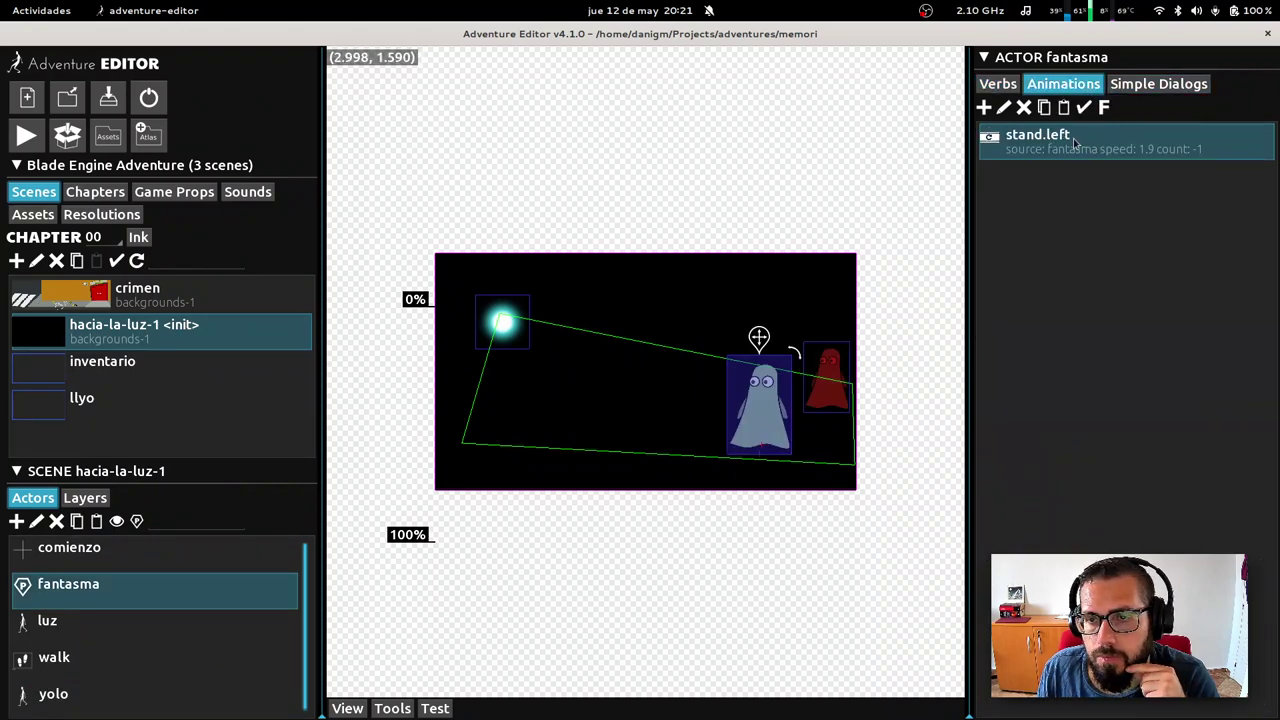
left_click(1000, 85)
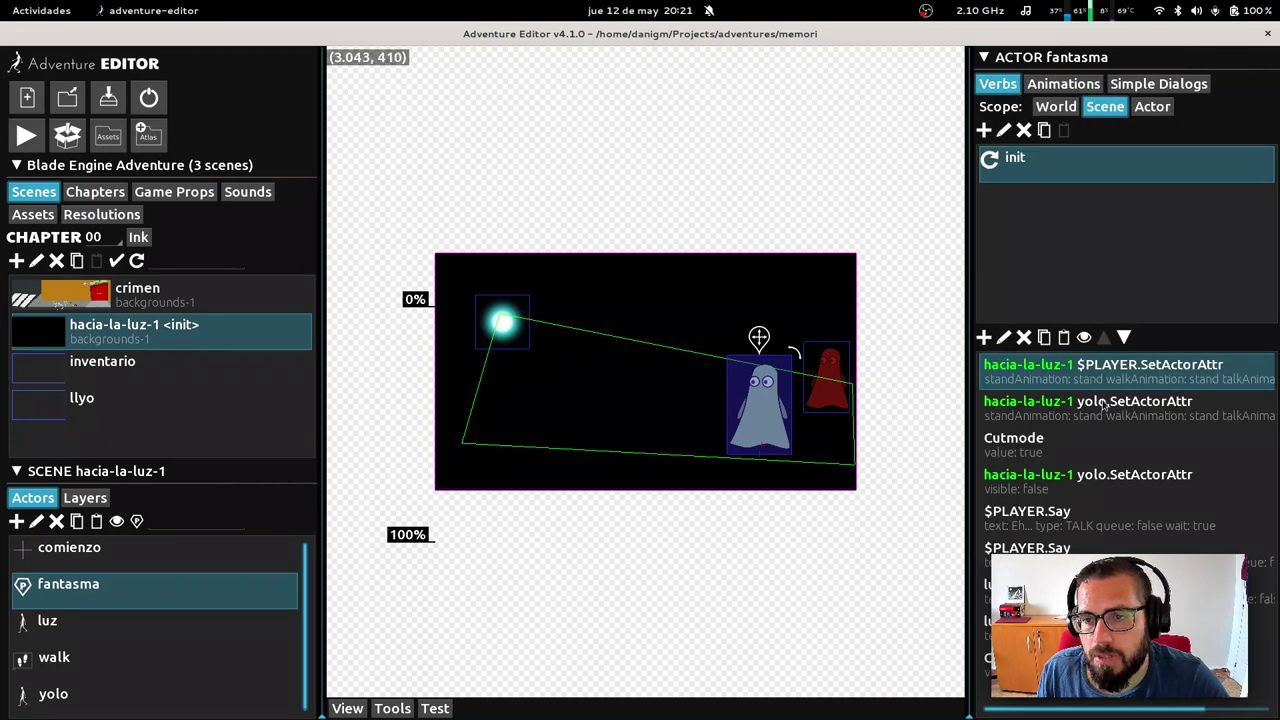
left_click(1004, 337)
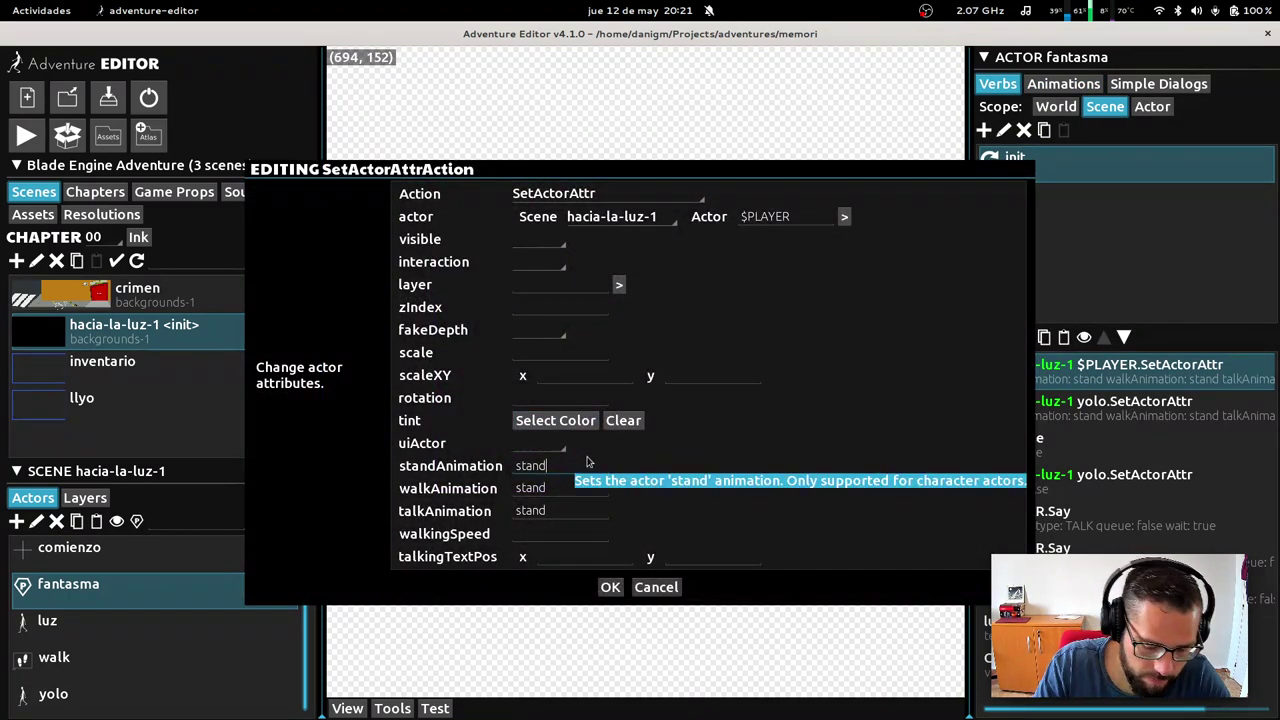
type(".left")
key("Tab")
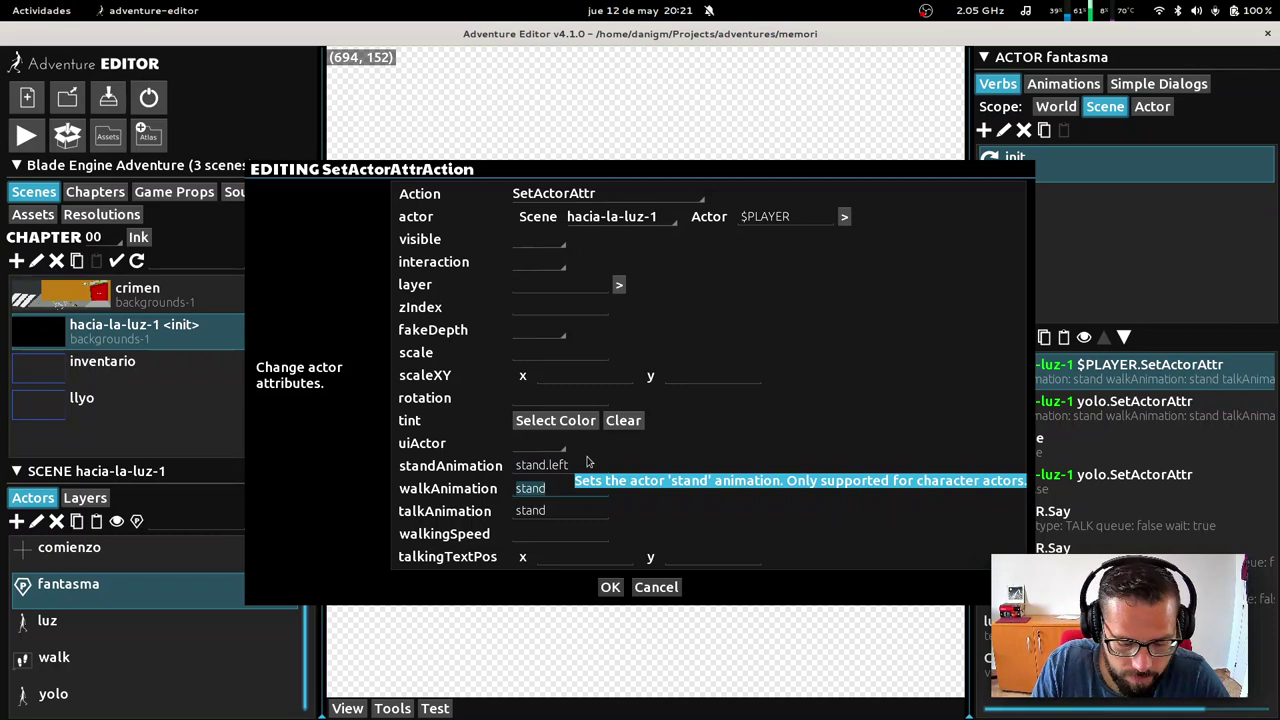
key("End")
type(".left")
key("Tab")
key("End")
type(".")
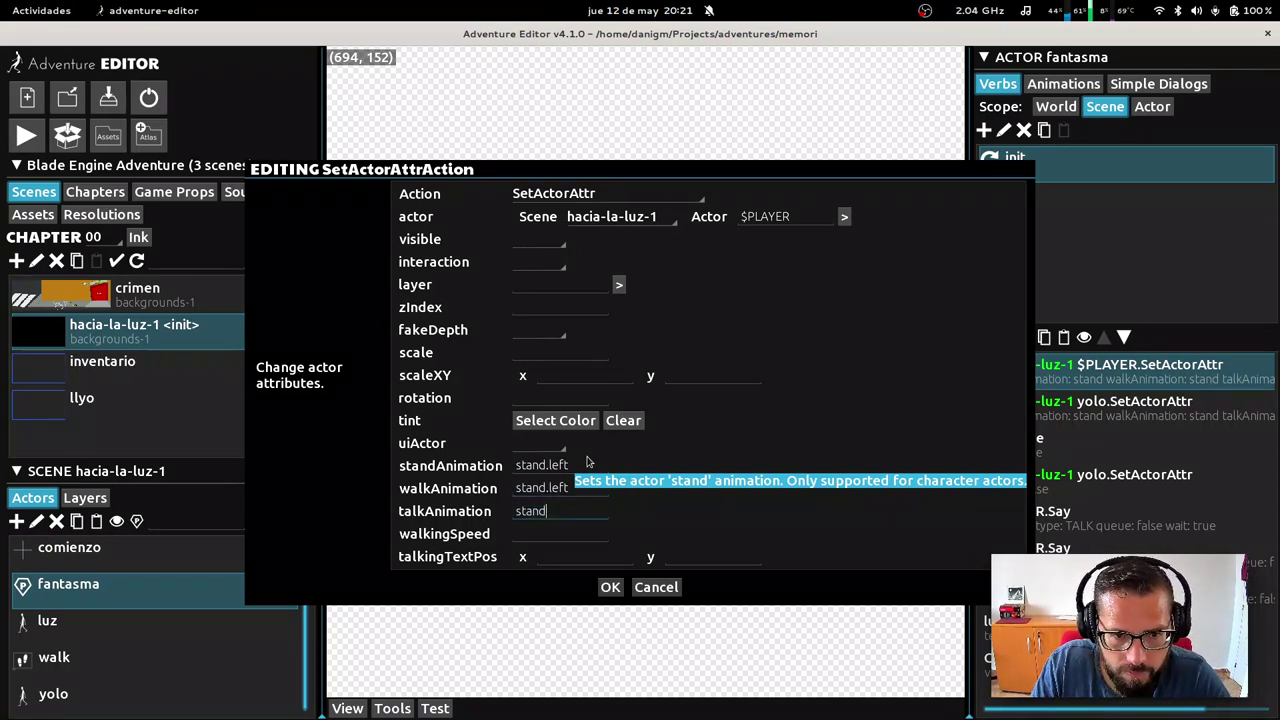
left_click(610, 587)
Check yolo's animation name and set standAnimation, walkAnimation and talkAnimation to stand.left in yolo's first SetActorAttr action
left_click(836, 362)
left_click(1063, 84)
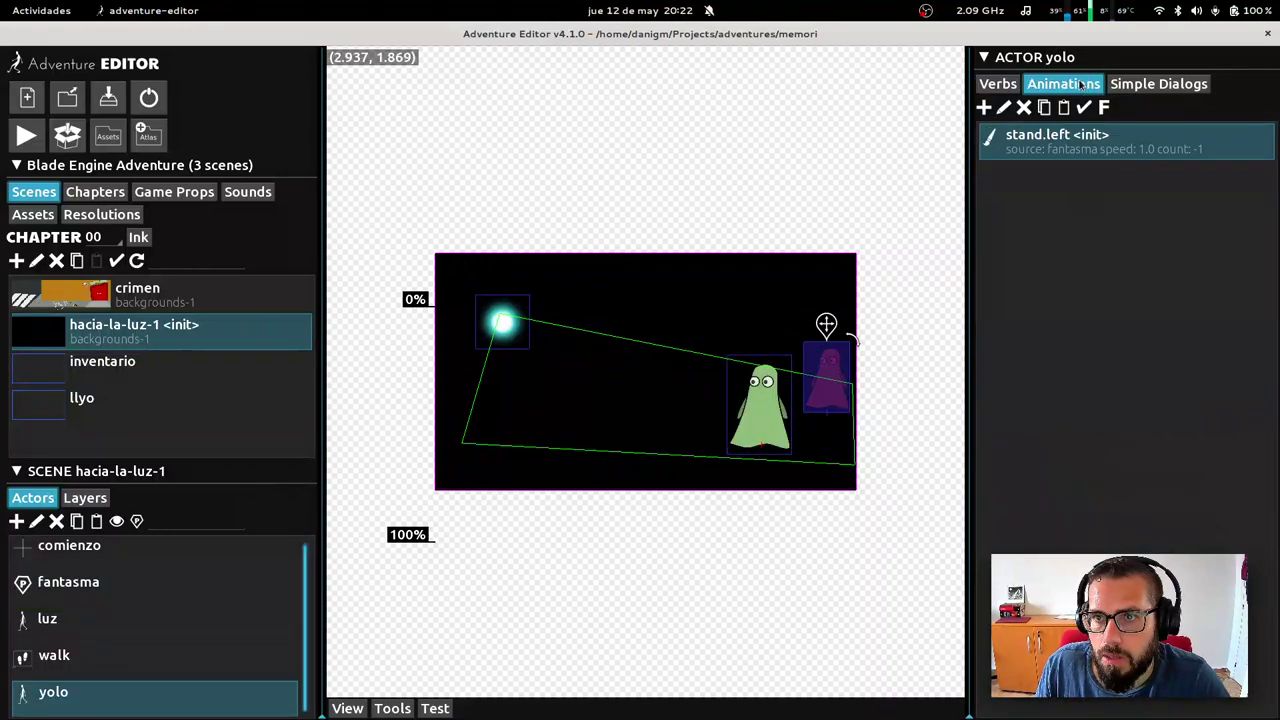
left_click(998, 84)
left_click(1130, 403)
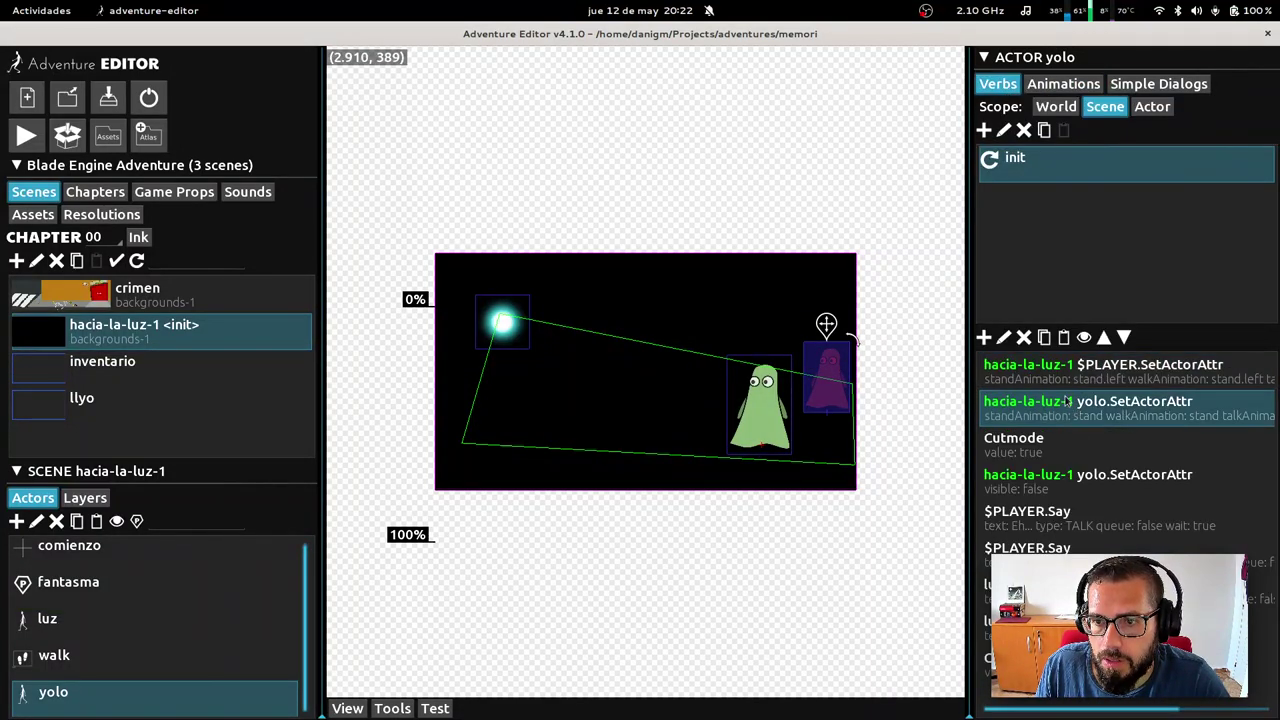
left_click(1004, 337)
left_click(566, 467)
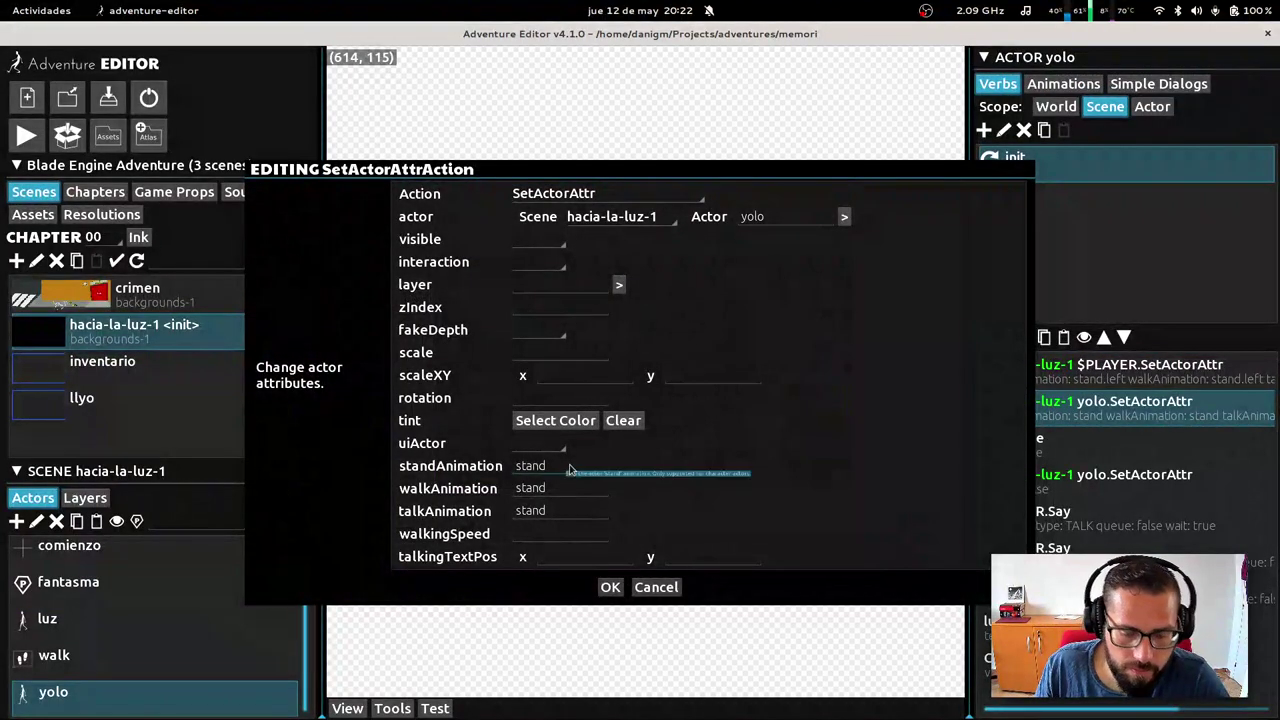
key("Tab")
key("End")
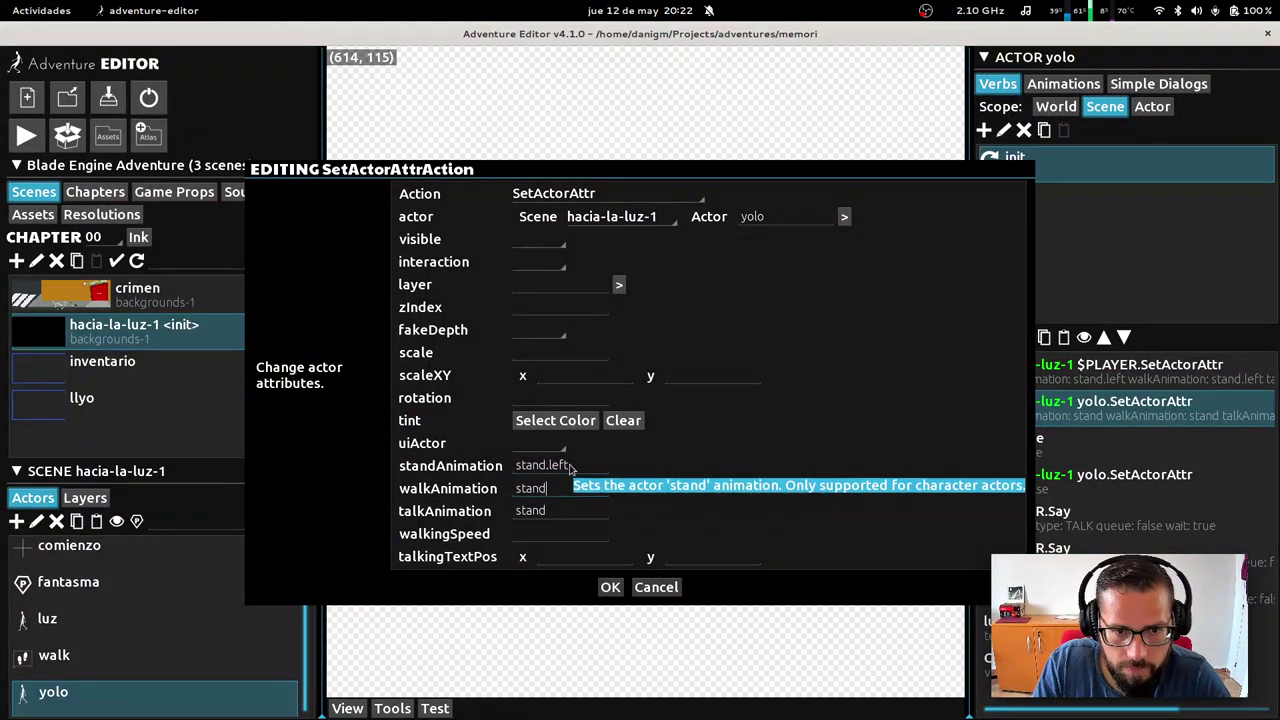
type(".left")
key("Tab")
key("End")
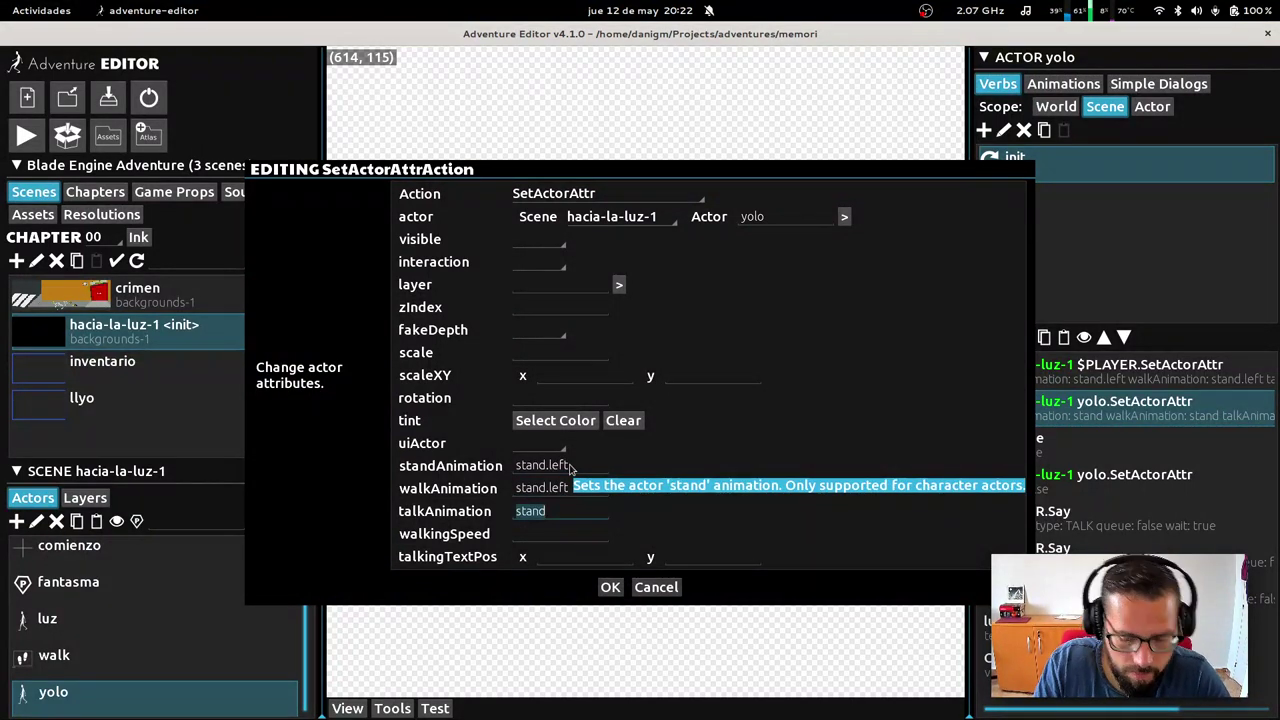
key("End")
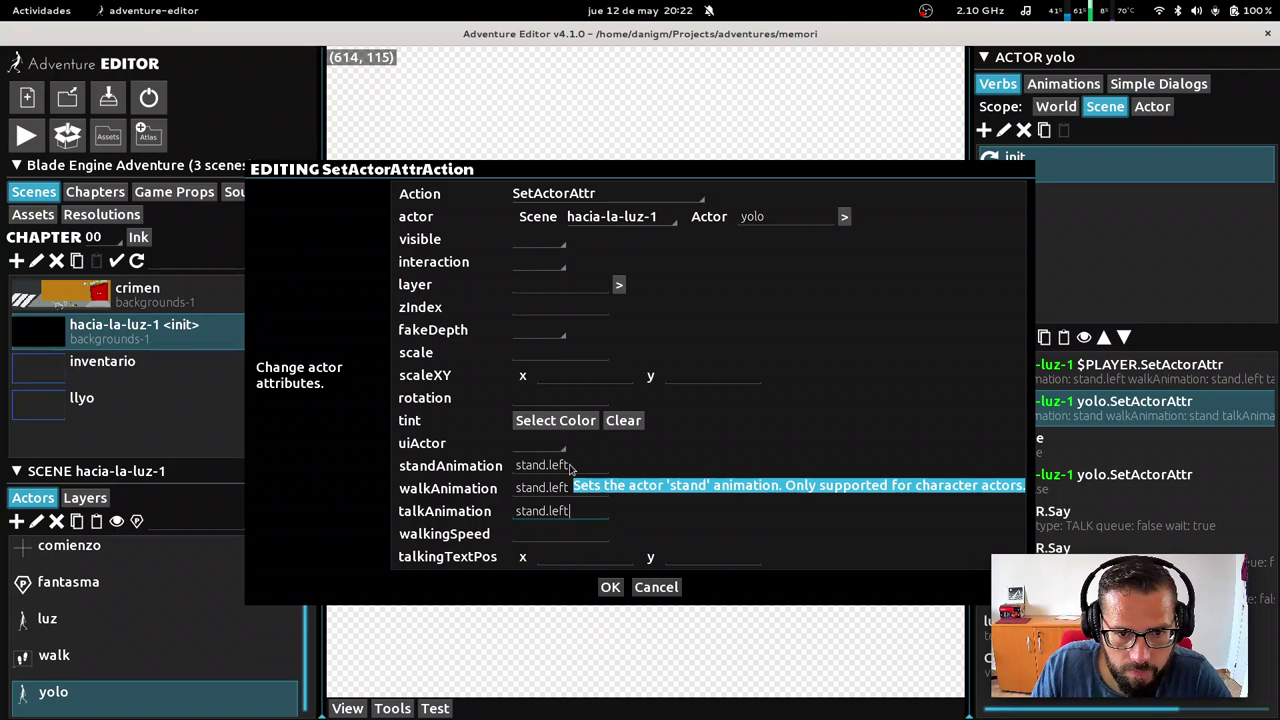
left_click(610, 587)
Check fantasma's image files in the file manager, return to Adventure Editor, and test the scene before closing the game
left_click(774, 422)
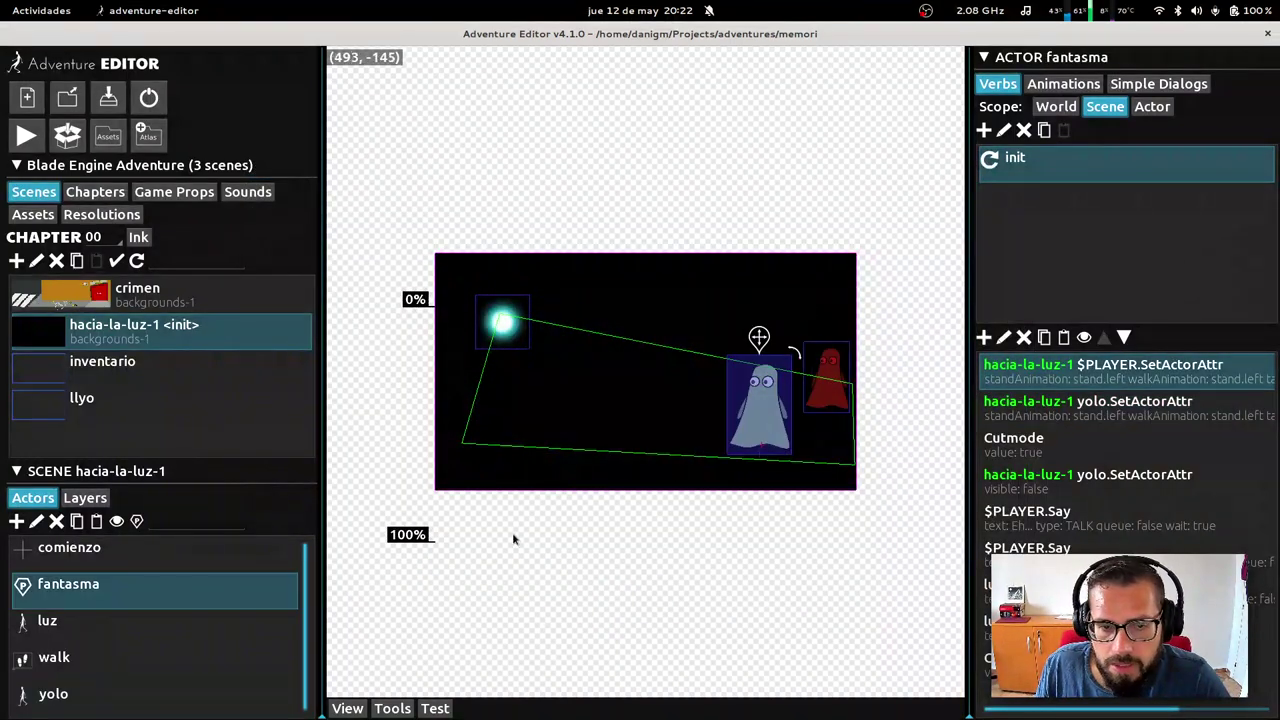
key("super")
left_click(398, 240)
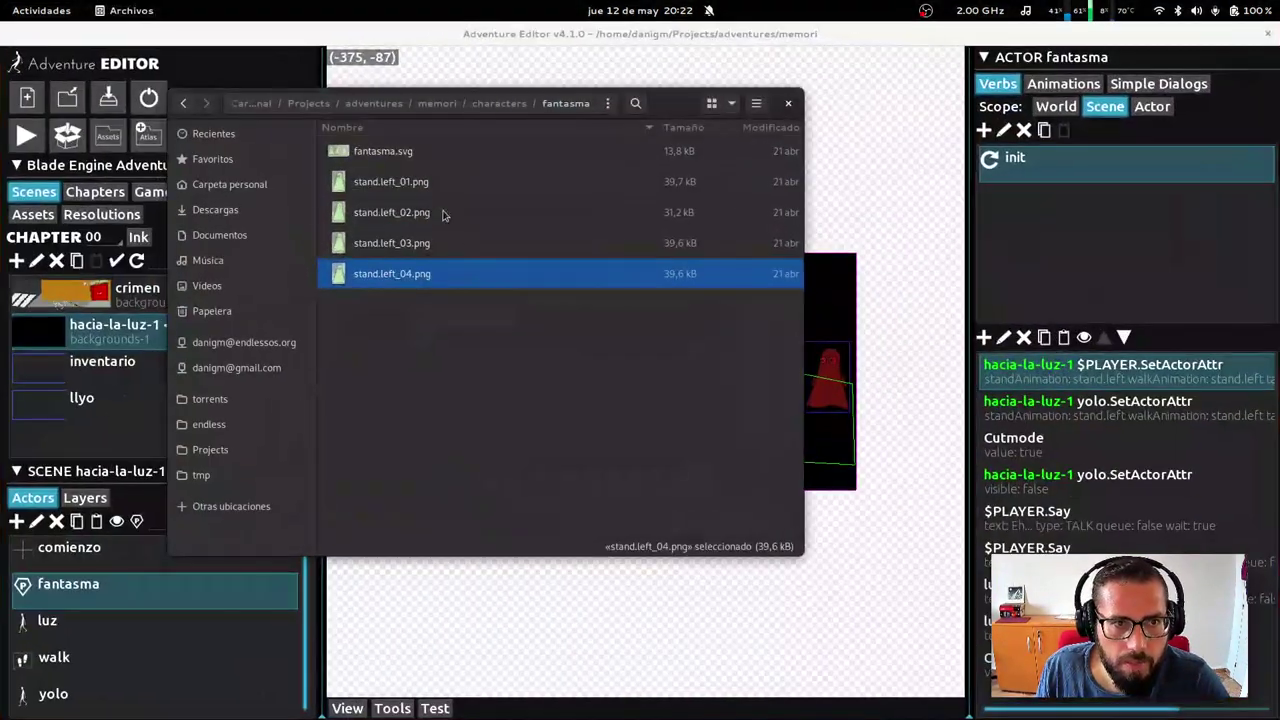
left_click(850, 36)
left_click(436, 707)
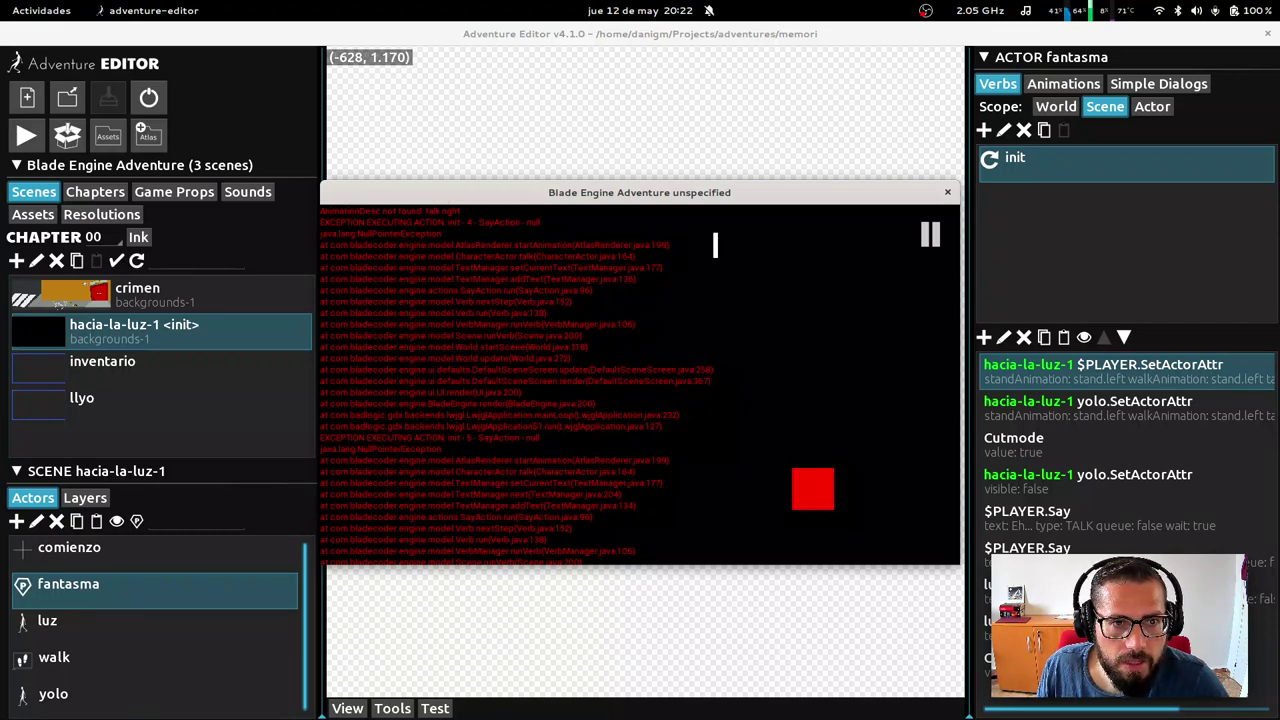
left_click(946, 194)
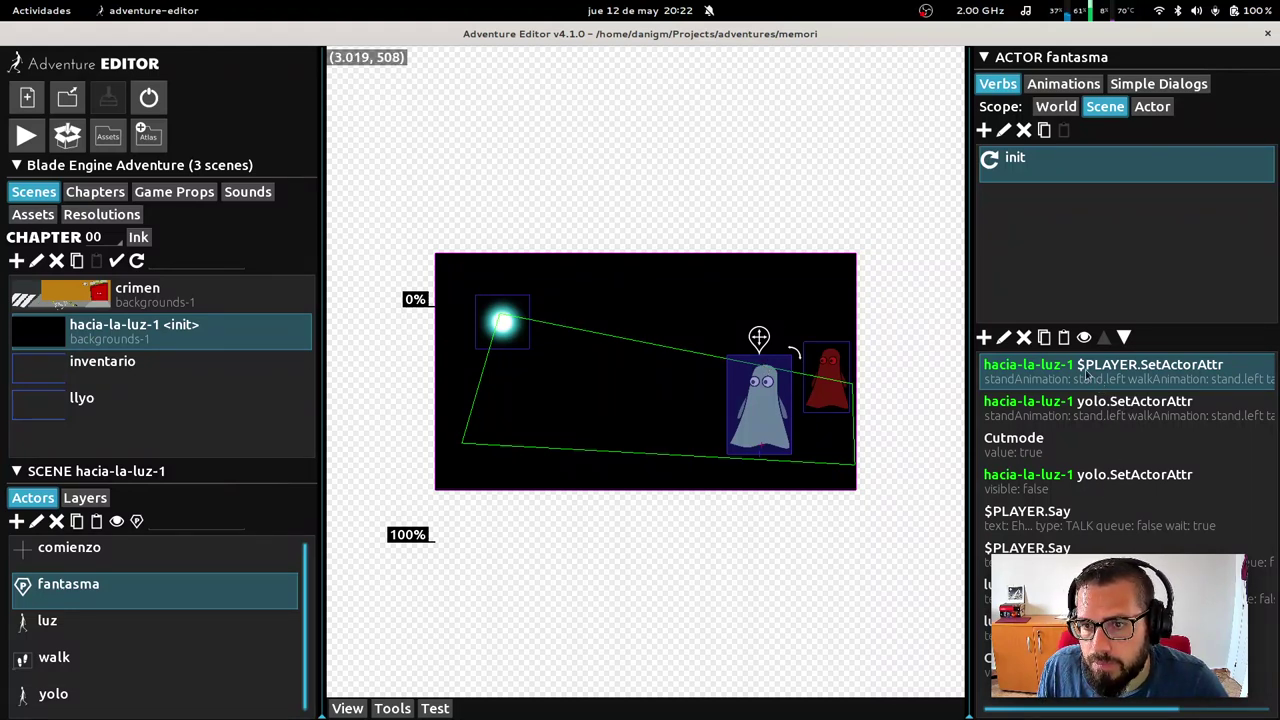
Review the $PLAYER SetActorAttr action without changing it, and make stand.left fantasma's initial animation
left_click(1004, 337)
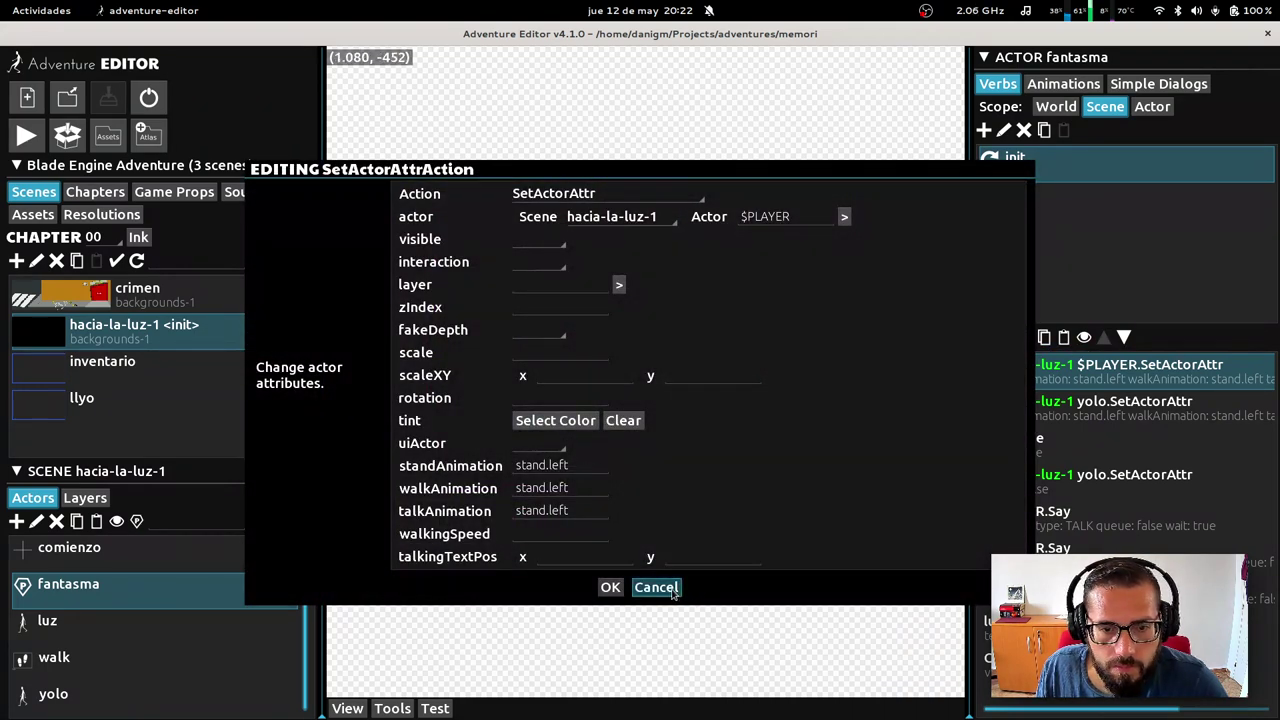
left_click(656, 588)
left_click(1092, 86)
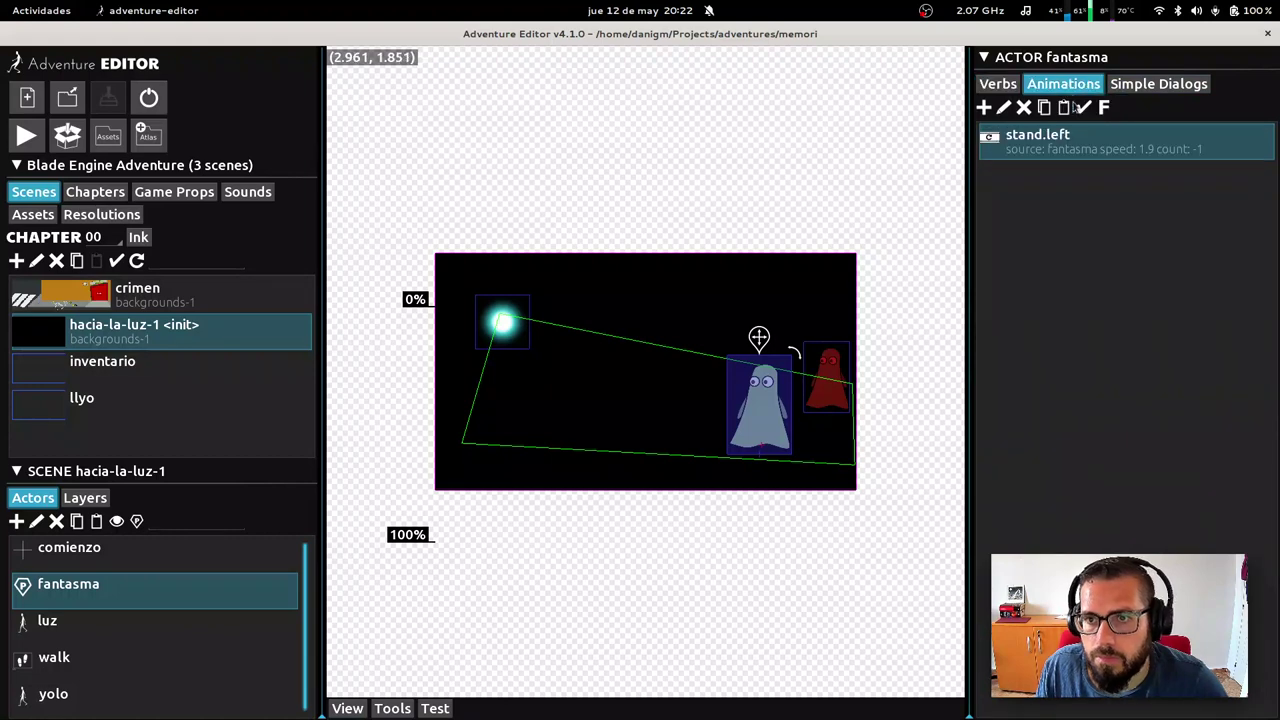
left_click(1084, 108)
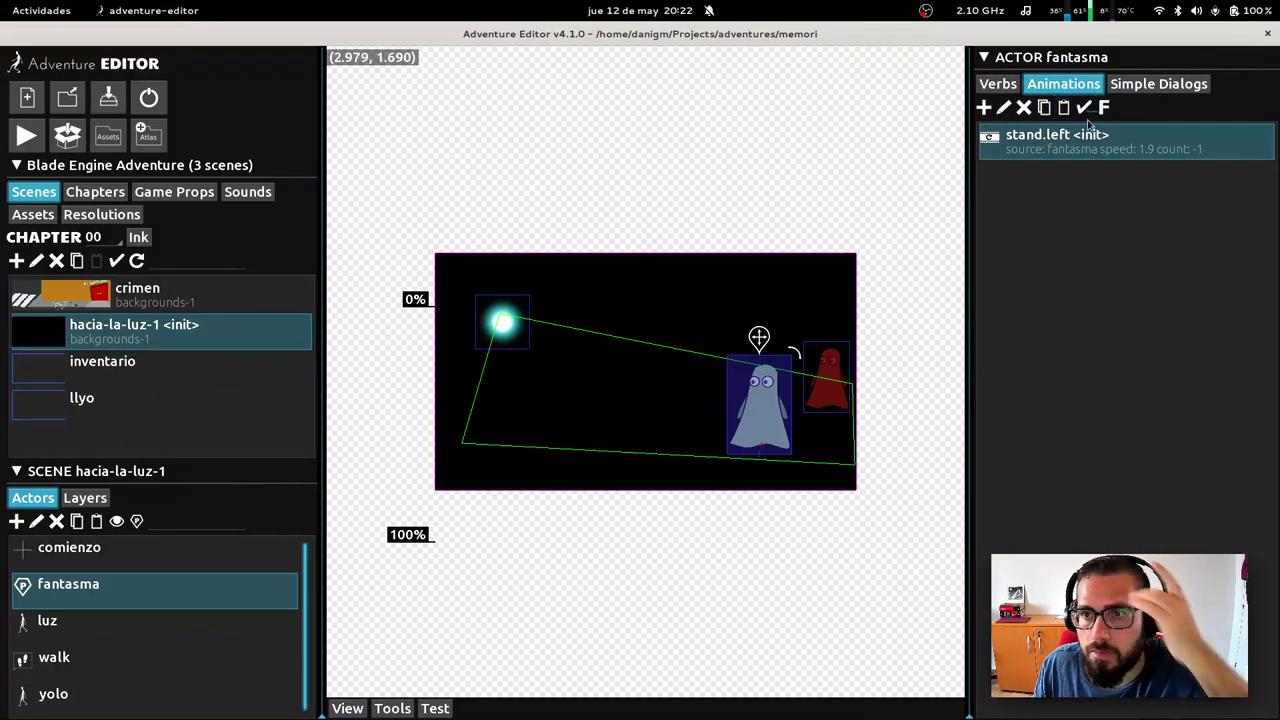
Save the project with fantasma selected and launch a test of the hacia-la-luz-1 scene
left_click(815, 386)
left_click(760, 400)
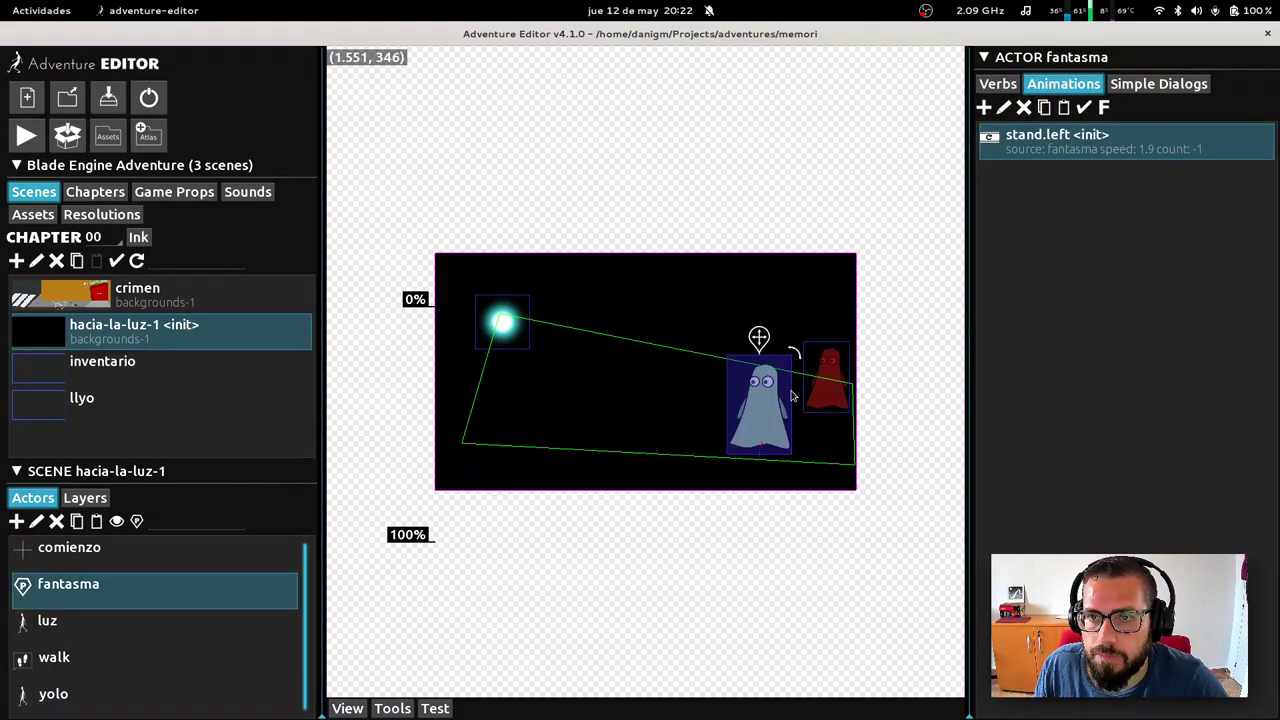
left_click(108, 97)
left_click(435, 708)
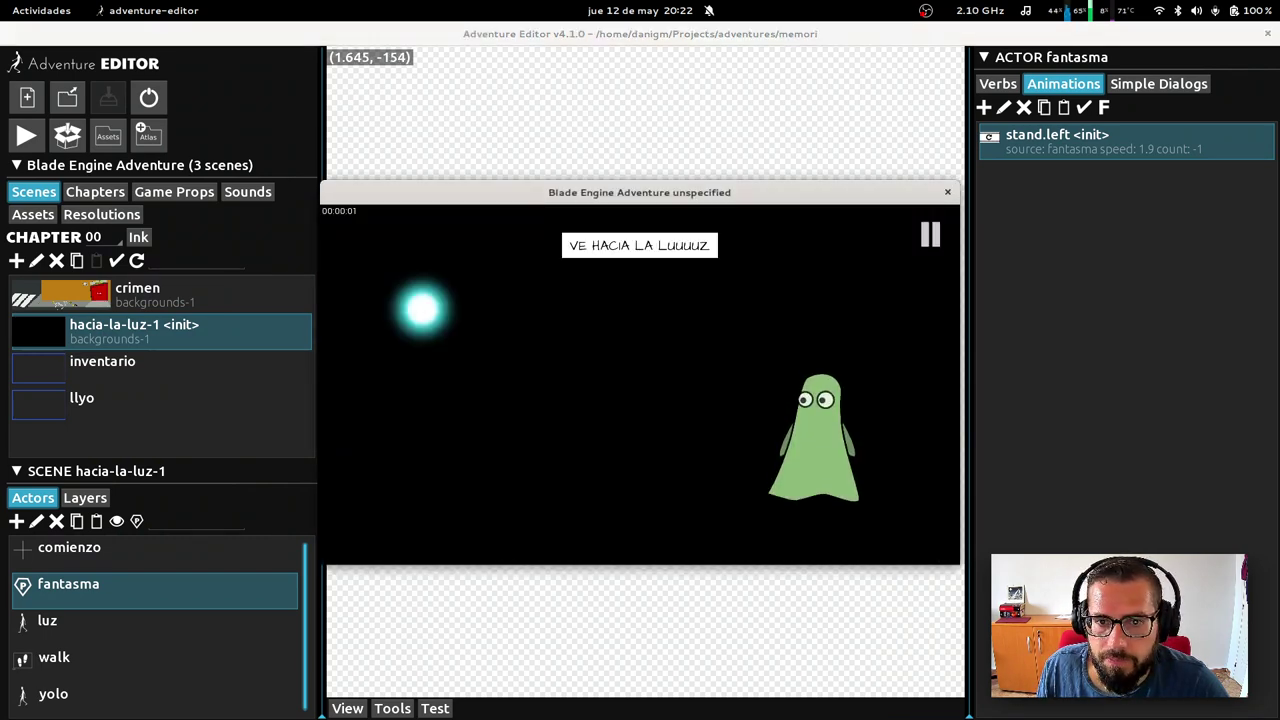
Walk fantasma to several spots in the running game to check its movement and animation, and close the game
left_click(577, 440)
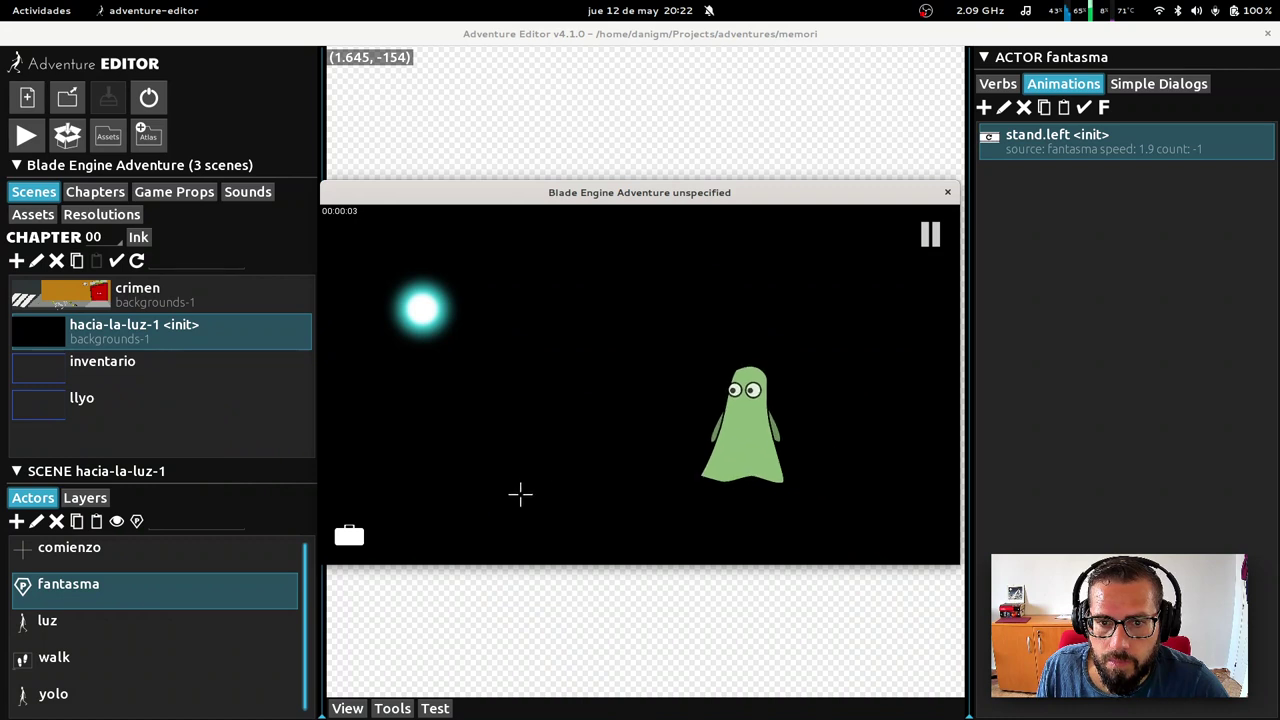
left_click(766, 517)
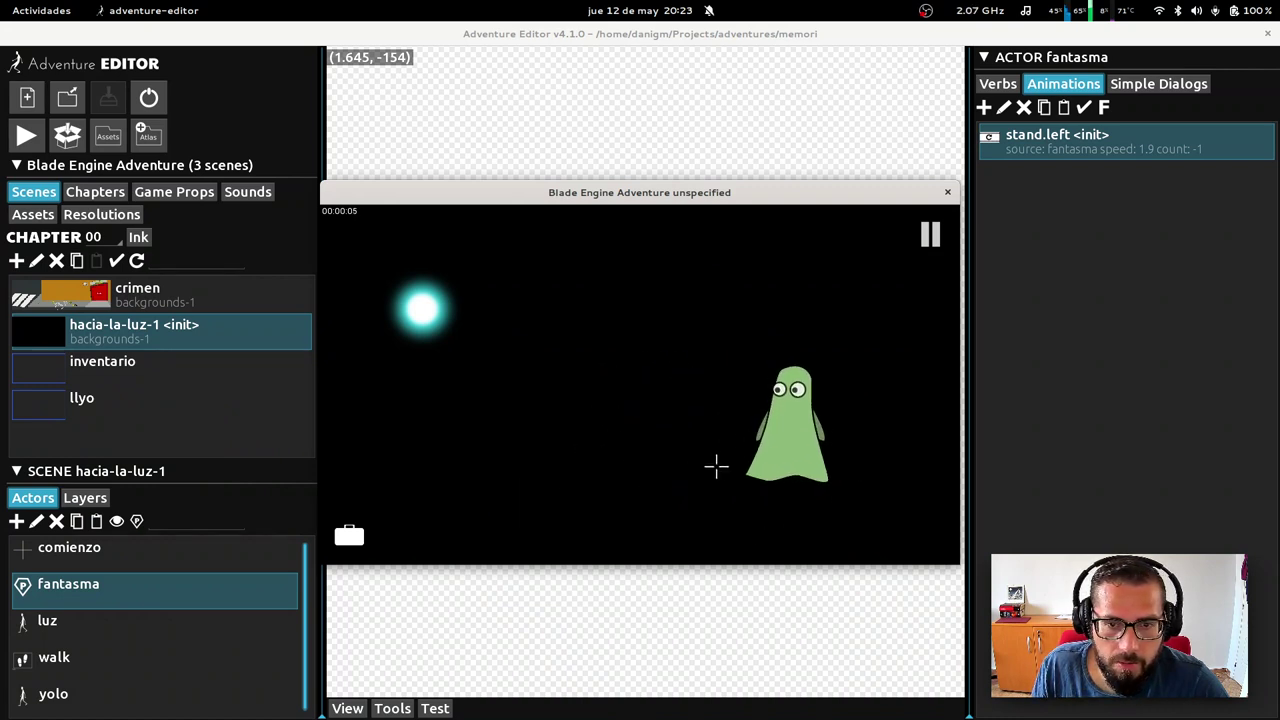
left_click(651, 469)
left_click(741, 537)
left_click(603, 419)
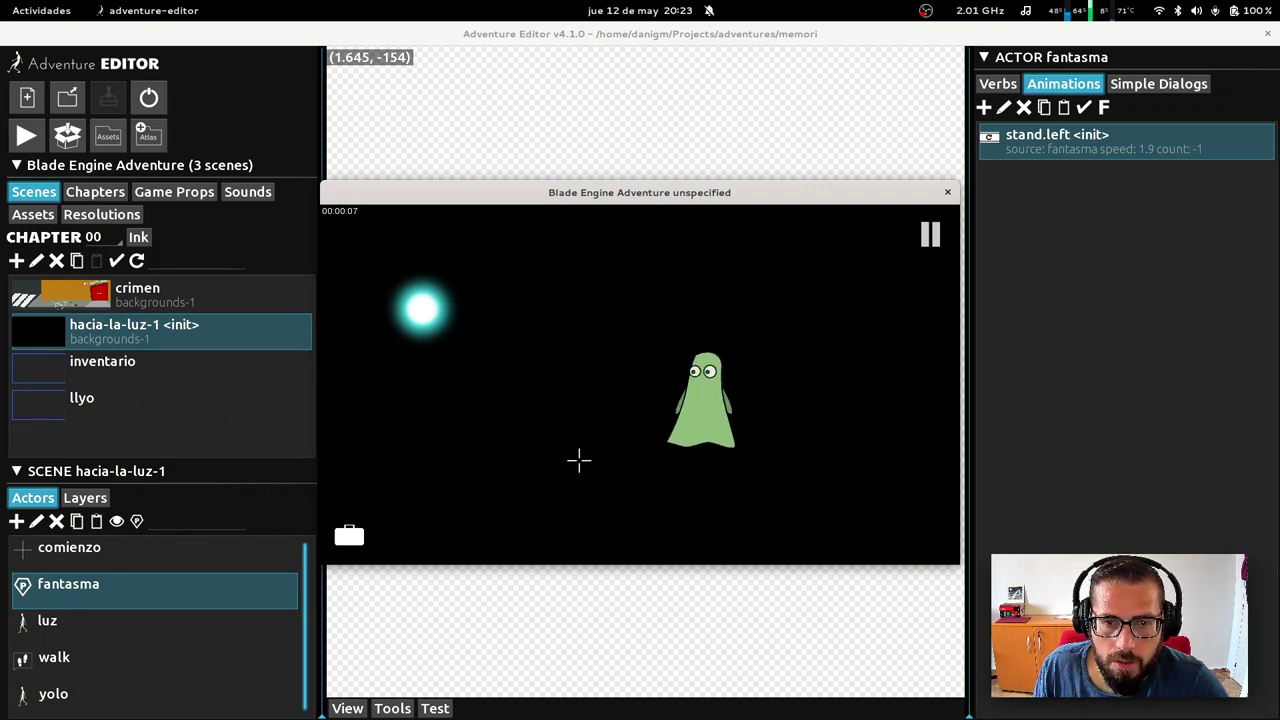
left_click(652, 517)
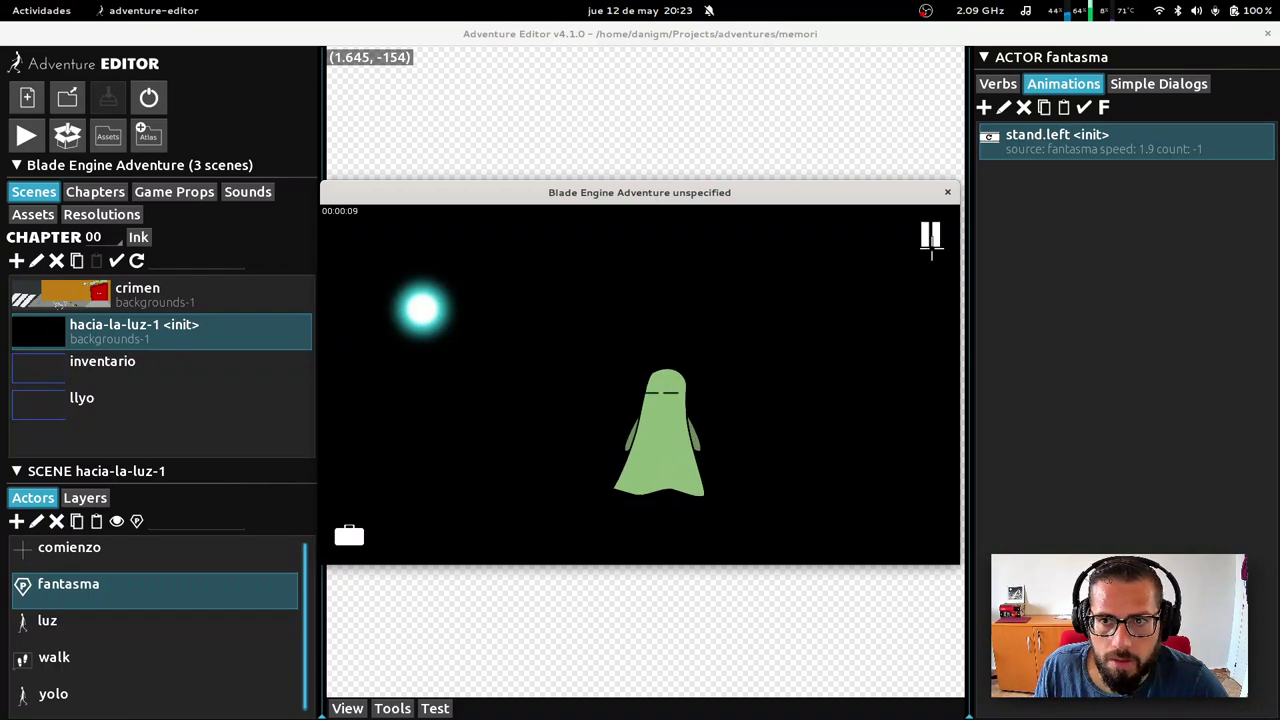
left_click(888, 387)
left_click(617, 449)
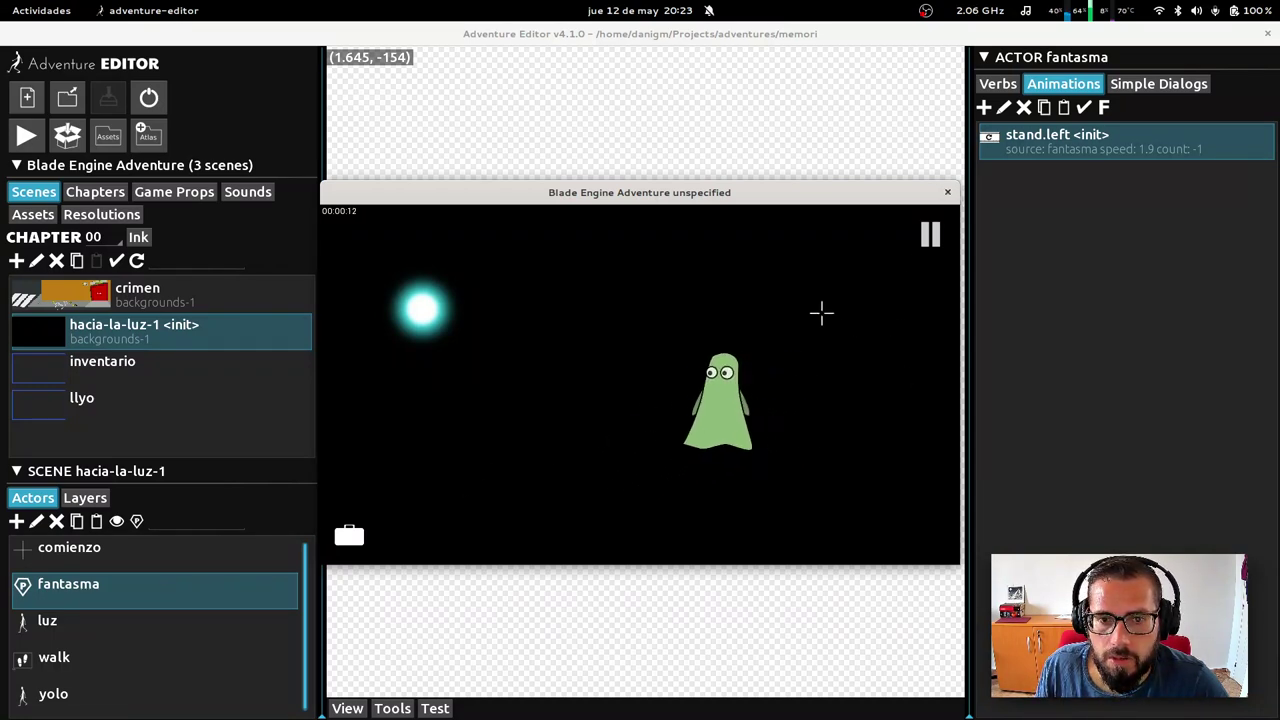
left_click(949, 192)
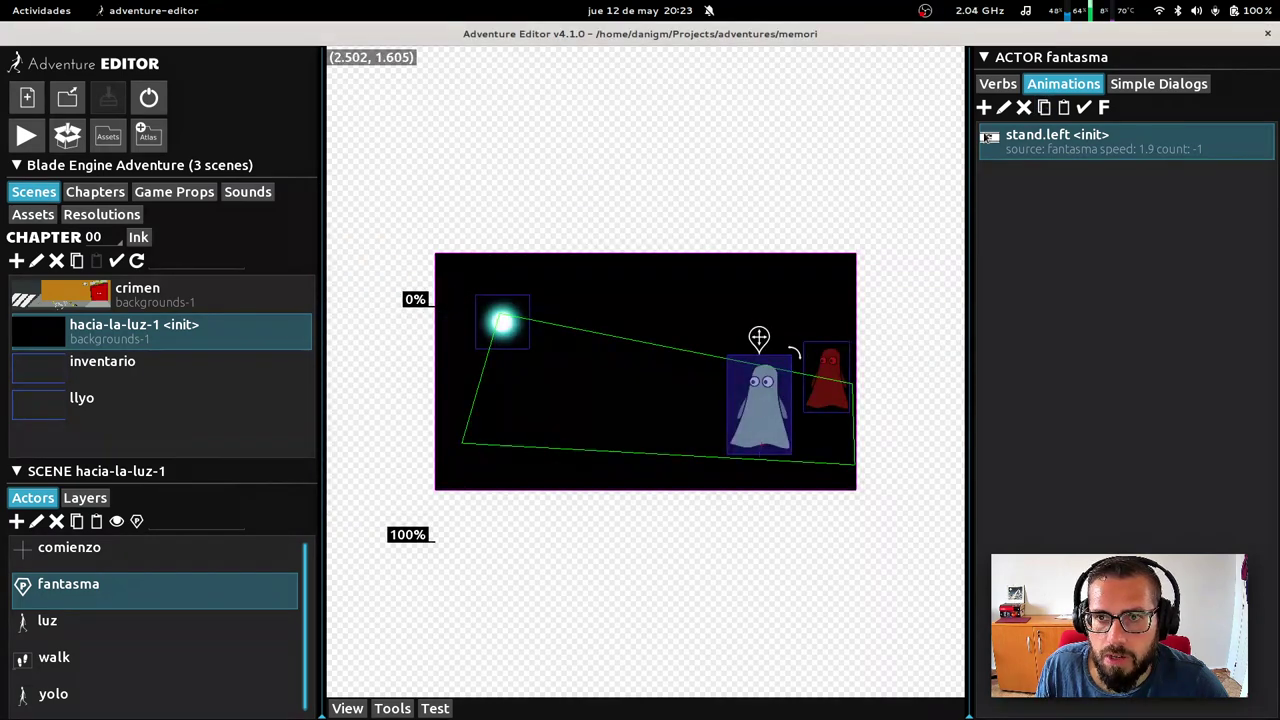
Open the $PLAYER SetActorAttr action of hacia-la-luz-1's init verb for editing and clear its standAnimation value
left_click(998, 84)
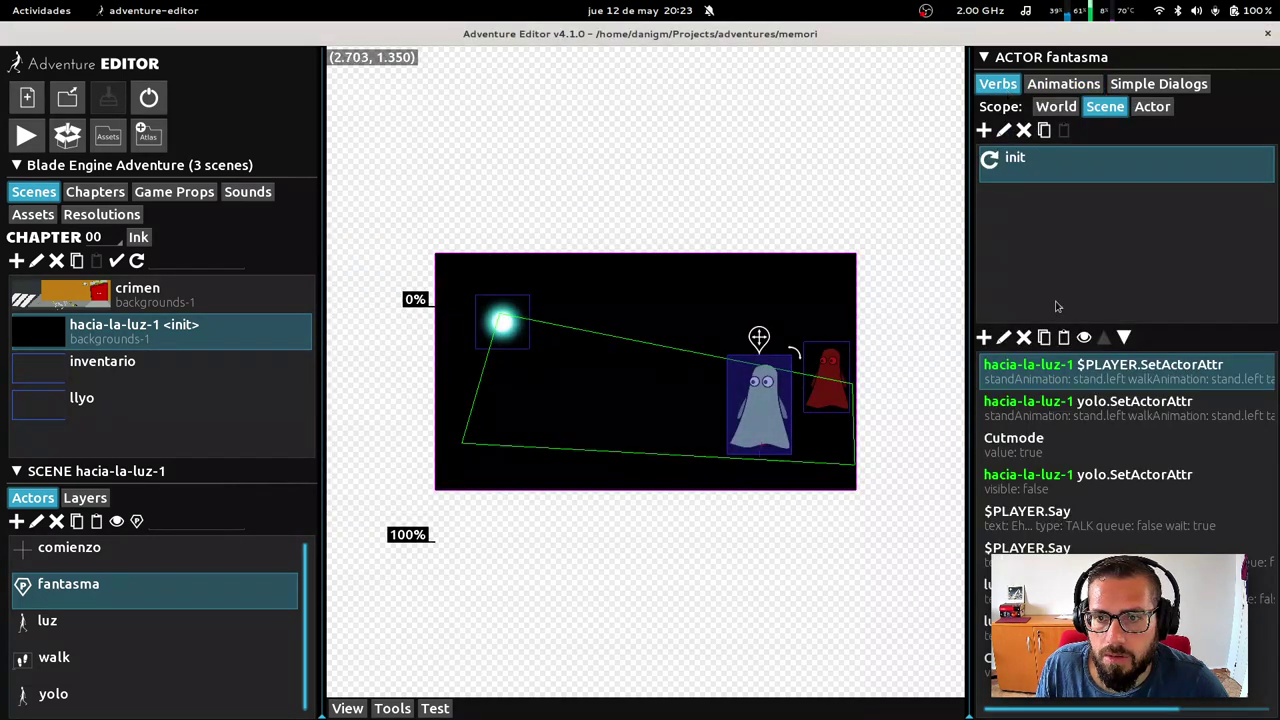
left_click(1005, 339)
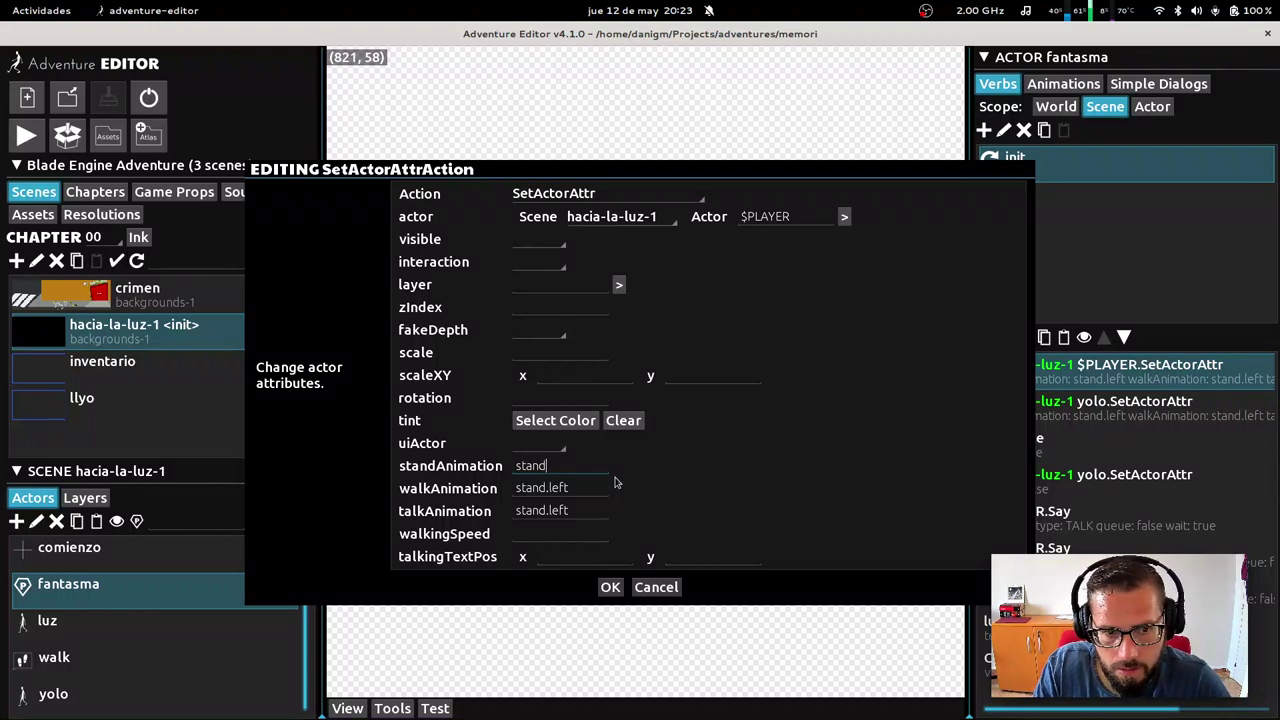
key("ctrl+a")
key("BackSpace")
key("Tab")
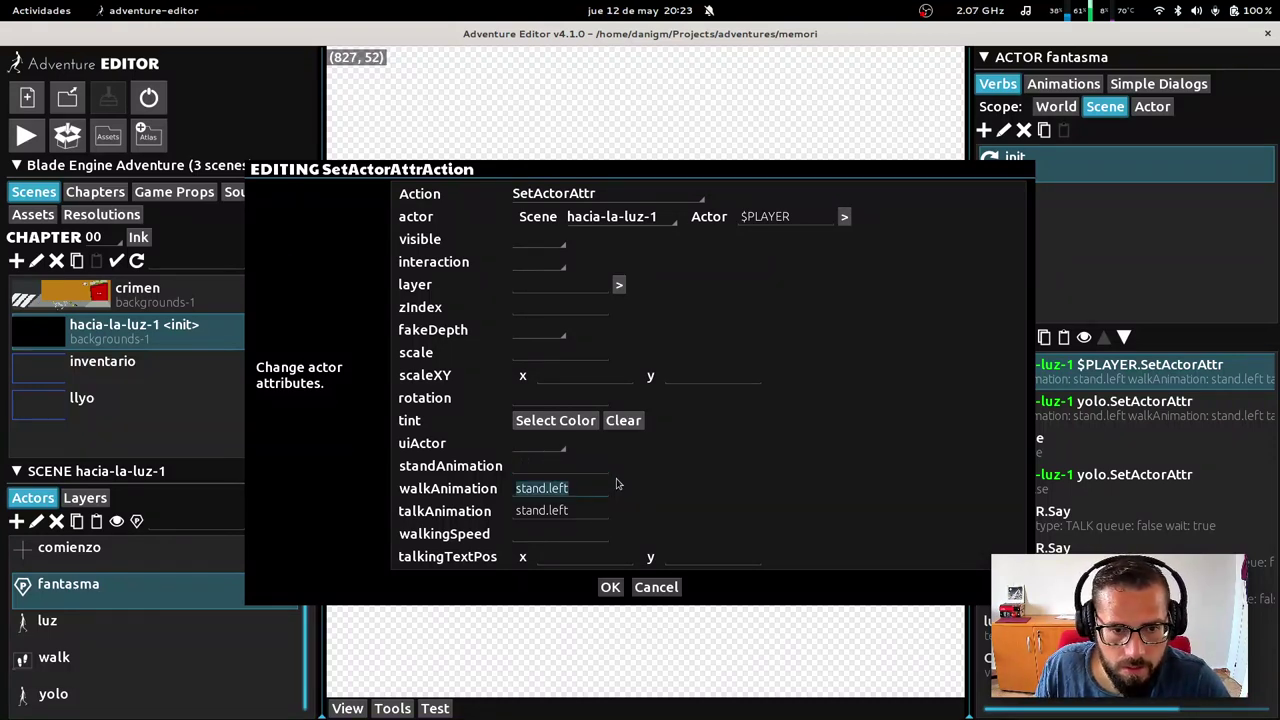
Set walkAnimation and talkAnimation to stand in the $PLAYER SetActorAttr action and confirm the edit
left_click(592, 489)
key("shift+Left")
key("shift+Left")
key("shift+Left")
key("shift+Left")
key("shift+Left")
key("shift+Left")
key("shift+Left")
key("shift+Left")
key("shift+Left")
key("shift+Left")
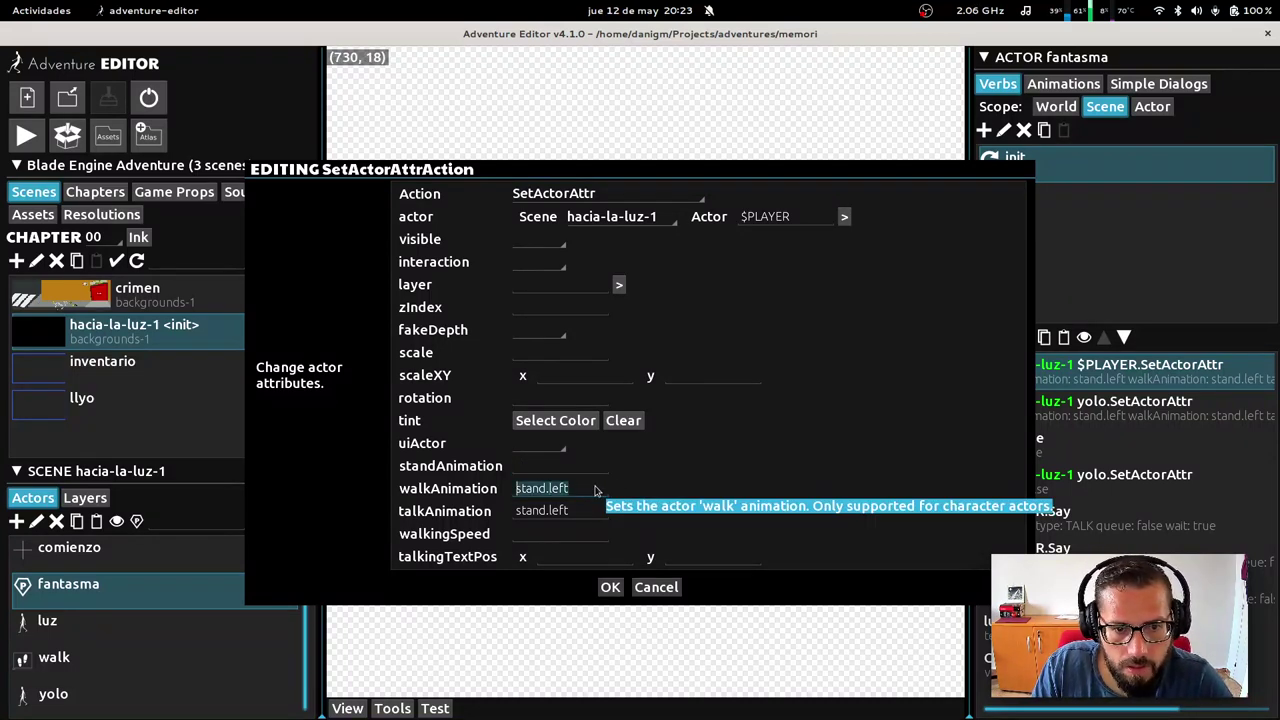
key("shift+Right")
key("shift+Right")
key("shift+Right")
key("BackSpace")
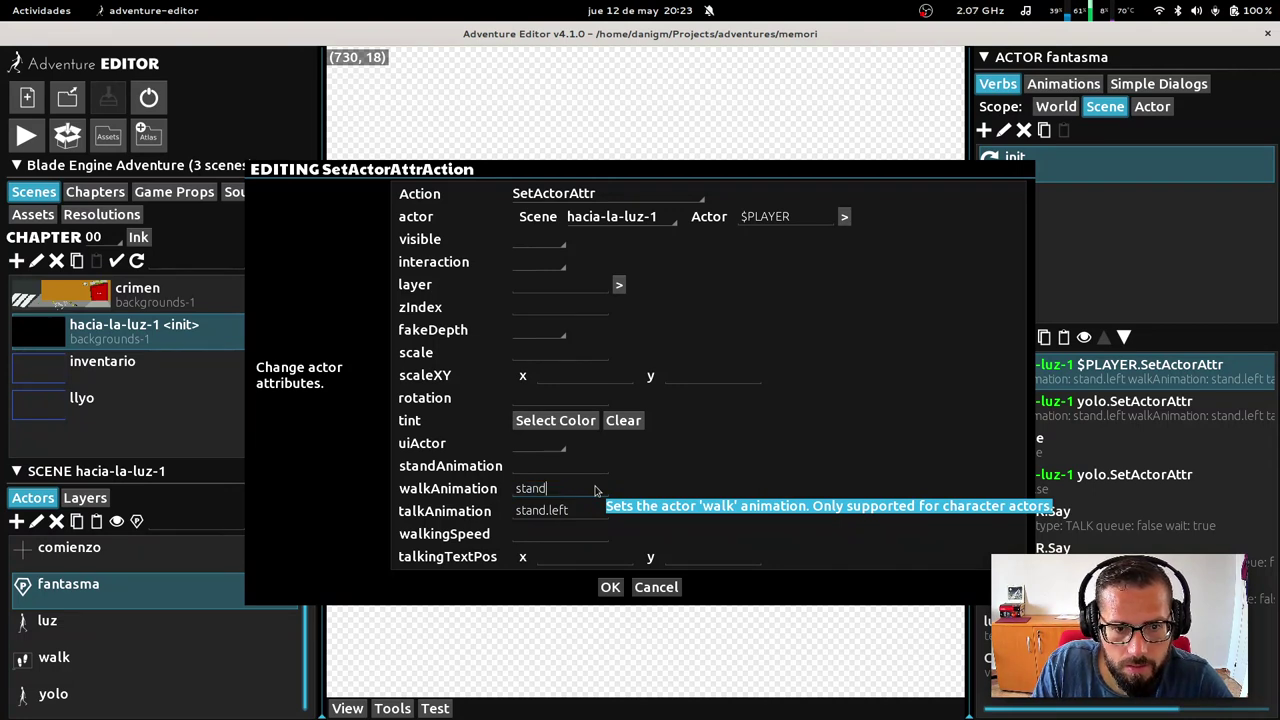
key("Tab")
key("End")
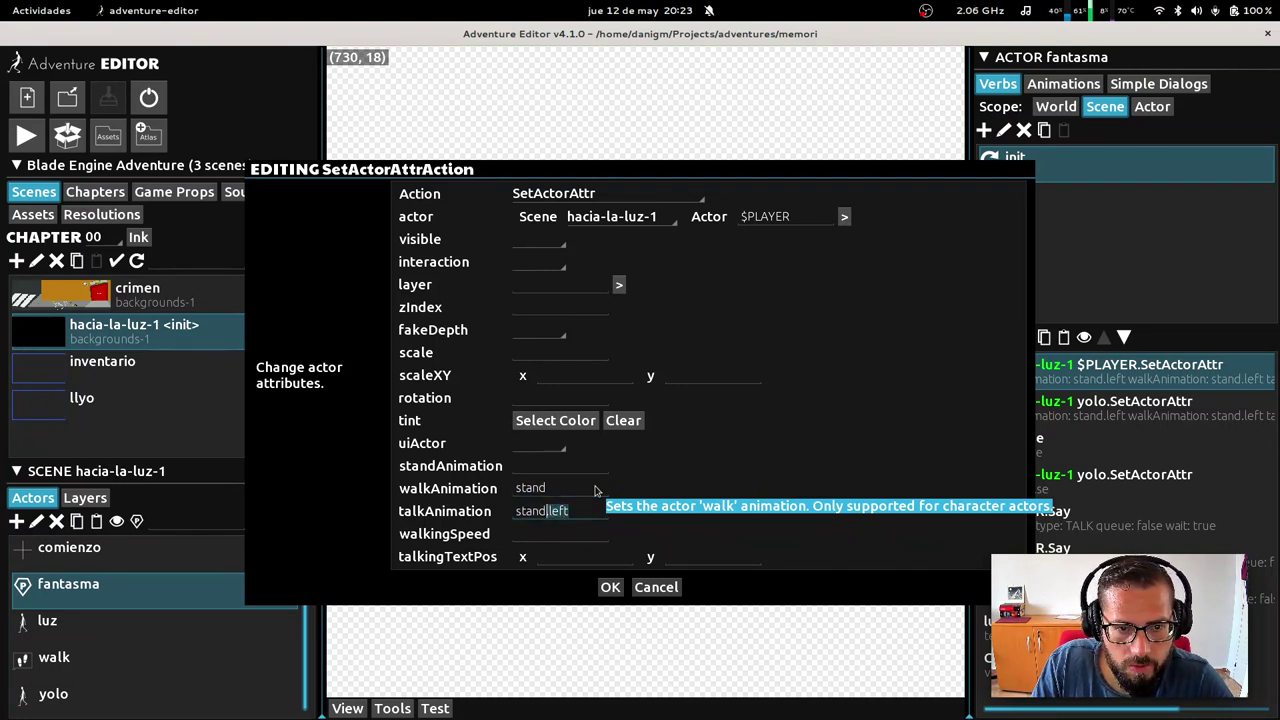
key("BackSpace")
left_click(610, 587)
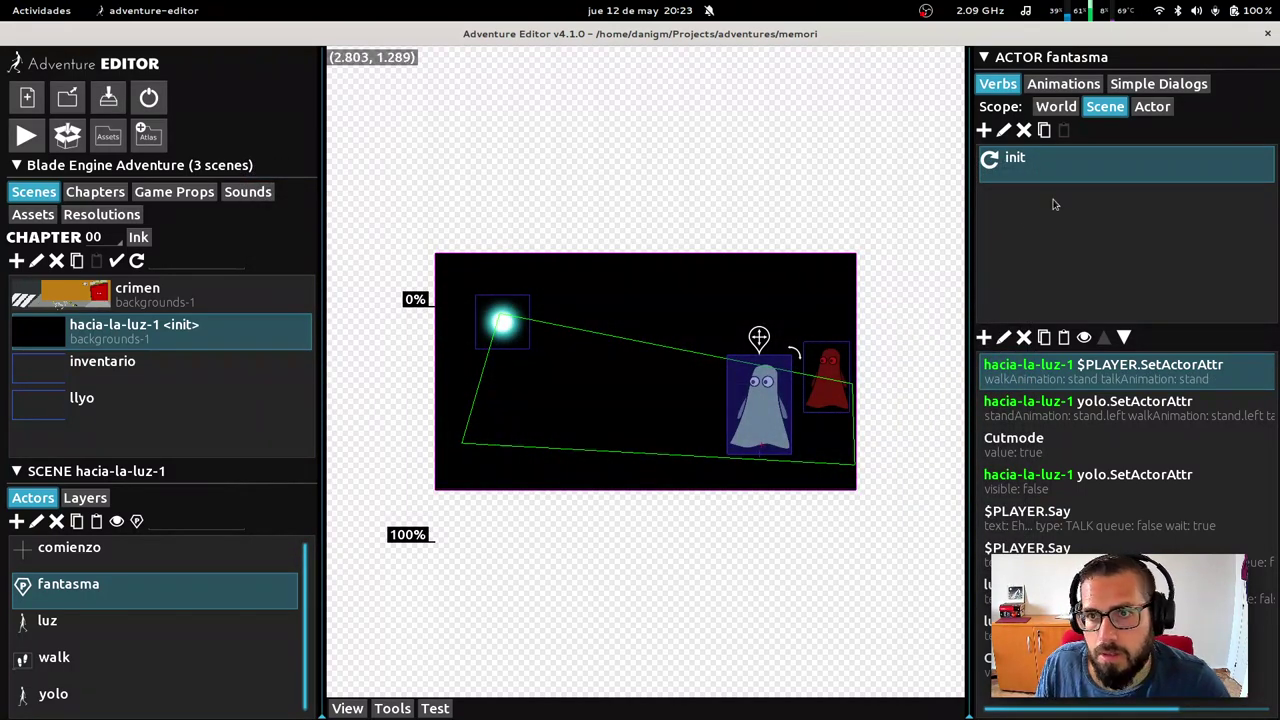
Save the project, test the scene with the "¿Estoy muerto?" dialogue option, and close the game
left_click(106, 96)
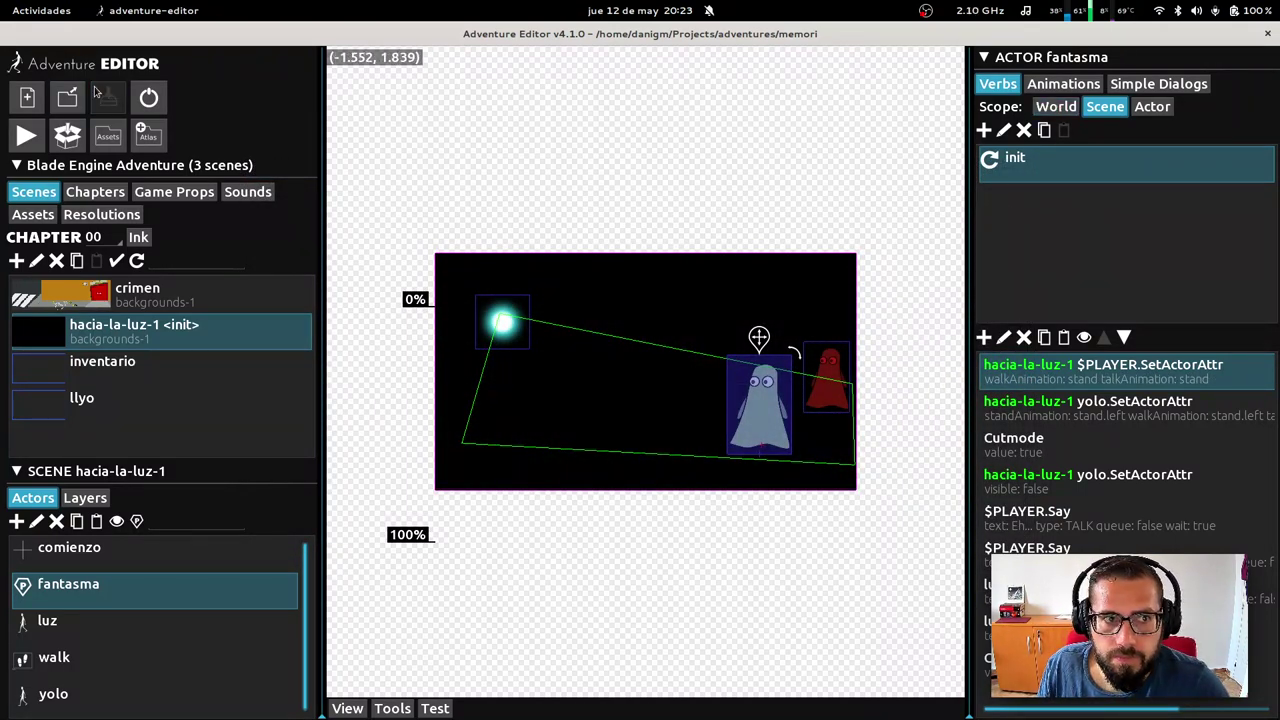
left_click(420, 706)
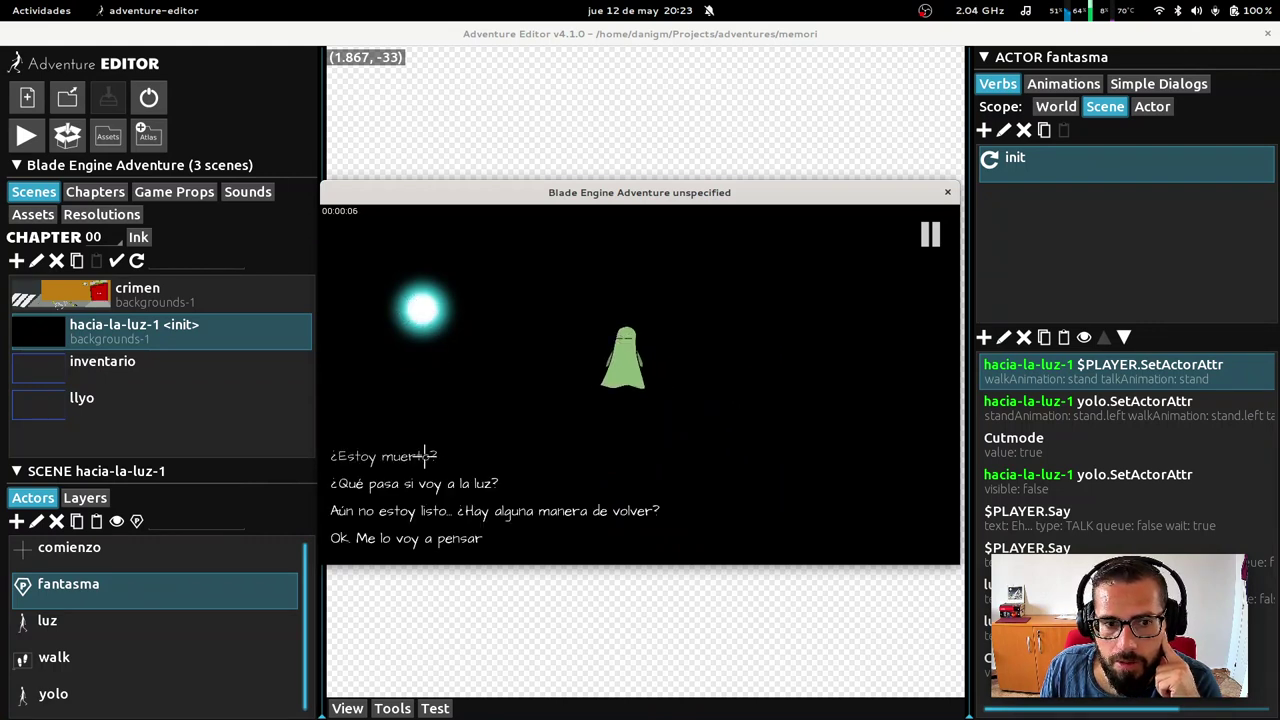
left_click(415, 455)
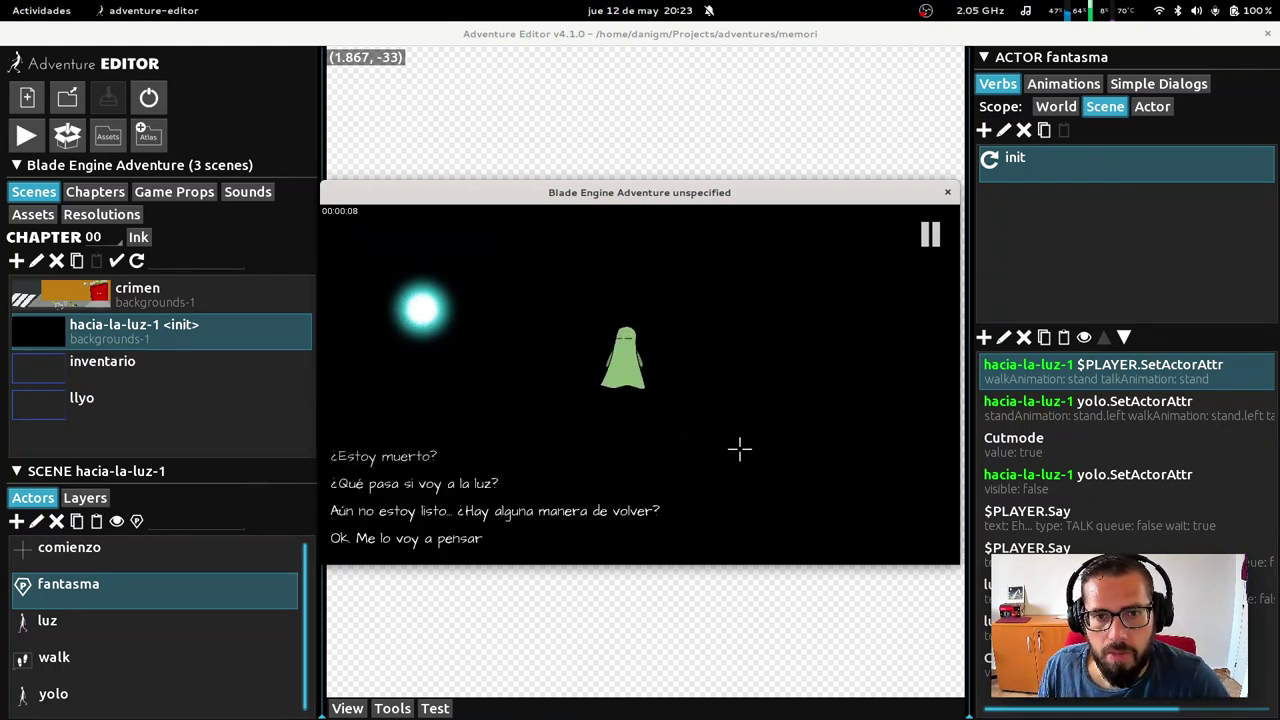
left_click(949, 190)
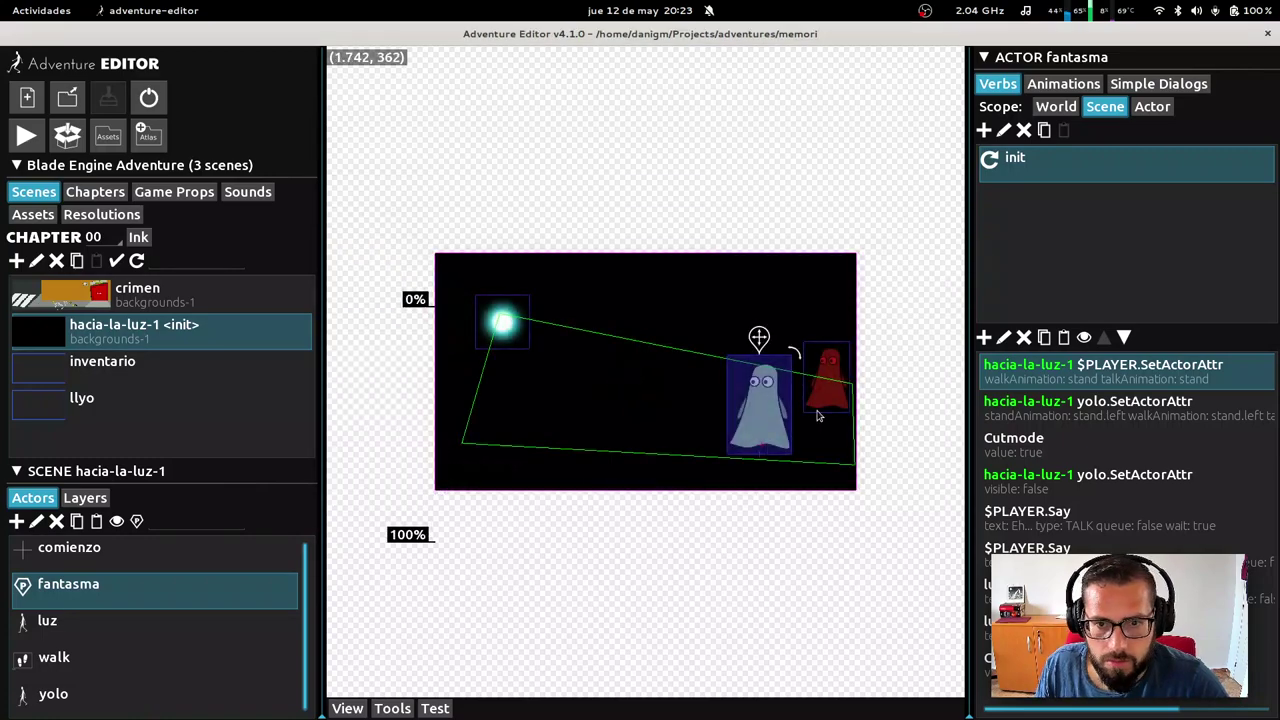
Check fantasma's animation list and review the $PLAYER SetActorAttr action's animation values without changing them
key("super")
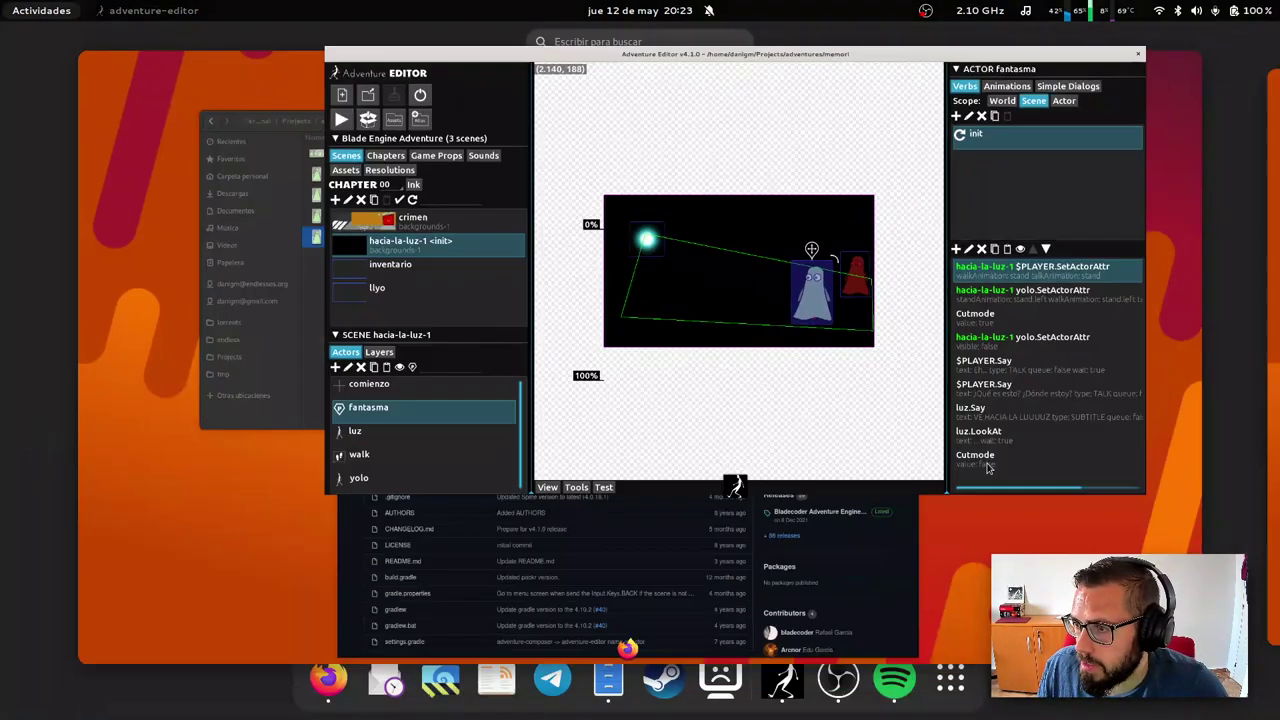
key("super")
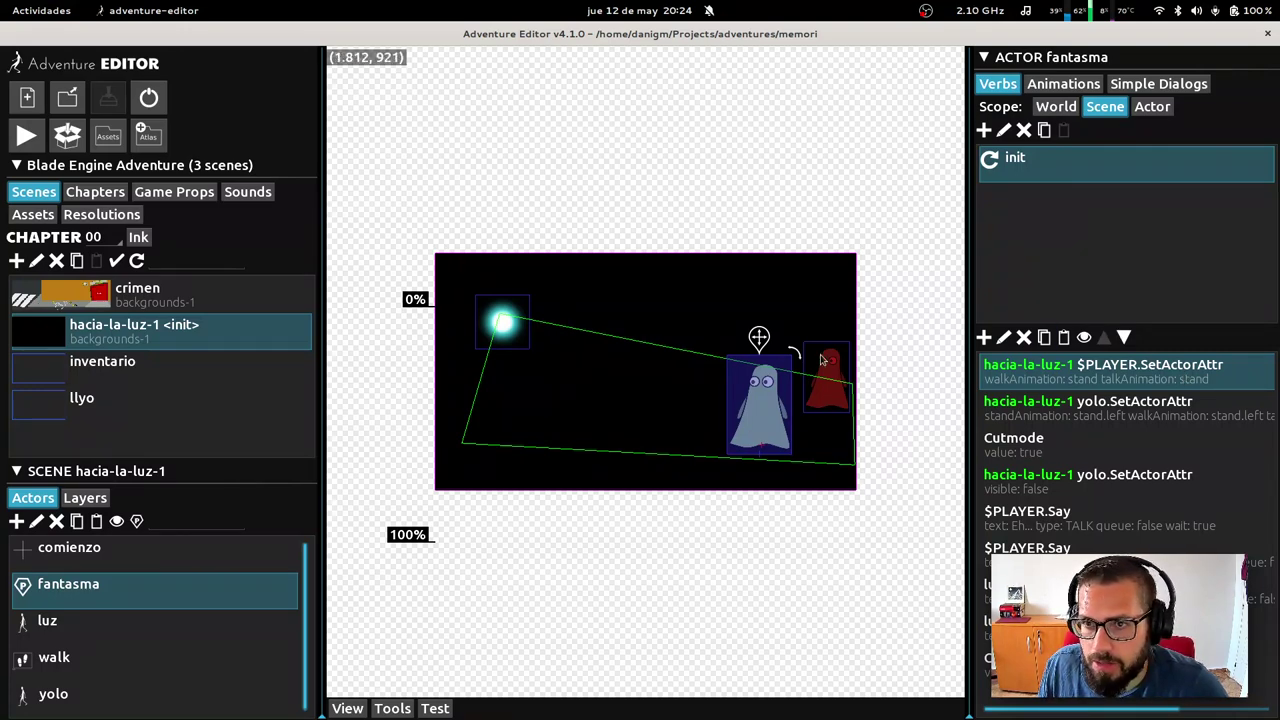
left_click(1063, 84)
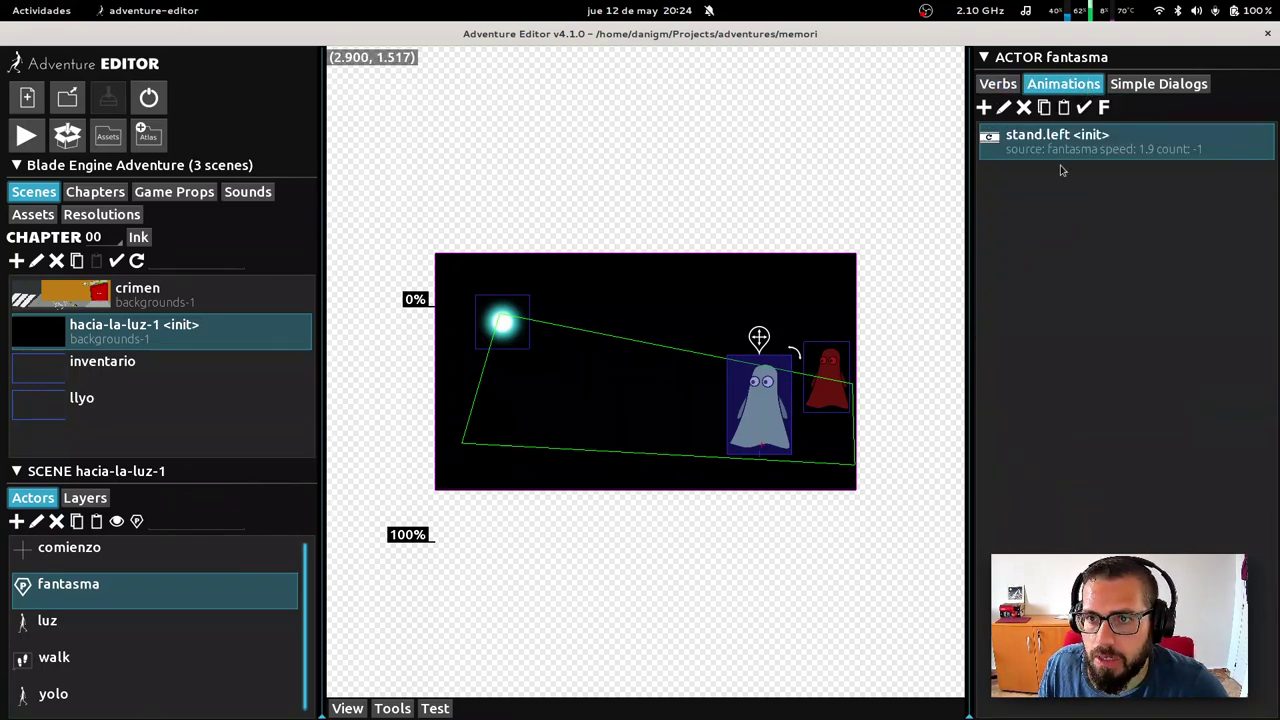
left_click(997, 86)
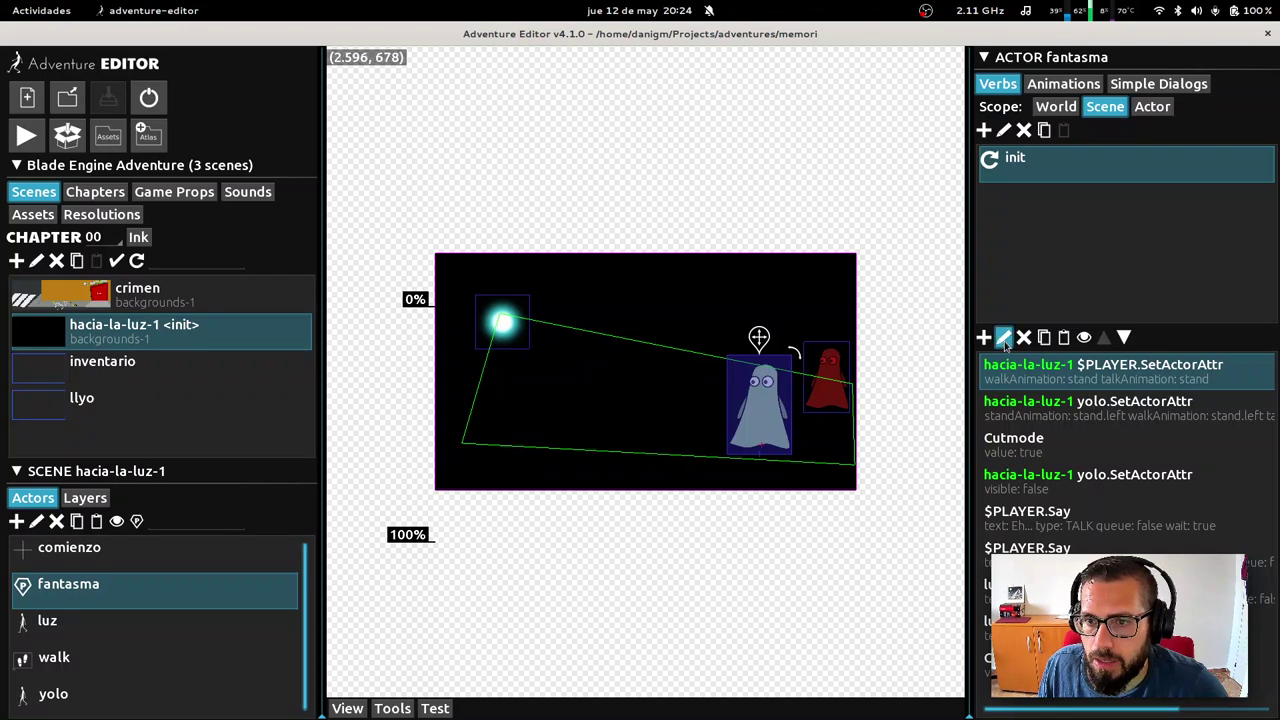
left_click(1004, 337)
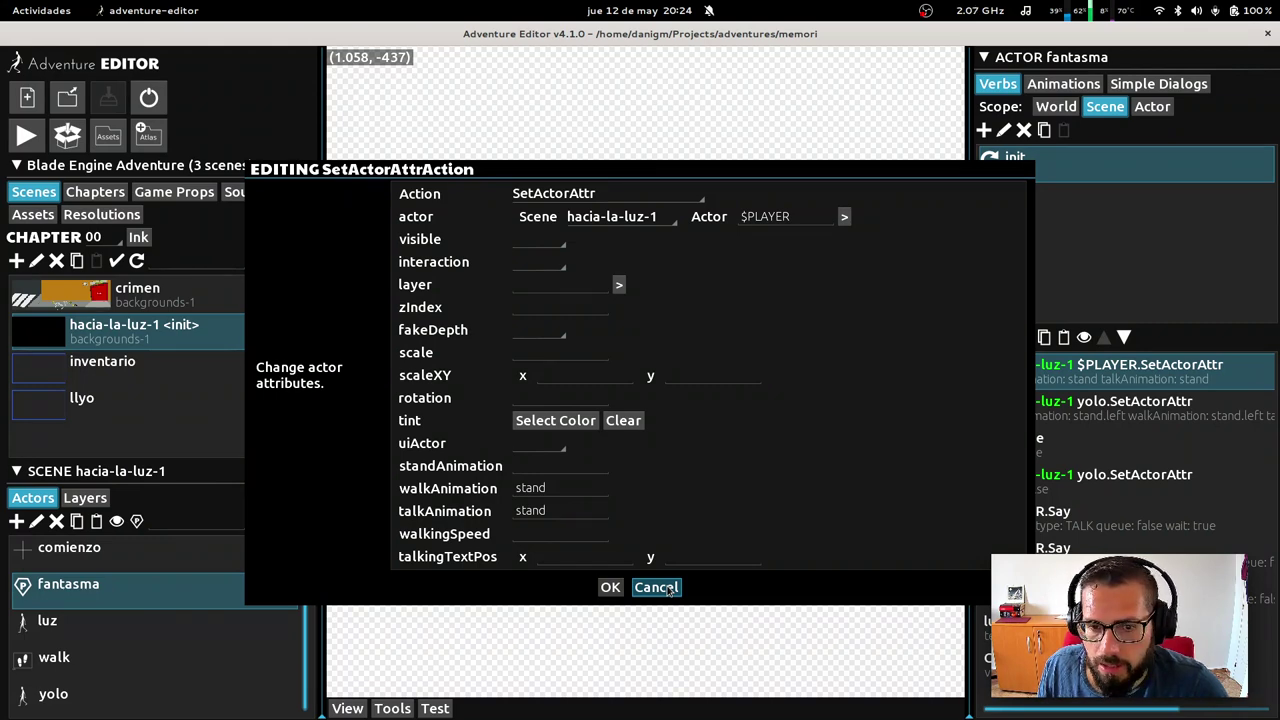
left_click(668, 588)
Set standAnimation, walkAnimation and talkAnimation to stand in yolo's first SetActorAttr action
left_click(829, 355)
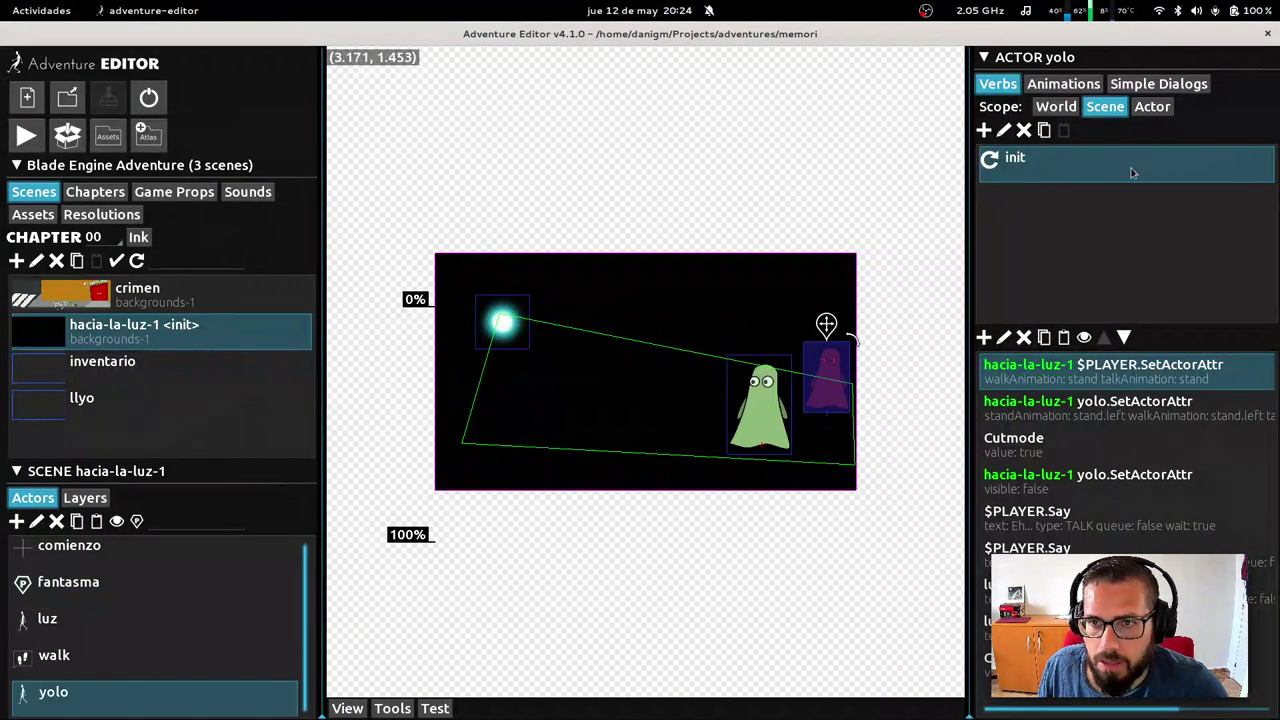
left_click(1066, 403)
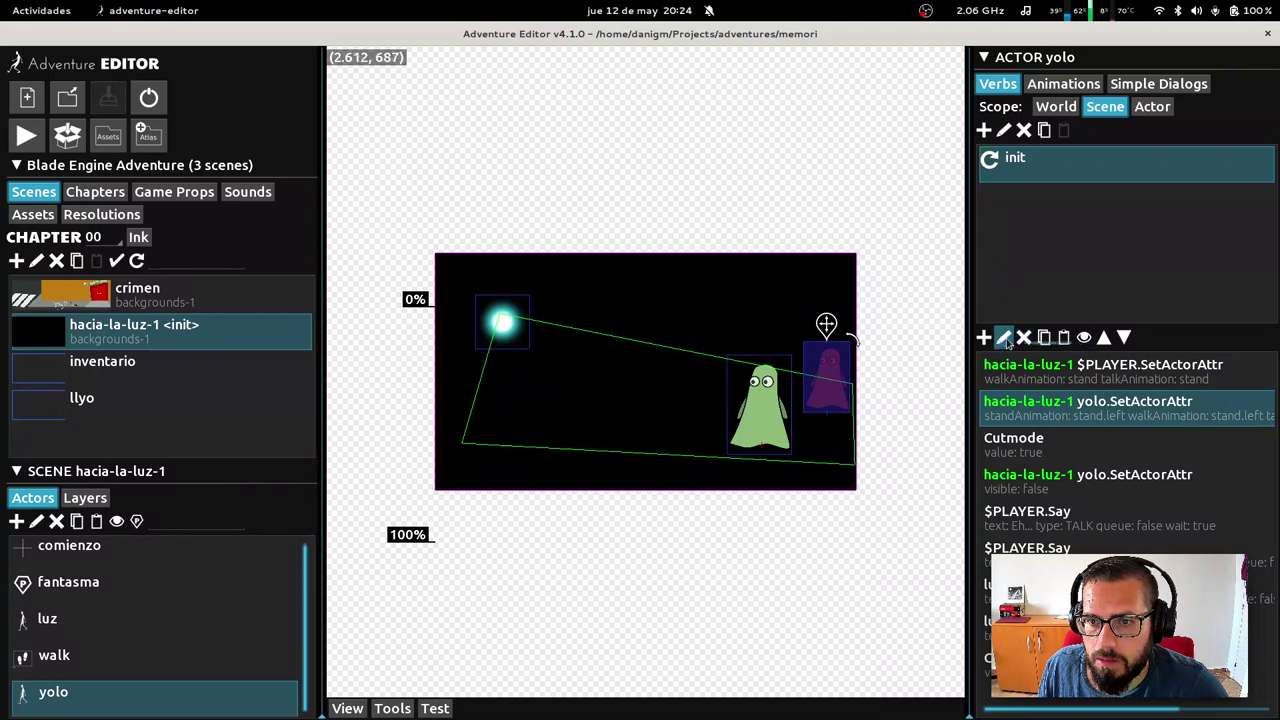
left_click(1004, 337)
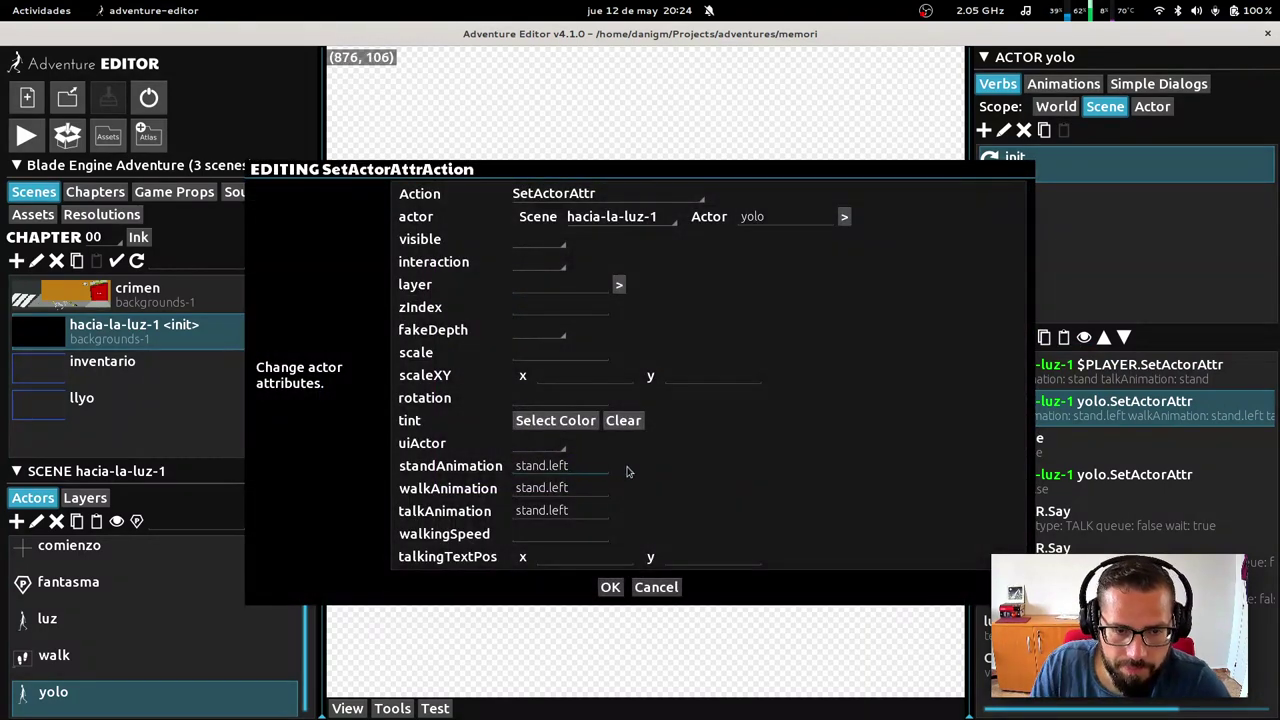
key("Tab")
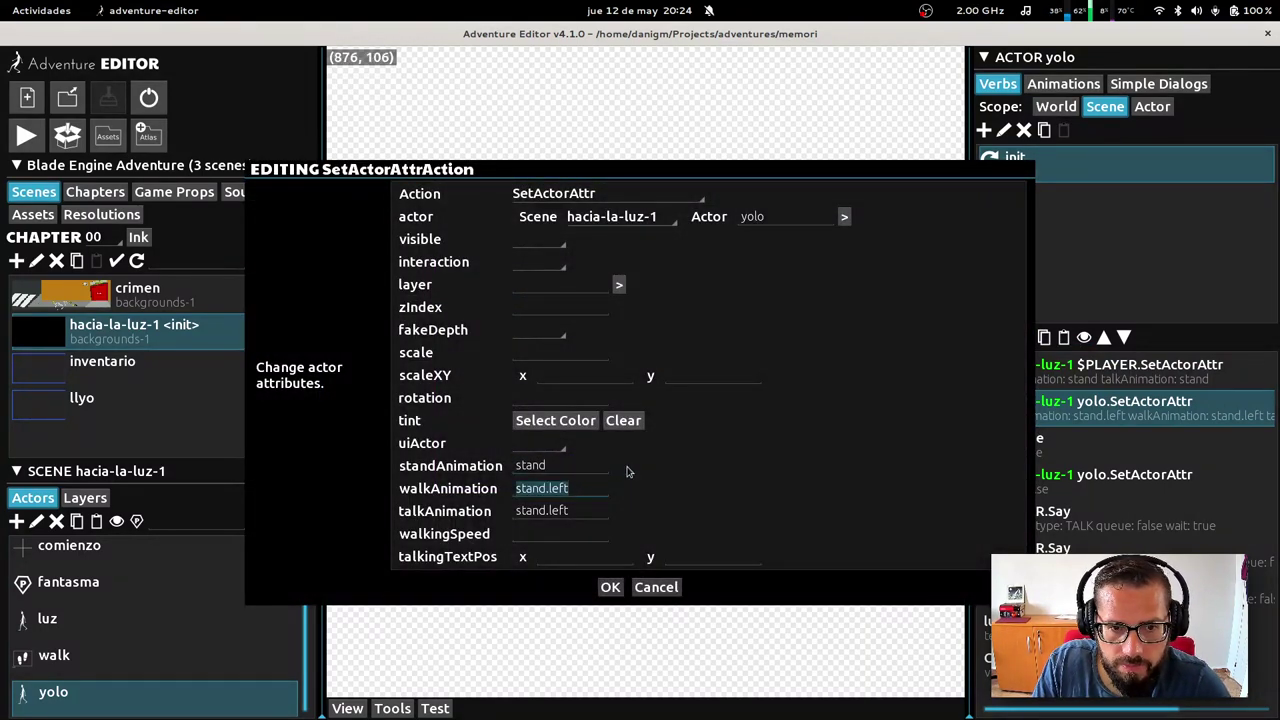
key("End")
key("BackSpace")
key("BackSpace")
key("Tab")
key("End")
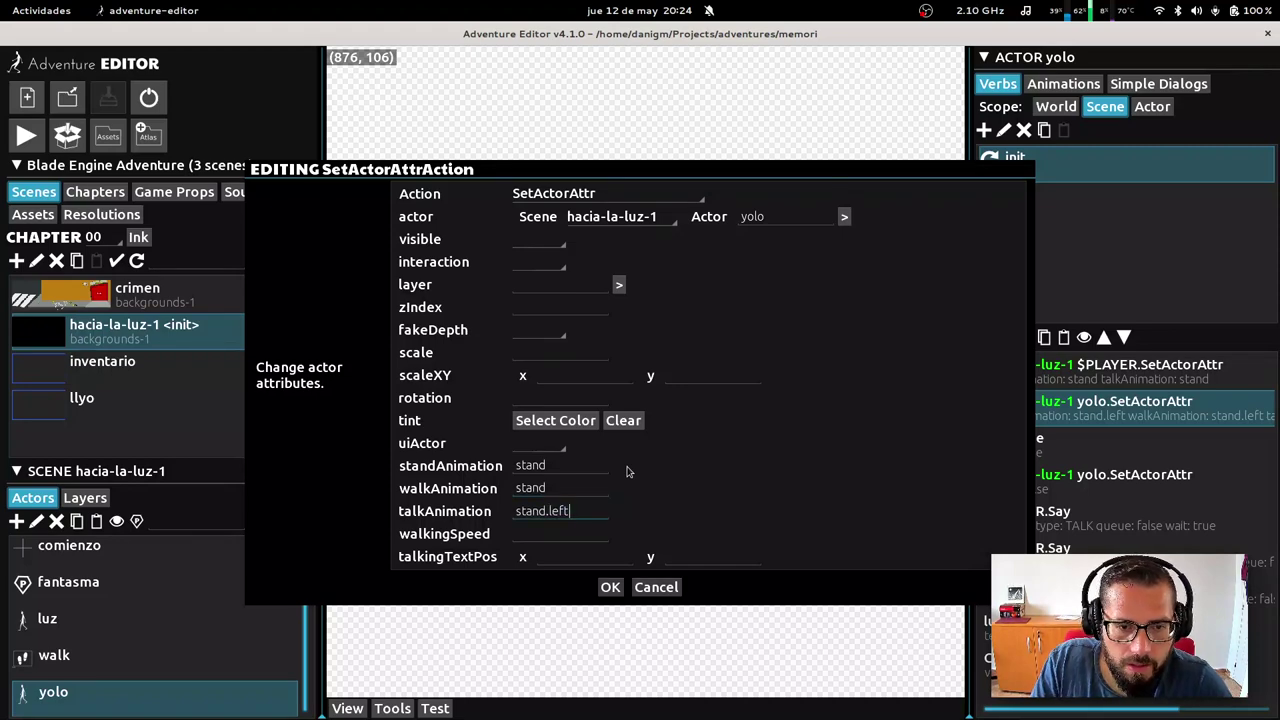
left_click(610, 587)
Delete the talk.left and walk.left animations from the fantasma actor in the crimen scene
left_click(120, 365)
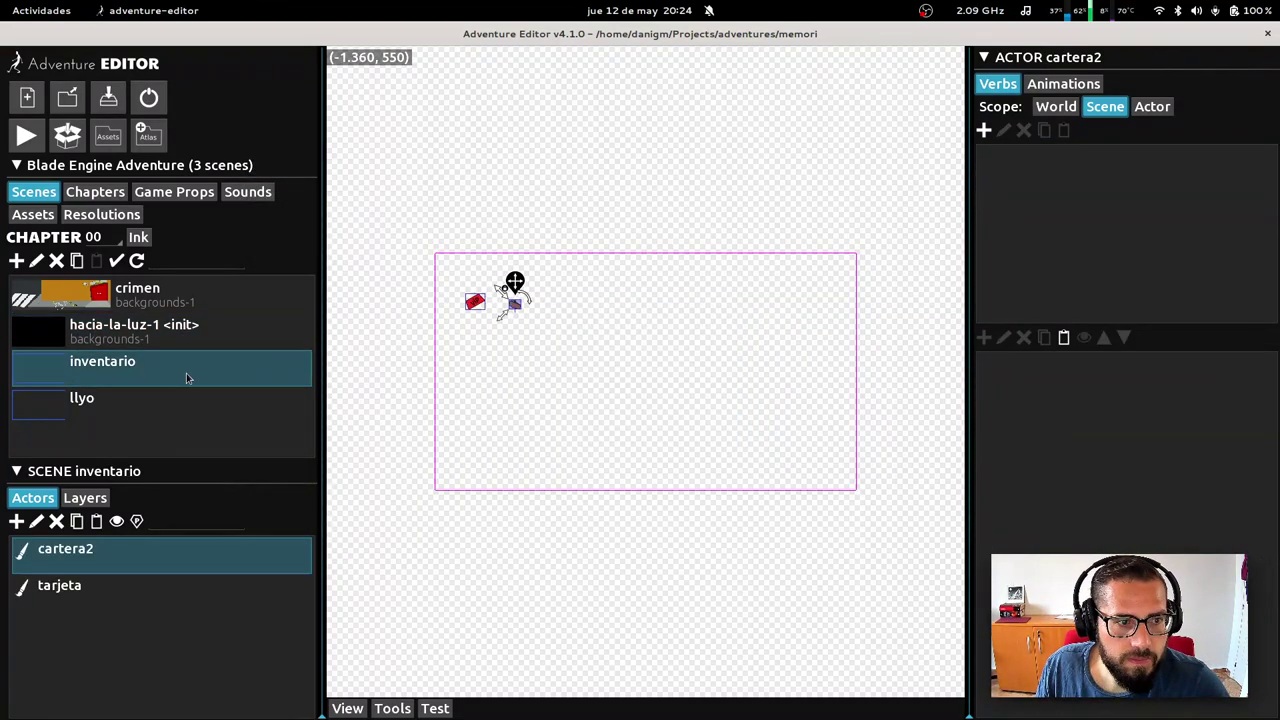
left_click(93, 300)
left_click(607, 410)
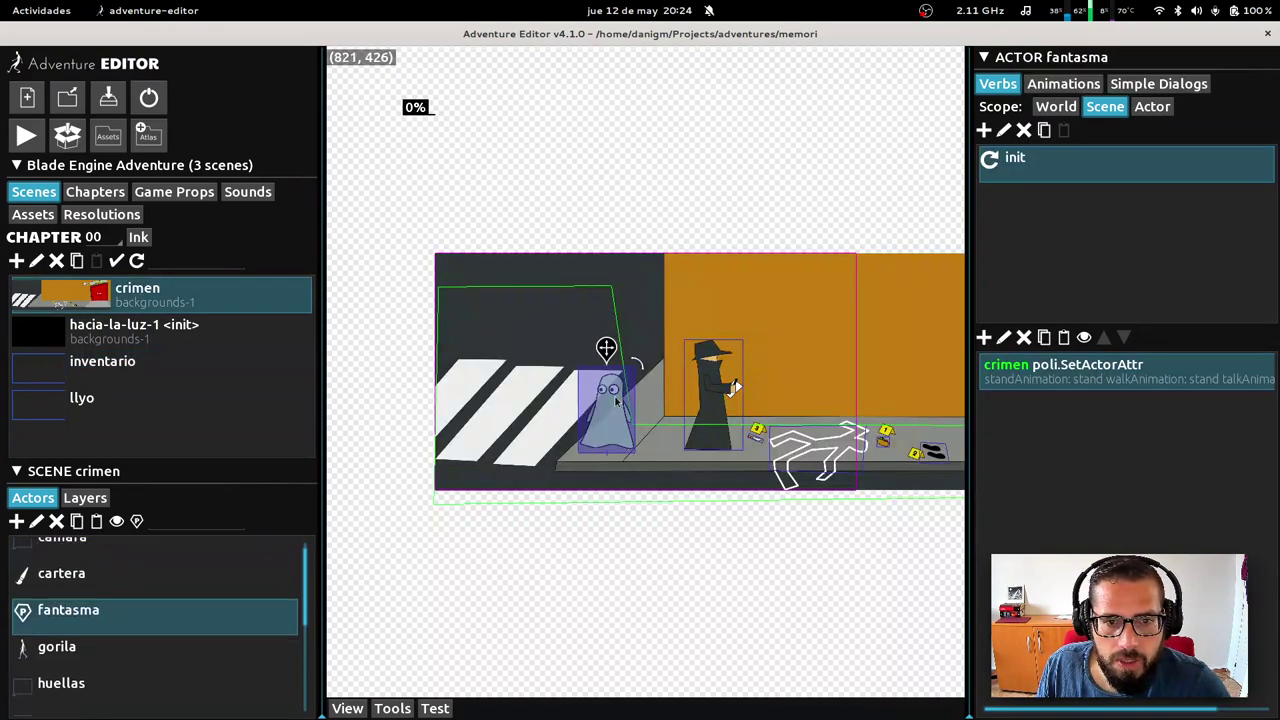
left_click(1063, 84)
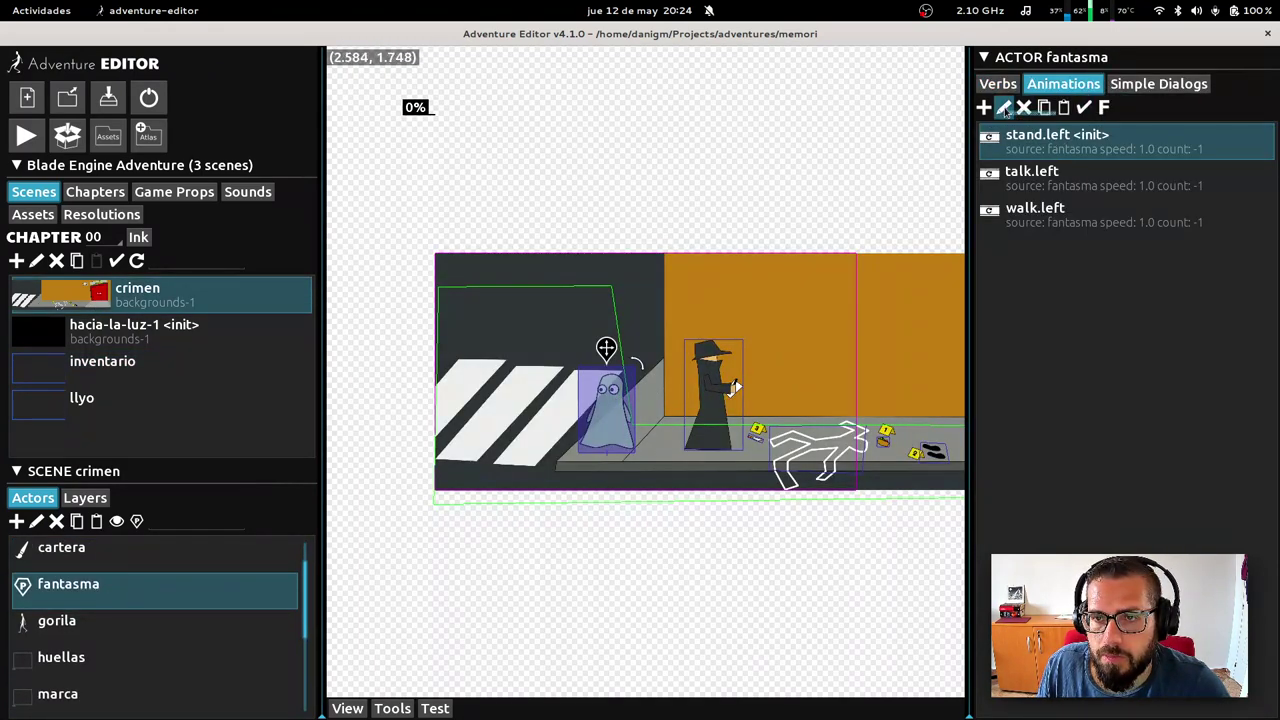
left_click(1058, 176)
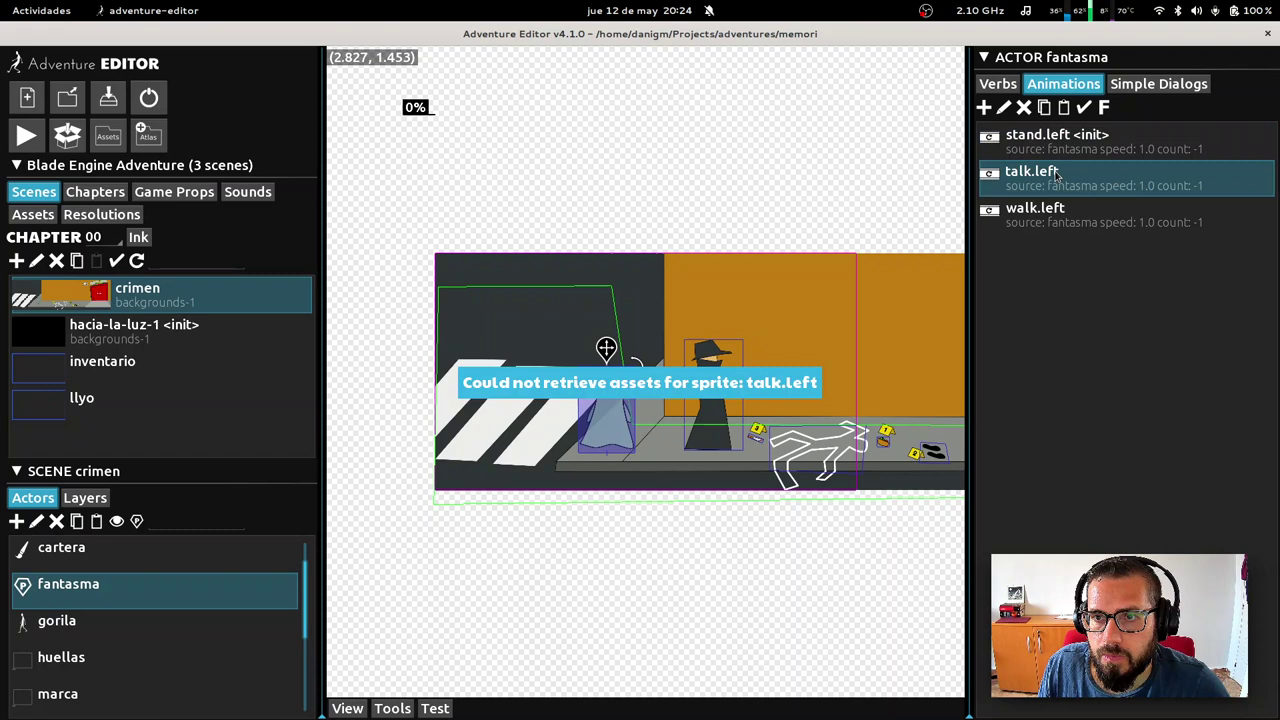
left_click(1023, 107)
left_click(1047, 184)
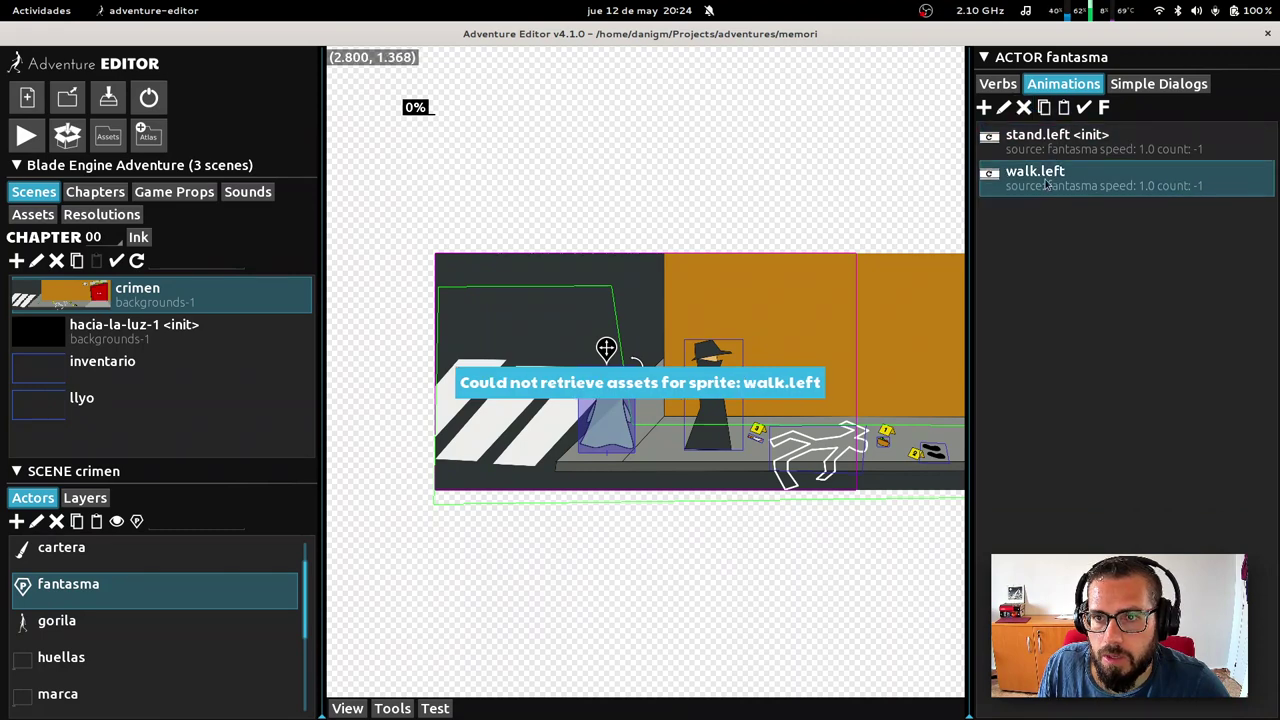
left_click(1023, 109)
Copy the $PLAYER SetActorAttr action from hacia-la-luz-1's comienzo init verb into camara's init verb in the crimen scene
left_click(105, 325)
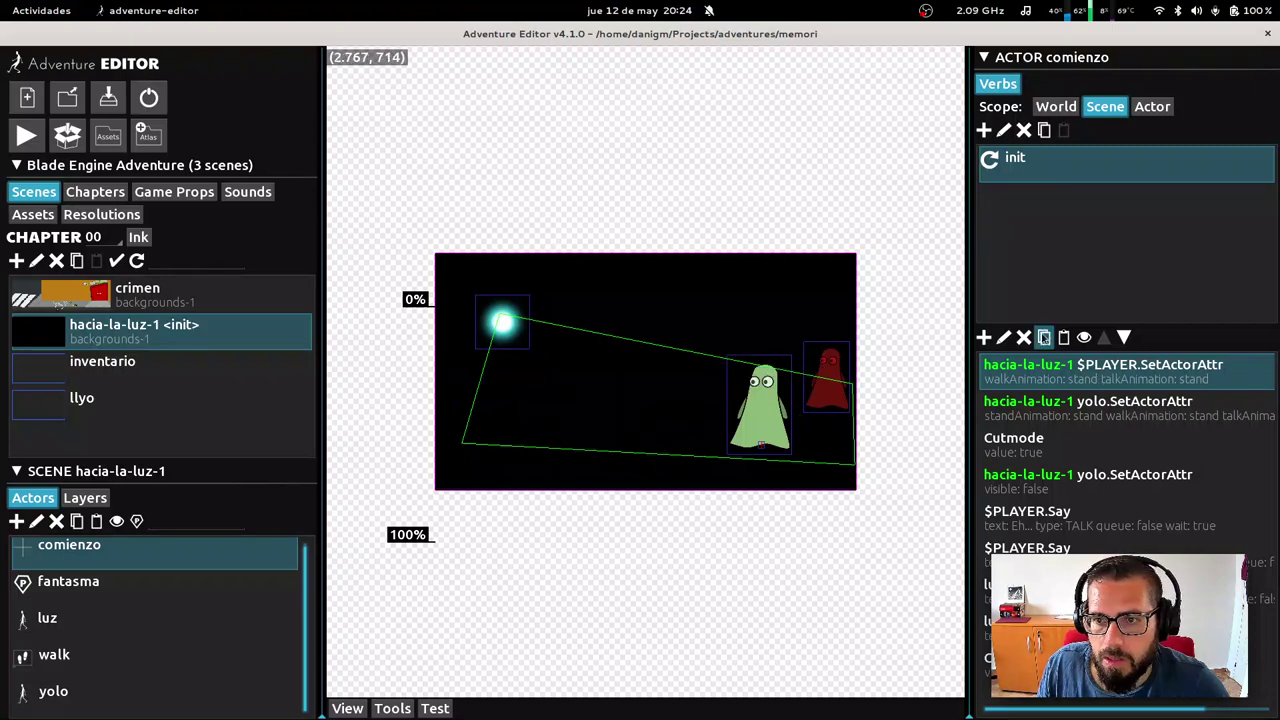
left_click(101, 293)
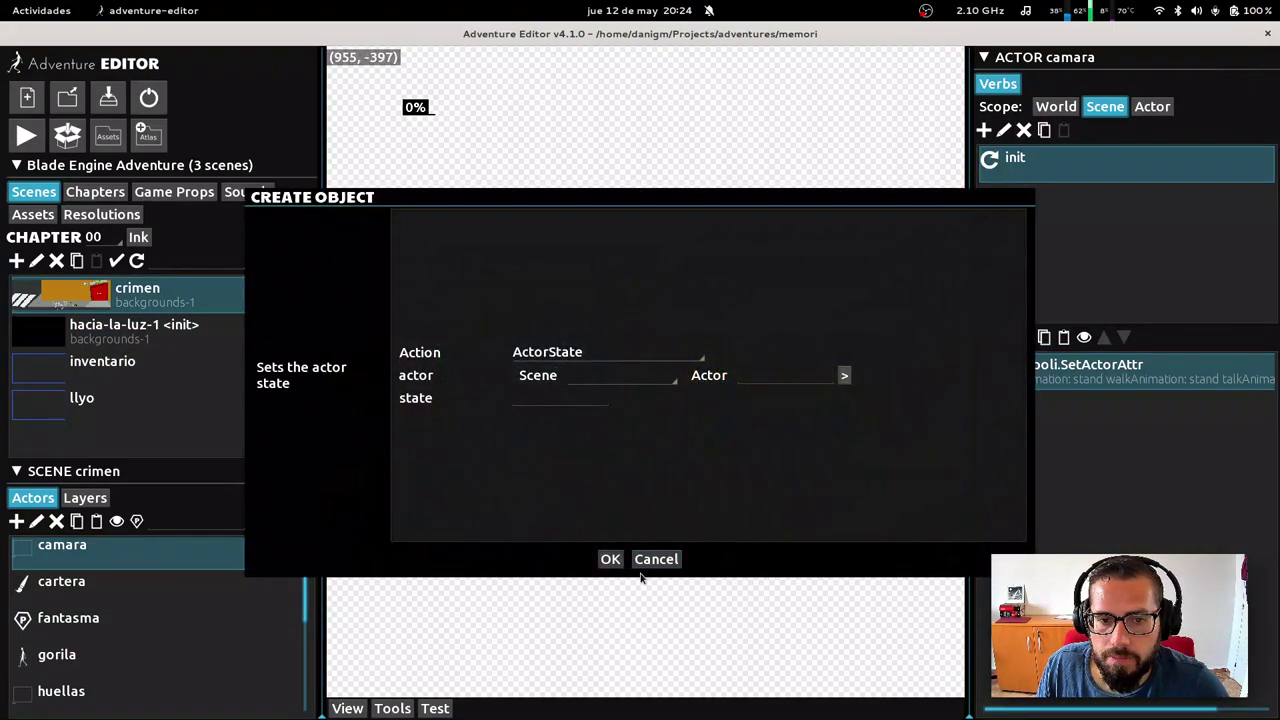
left_click(650, 562)
left_click(1063, 337)
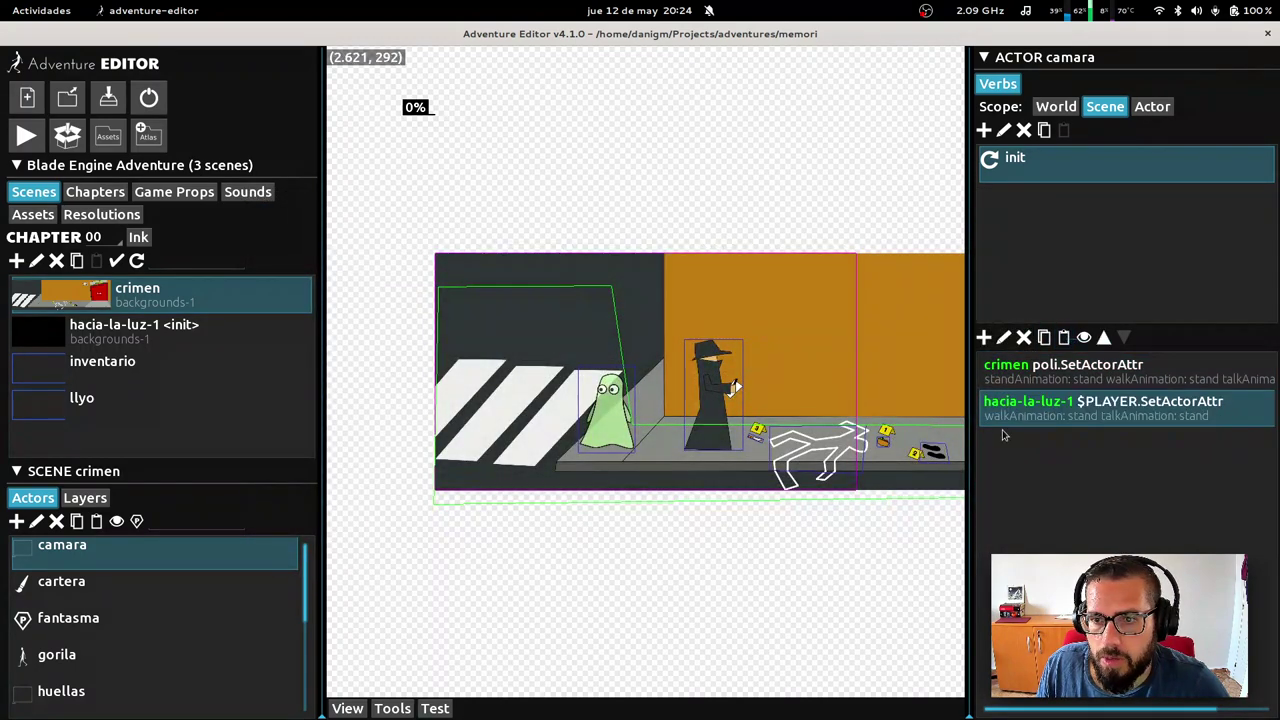
Set the target scene of the pasted $PLAYER SetActorAttr action to crimen
left_click(1004, 337)
left_click(612, 218)
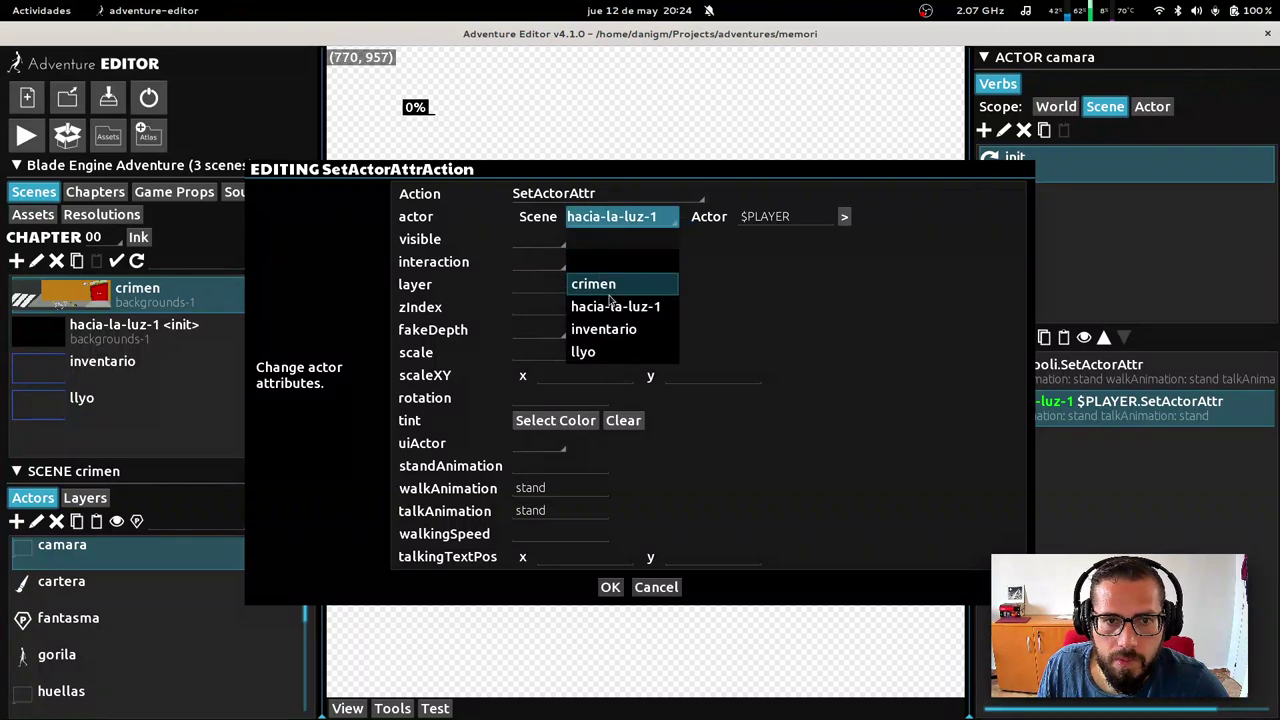
left_click(604, 286)
left_click(610, 587)
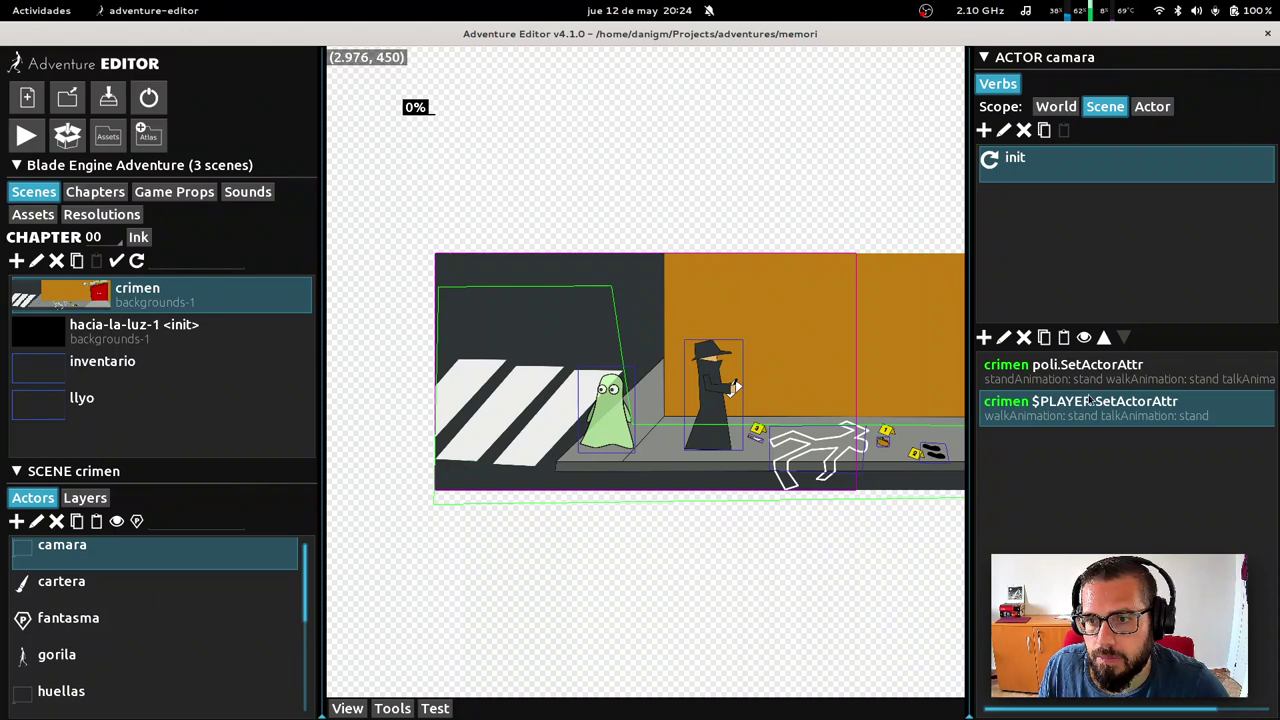
Check fantasma's animation list and verbs in the crimen scene
left_click(606, 410)
left_click(1063, 84)
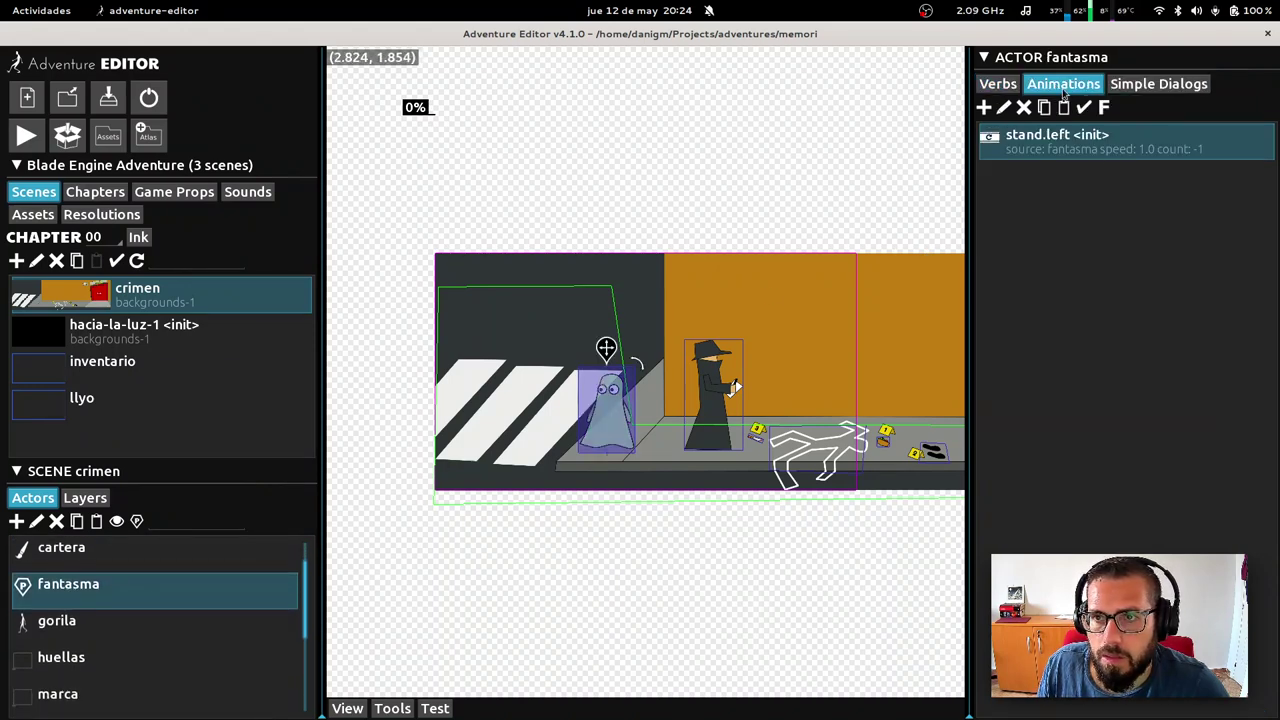
left_click(999, 84)
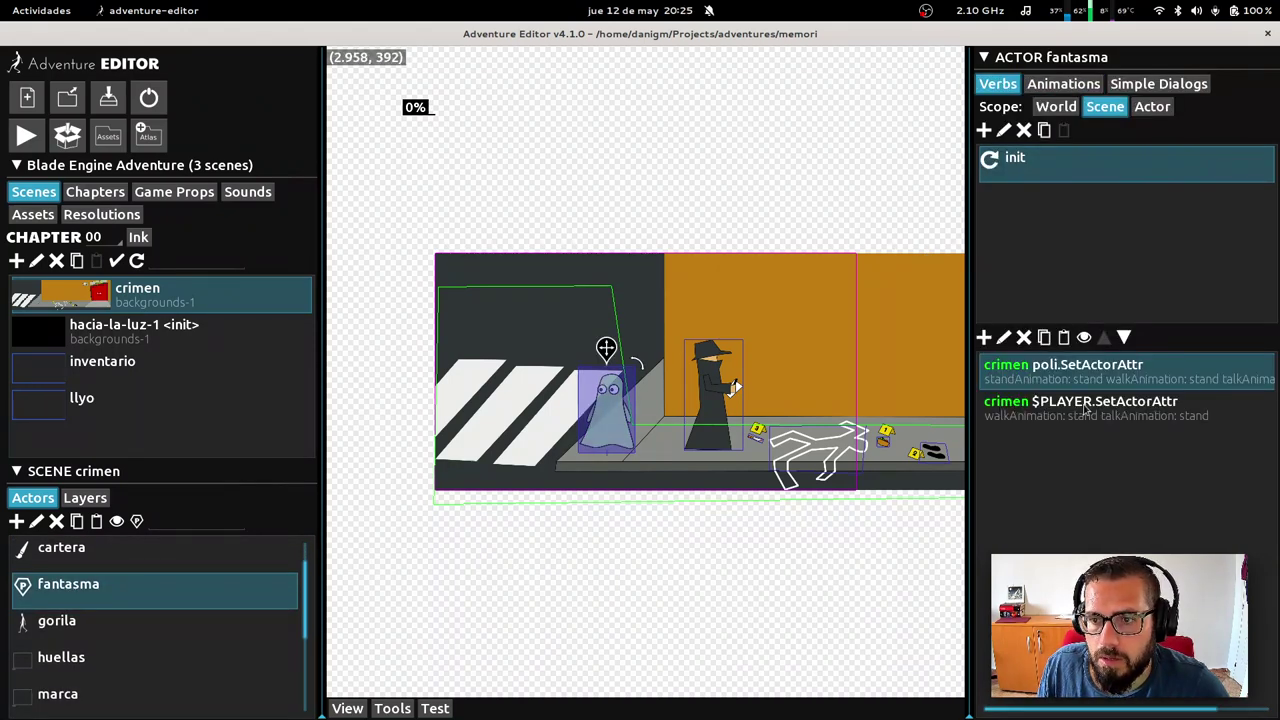
Test the crimen scene by moving fantasma and talking with poli, and close the game
left_click(435, 708)
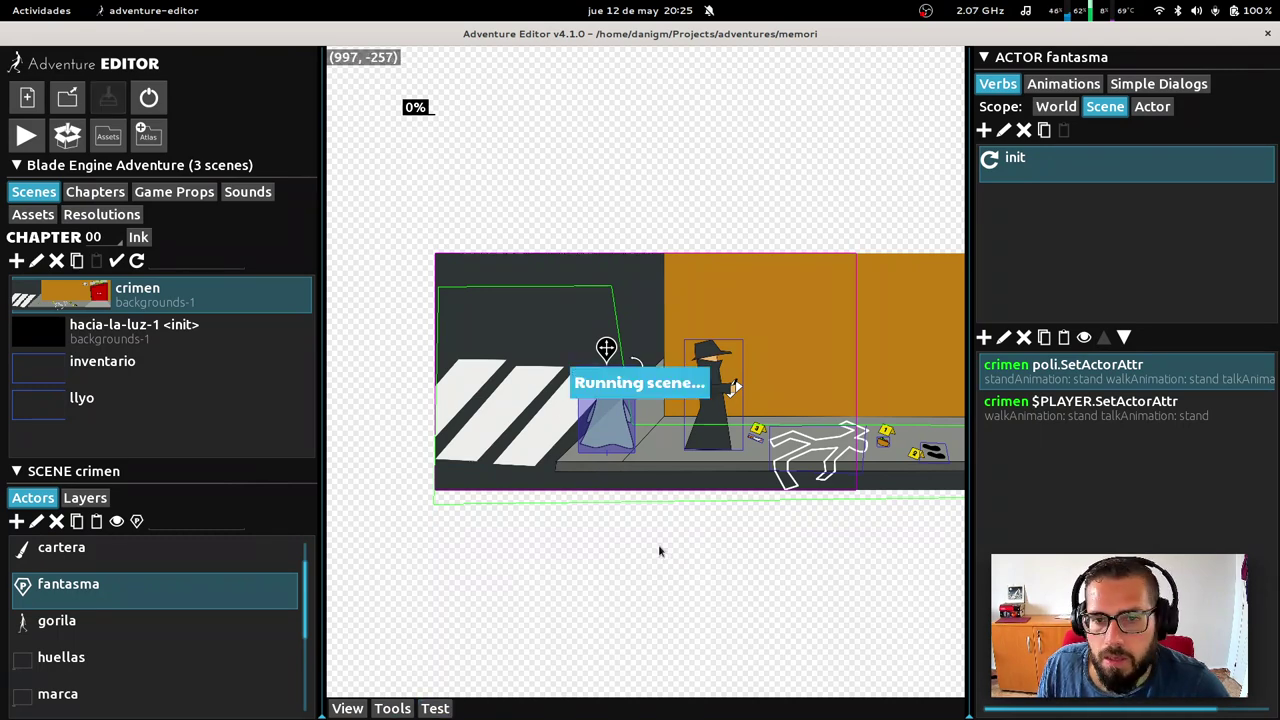
key("super")
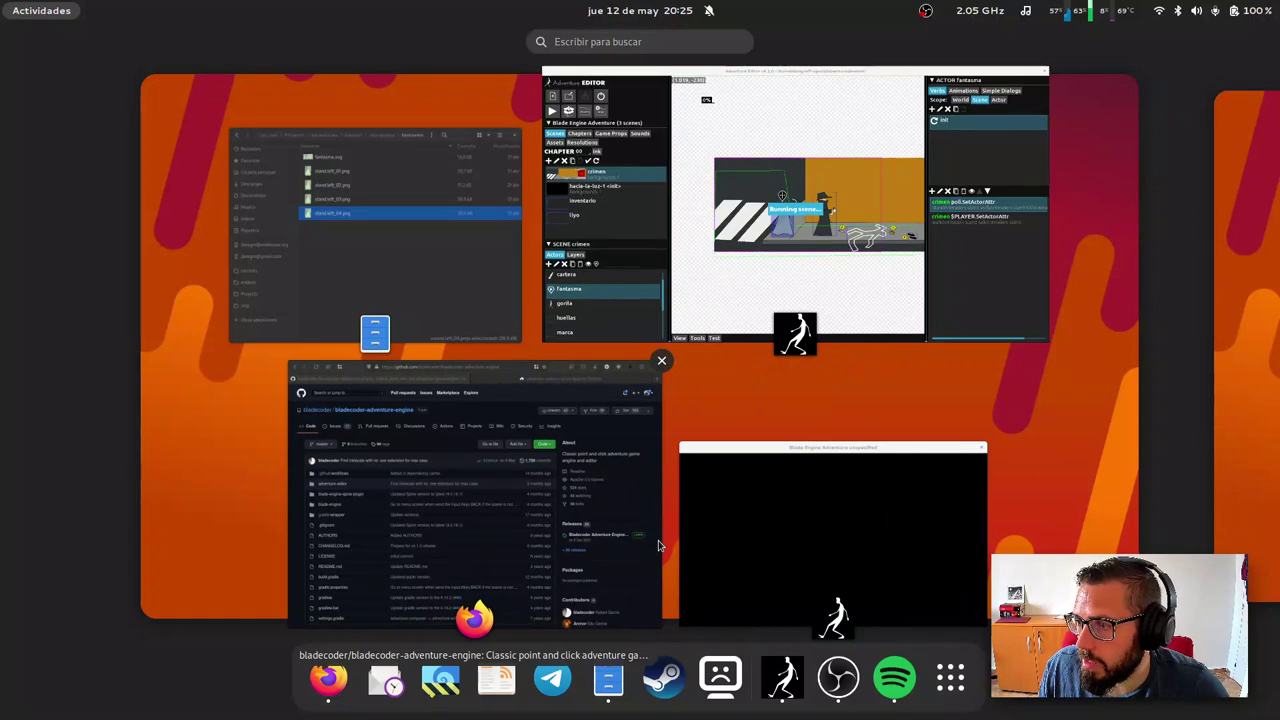
key("super")
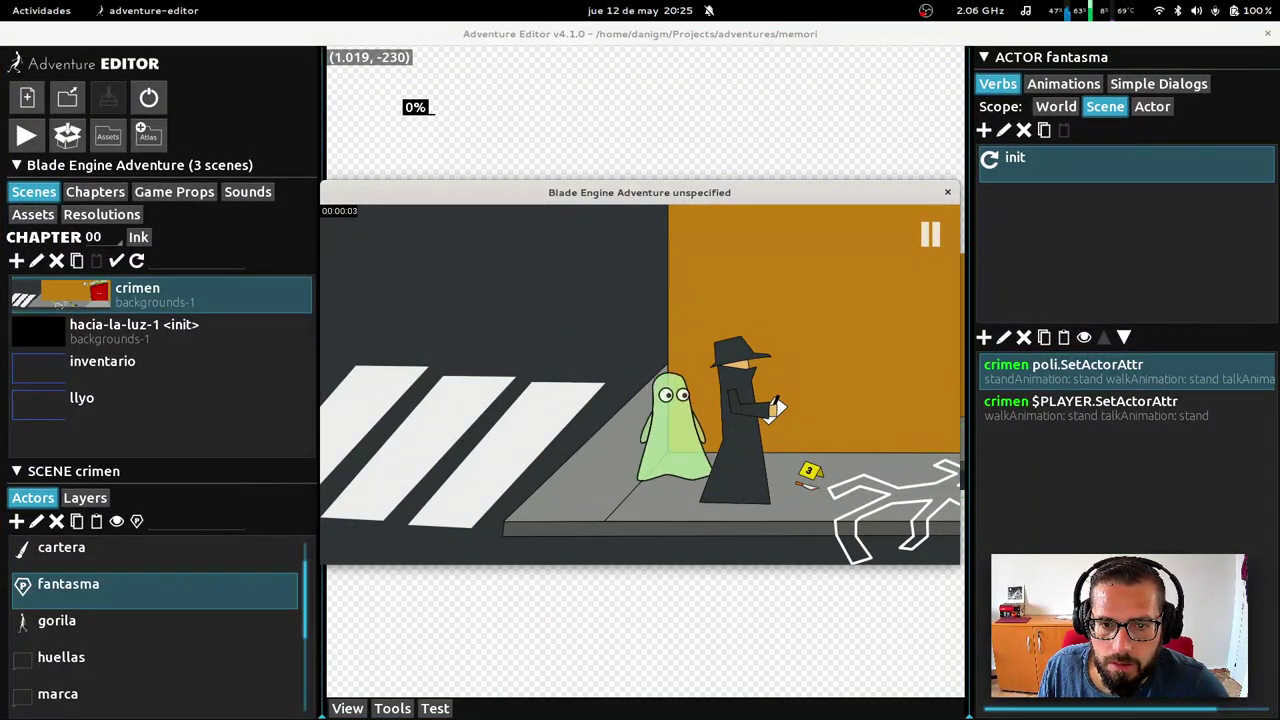
left_click(517, 520)
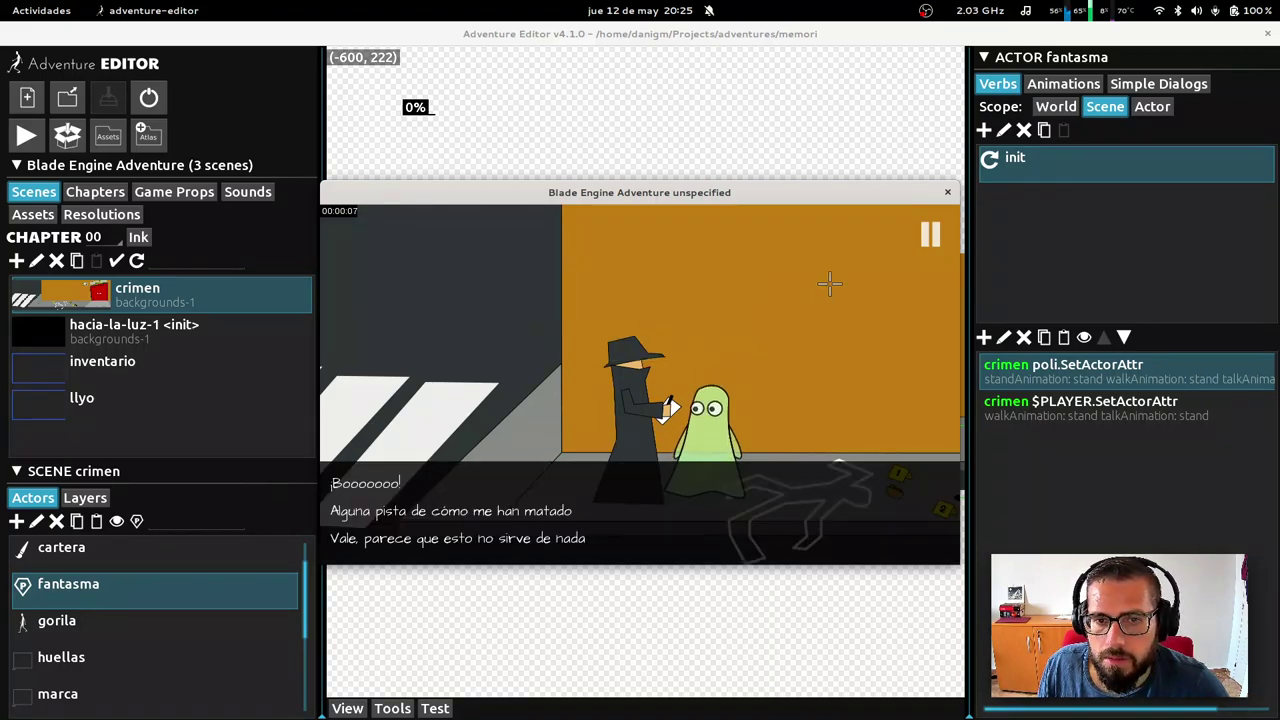
left_click(948, 192)
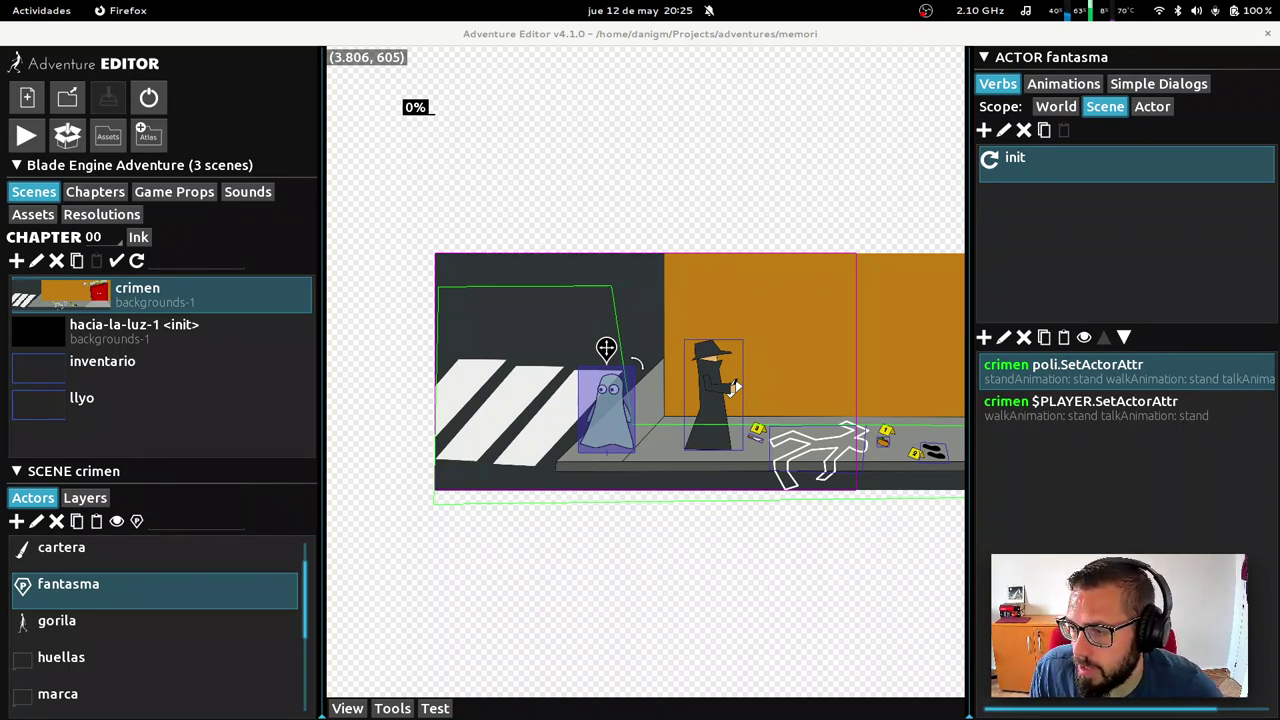
Preview fantasma.svg and stand.left_01.png from the fantasma characters folder, and close both previews
key("super")
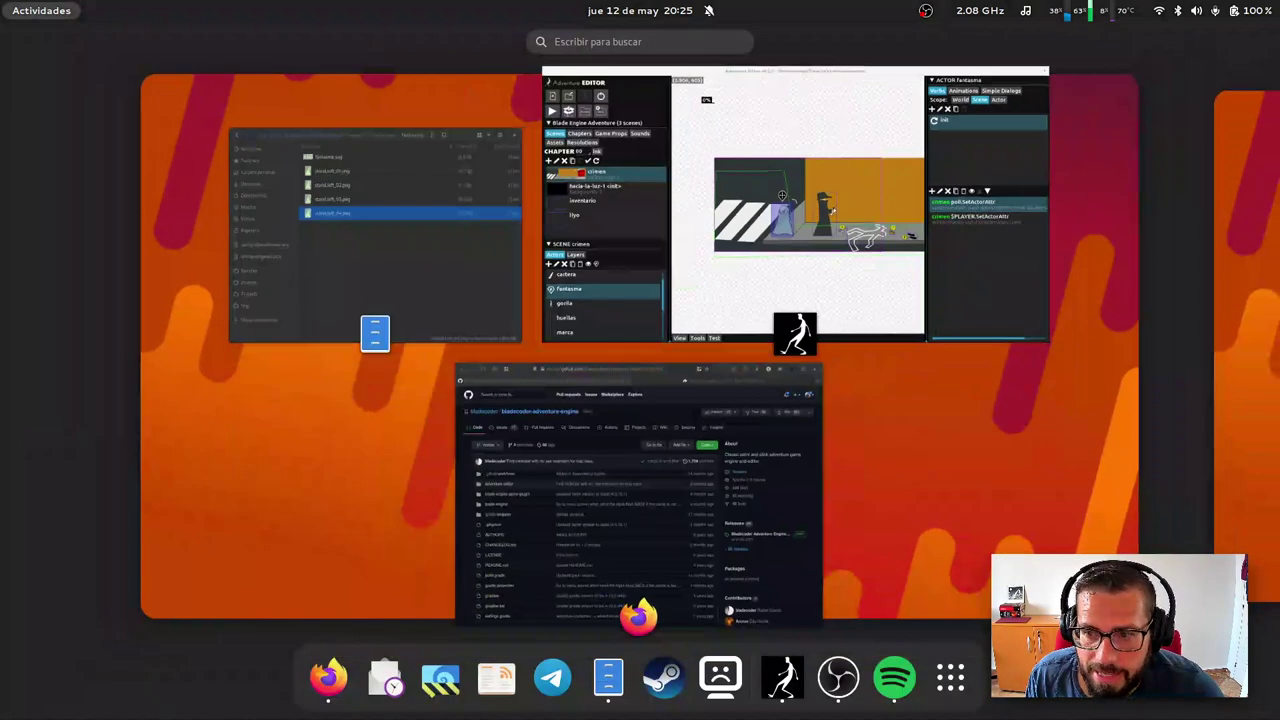
key("super")
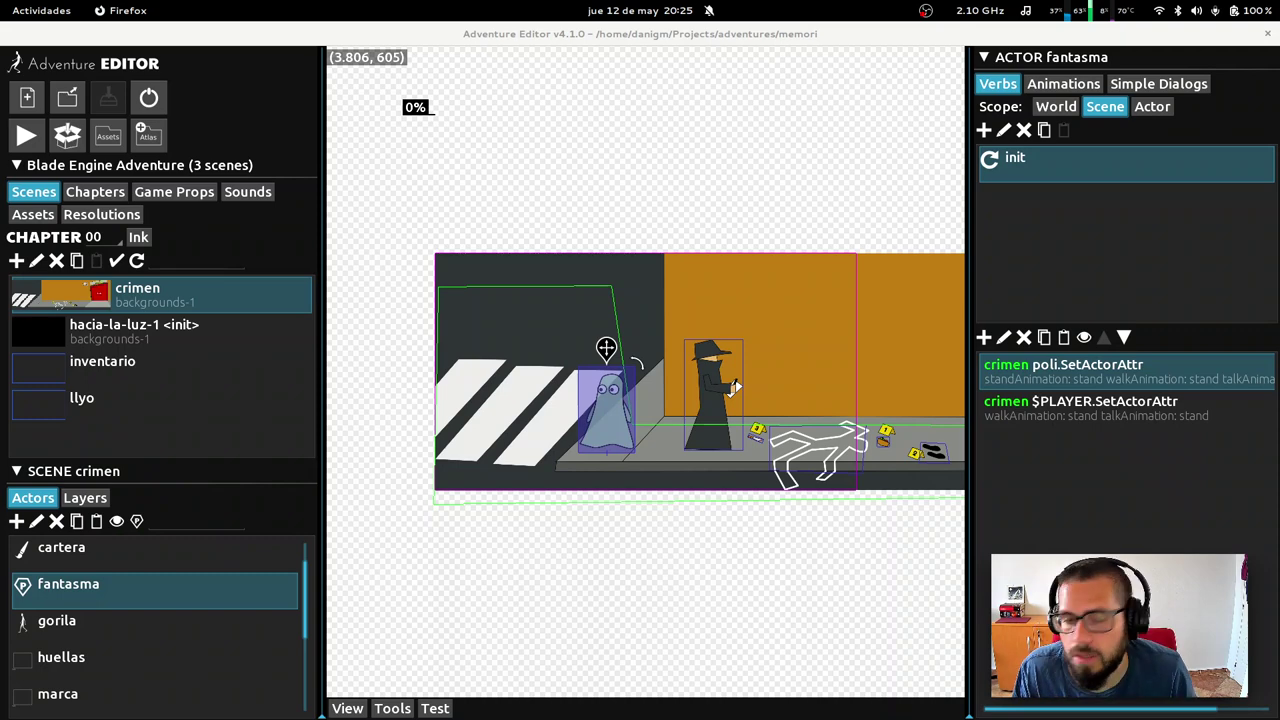
key("super")
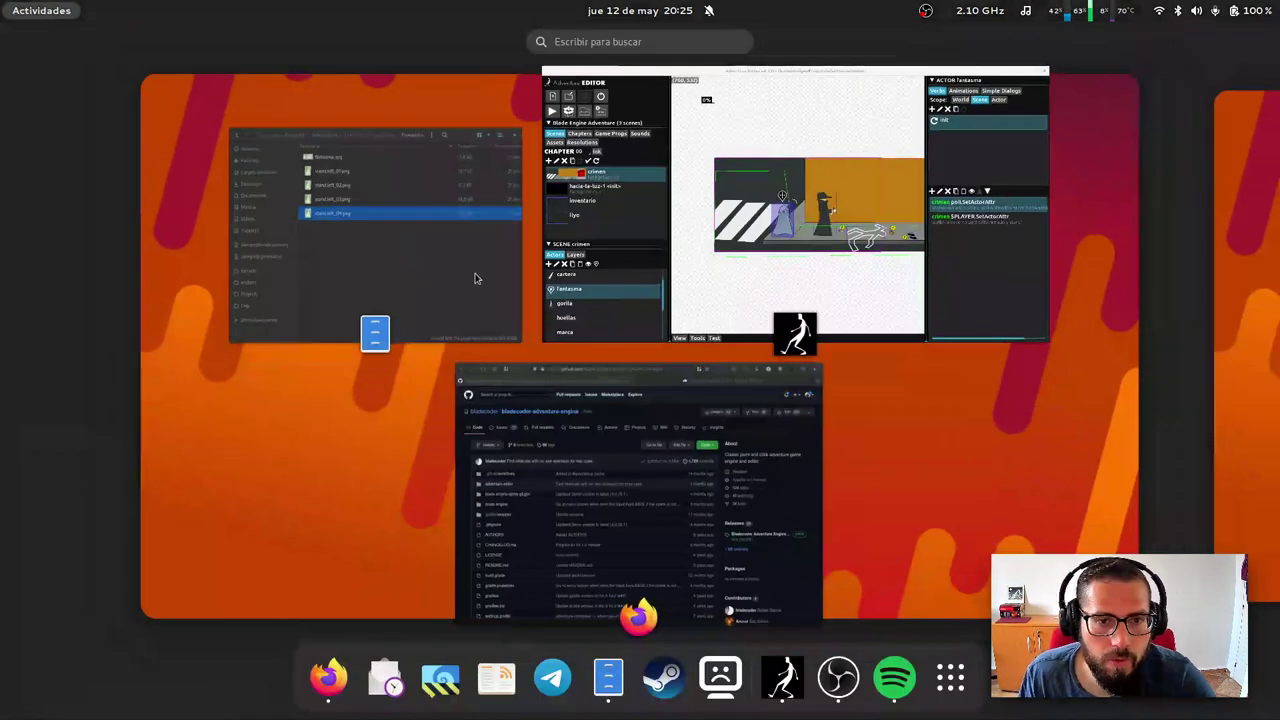
left_click(431, 297)
left_click(391, 148)
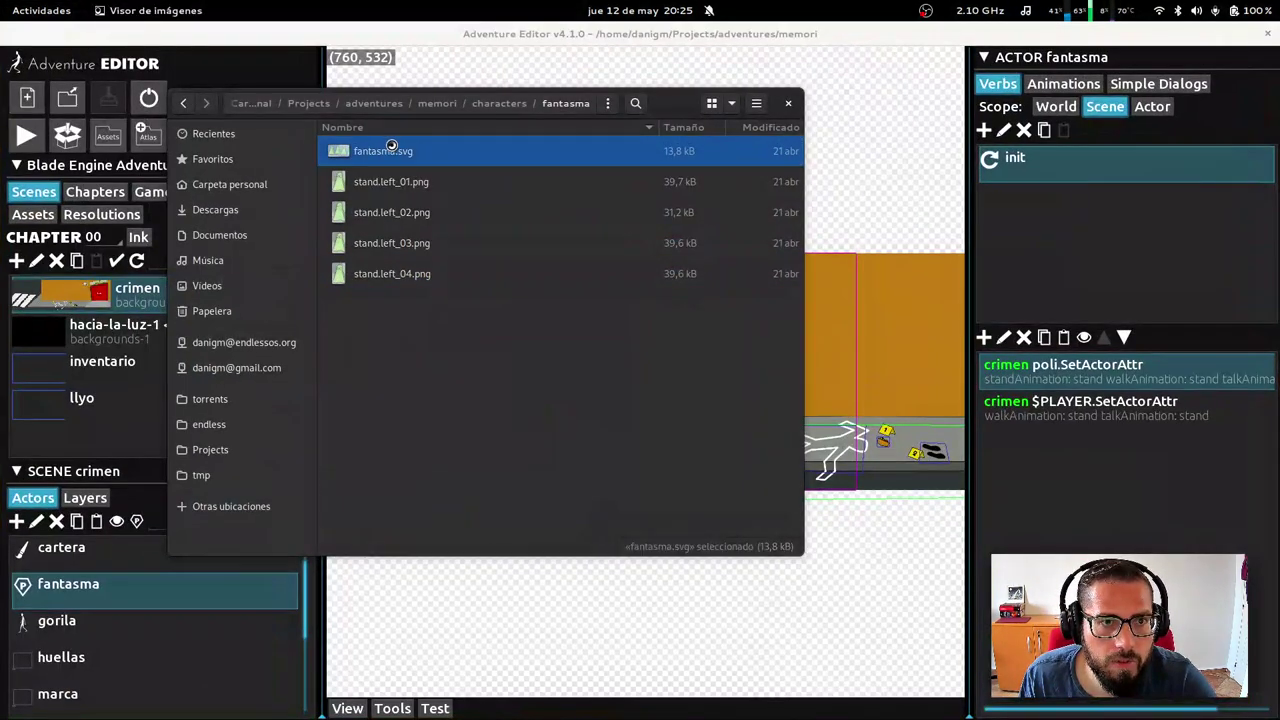
double_click(391, 150)
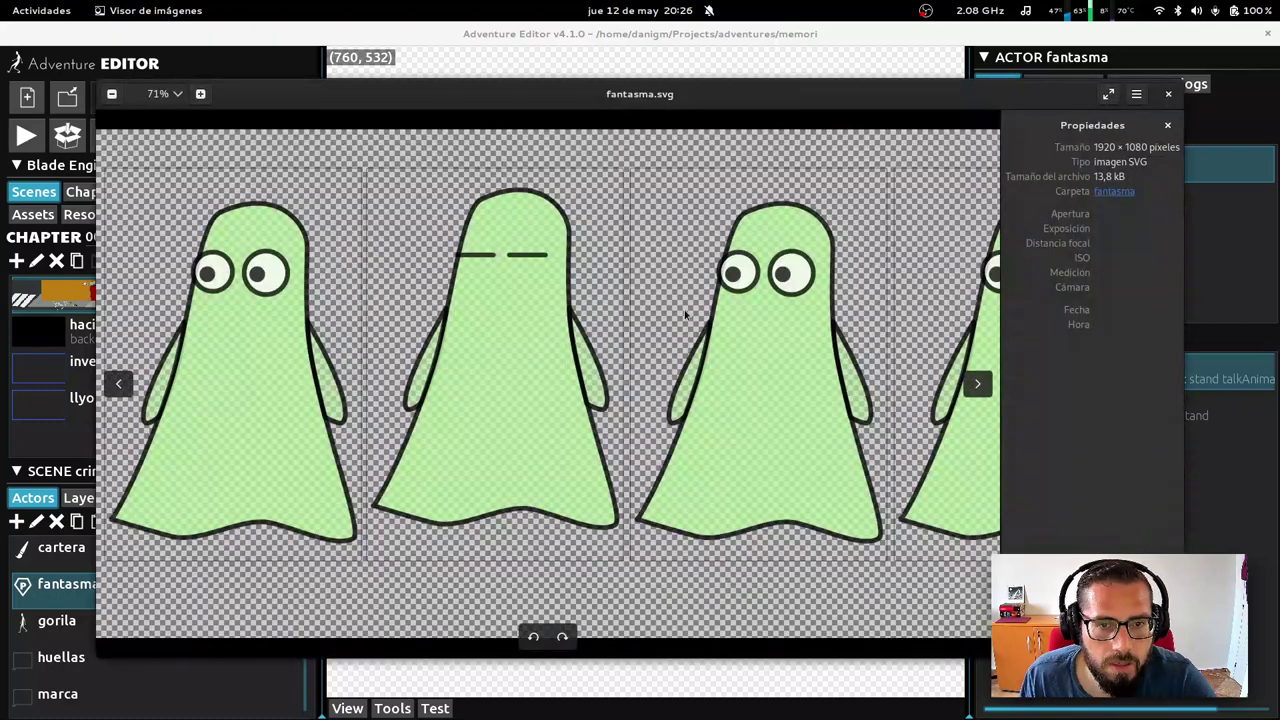
key("super")
left_click(338, 192)
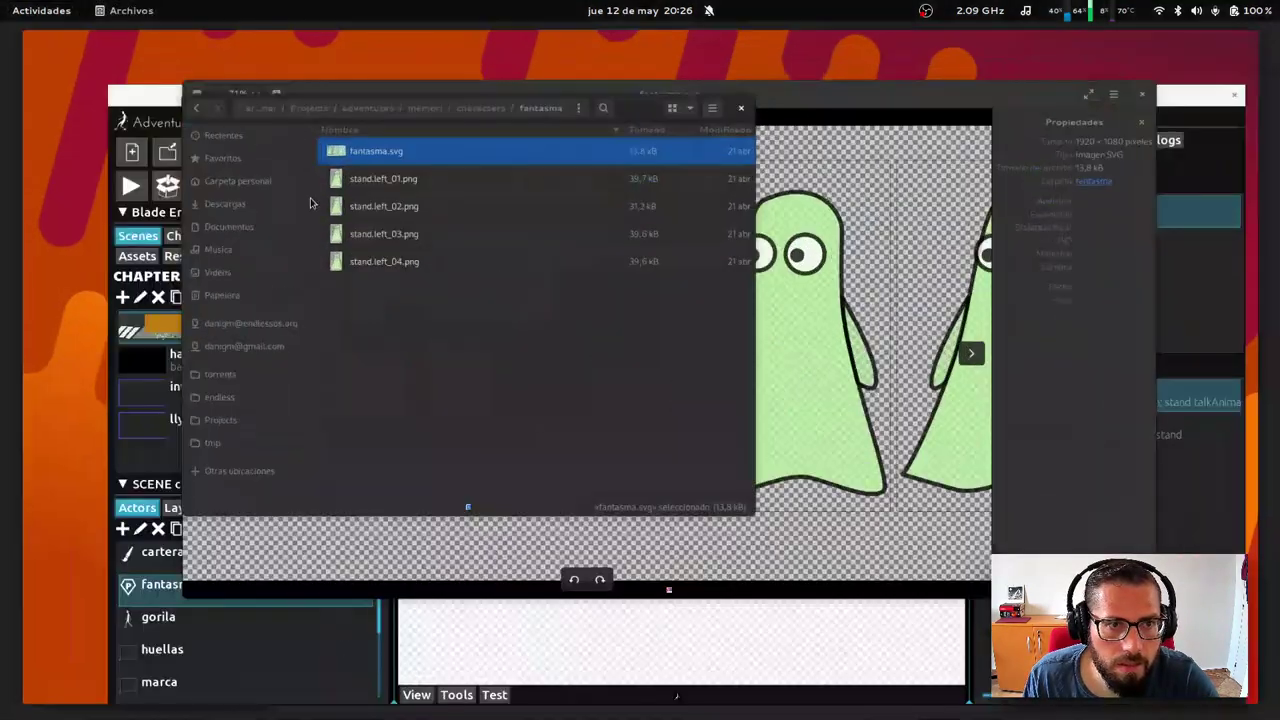
double_click(396, 183)
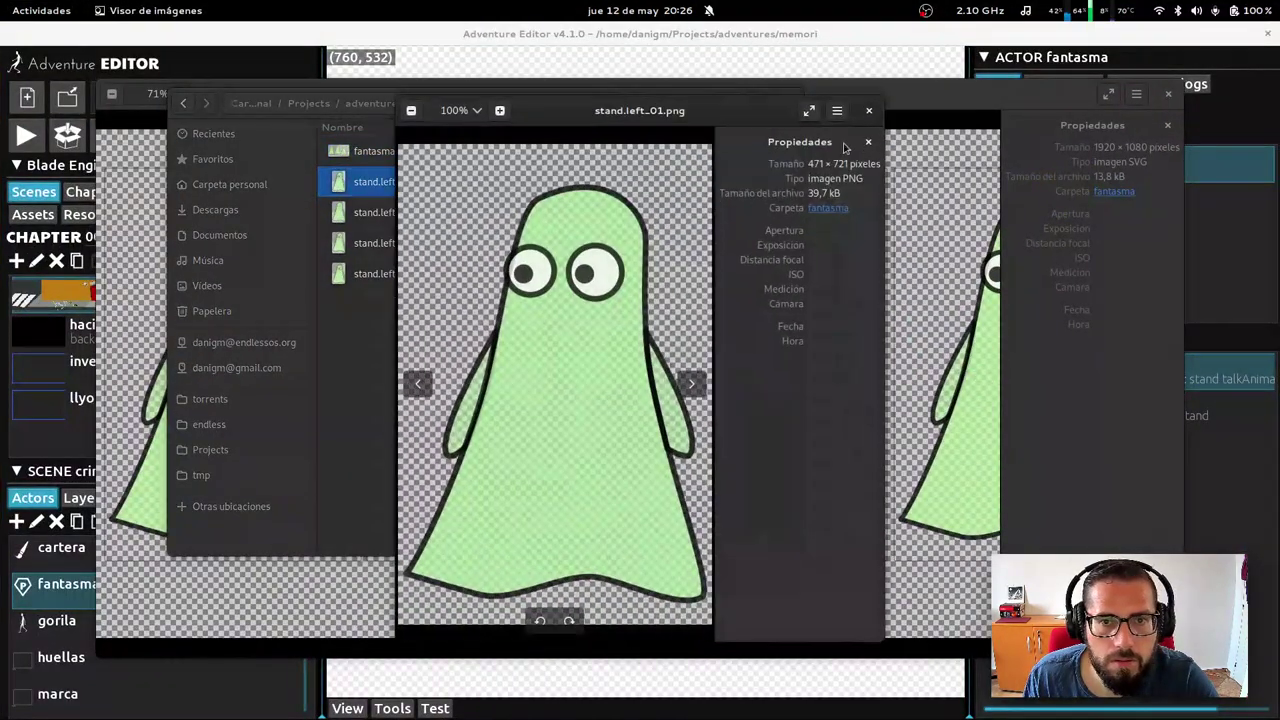
left_click(867, 112)
key("super")
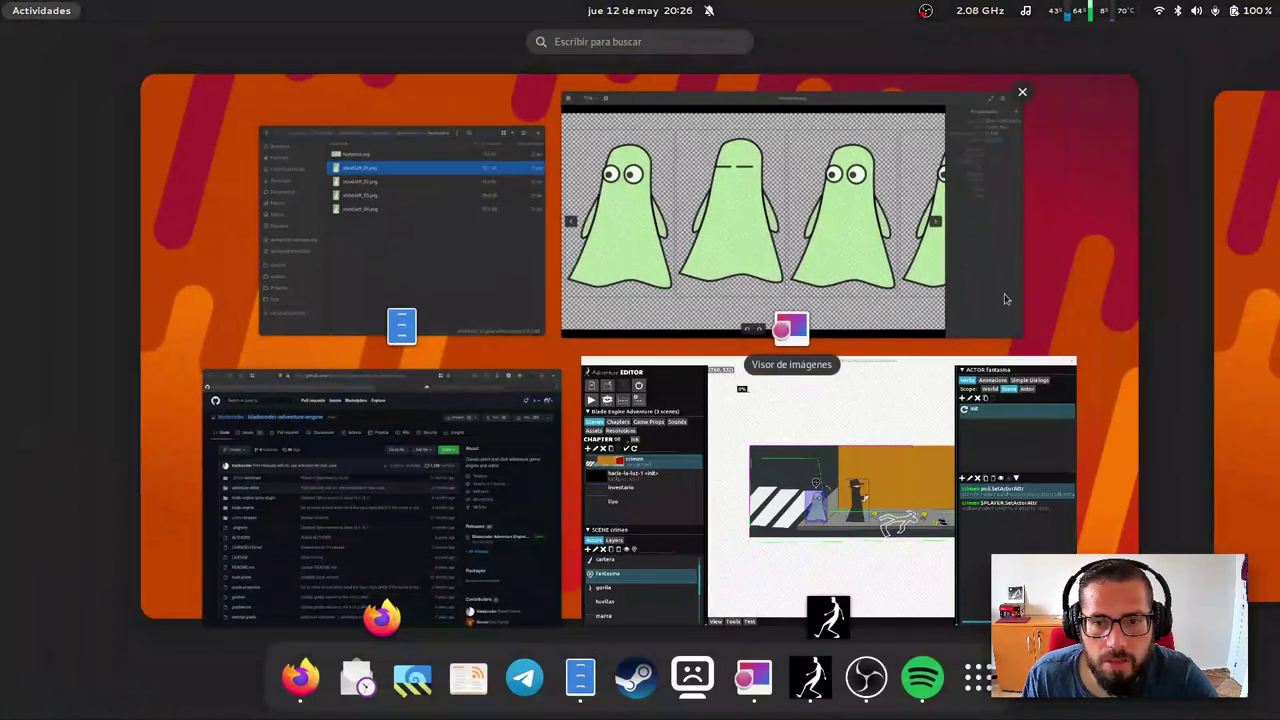
left_click(1022, 92)
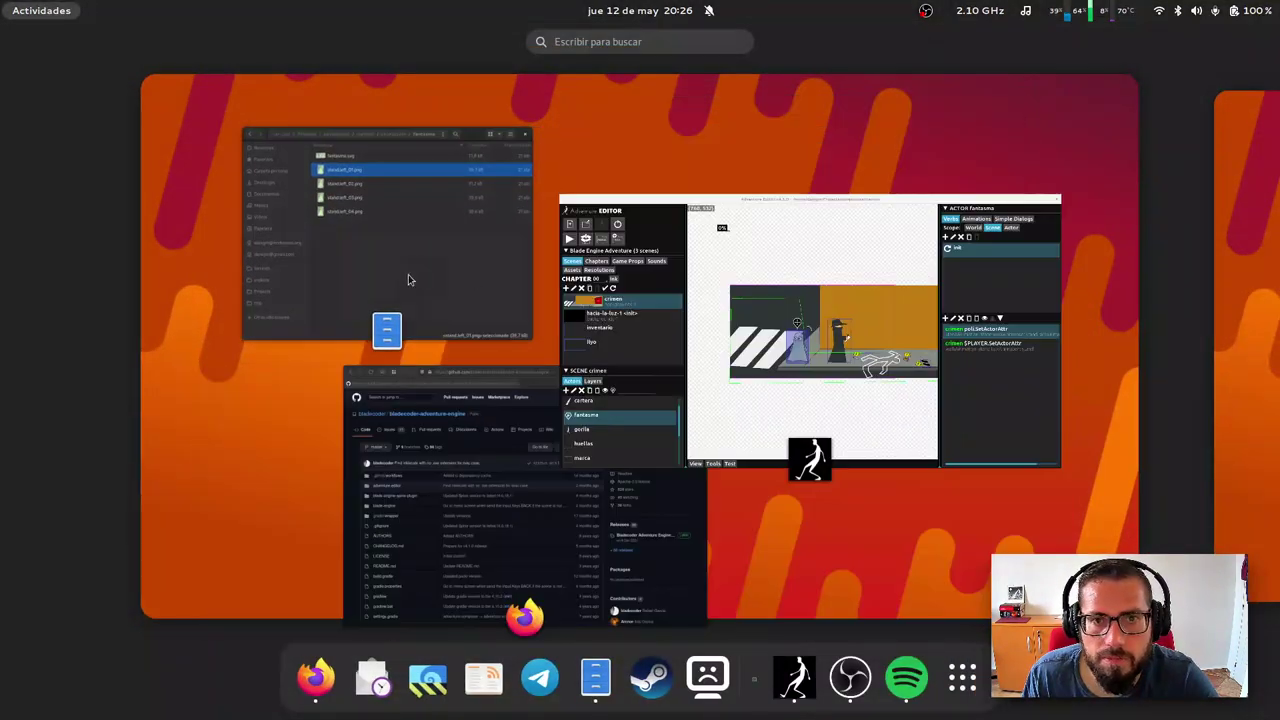
Open fantasma.svg from the file manager in Inkscape
left_click(408, 274)
right_click(368, 154)
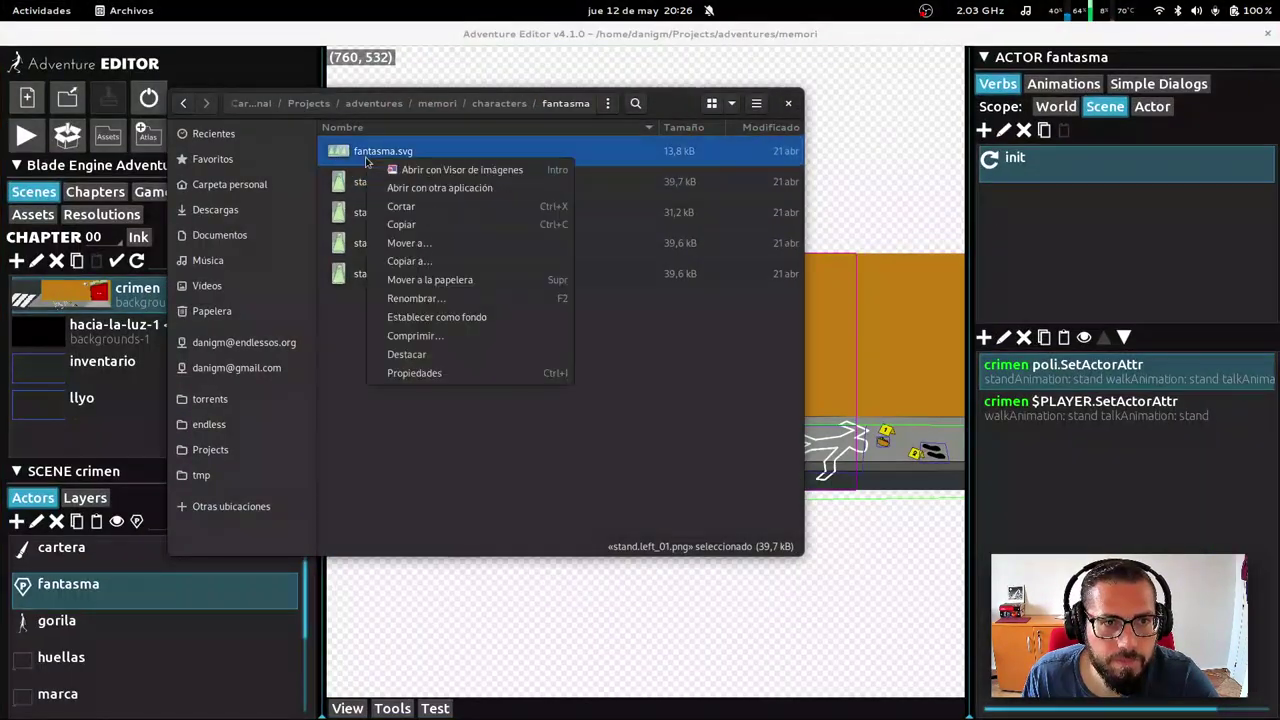
left_click(446, 188)
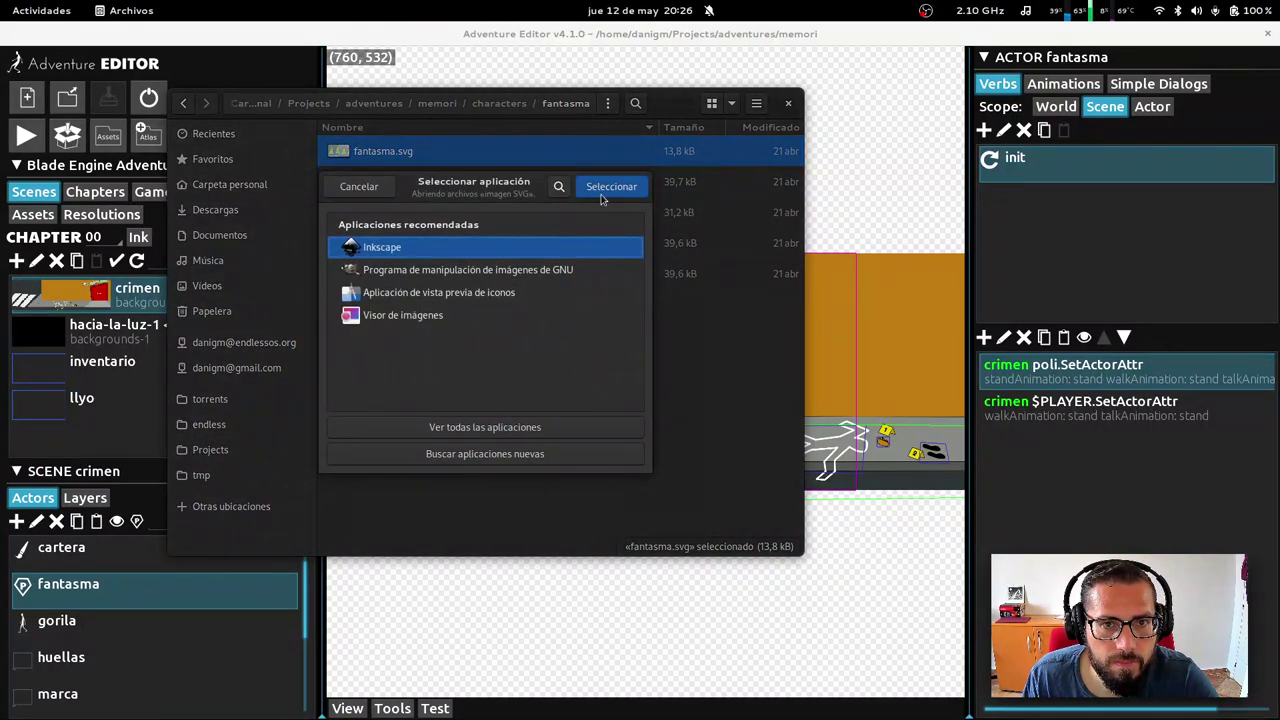
left_click(610, 187)
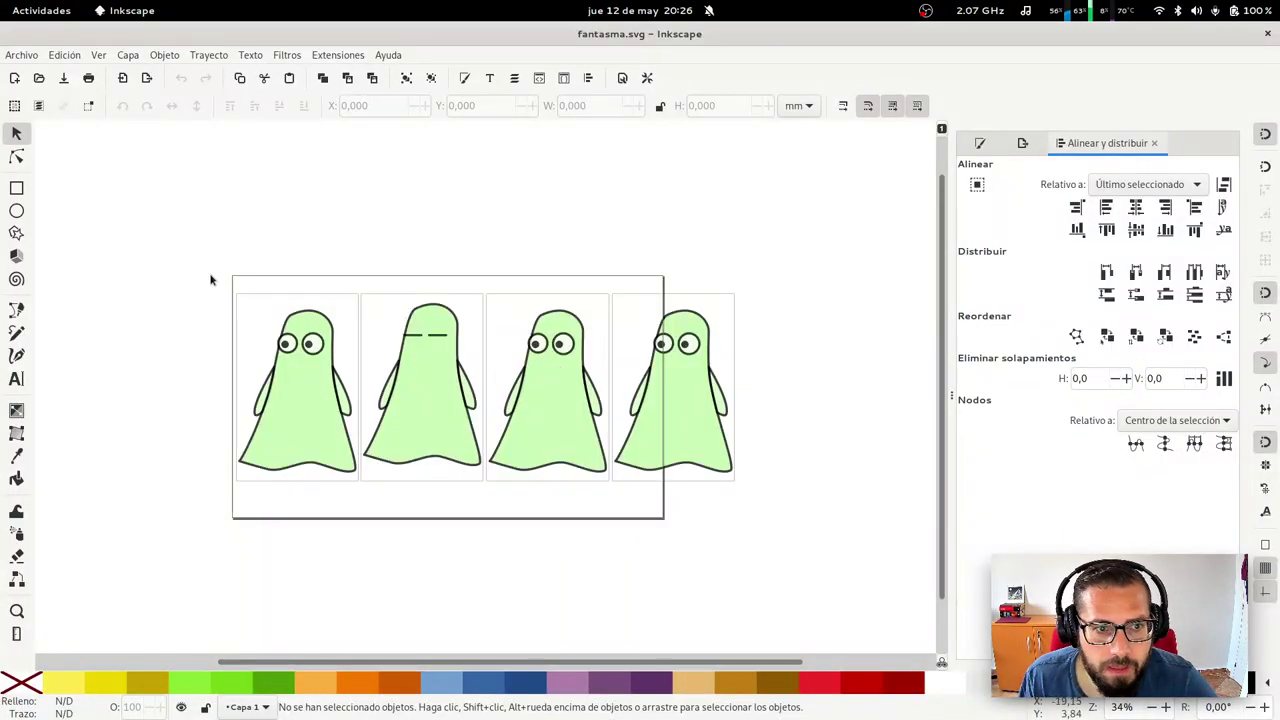
Duplicate the four ghosts with their frames and place the copies in a row directly below, at Y about 269 mm
left_click_drag(203, 270, 784, 500)
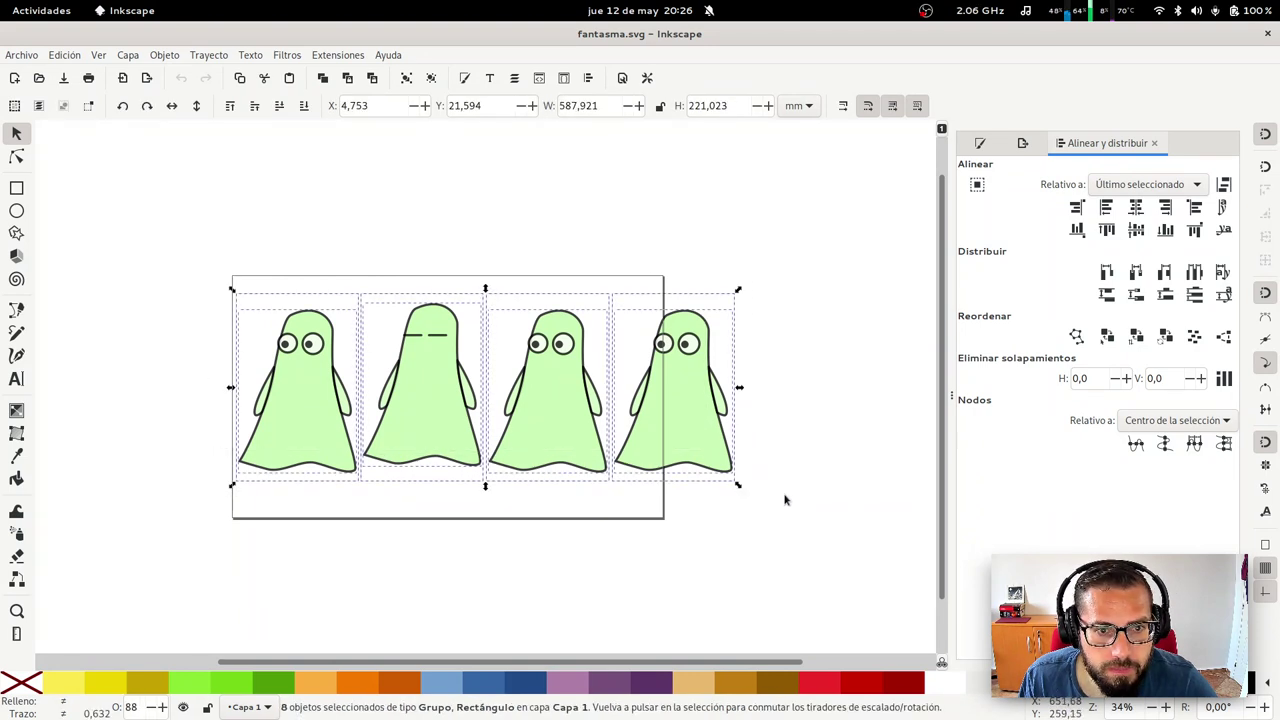
key("ctrl")
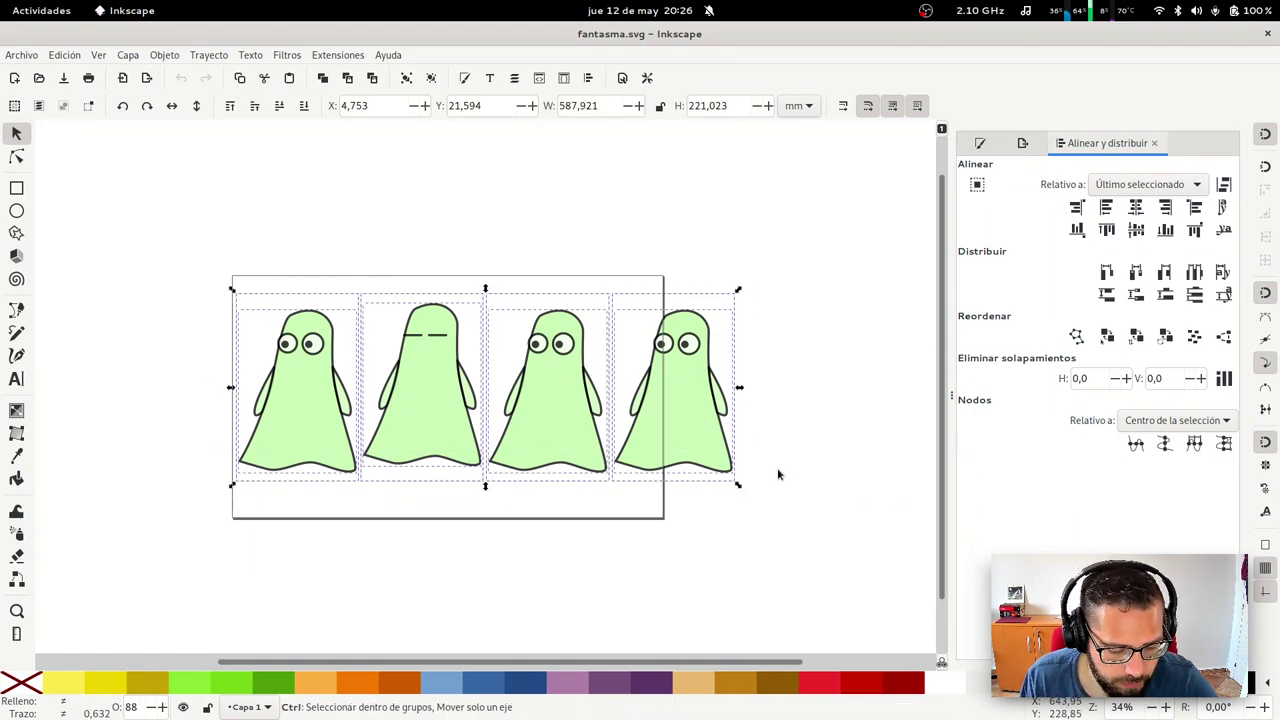
key("ctrl+d")
left_click_drag(546, 389, 531, 609, "ctrl")
key("space")
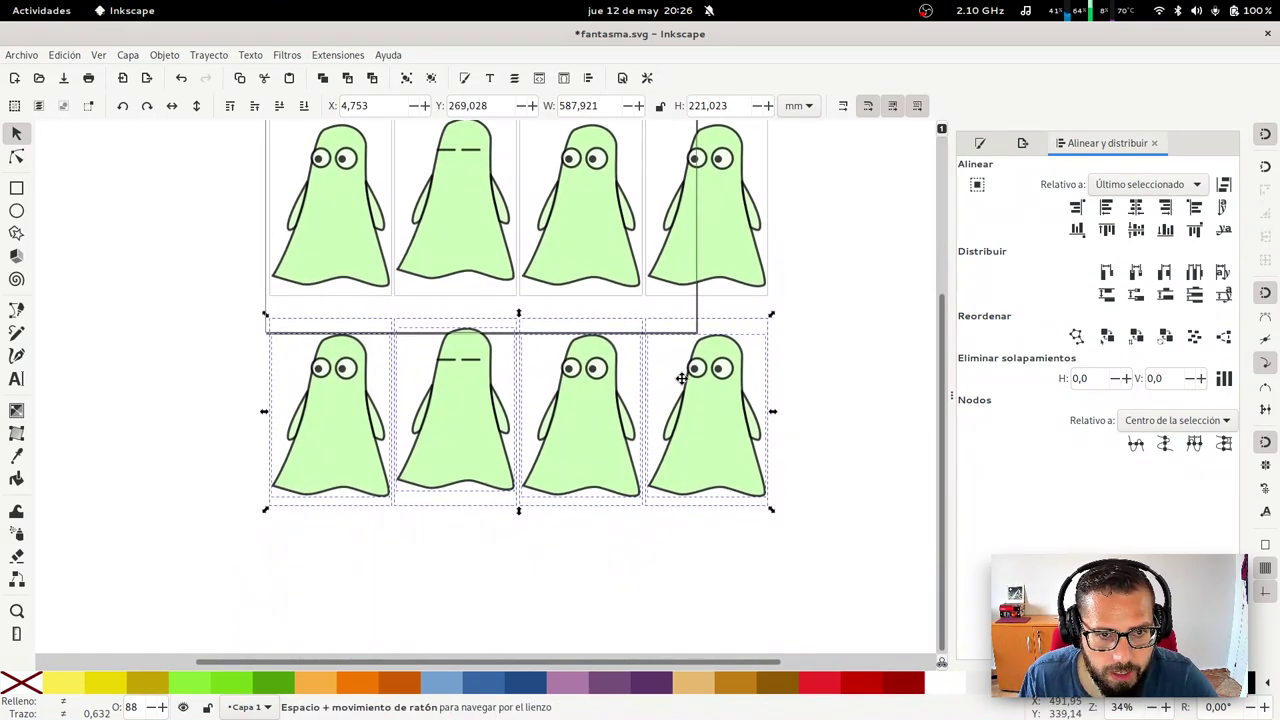
Ungroup the copied ghosts in the lower row
left_click(392, 398)
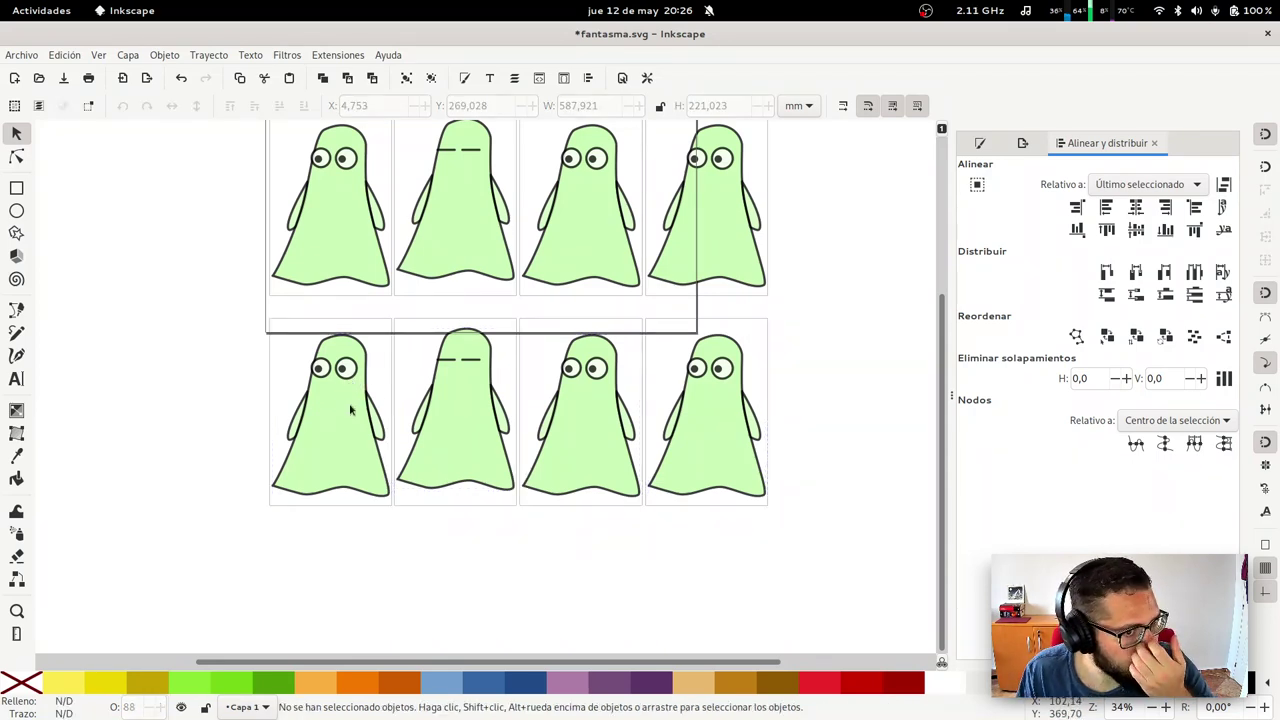
left_click(295, 424)
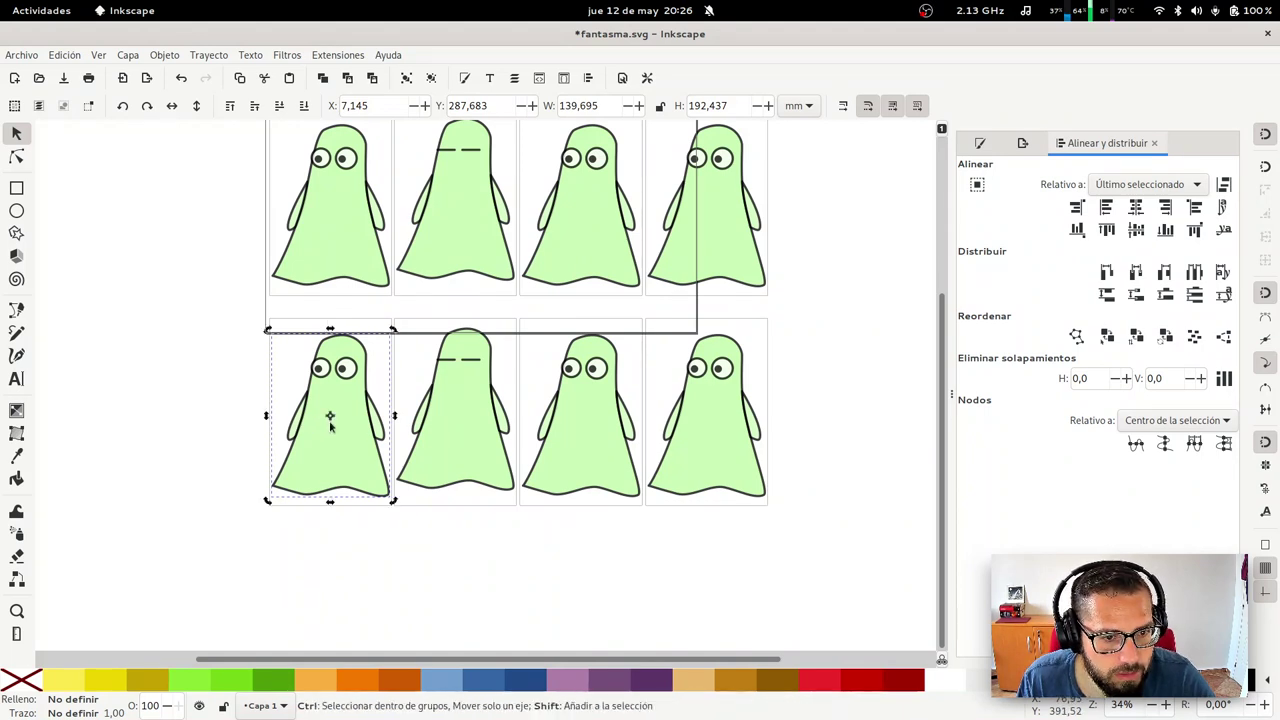
left_click(455, 434)
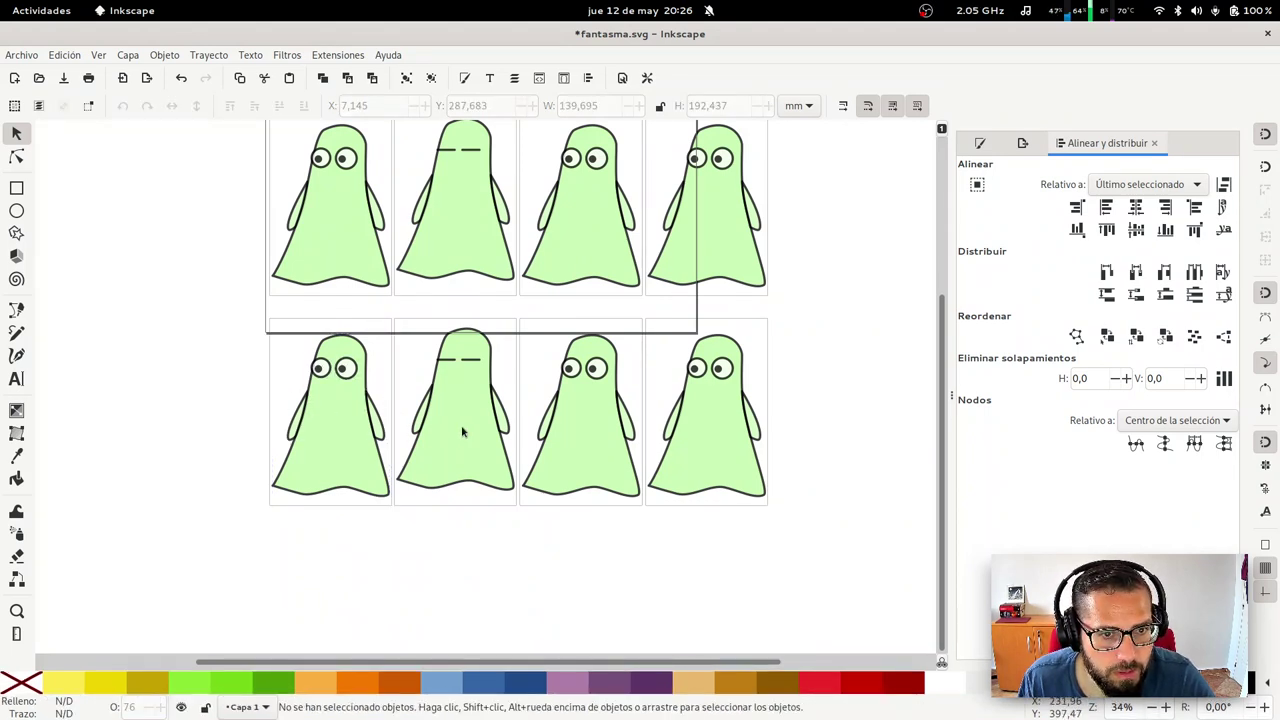
left_click(715, 414)
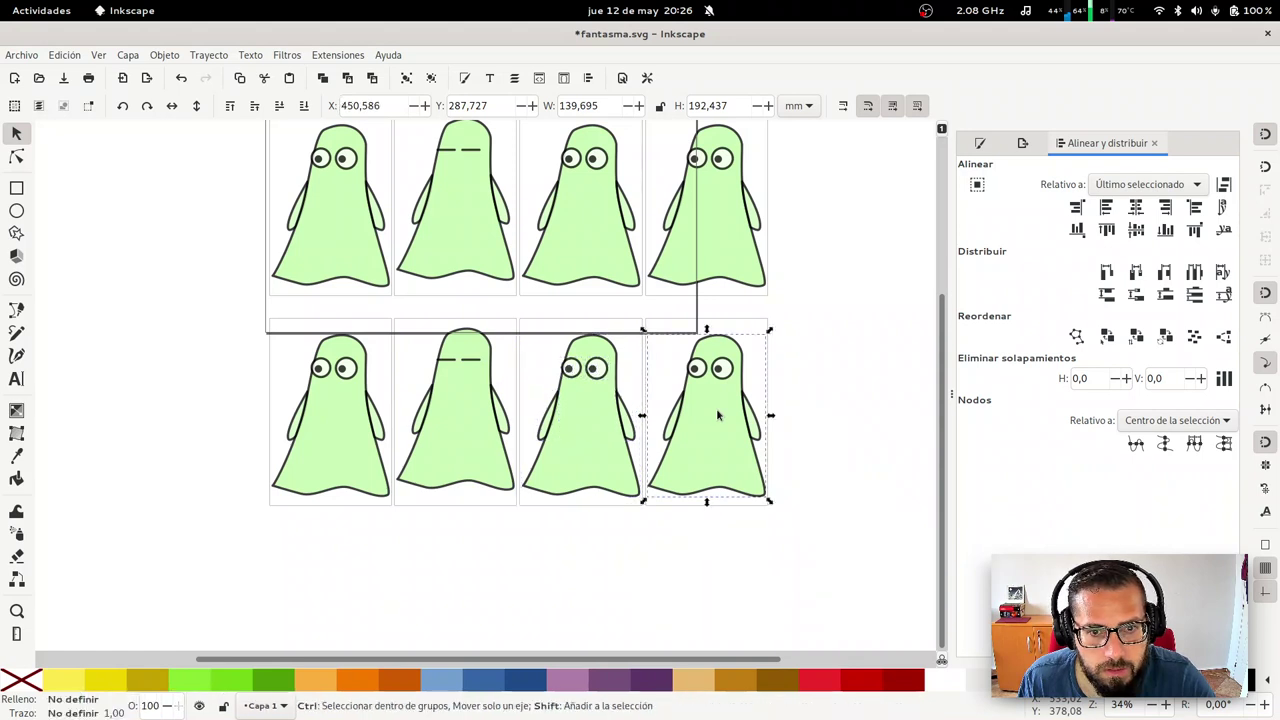
key("Escape")
left_click(291, 434)
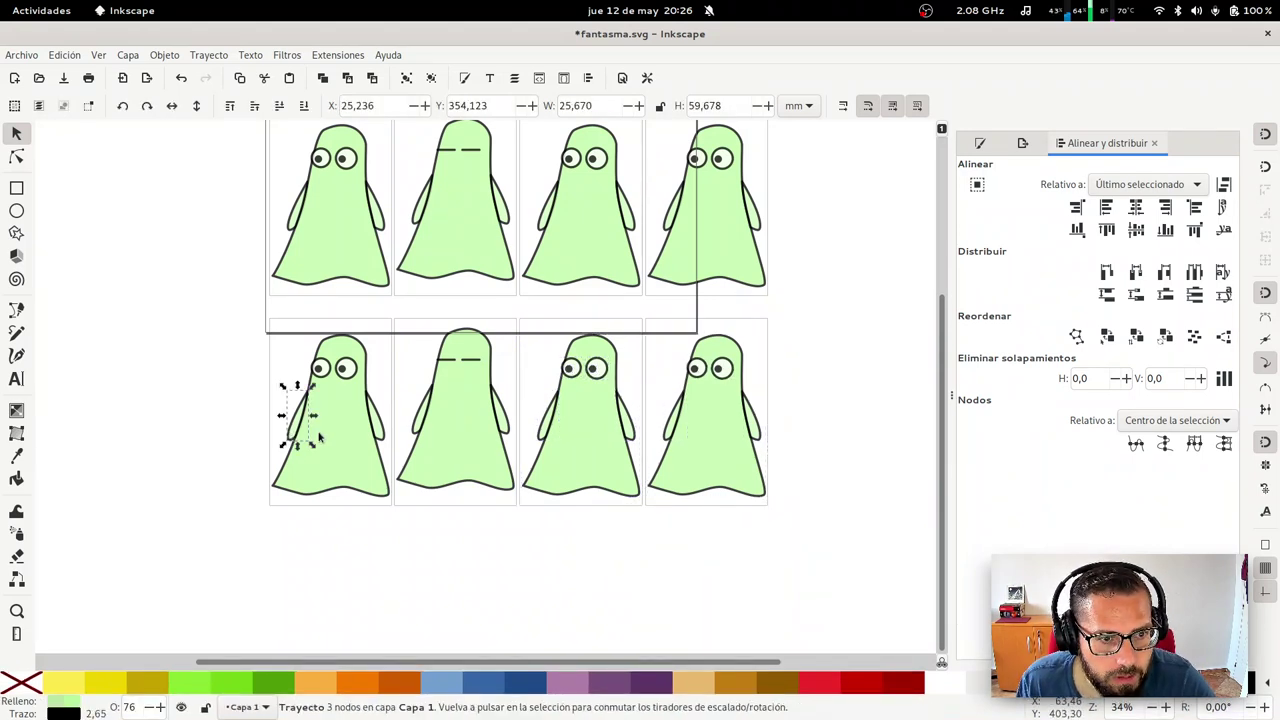
left_click(421, 423)
left_click(421, 424)
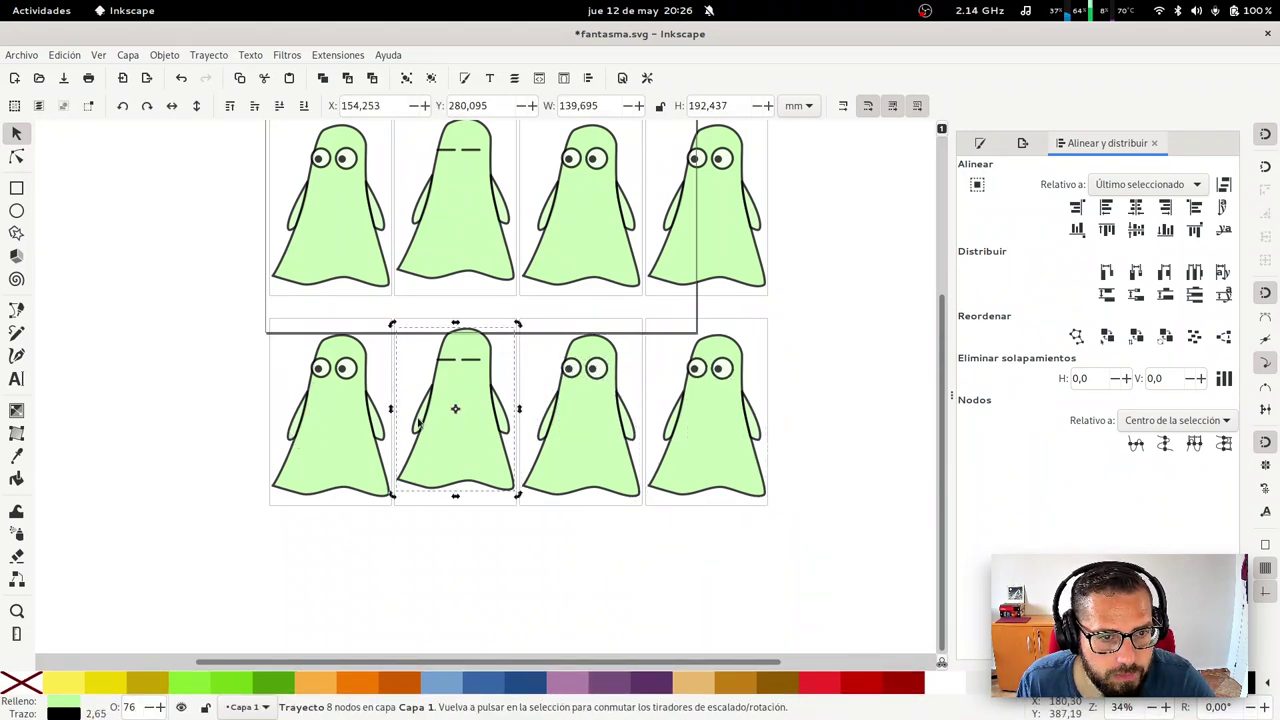
key("ctrl+shift+g")
double_click(421, 424)
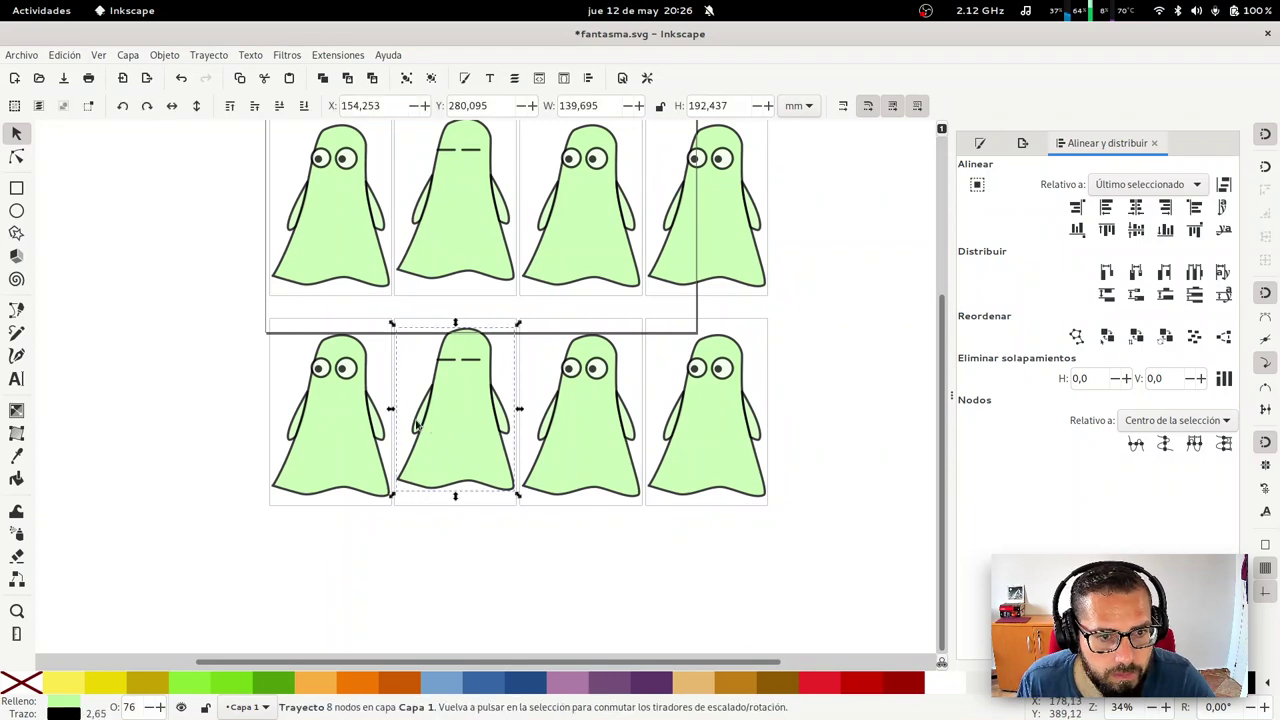
left_click(421, 430)
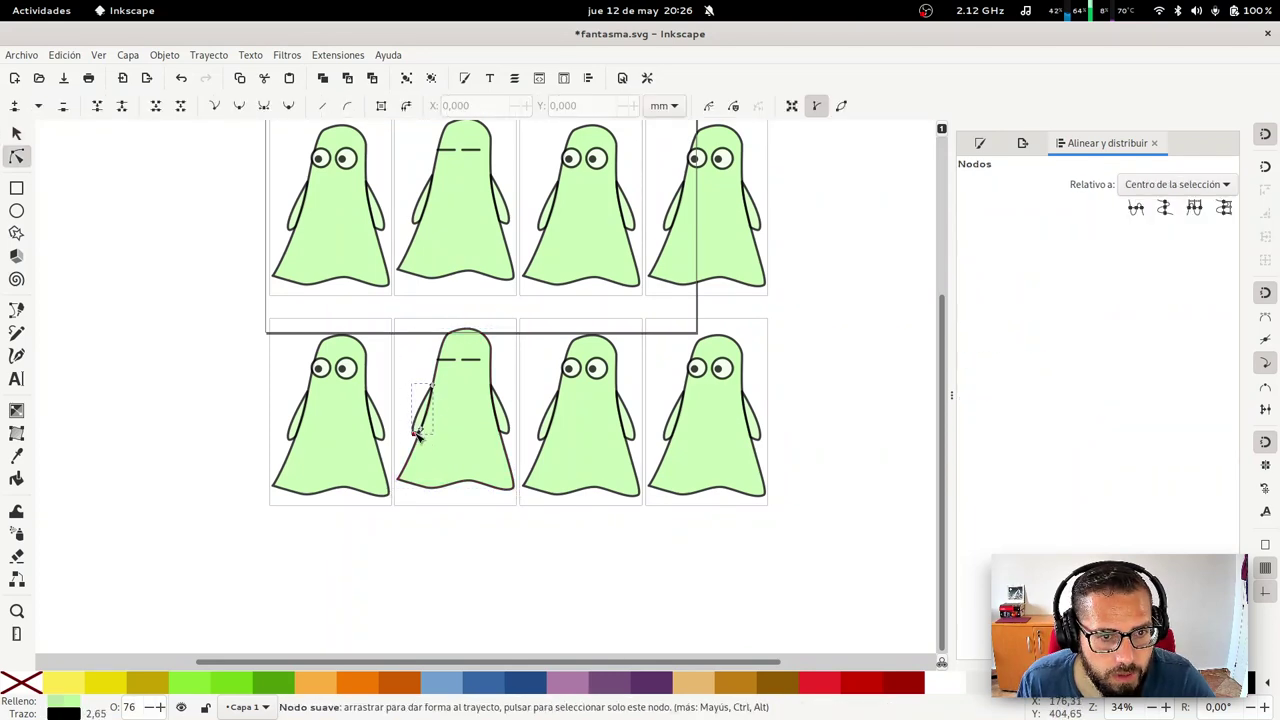
left_click_drag(421, 431, 398, 409)
key("Escape")
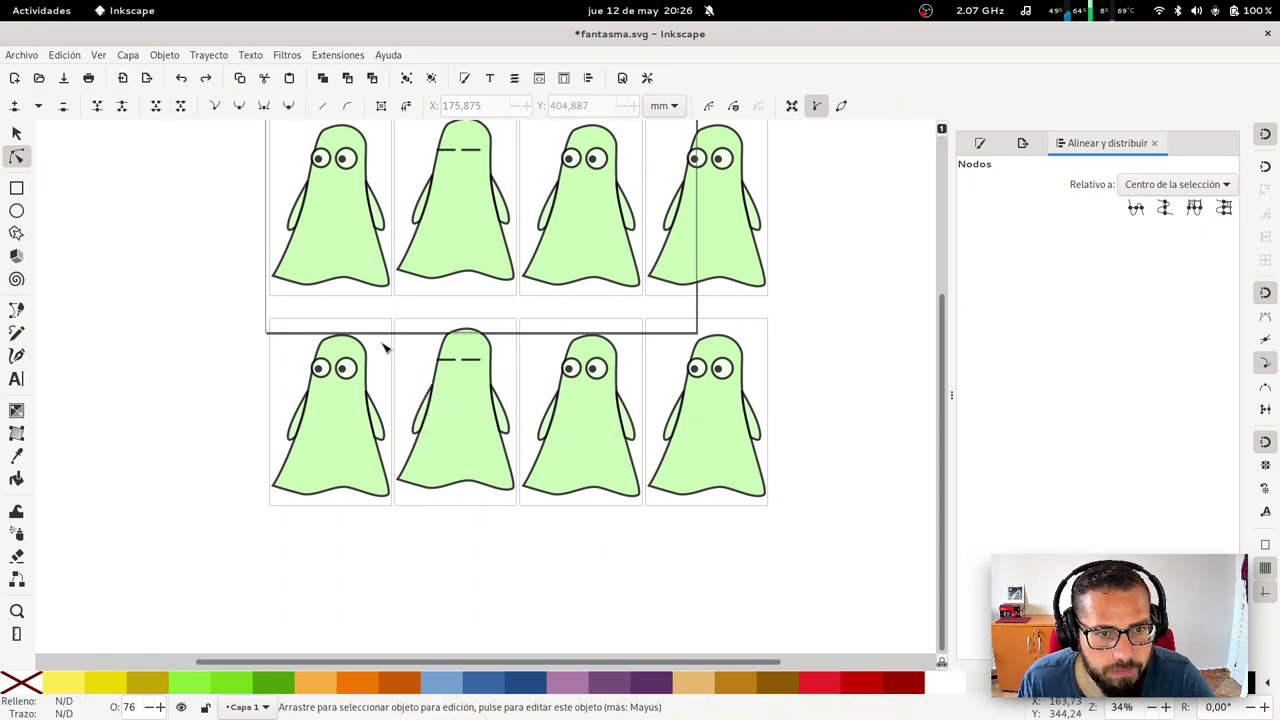
Try to raise the left arm of the second ghost in the lower row by rotating and moving it, and undo both changes
key("z")
left_click_drag(372, 341, 534, 478)
key("s")
left_click(363, 422)
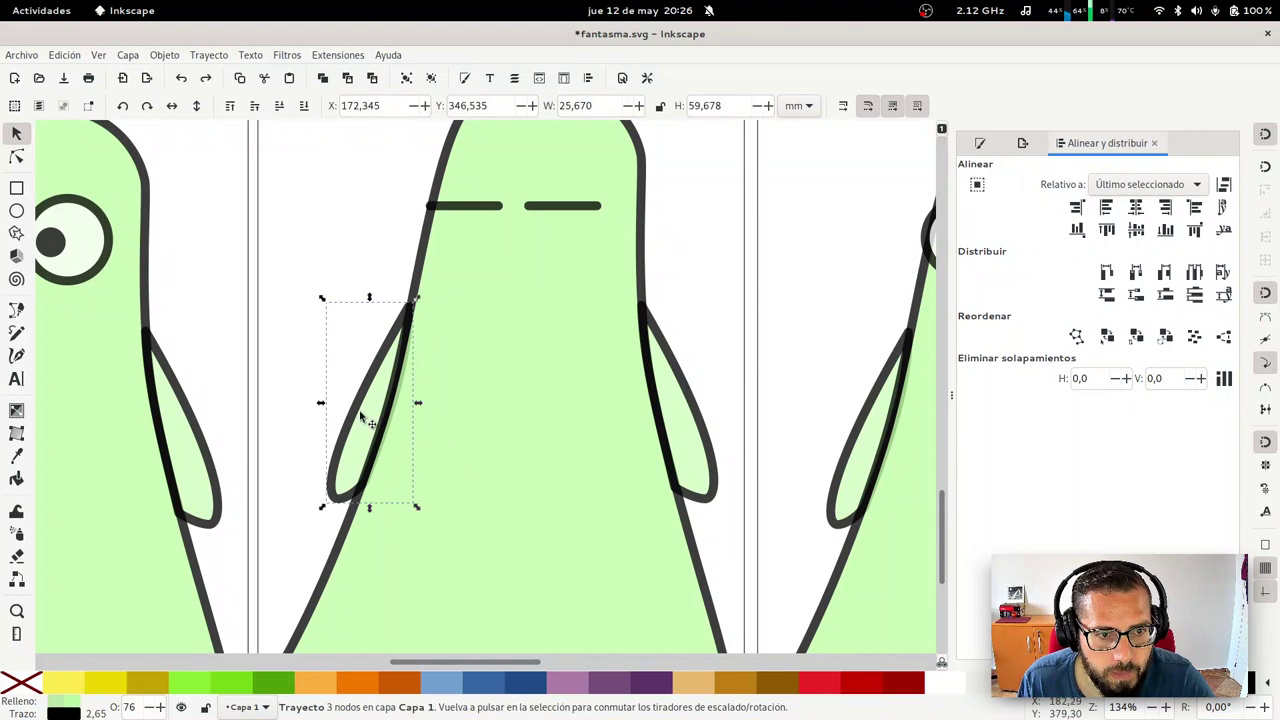
left_click(363, 422)
left_click_drag(322, 300, 420, 329)
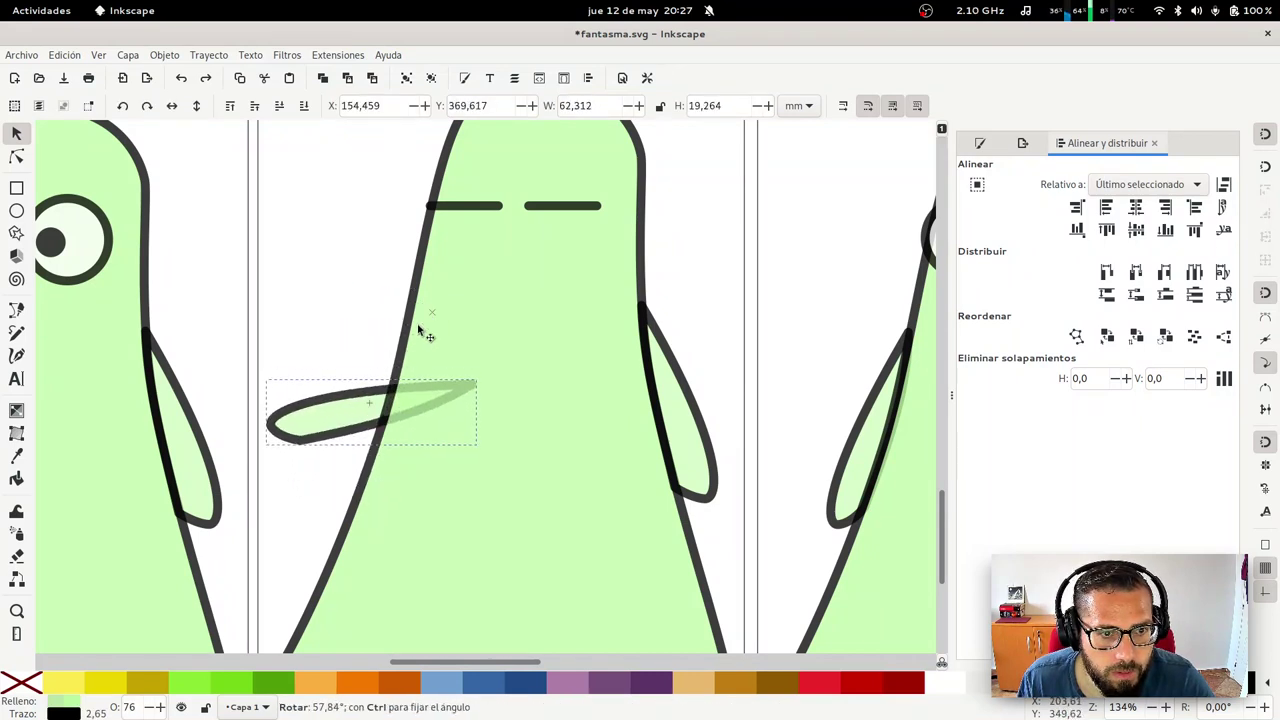
left_click_drag(360, 406, 312, 340)
key("ctrl+z")
key("ctrl+z")
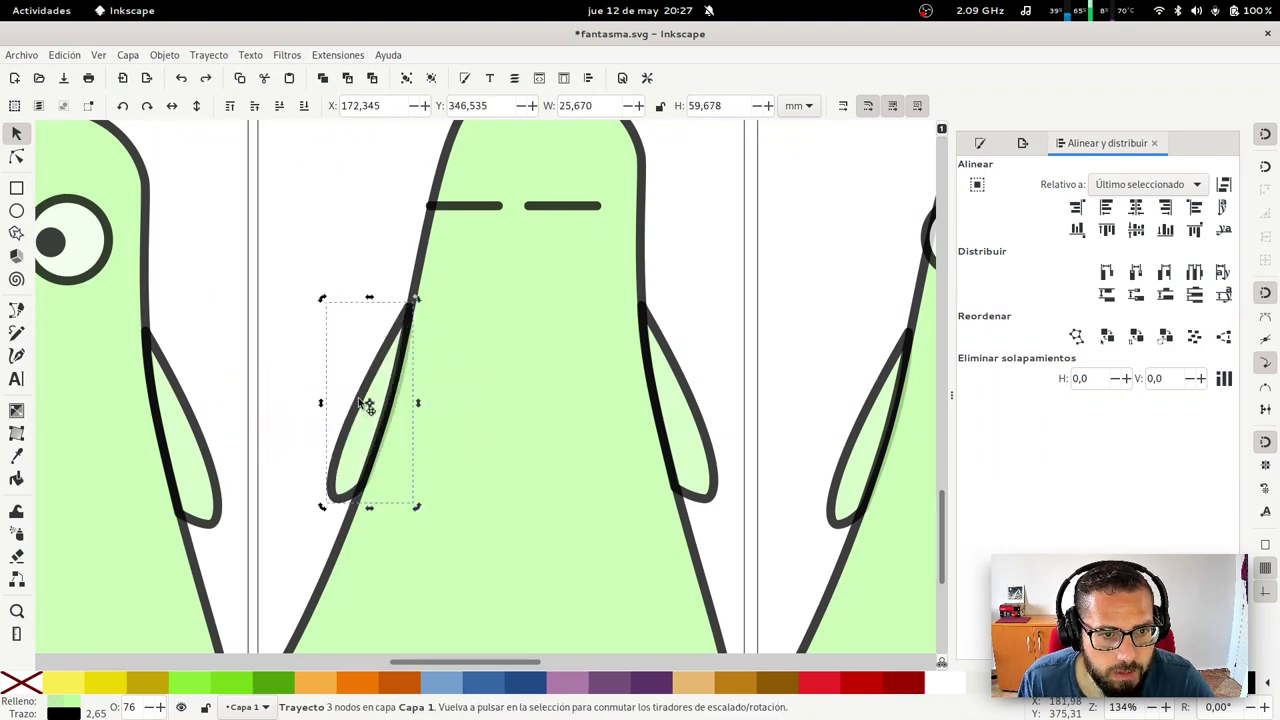
Move the tip nodes of the second lower ghost's left arm outward and up, and delete the arm's inner corner node
double_click(366, 401)
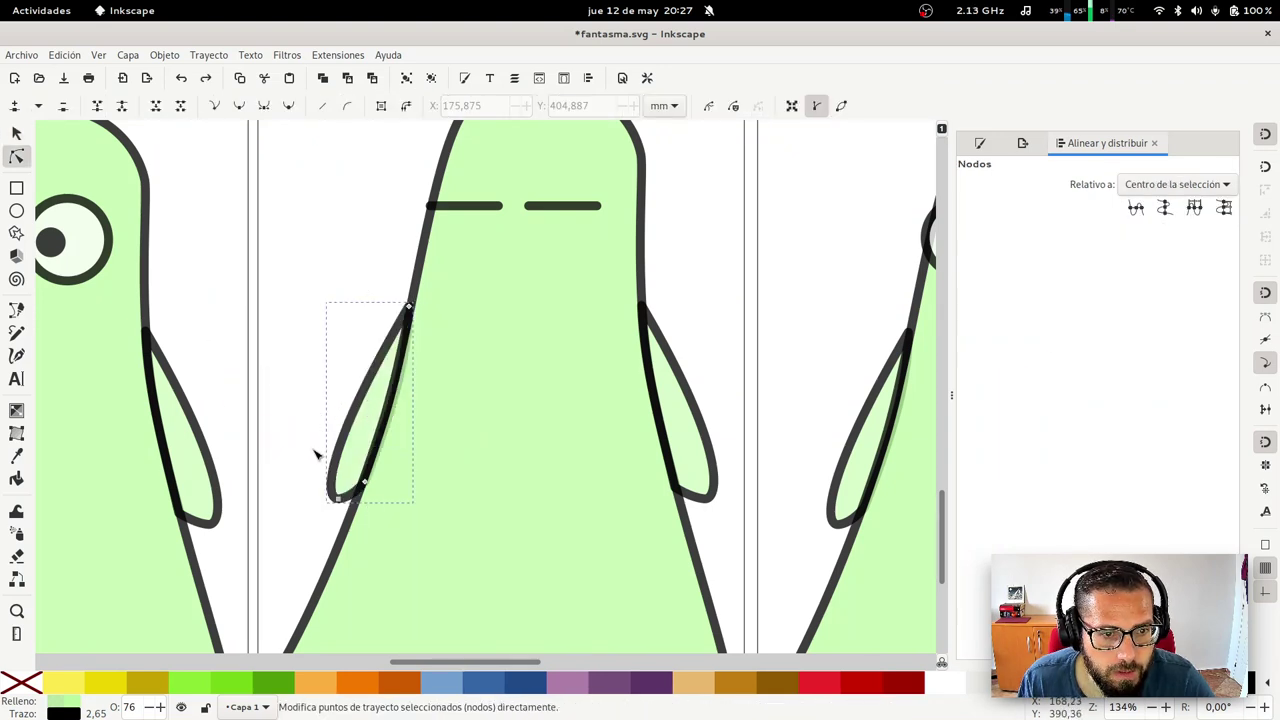
left_click_drag(317, 449, 412, 520)
left_click_drag(338, 496, 279, 425)
mouse_move(331, 349)
left_mouse_down()
mouse_move(309, 323)
mouse_move(330, 345)
left_mouse_up()
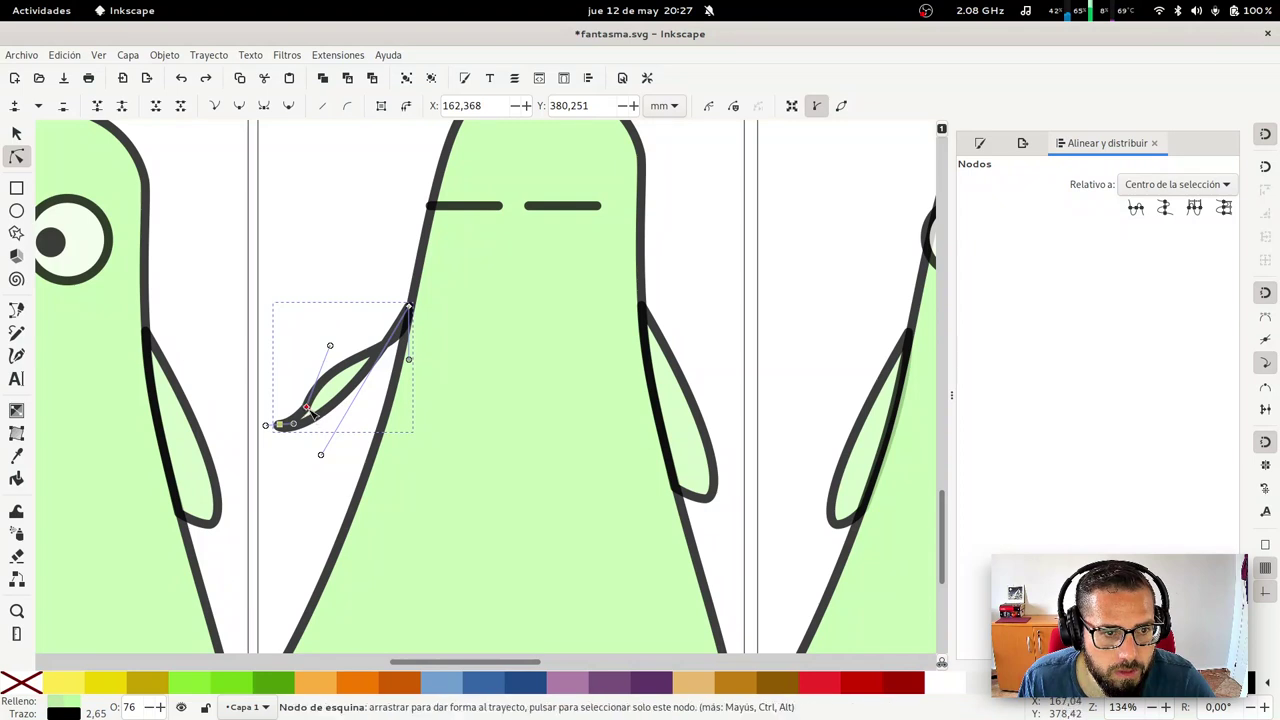
left_click(307, 409)
key("Delete")
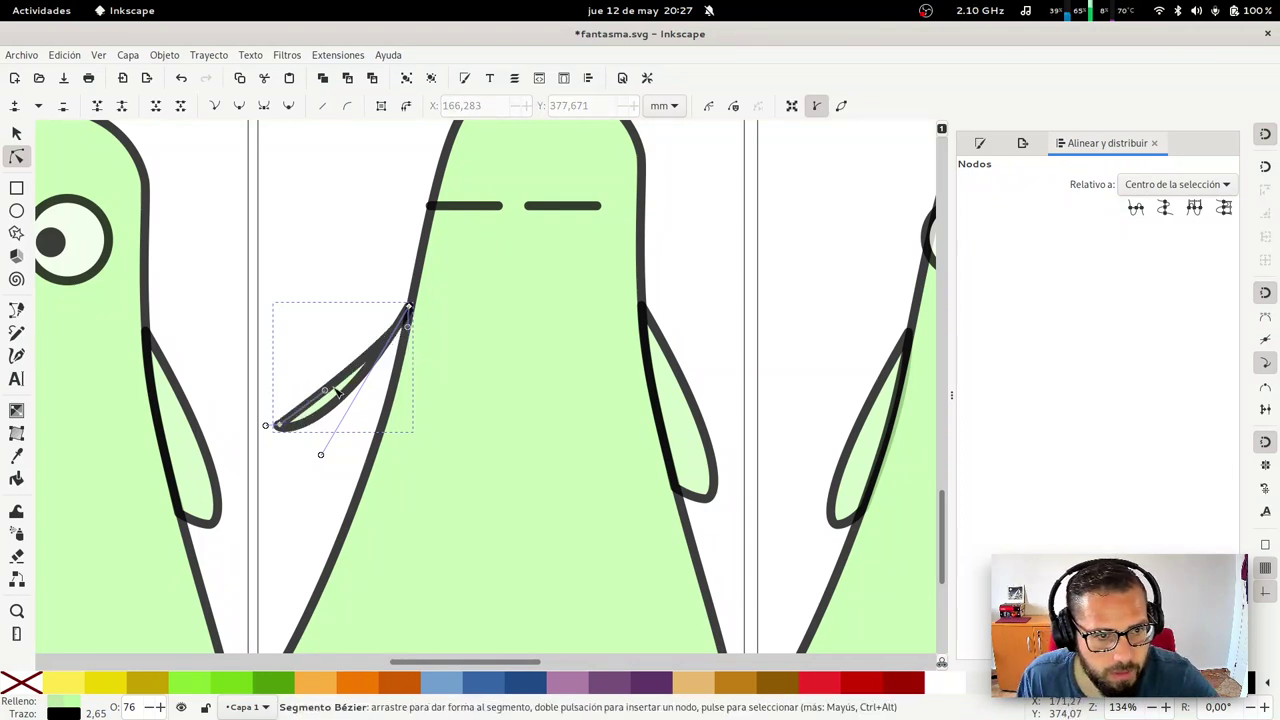
Reshape the second lower ghost's raised arm by adjusting its curves and smoothing the tip node into a rounded end
mouse_move(338, 370)
left_mouse_down()
mouse_move(314, 357)
mouse_move(322, 384)
left_mouse_up()
mouse_move(401, 326)
left_mouse_down()
mouse_move(412, 339)
mouse_move(397, 318)
left_mouse_up()
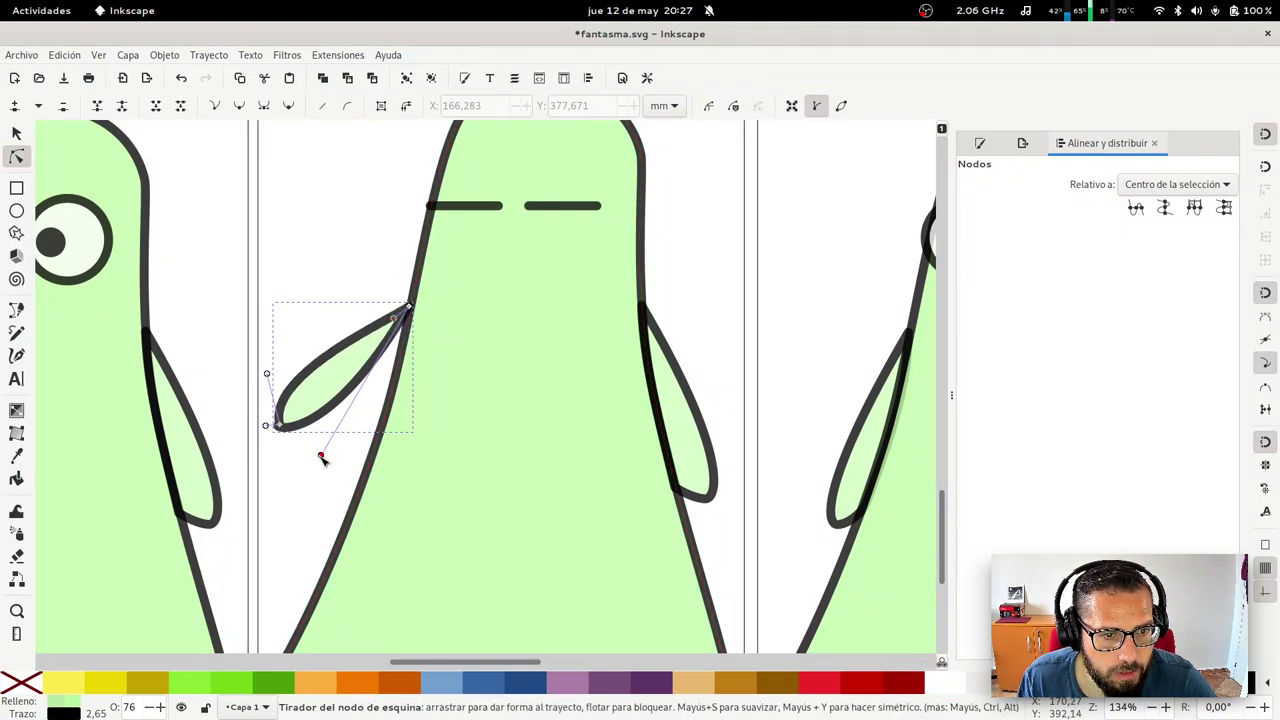
left_click_drag(320, 454, 385, 400)
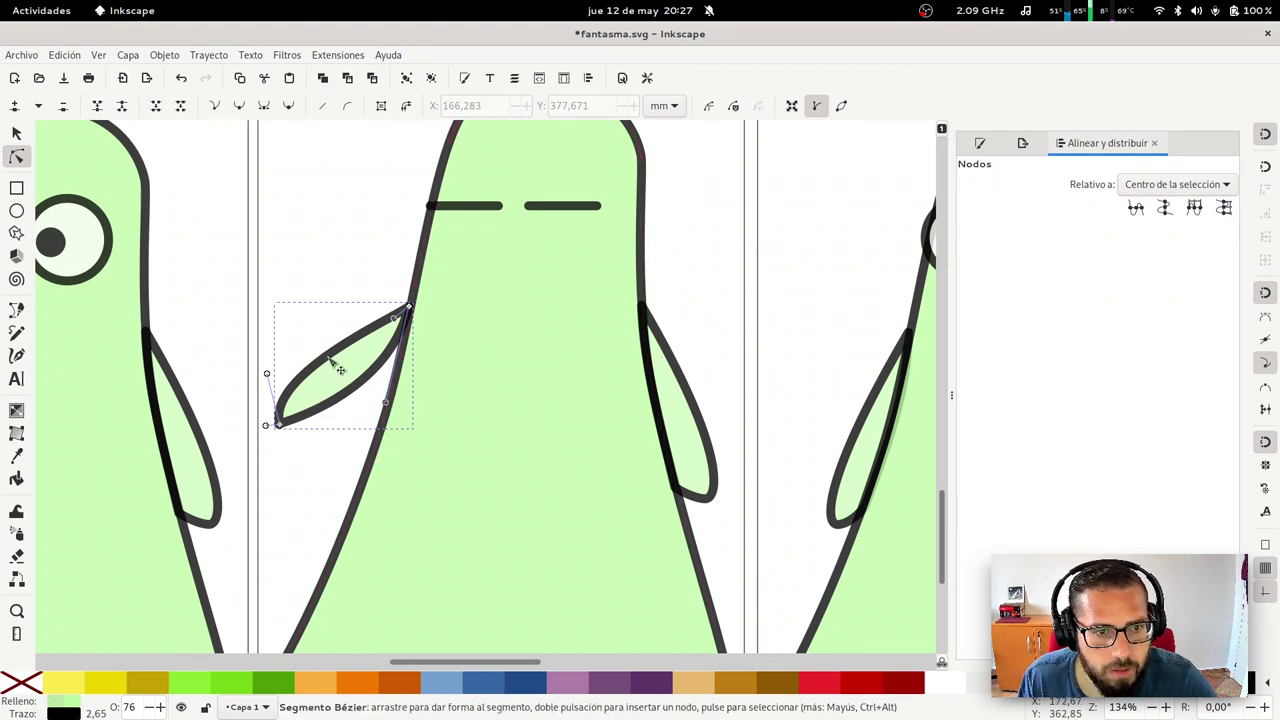
left_click_drag(349, 356, 334, 358)
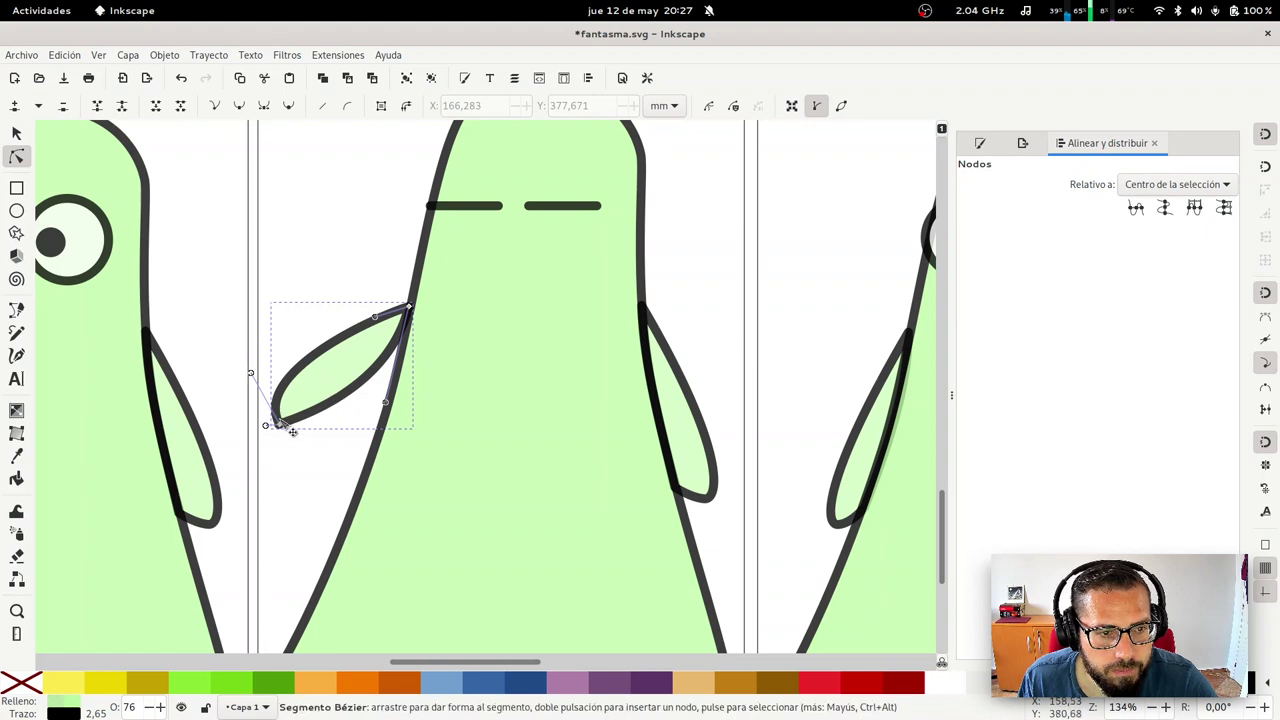
key("s")
key("n")
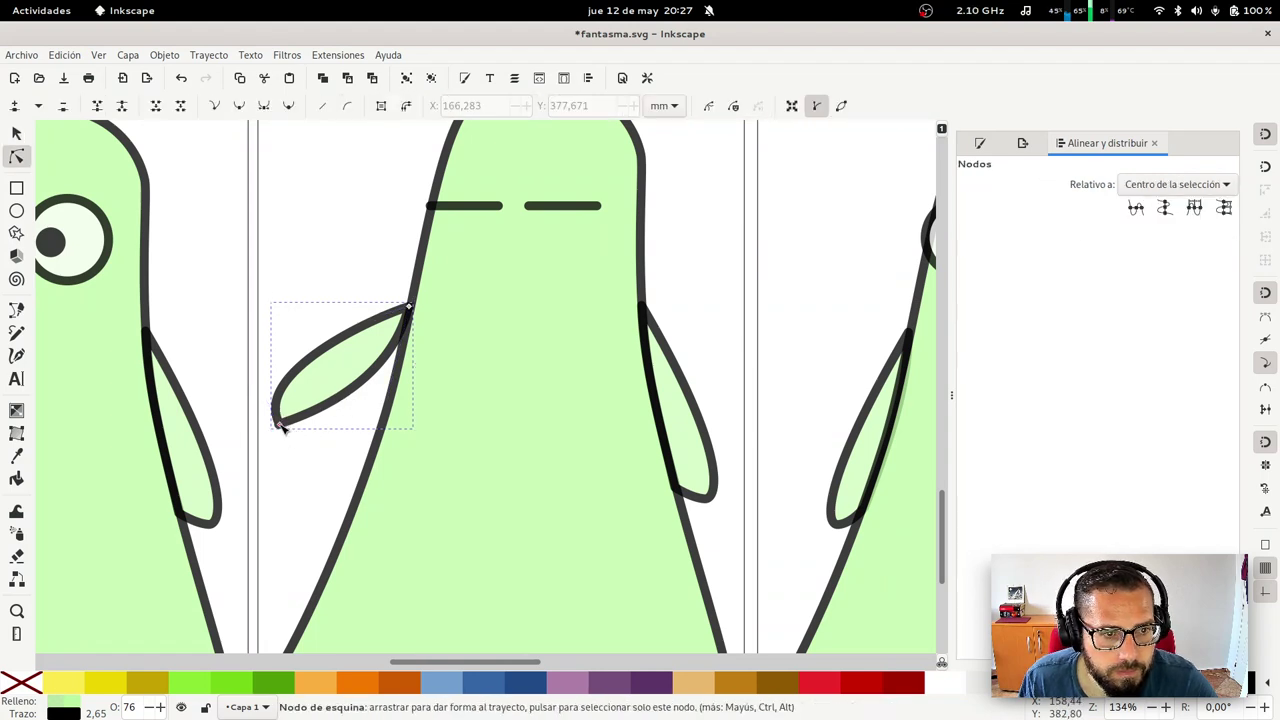
left_click(277, 423, "ctrl")
left_click_drag(329, 351, 368, 421)
key("s")
key("Escape")
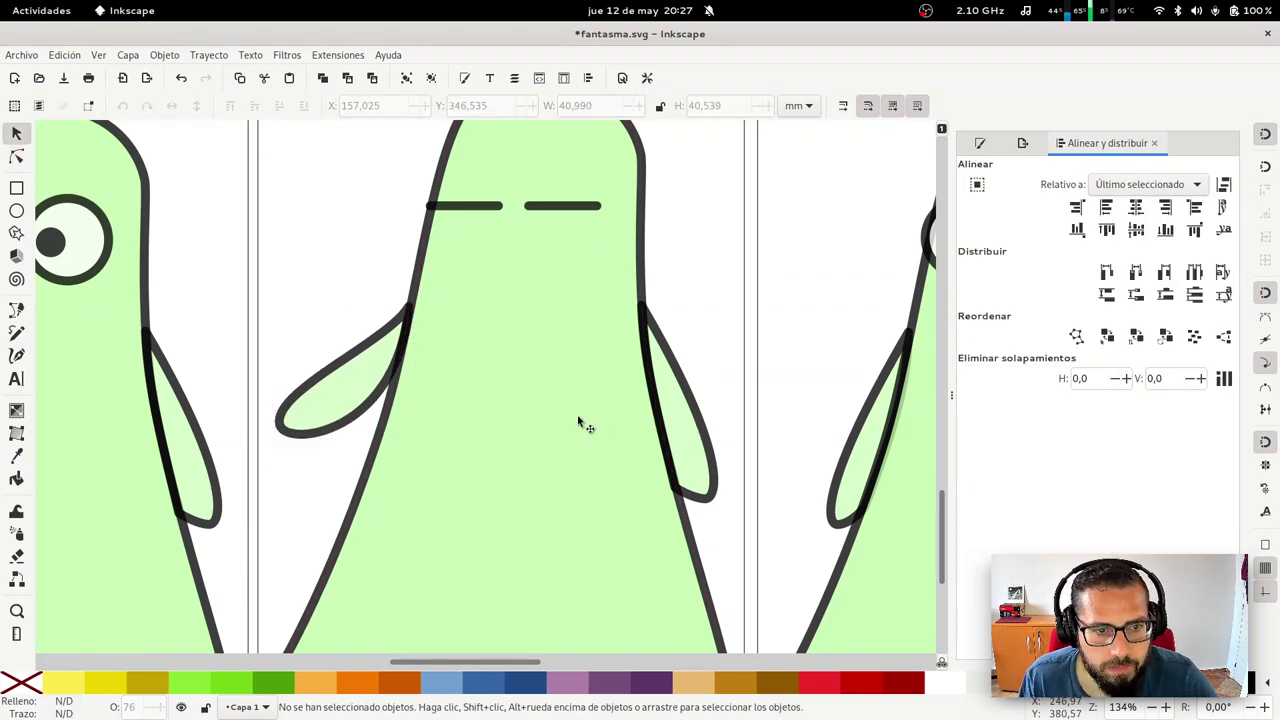
Replace the third lower ghost's left arm with a duplicate of the second ghost's raised arm
key("minus")
key("minus")
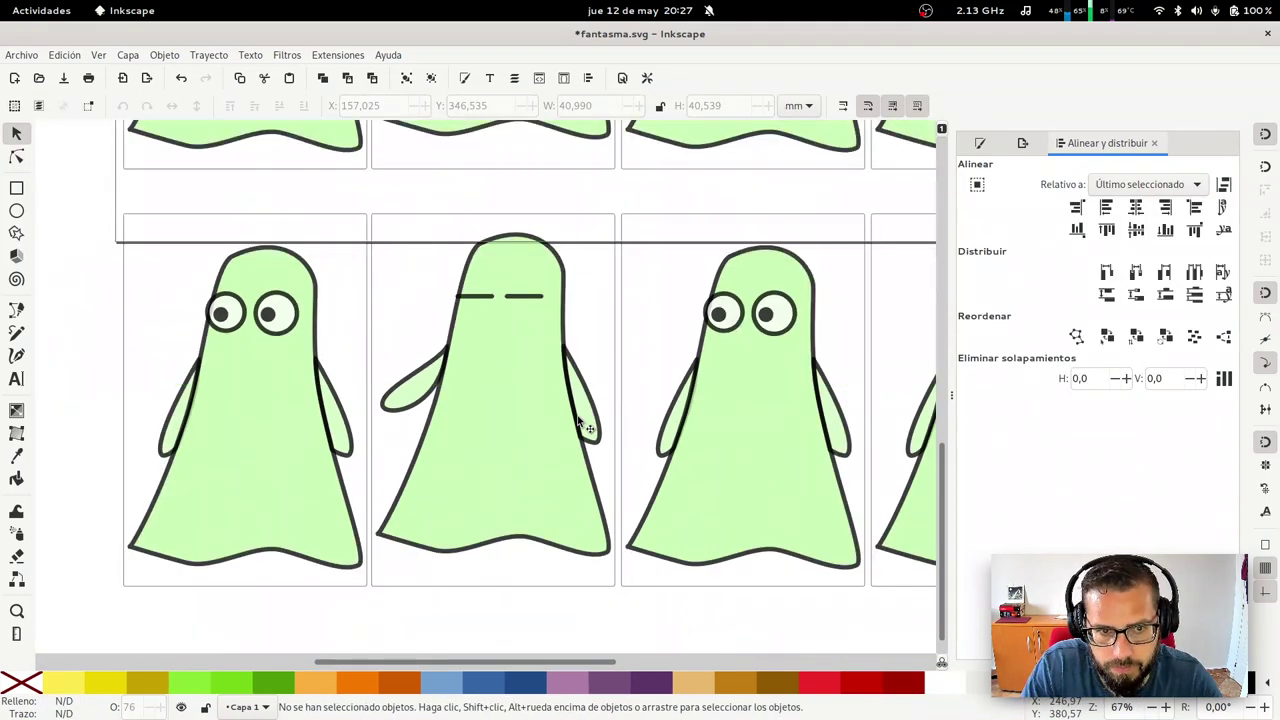
left_click(678, 426)
left_click(661, 425)
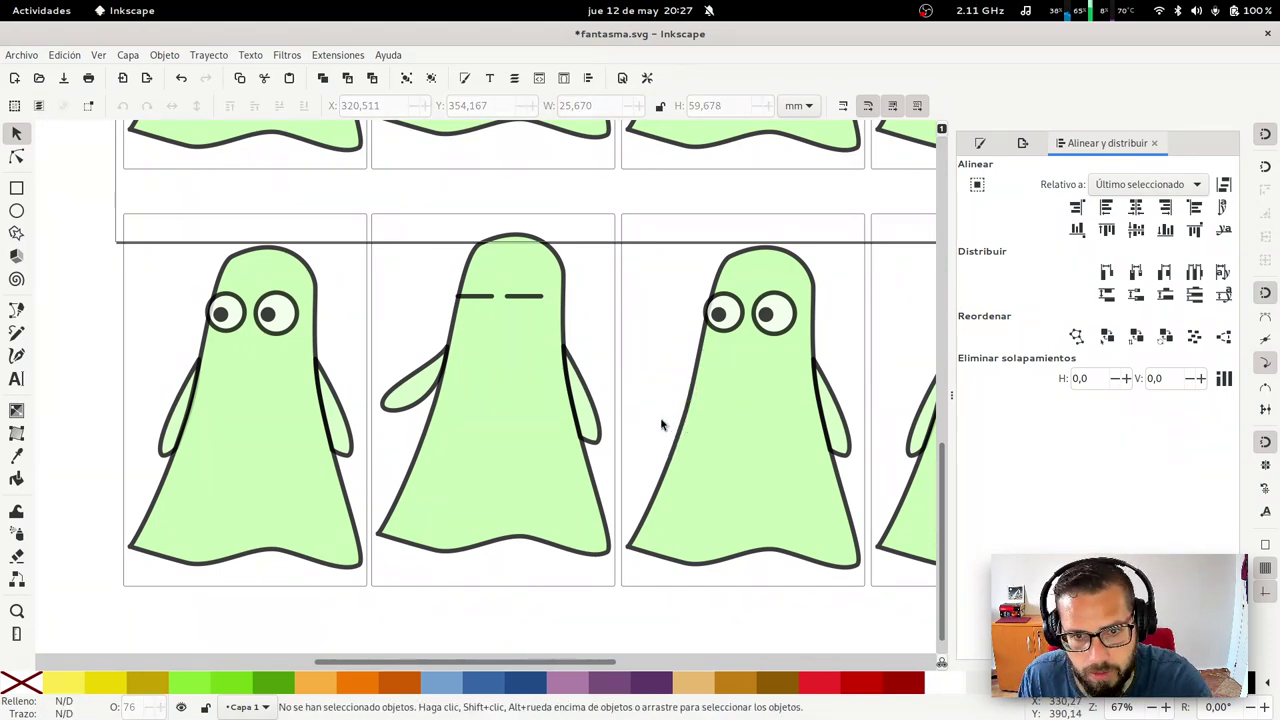
left_click(425, 395)
key("ctrl+d")
left_click_drag(425, 395, 664, 392)
Rotate the third lower ghost's new arm 15° upward and move it up to meet the body outline at the shoulder
left_click(662, 392)
left_click_drag(629, 342, 636, 335)
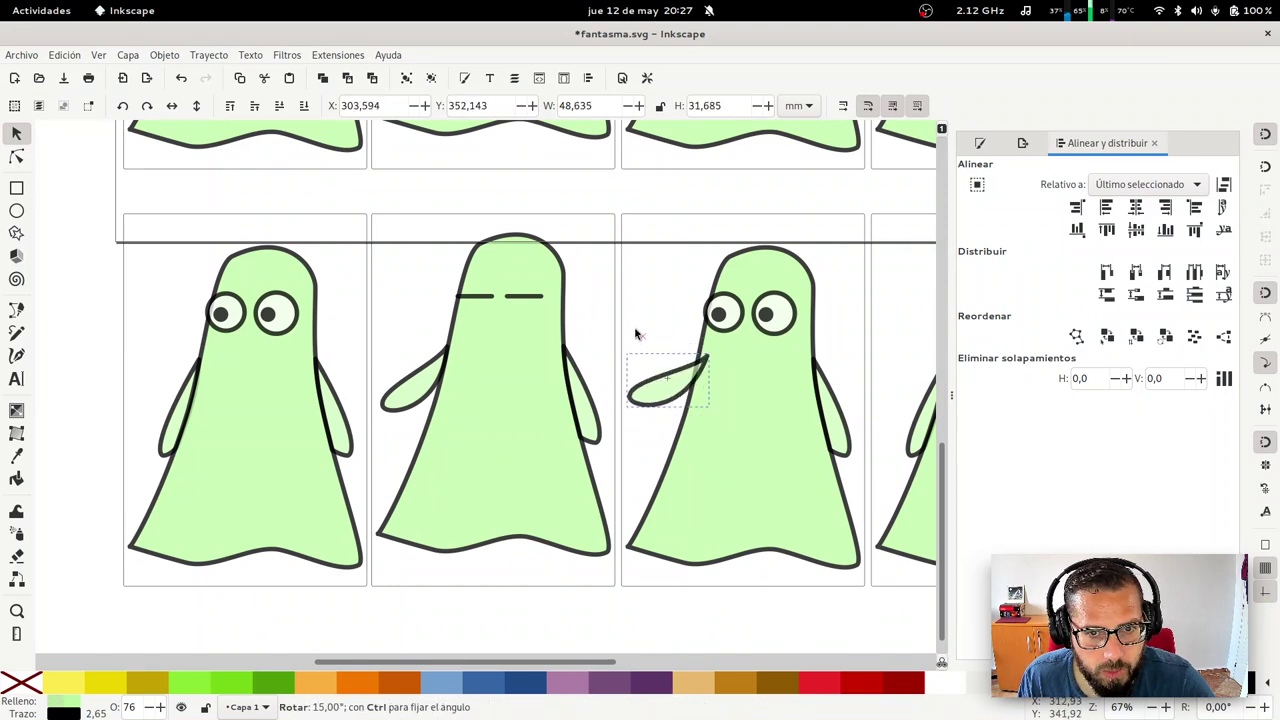
mouse_move(653, 400)
left_mouse_down()
mouse_move(663, 380)
mouse_move(648, 380)
left_mouse_up()
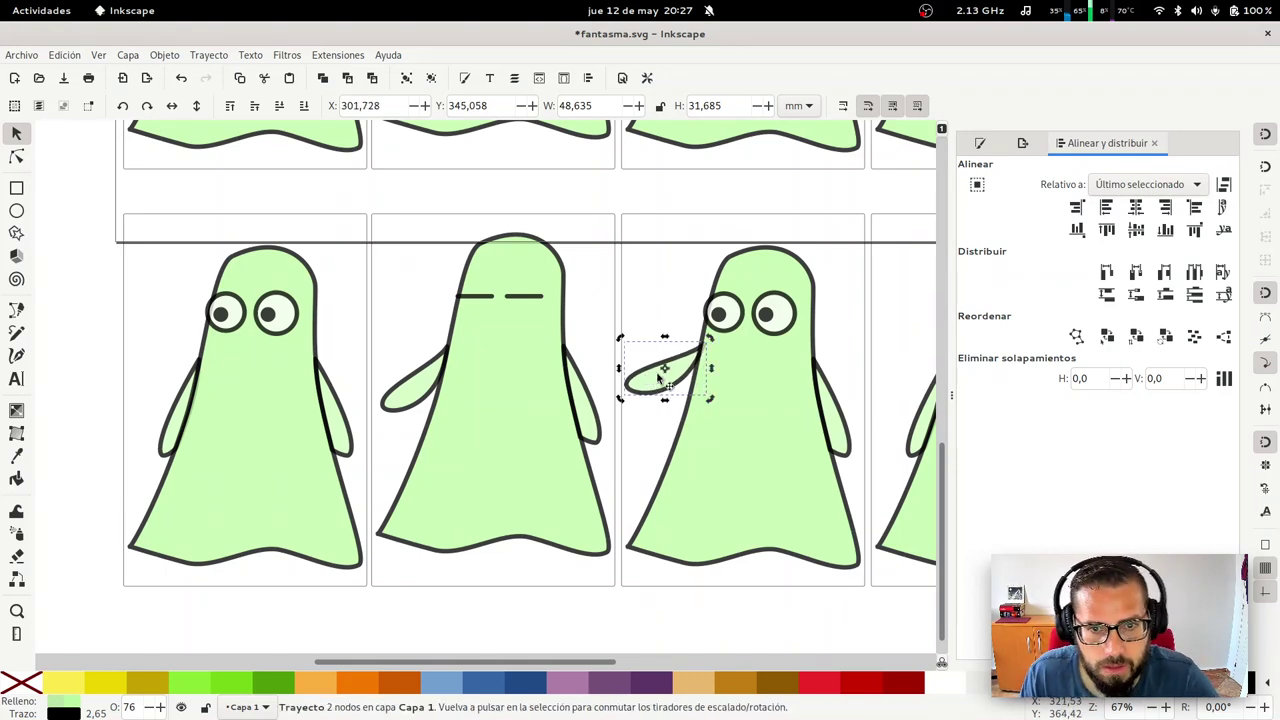
key("Escape")
Delete the fourth lower ghost's left arm and put a duplicate of the second ghost's raised arm in its place
left_click_drag(851, 483, 657, 472)
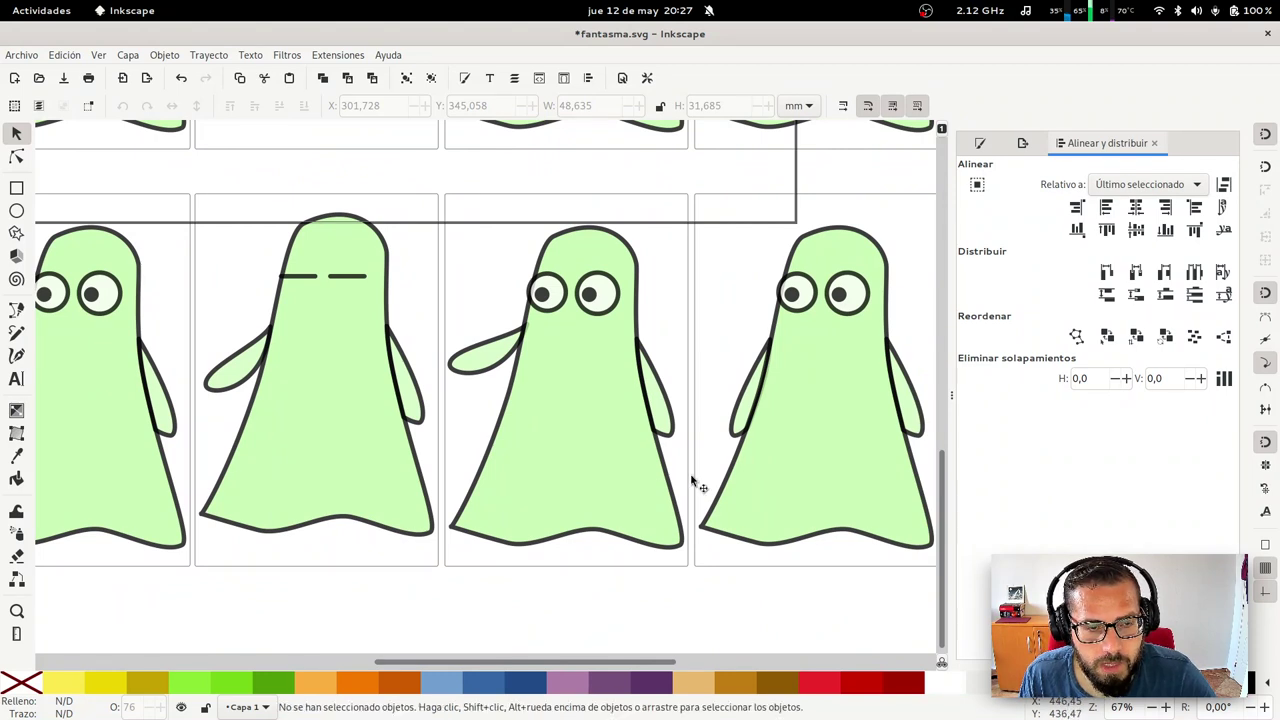
left_click(766, 404)
key("Delete")
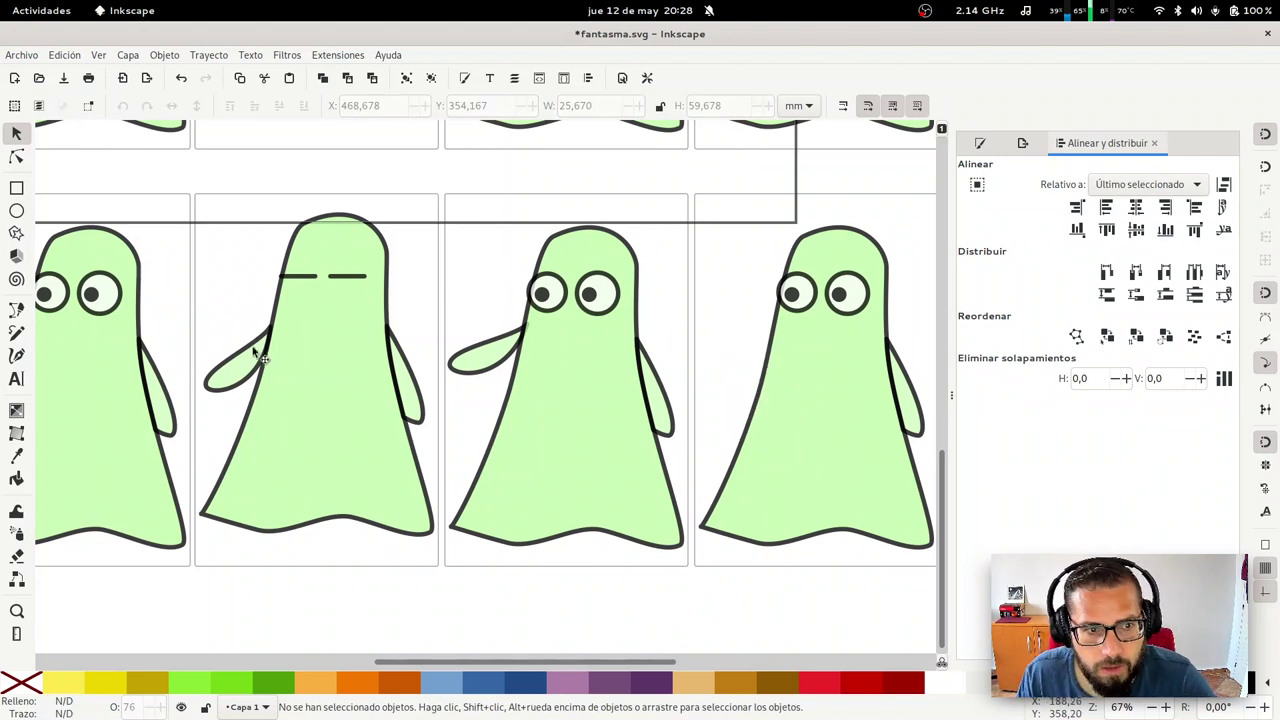
left_click(240, 362)
key("ctrl+d")
left_click_drag(240, 362, 740, 381)
key("Escape")
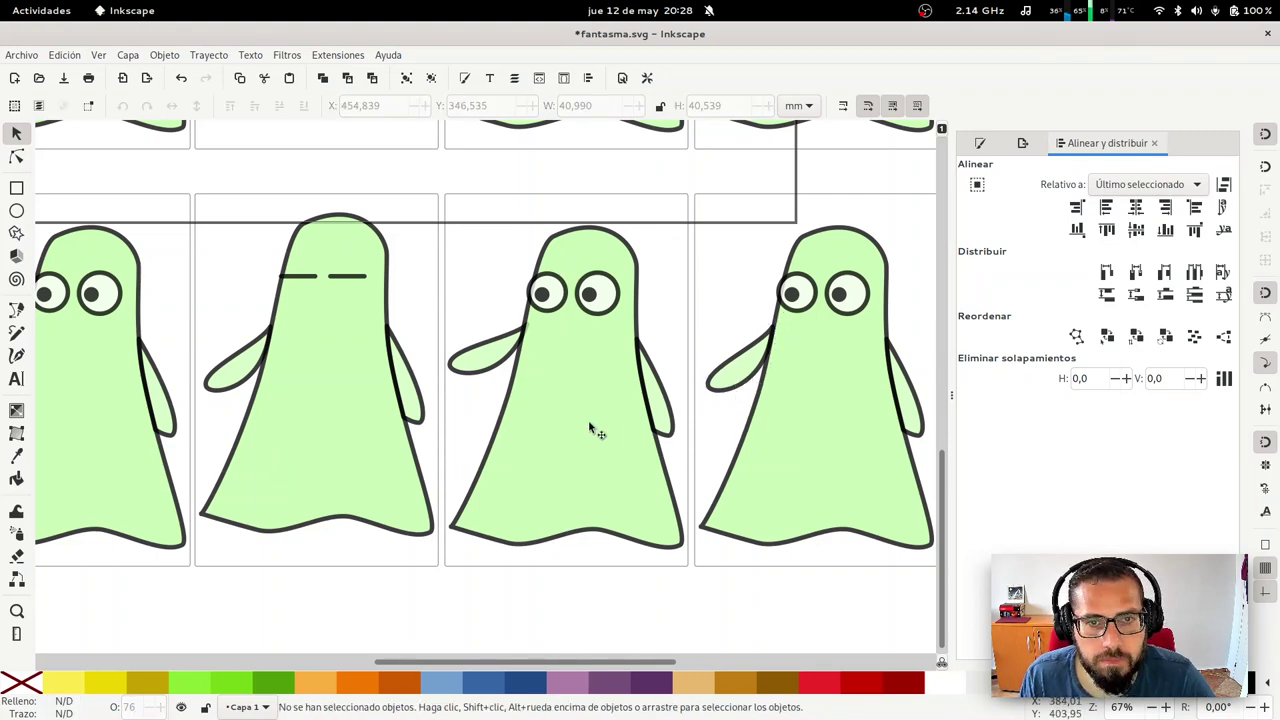
Select the four rectangular frames around the lower row of ghosts and remove their stroke colour
key("minus")
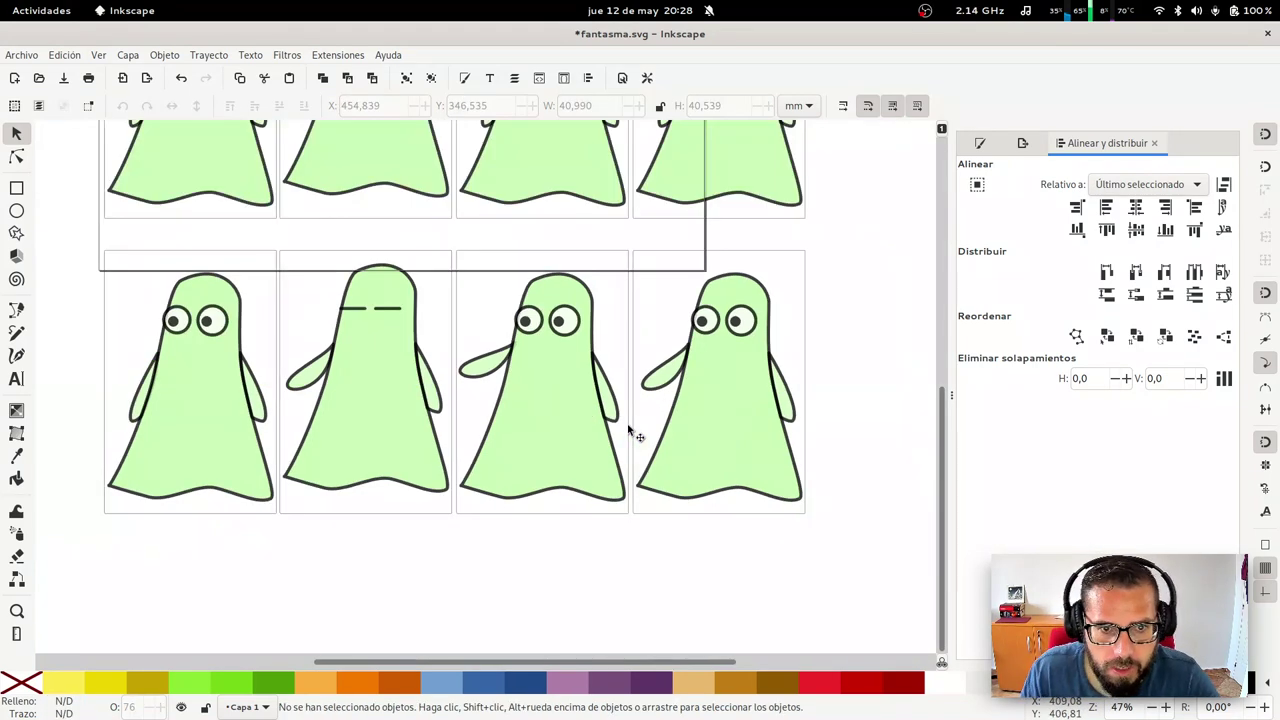
left_click(152, 258)
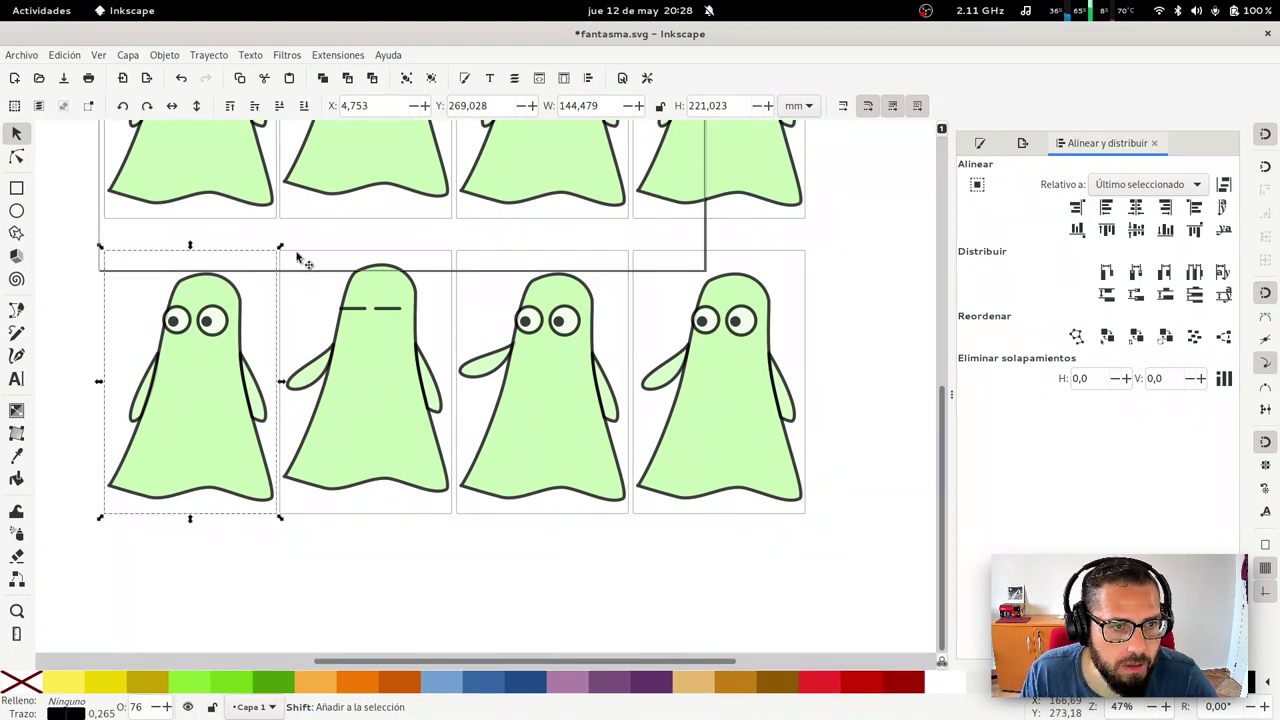
left_click(298, 258, "shift")
left_click(610, 259, "shift")
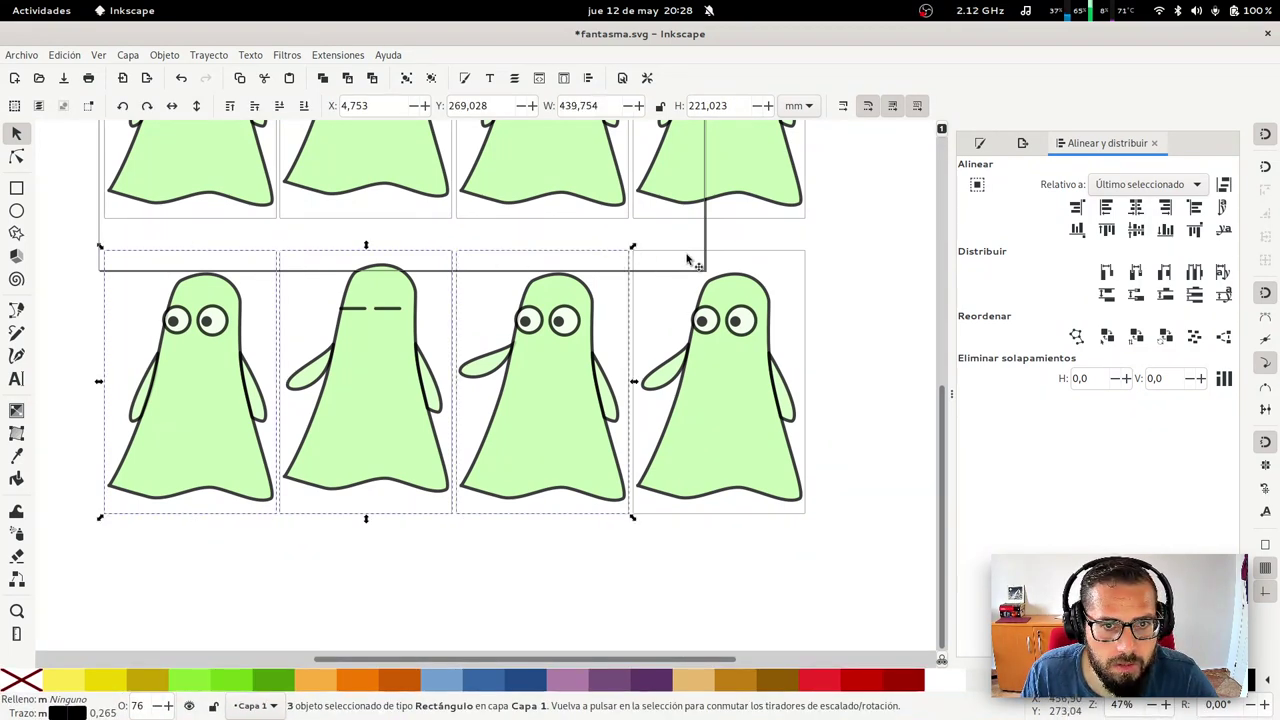
left_click(704, 258, "shift")
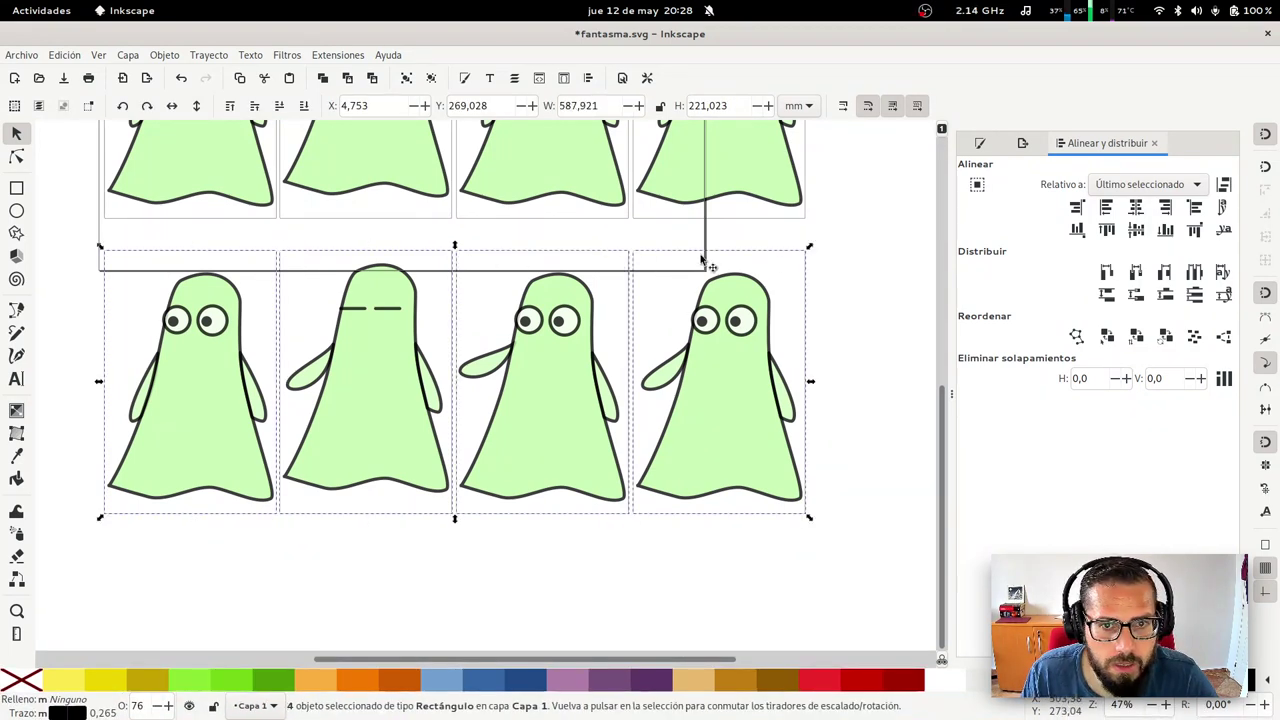
left_click(981, 143)
left_click(1048, 175)
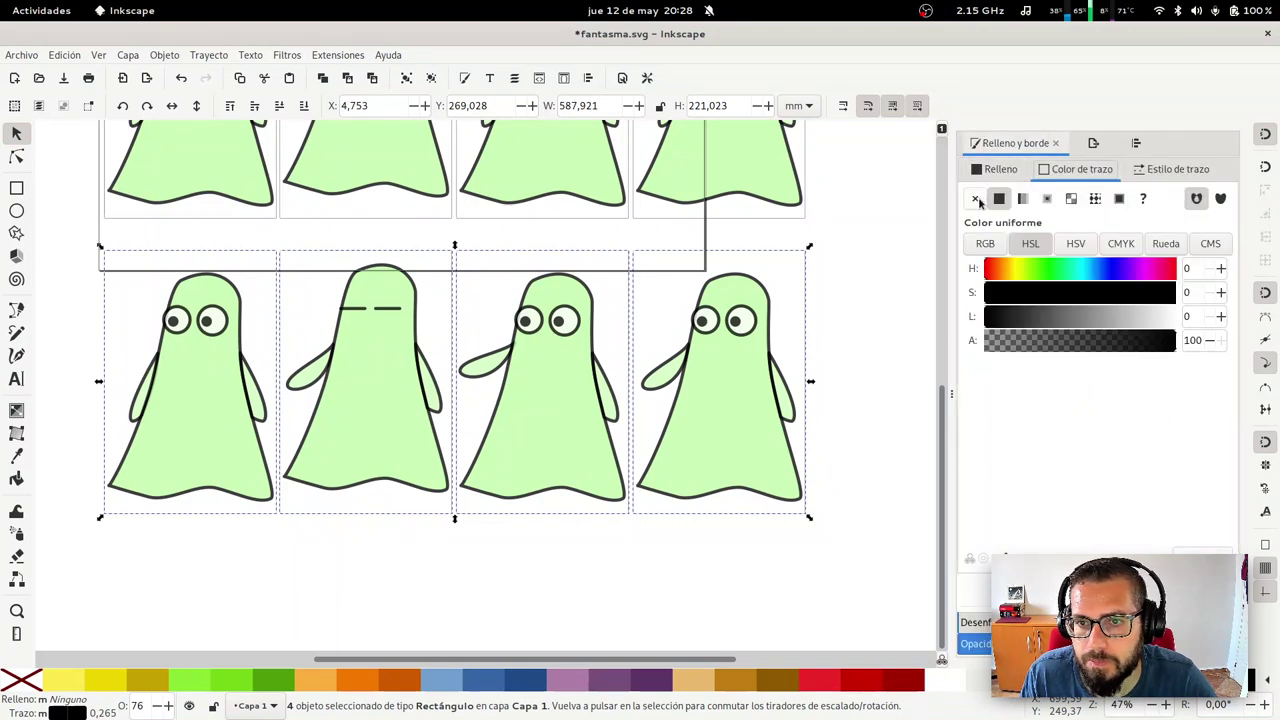
left_click(977, 199)
left_click(1140, 169)
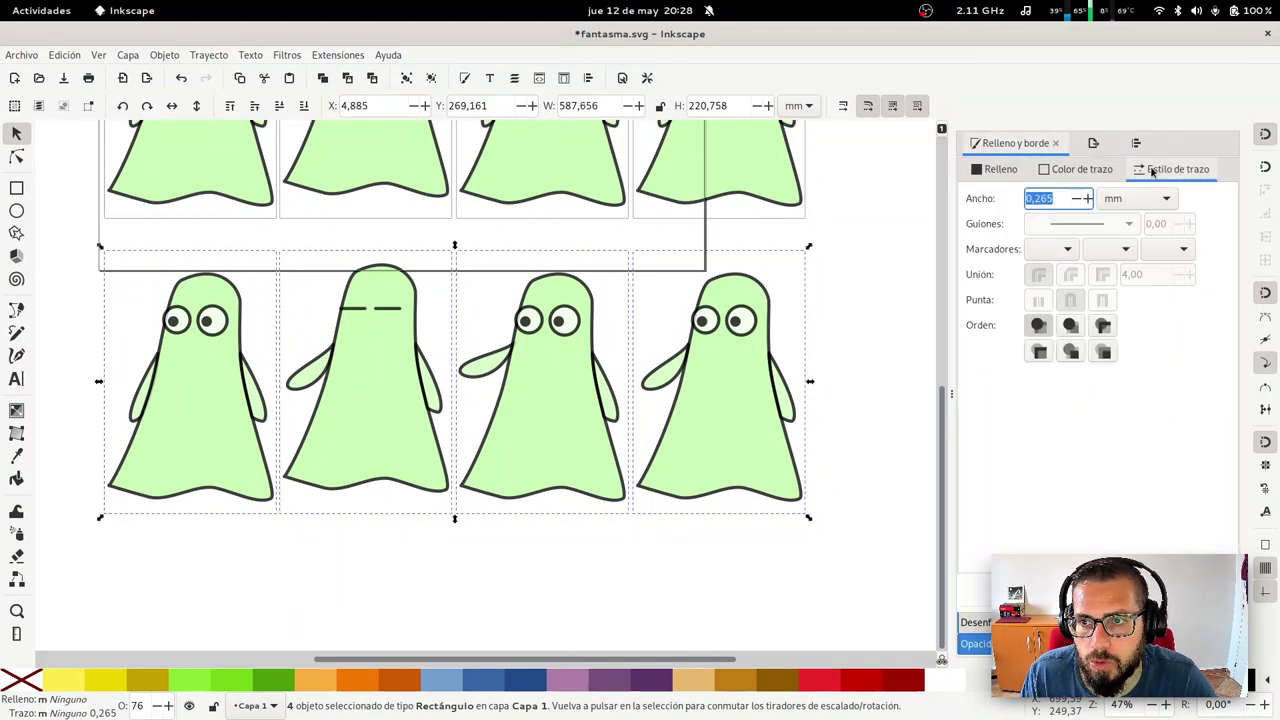
Export the four selected lower-row frames as separate PNG images, and clear the selection
left_click(21, 54)
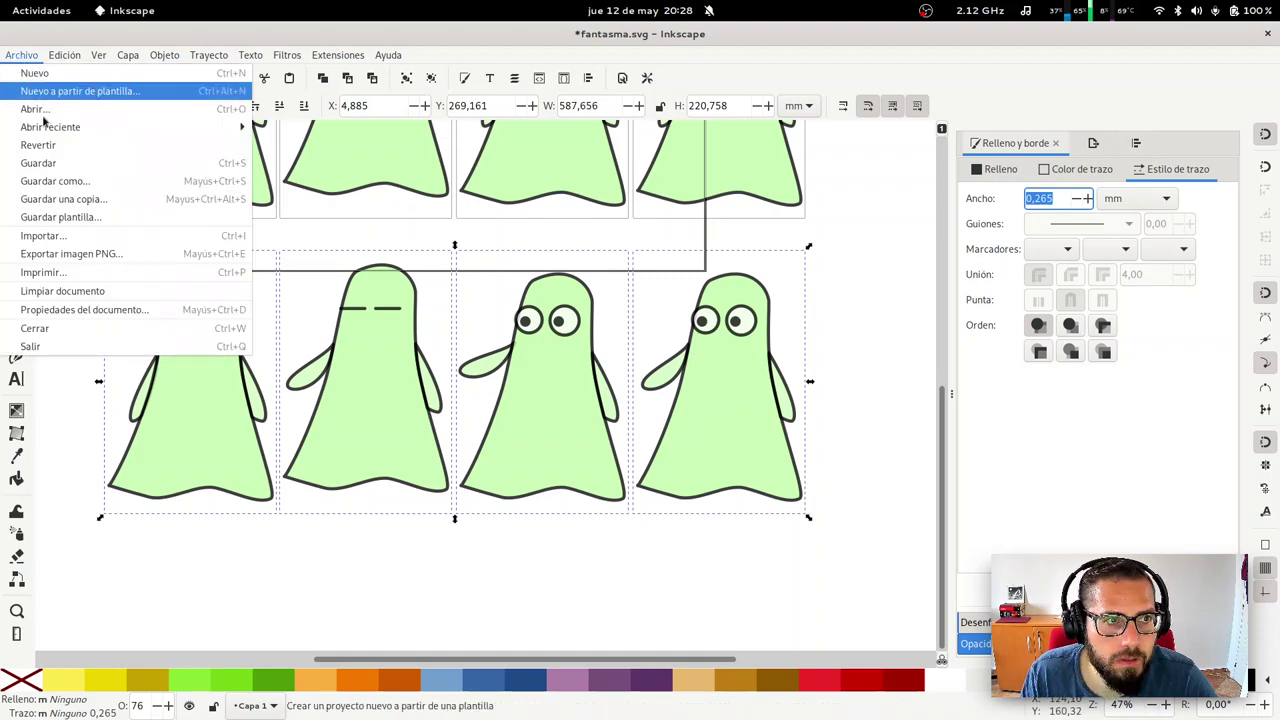
left_click(70, 253)
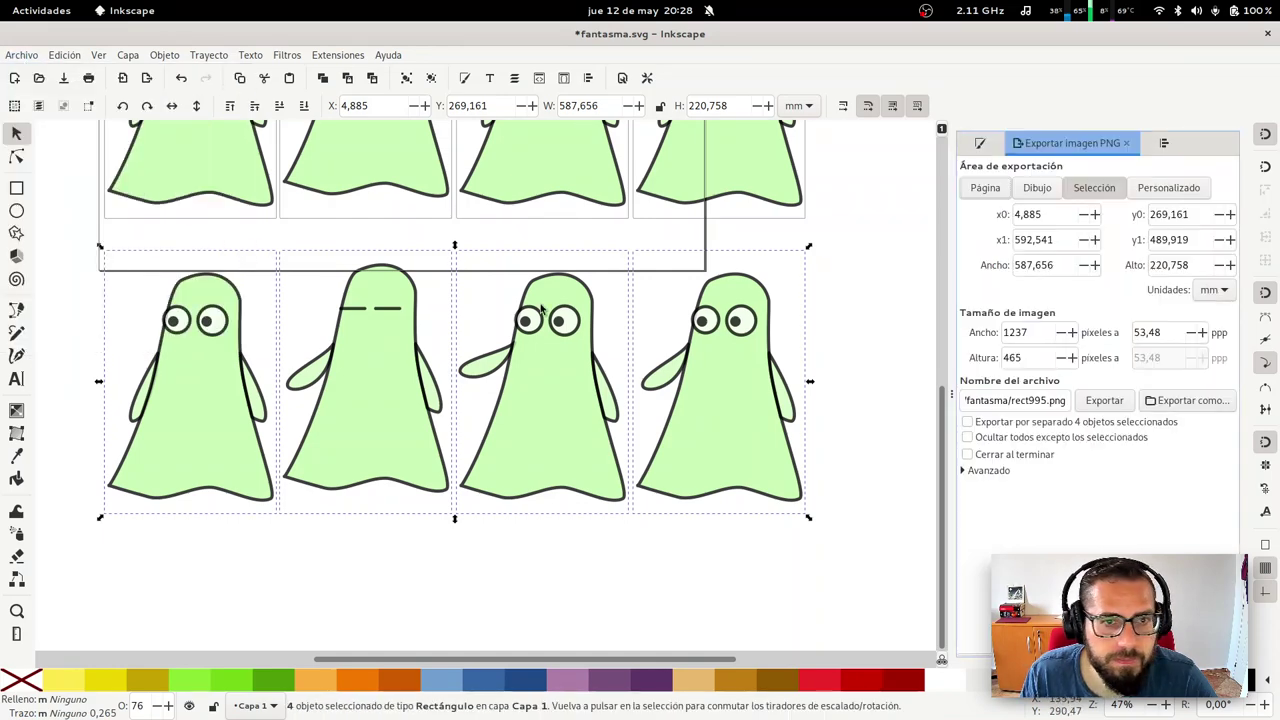
left_click(1013, 423)
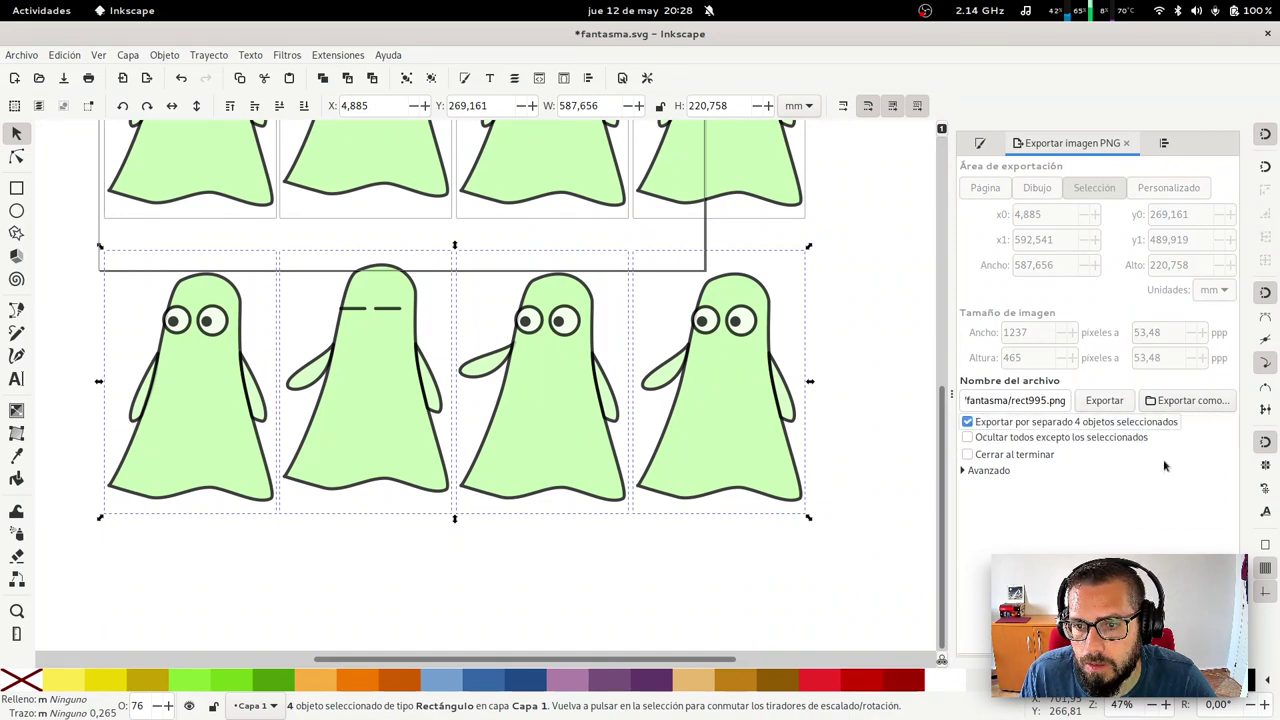
left_click(1116, 400)
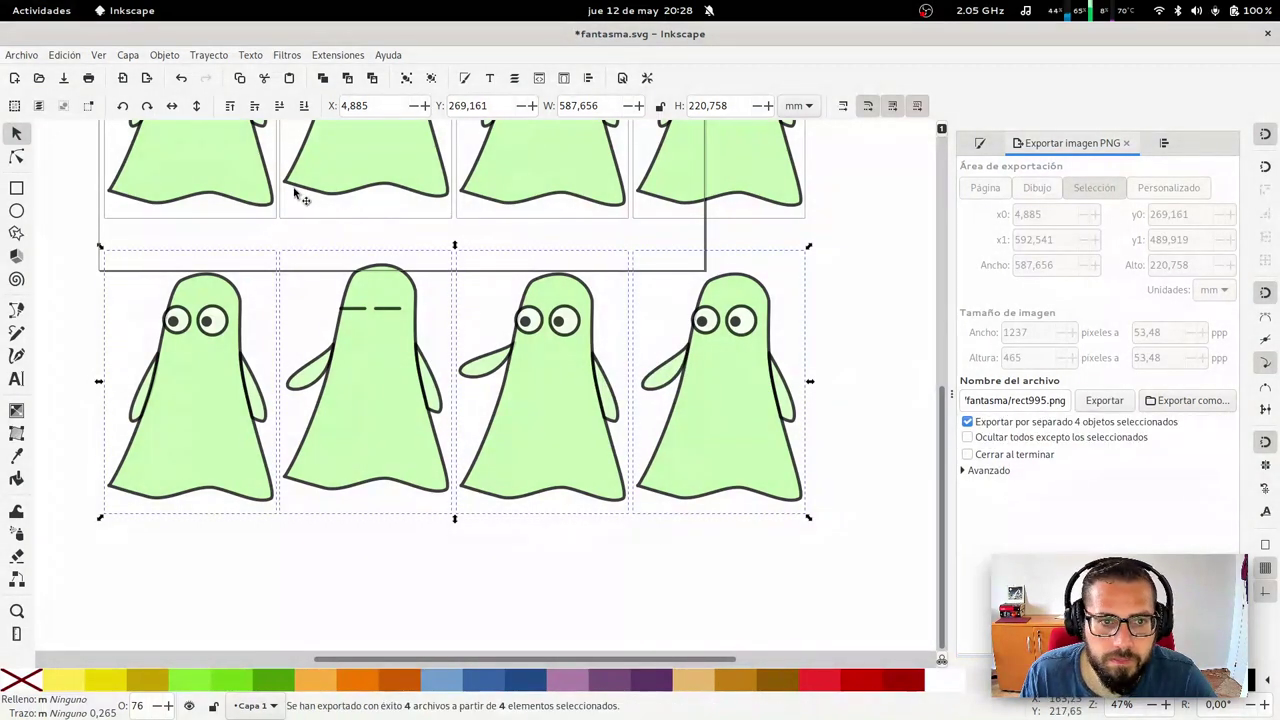
left_click(918, 325)
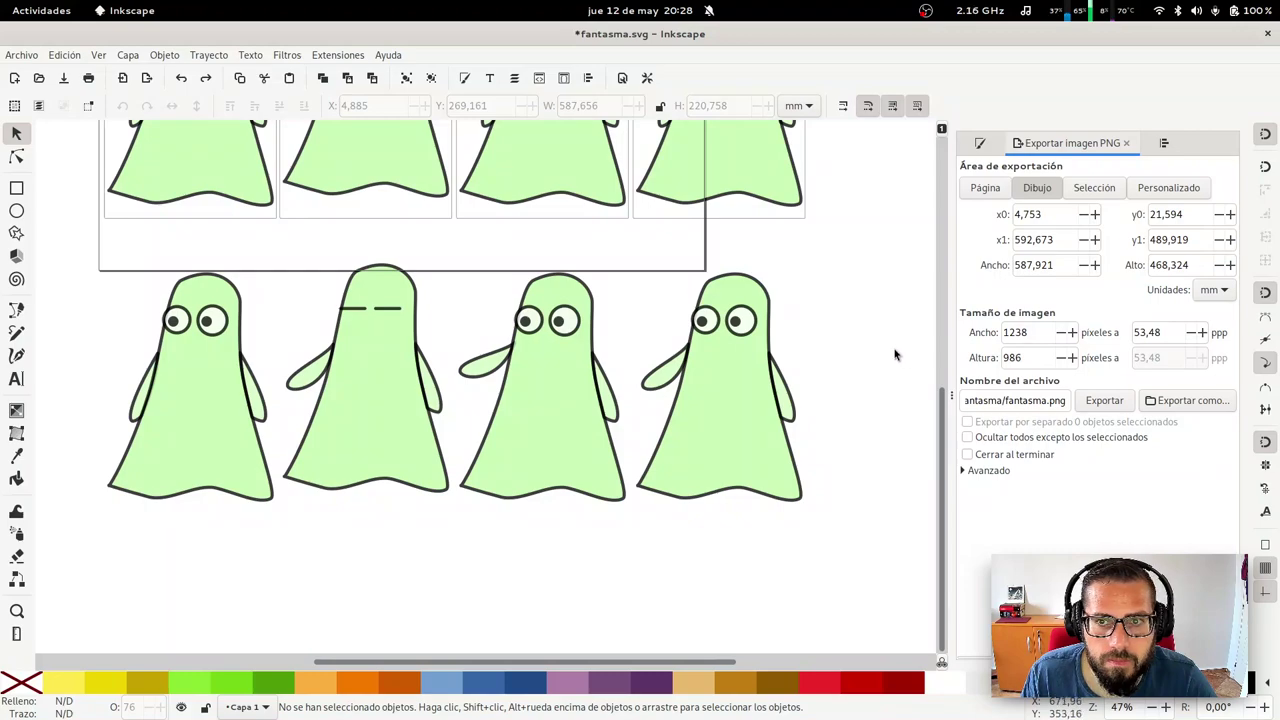
Switch to the file manager's fantasma folder and select the four exported images rect995.png, rect997.png, rect999.png and rect1001.png
key("super")
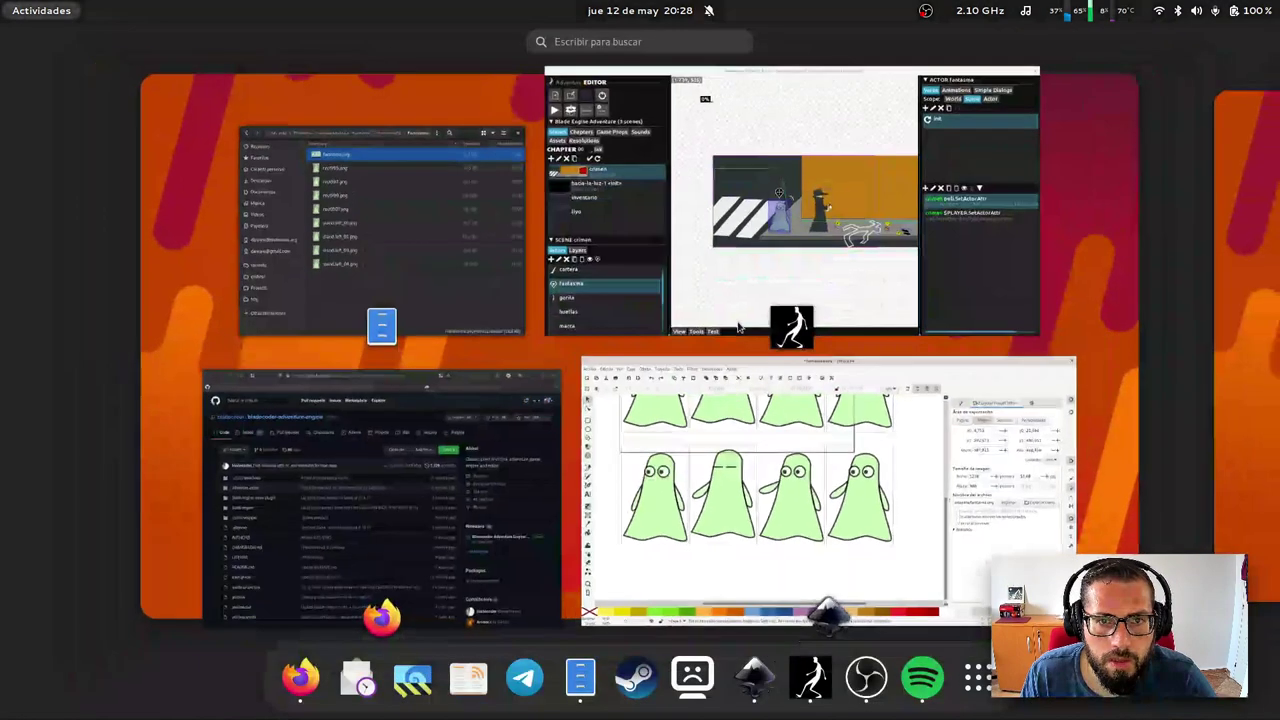
key("super")
key("super")
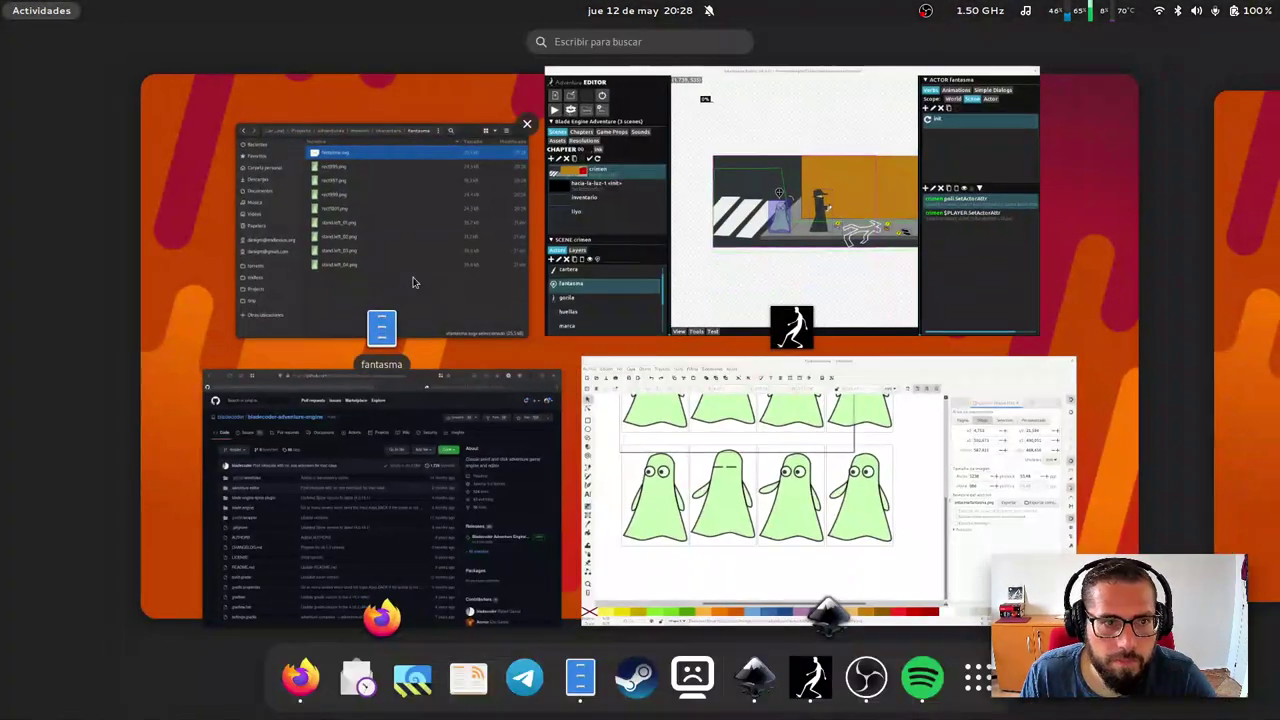
left_click(414, 280)
left_click(388, 274, "shift")
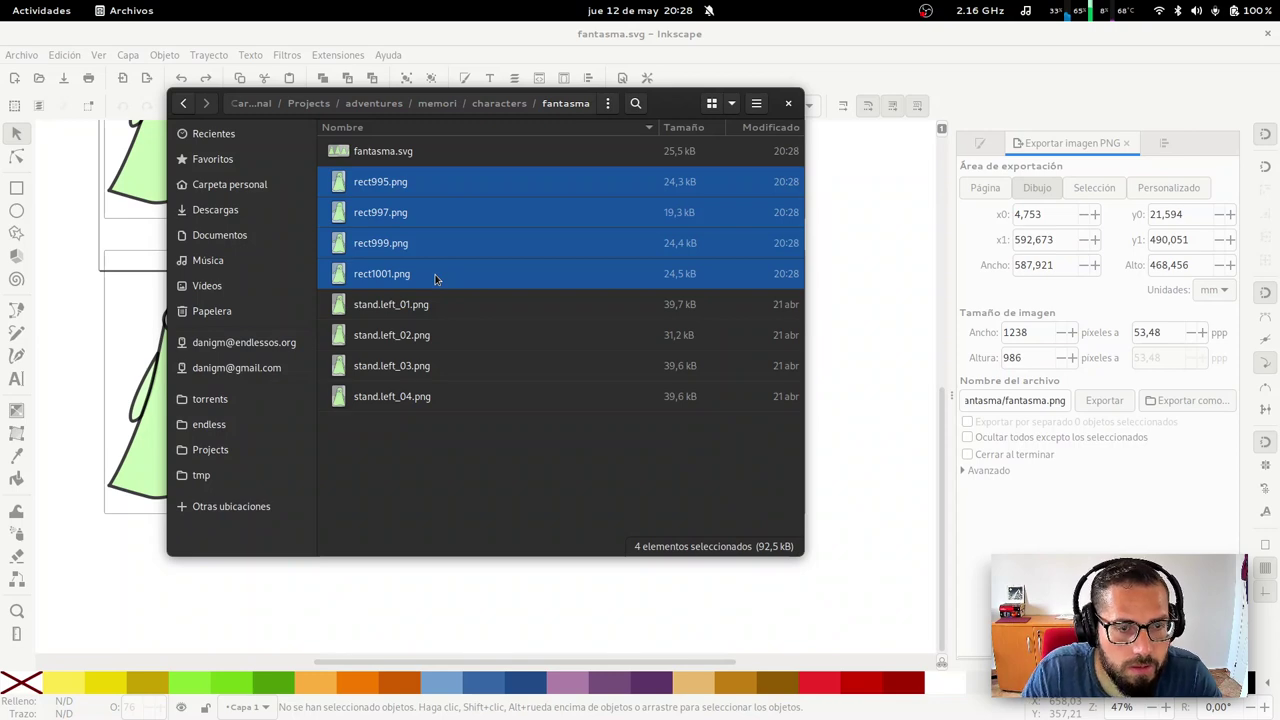
key("F2")
key("Escape")
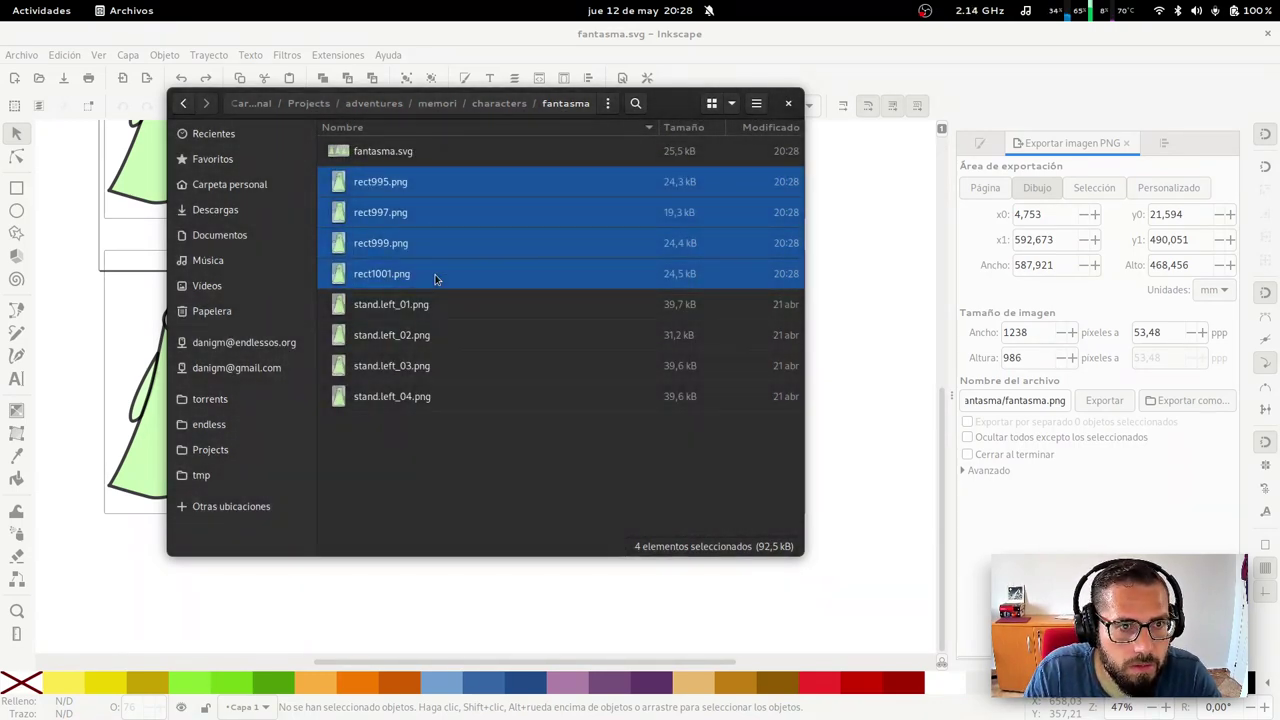
Batch-rename the four selected images with the template talk2.left_ followed by automatic two-digit numbering (01, 02, 03)
key("F2")
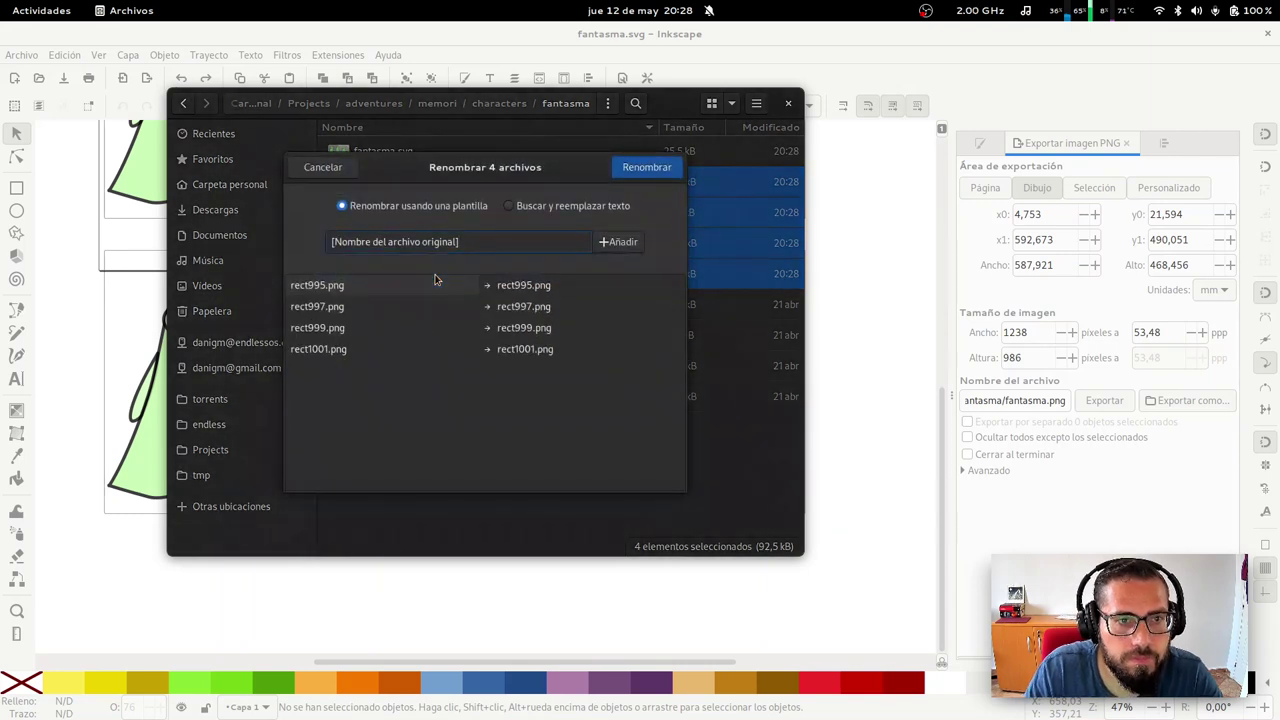
key("ctrl+a")
key("BackSpace")
type("talk")
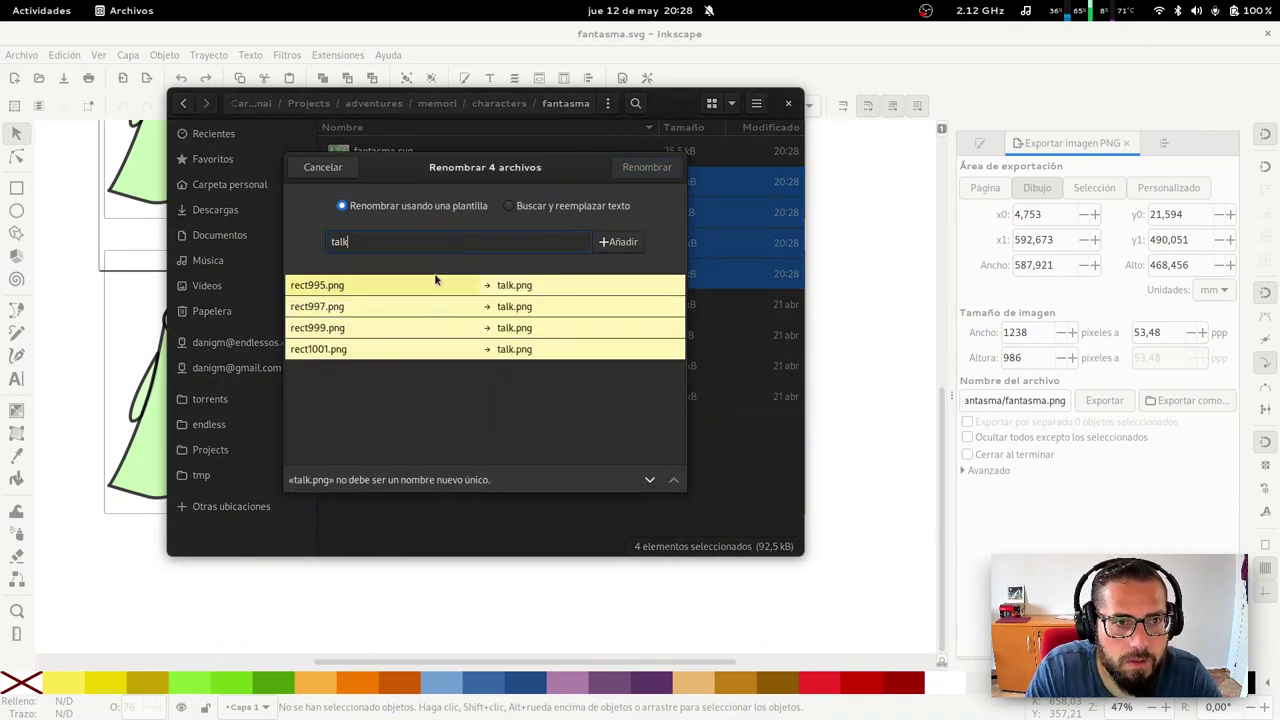
type("2")
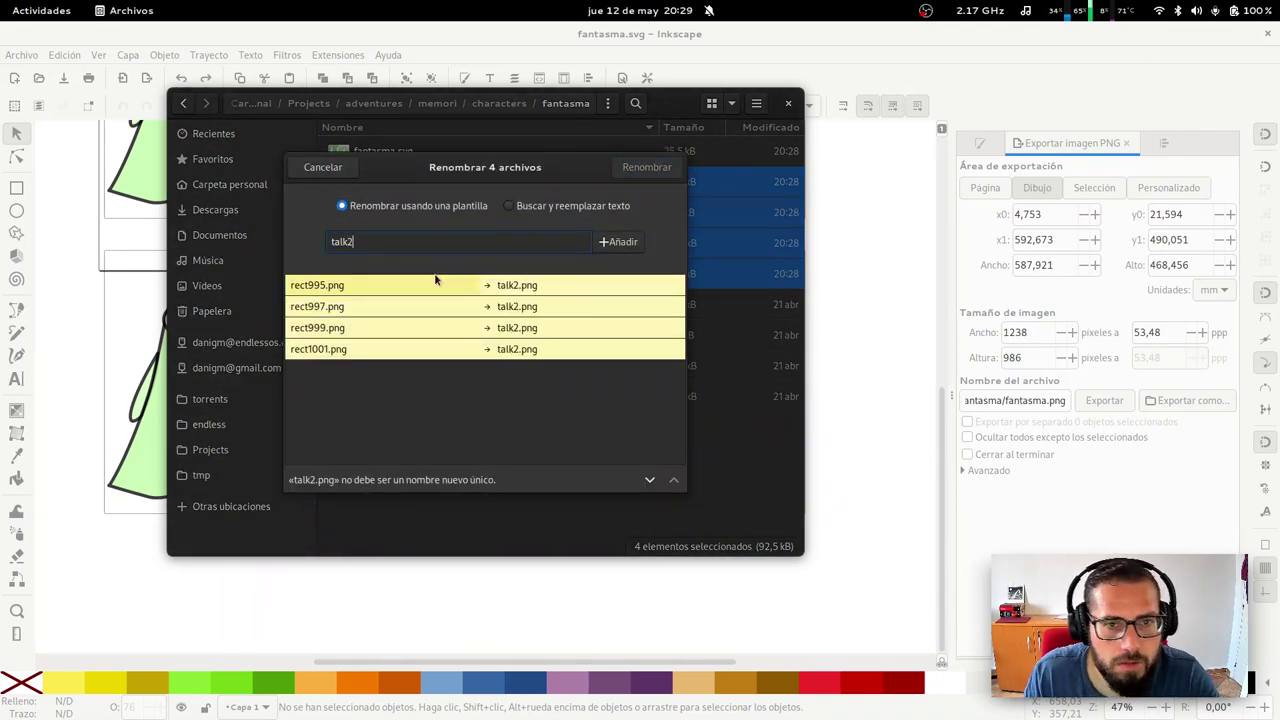
left_click(615, 243)
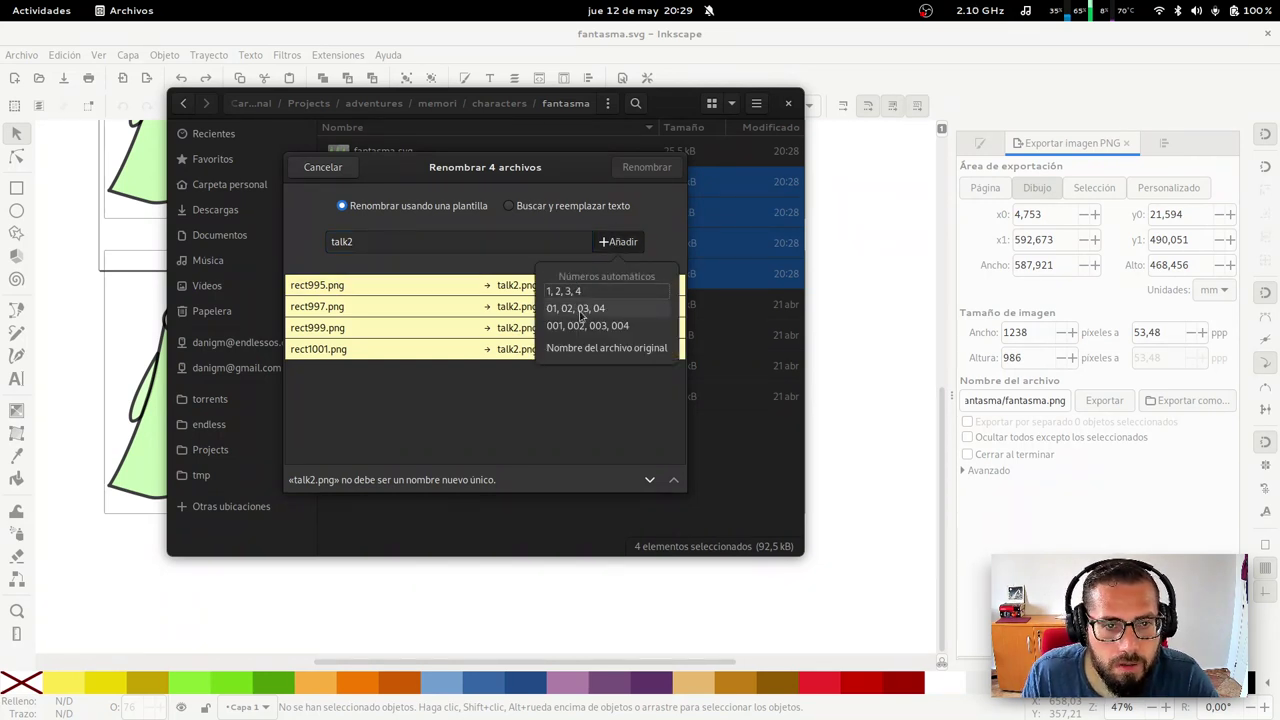
left_click(580, 309)
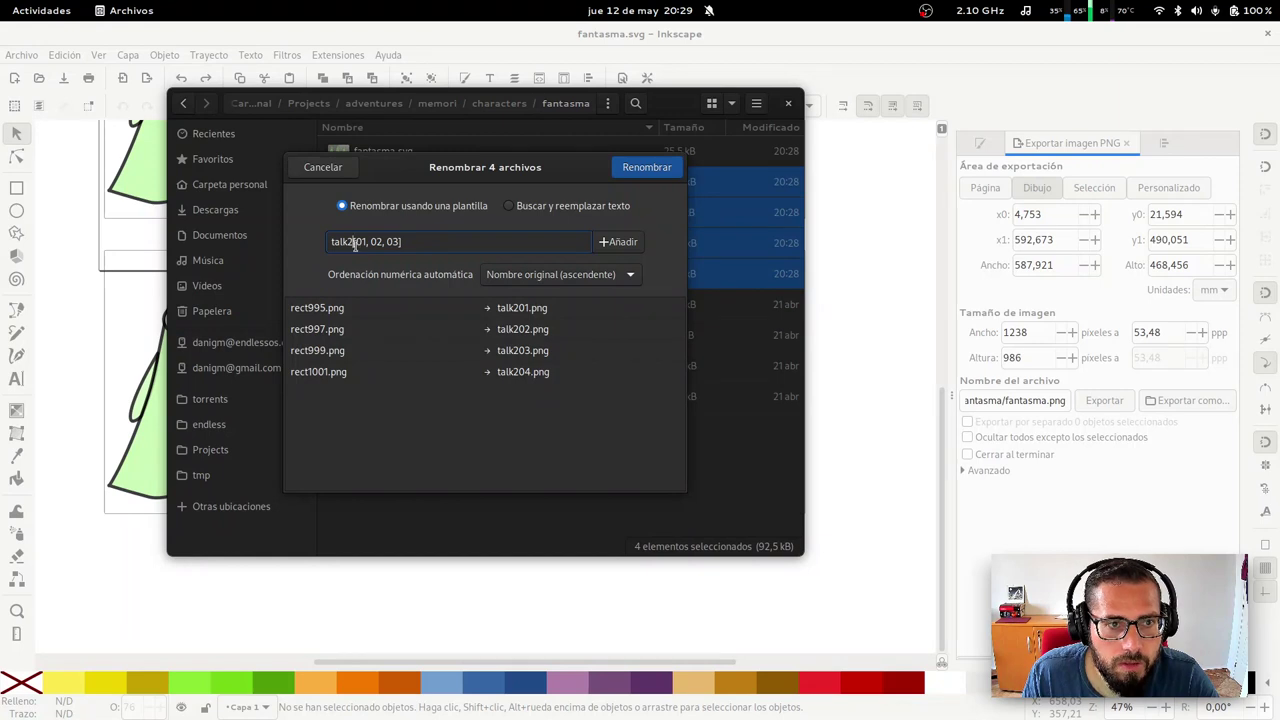
type(".left_")
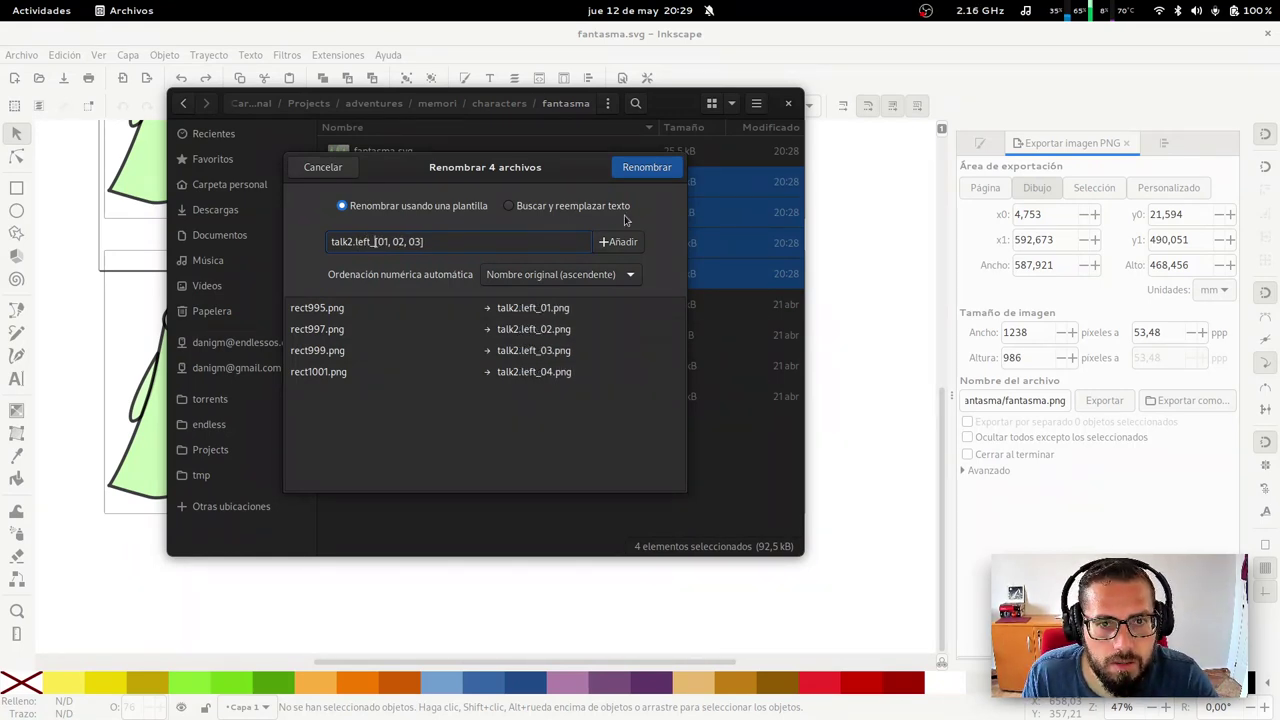
left_click(647, 167)
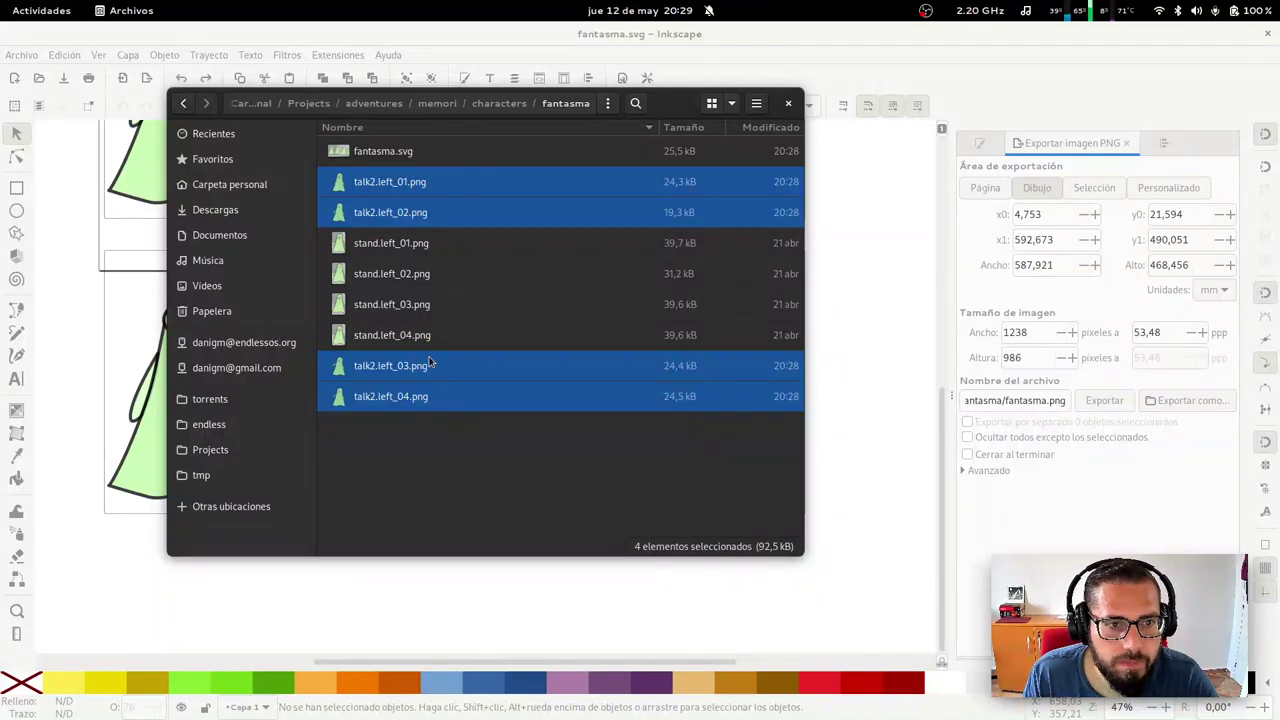
Clear the file selection and re-sort the fantasma folder by name in ascending order
left_click(489, 430)
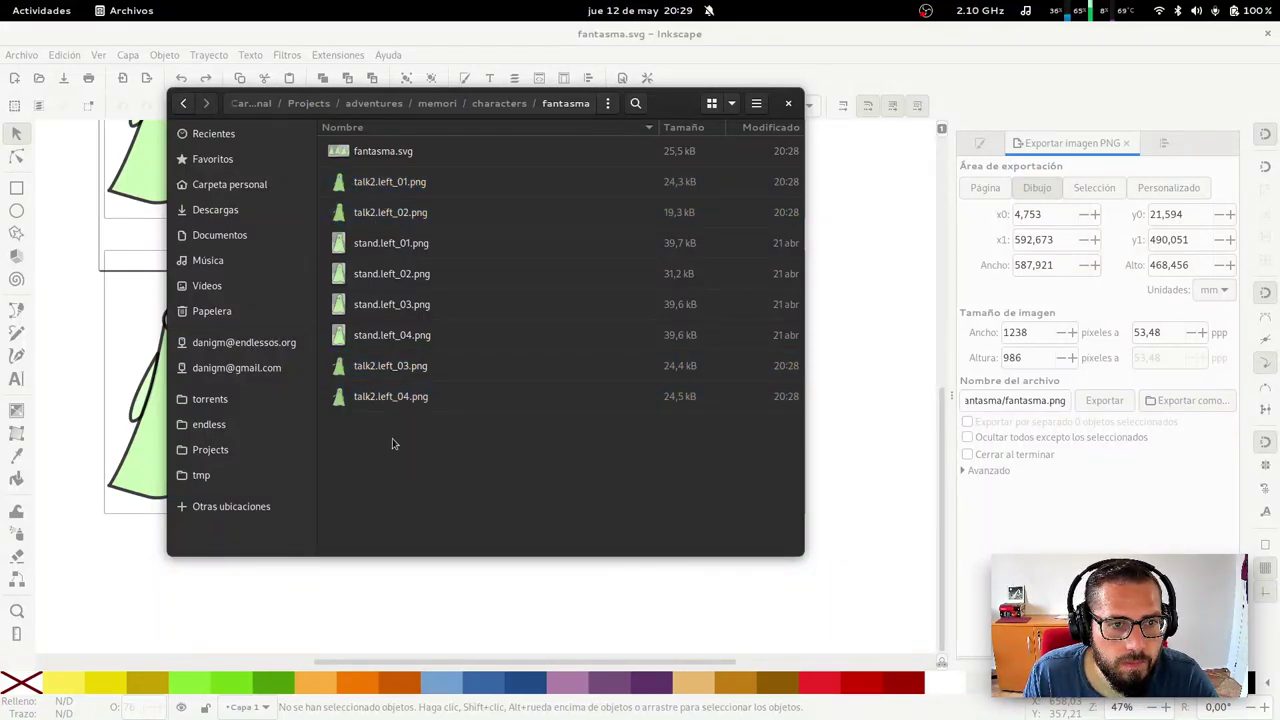
left_click(352, 364)
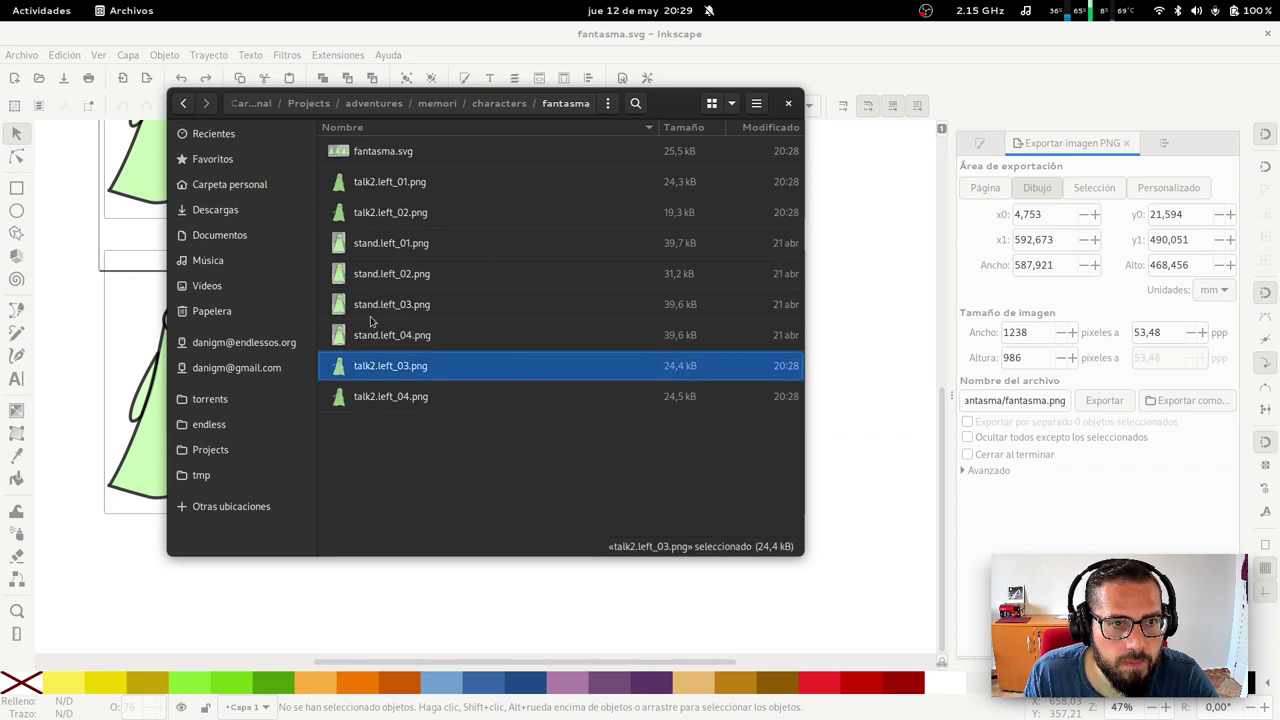
left_click(378, 190)
left_click(652, 449)
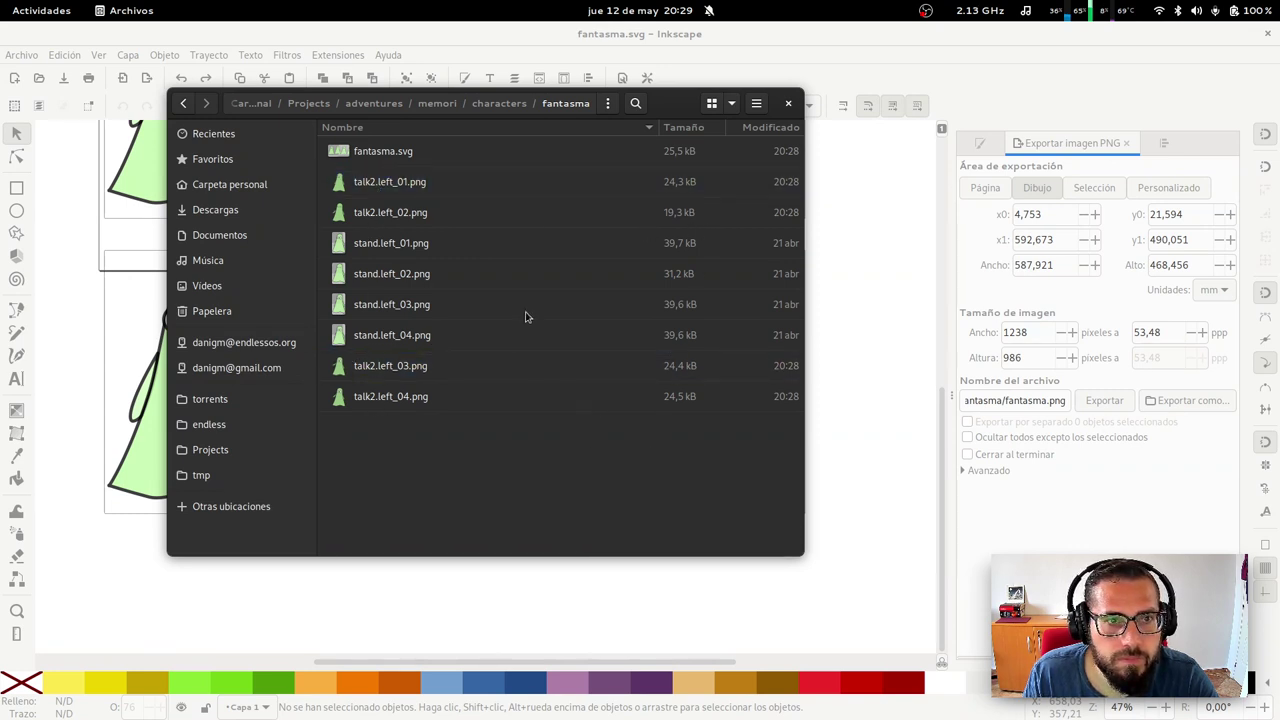
left_click(546, 128)
left_click(546, 128)
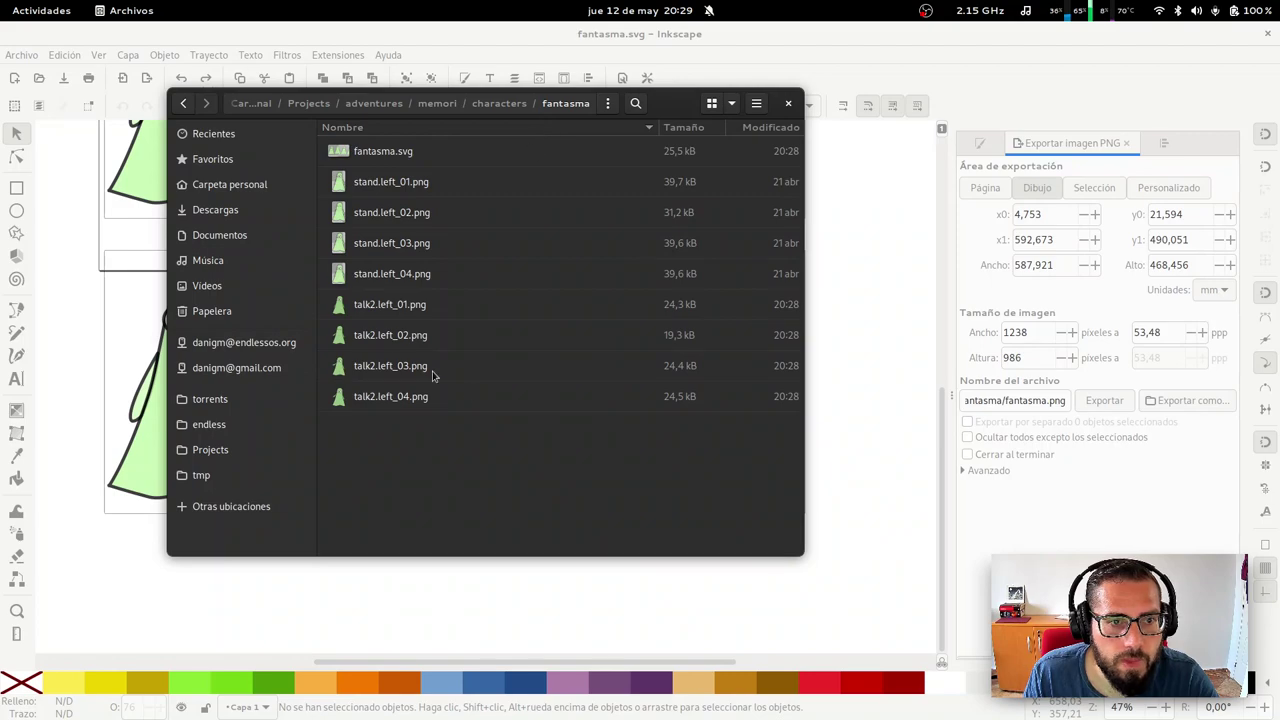
Switch to Adventure Editor and start creating a new atlas named fantasma
key("super")
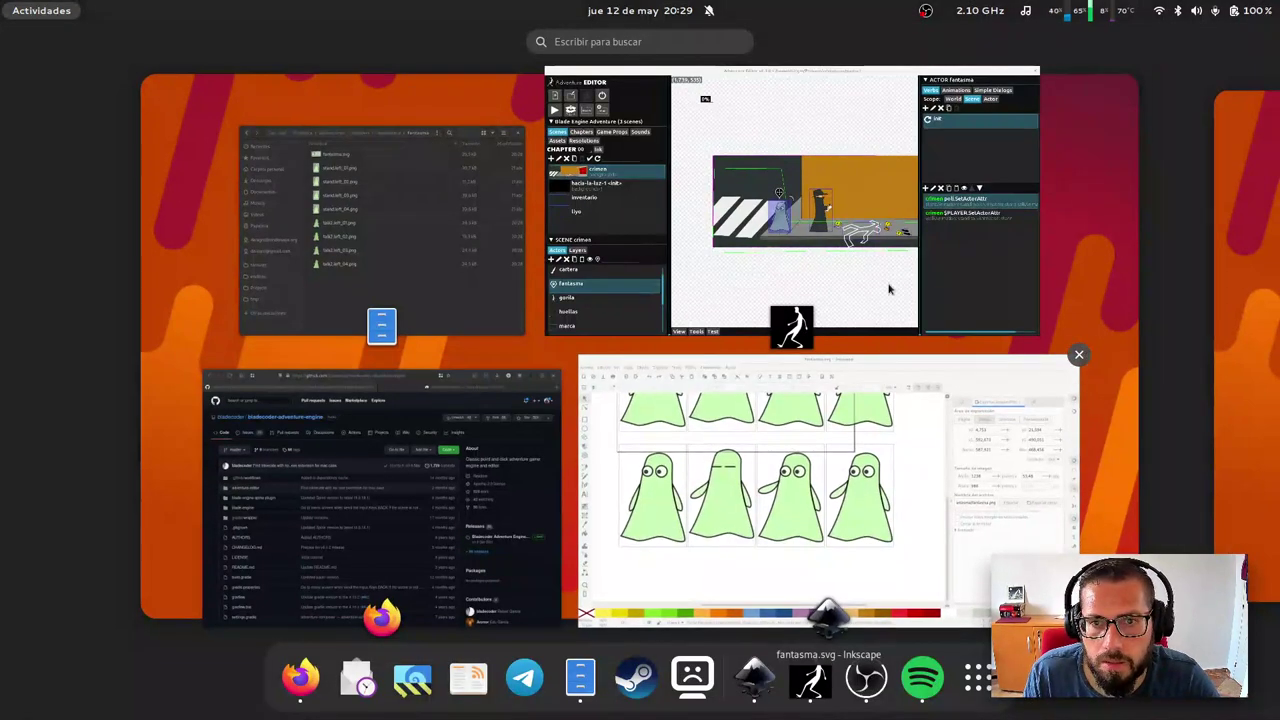
left_click(889, 289)
left_click(148, 135)
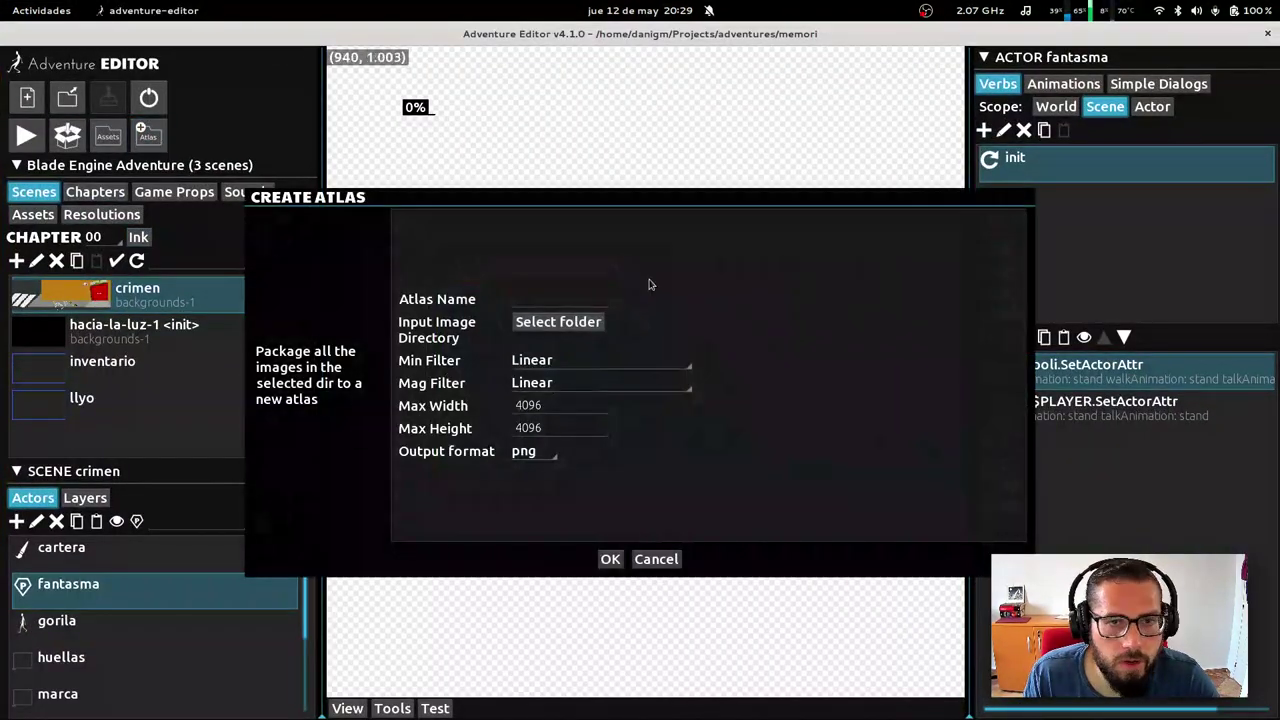
left_click(530, 298)
type("fantasma")
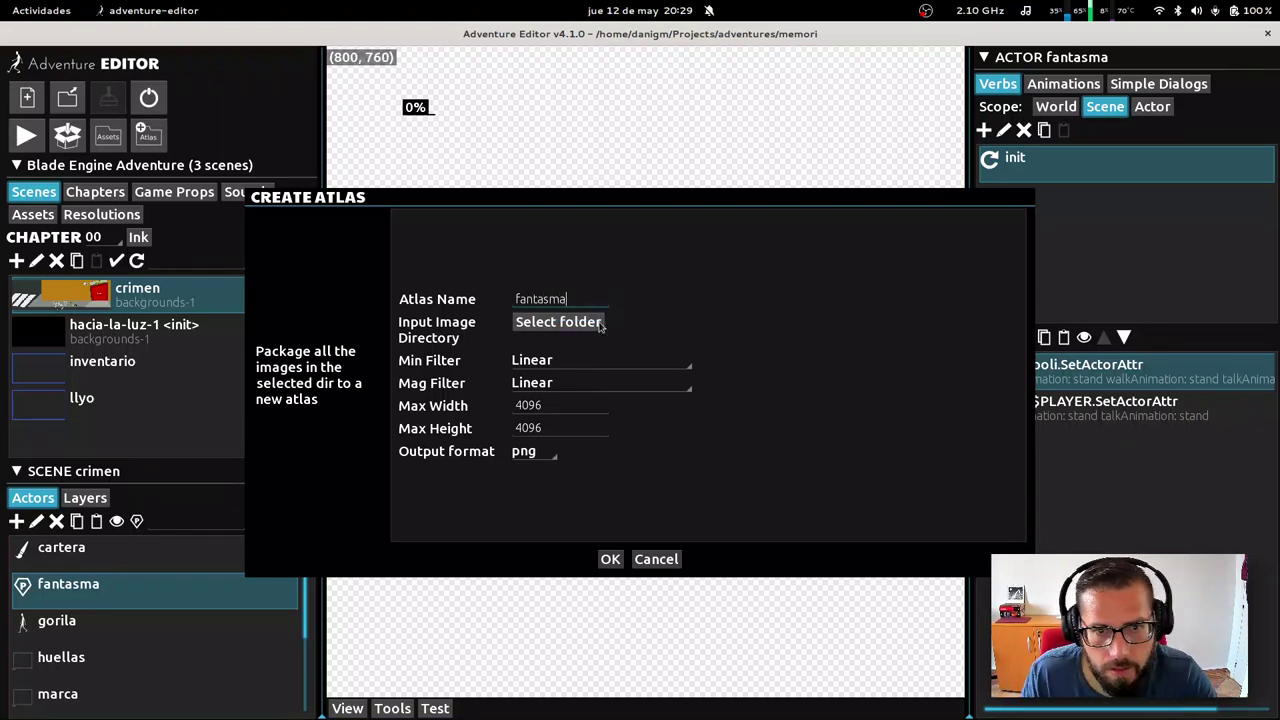
Choose the memori project's characters/fantasma folder as the input image directory and generate the atlas
left_click(530, 322)
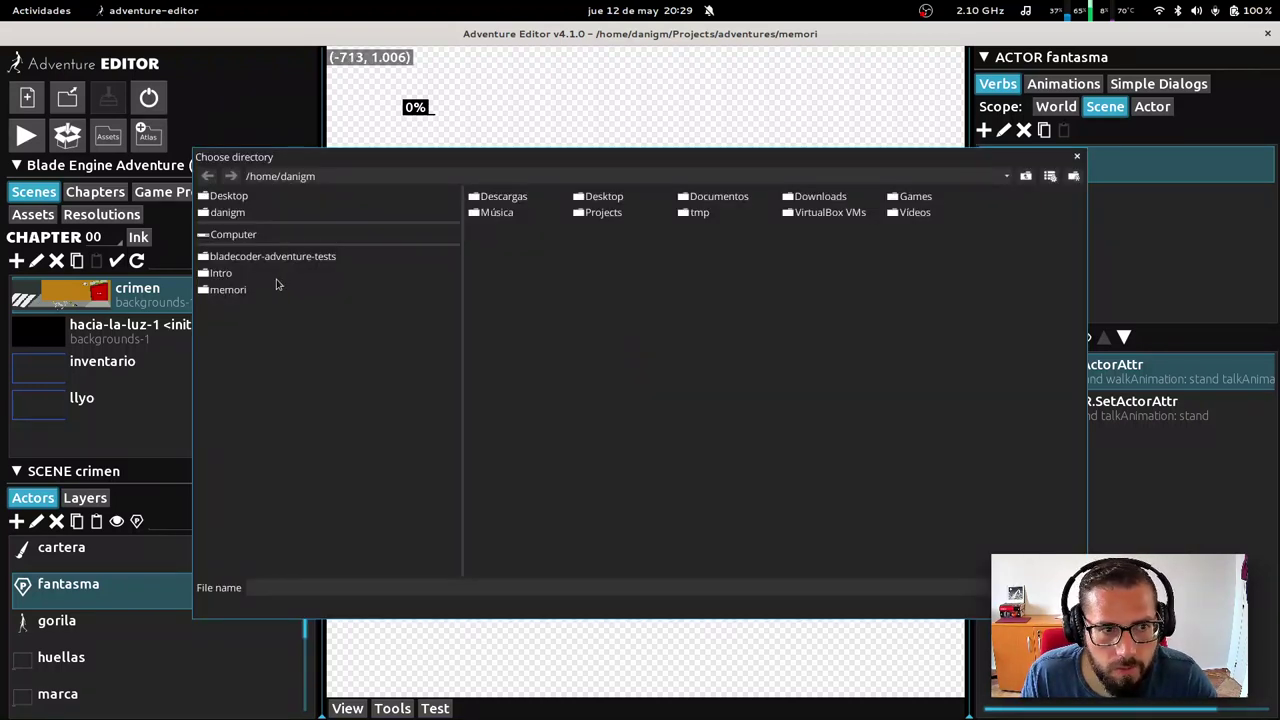
left_click(250, 289)
double_click(810, 199)
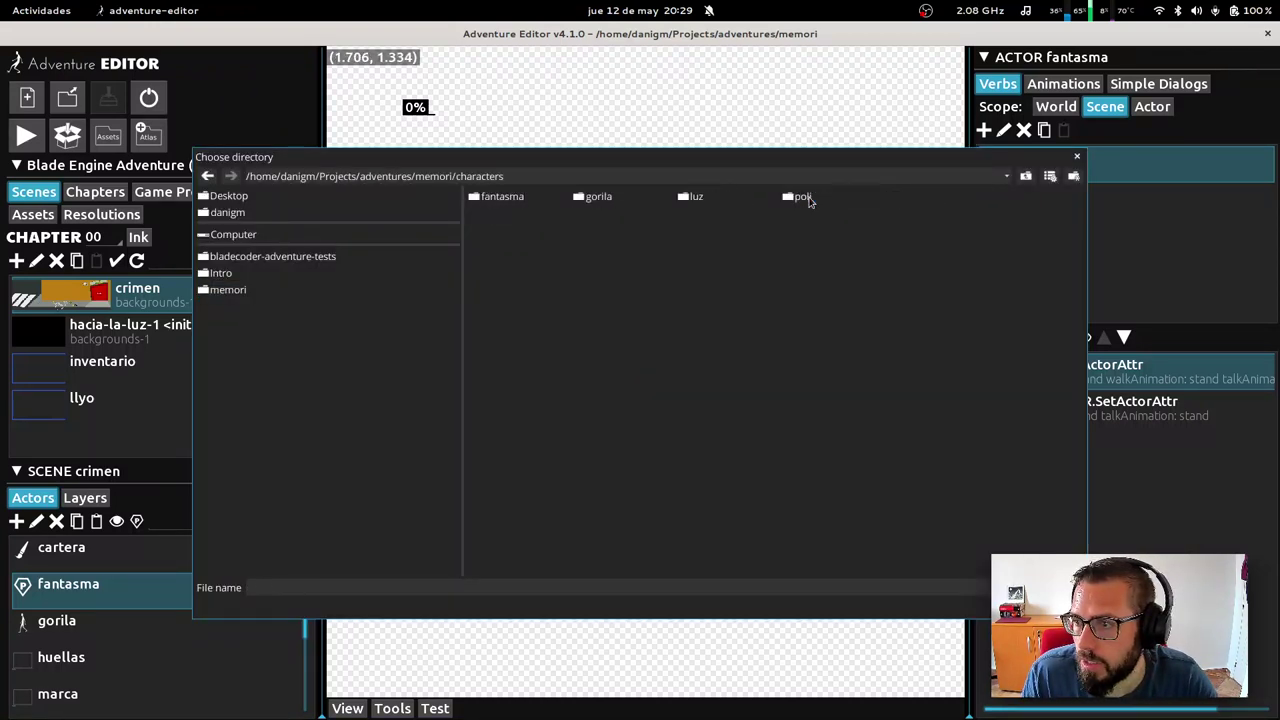
double_click(498, 197)
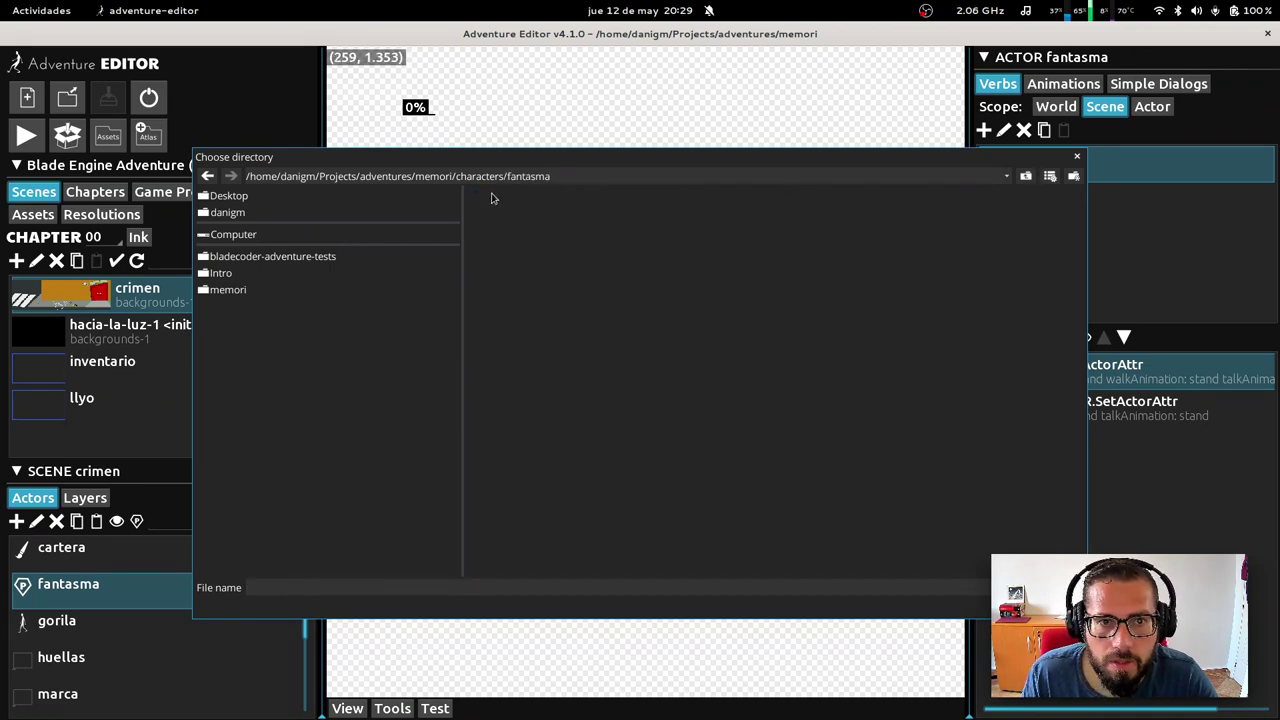
key("Return")
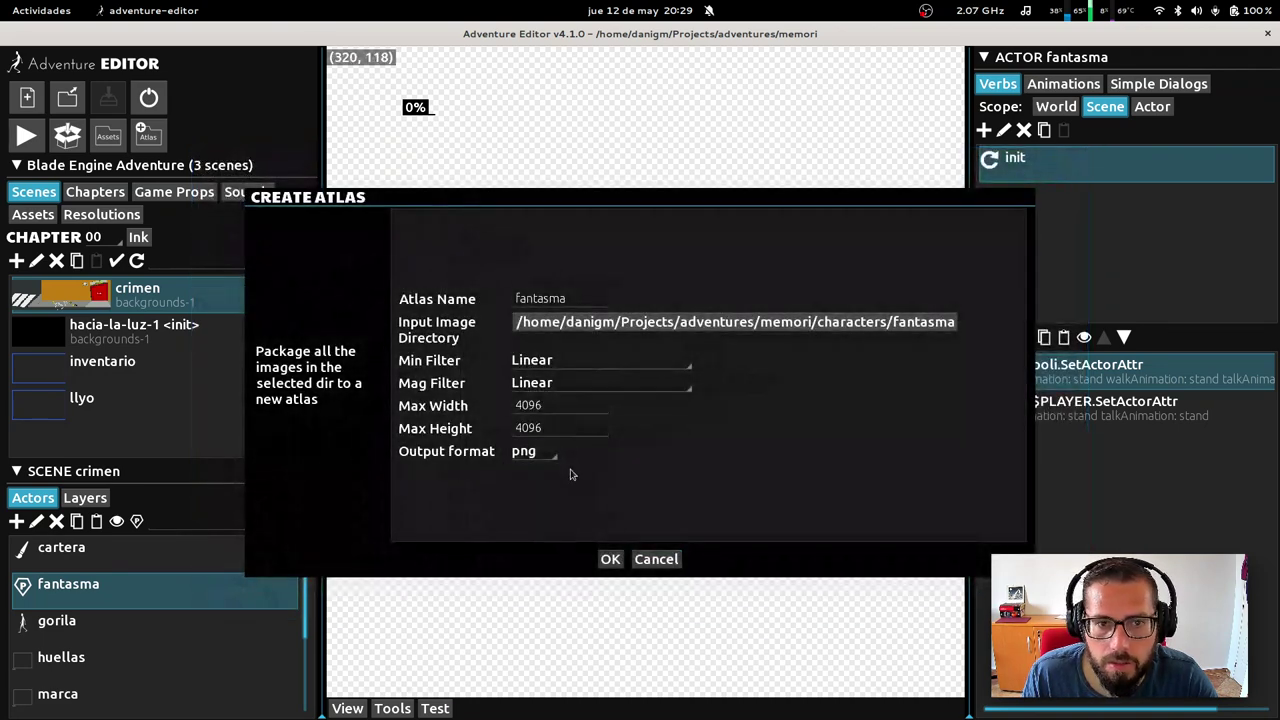
left_click(611, 563)
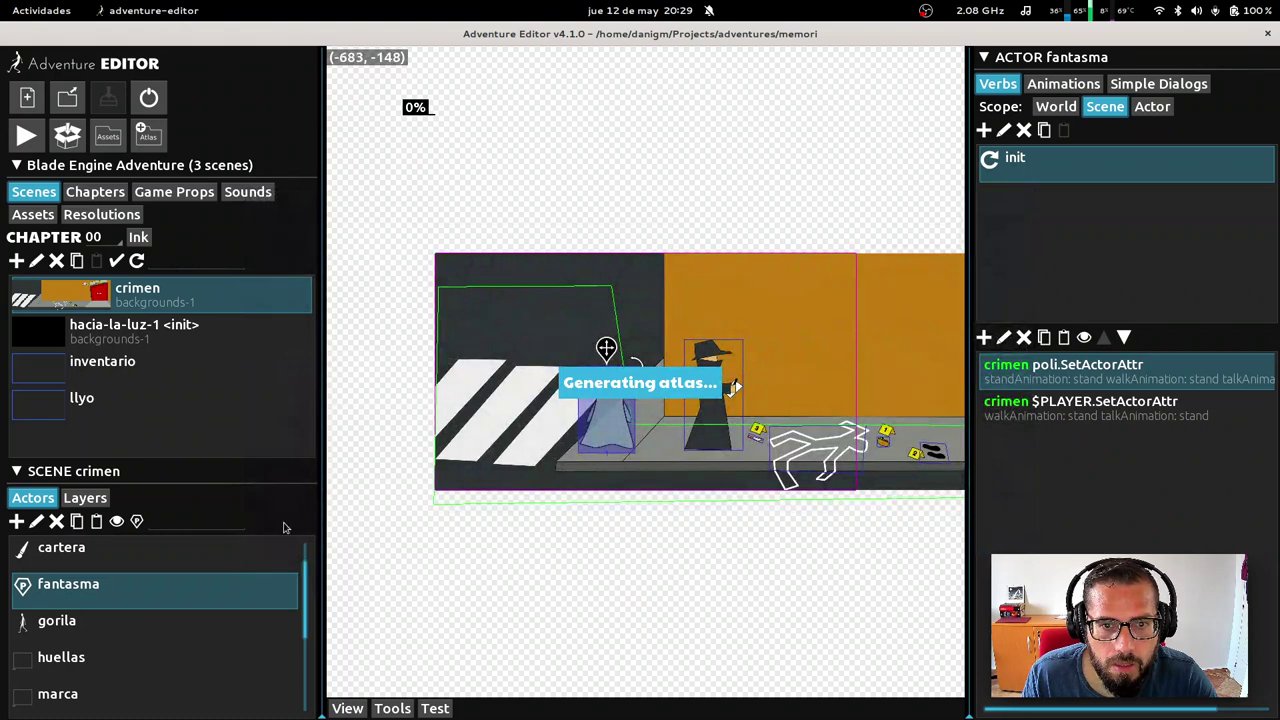
Reload the crimen scene and add the talk2.left animation from the fantasma source to the fantasma actor at speed 0.8
left_click(67, 343)
left_click(100, 297)
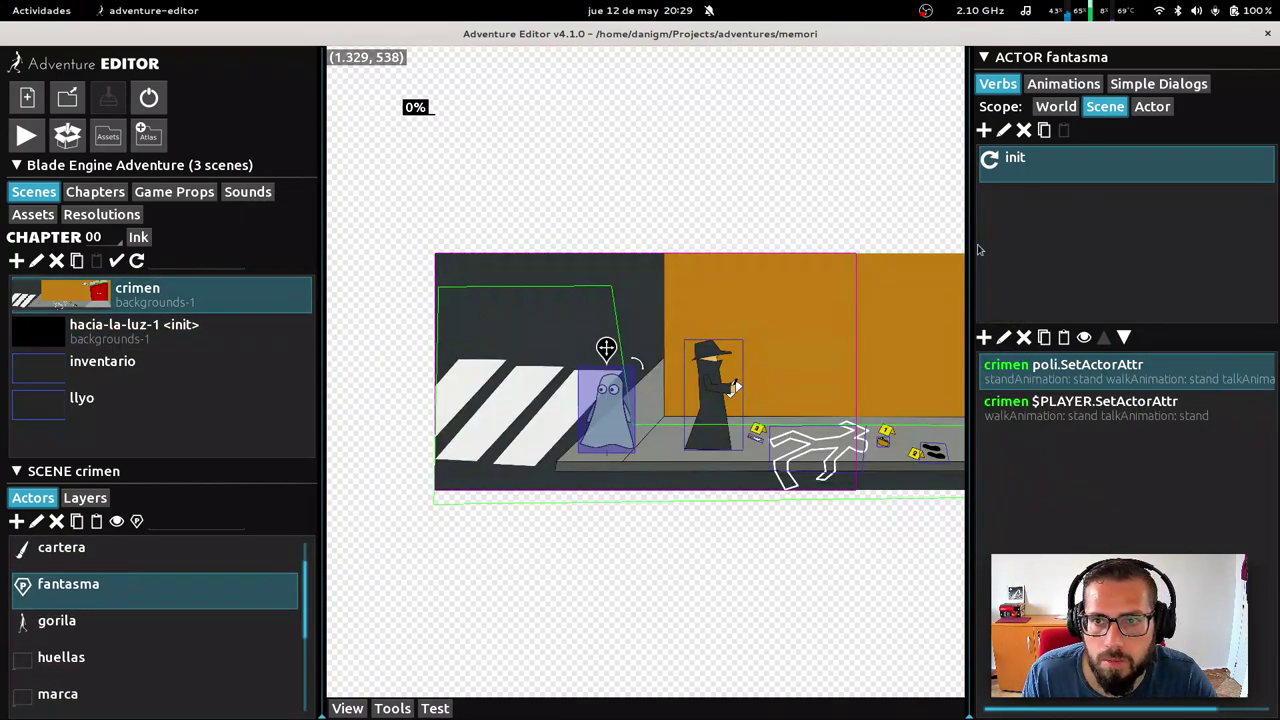
left_click(1063, 83)
left_click(983, 107)
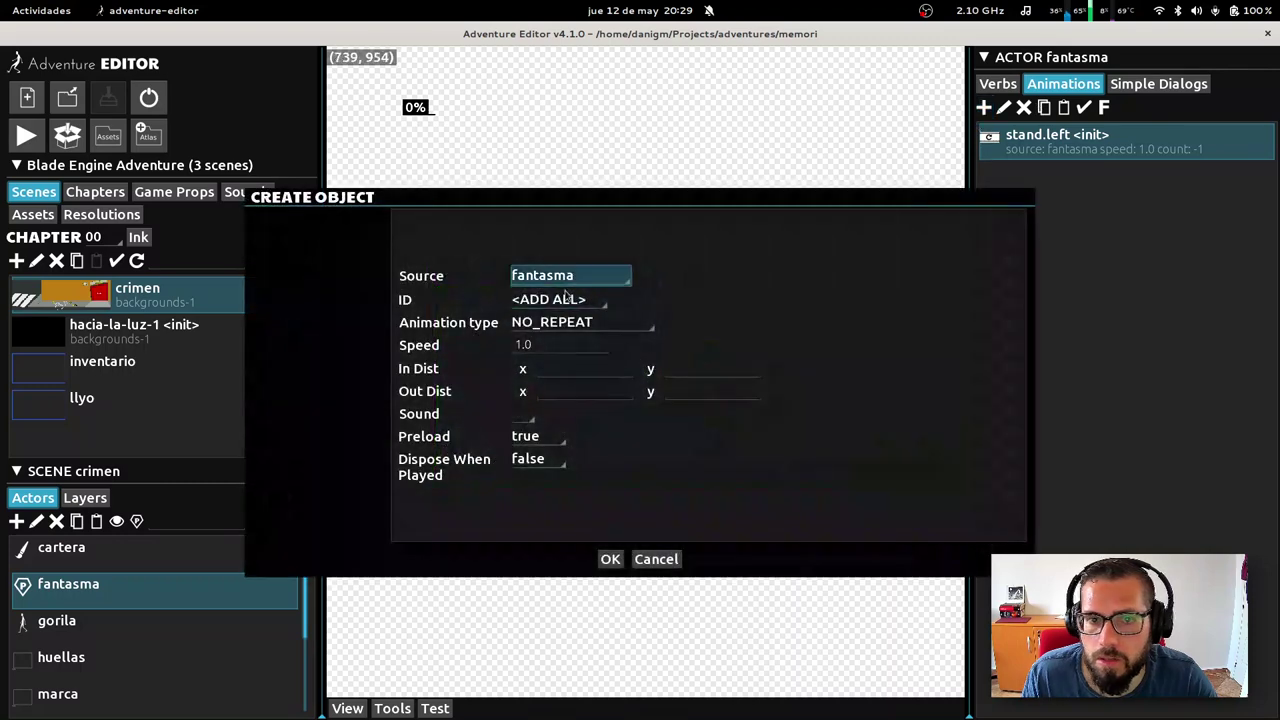
left_click(560, 299)
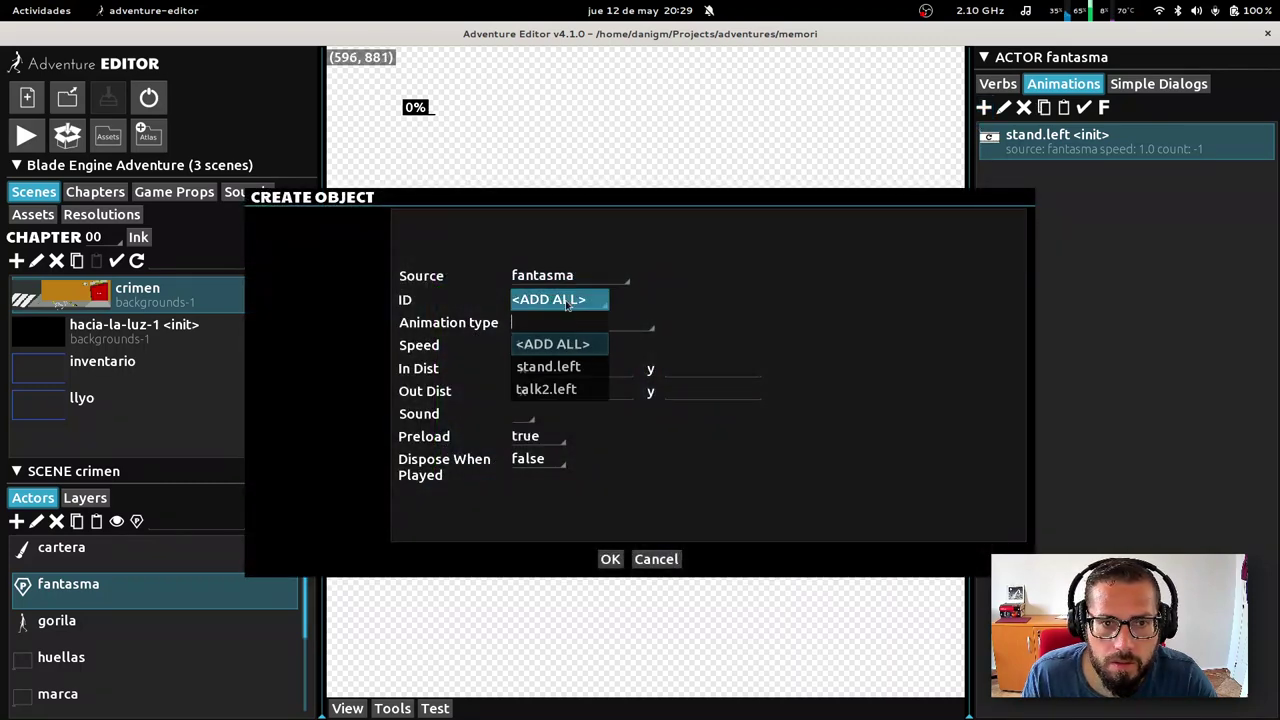
left_click(560, 390)
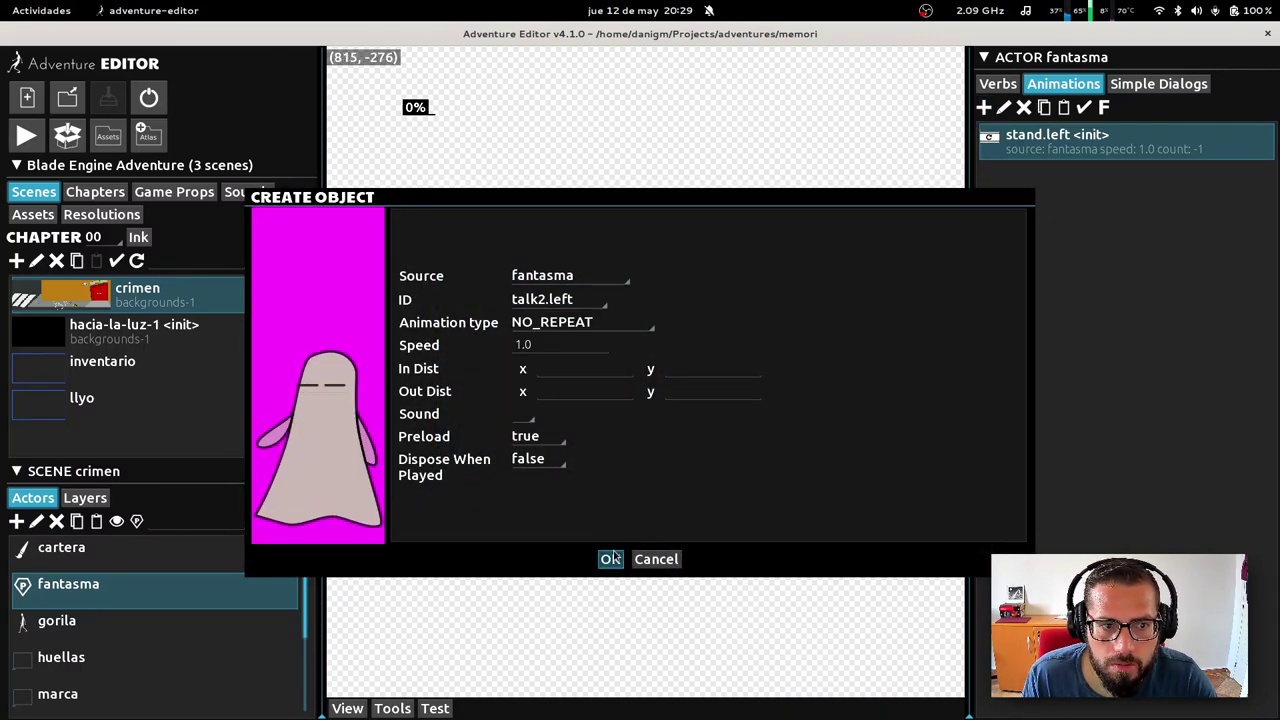
triple_click(533, 350)
type("0.")
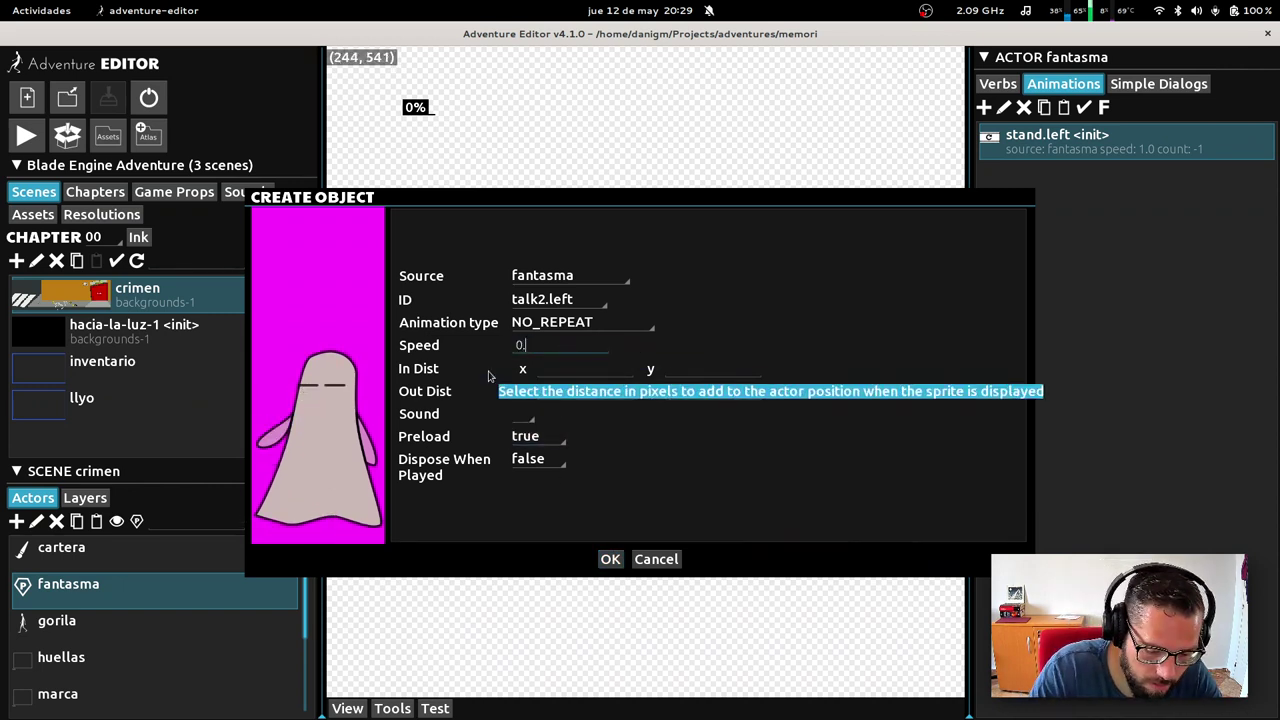
type("8")
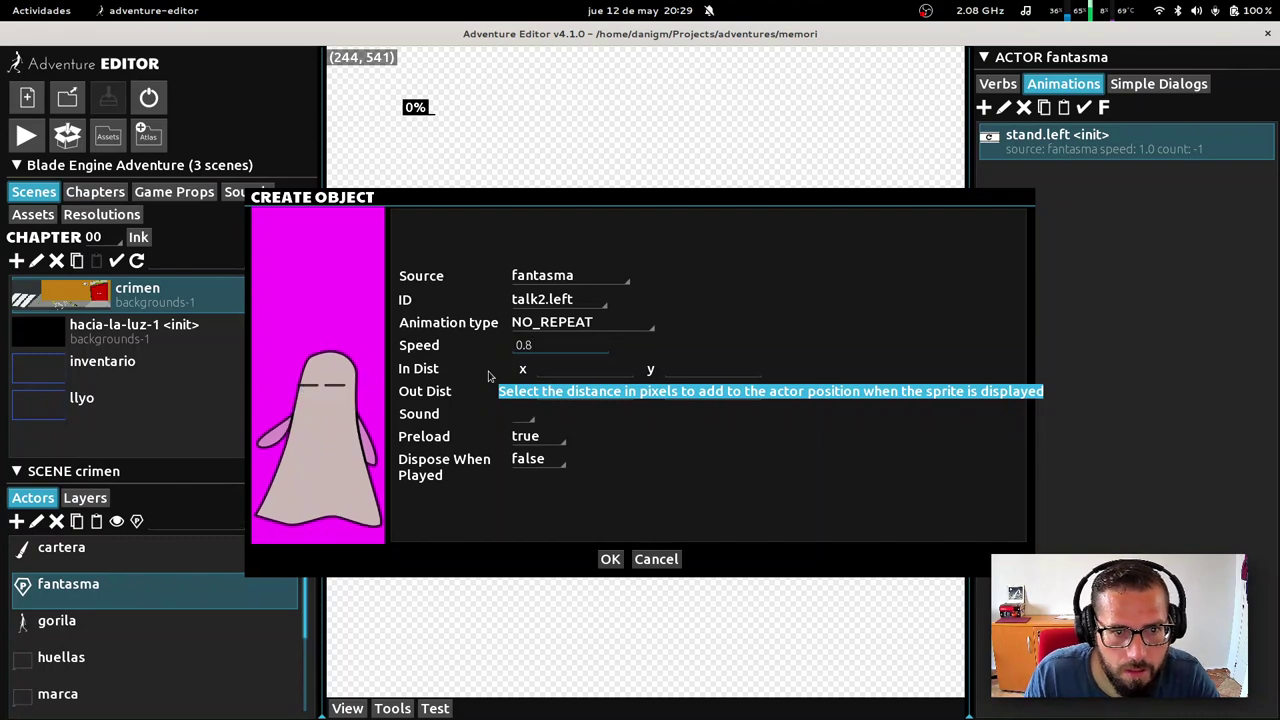
left_click(610, 559)
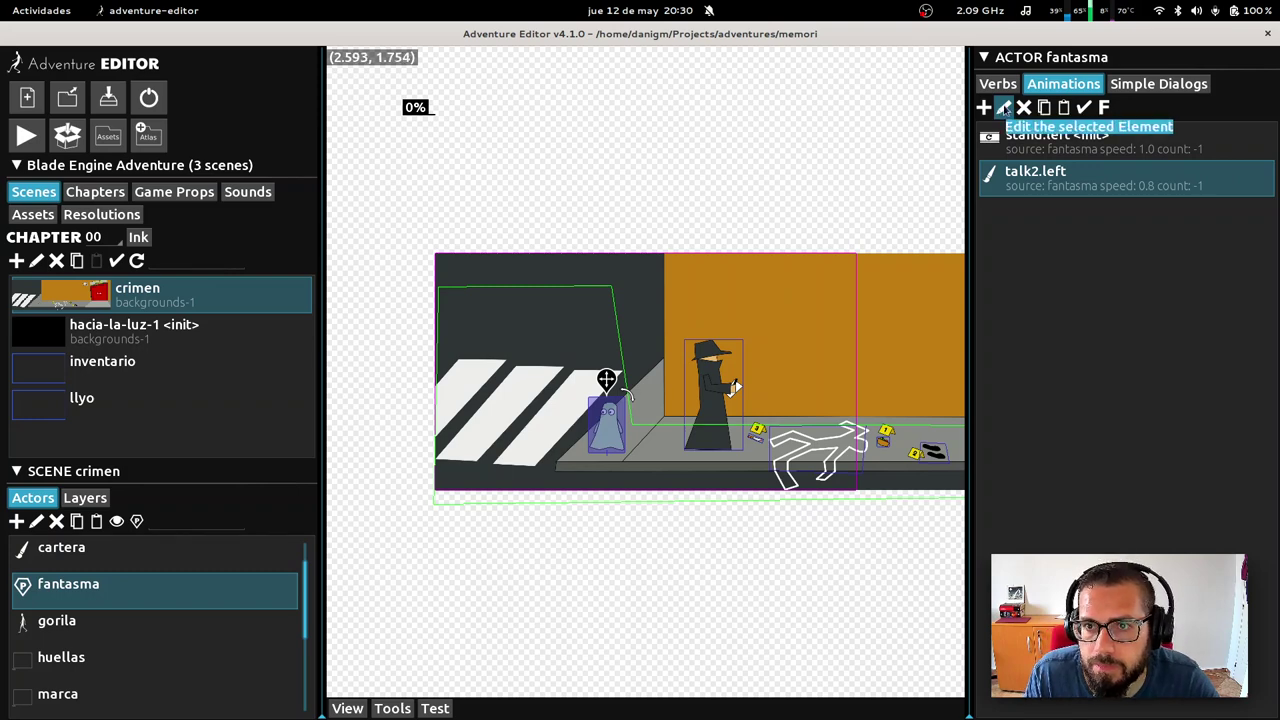
Change the fantasma actor's talk2.left animation to the YOYO type and set its speed to 0.5
left_click(1004, 110)
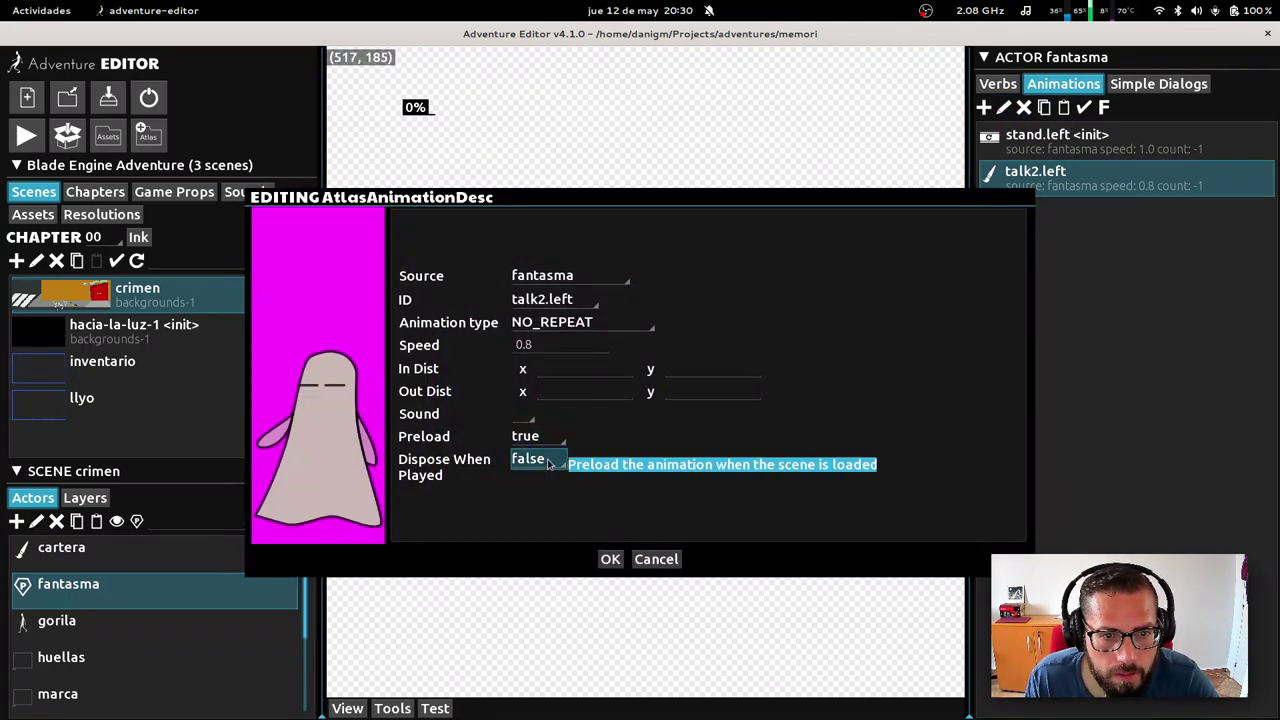
left_click(560, 323)
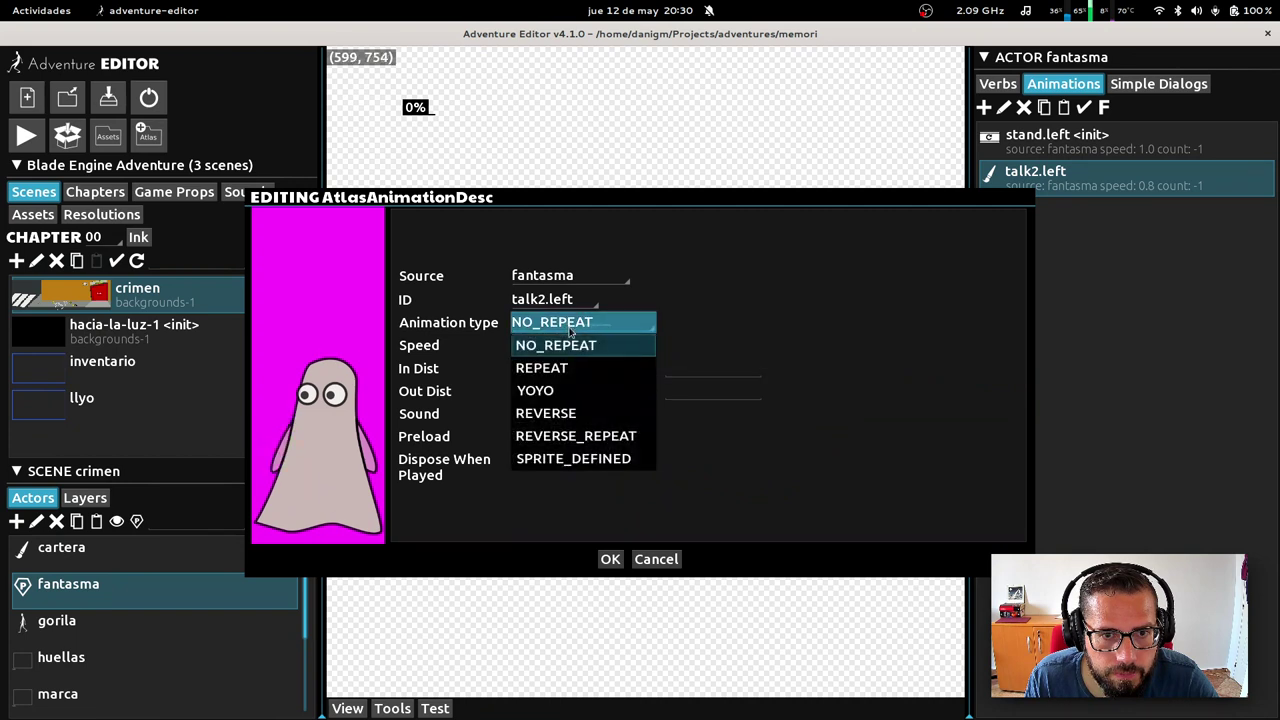
left_click(576, 436)
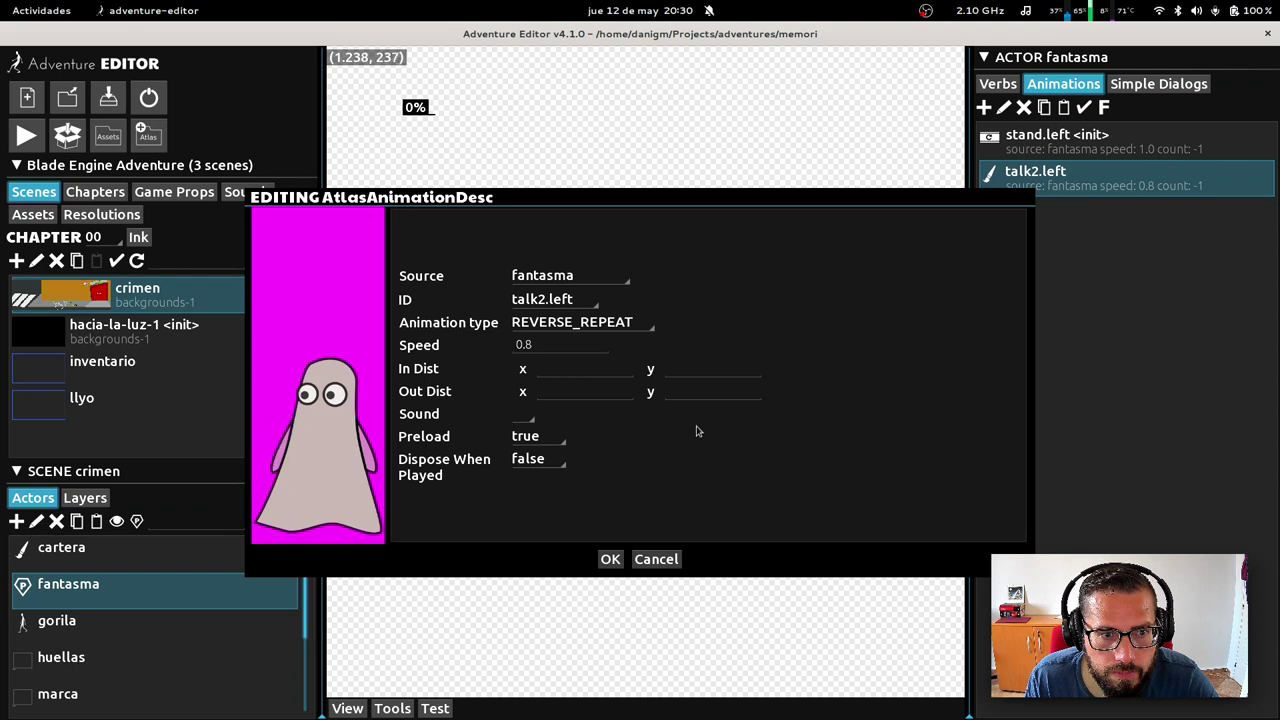
left_click(565, 326)
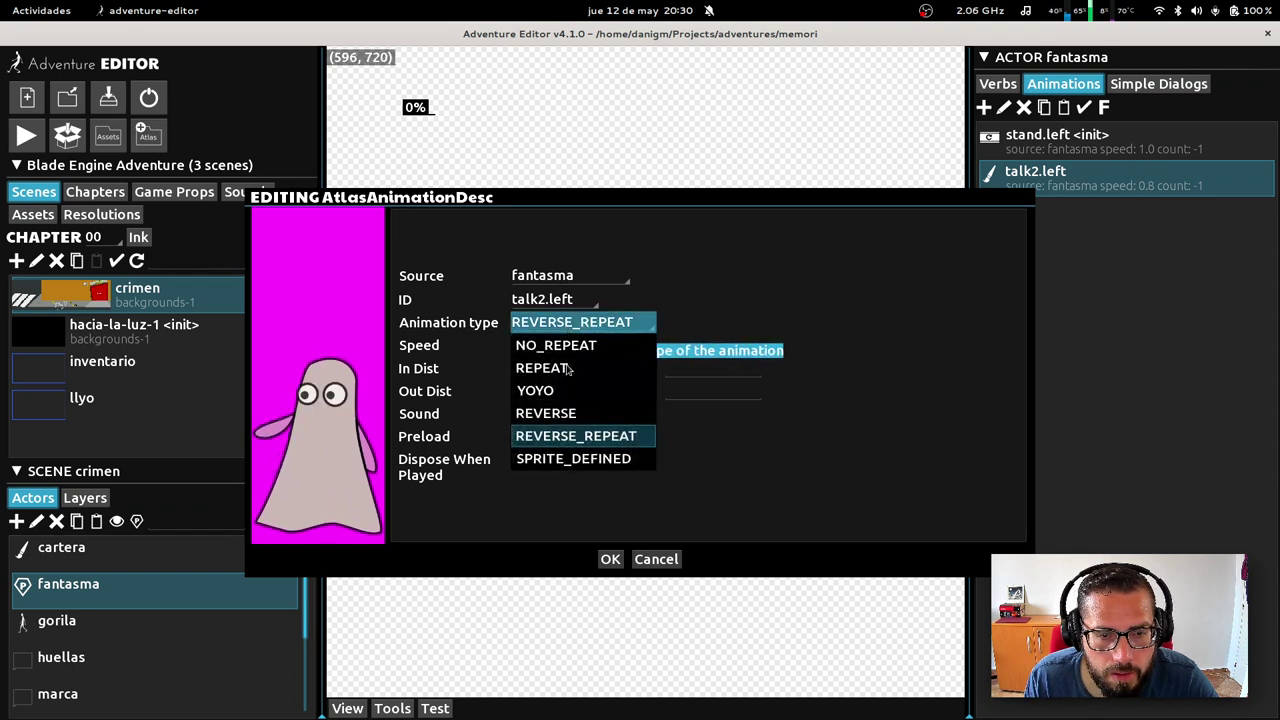
left_click(550, 390)
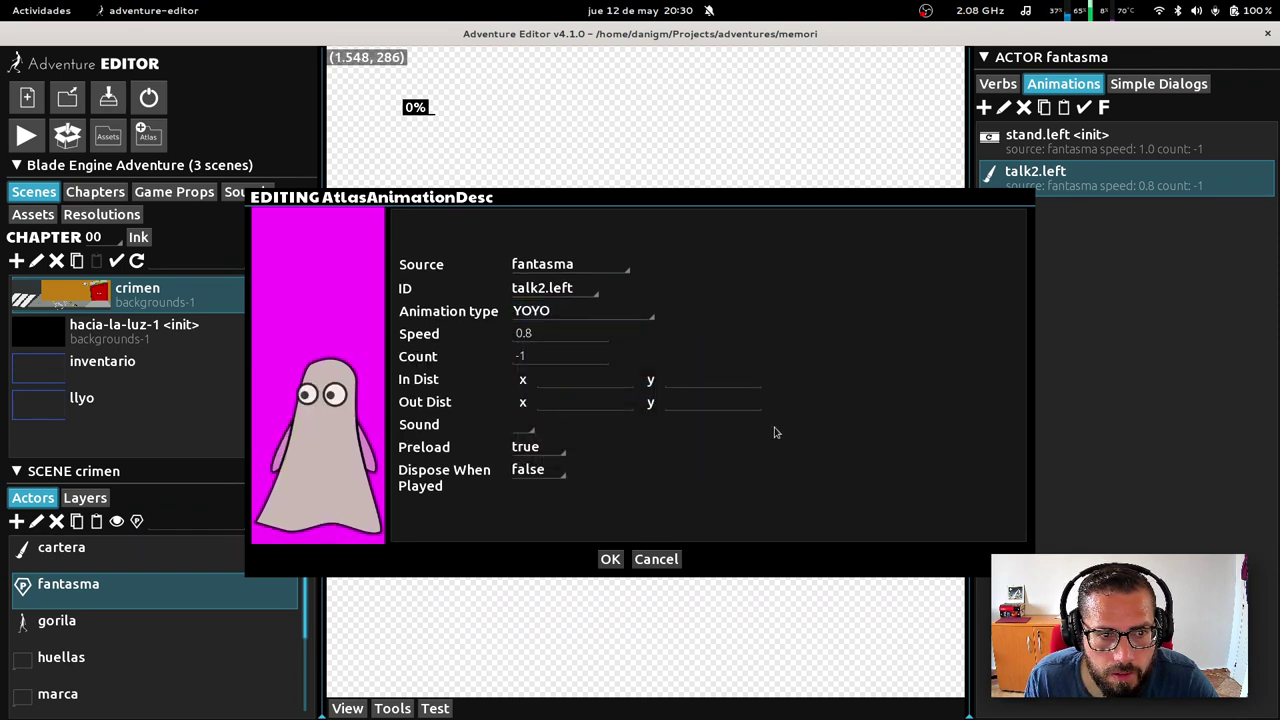
left_click(553, 340)
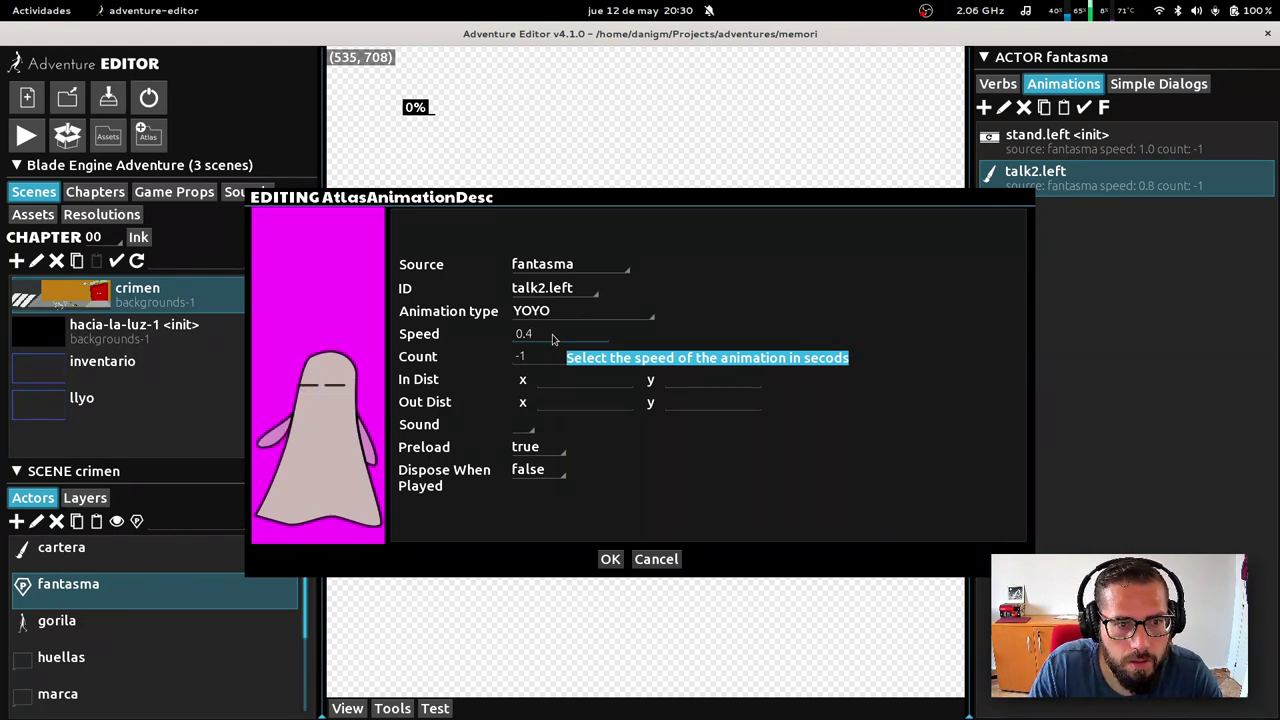
key("BackSpace")
type("5")
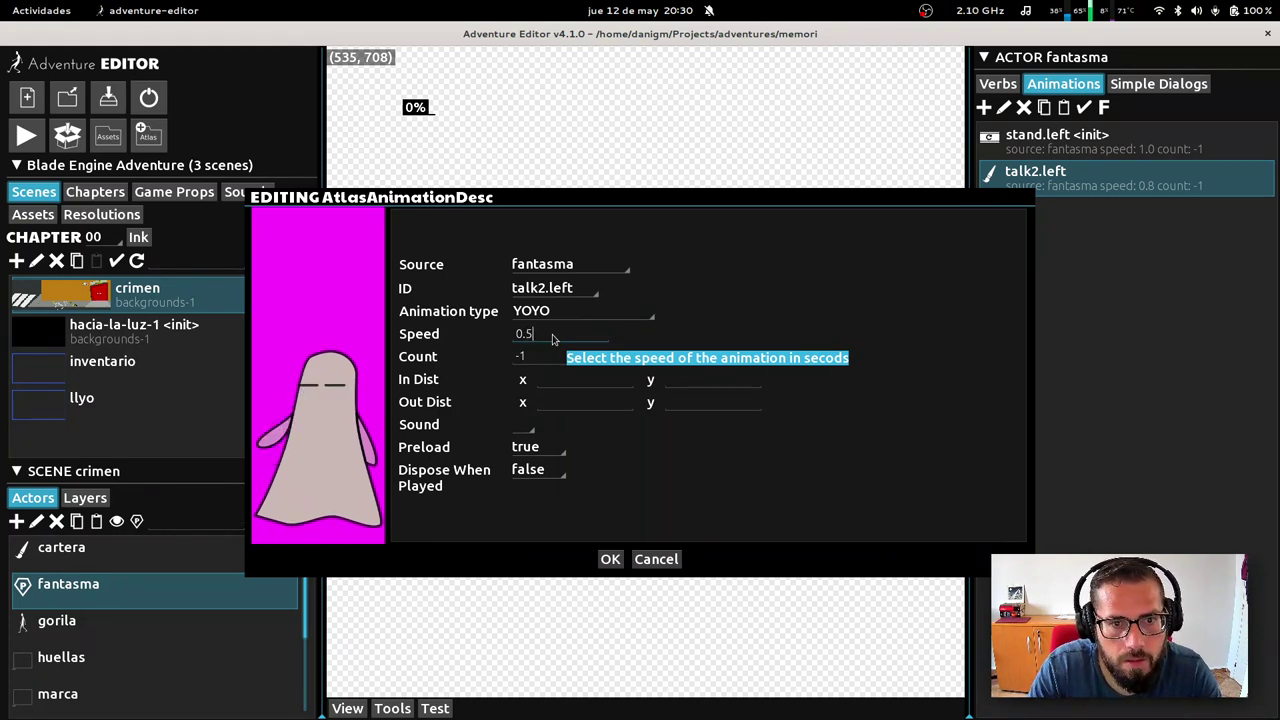
left_click(610, 559)
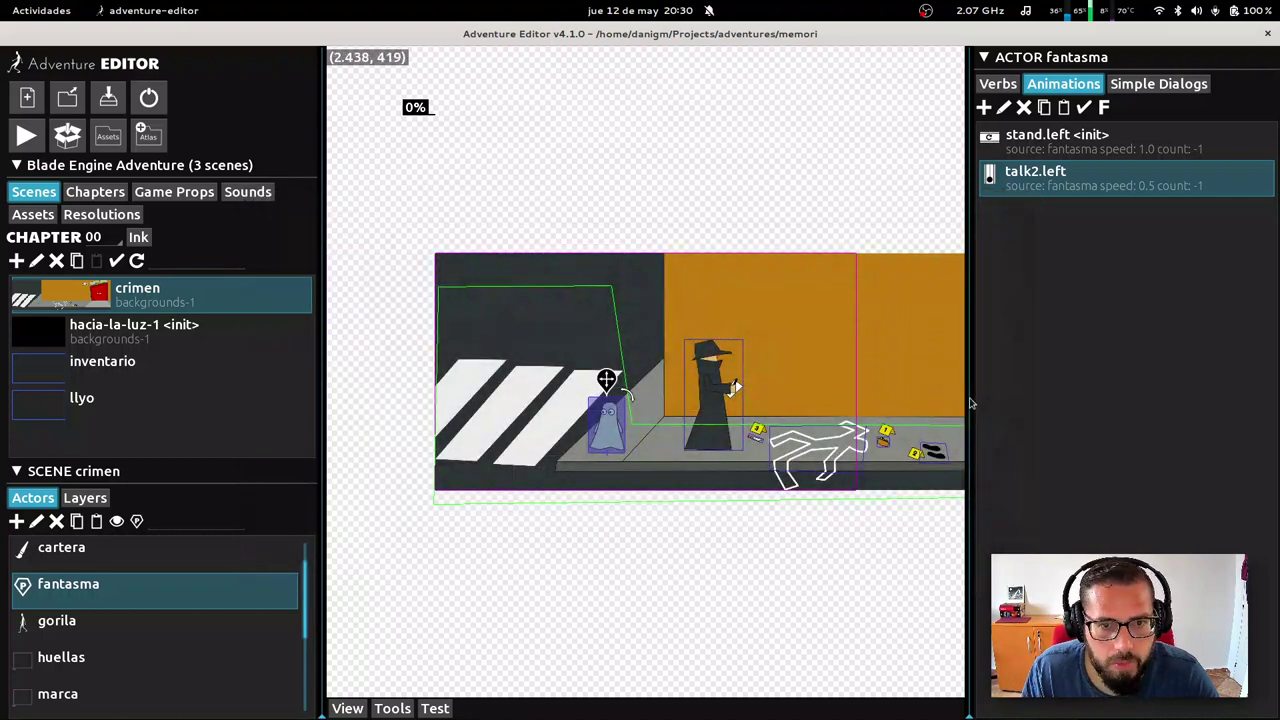
Select the marca body outline in the crimen scene and show its actor-scope verbs
left_click(998, 86)
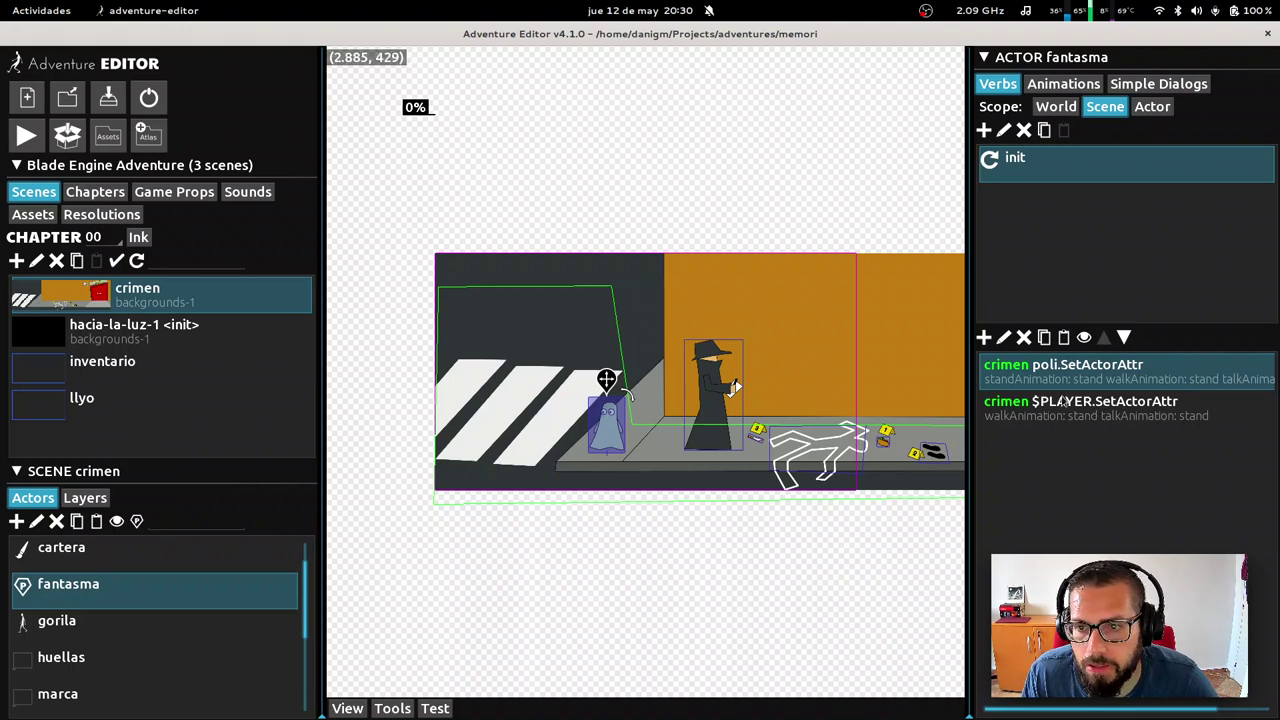
left_click(818, 450)
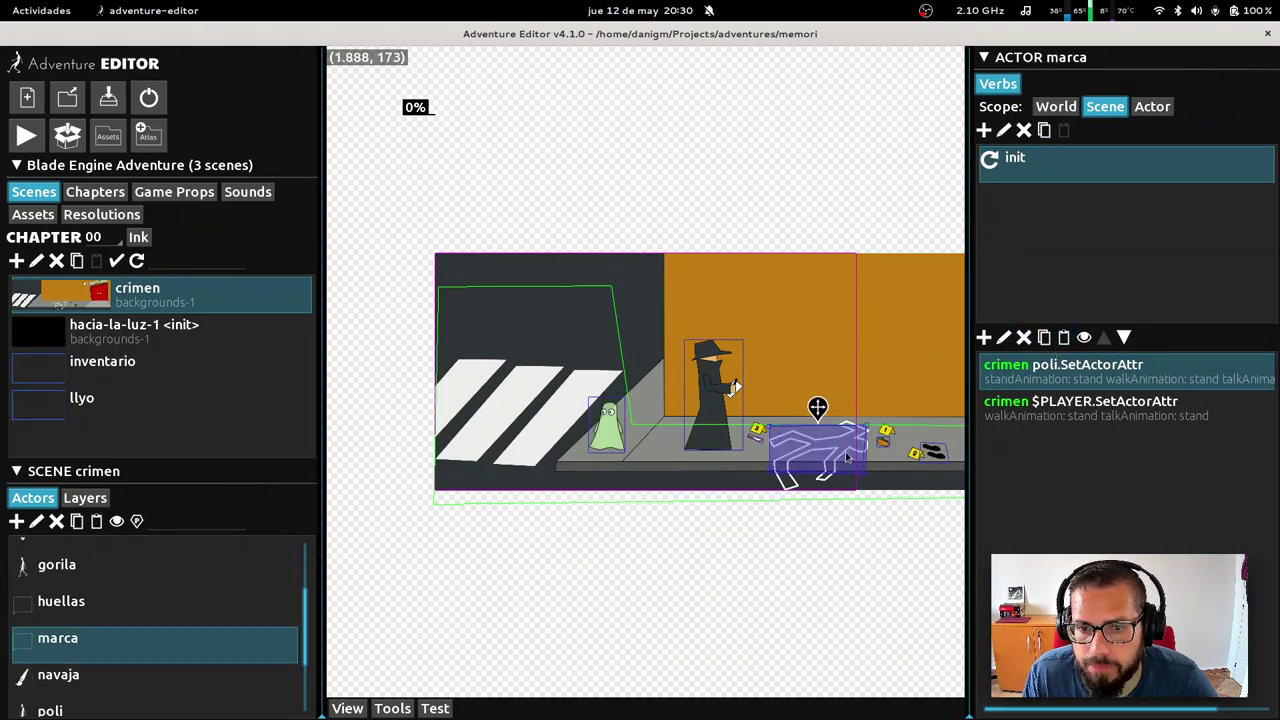
left_click(1152, 106)
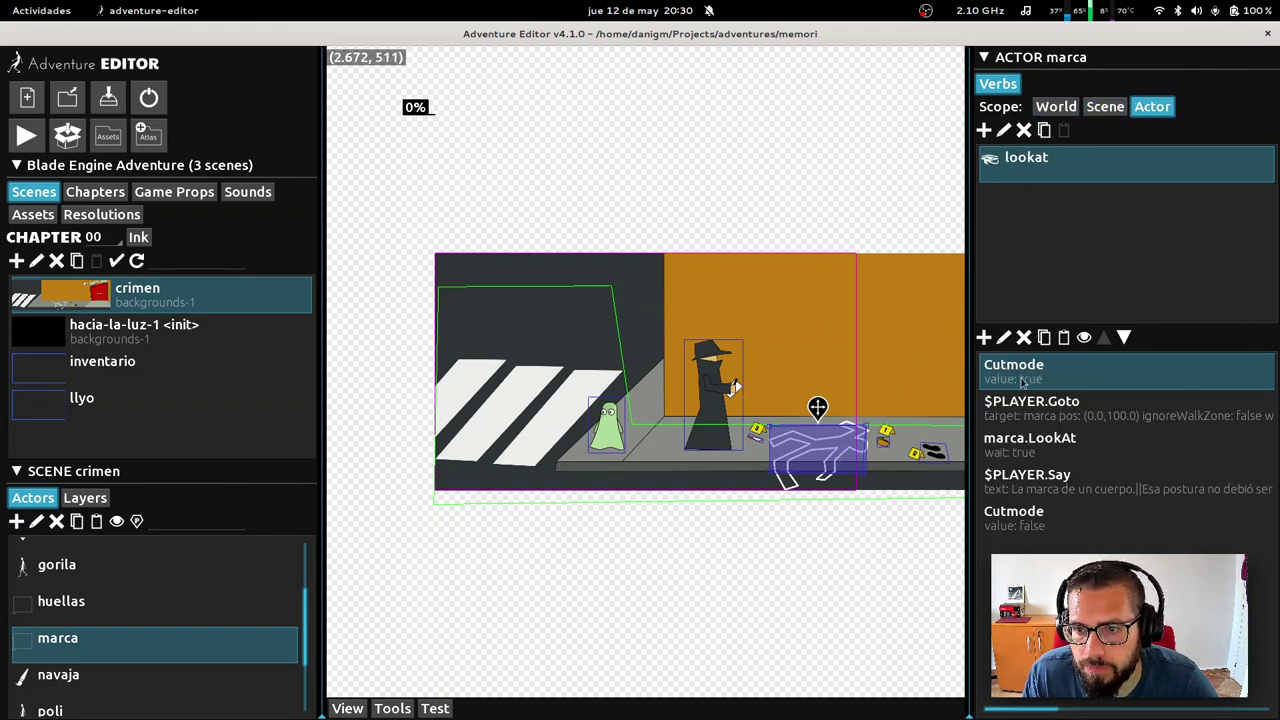
left_click(984, 337)
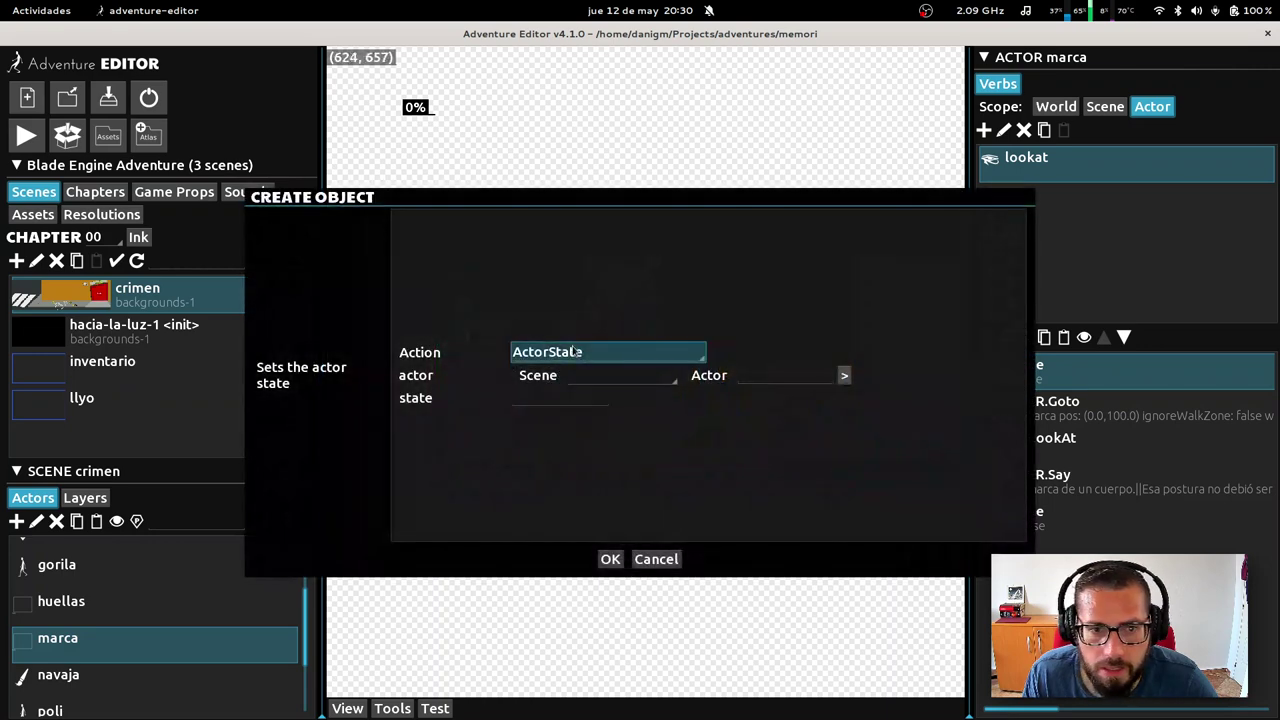
left_click(608, 352)
scroll(571, 560, "down", 2)
scroll(571, 570, "down", 7)
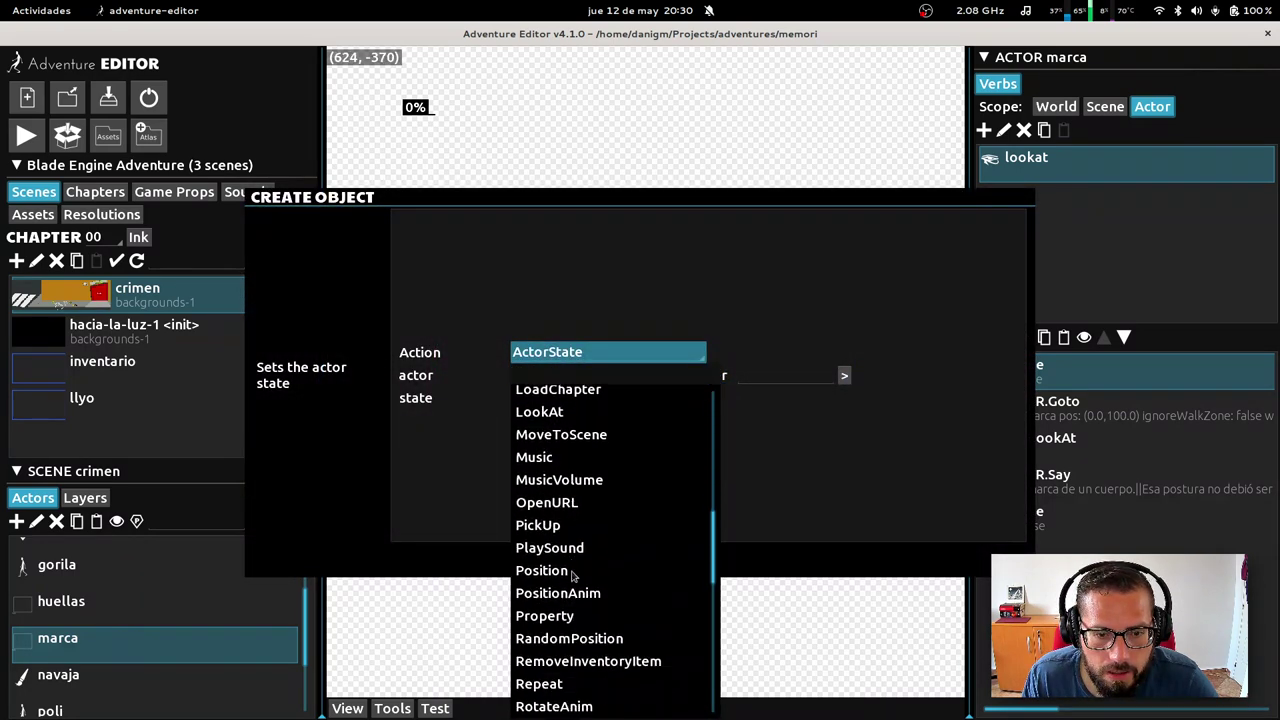
left_click(530, 658)
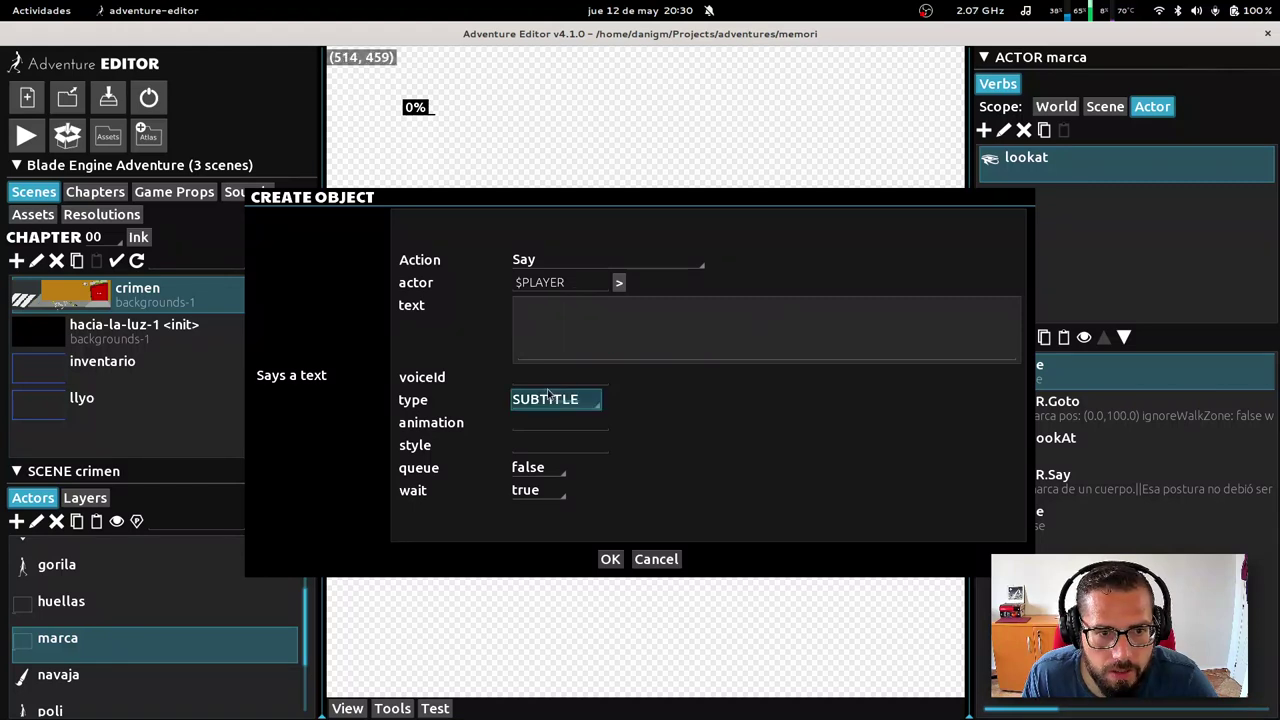
left_click(556, 424)
type("talk2")
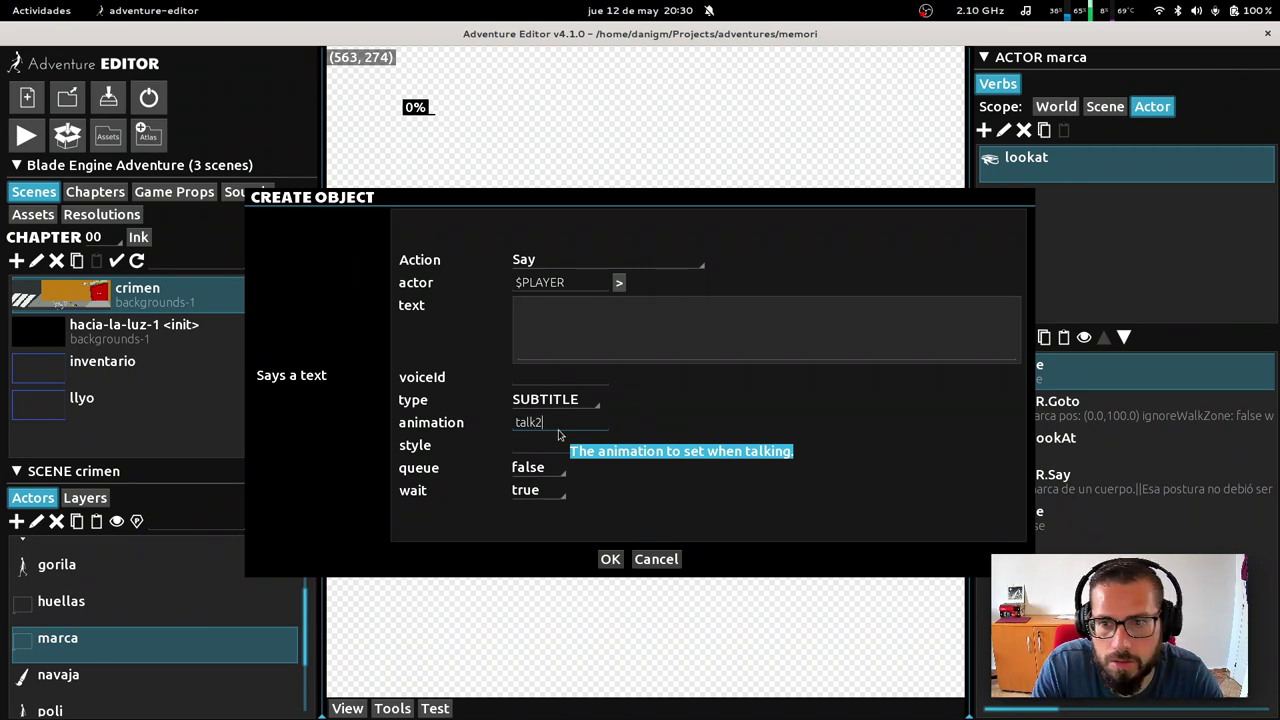
left_click(656, 559)
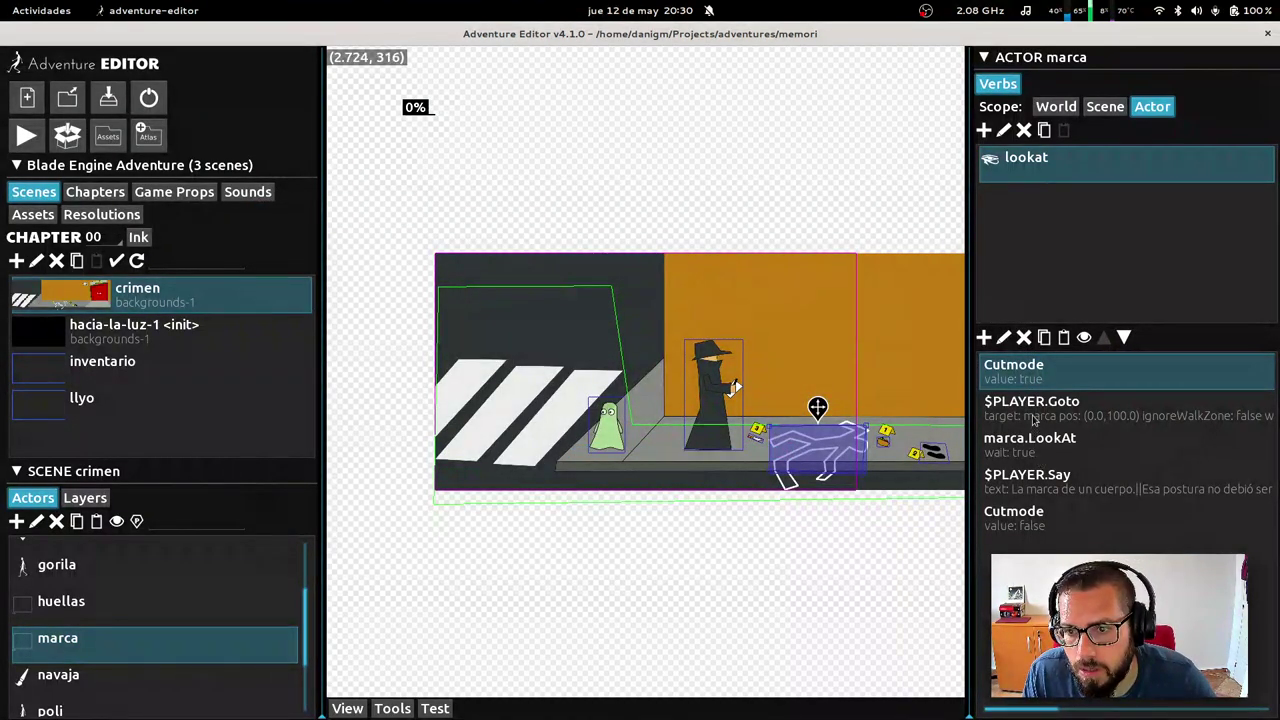
Set the animation of the $PLAYER.Say action in marca's lookat verb to talk2
left_click(1050, 455)
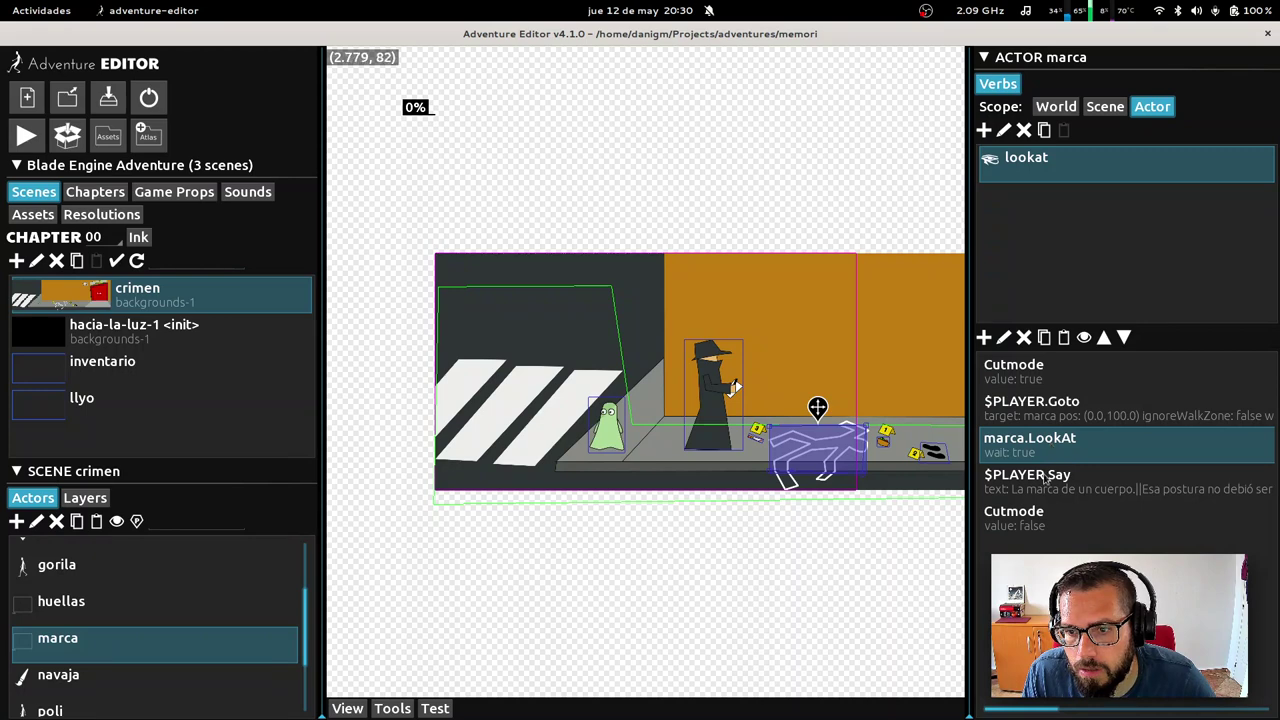
left_click(1045, 478)
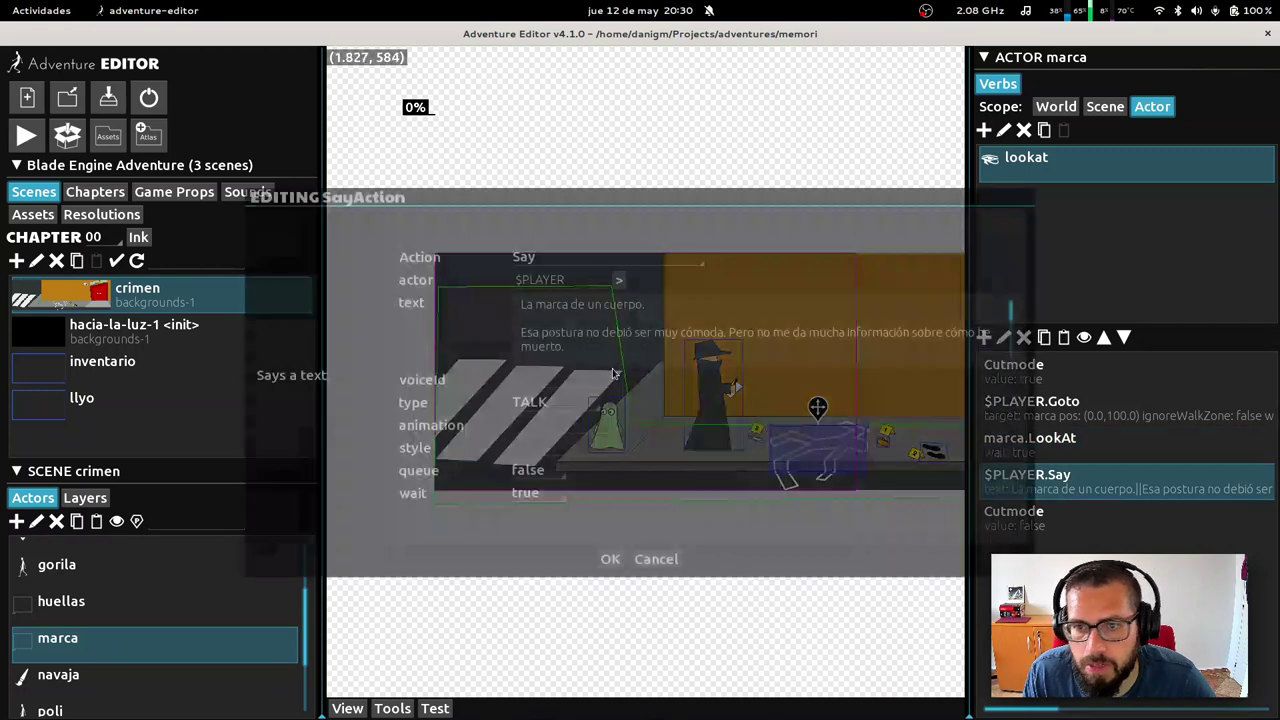
left_click(1003, 337)
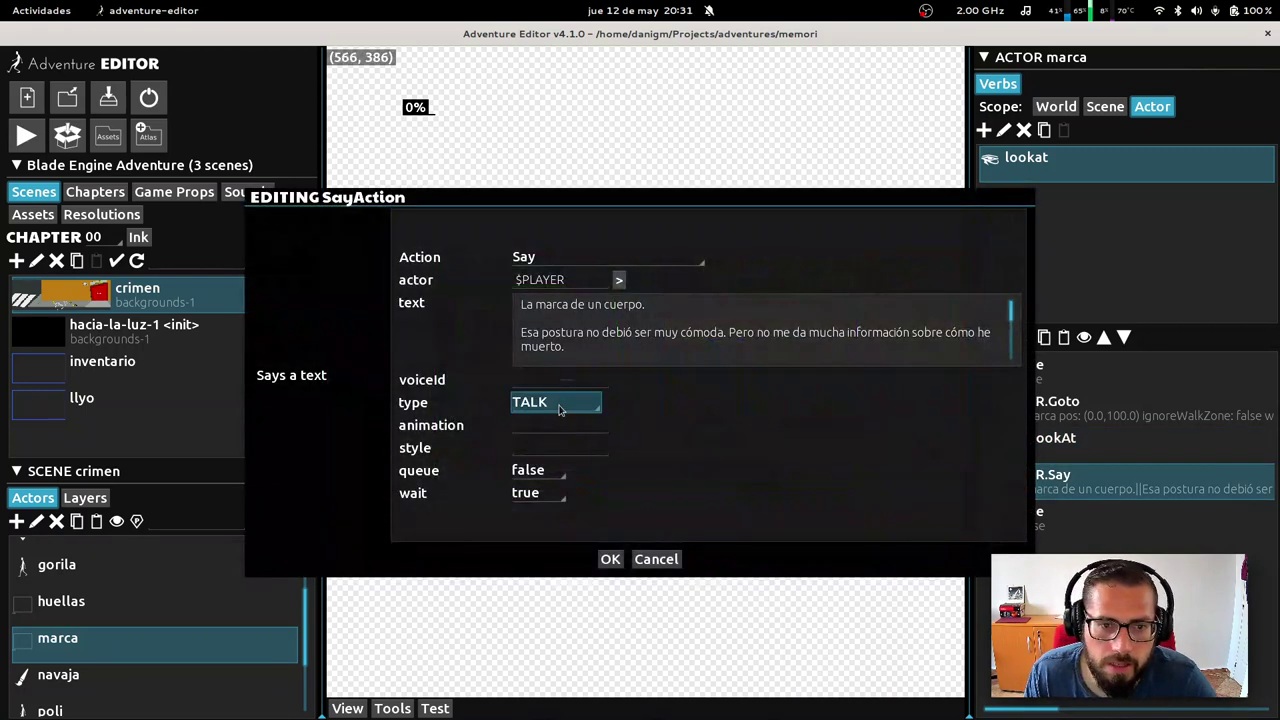
left_click(553, 427)
type("talk2")
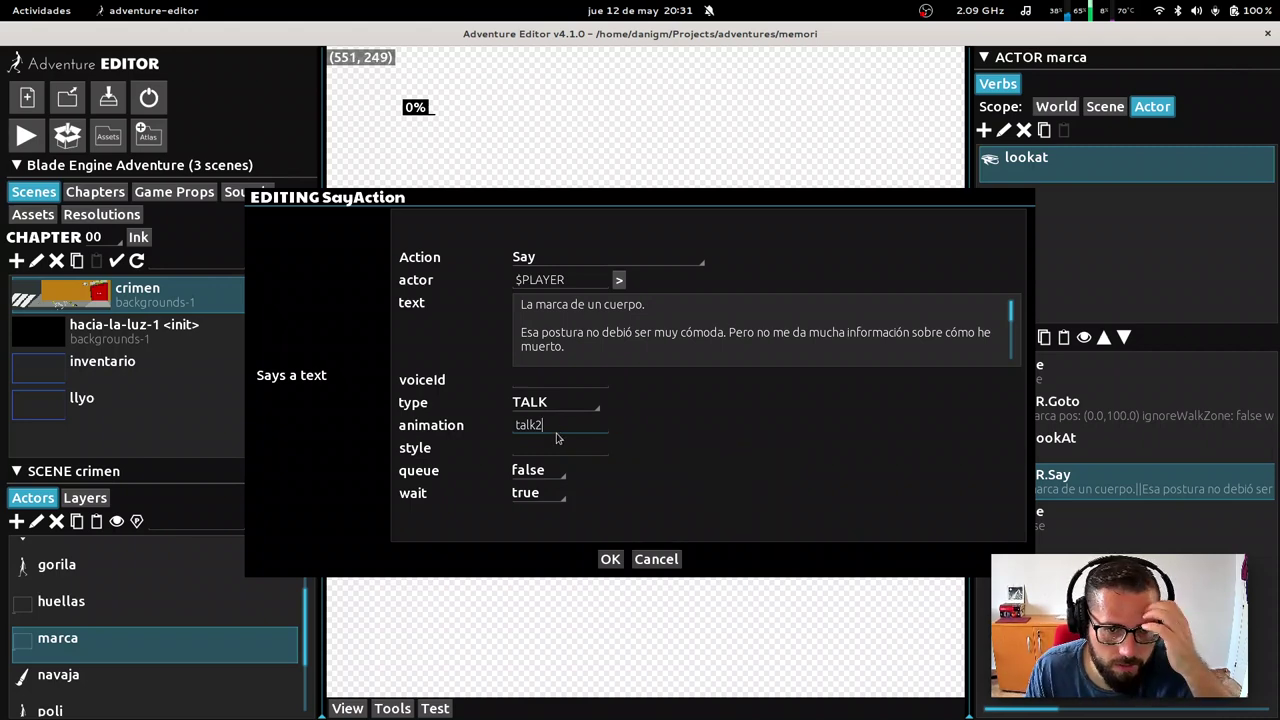
left_click(610, 560)
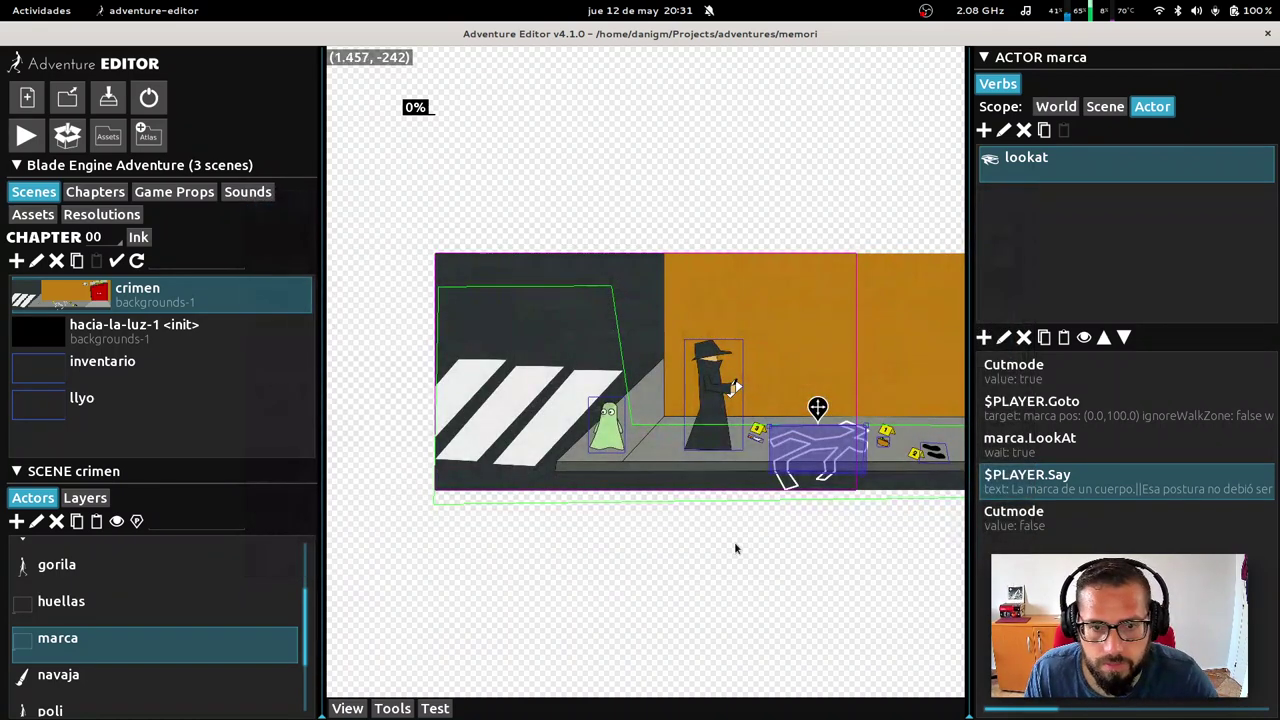
Test the crimen scene by ending the dialog with "Vale, parece que esto no sirve de nada" and examining the body outline, then close the game
left_click(436, 708)
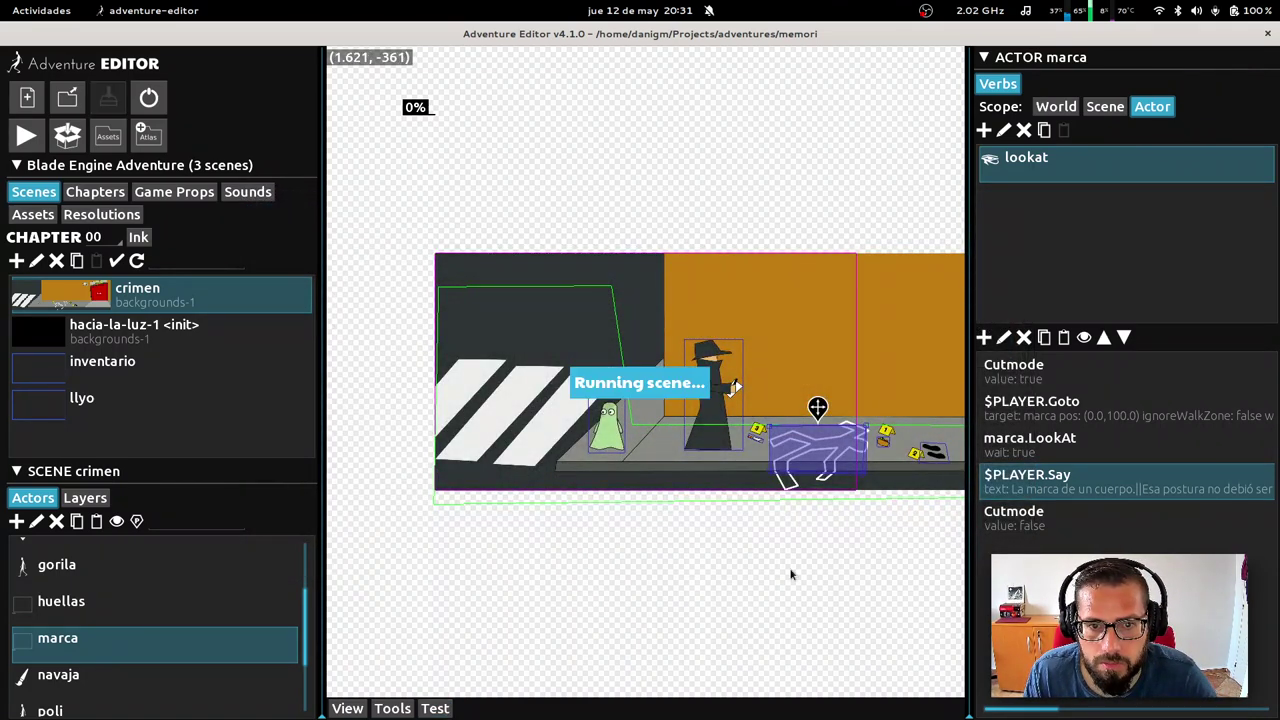
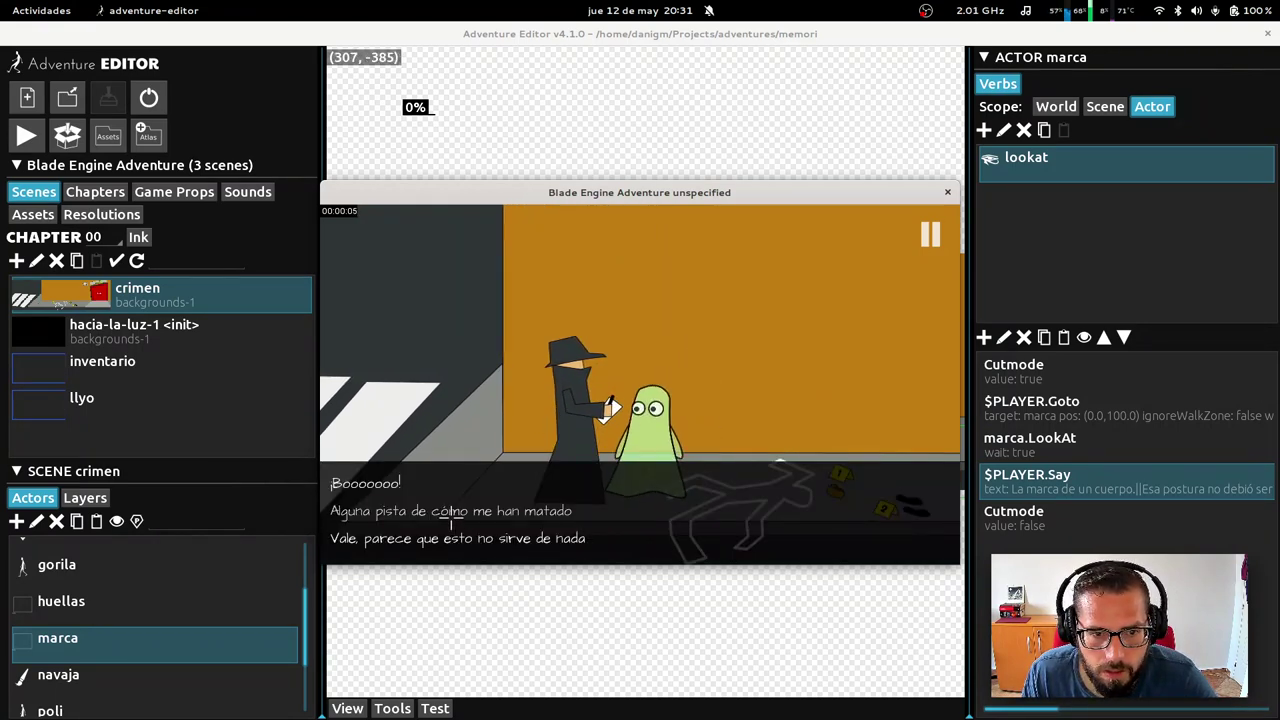
left_click(452, 515)
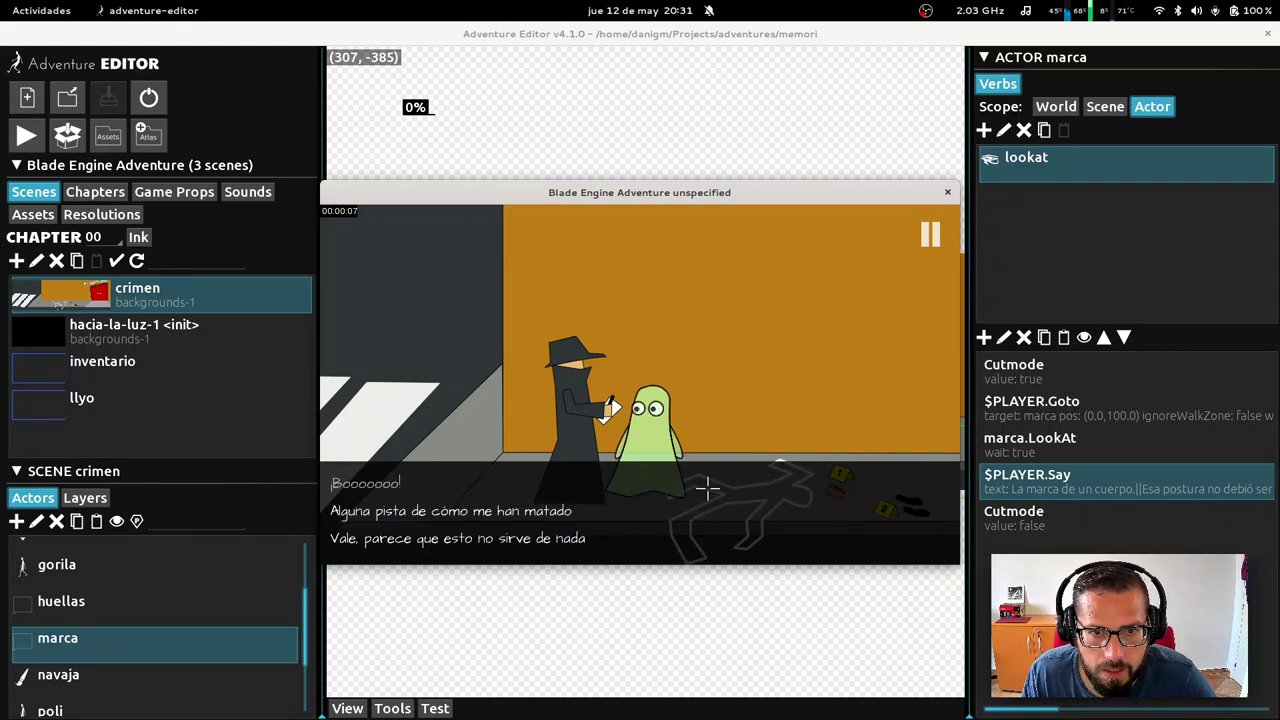
left_click(520, 538)
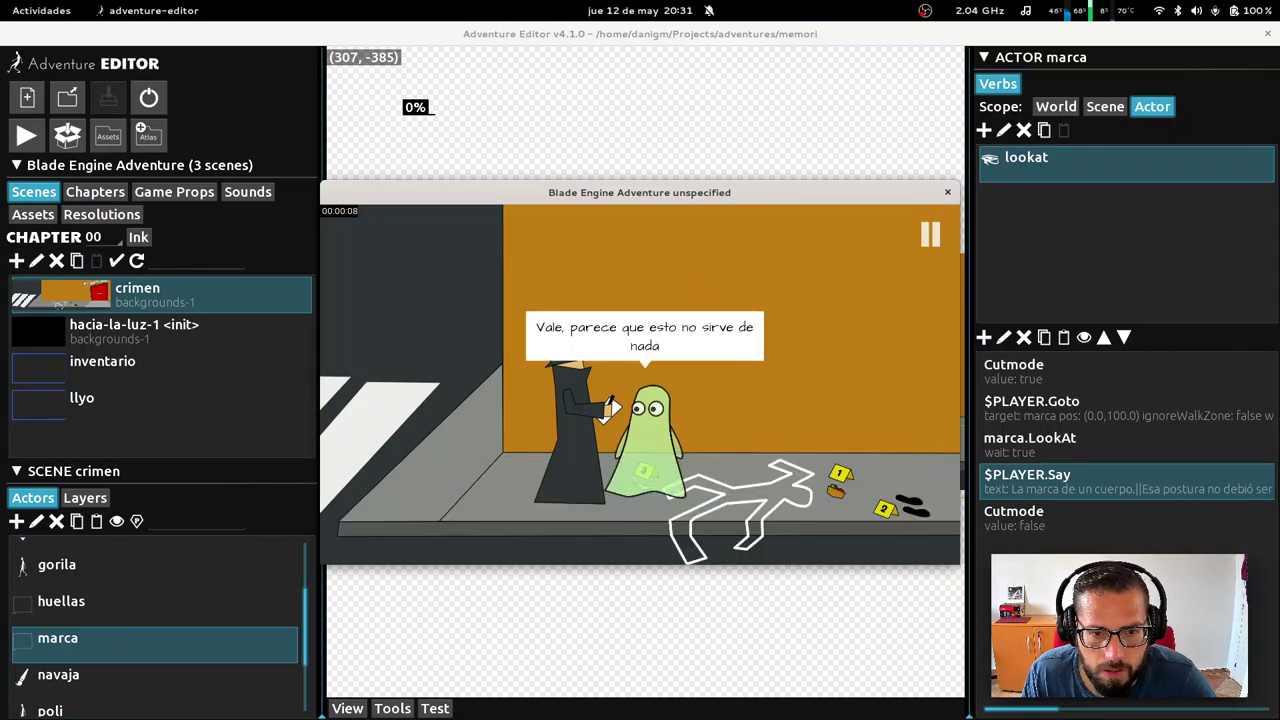
left_click(772, 466)
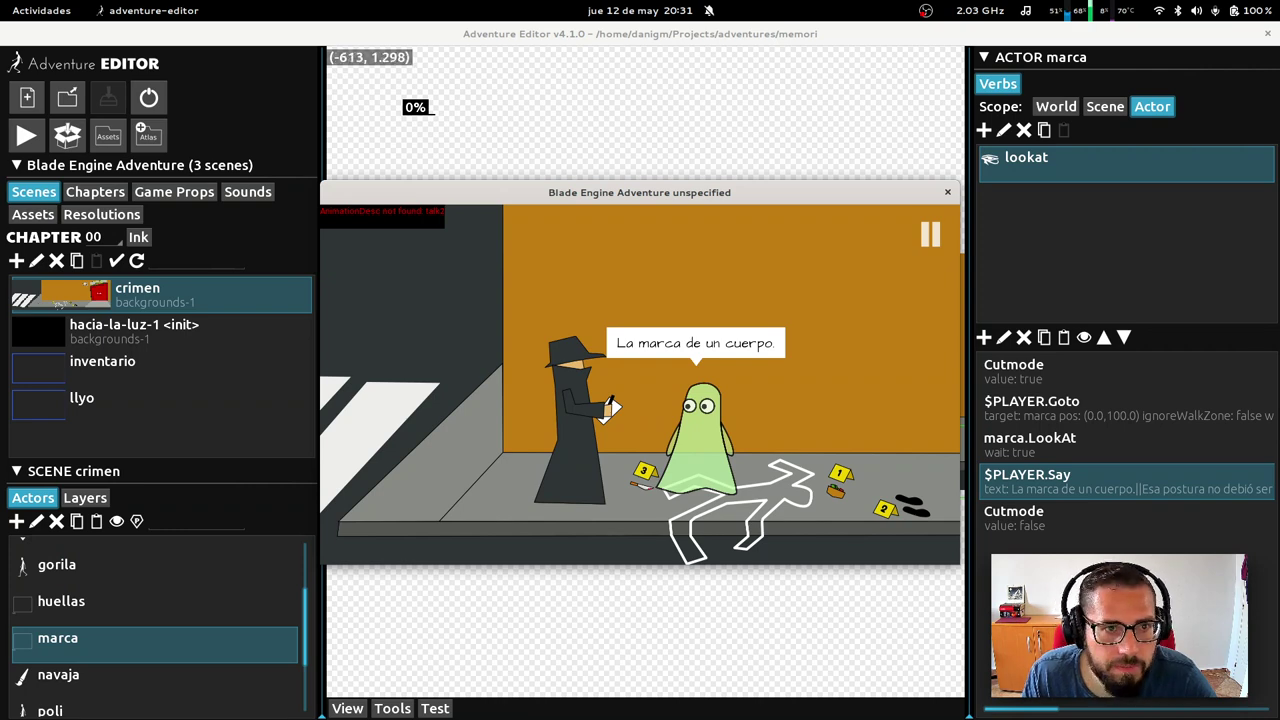
left_click(947, 193)
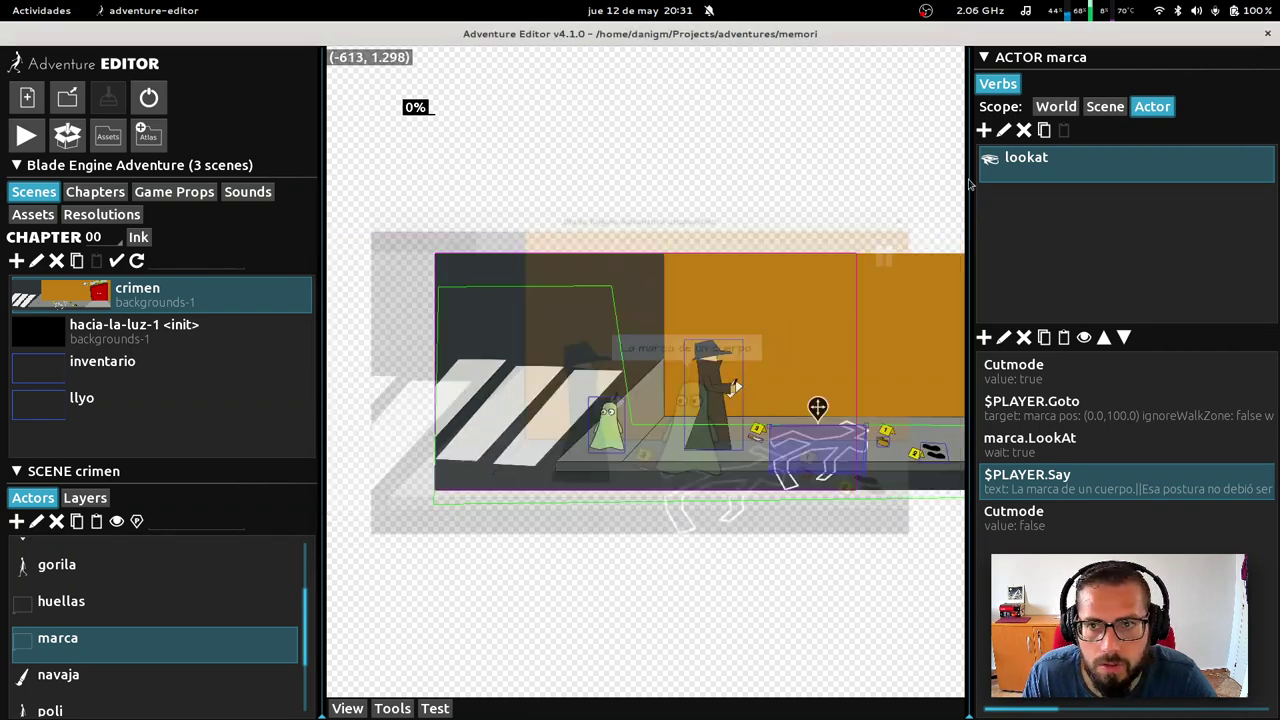
Show the fantasma actor's animations and select talk2.left
left_click(600, 424)
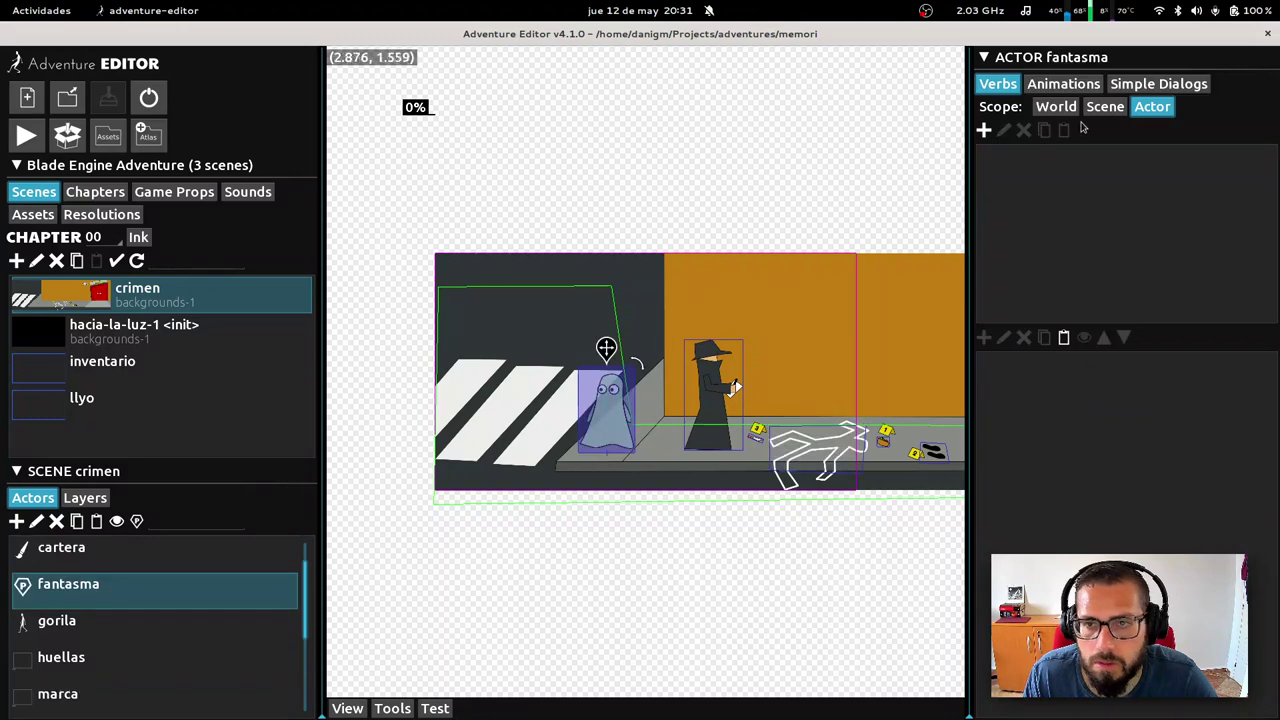
left_click(1063, 84)
left_click(1060, 178)
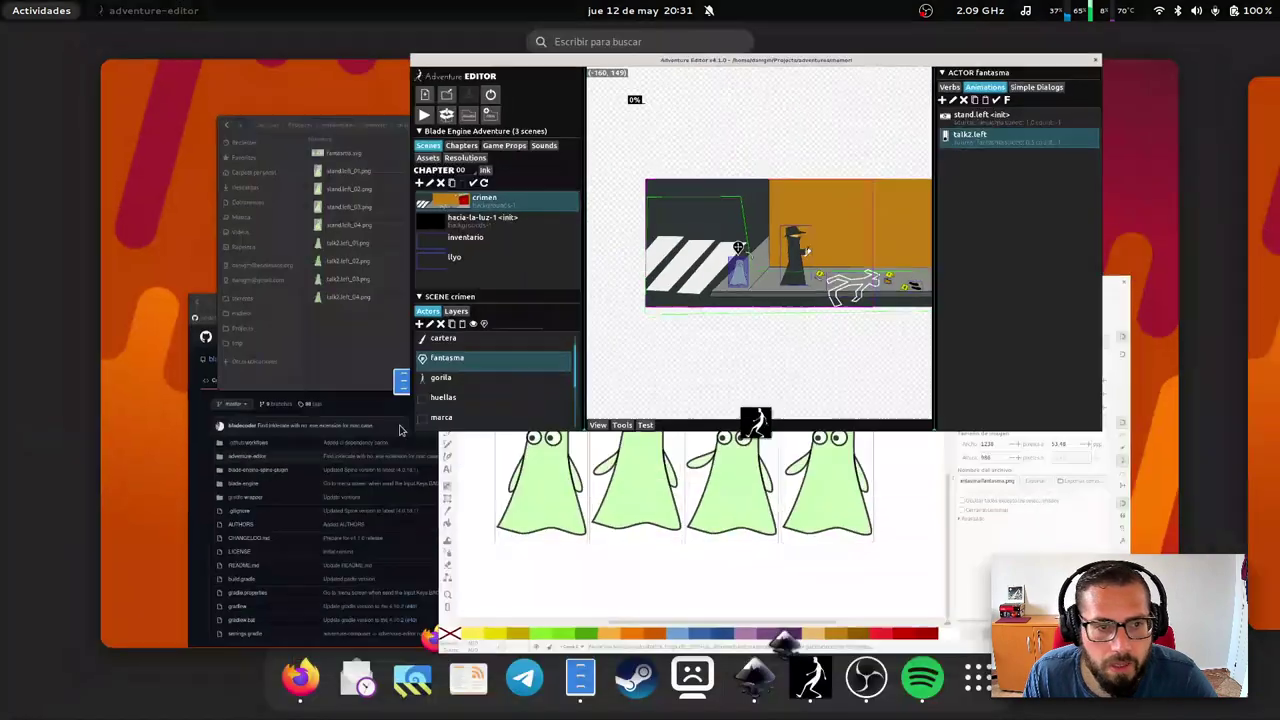
Switch to the file manager and compare the image sizes of talk2.left_01.png and stand.left_04.png in the image viewer
key("super")
left_click(400, 290)
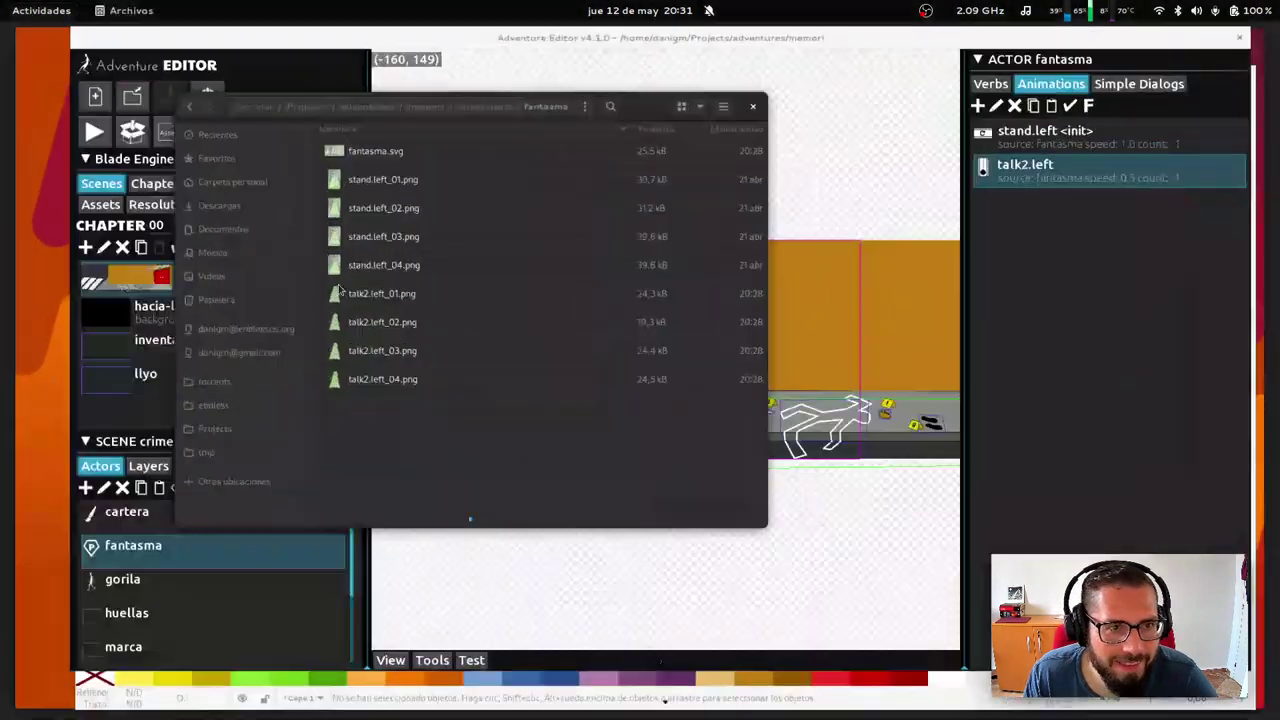
left_click(377, 305)
double_click(377, 305)
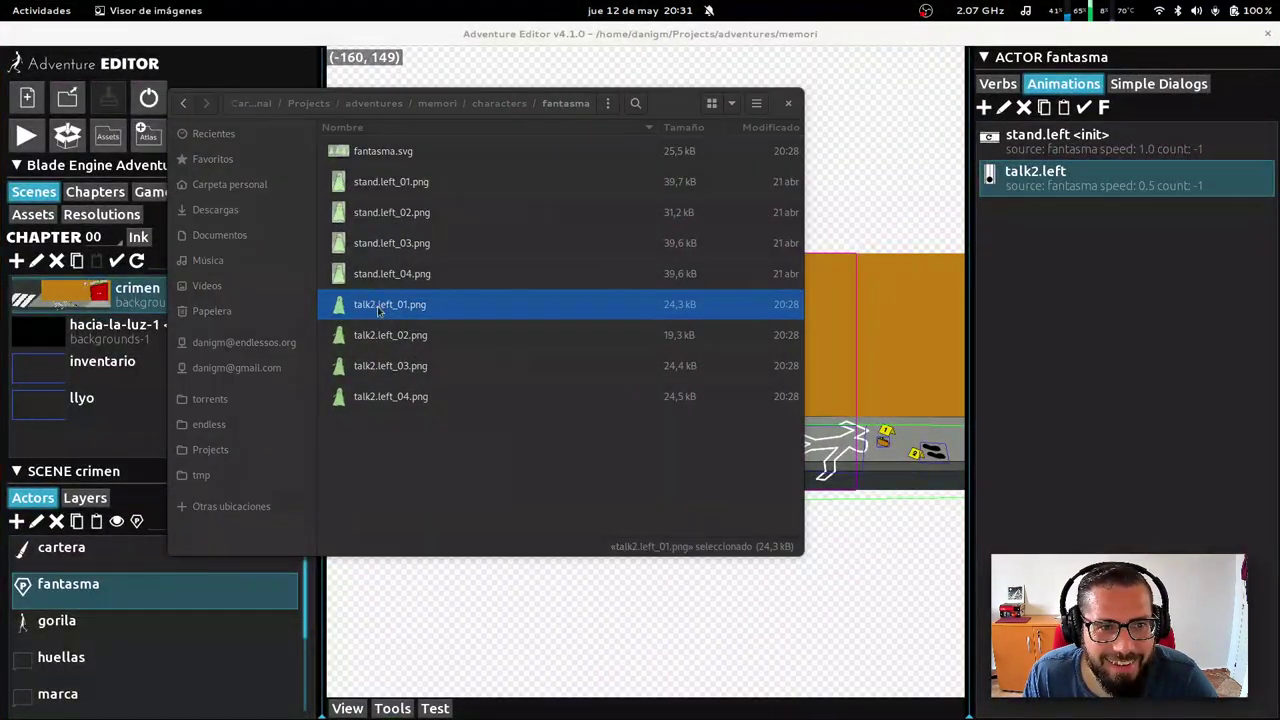
key("Escape")
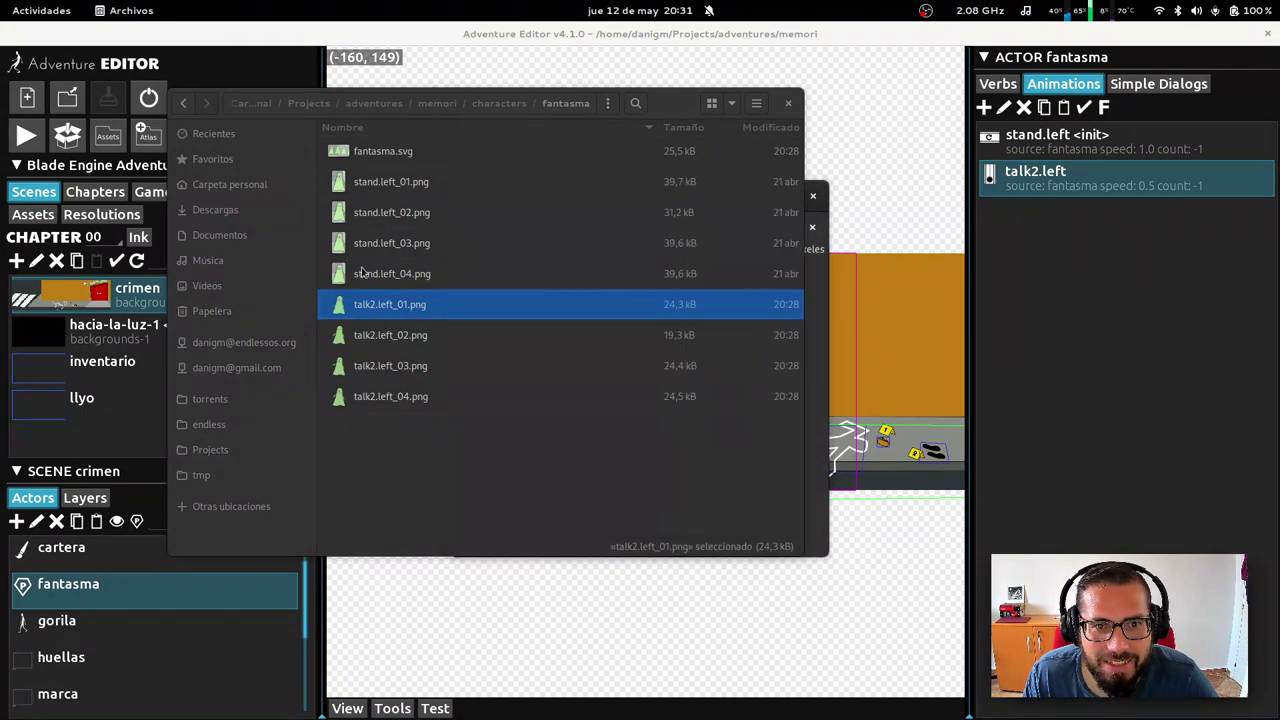
key("Up")
key("Return")
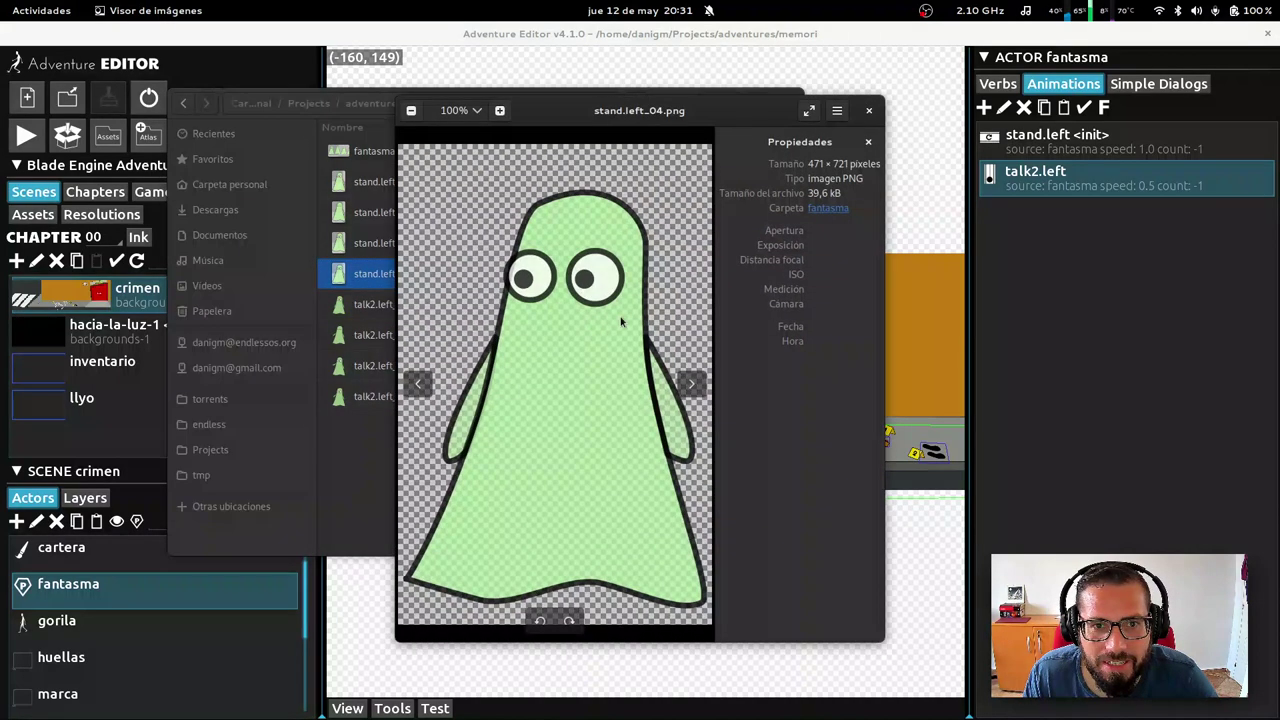
left_click(869, 111)
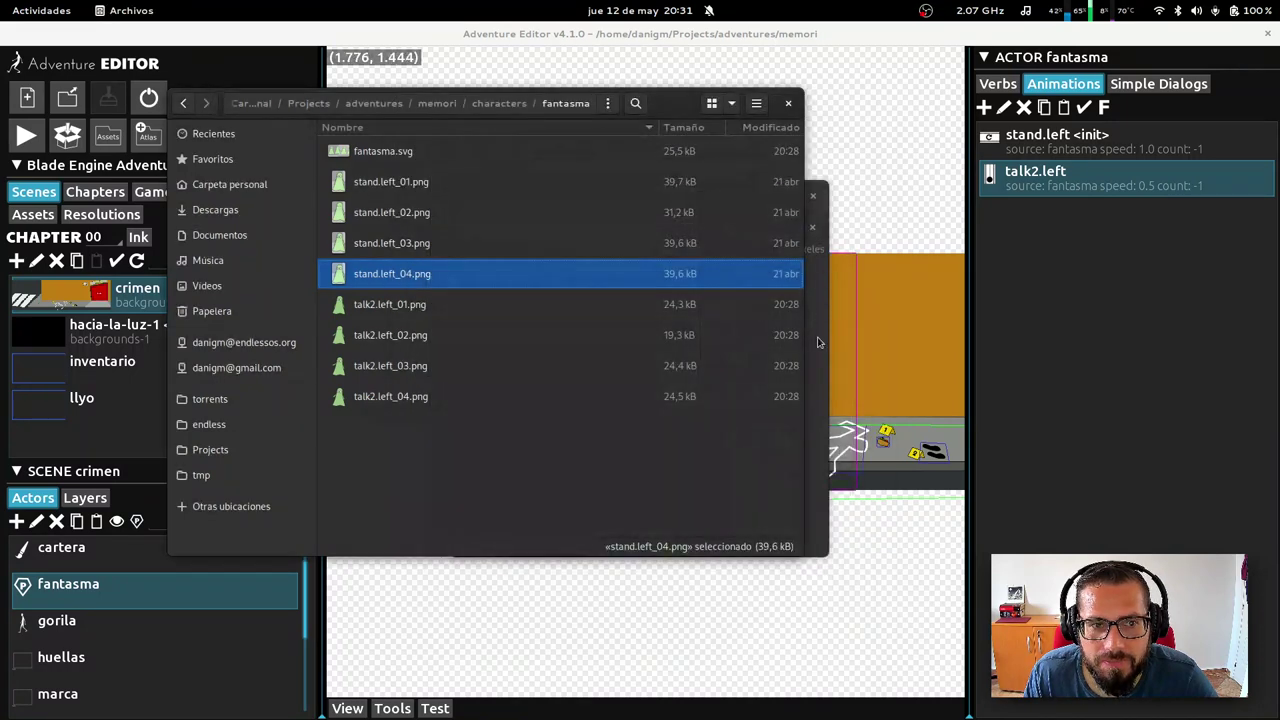
left_click(817, 343)
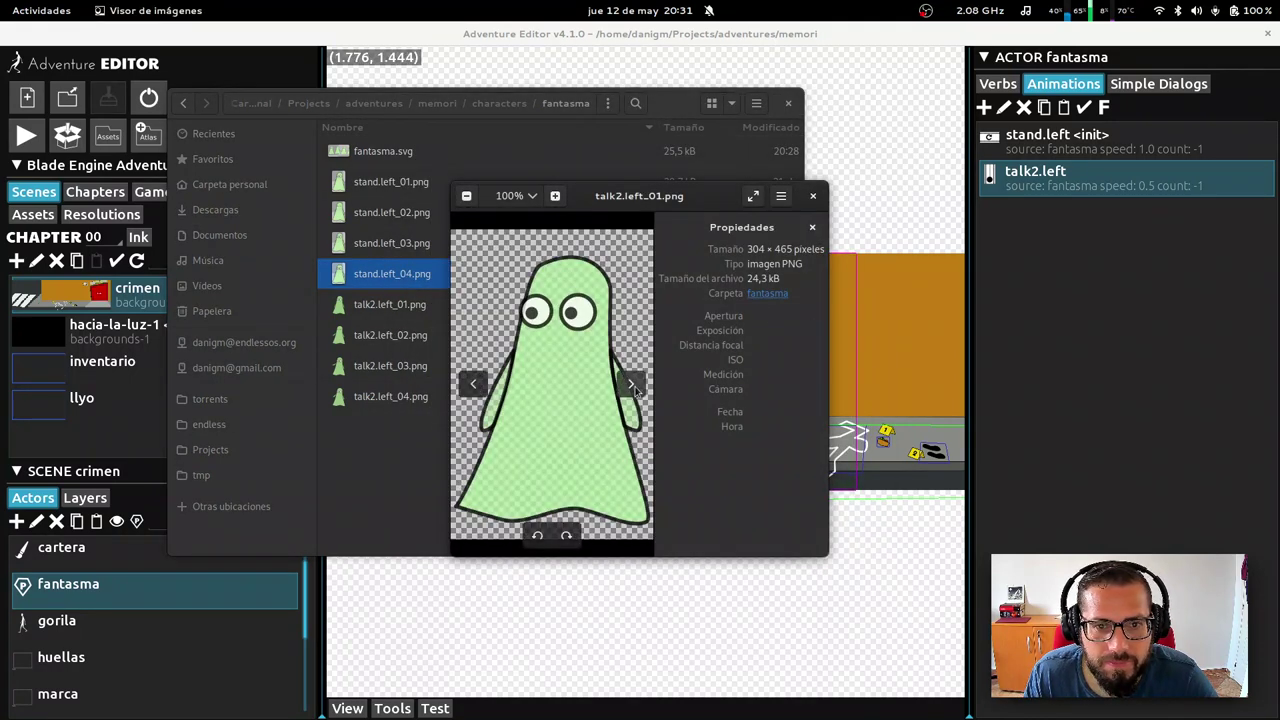
Page through the talk2.left frames up to talk2.left_04.png to check their image sizes, and close the image viewer
left_click(630, 383)
left_click(630, 383)
left_click(630, 383)
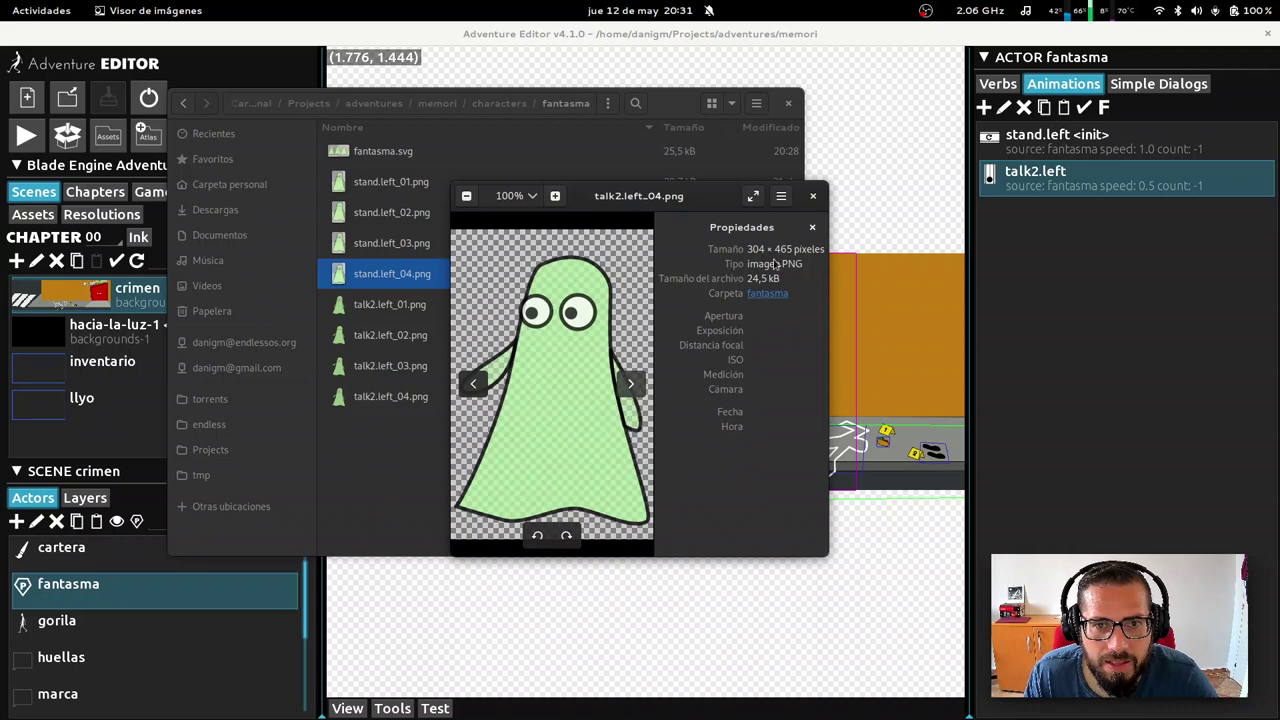
left_click(813, 196)
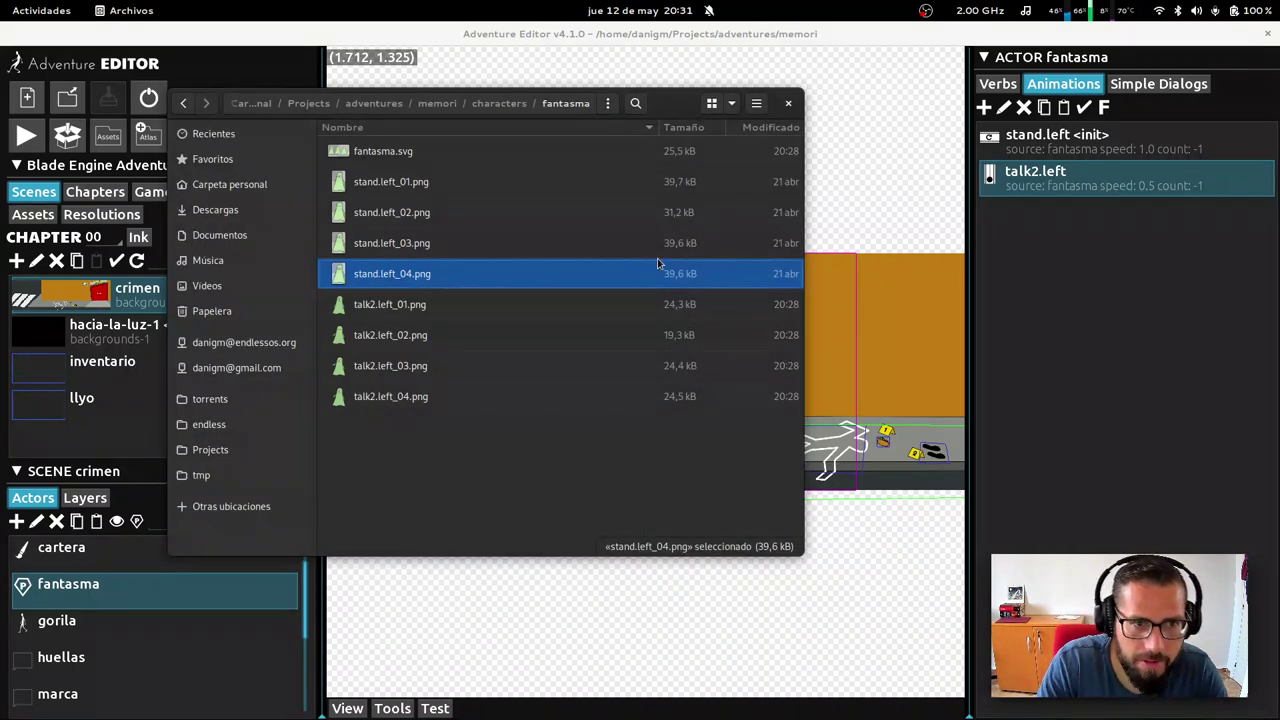
Open a terminal, change to the memori/characters/fantasma folder using the path copied from the file manager, and list its files
key("ctrl+alt+t")
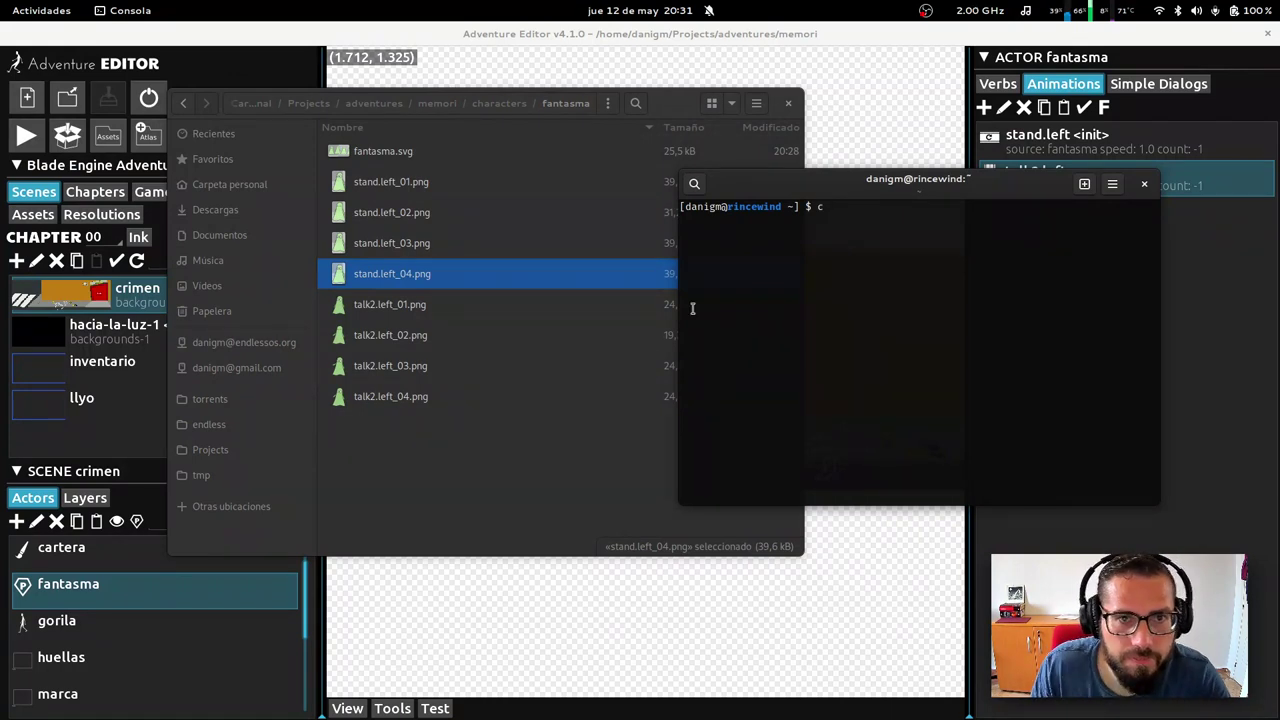
left_click(664, 109)
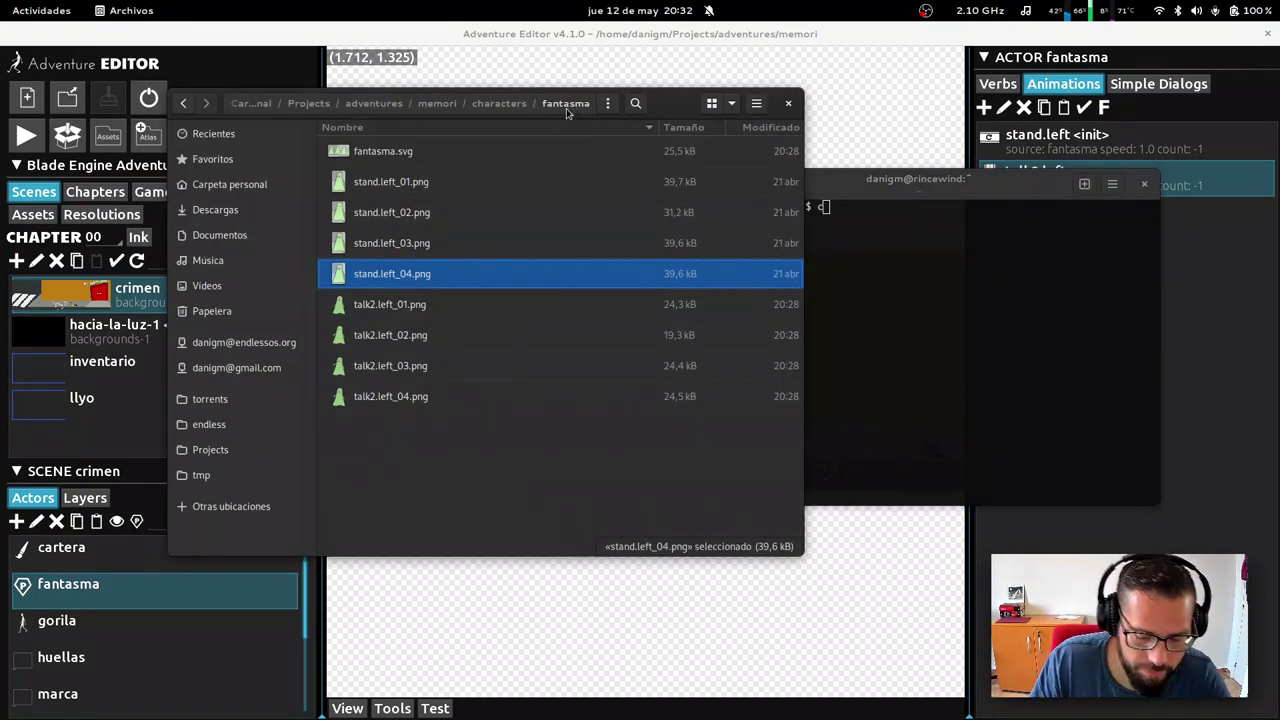
key("ctrl+l")
key("ctrl+c")
left_click(851, 271)
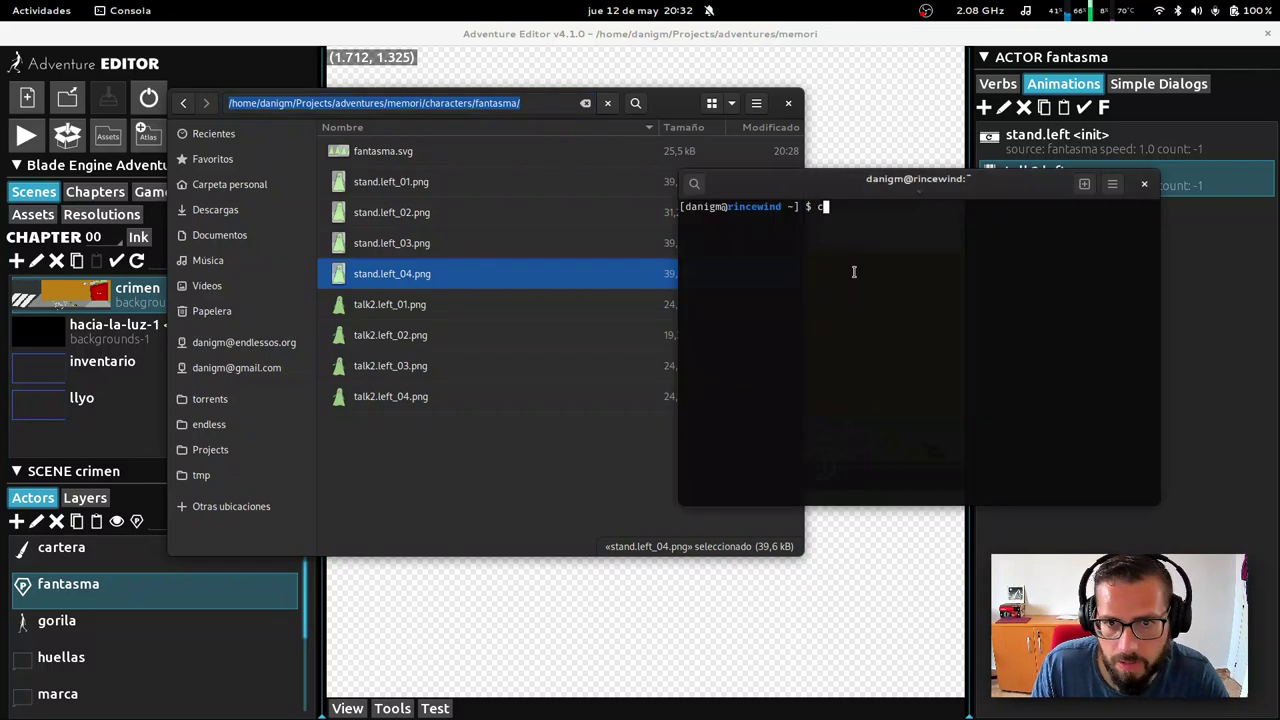
type("d")
key("ctrl+shift+v")
key("Return")
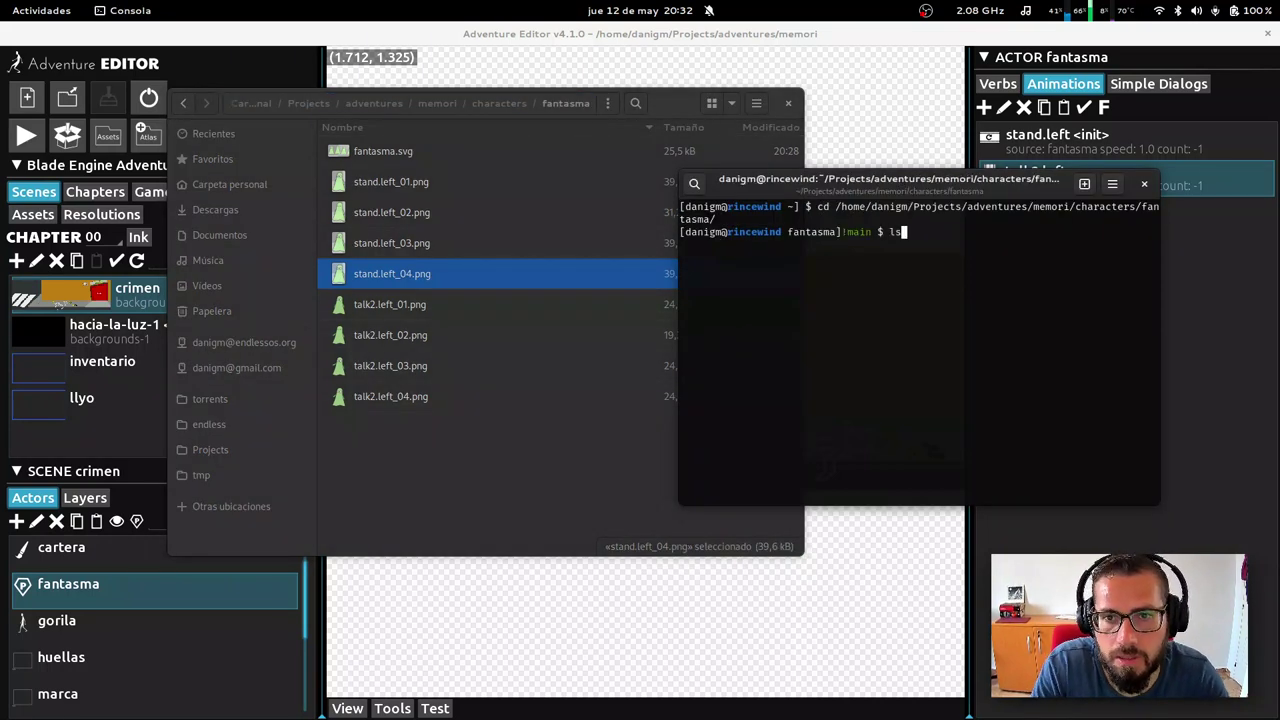
key("Return")
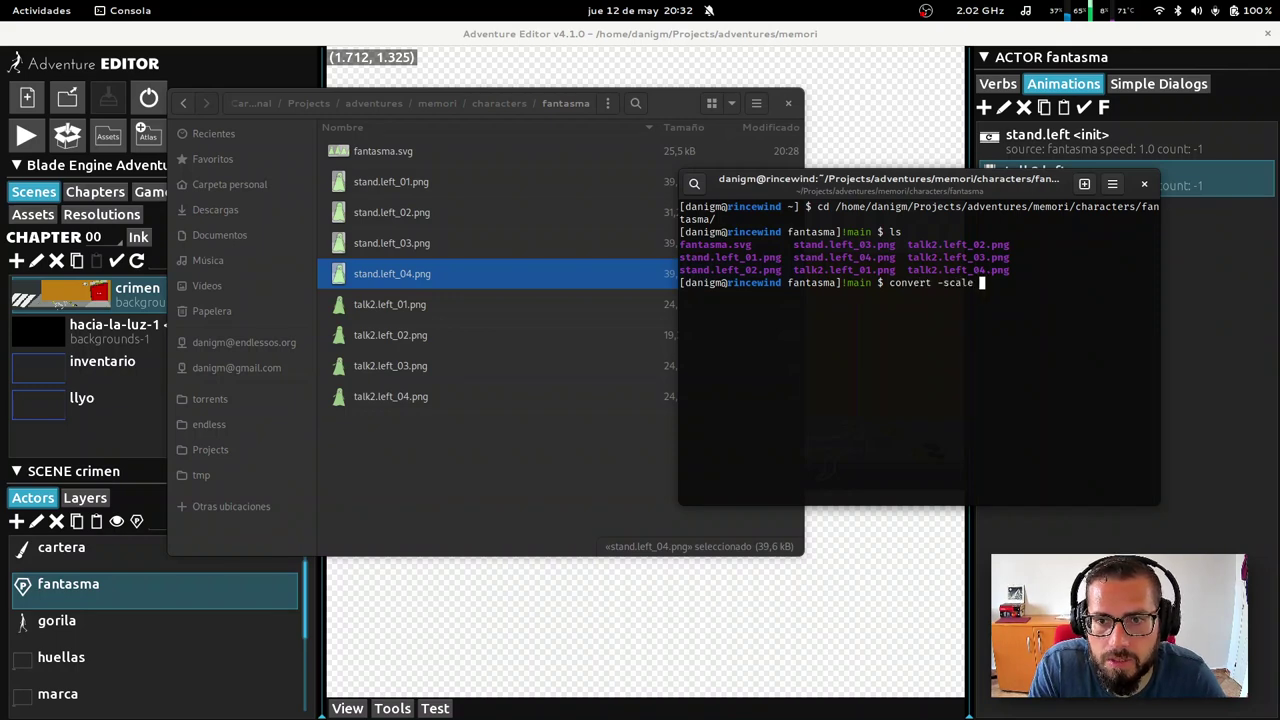
Check the pixel dimensions of stand.left_04.png and talk2.left_01.png in the image viewer
left_click(395, 314)
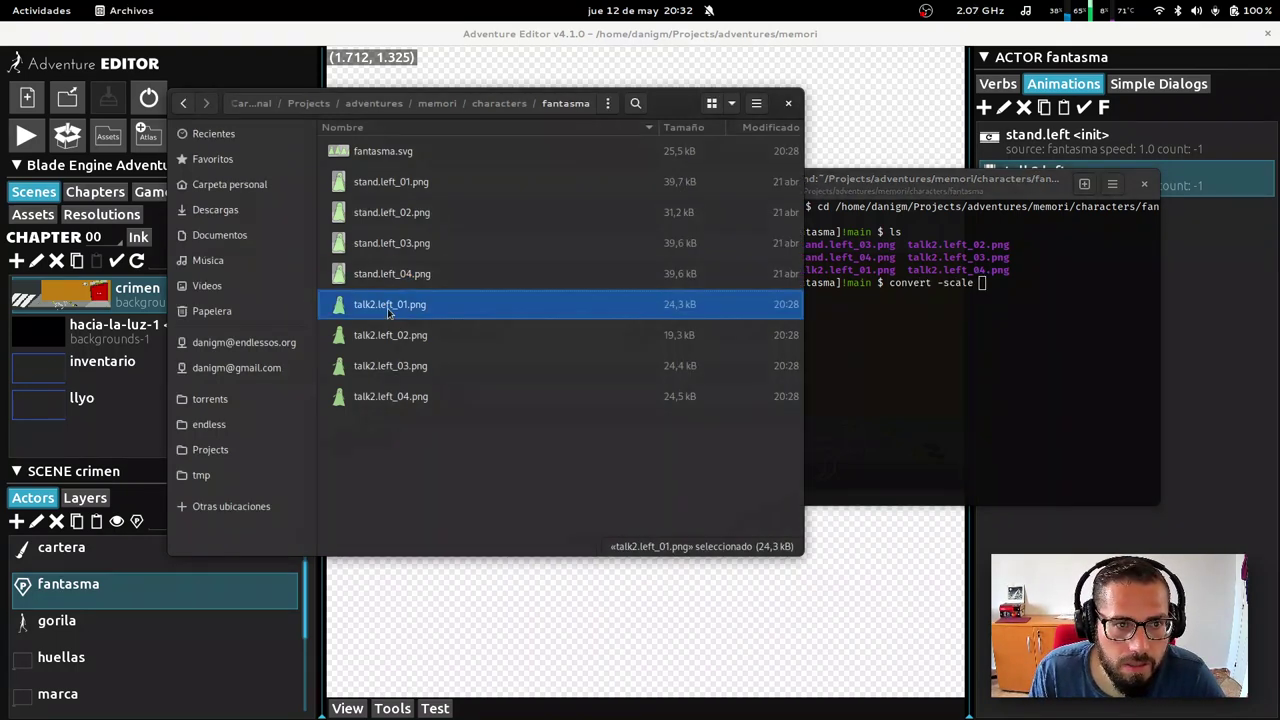
key("Up")
key("Return")
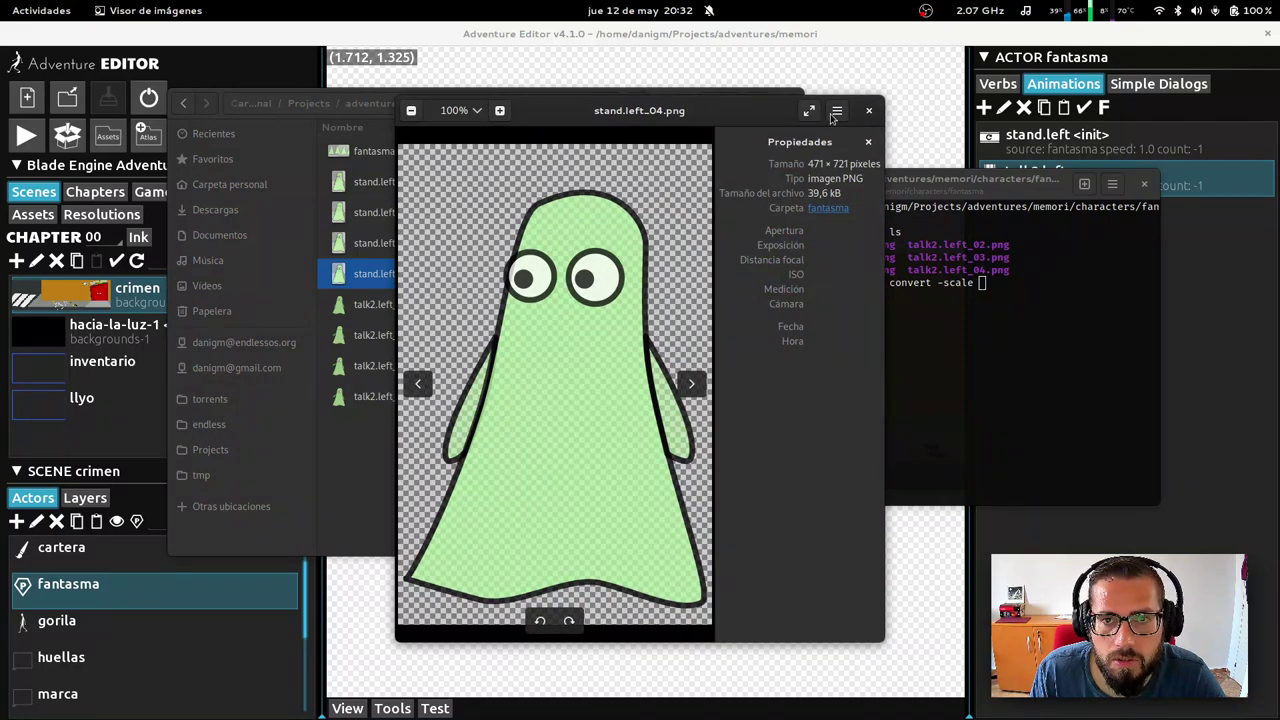
left_click(869, 110)
left_click(407, 304)
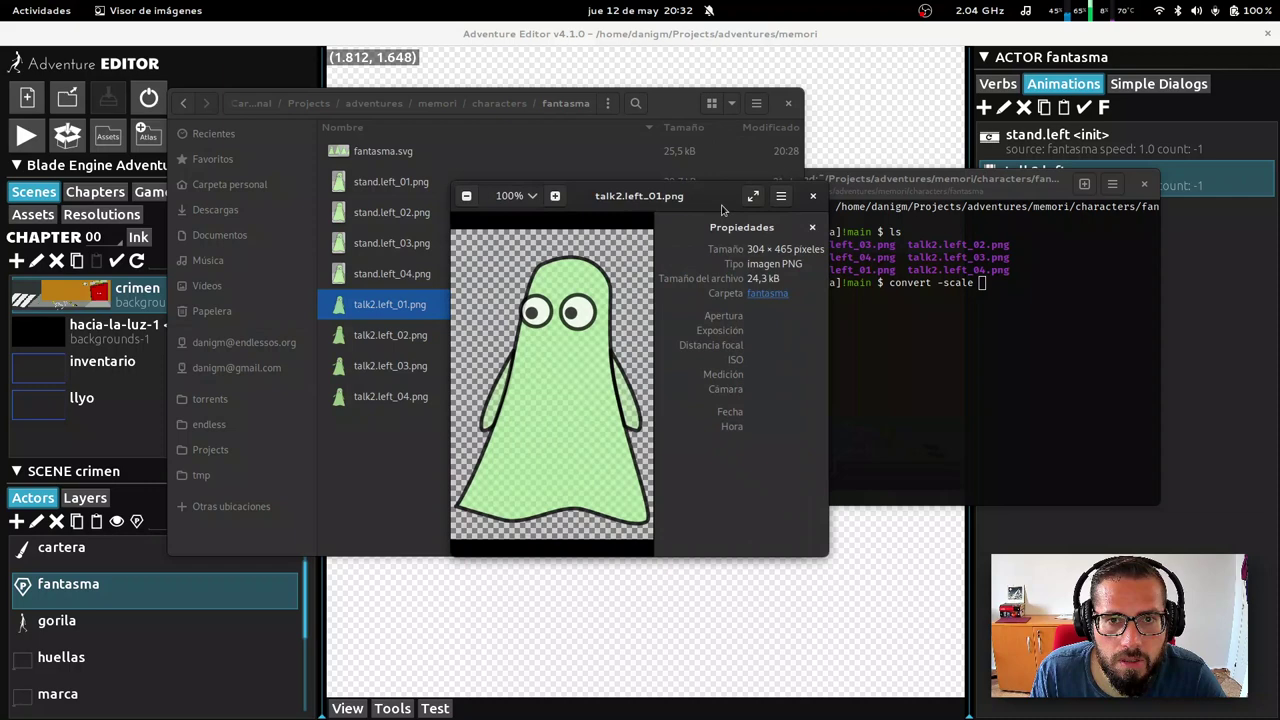
left_click(812, 196)
Scale talk2.left_01.png in place with convert -scale 471x721, rechecking the dimensions of stand.left_04.png for the target size
left_click(1057, 320)
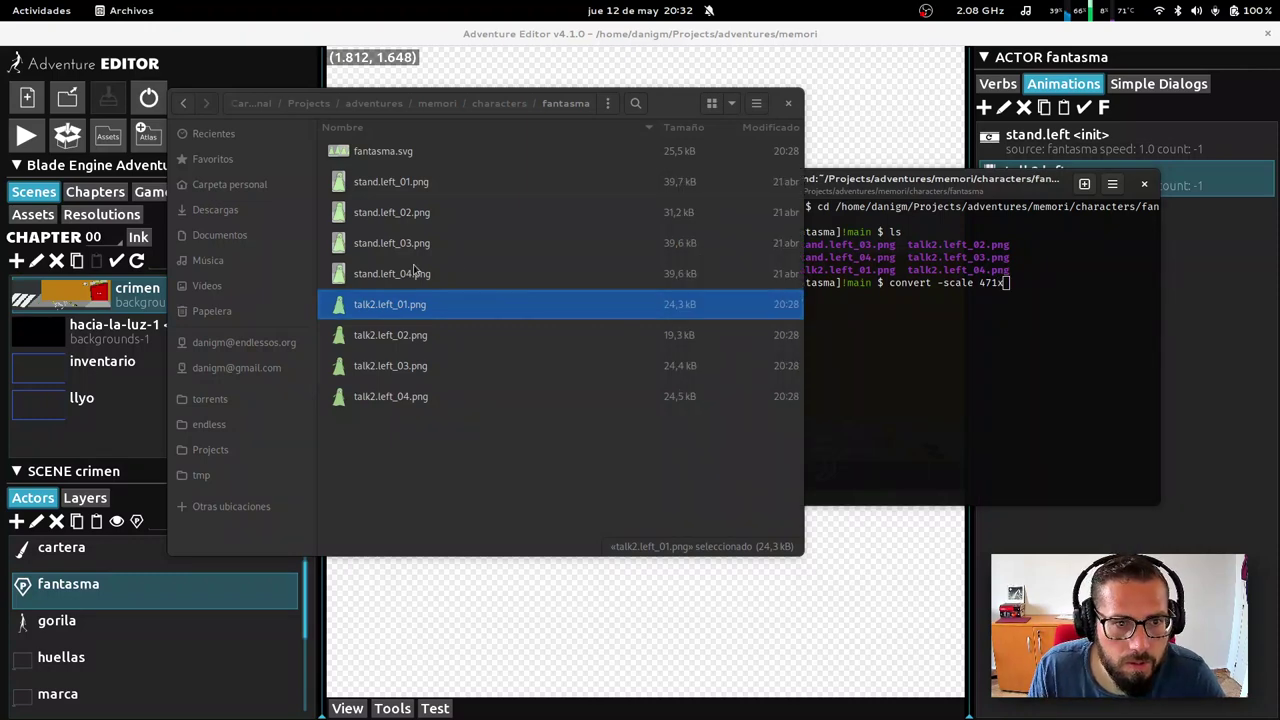
double_click(669, 273)
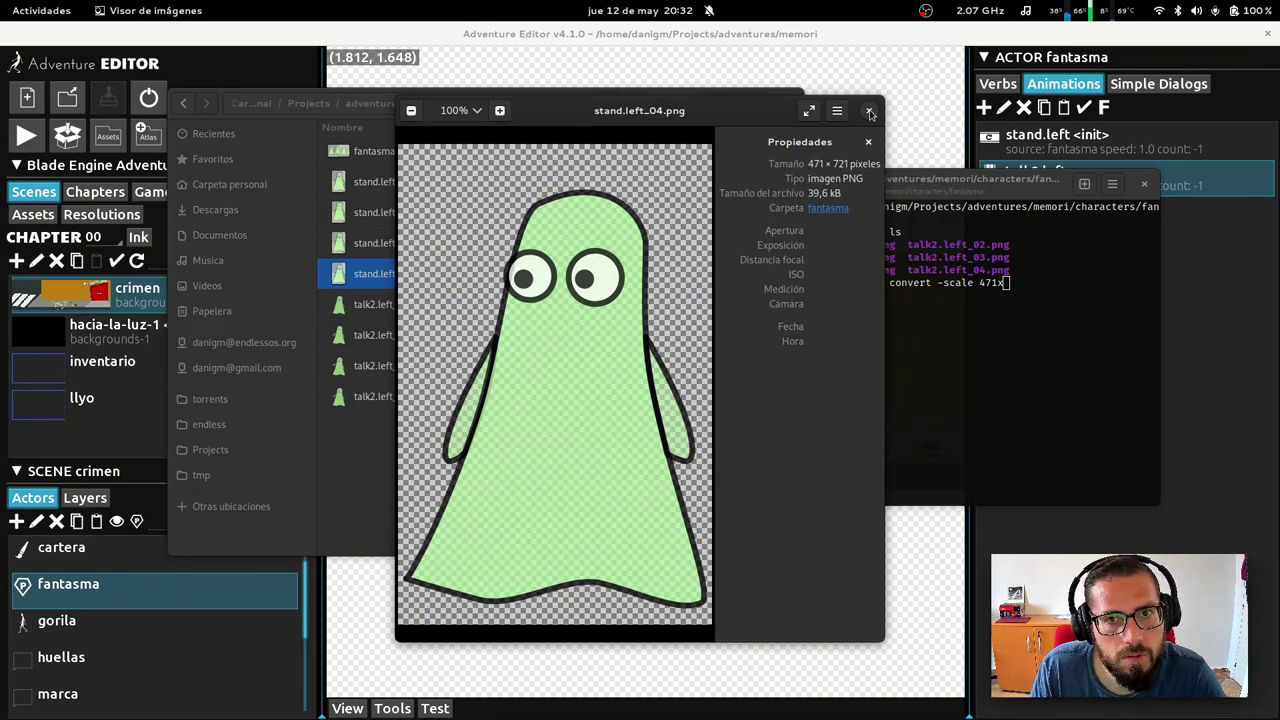
left_click(870, 113)
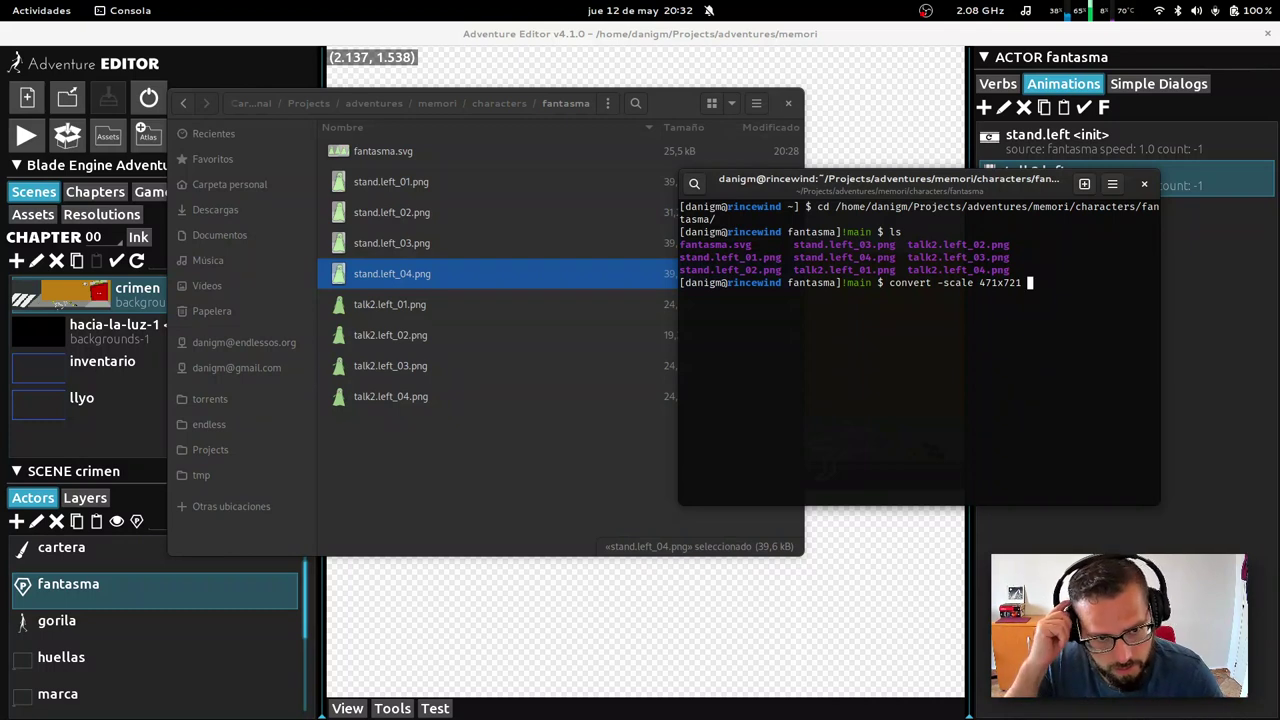
type("talk2.left_0")
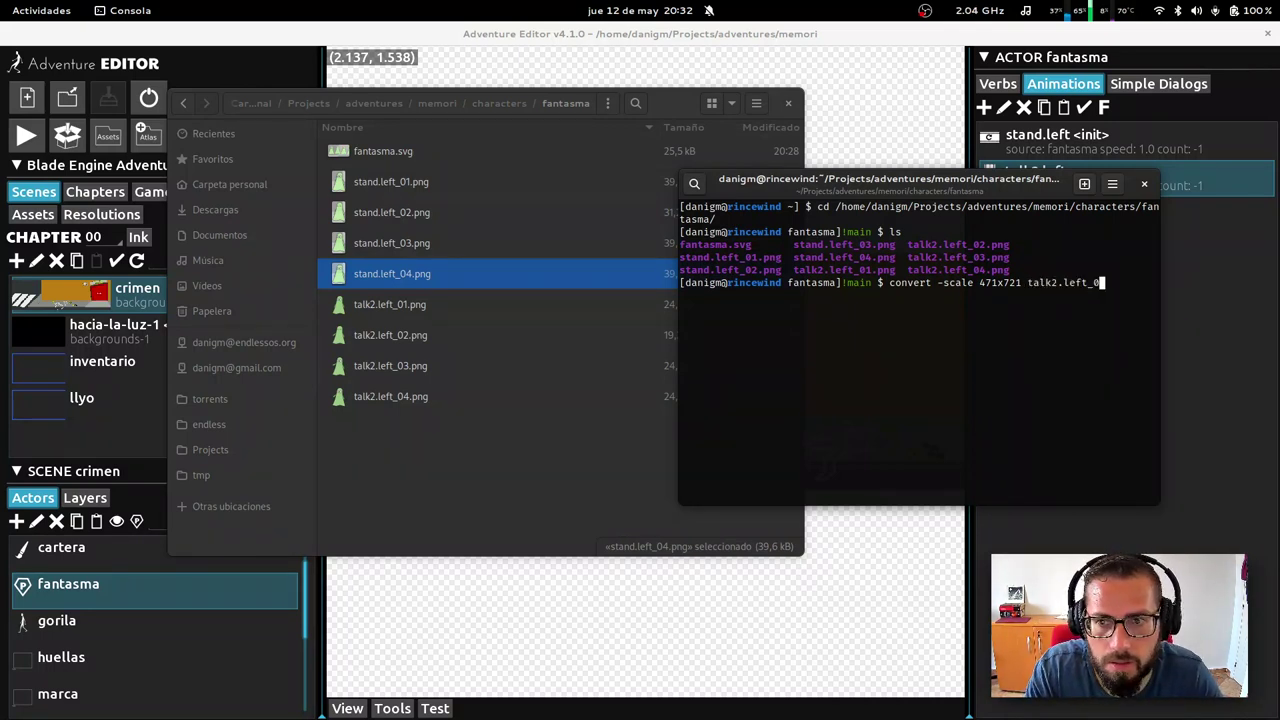
type("1")
key("Tab")
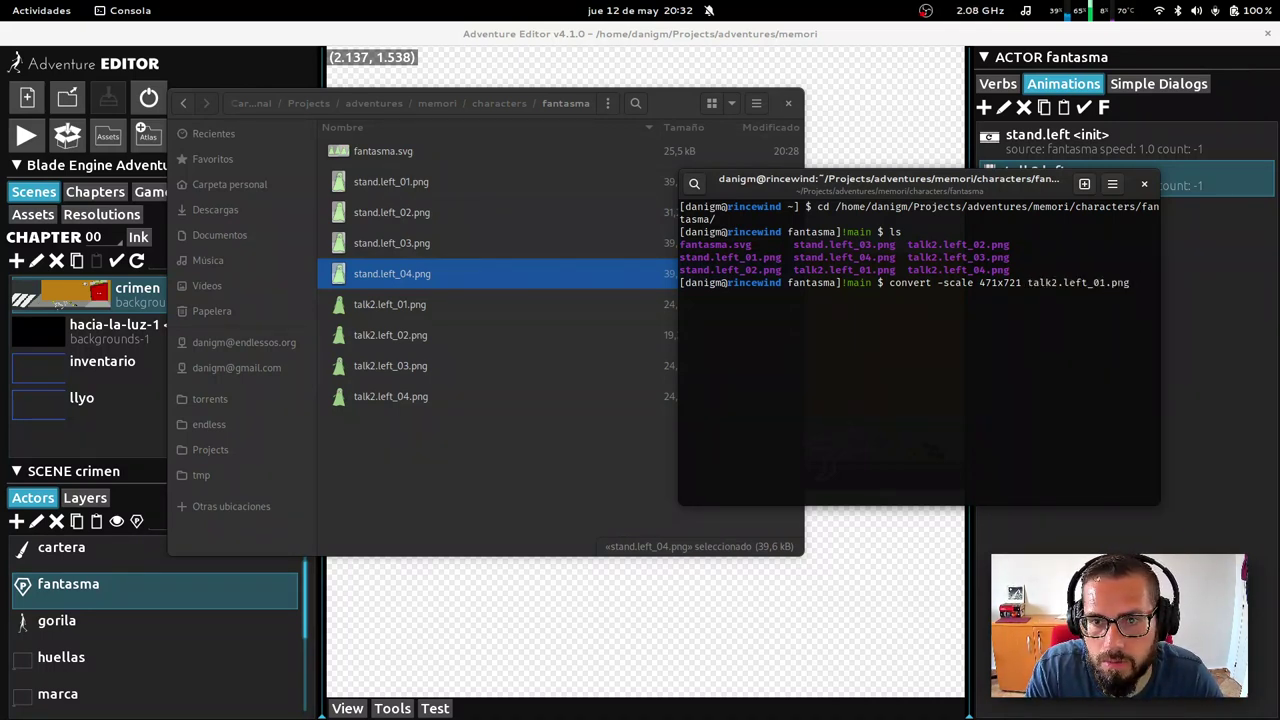
type("ta")
key("Tab")
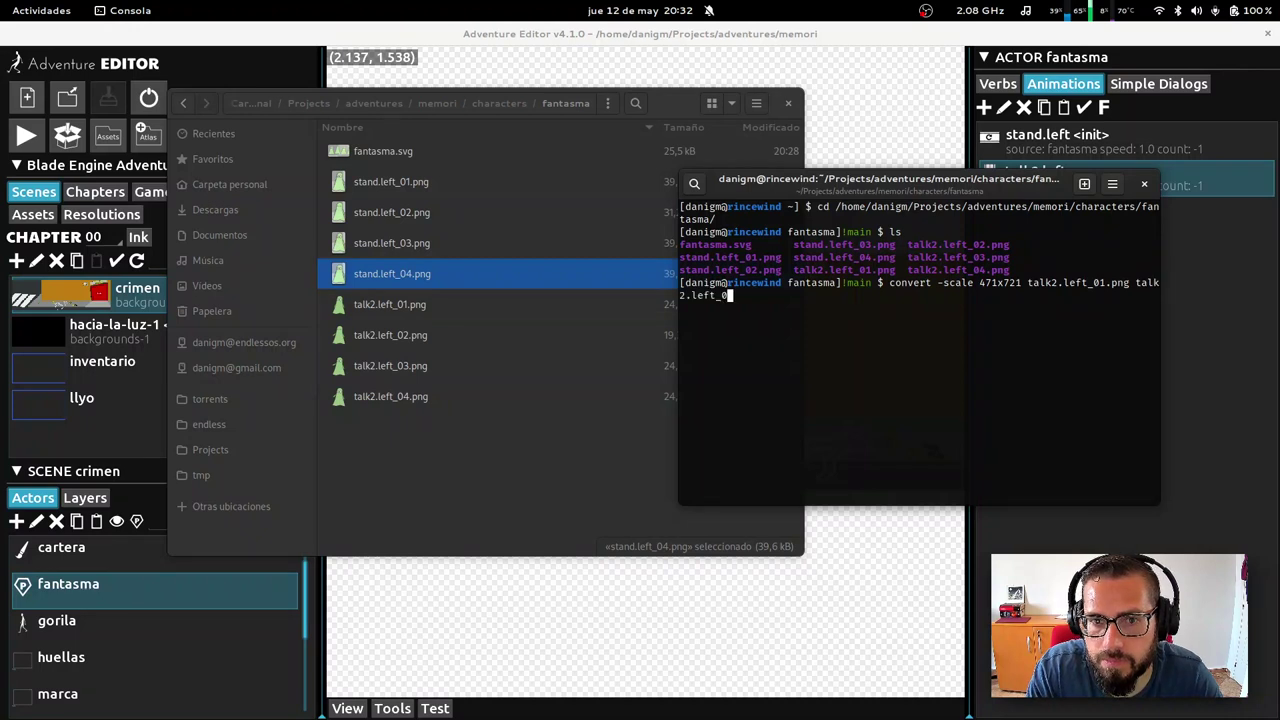
key("Return")
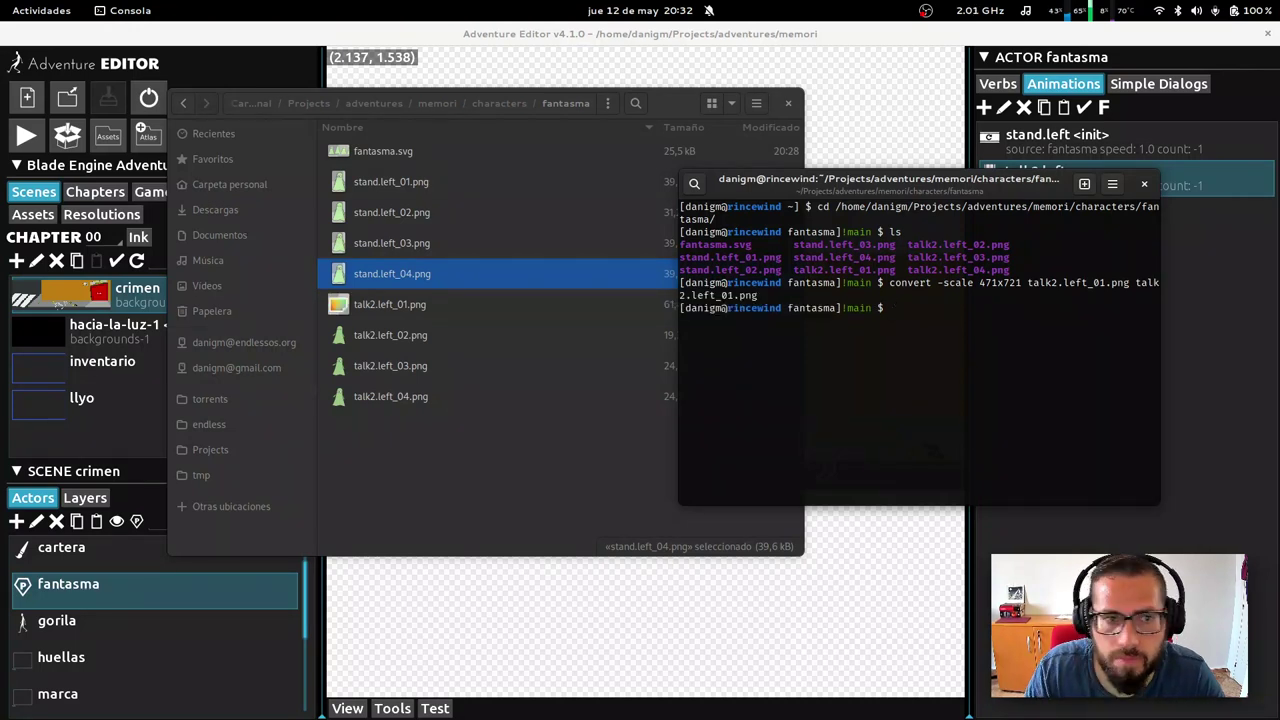
Examine the rescaled talk2.left_01.png in the image viewer and compare its size with talk2.left_02.png
left_click(406, 303)
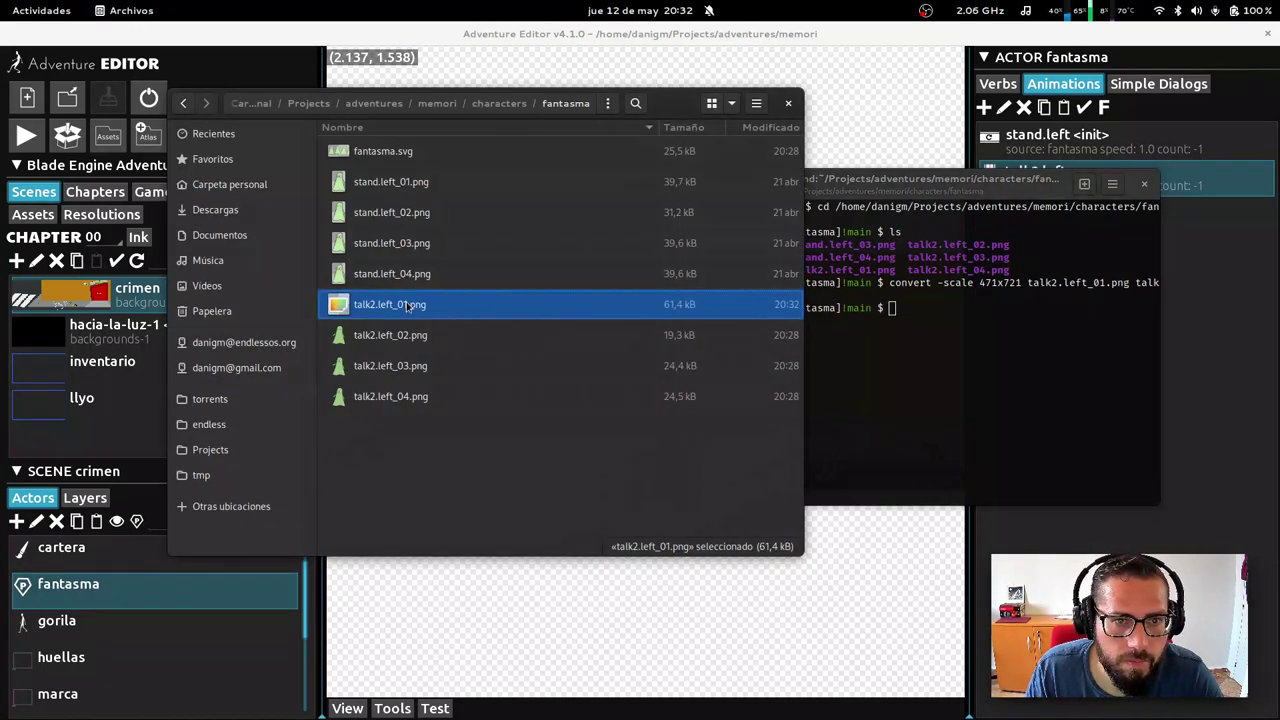
double_click(406, 303)
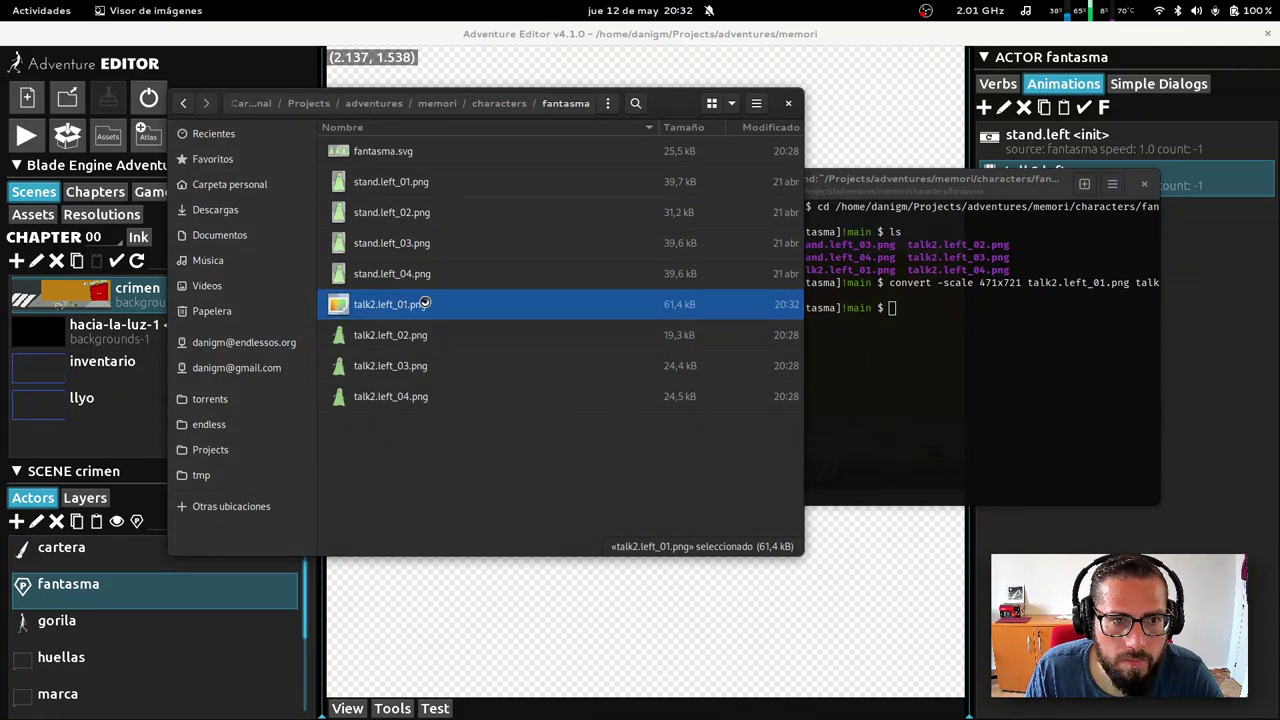
left_click(689, 383)
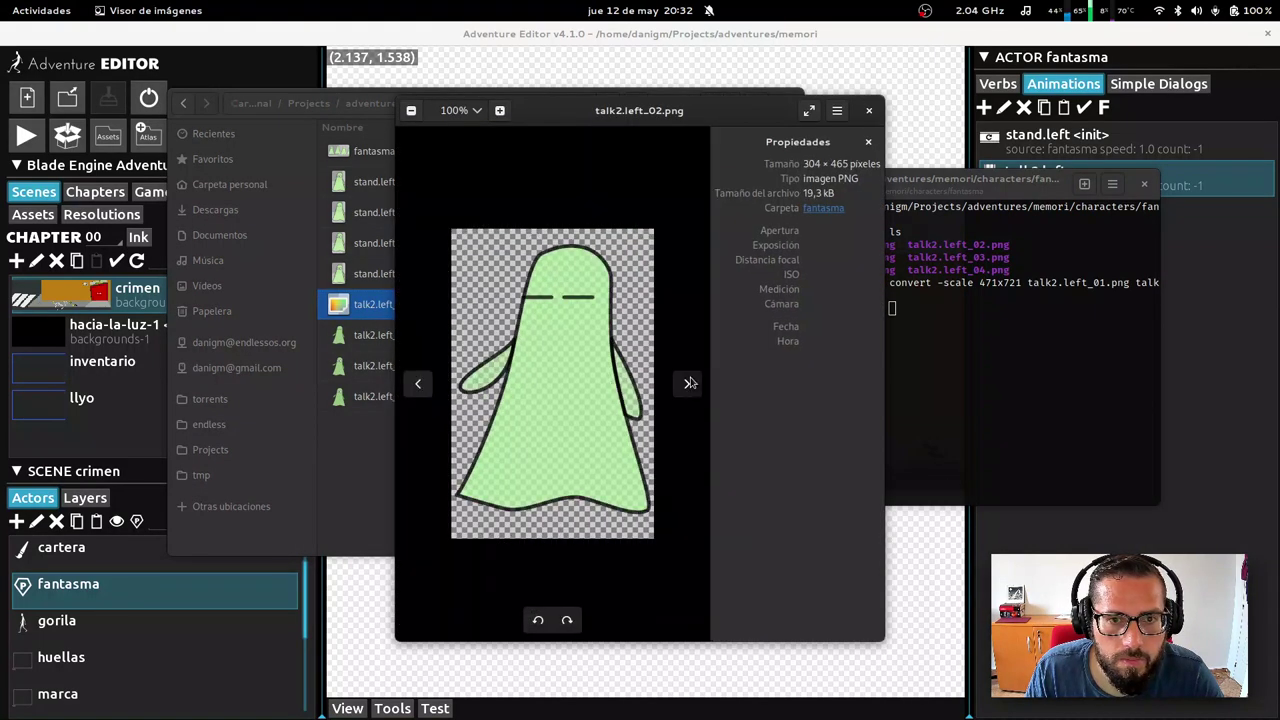
left_click(418, 383)
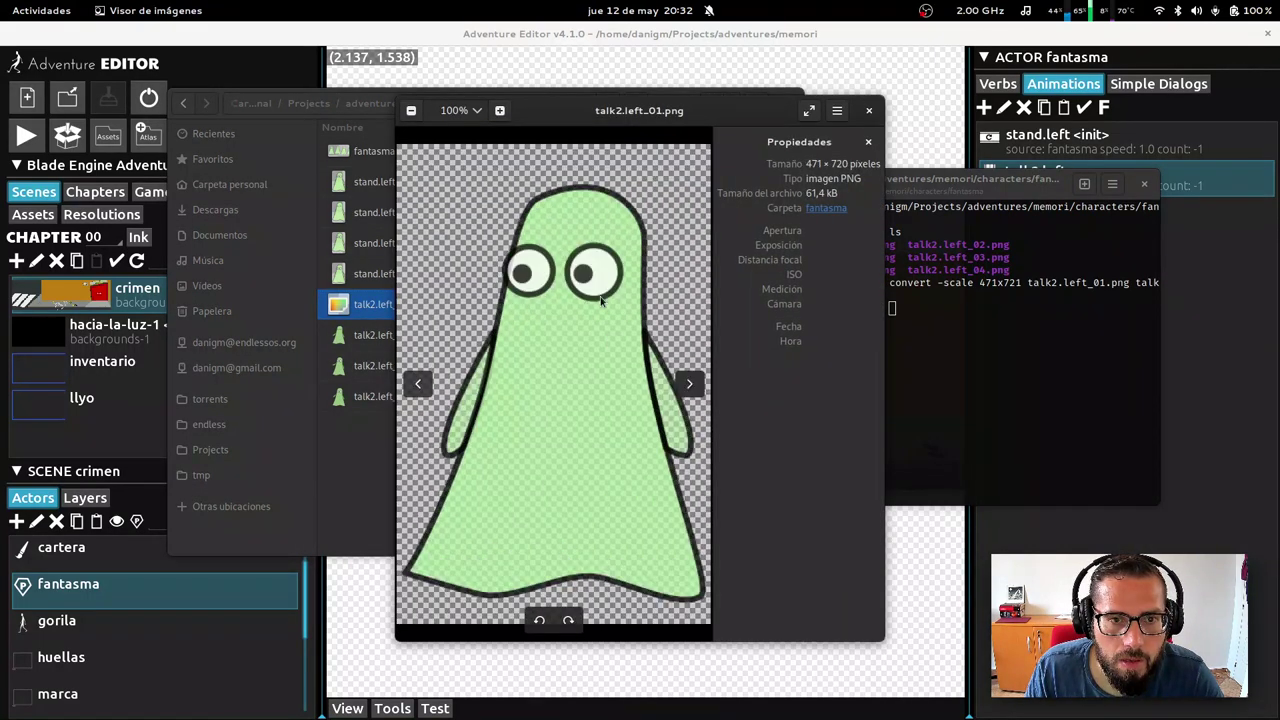
left_click(867, 112)
Scale talk2.left_02.png in place to 471x721 by reusing the convert command in the terminal
left_click(1004, 334)
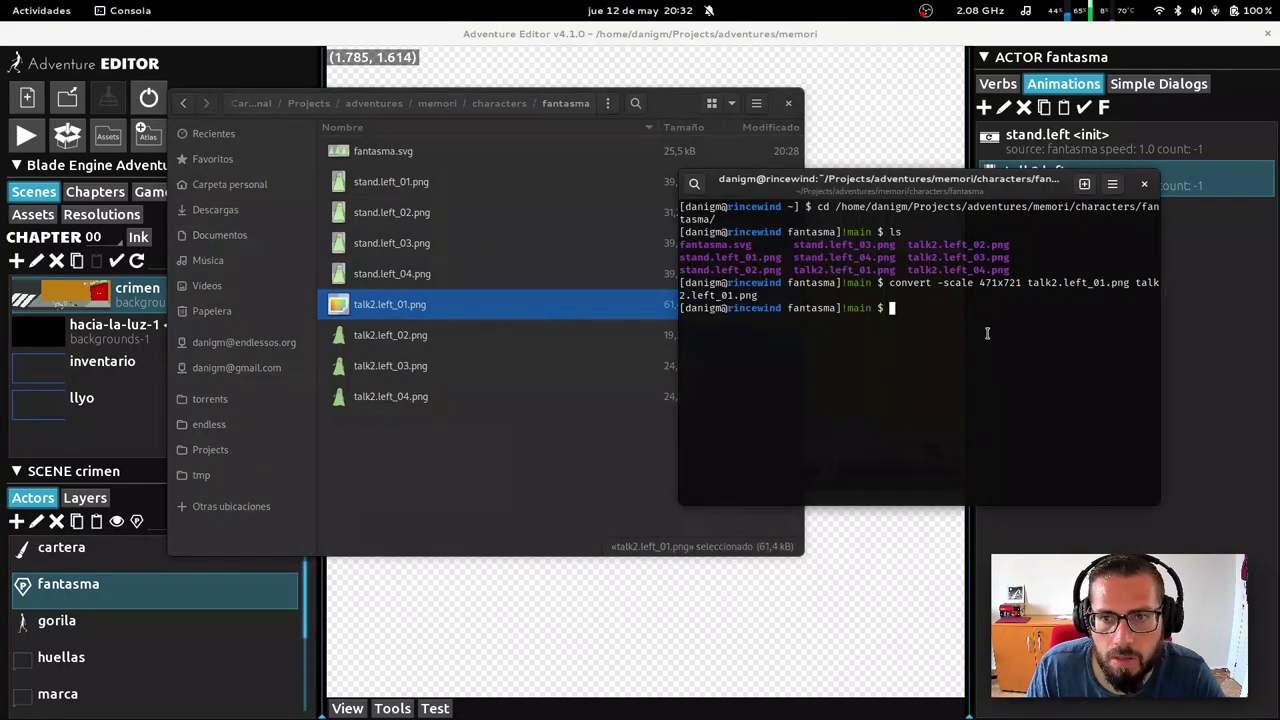
key("Up")
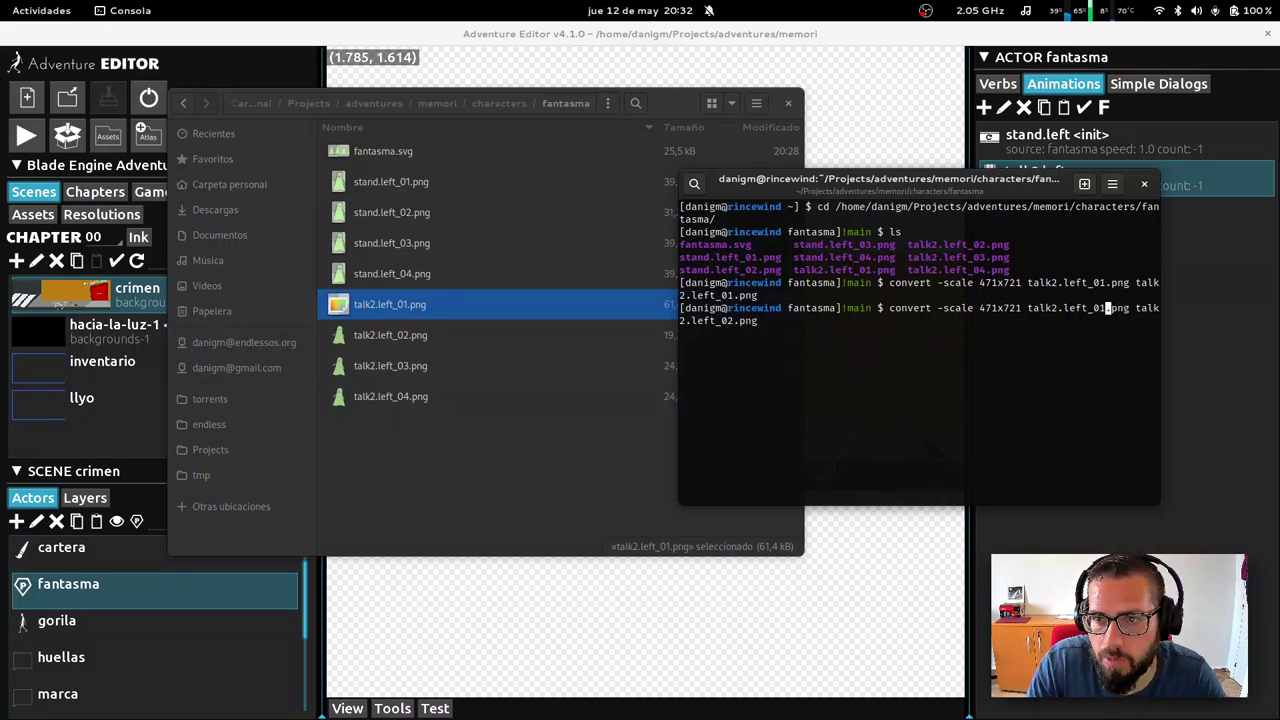
key("BackSpace")
type("2")
key("Return")
Scale talk2.left_03.png and talk2.left_04.png in place to 471x721 with convert, and close the terminal and file manager
key("Up")
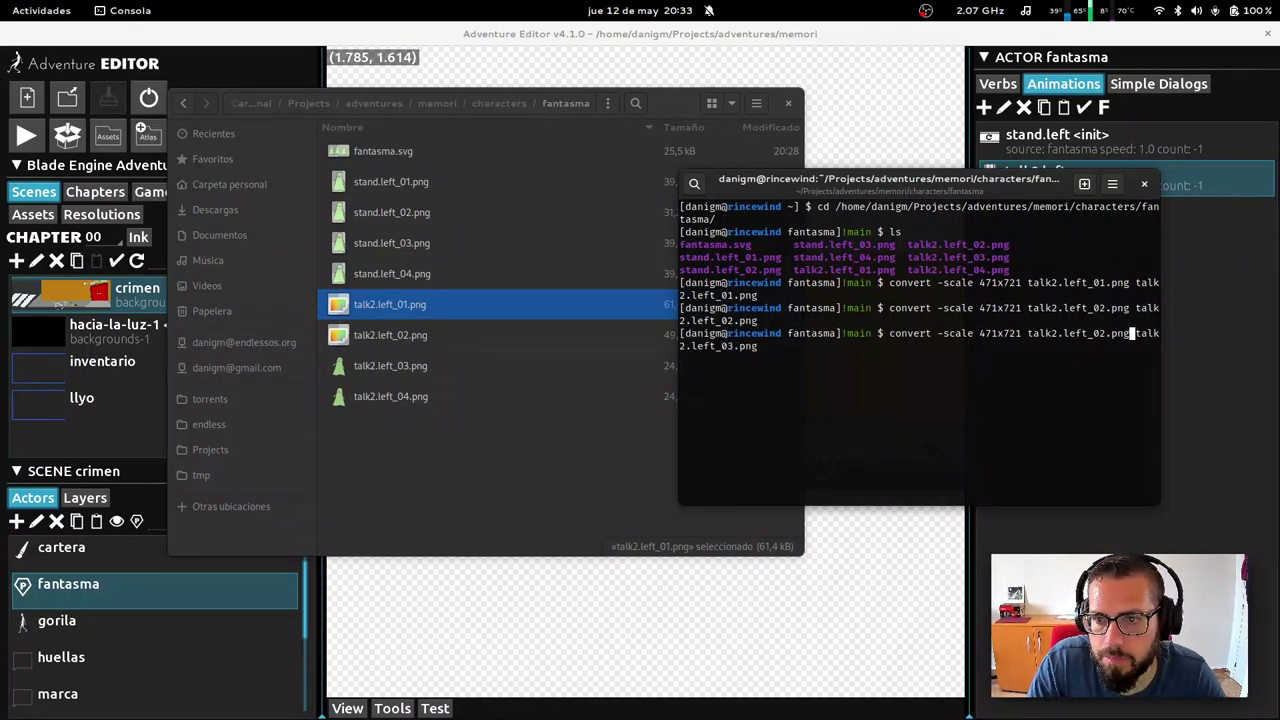
key("Return")
key("Up")
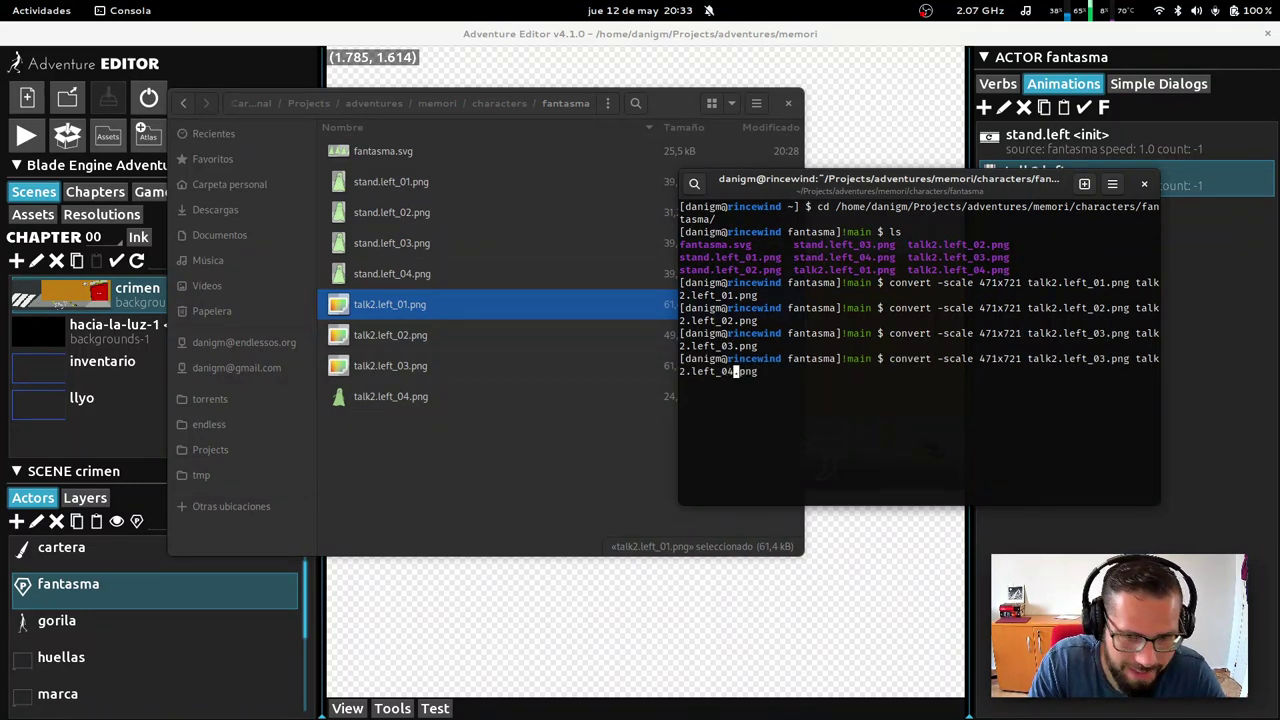
key("Left")
key("BackSpace")
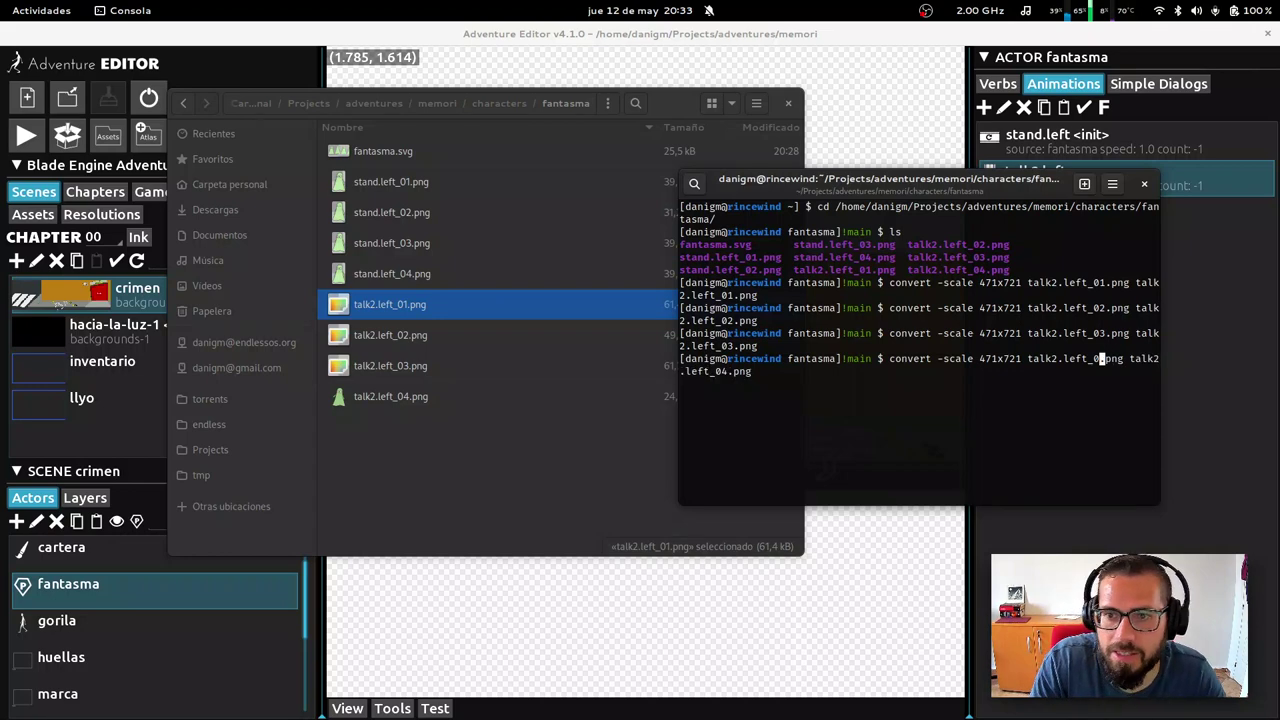
type("4")
key("Return")
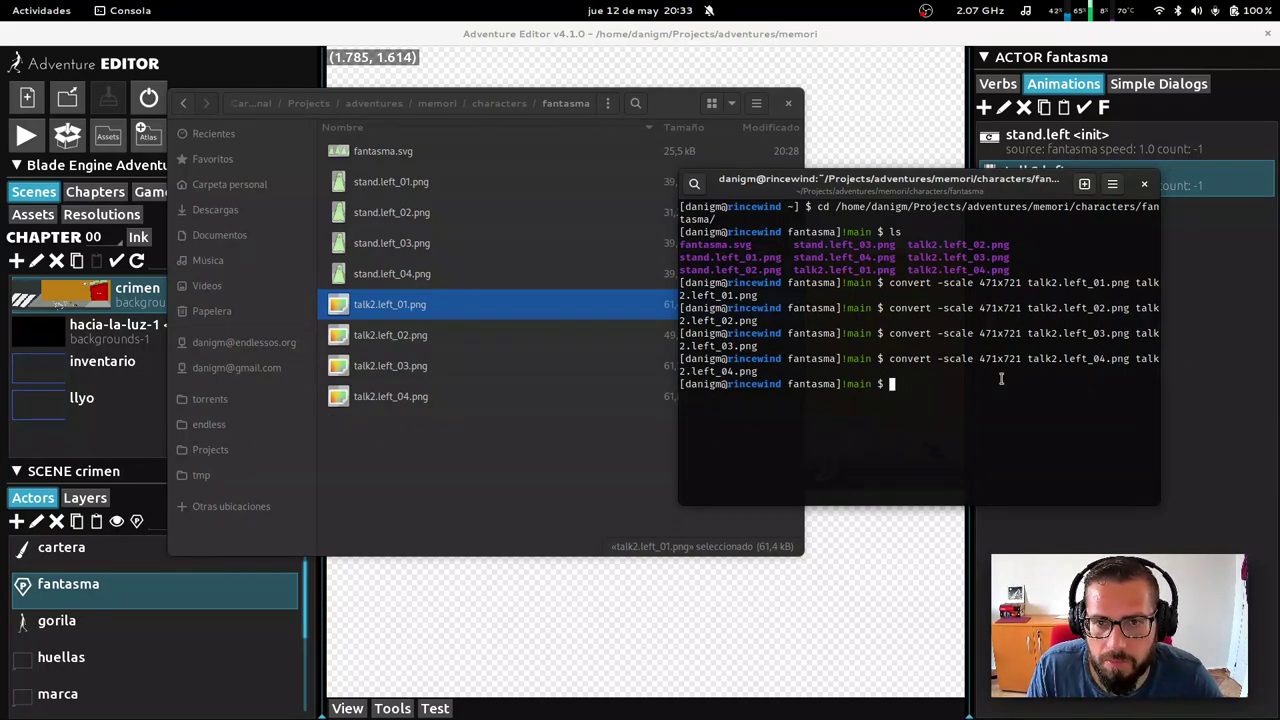
key("ctrl+d")
key("ctrl+w")
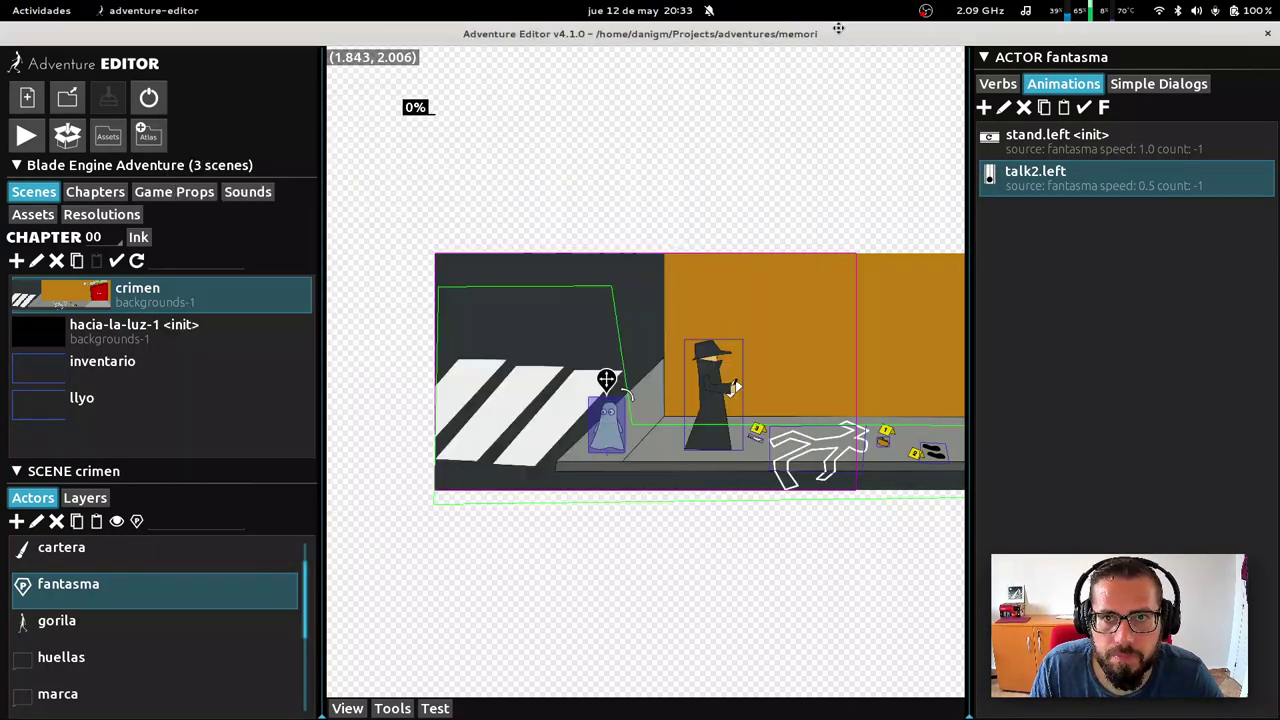
Create a new atlas named fantasma in Adventure Editor from the images in the memori/characters/fantasma folder
left_click(148, 135)
type("fantasma")
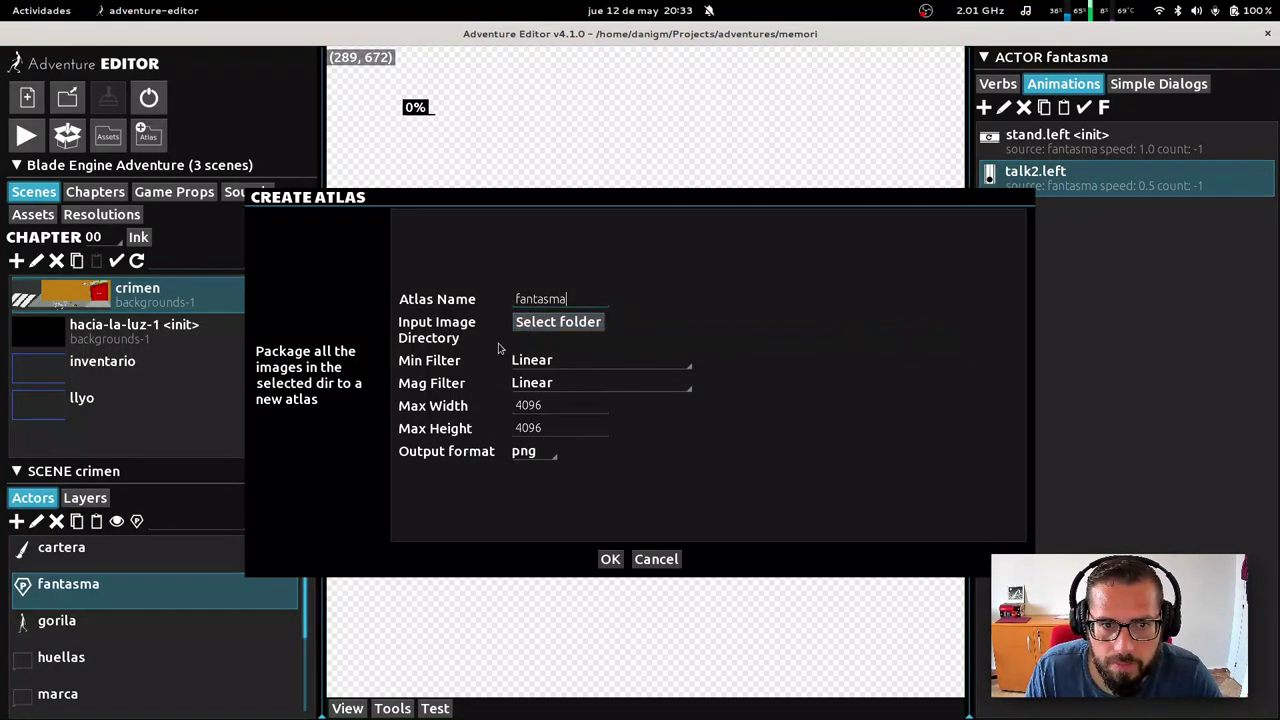
left_click(520, 321)
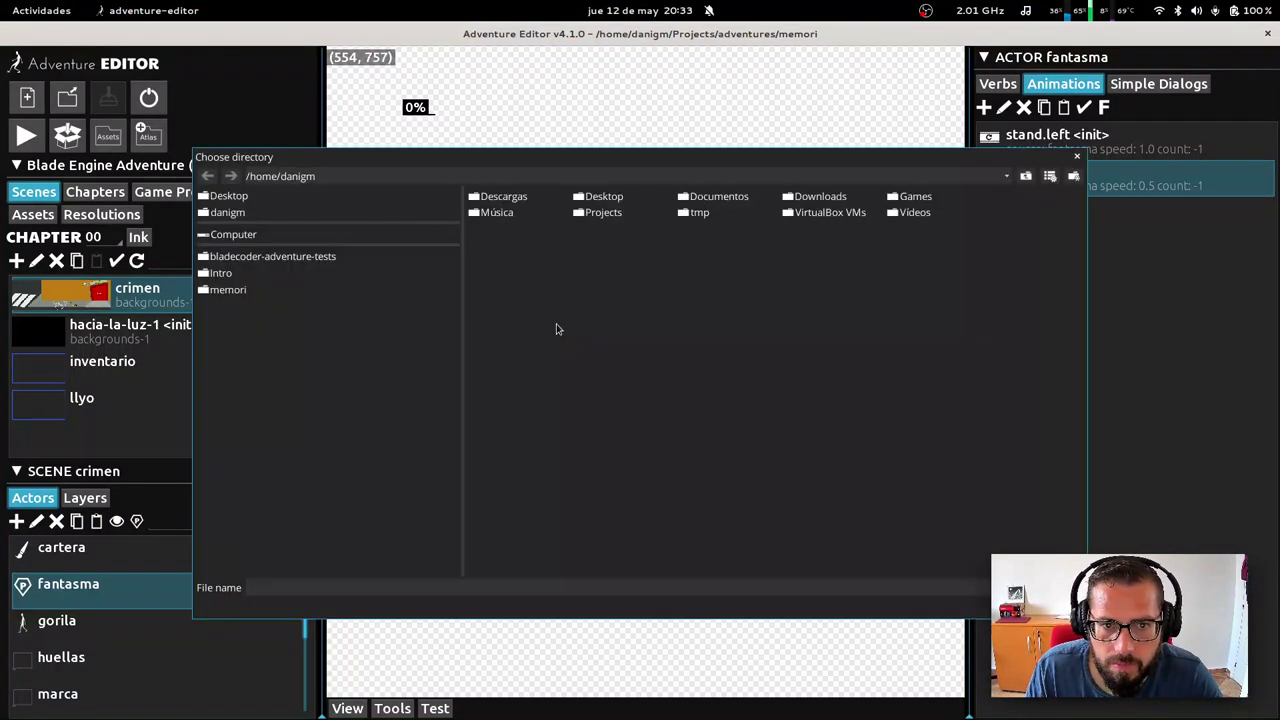
left_click(257, 290)
double_click(805, 196)
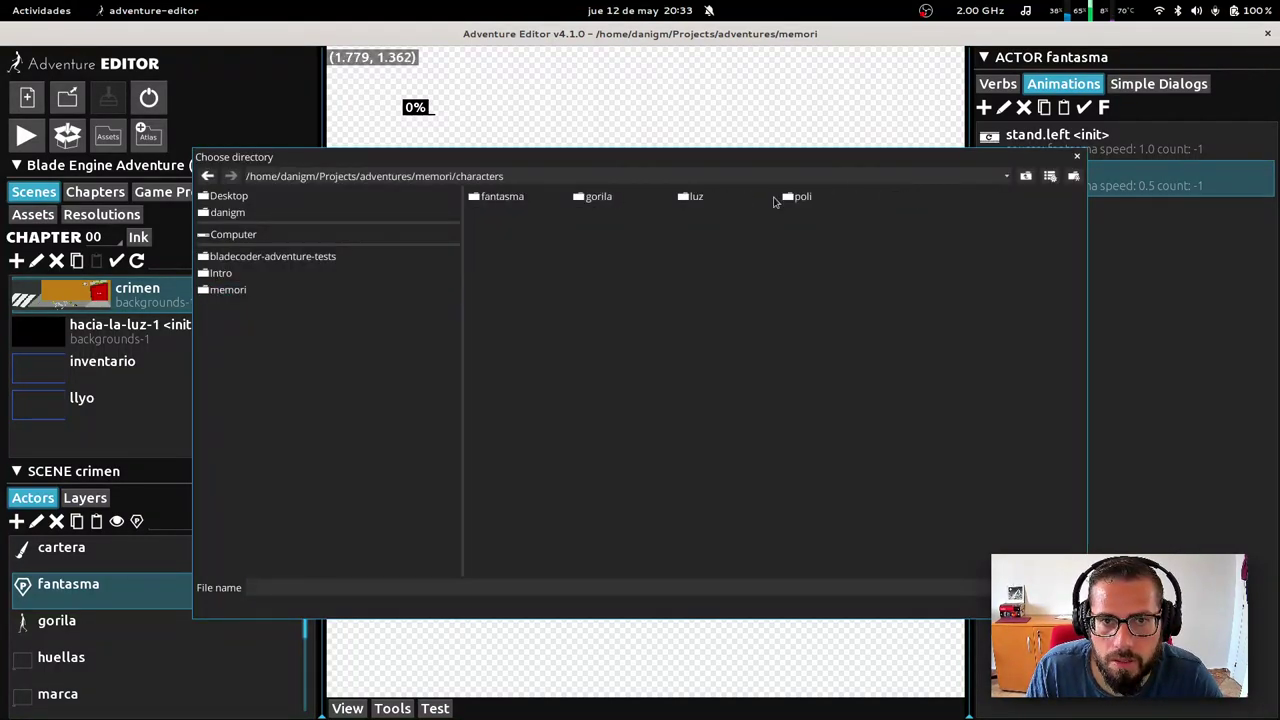
double_click(497, 196)
key("Return")
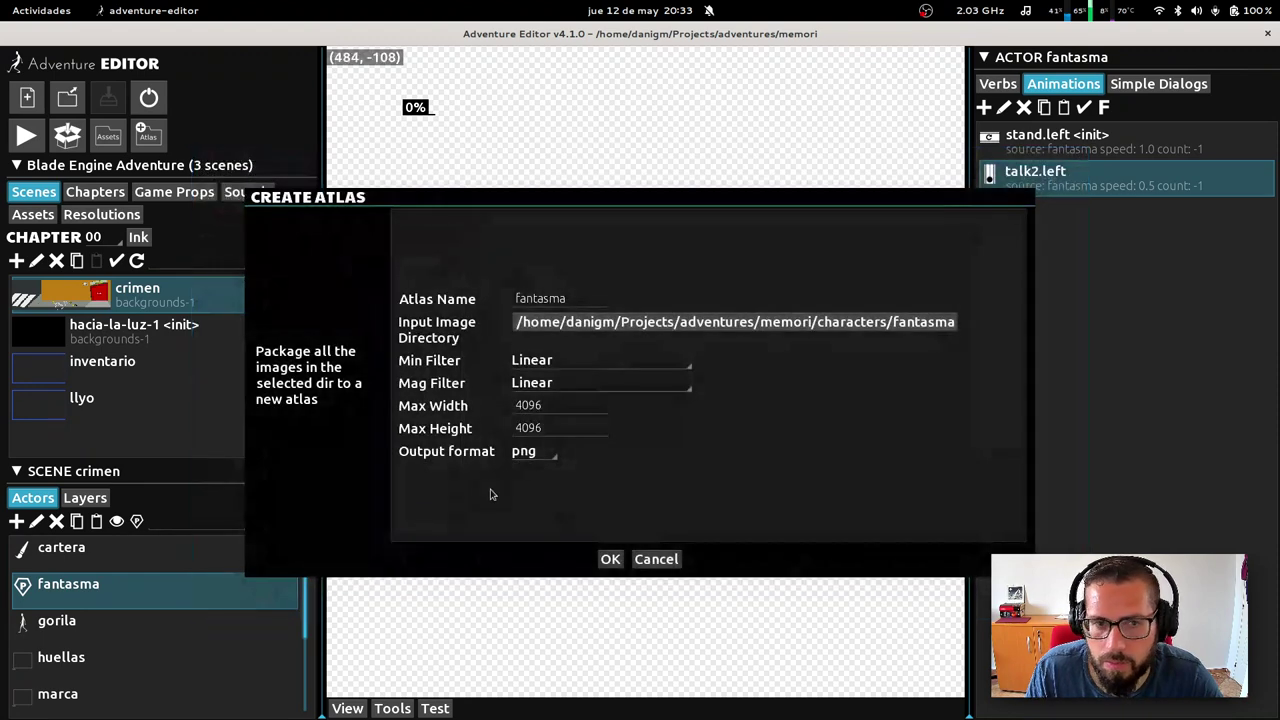
left_click(609, 557)
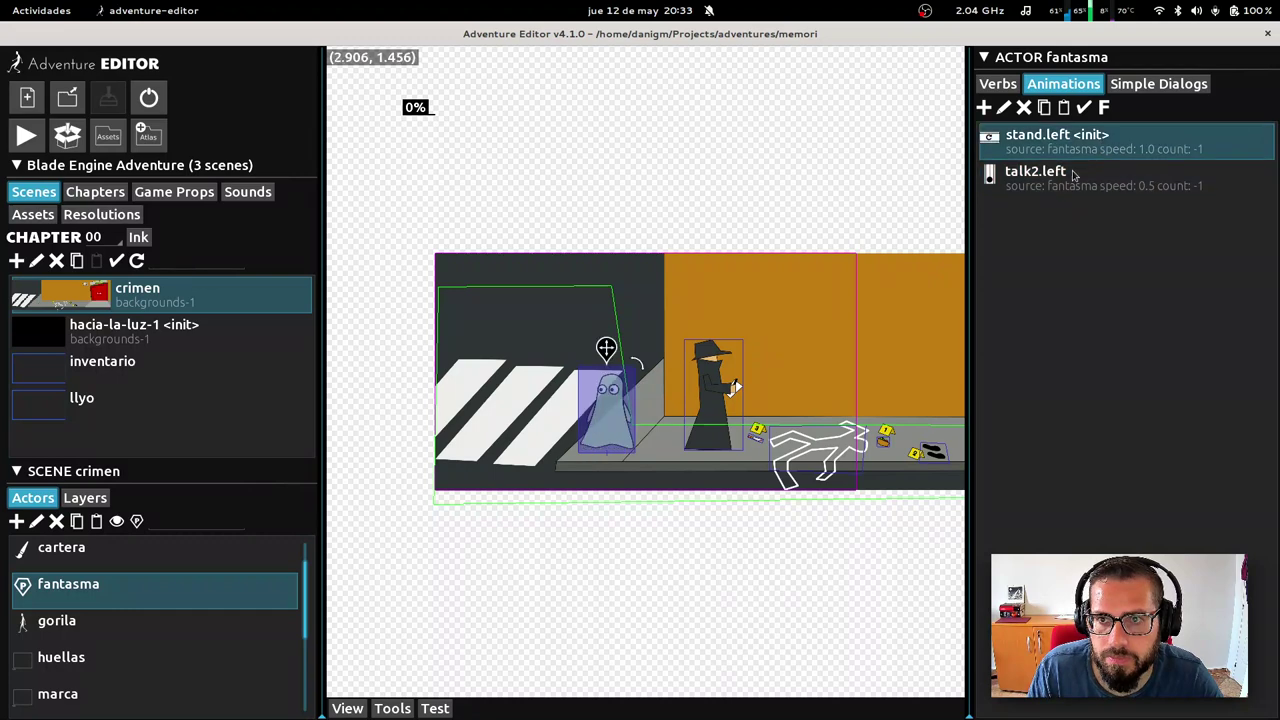
Edit the fantasma actor's talk2.left animation, choosing talk2.left again as its ID, and accept the dialog
left_click(545, 299)
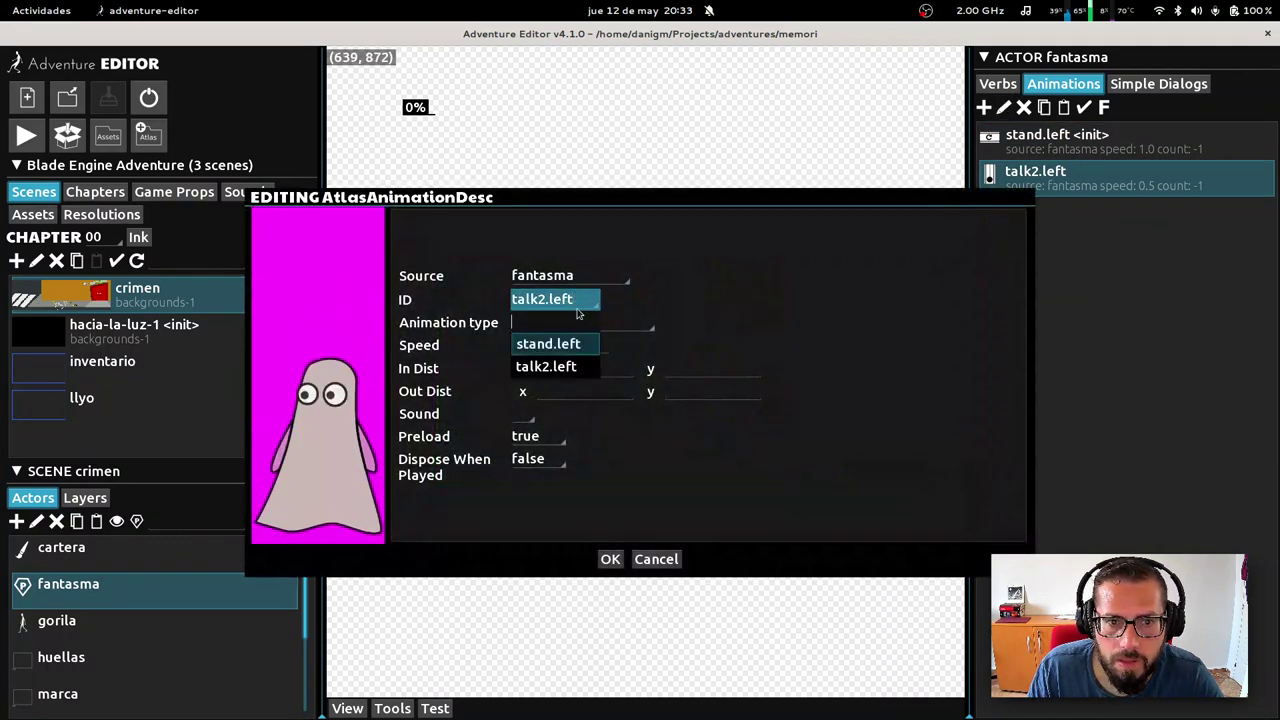
left_click(542, 366)
left_click(610, 559)
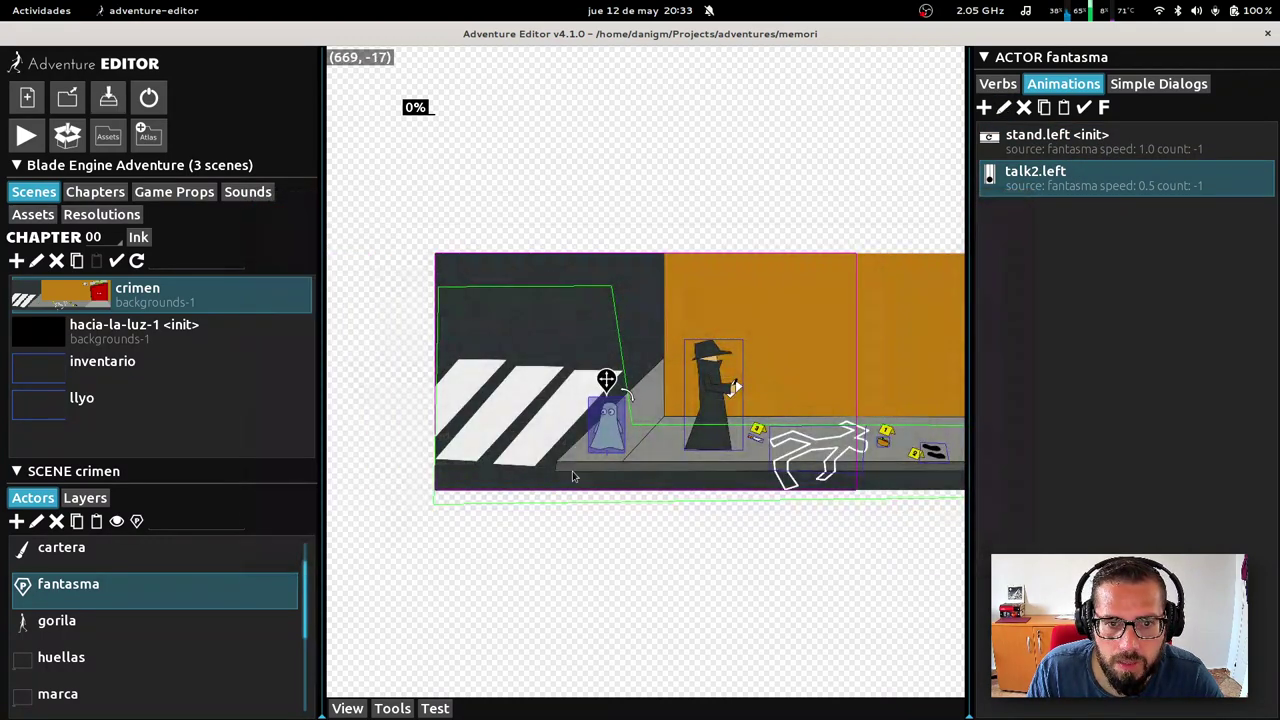
Reload the crimen scene by switching to hacia-la-luz-1 and back, and select the fantasma actor
left_click(96, 327)
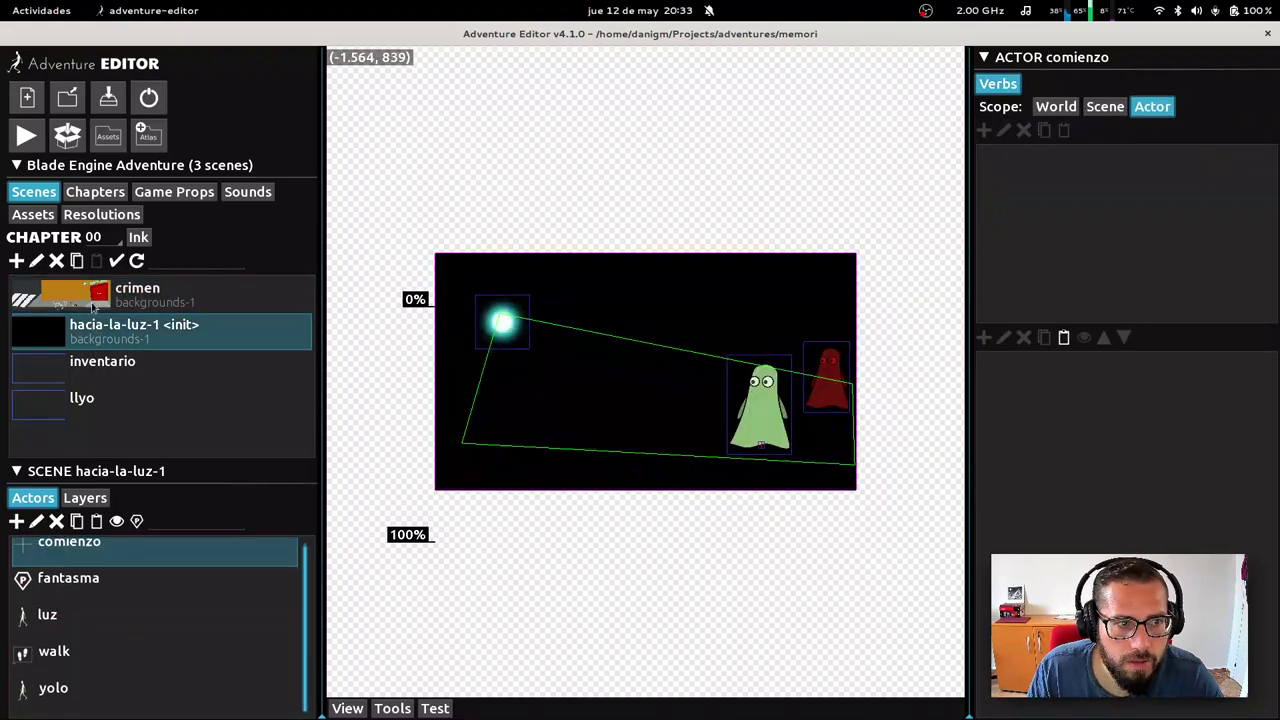
left_click(94, 307)
left_click(607, 418)
Review the settings of fantasma's talk2.left animation and accept the dialog without changing them
left_click(1063, 84)
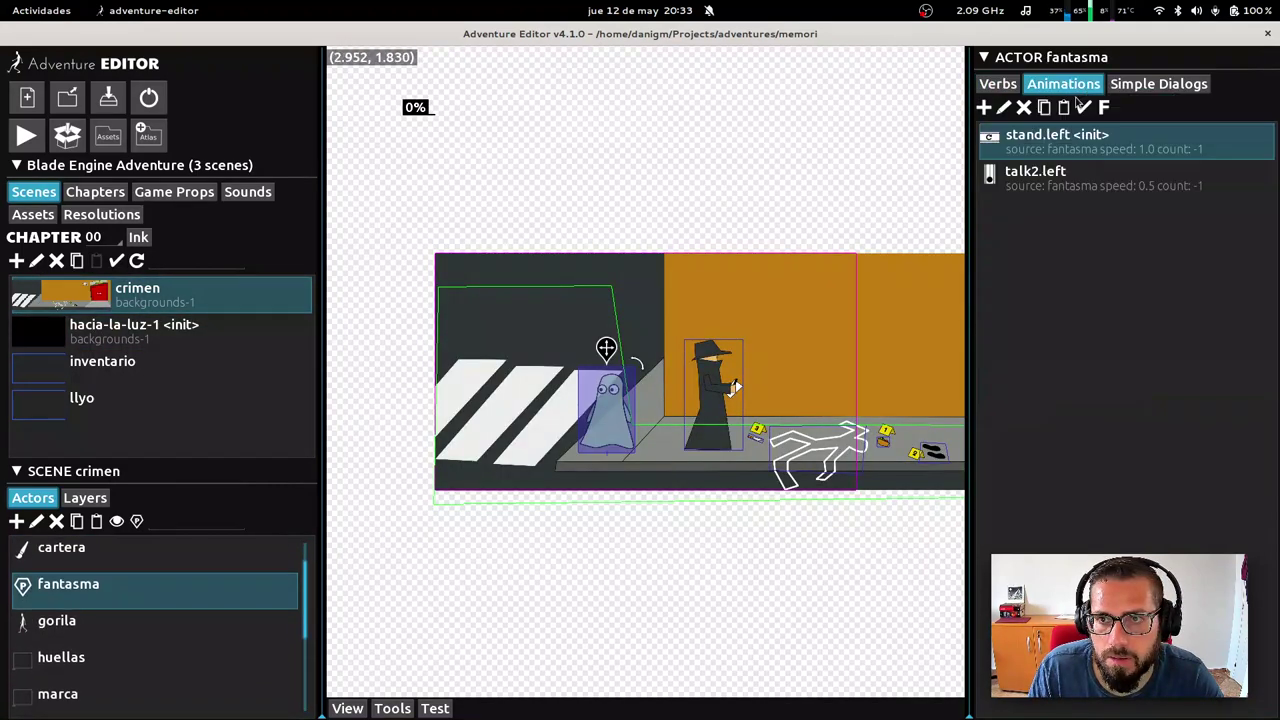
left_click(1035, 180)
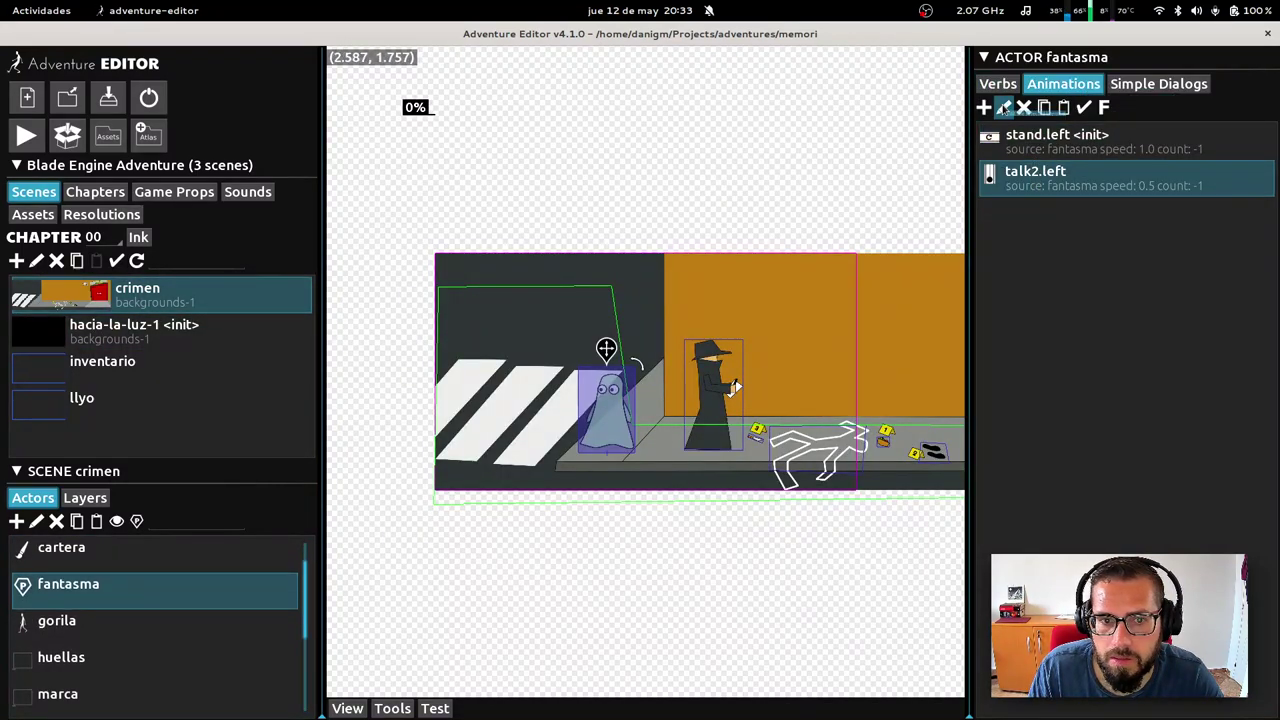
left_click(1004, 107)
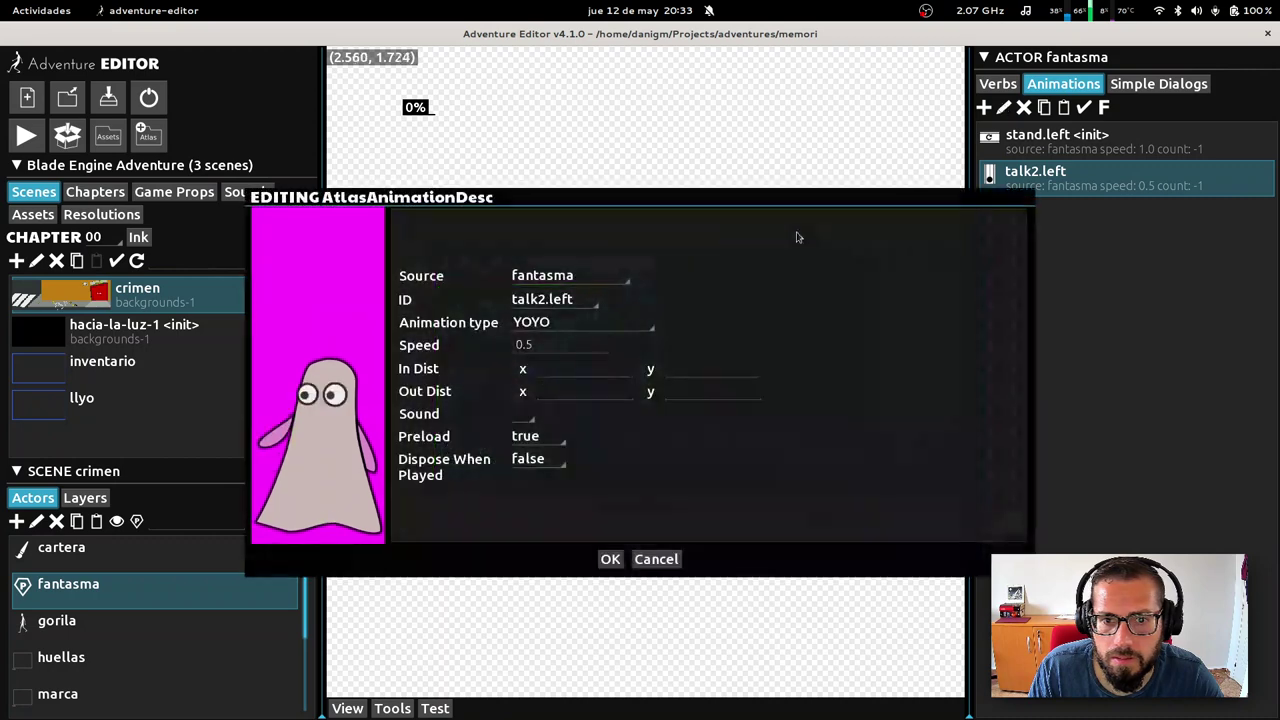
left_click(620, 565)
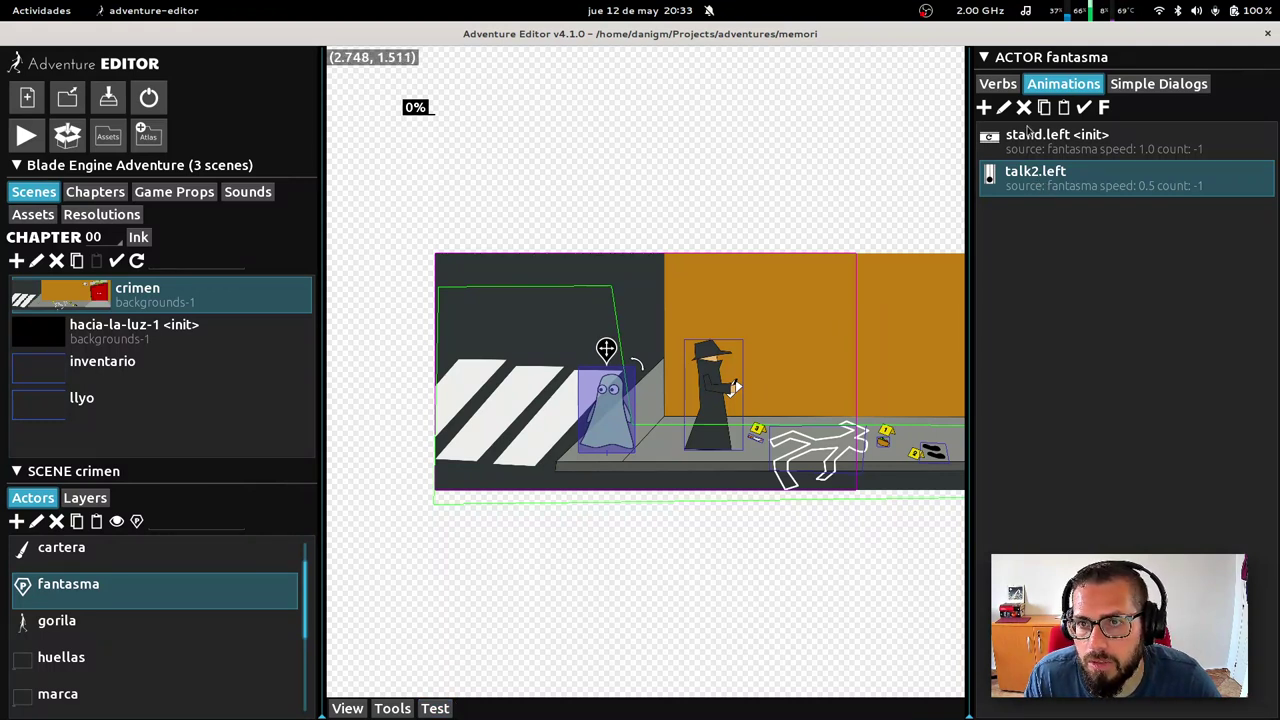
Check the talking animation set in the $PLAYER.Say action of marca's lookat verb, and accept the dialog
left_click(1001, 86)
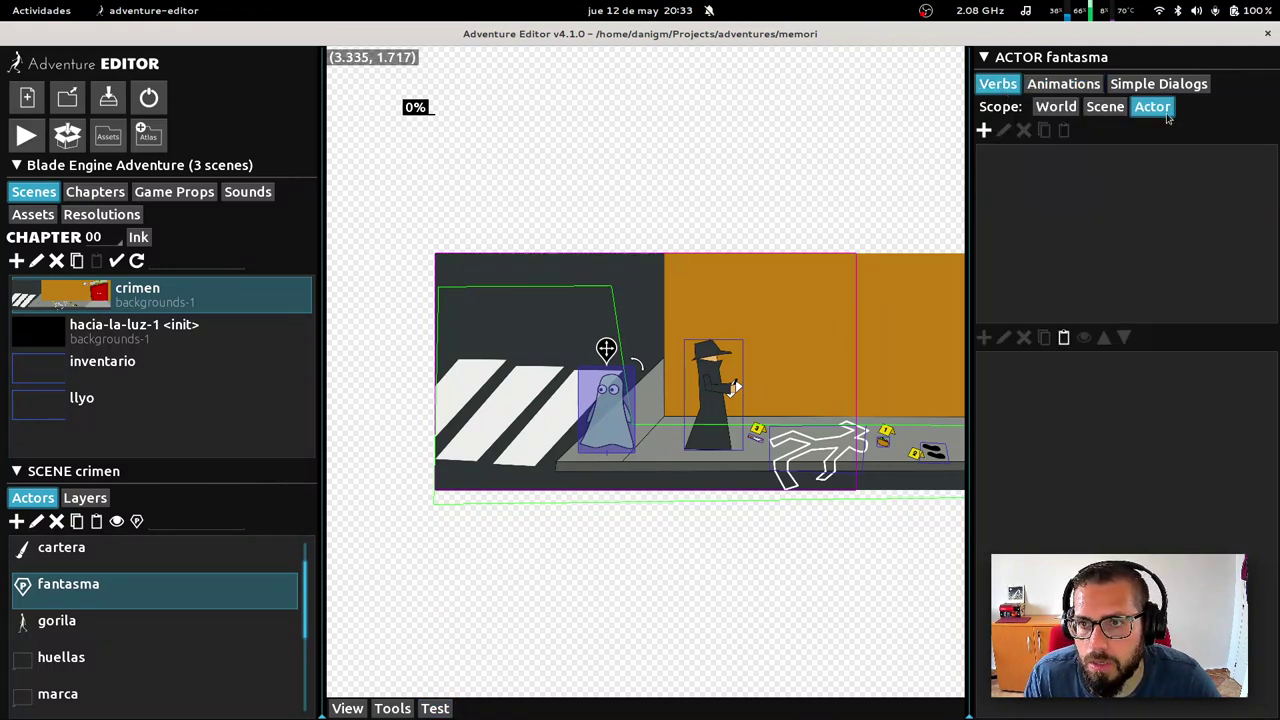
left_click(833, 452)
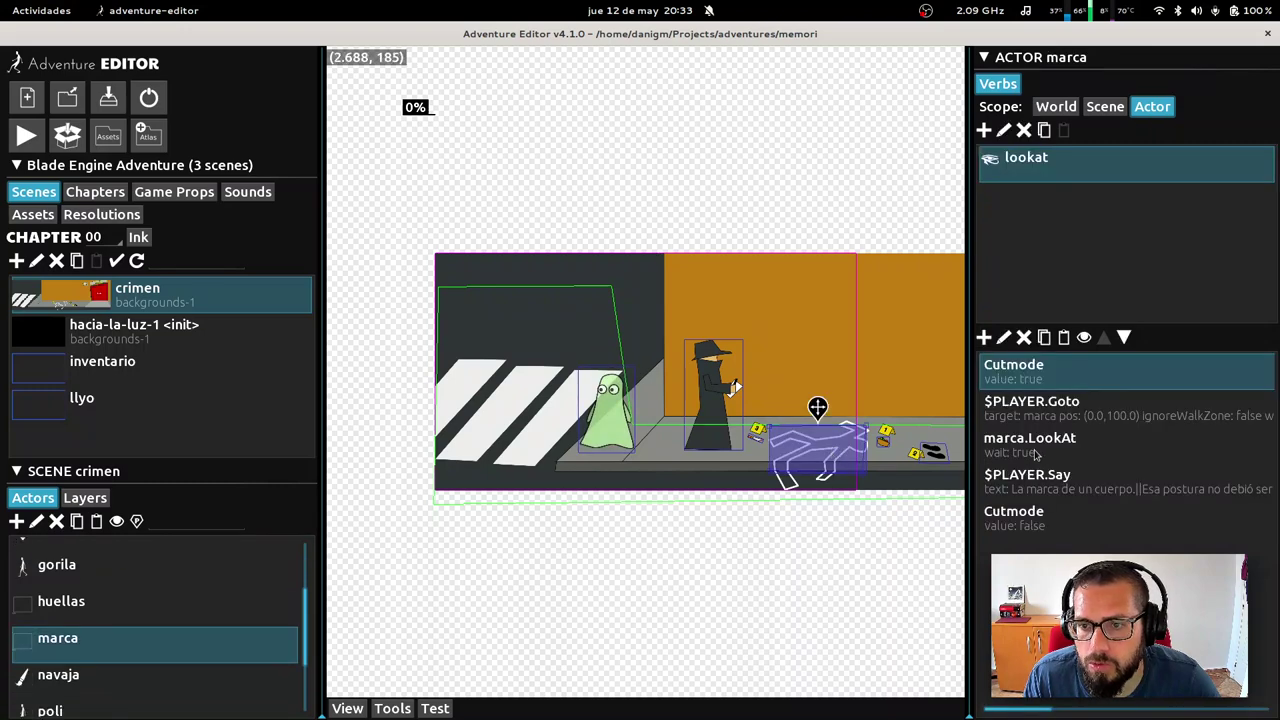
left_click(1004, 337)
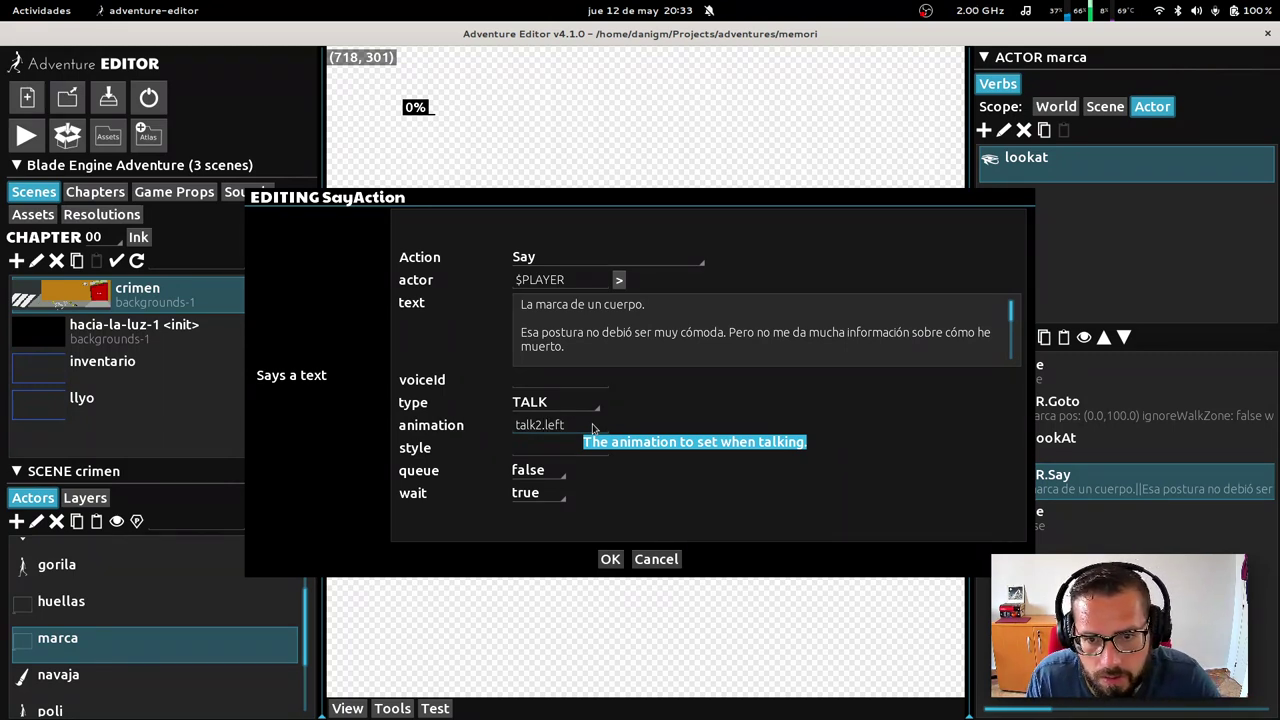
left_click(610, 560)
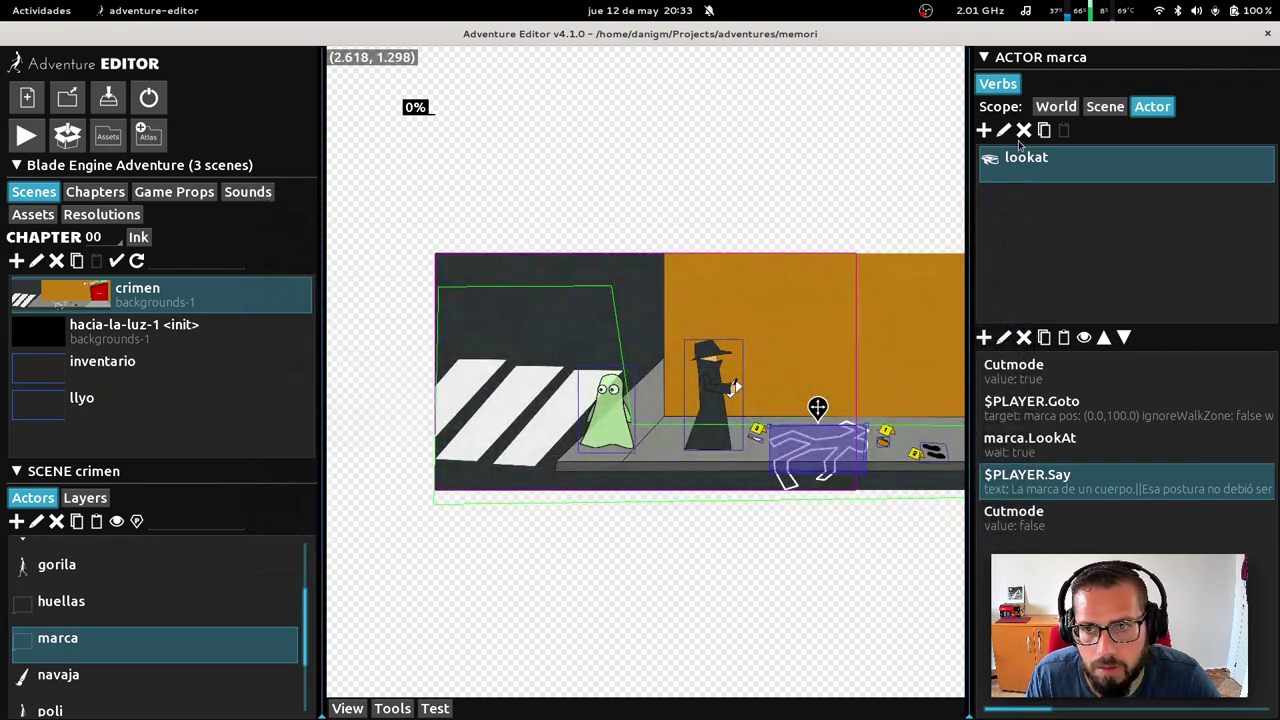
Select fantasma briefly, return to marca and recheck the animation name in its lookat $PLAYER.Say action
left_click(628, 378)
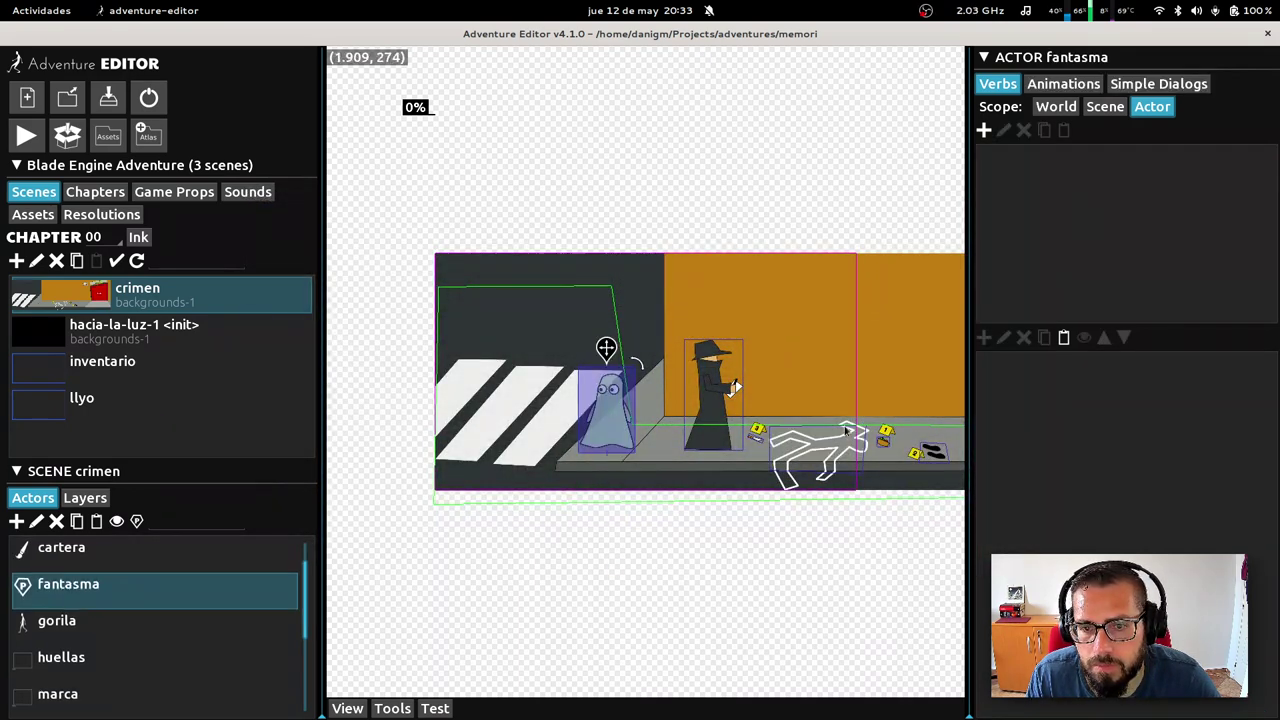
left_click(815, 450)
left_click(1075, 480)
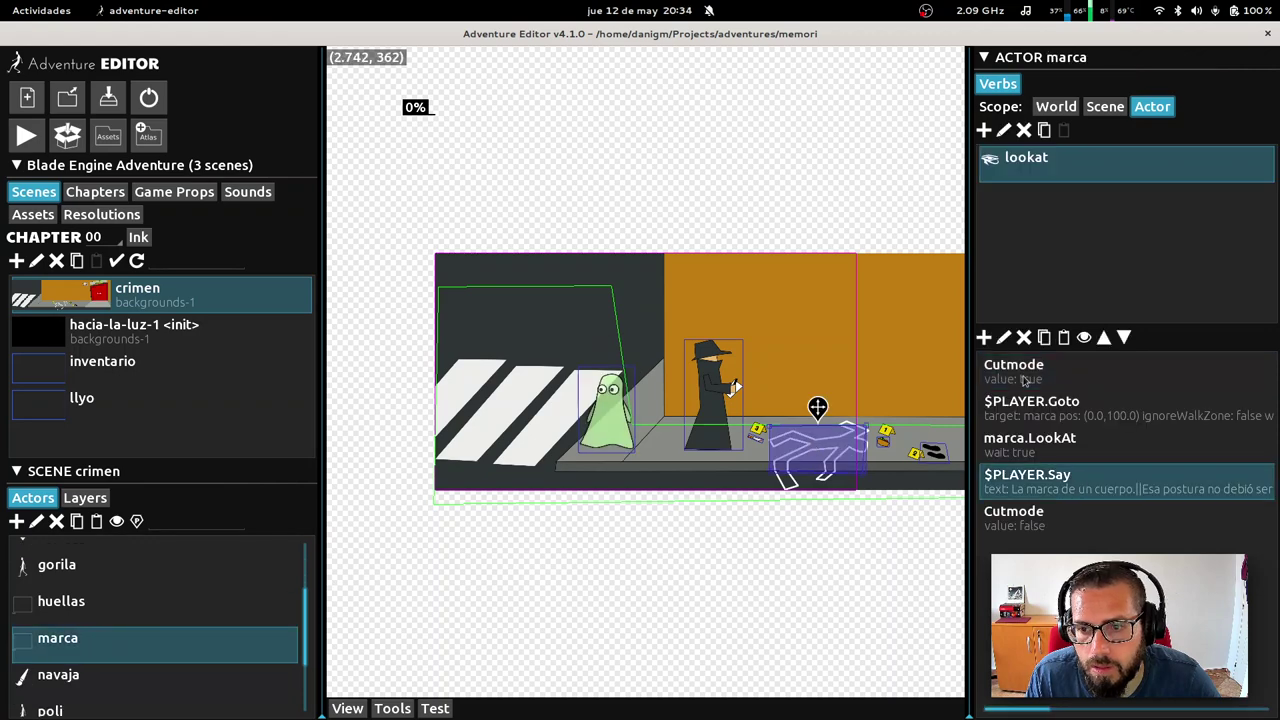
left_click(1004, 338)
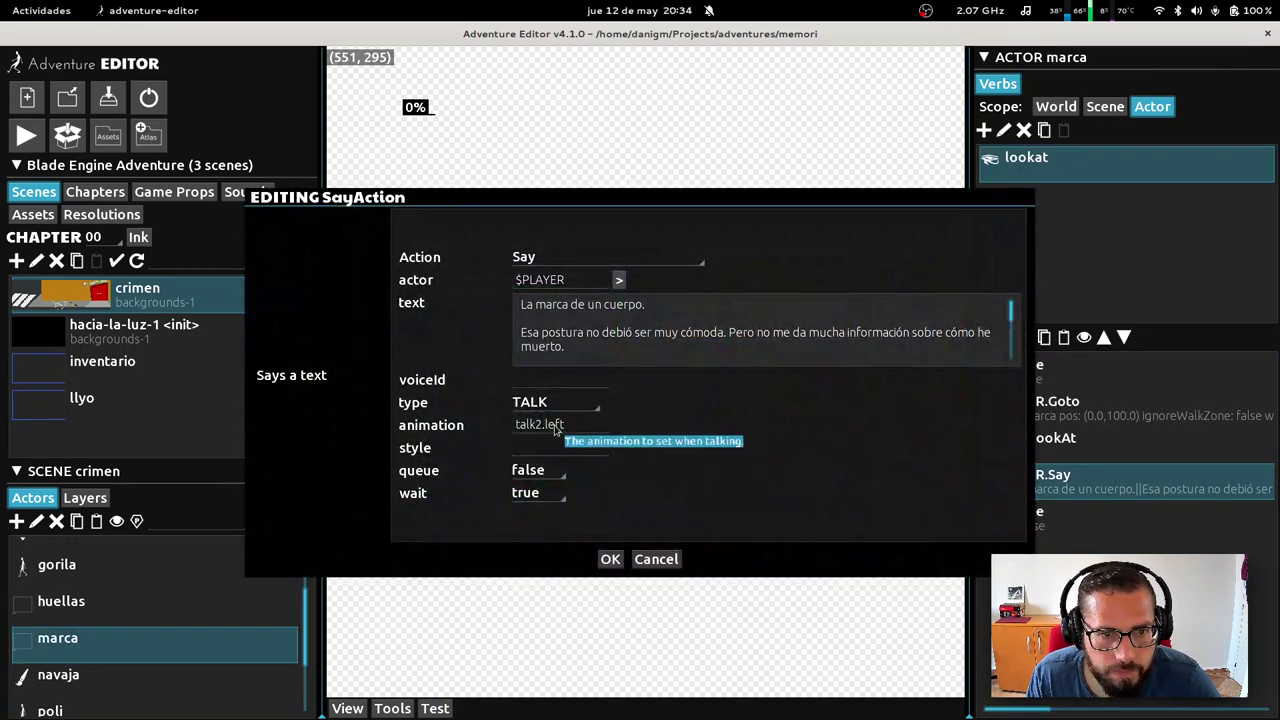
left_click(610, 559)
Select the fantasma actor in the crimen scene again and show its list of animations
left_click(606, 405)
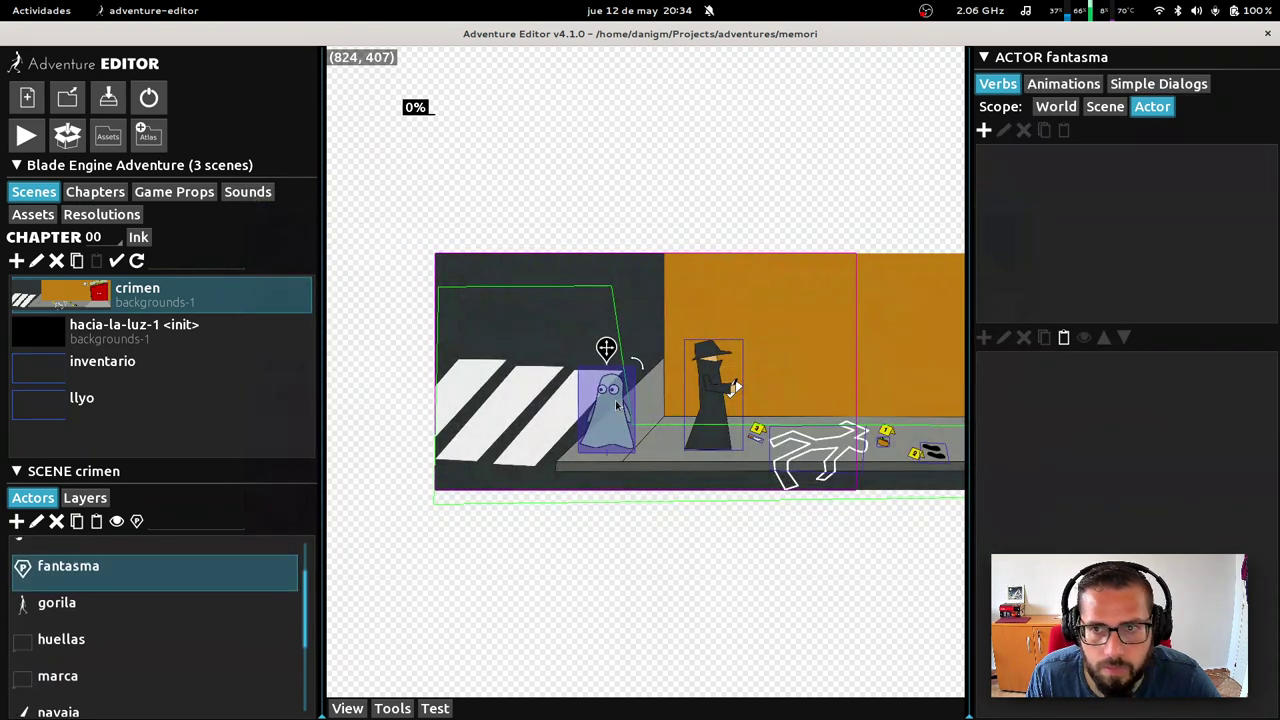
left_click(1063, 84)
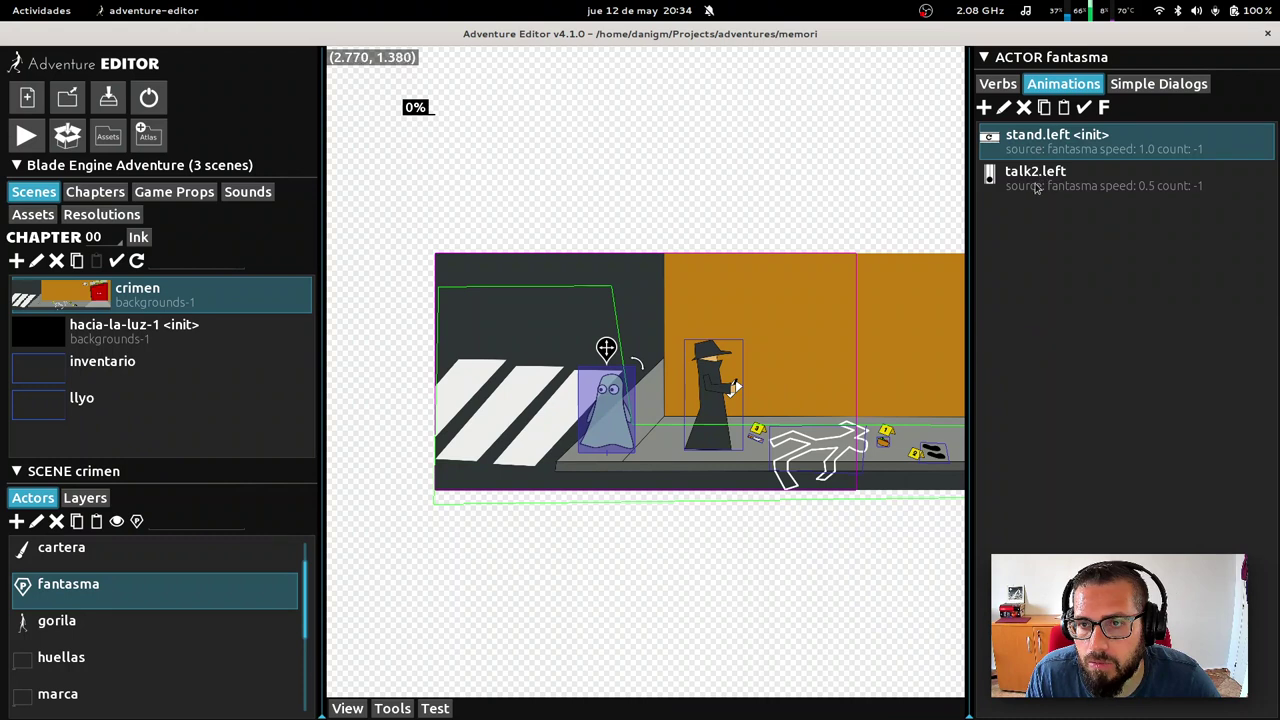
Test-run the crimen scene: examine the body outline, end the detective dialogue and look at the wallet
left_click(1033, 187)
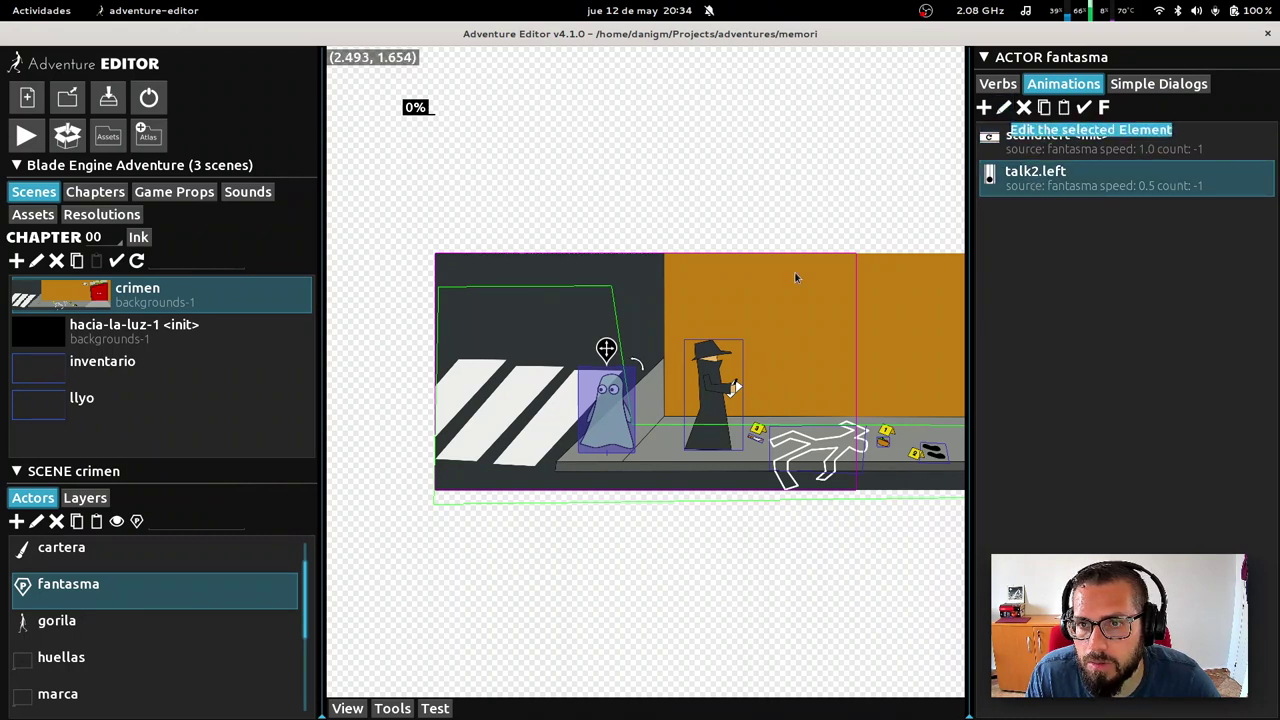
left_click(437, 707)
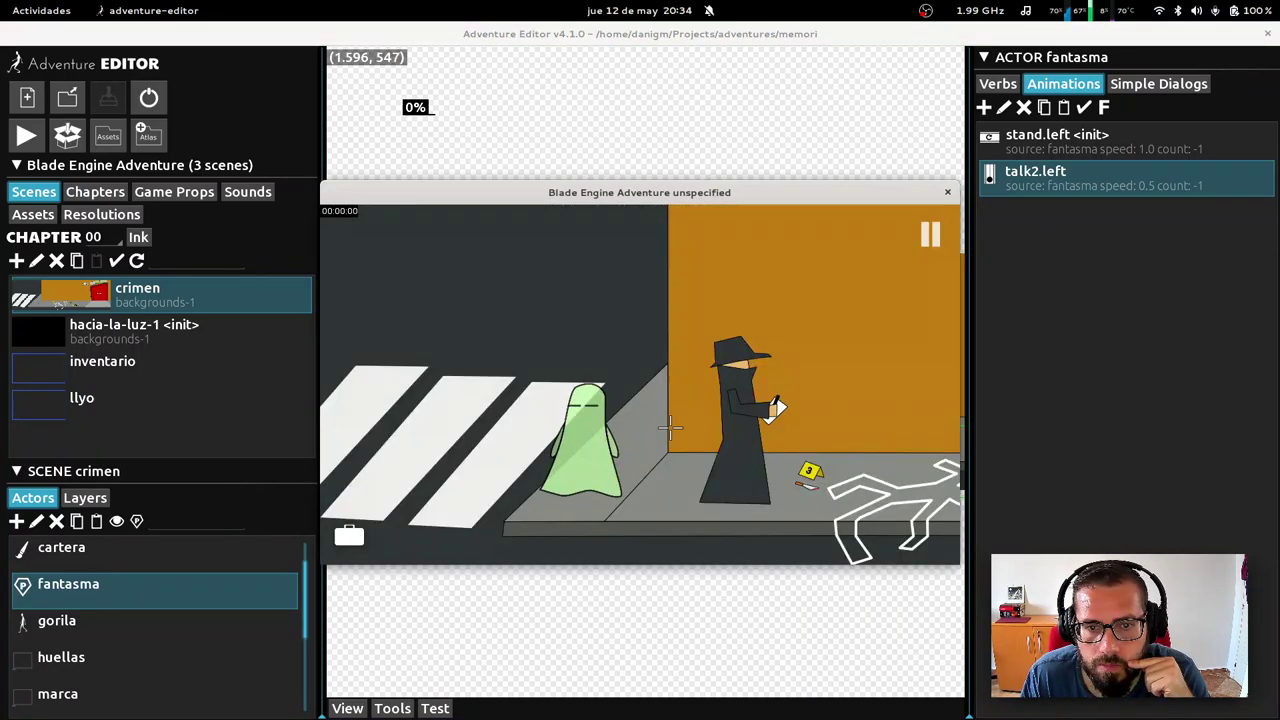
left_click(893, 490)
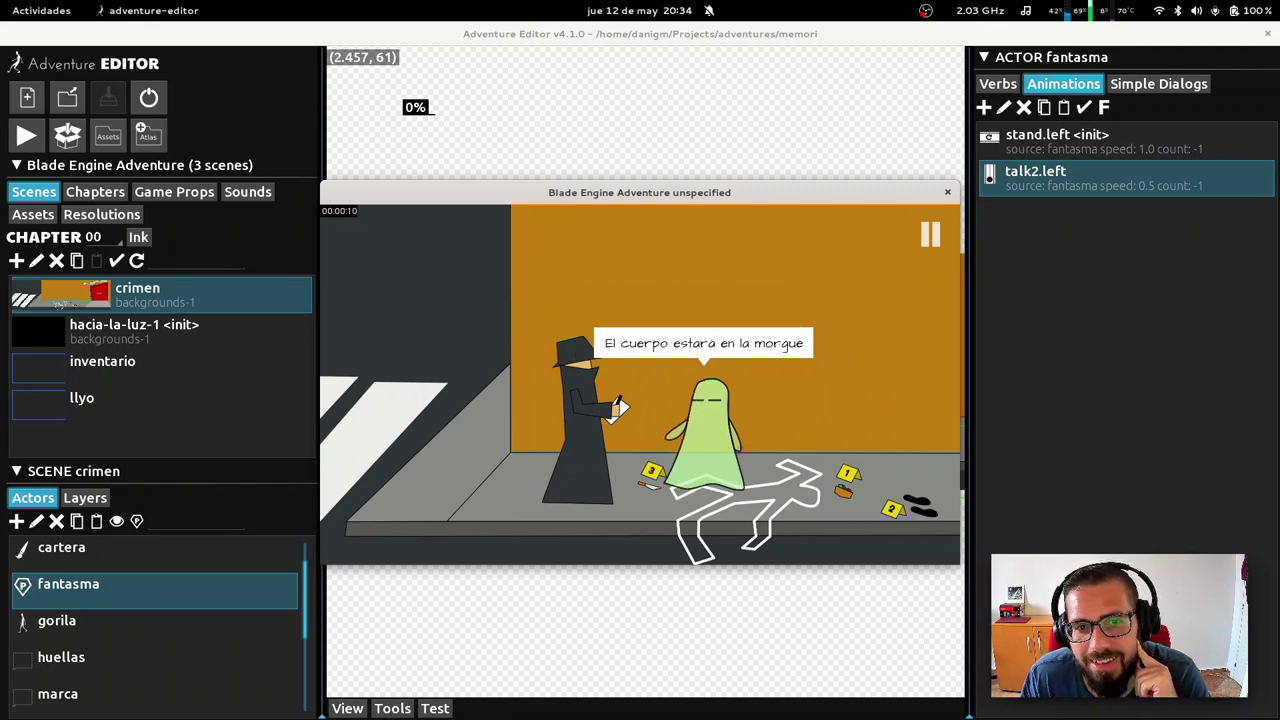
left_click(631, 456)
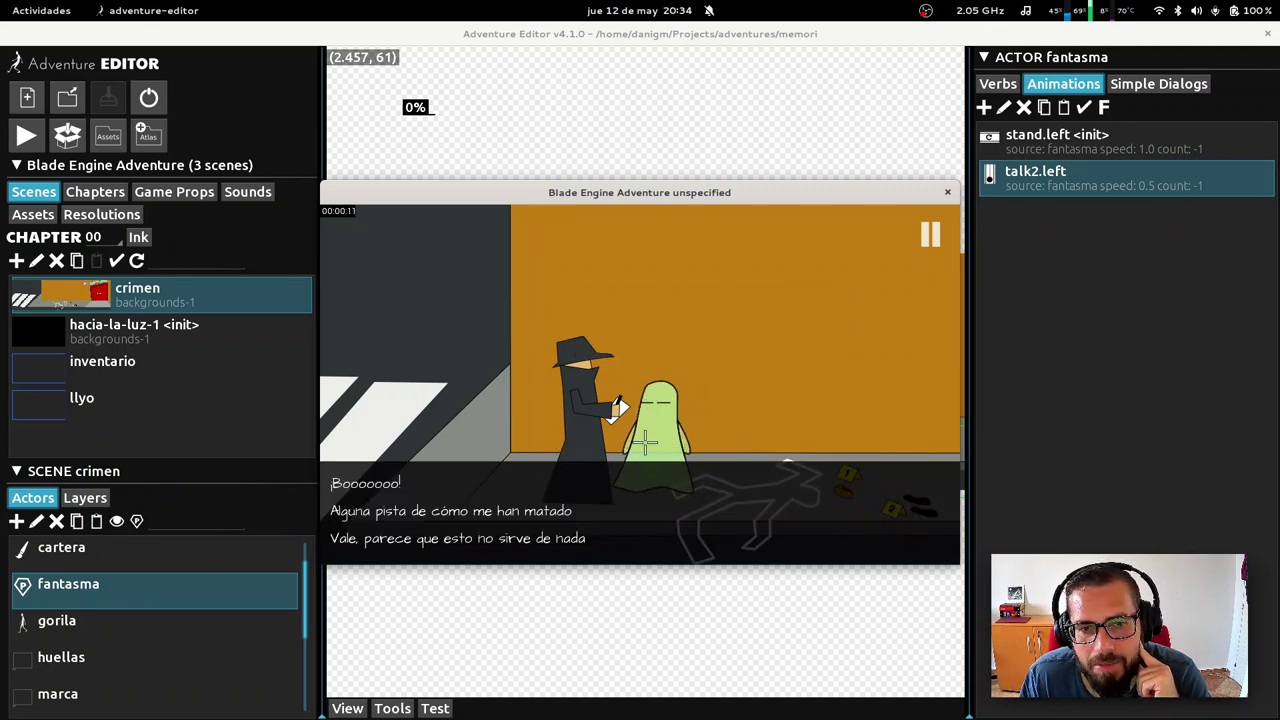
left_click(460, 541)
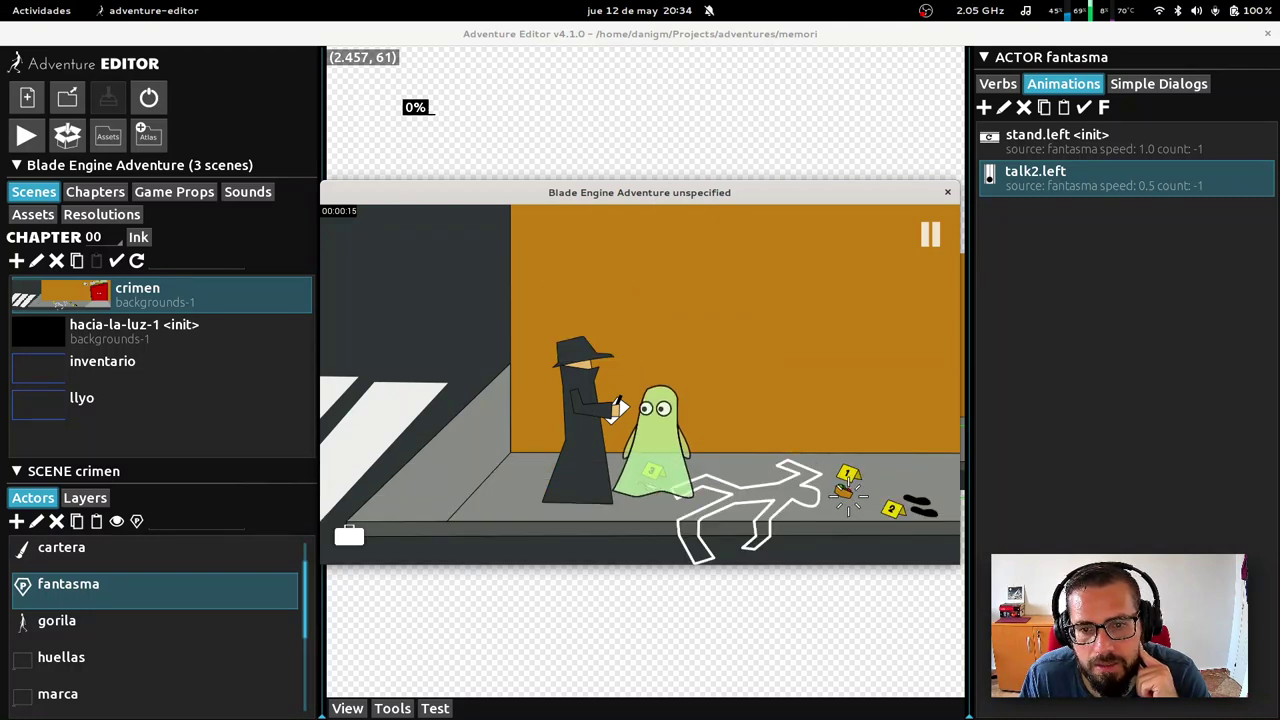
left_click(845, 490)
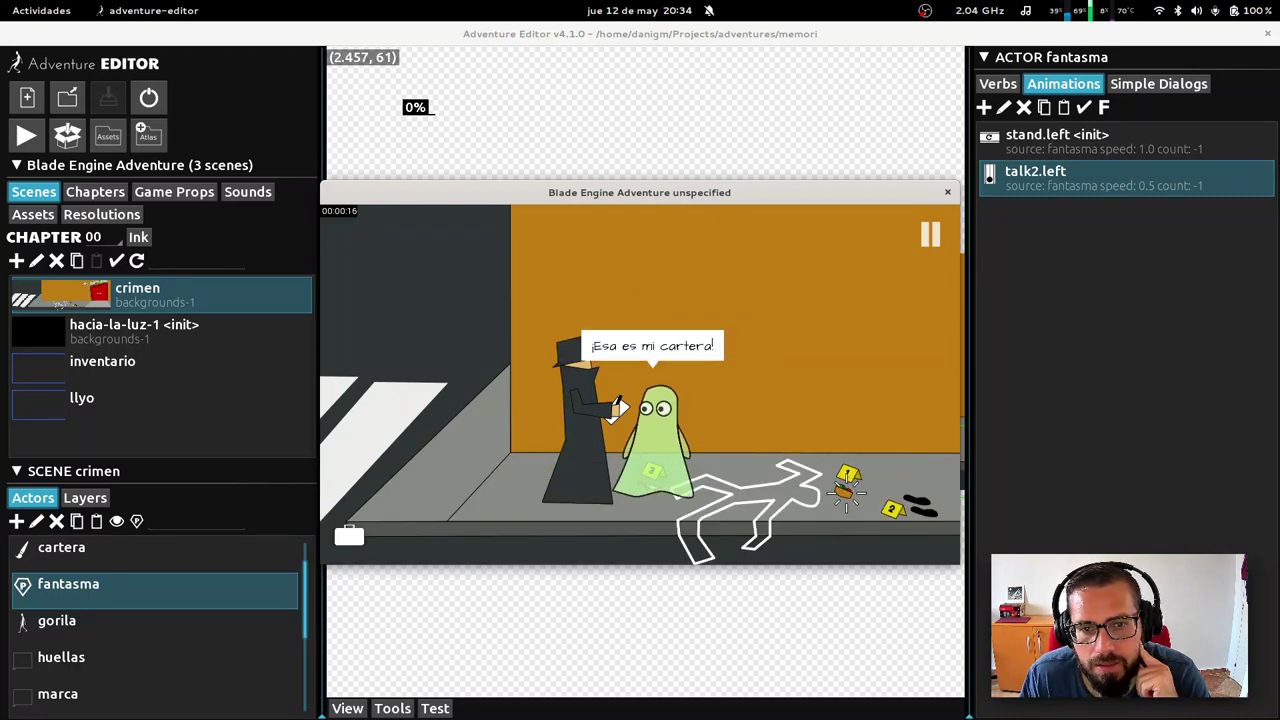
left_click(947, 192)
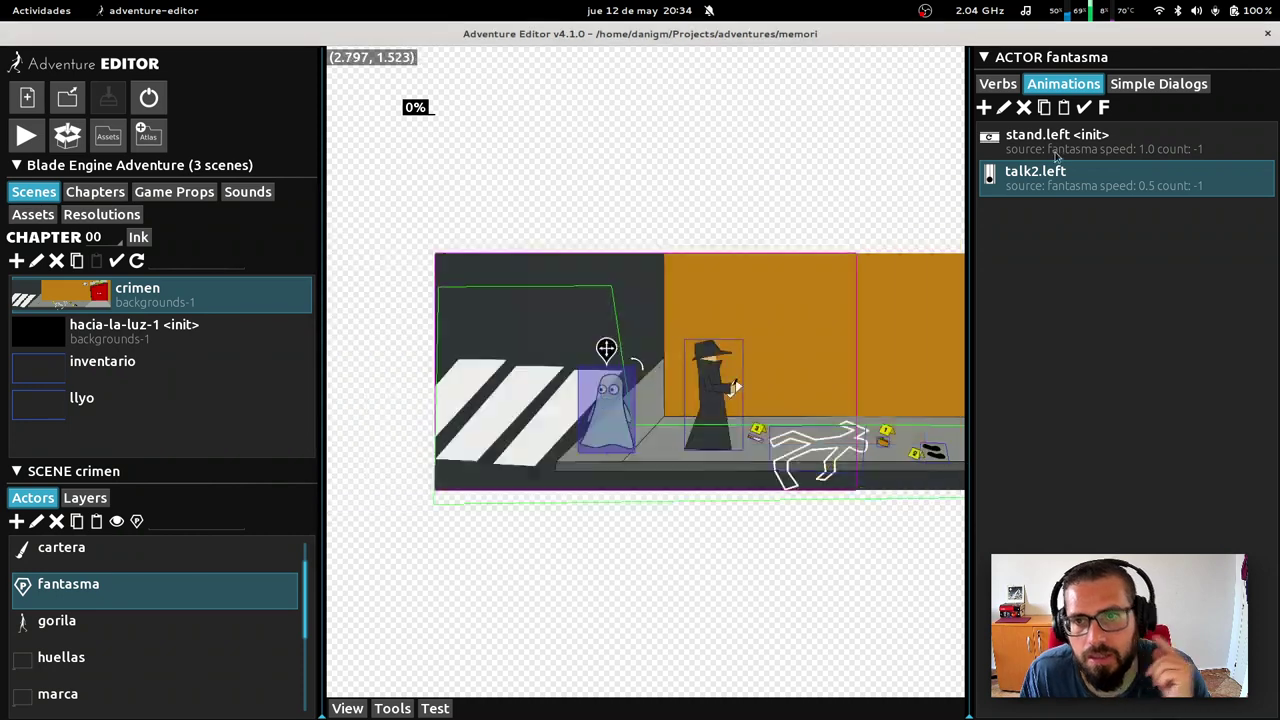
Try the talk2 animation on the Say action of the marca actor's lookat verb and test the scene
left_click(998, 86)
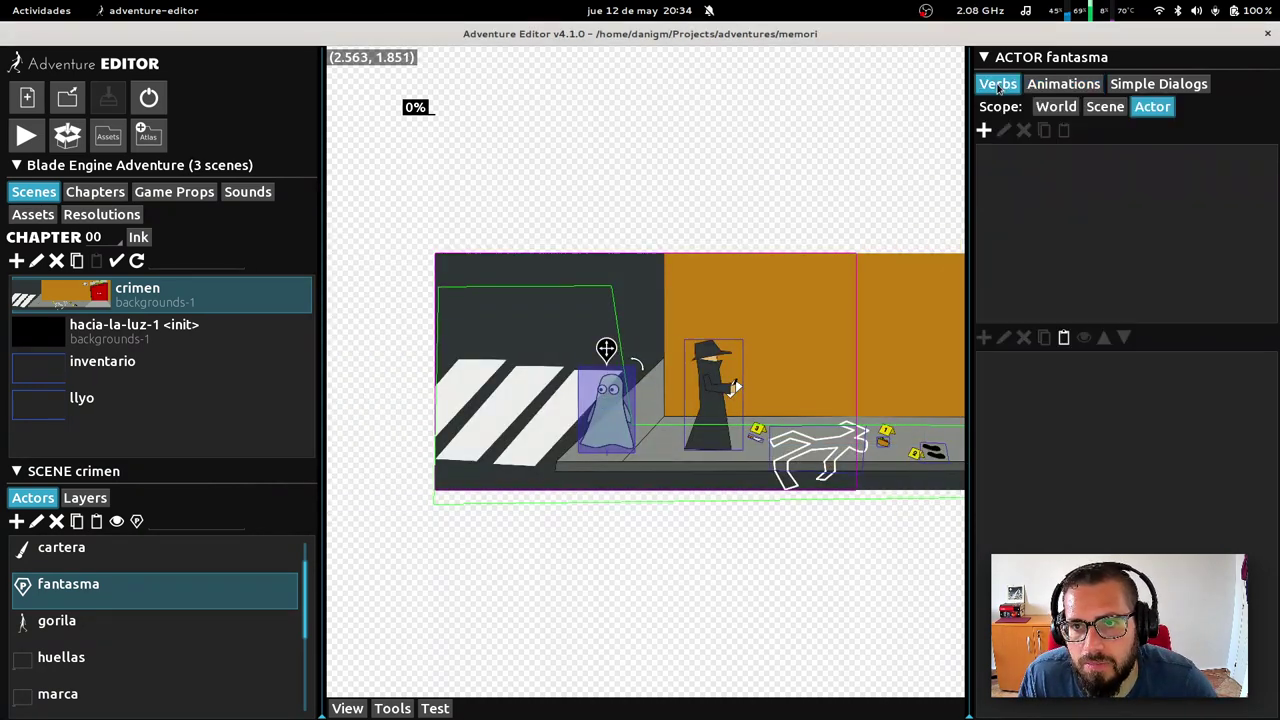
left_click(1060, 86)
left_click(998, 84)
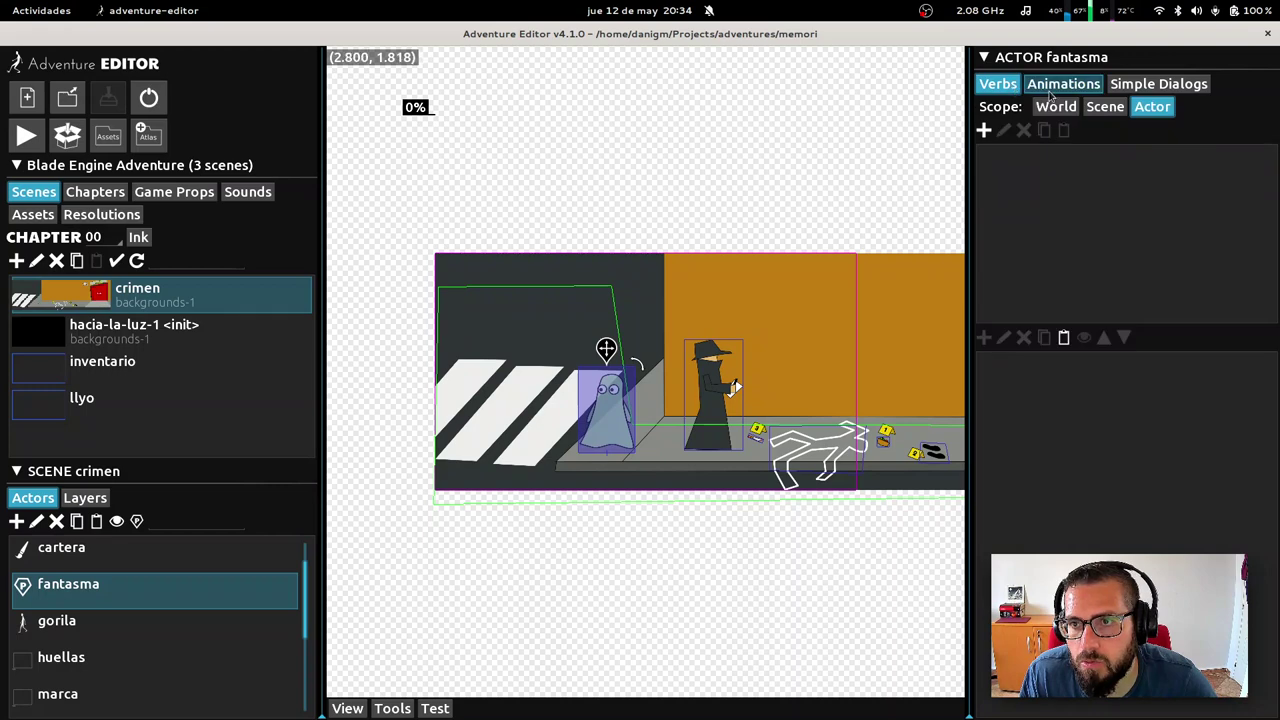
left_click(818, 450)
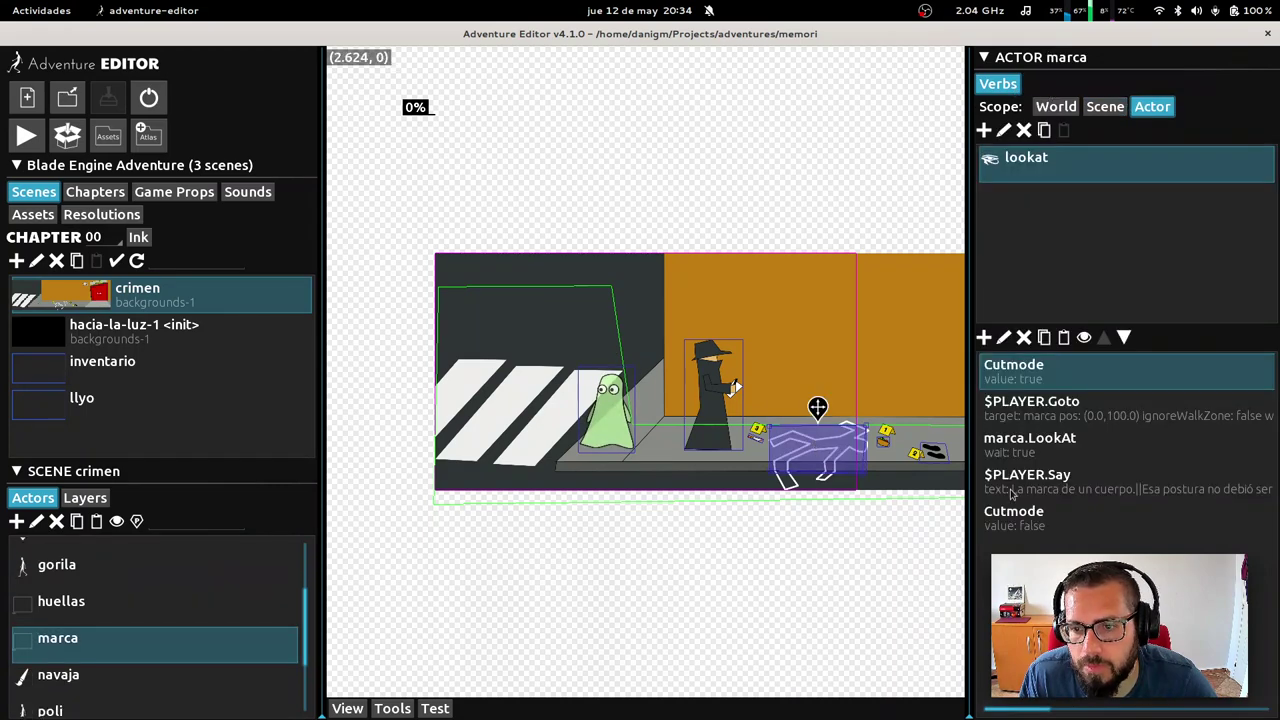
left_click(1004, 337)
left_click(563, 425)
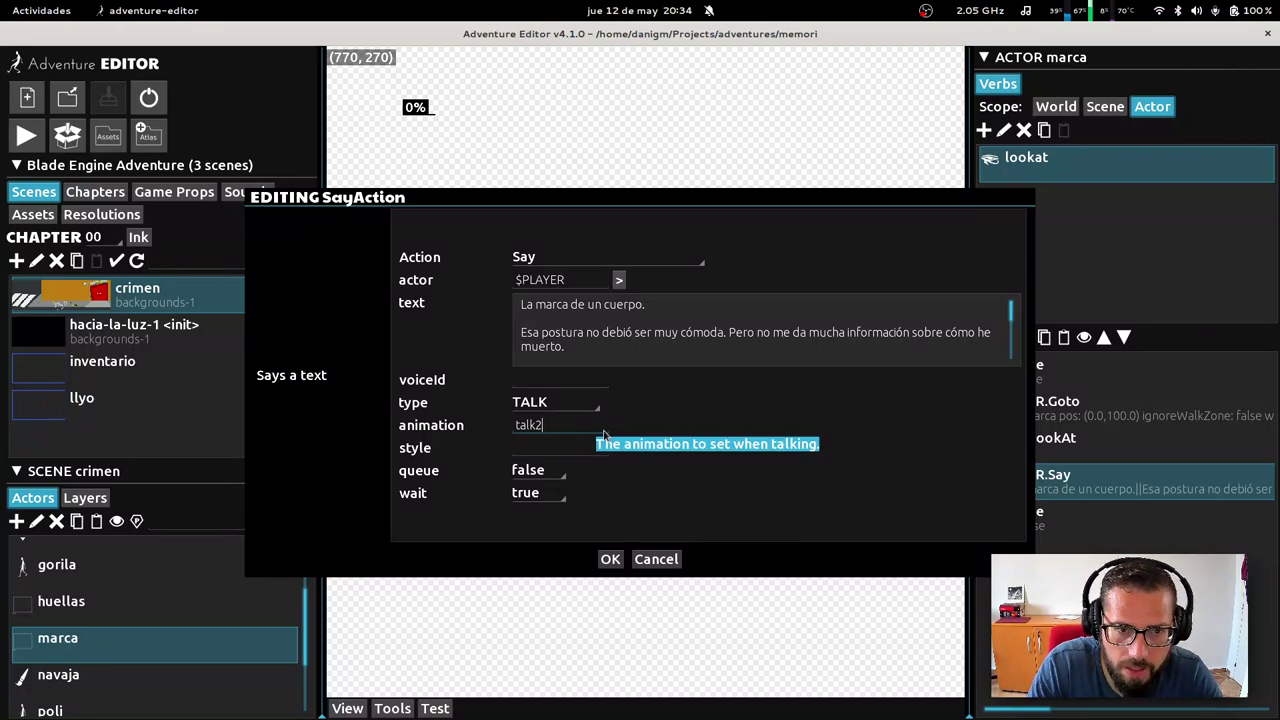
left_click(609, 558)
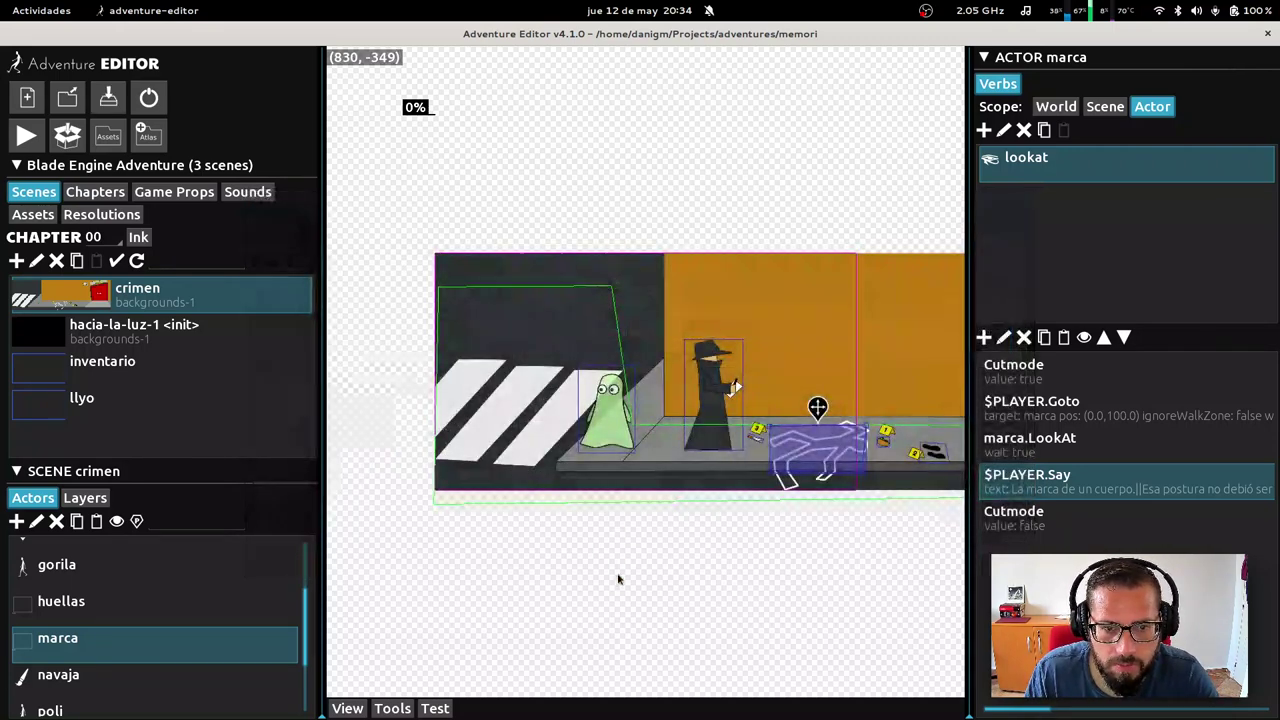
left_click(434, 708)
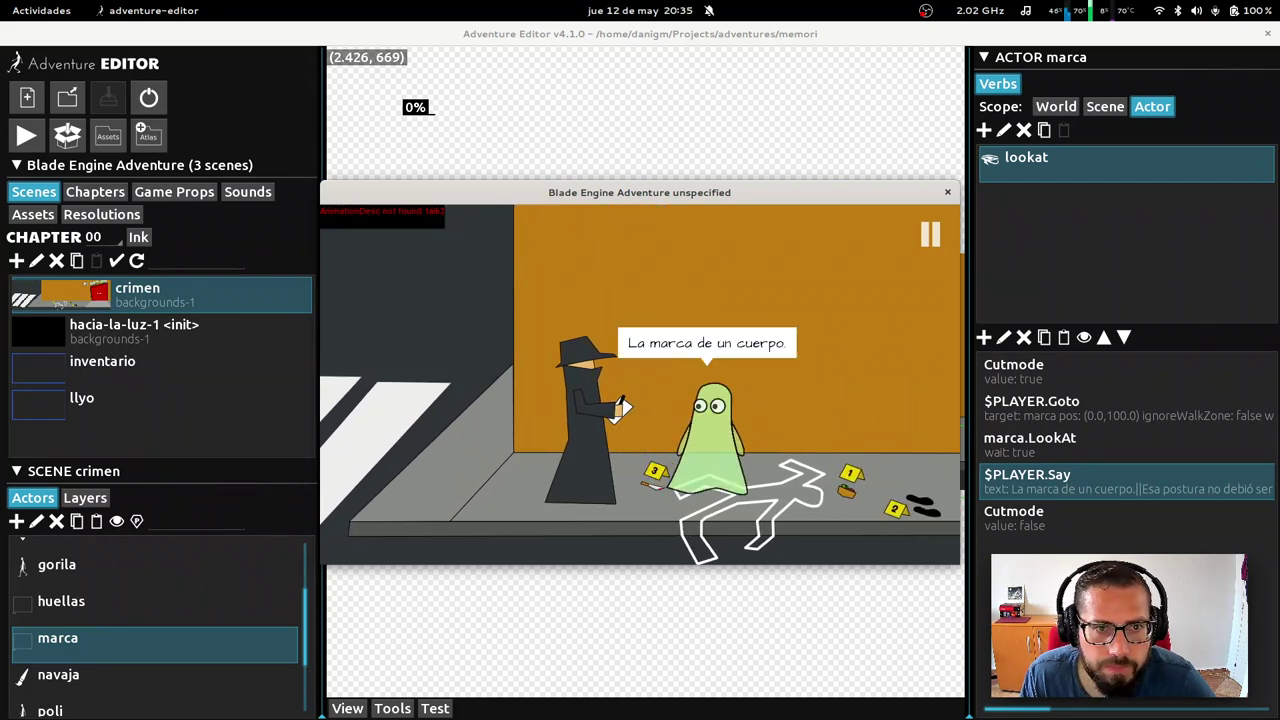
left_click(948, 191)
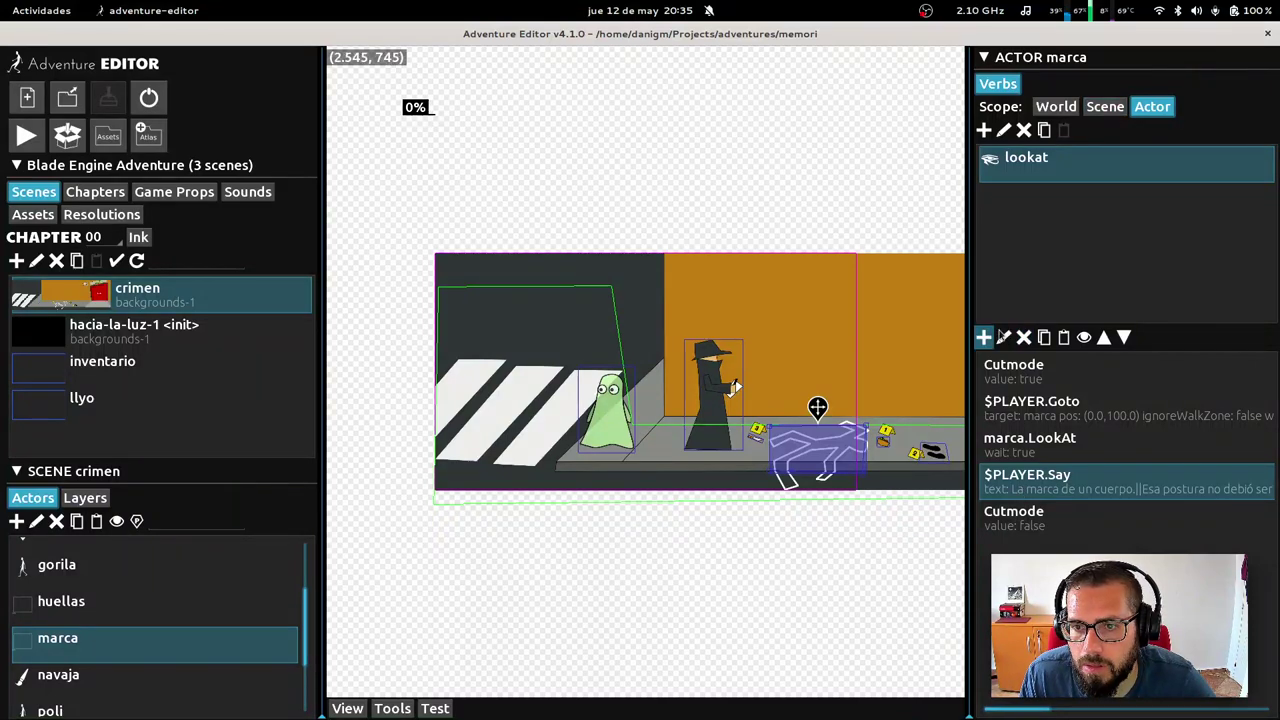
Set the animation of the Say action in marca's lookat verb to talk2.left
left_click(1003, 337)
left_click(568, 428)
type("2.left")
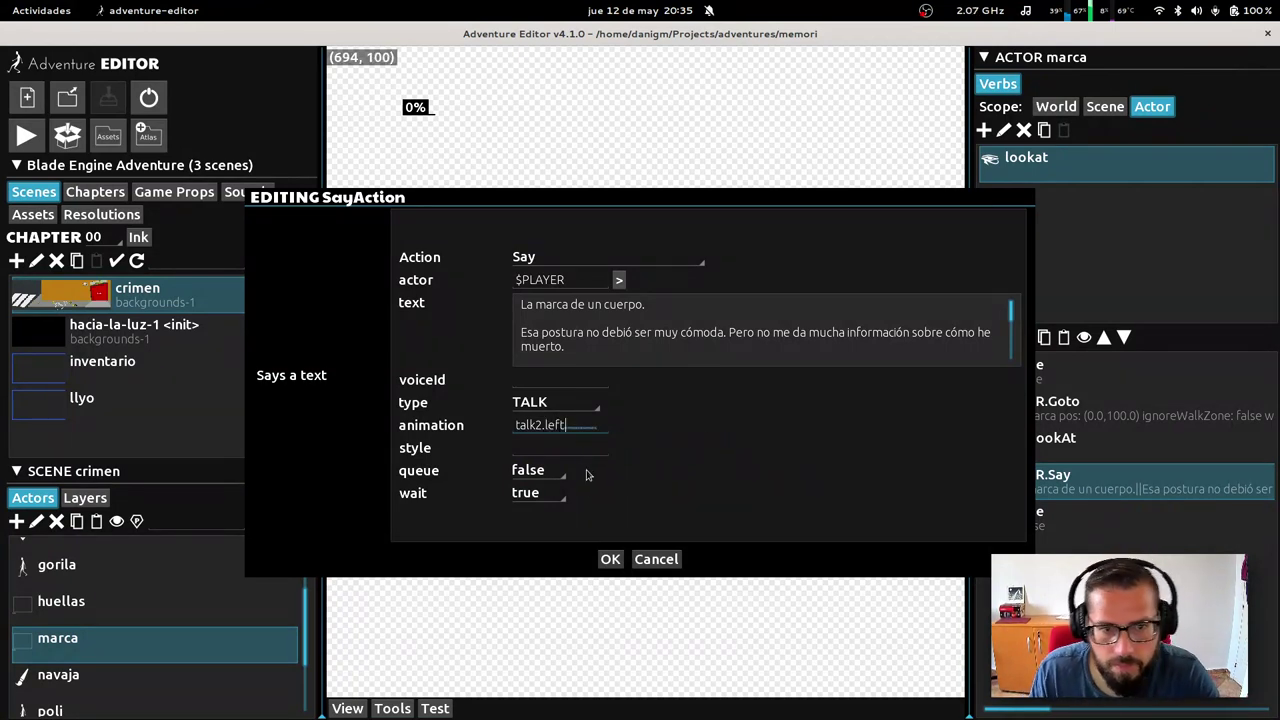
left_click(610, 560)
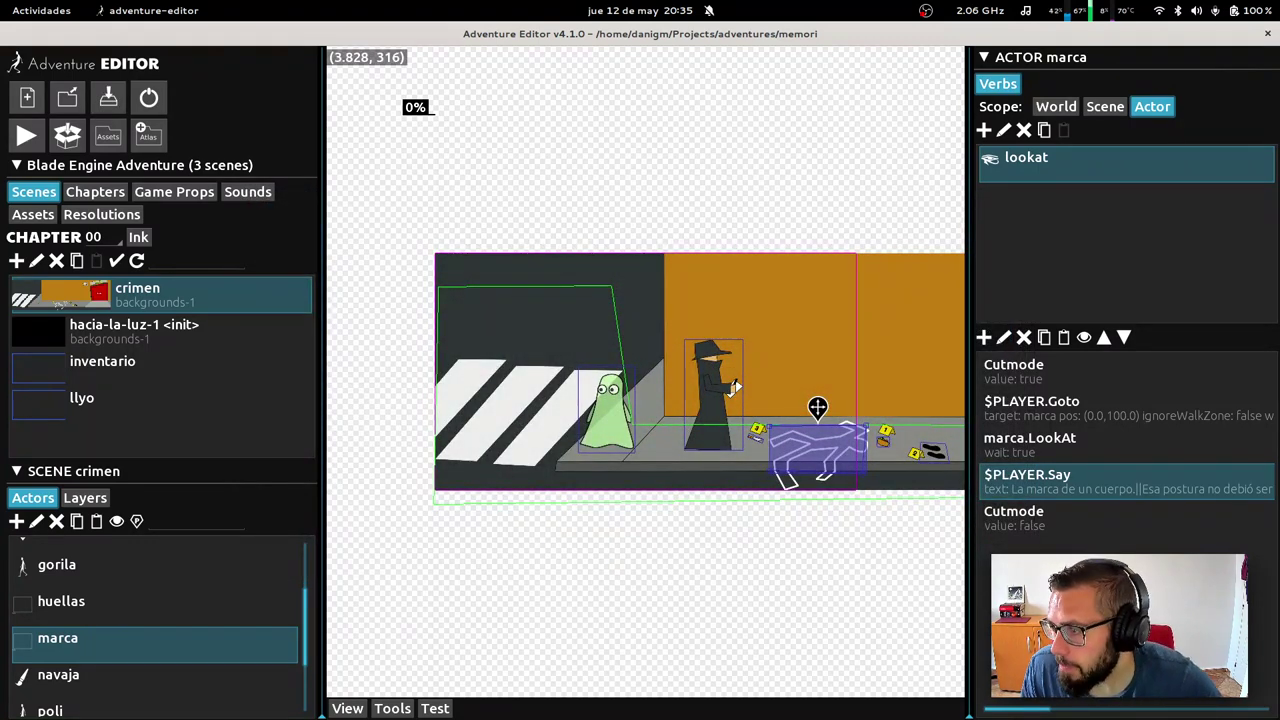
Open the editor console, list its commands with help and run logView
key("alt+Tab")
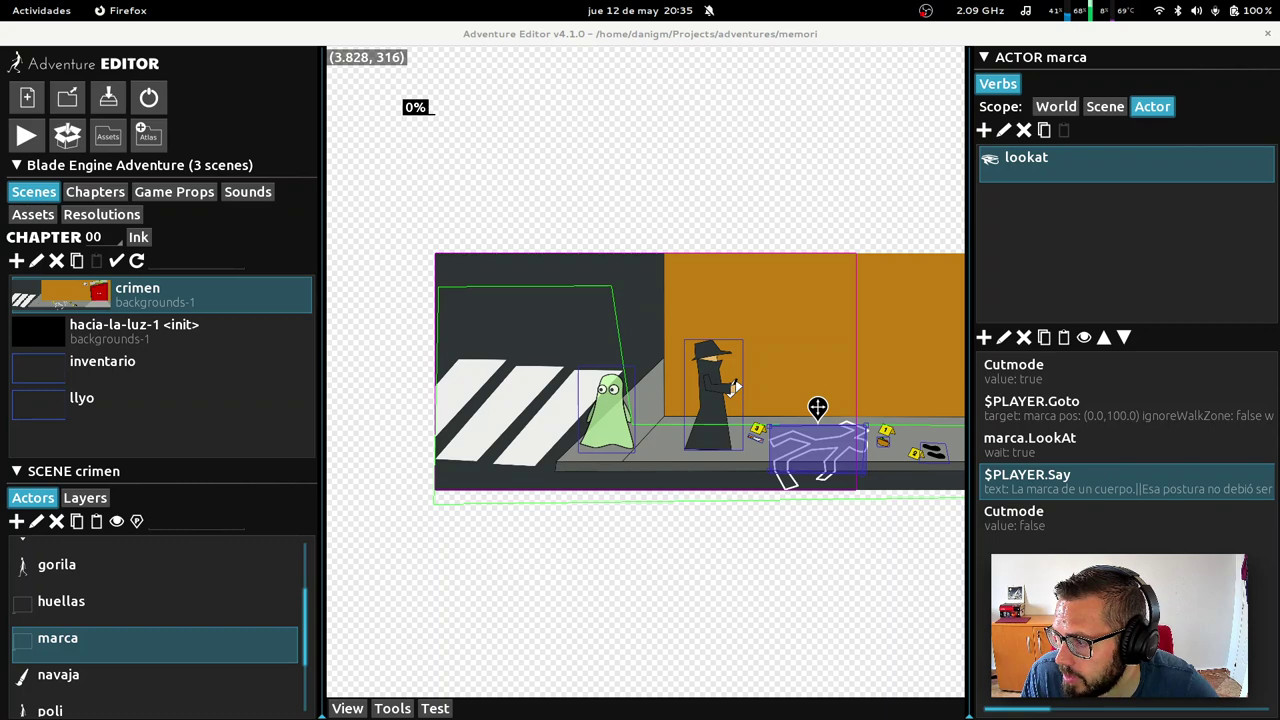
left_click(814, 208)
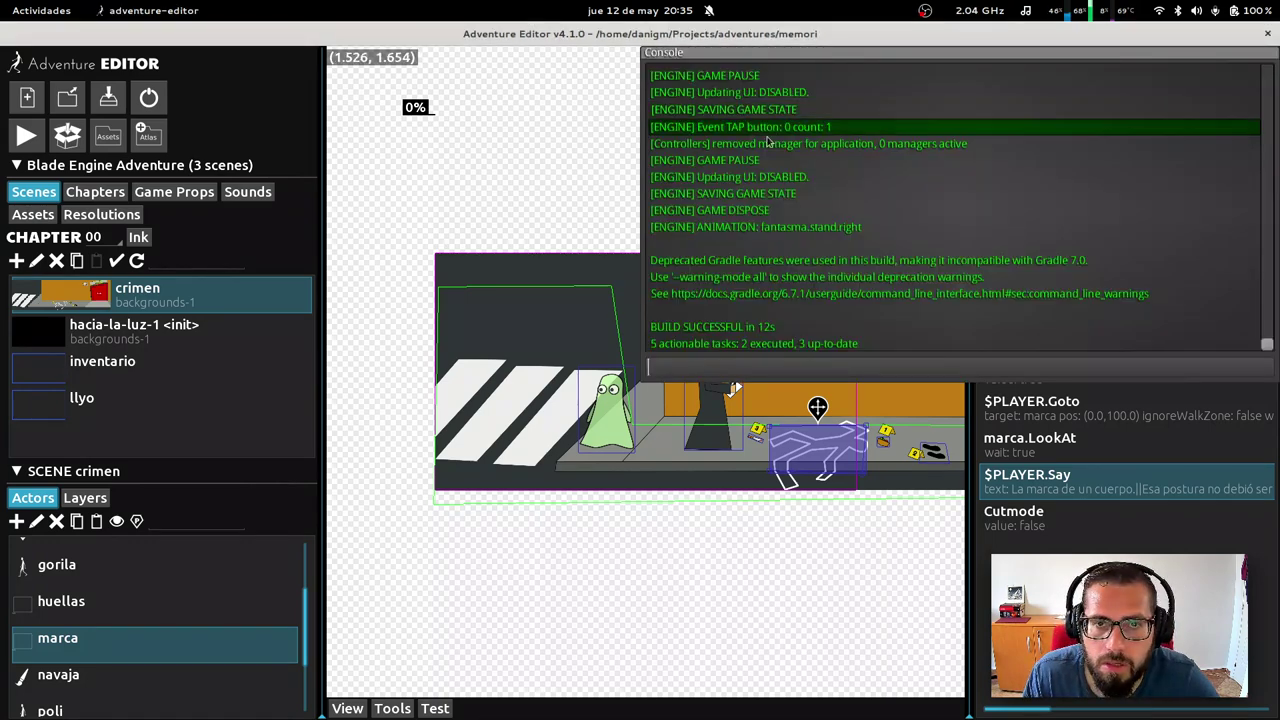
left_click(1062, 214)
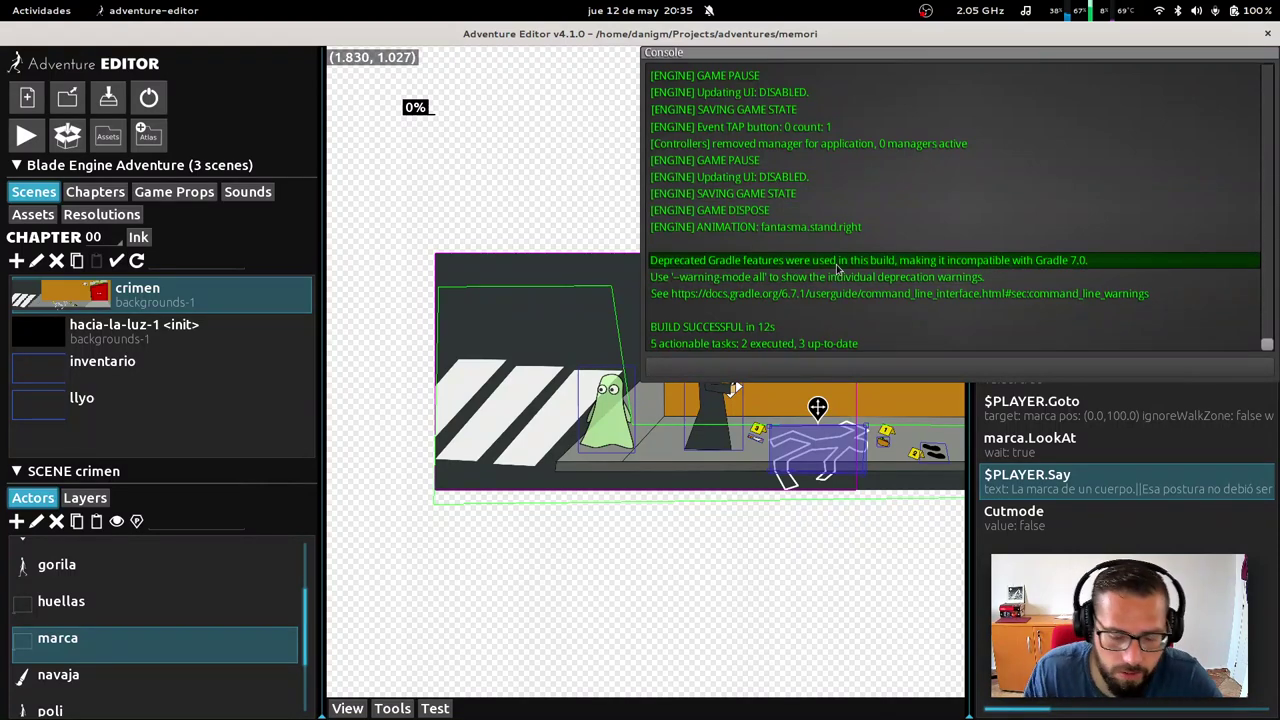
key("Return")
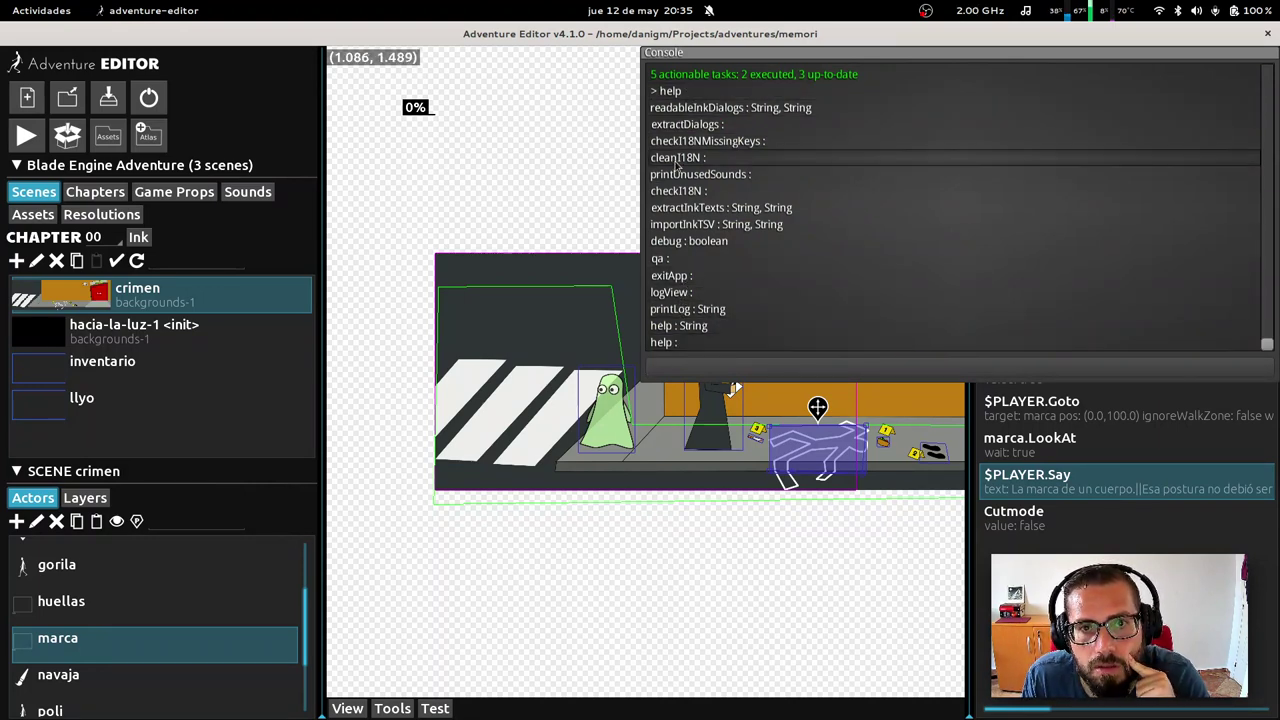
scroll(771, 166, "up", 3)
scroll(720, 140, "down", 3)
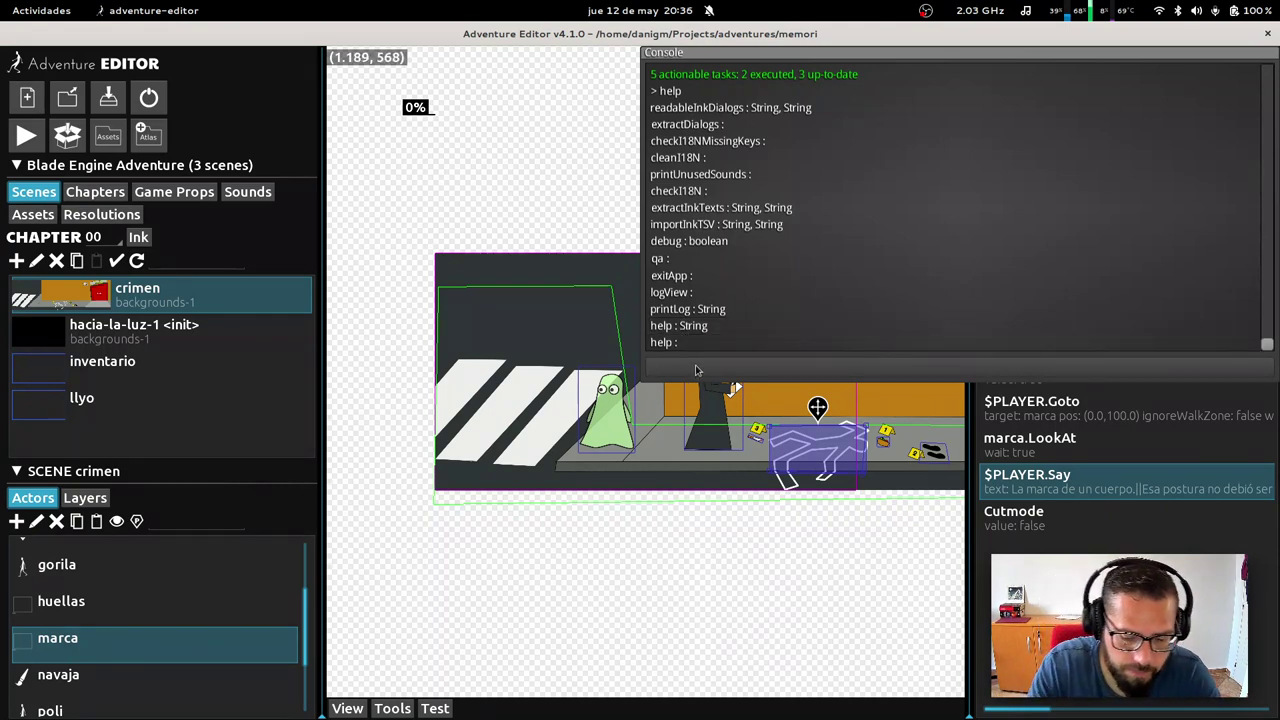
type("View")
key("Return")
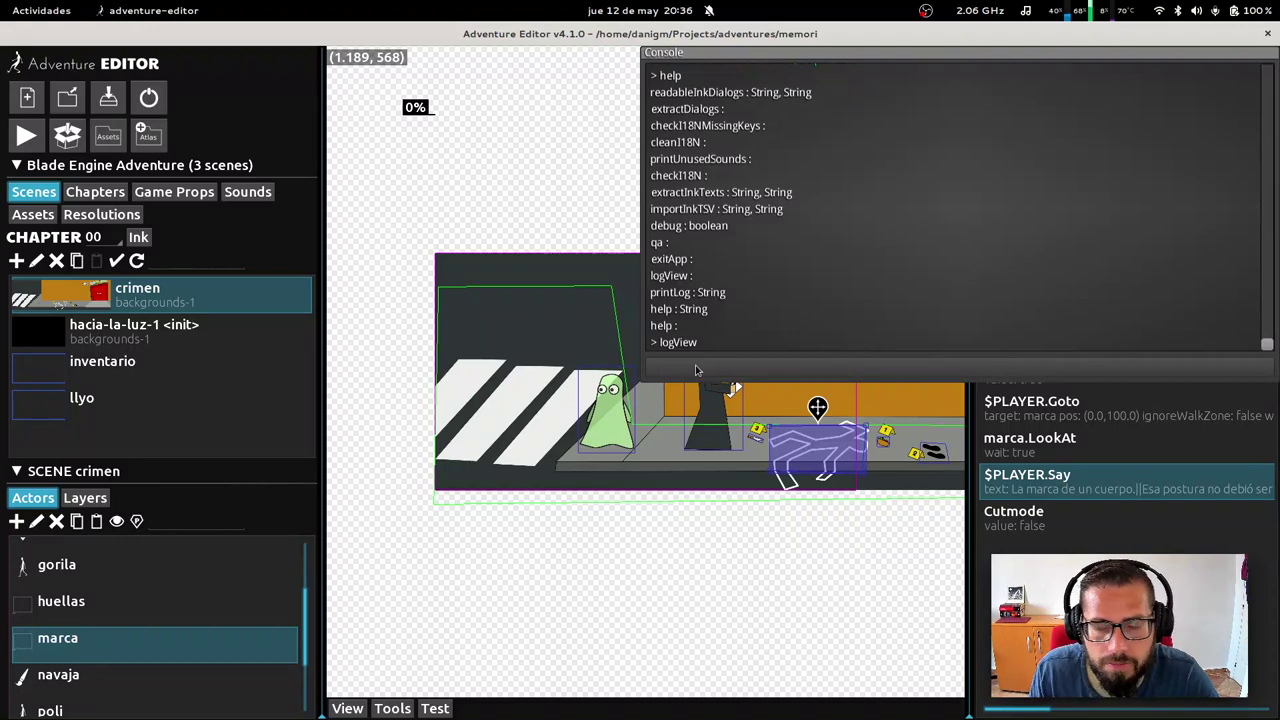
Test-run the crimen scene with the console open, walking the ghost past the detective and picking up the wallet
left_click(447, 708)
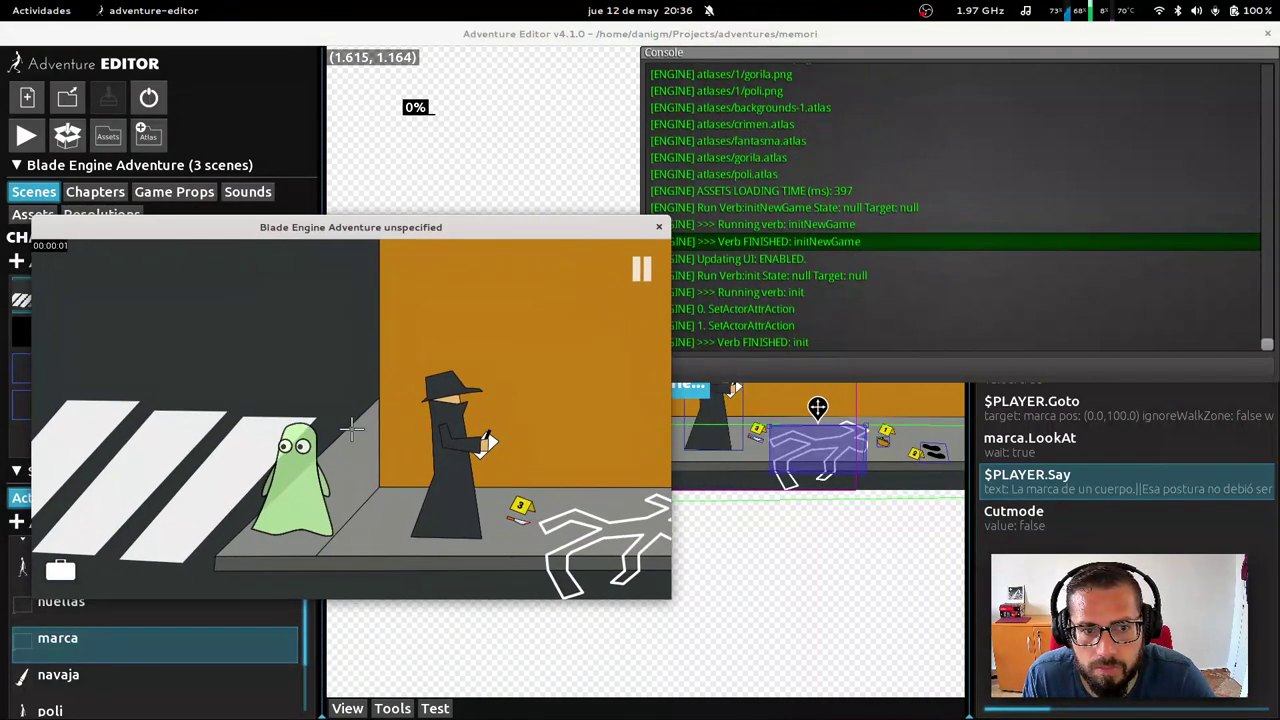
left_click(351, 428)
left_click(420, 445)
left_click(370, 460)
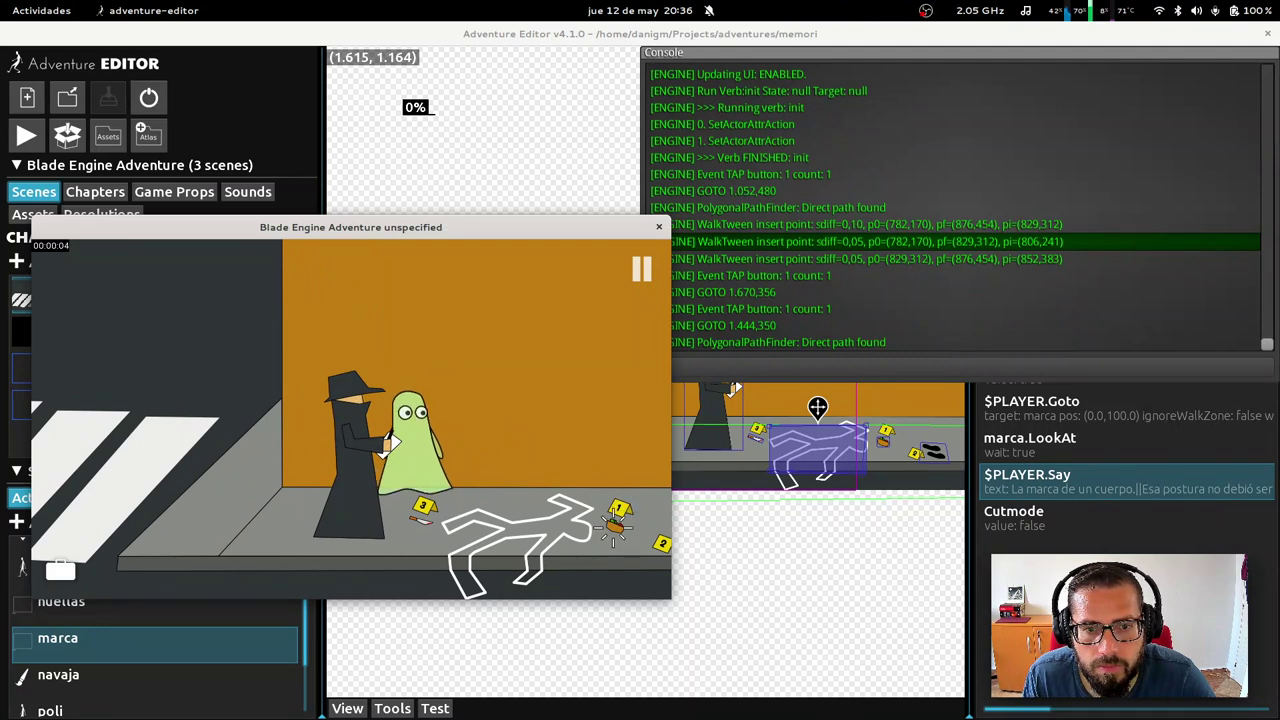
left_click(614, 514)
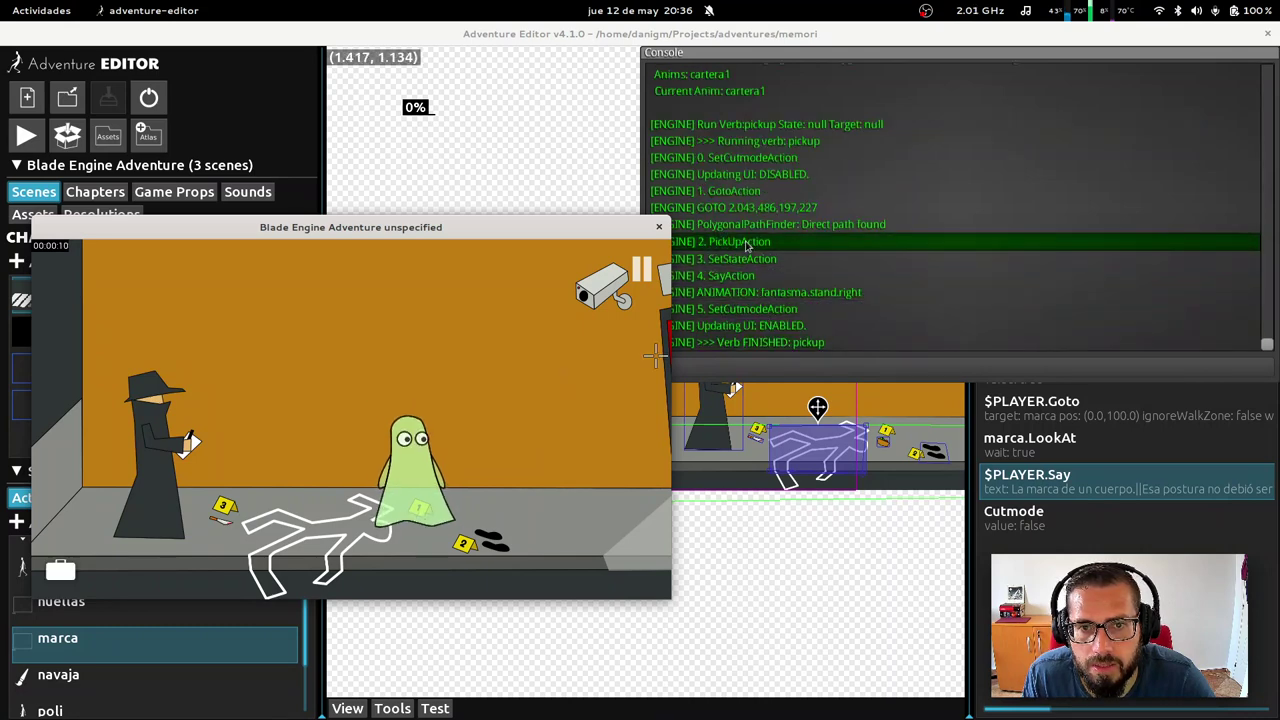
Move the game window clear of the console log and examine the wallet and VIP card in the inventory
left_click_drag(587, 222, 567, 217)
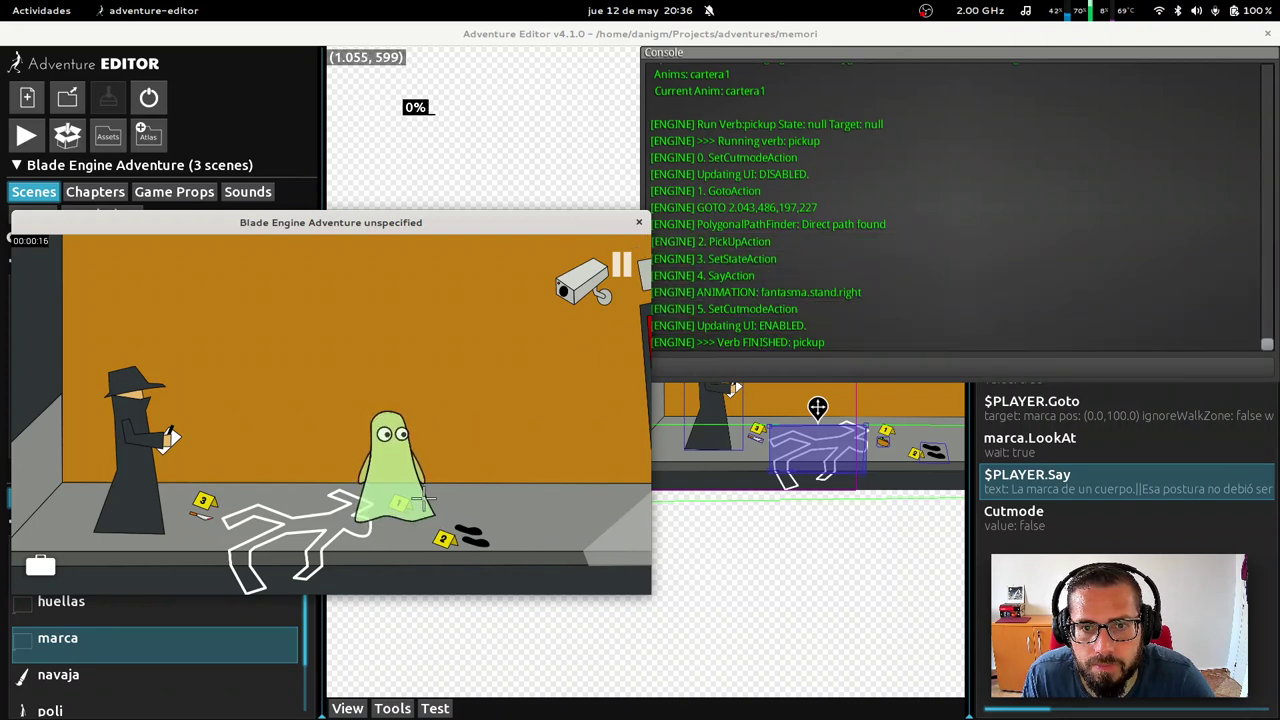
left_click(40, 566)
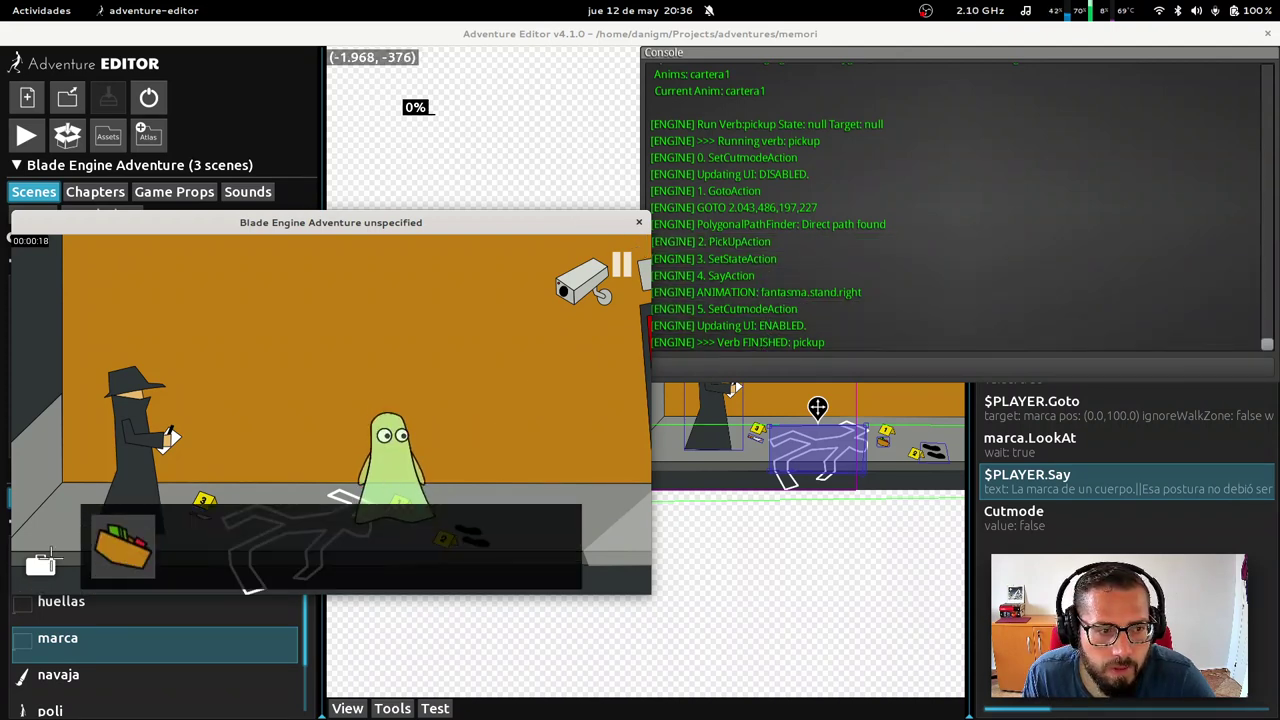
left_click(143, 540)
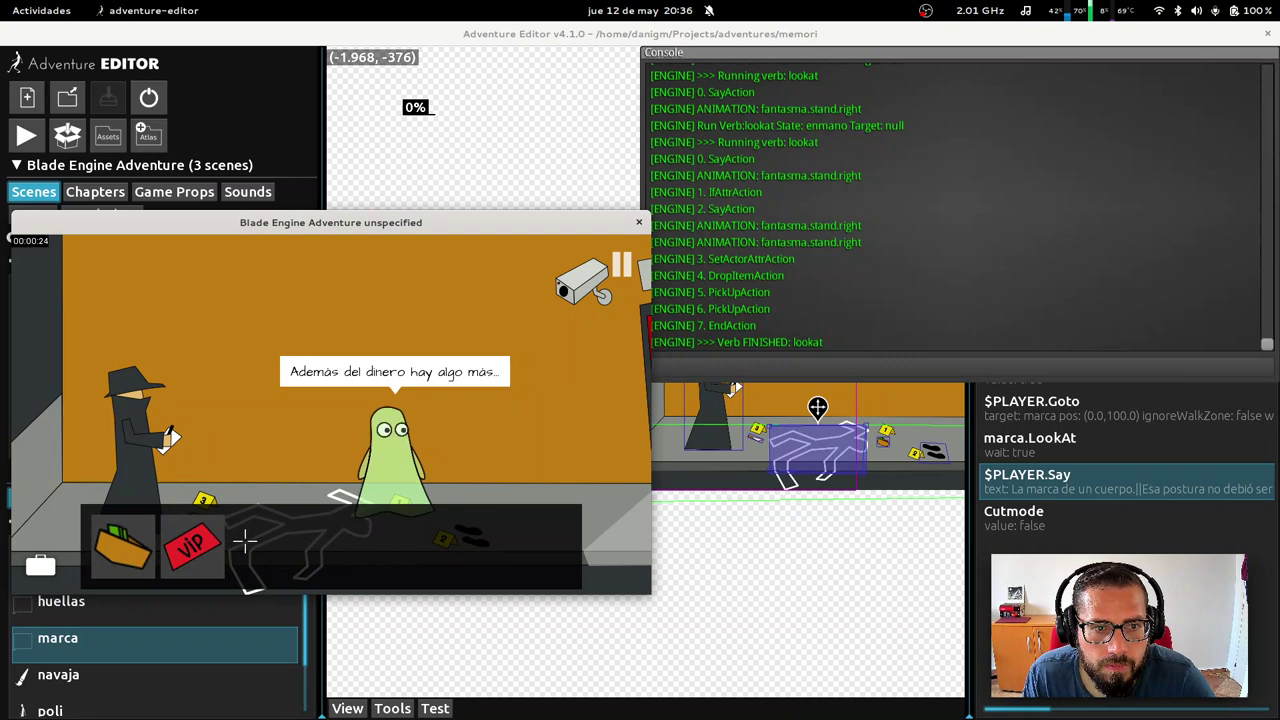
left_click(190, 545)
left_click(125, 542)
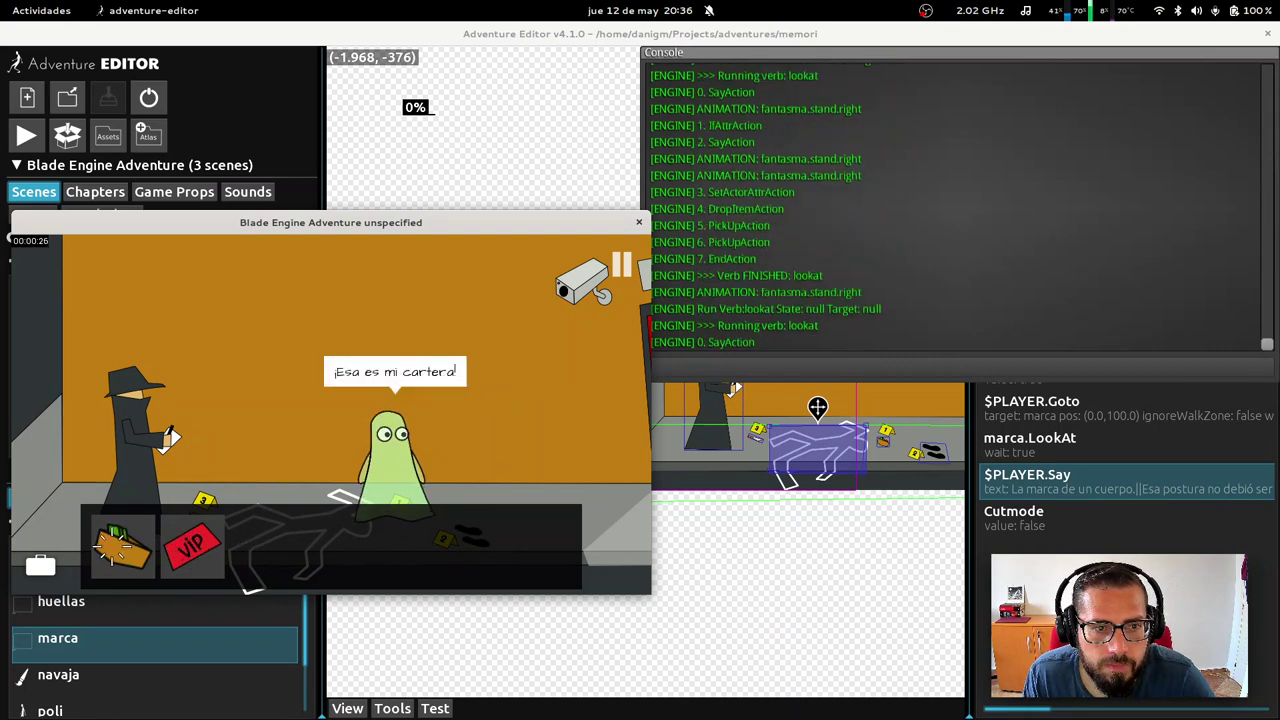
left_click(190, 545)
left_click(125, 542)
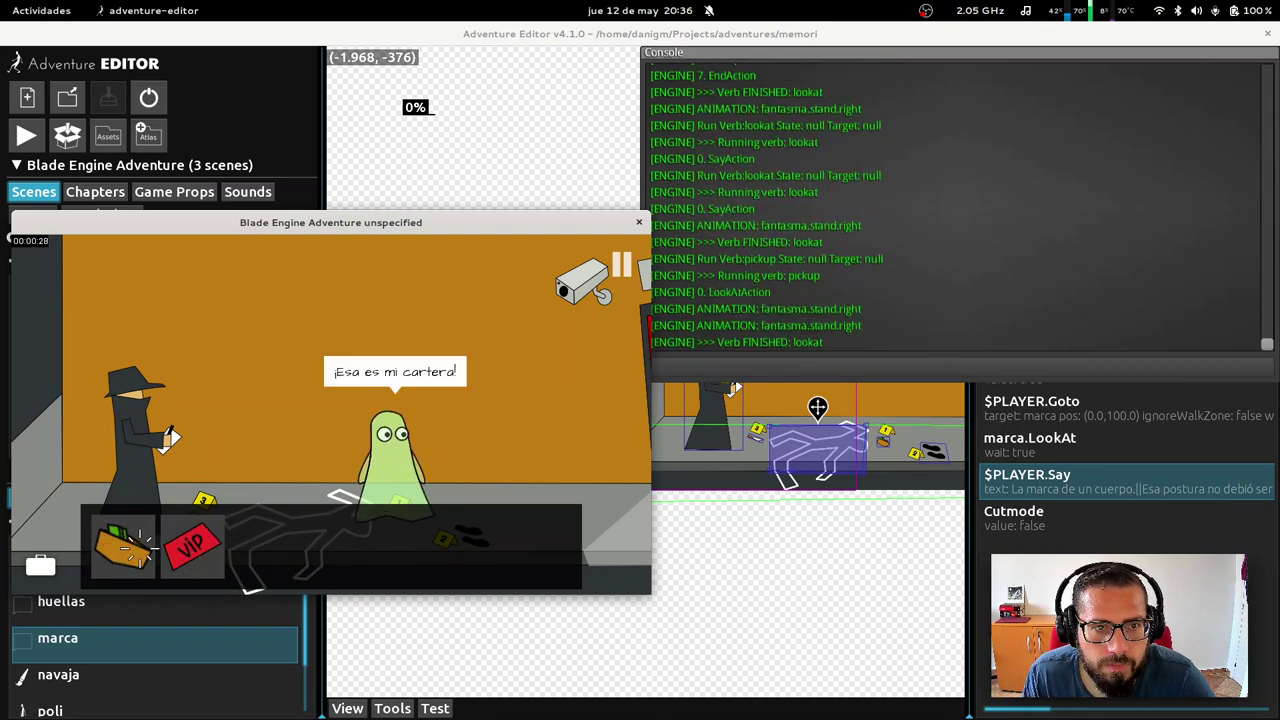
left_click(424, 418)
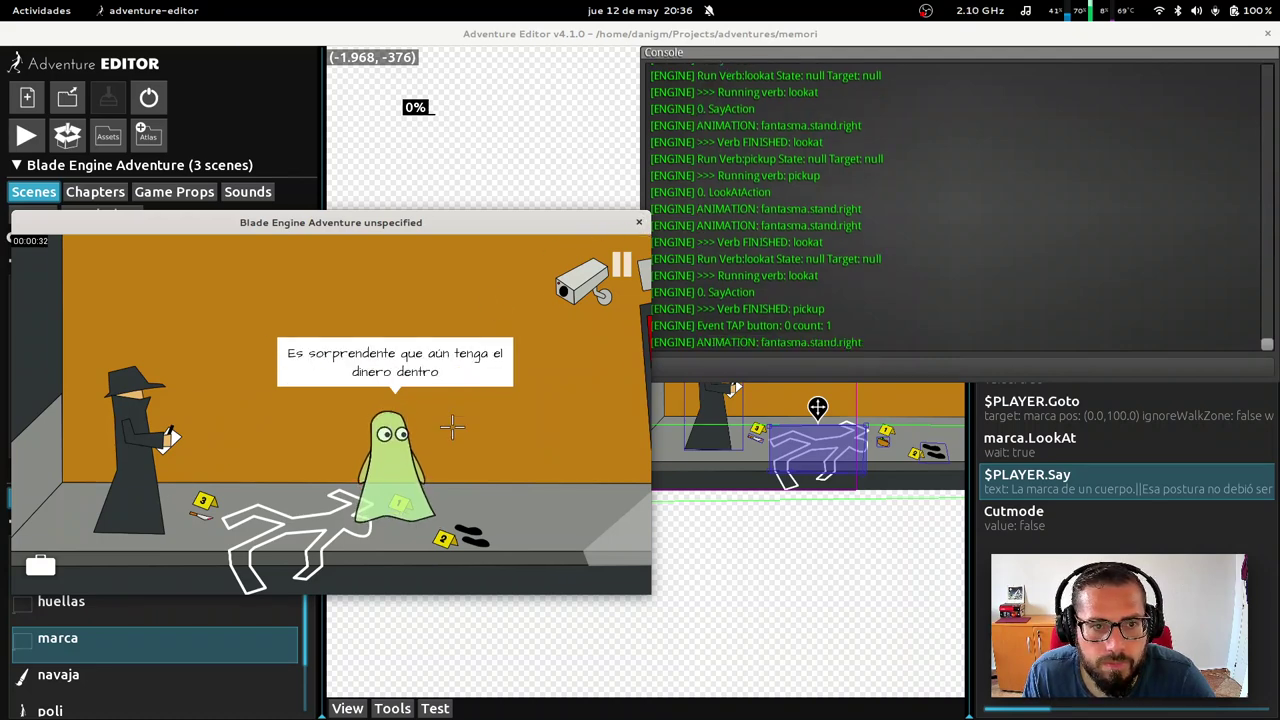
Walk the ghost along the pavement towards the red door and end the test run
left_click(466, 460)
left_click(498, 416)
double_click(531, 371)
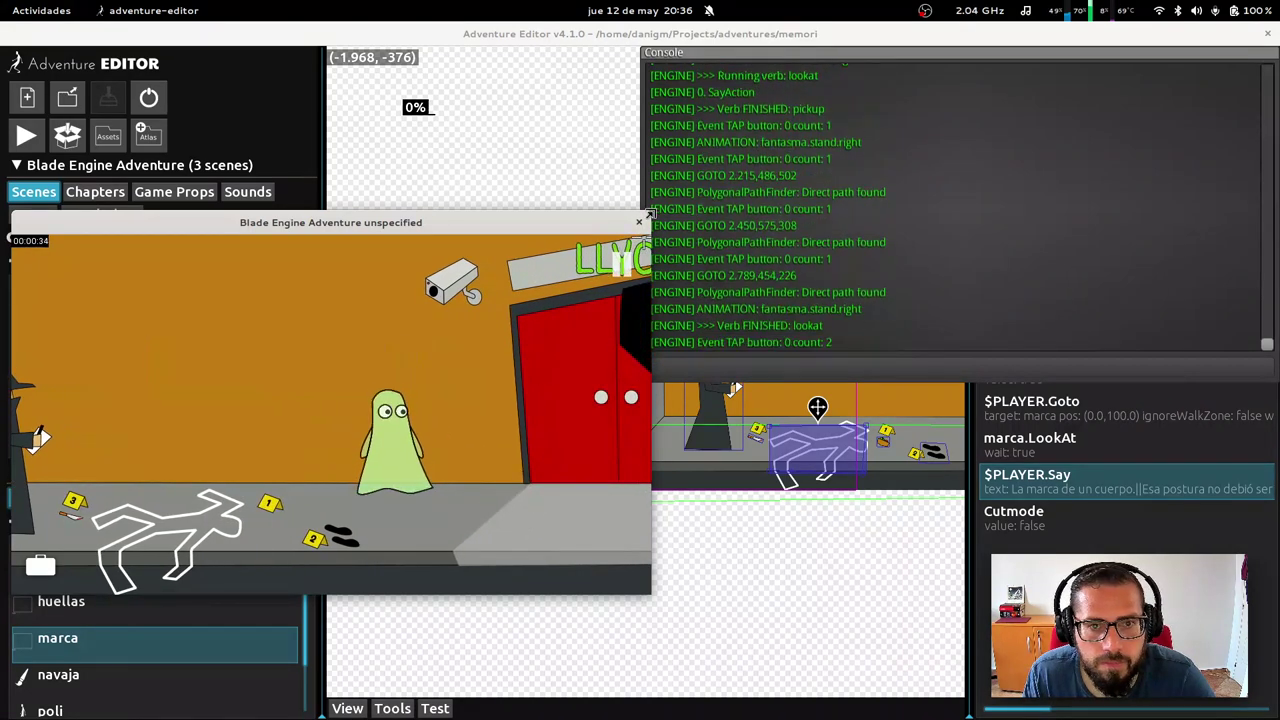
left_click(639, 223)
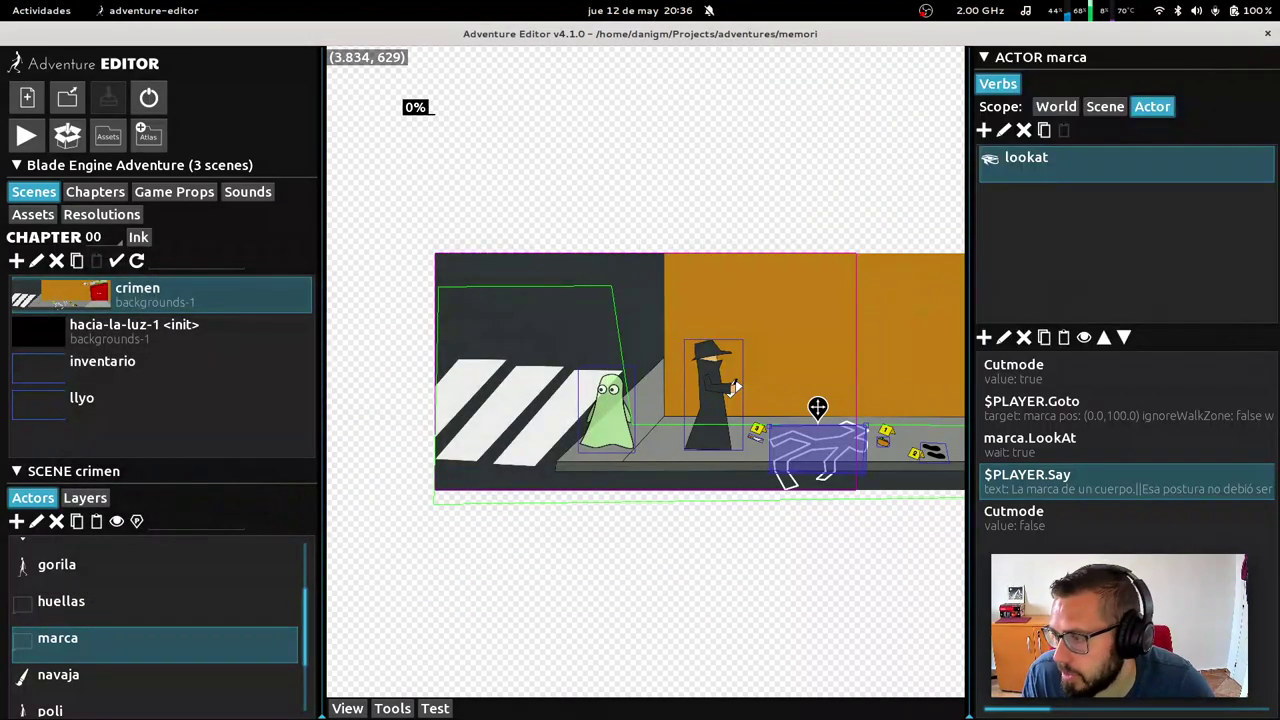
key("alt+Tab")
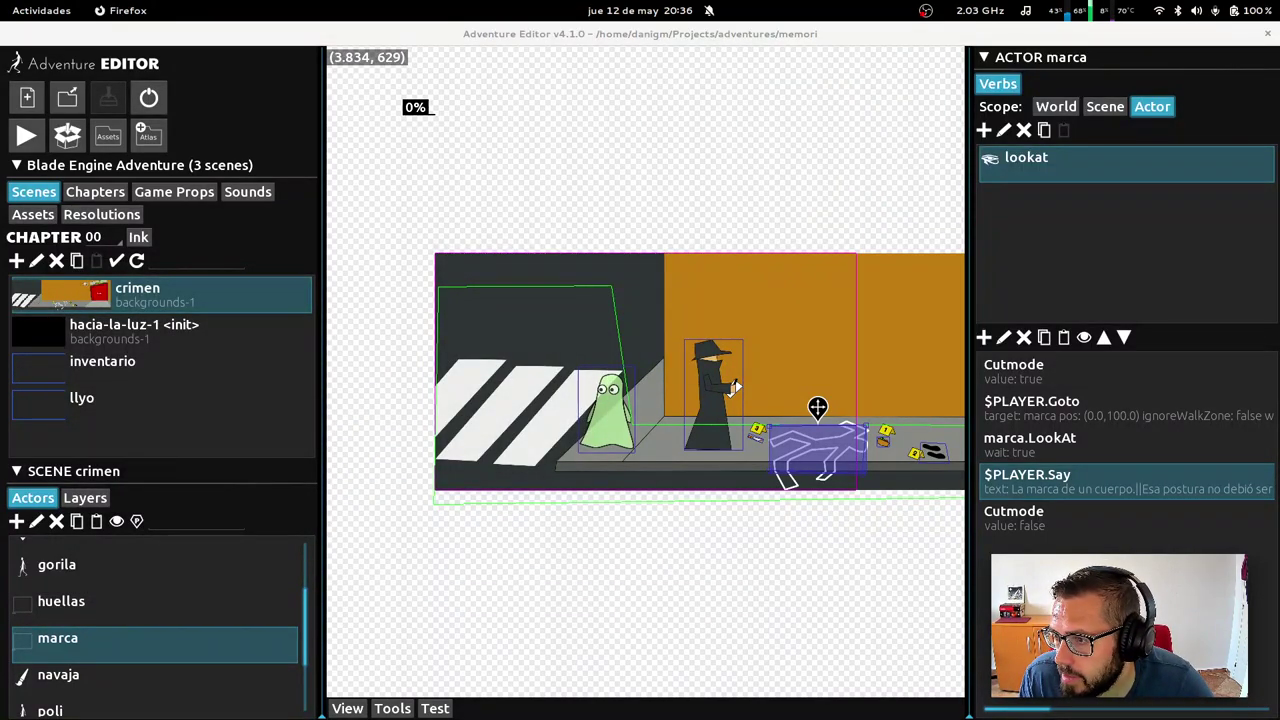
key("super")
key("super")
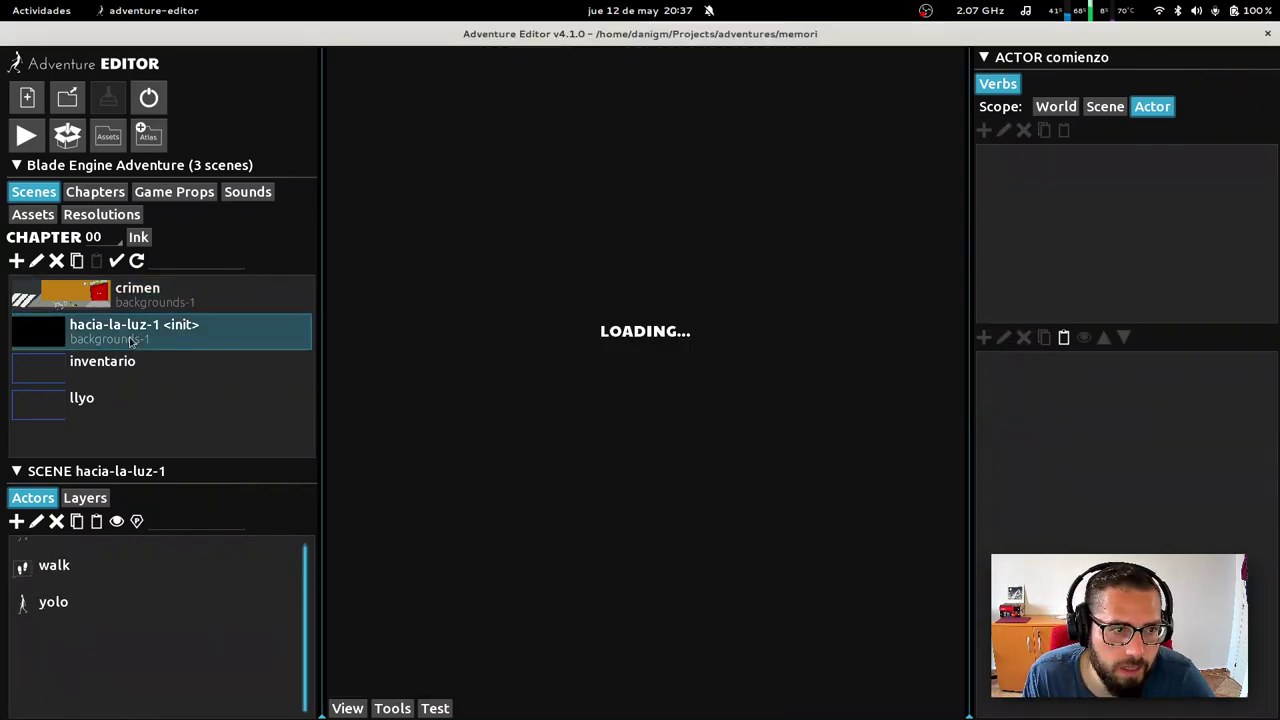
Open the hacia-la-luz-1 scene and review the yolo character's properties without changing them
left_click(130, 338)
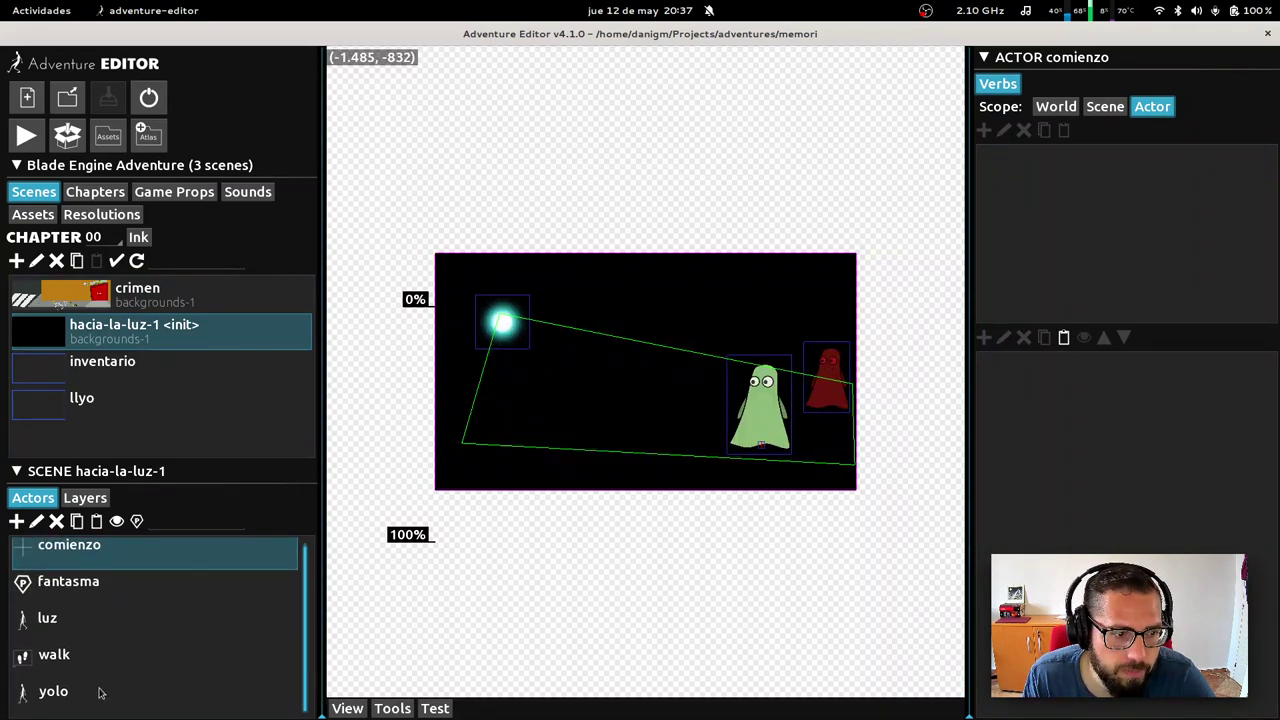
left_click(57, 698)
left_click(36, 521)
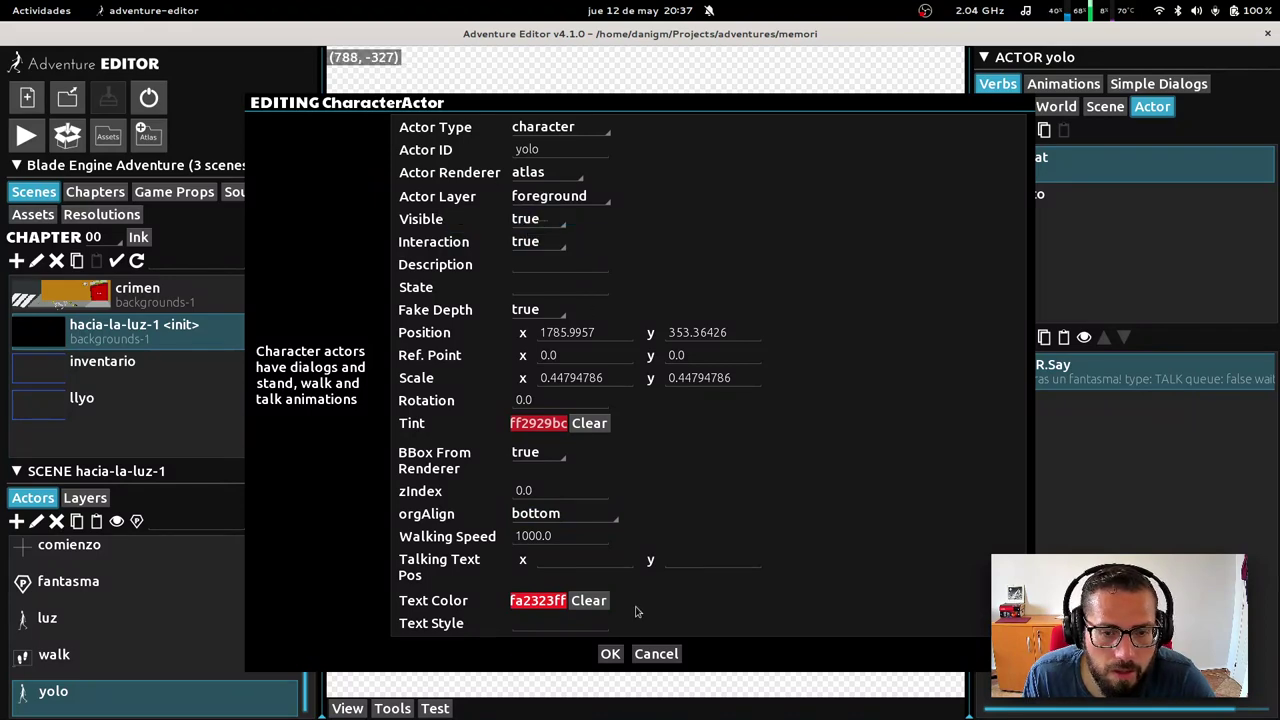
left_click(650, 654)
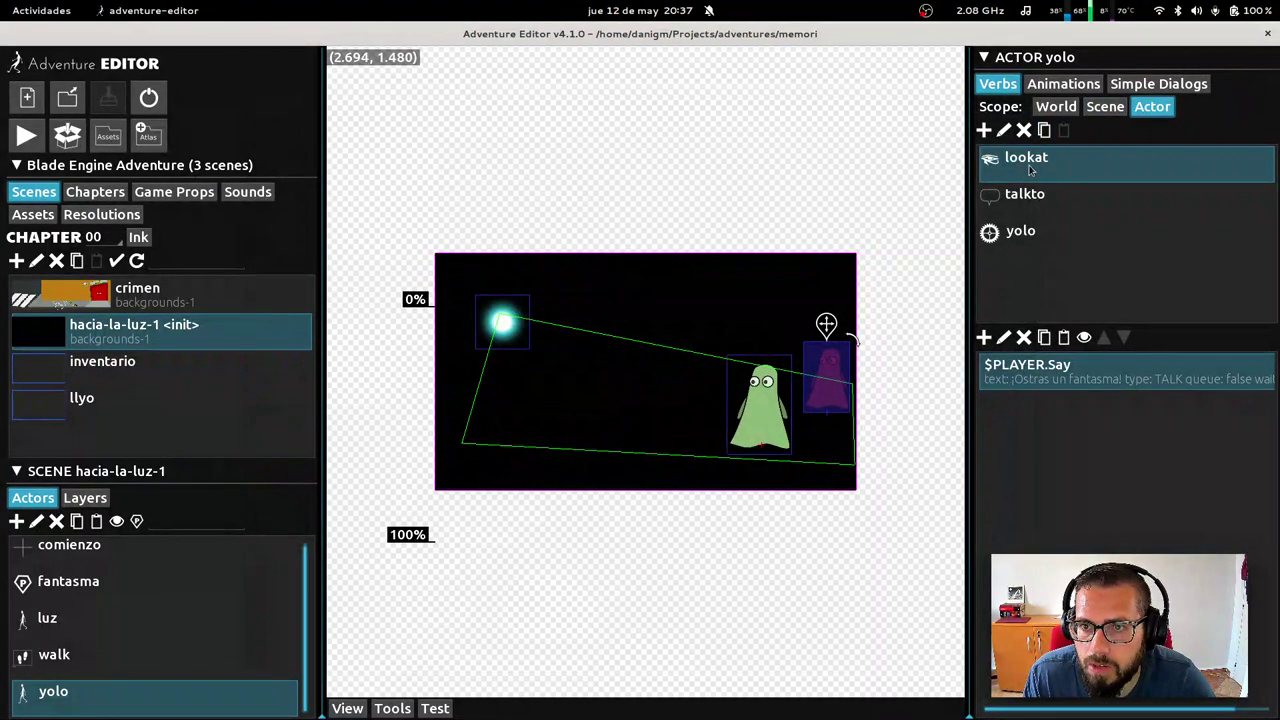
Remove the yolo.SetActorAttr action with visible false from the init verb of the hacia-la-luz-1 scene
left_click(1105, 106)
scroll(1045, 540, "right", 3)
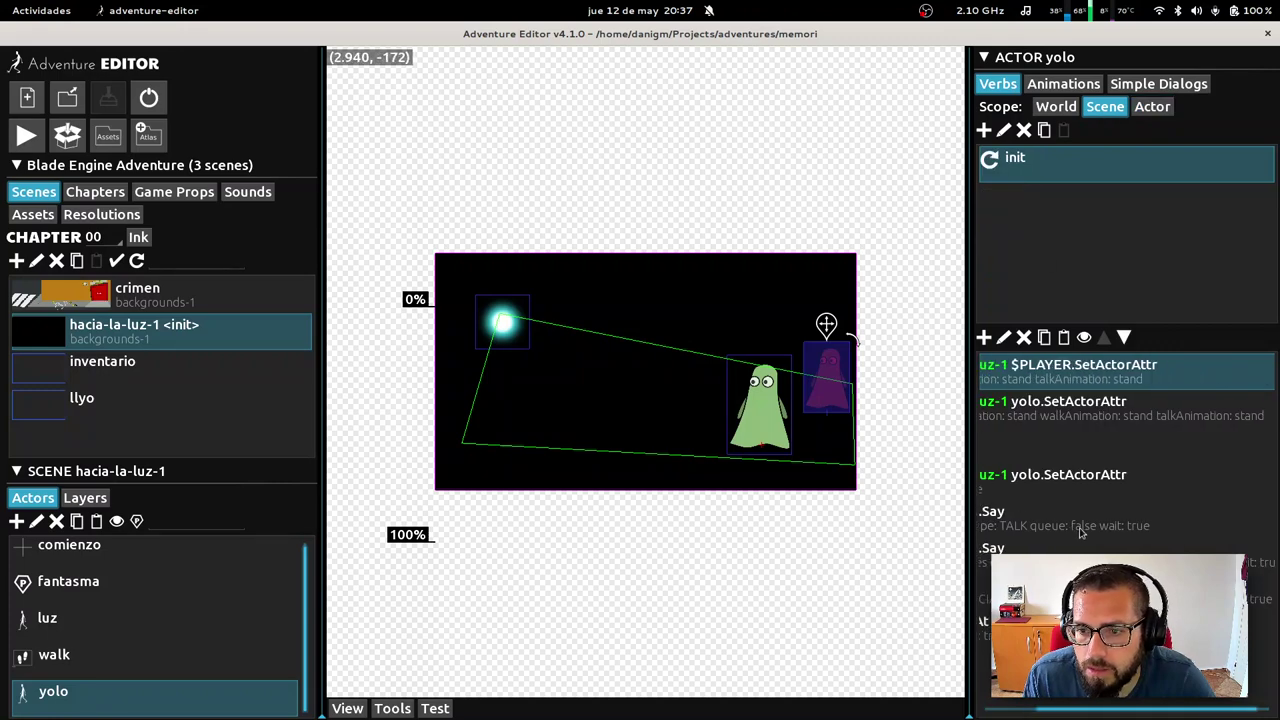
scroll(1045, 540, "left", 3)
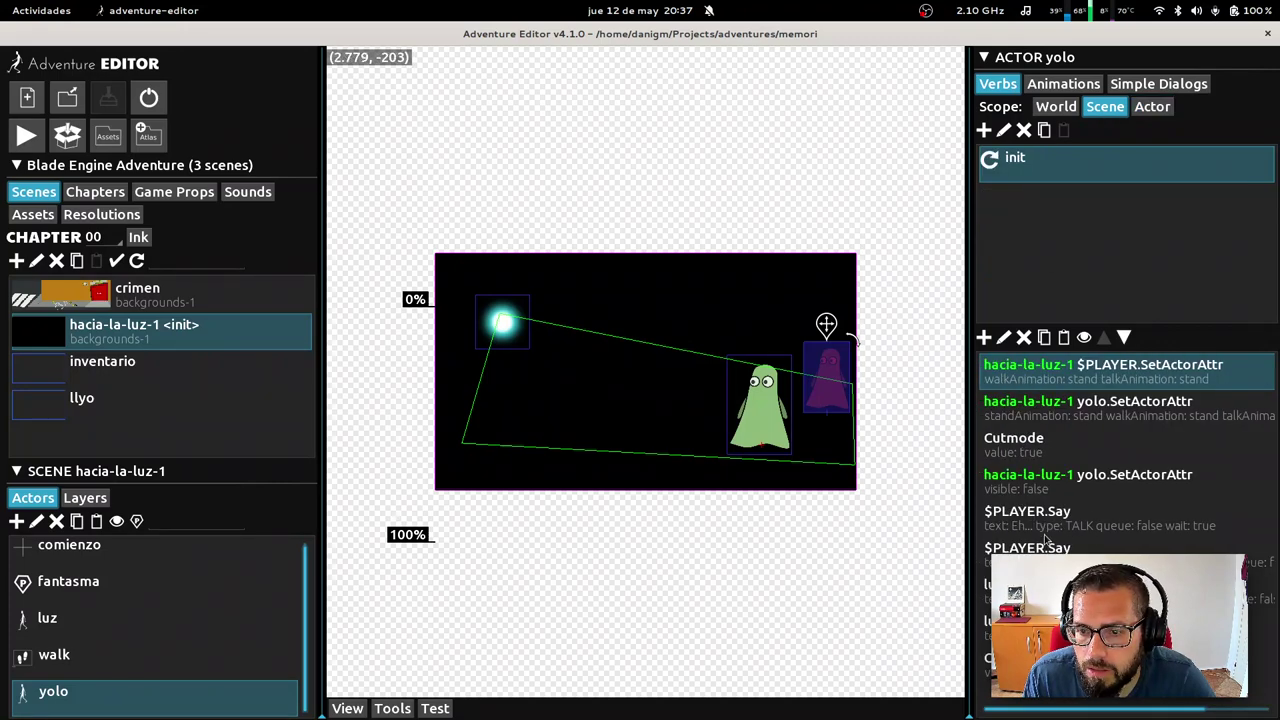
left_click(1078, 484)
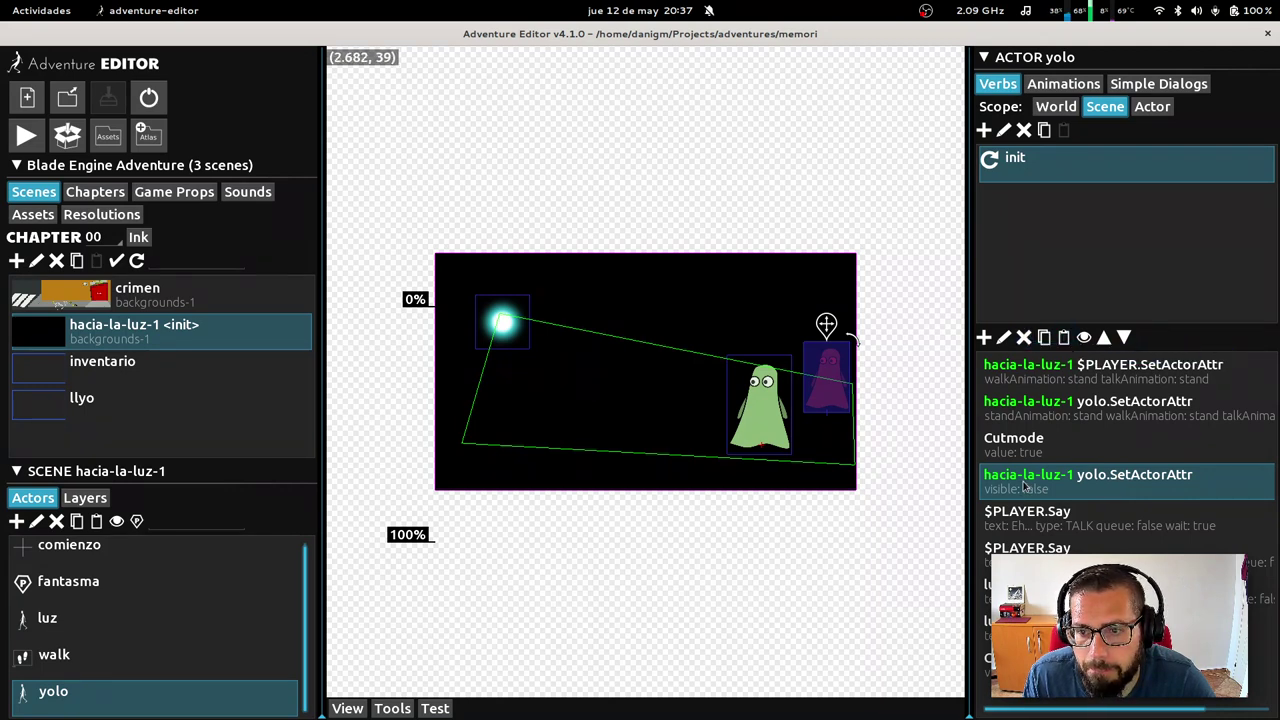
left_click(1026, 338)
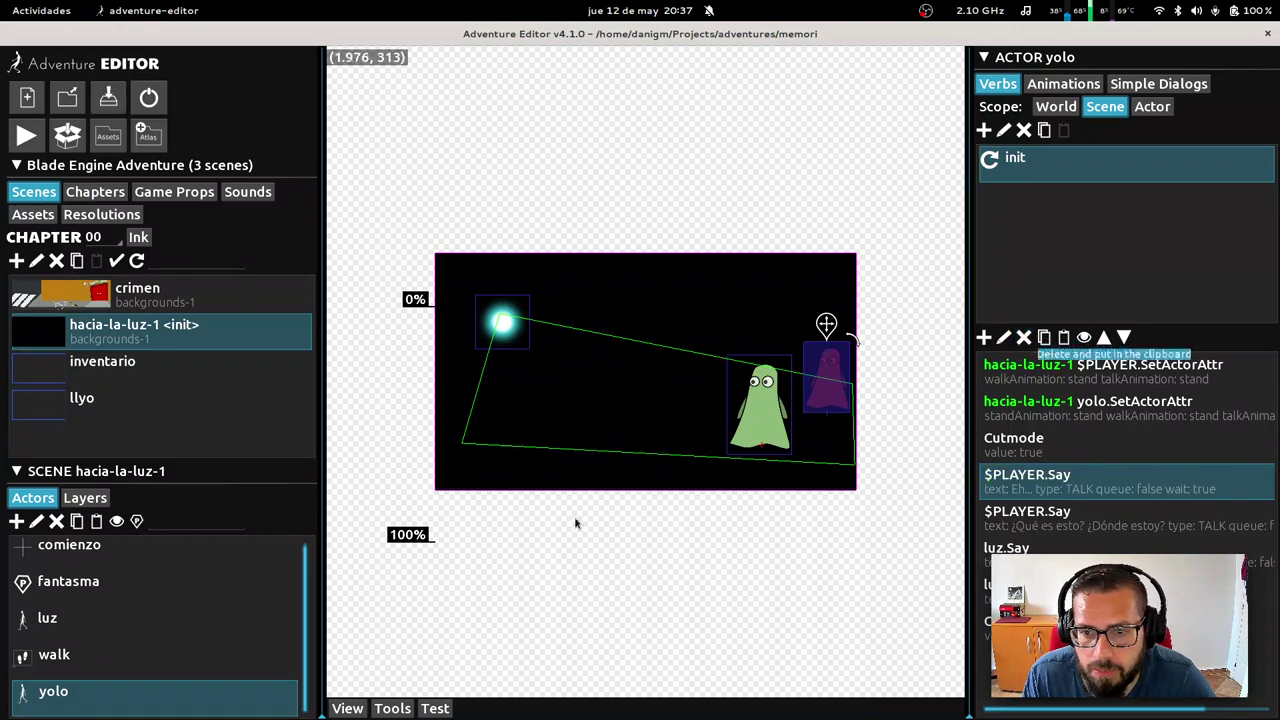
Set the yolo character's Visible property to false
left_click(36, 521)
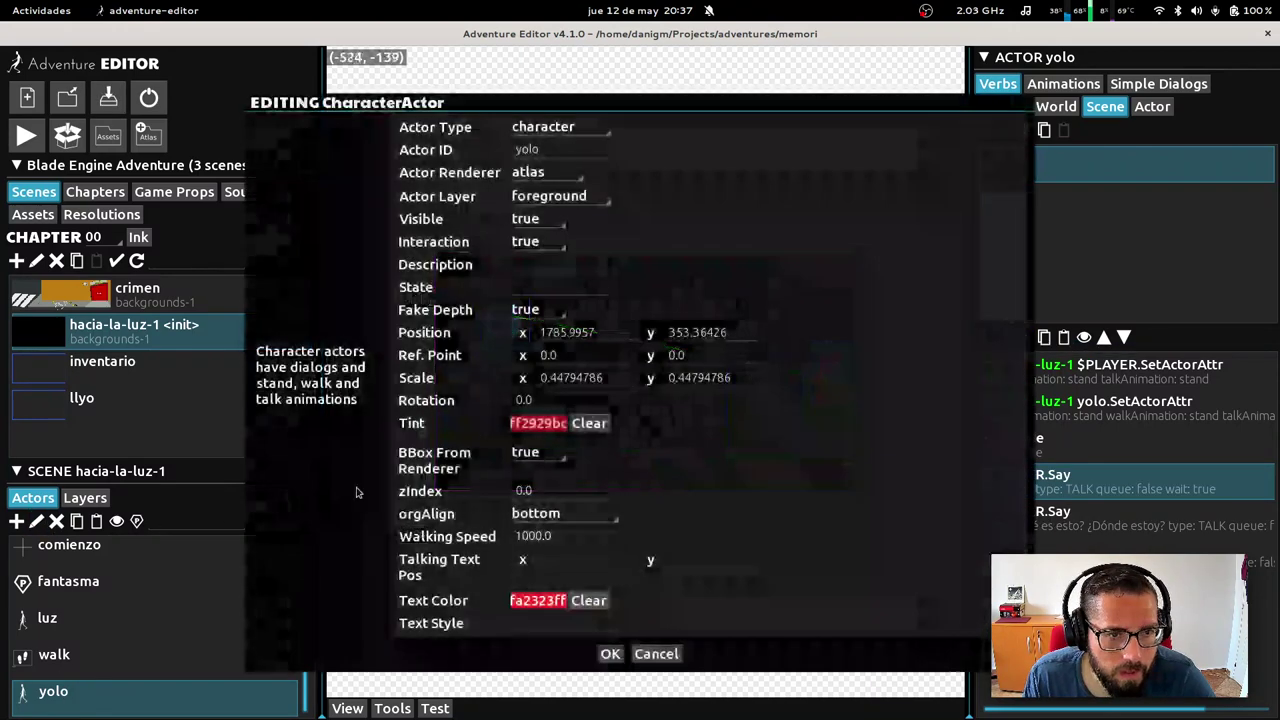
left_click(530, 219)
left_click(528, 287)
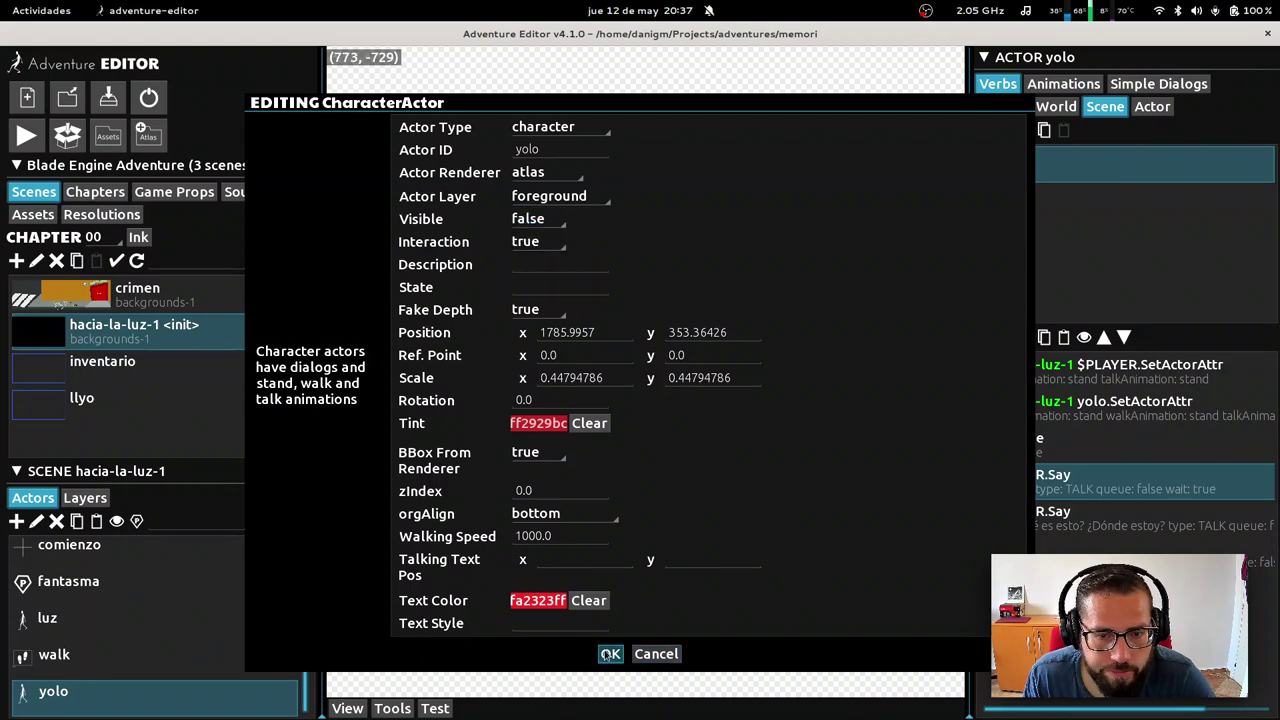
left_click(610, 654)
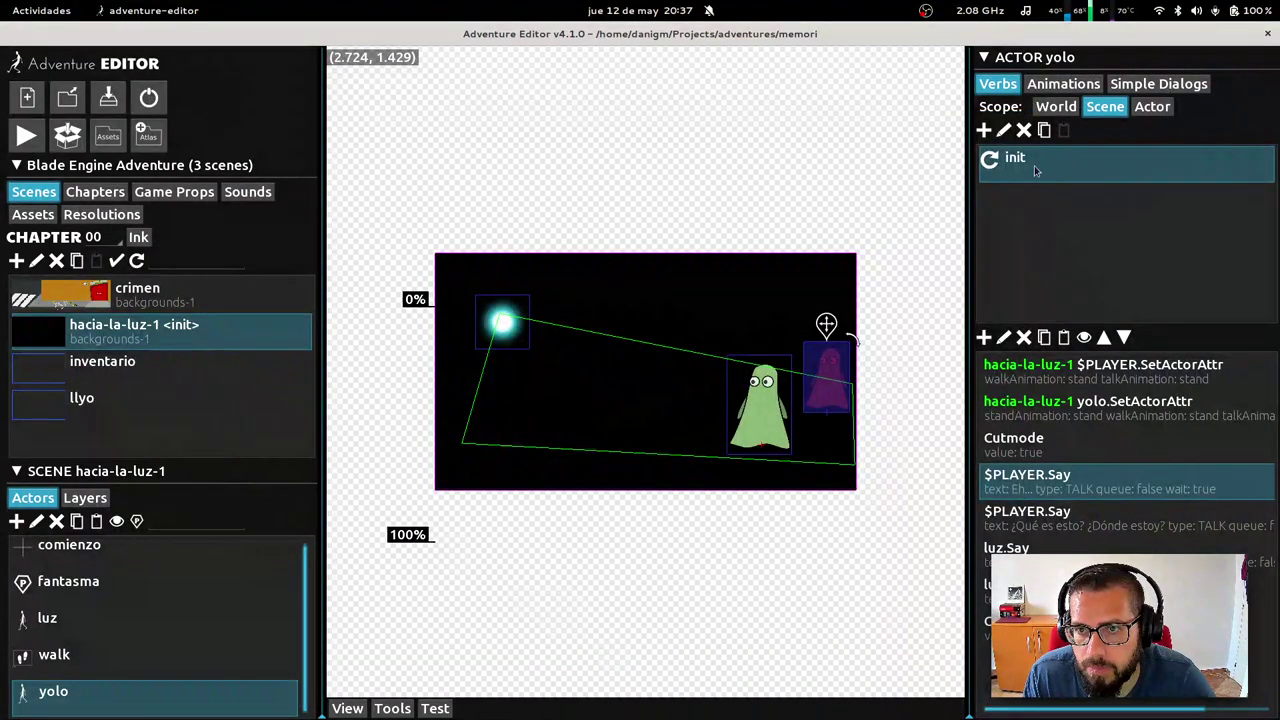
Examine the actions of the luz actor's pista verb
left_click(500, 318)
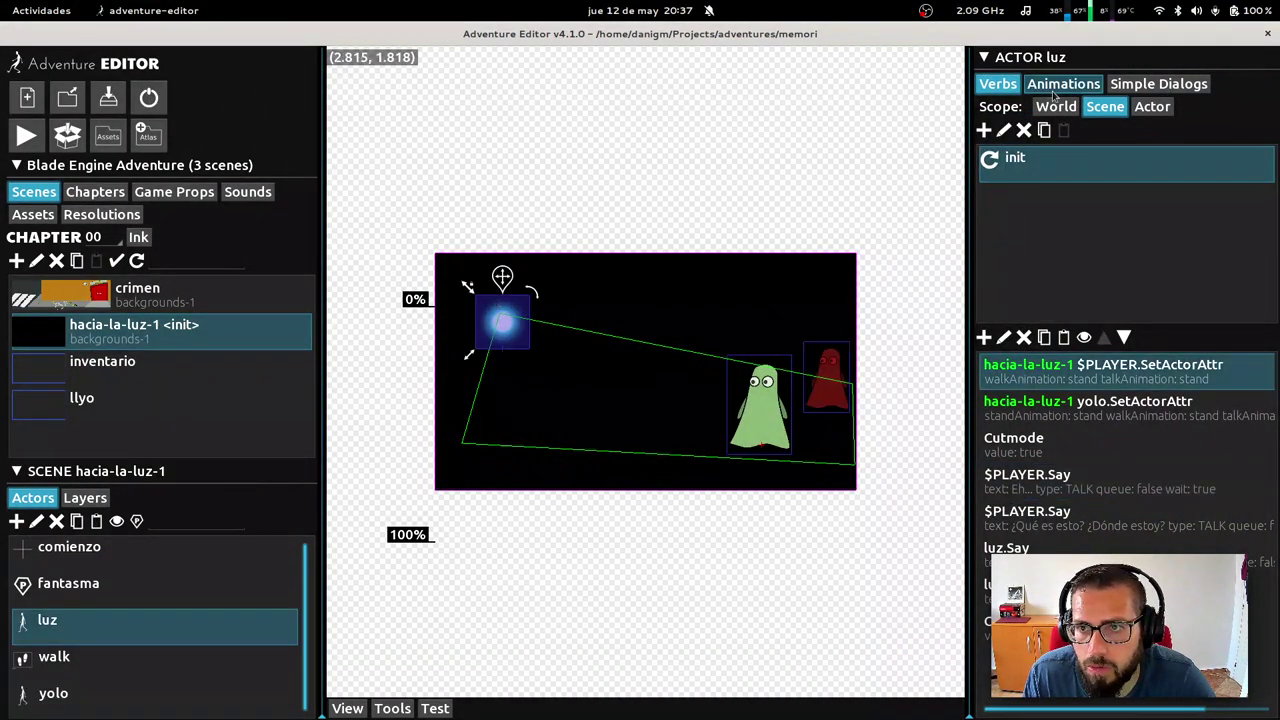
left_click(1153, 107)
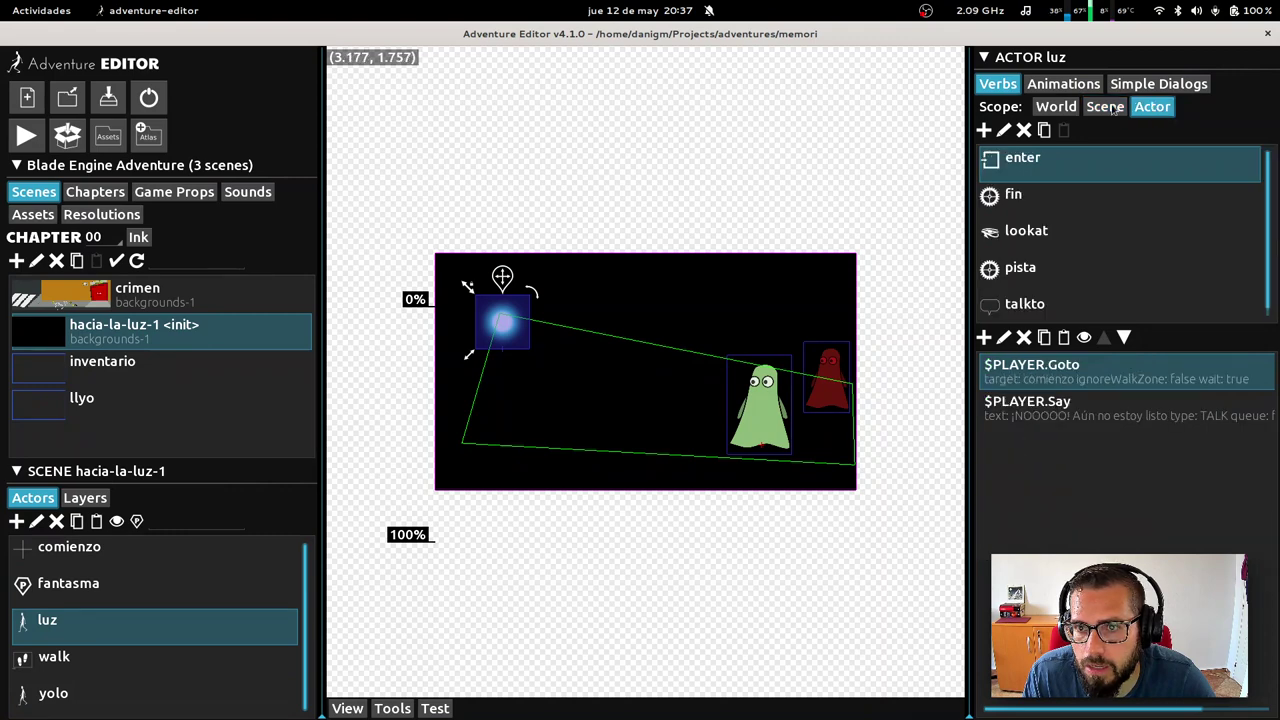
left_click(1035, 268)
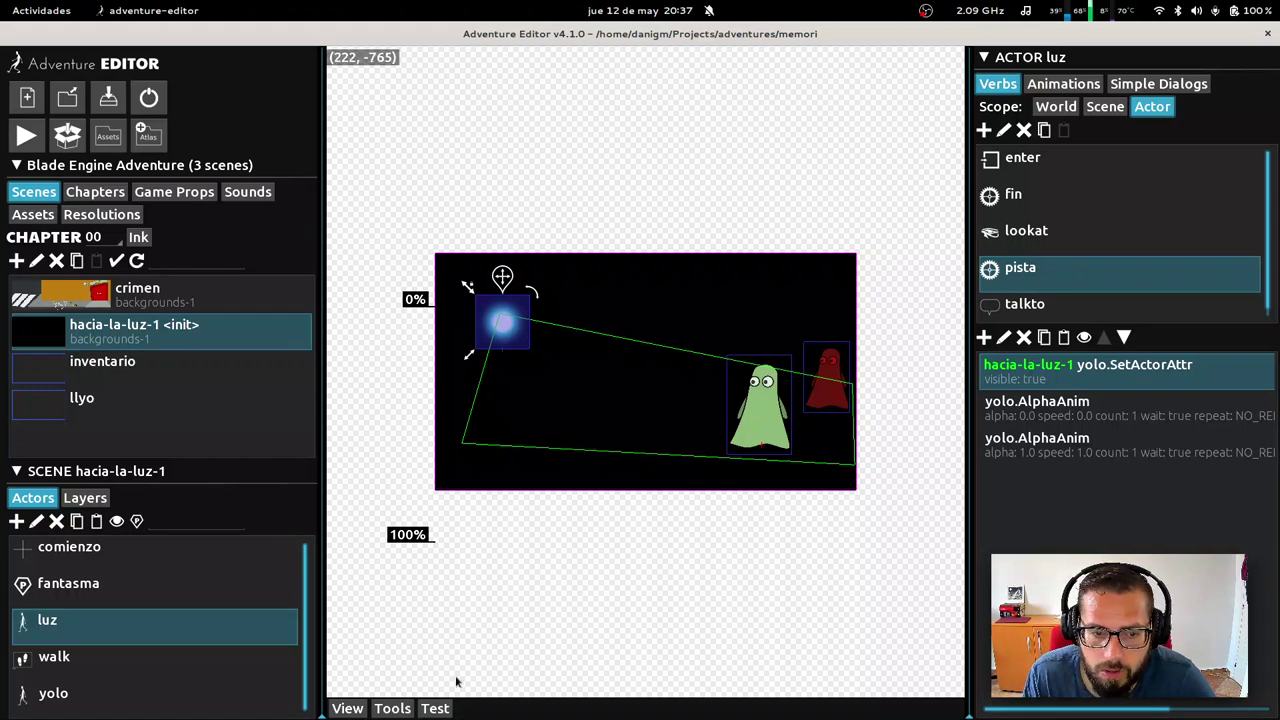
Test-run the scene, asking the light for a way back and a hint, and ask the red ghost "¿Sabes que estás muerto?"
left_click(435, 708)
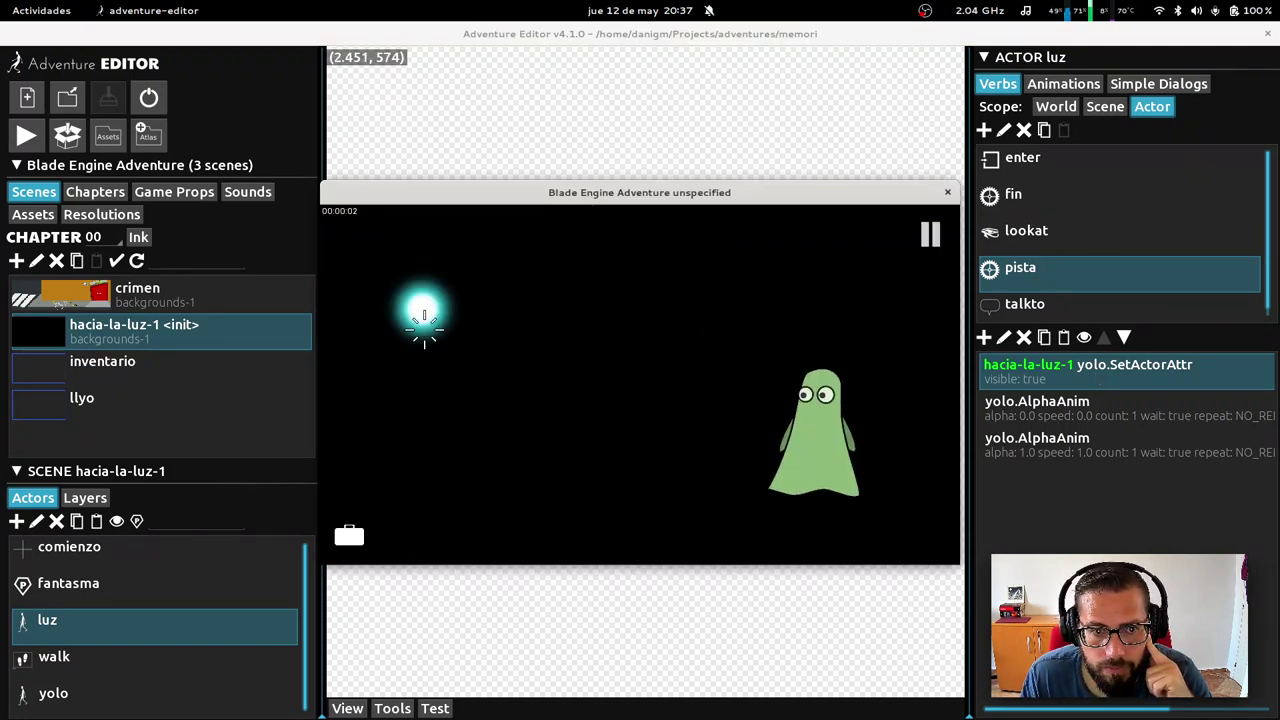
left_click(423, 310)
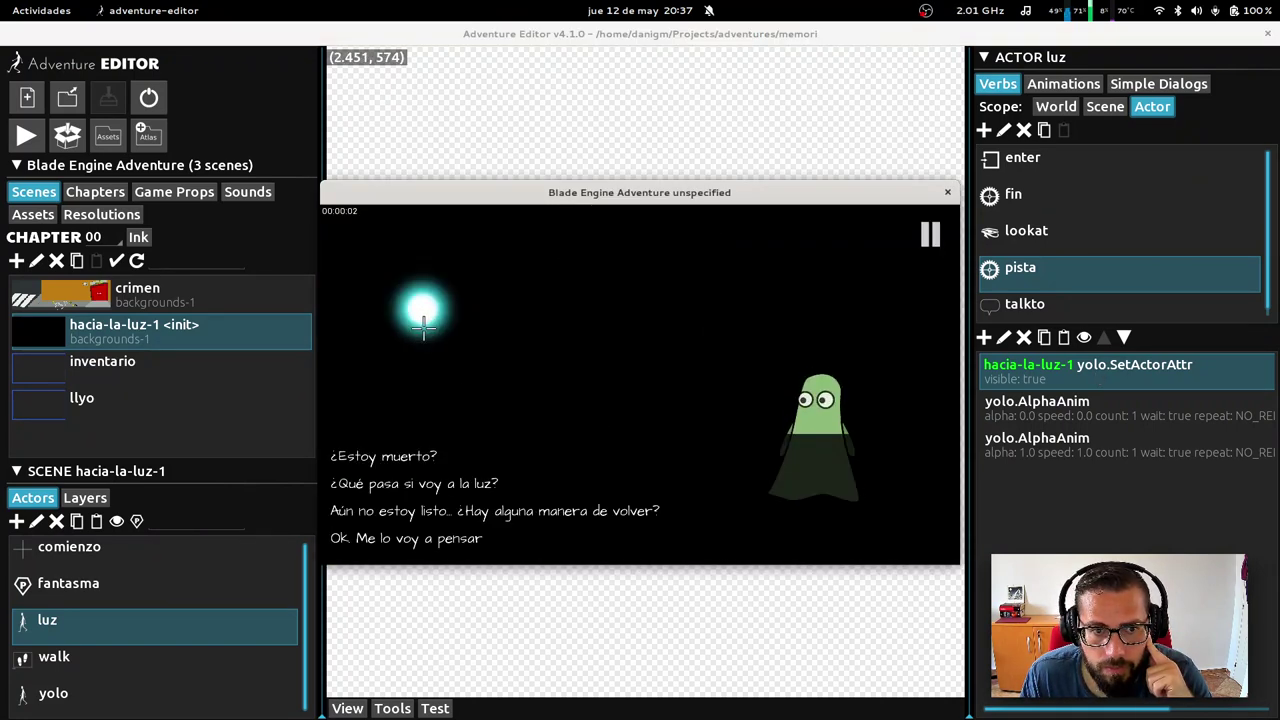
left_click(465, 512)
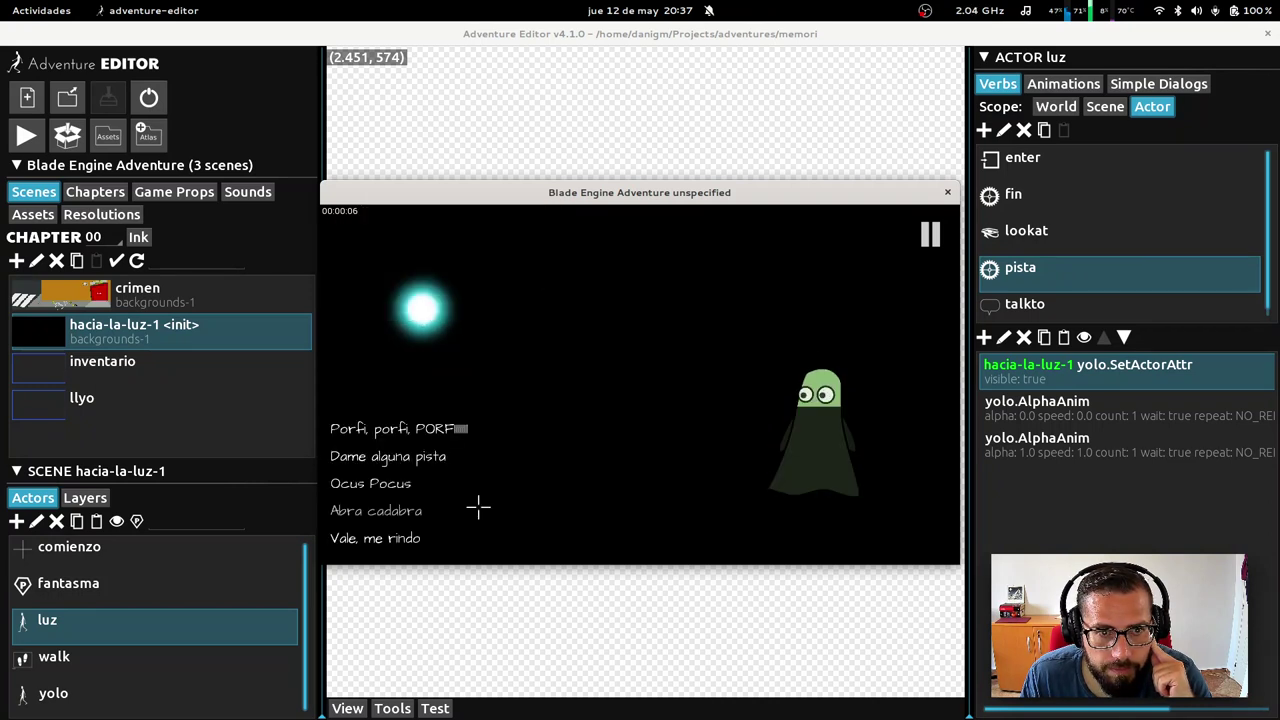
left_click(385, 455)
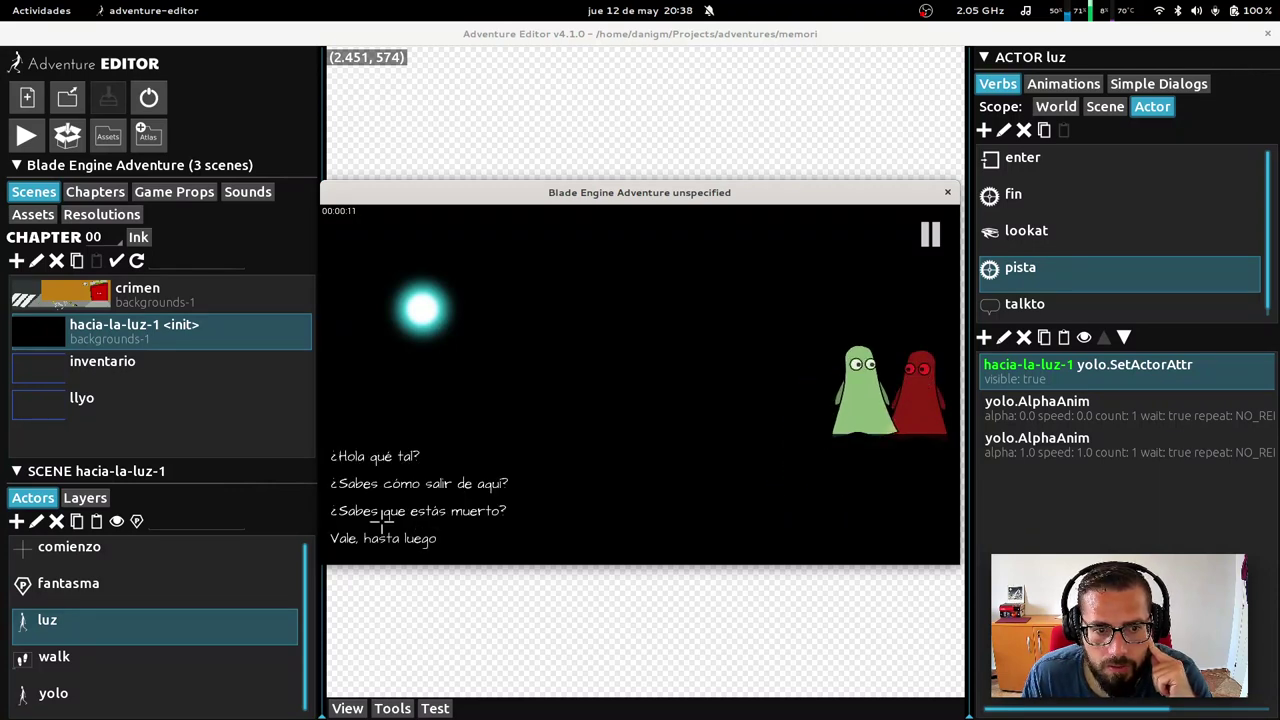
left_click(420, 510)
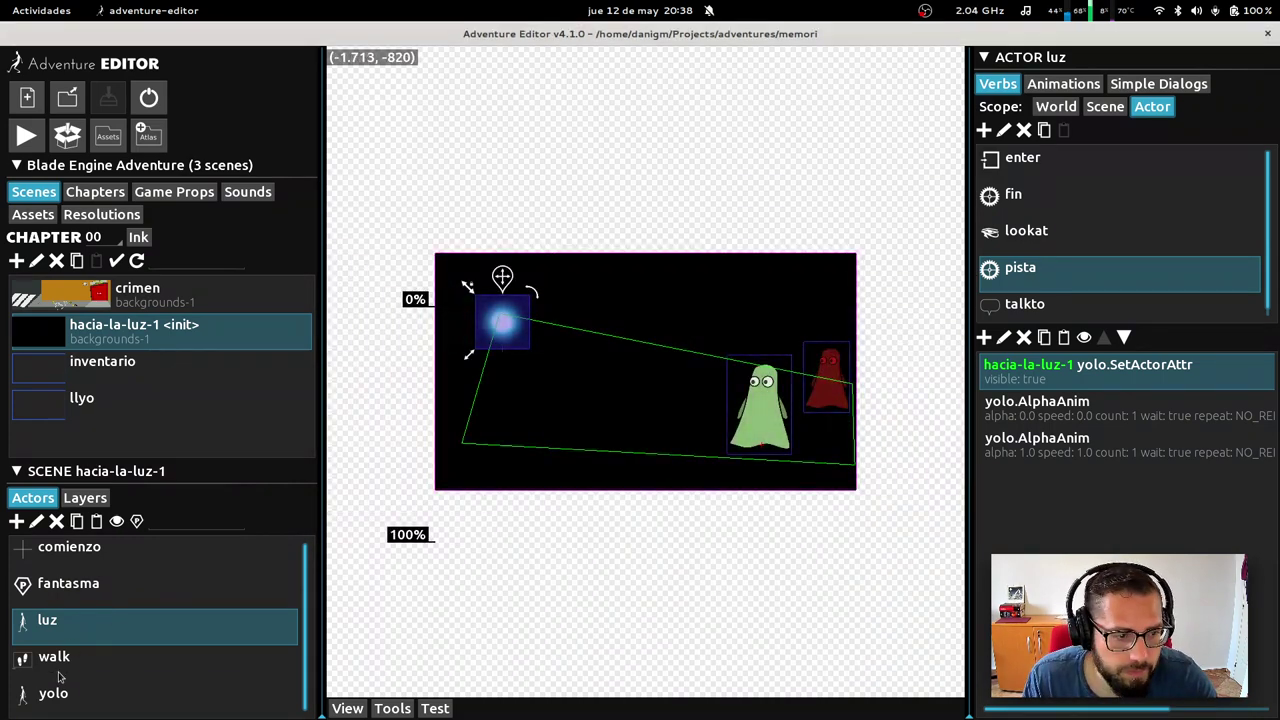
Recheck the yolo character's properties and leave them unchanged
left_click(95, 690)
left_click(36, 521)
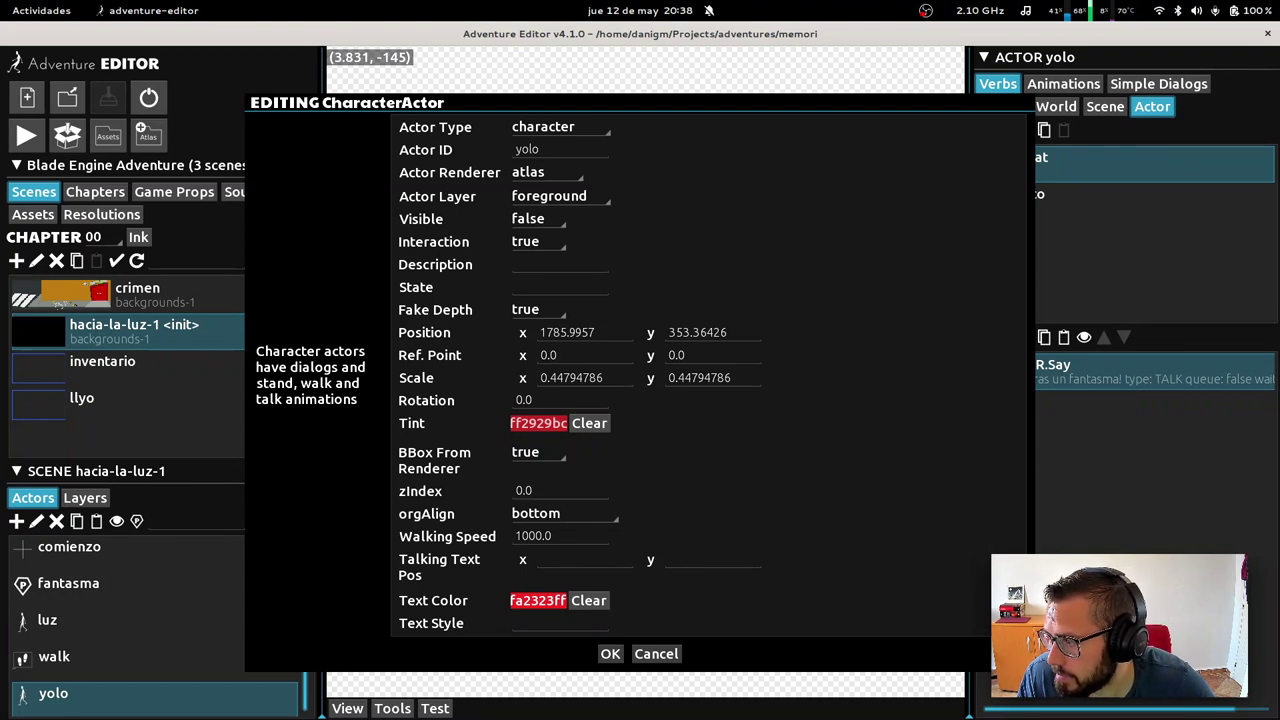
left_click(656, 654)
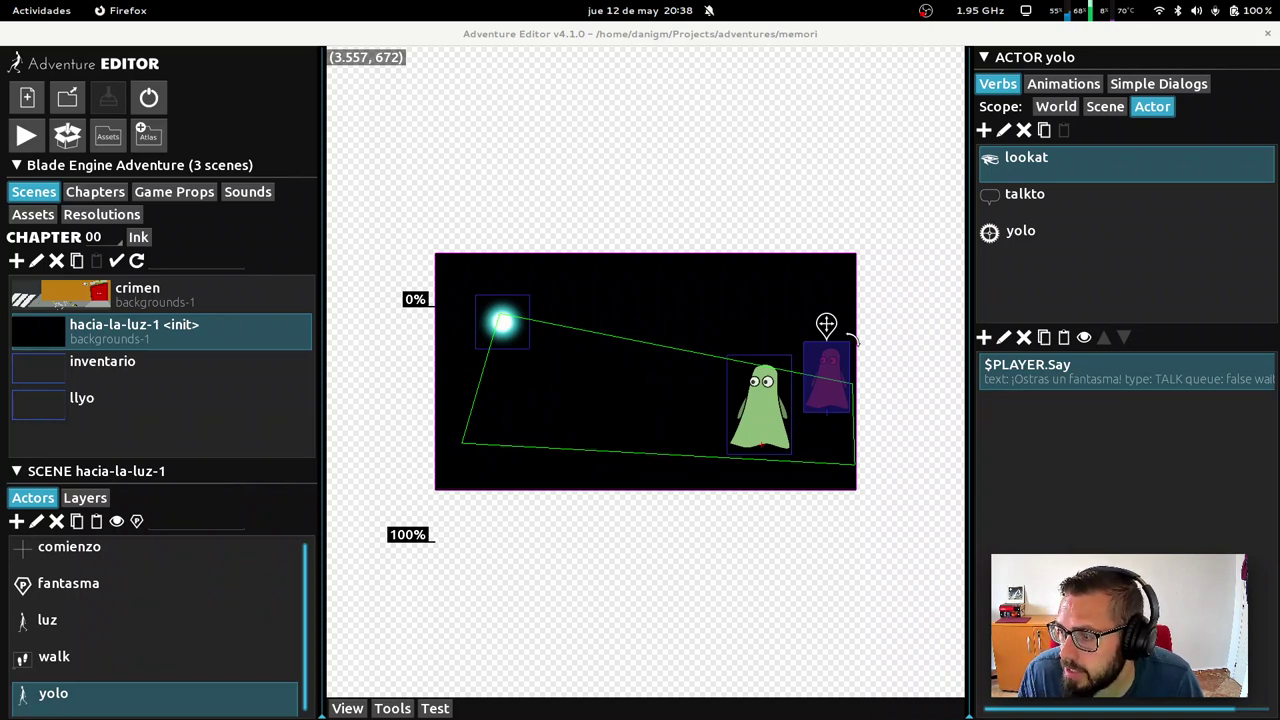
Open the crimen scene and inspect the Say action in the camara actor's lookat verb
left_click(172, 300)
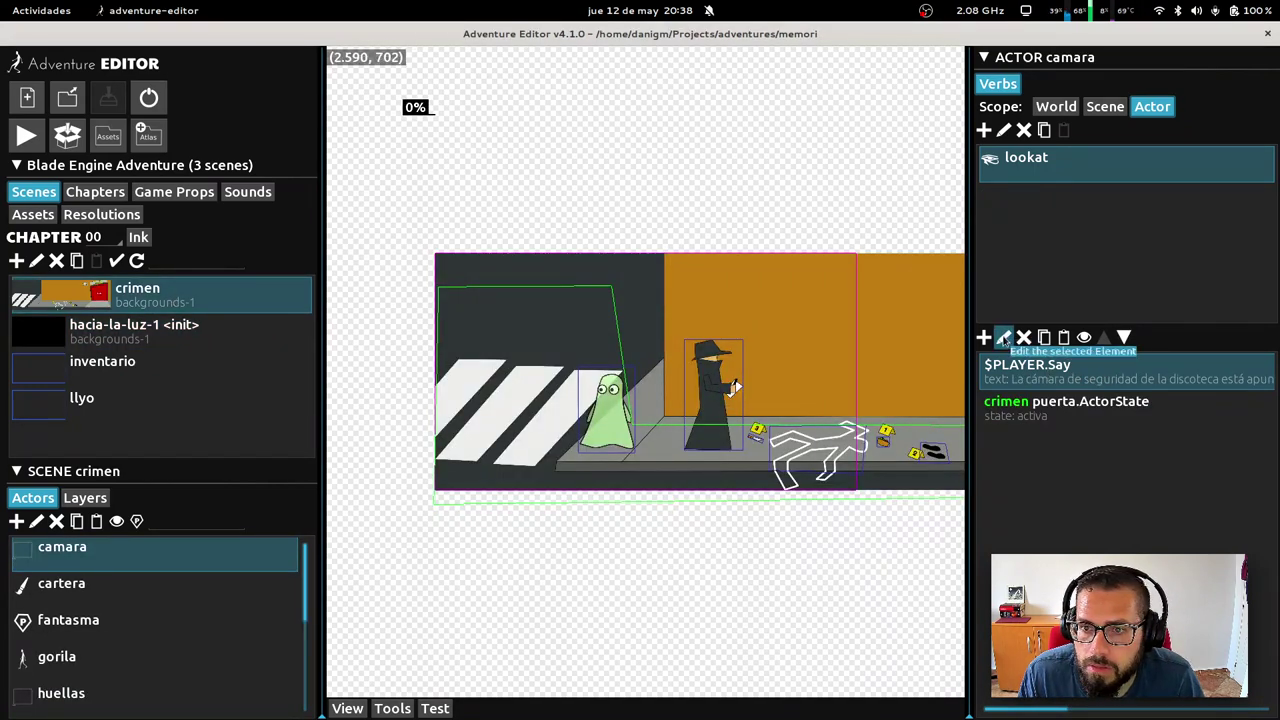
left_click(1004, 337)
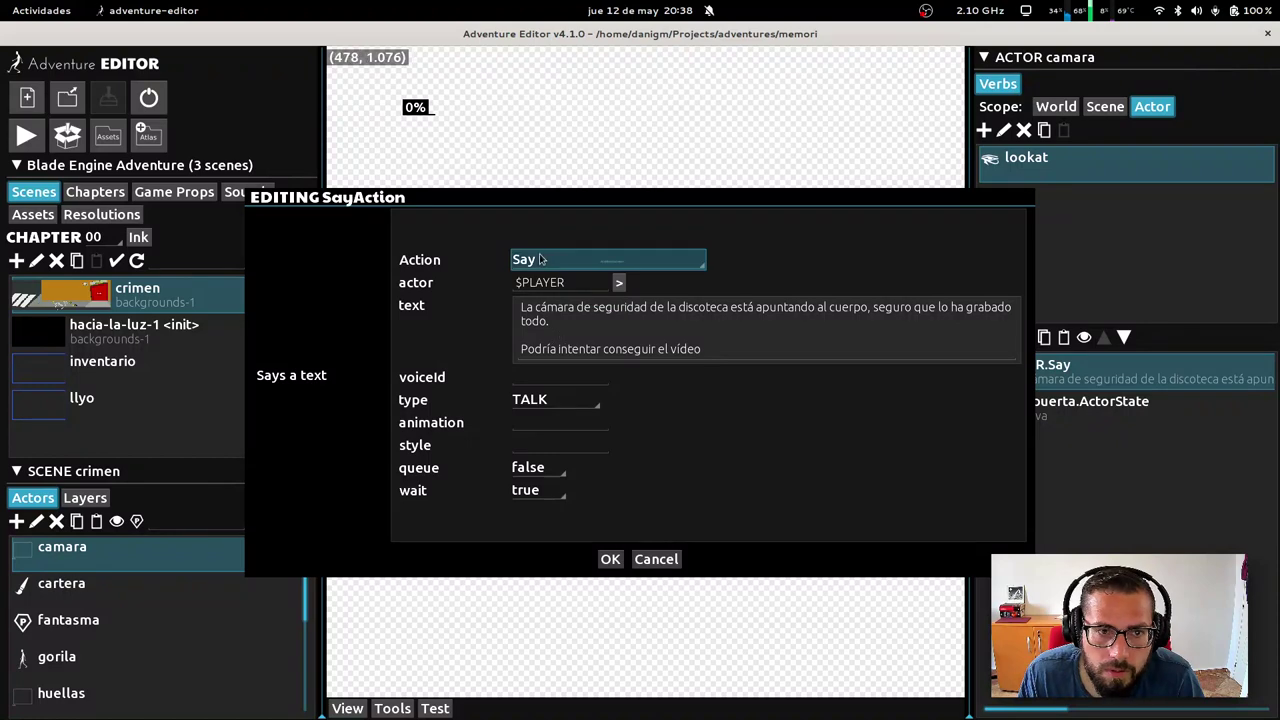
left_click(656, 559)
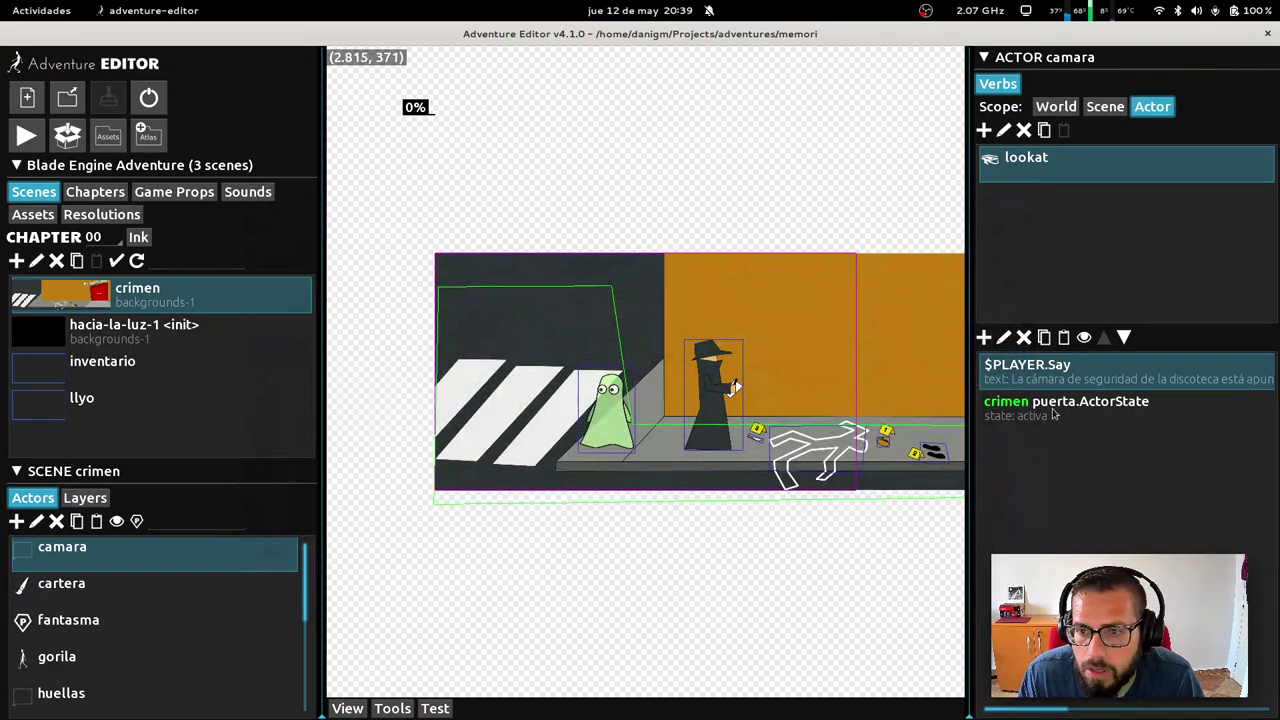
Clear the scene from the ActorState action in camara's lookat verb, keeping puerta as its target actor
left_click(1004, 337)
left_click(620, 375)
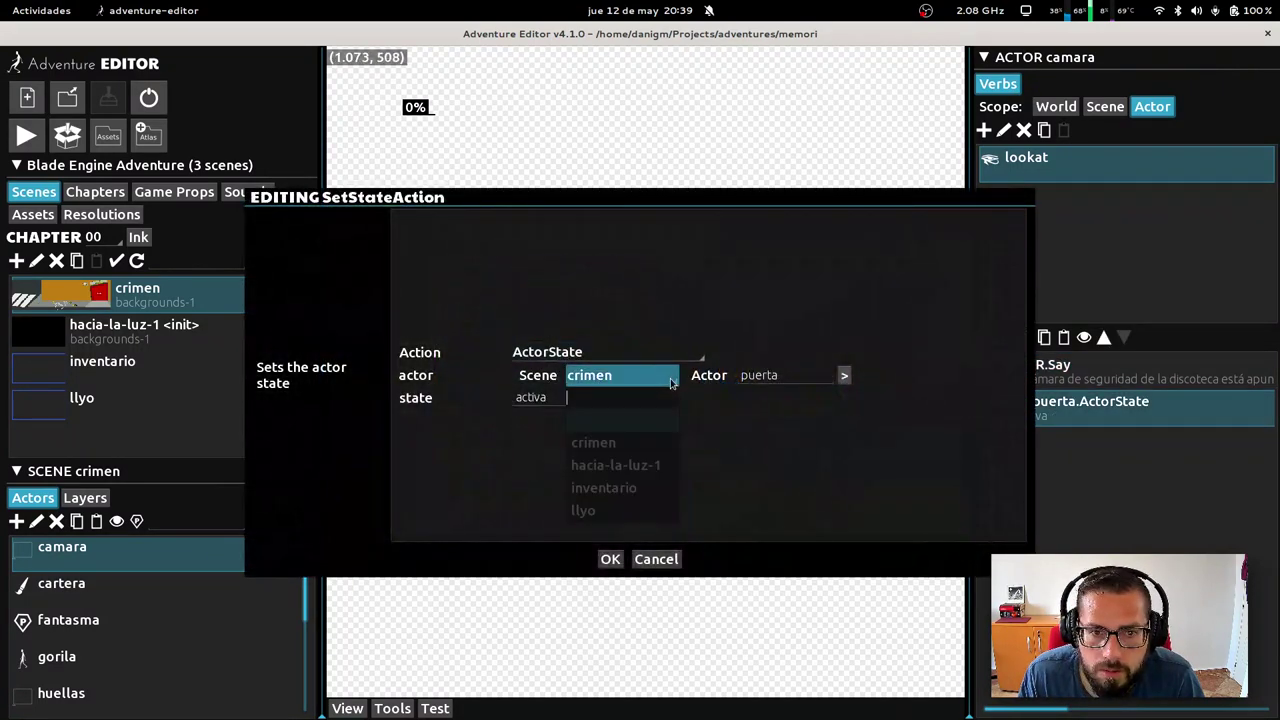
left_click(638, 419)
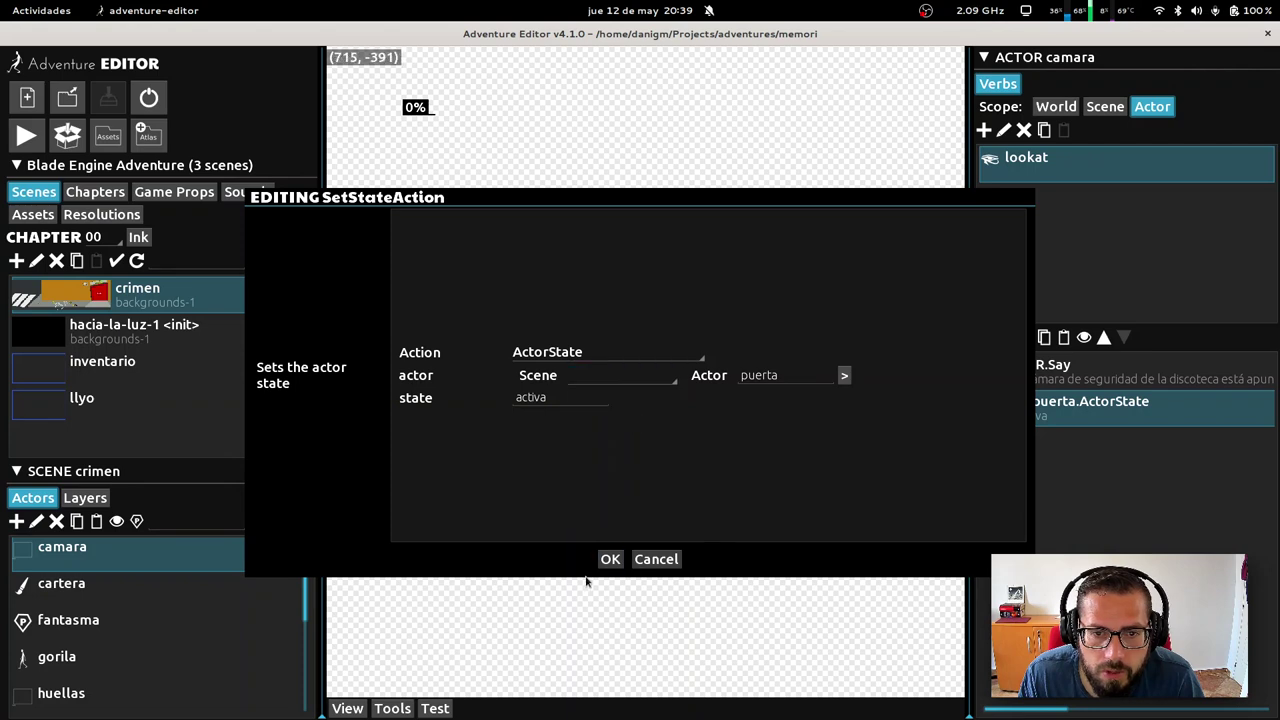
left_click(786, 375)
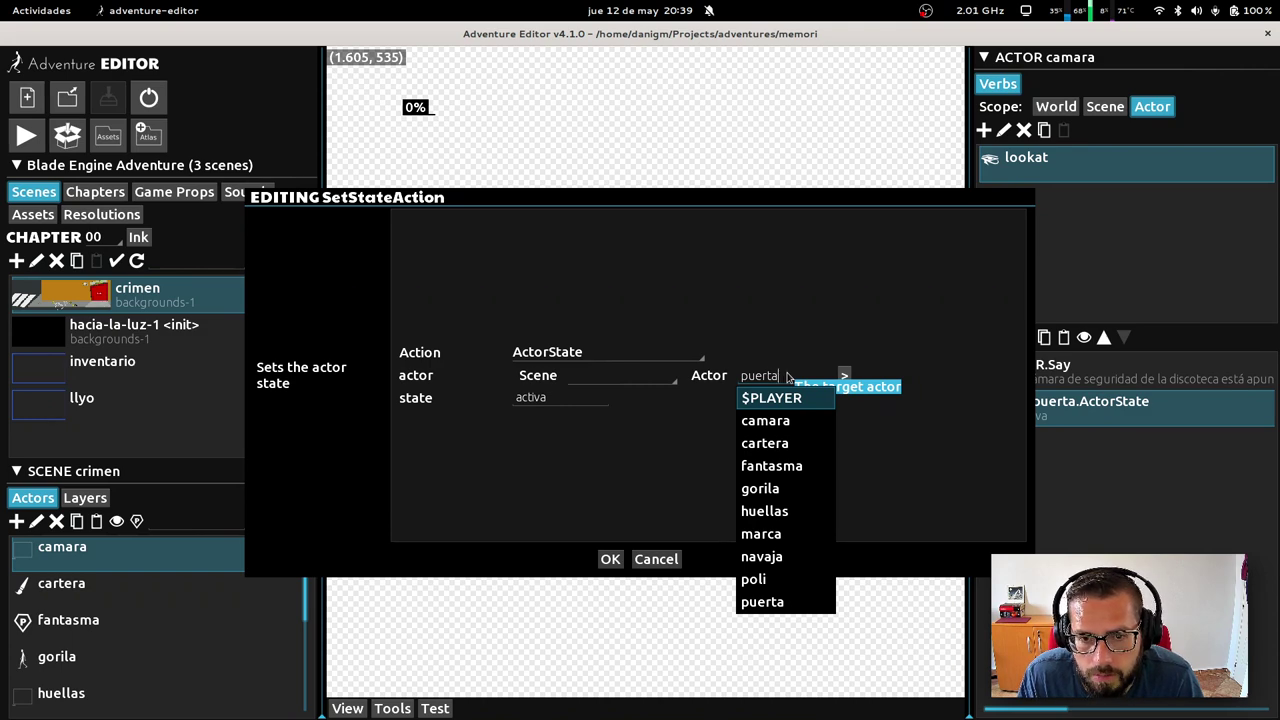
left_click(762, 601)
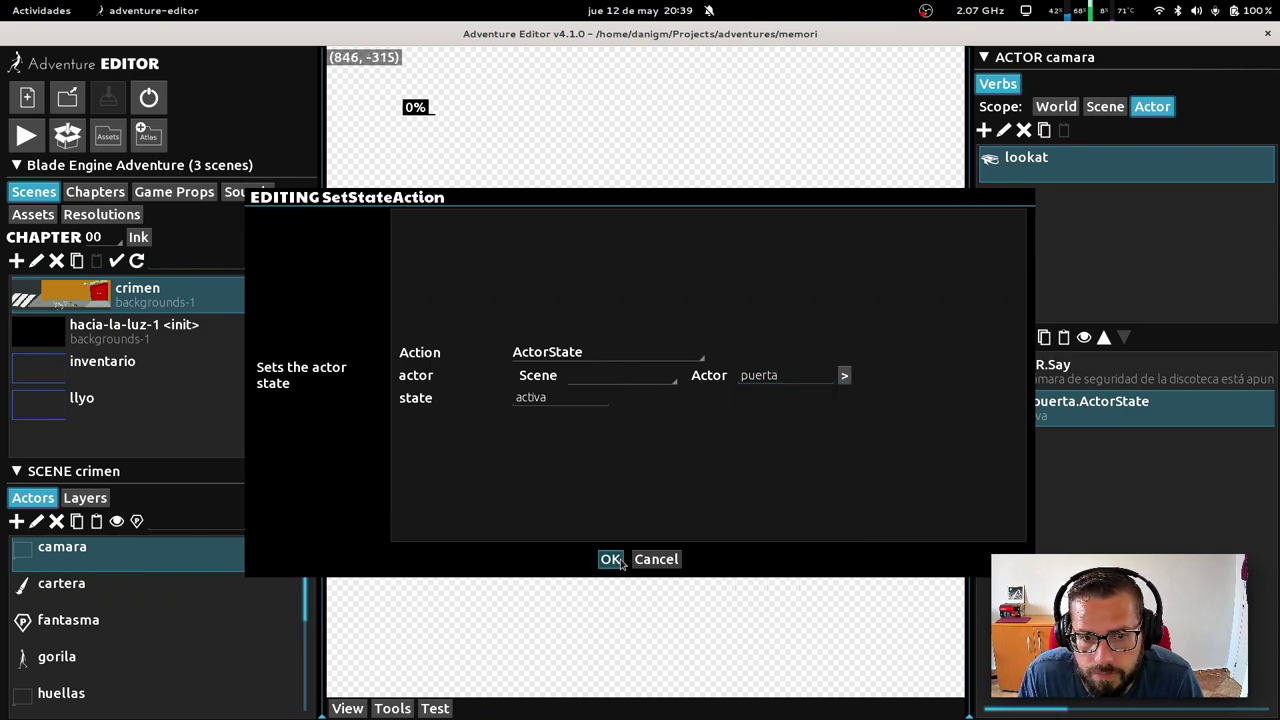
left_click(611, 560)
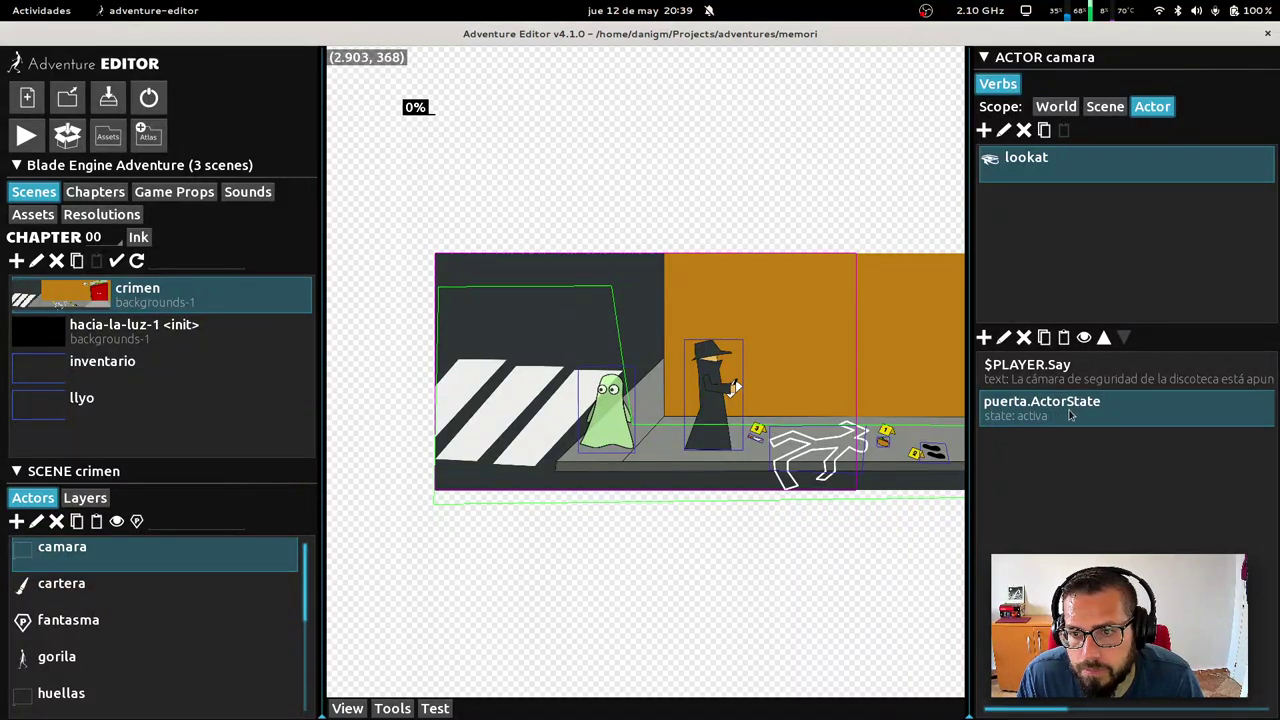
Review the body outline's lookat actions and inspect the Say action in the navaja actor's lookat verb
left_click(803, 458)
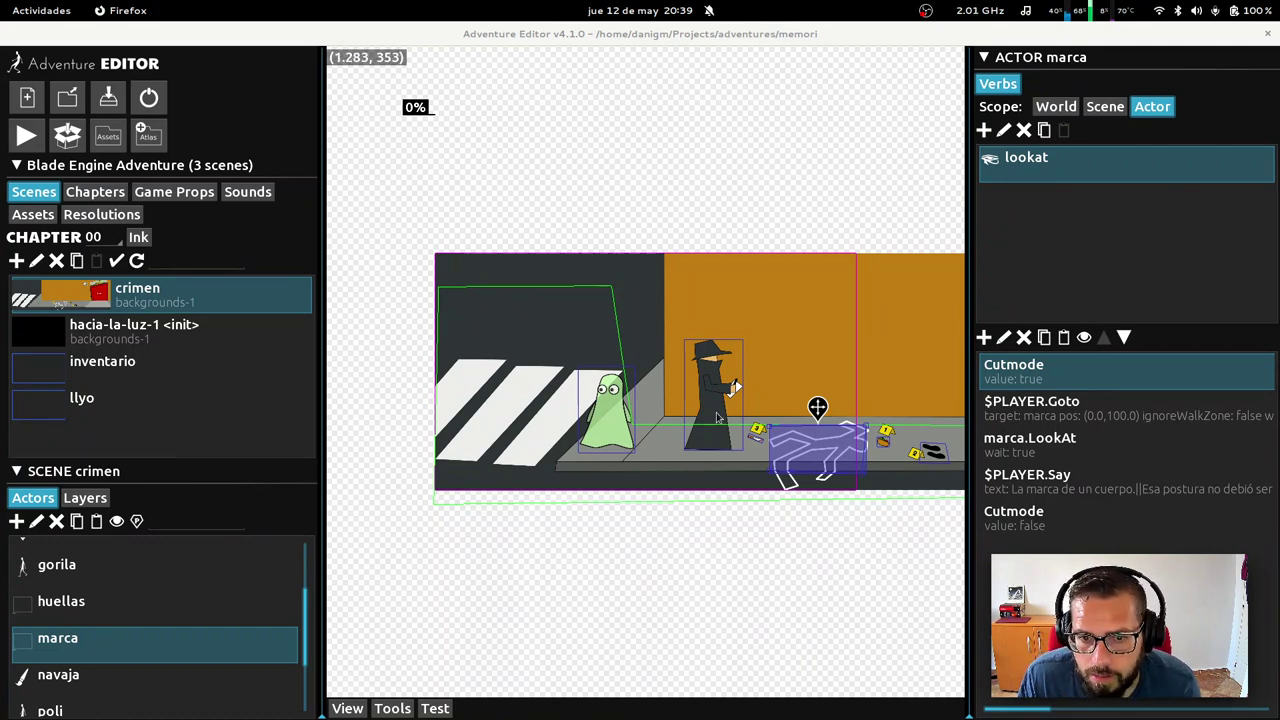
left_click(754, 418)
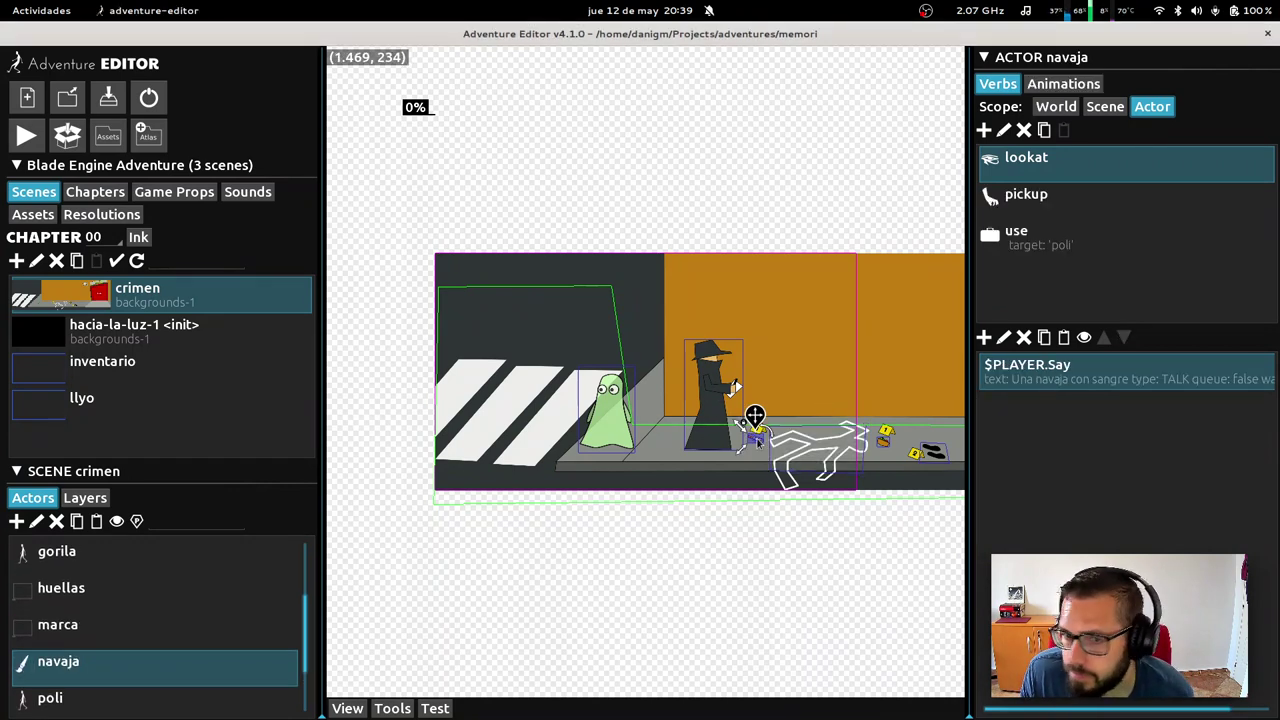
left_click(1004, 337)
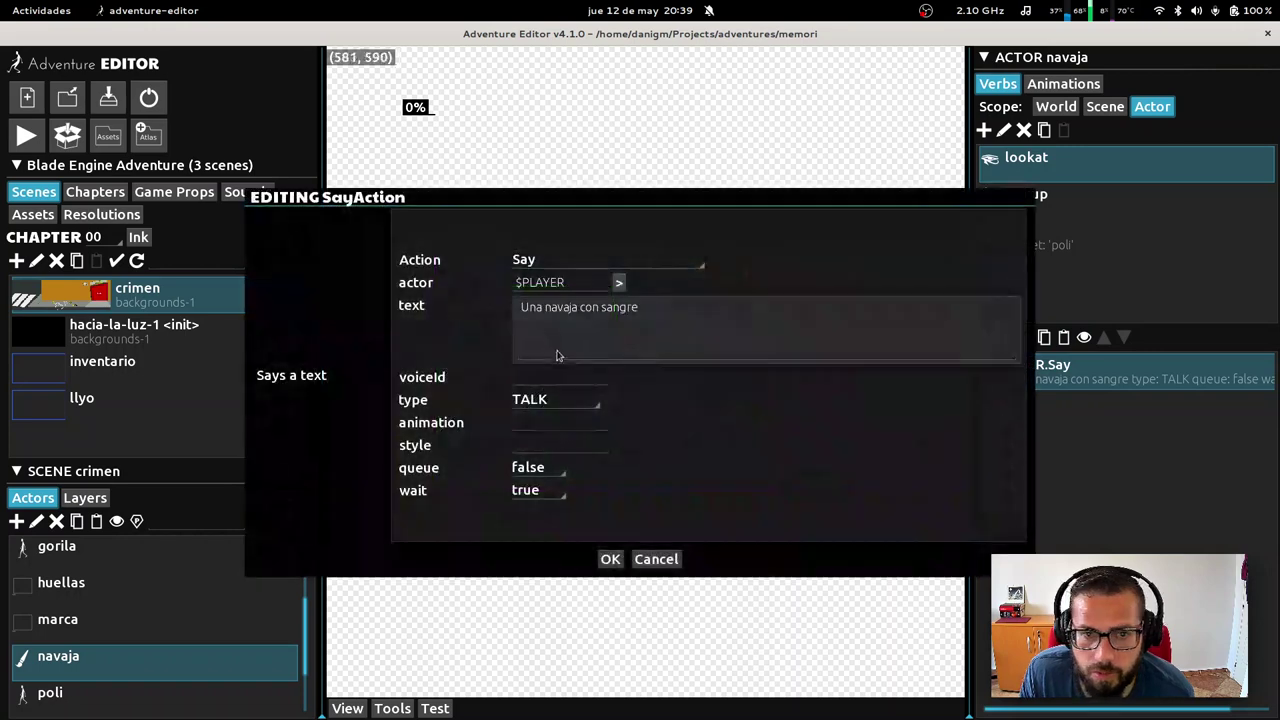
left_click(657, 559)
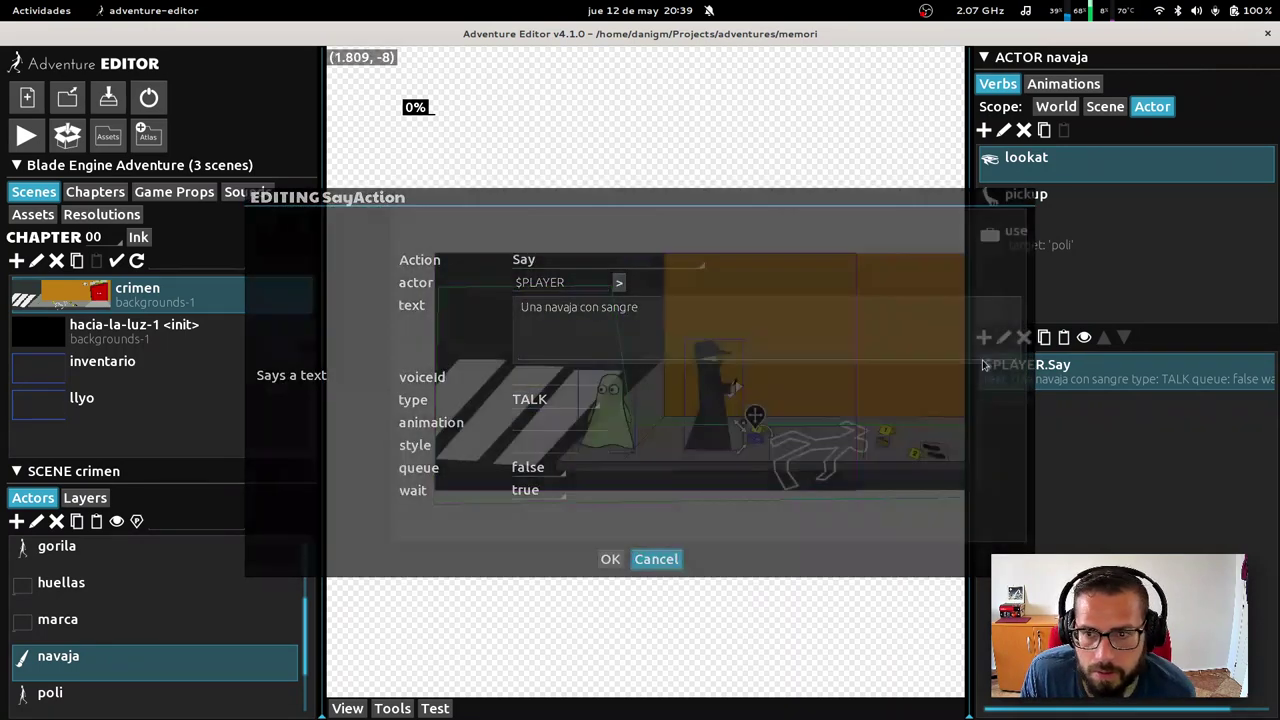
Examine the Goto, PickUp and Say actions in the navaja actor's pickup verb
left_click(1030, 197)
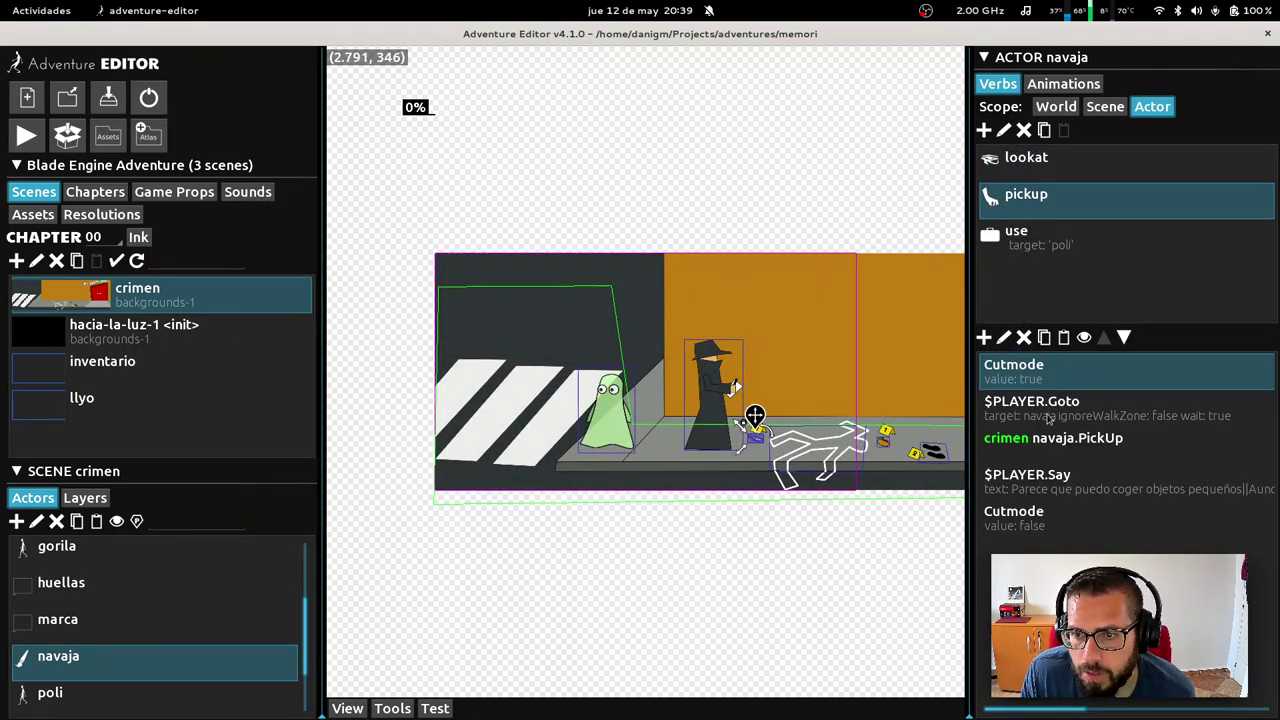
left_click(1040, 416)
left_click(1004, 337)
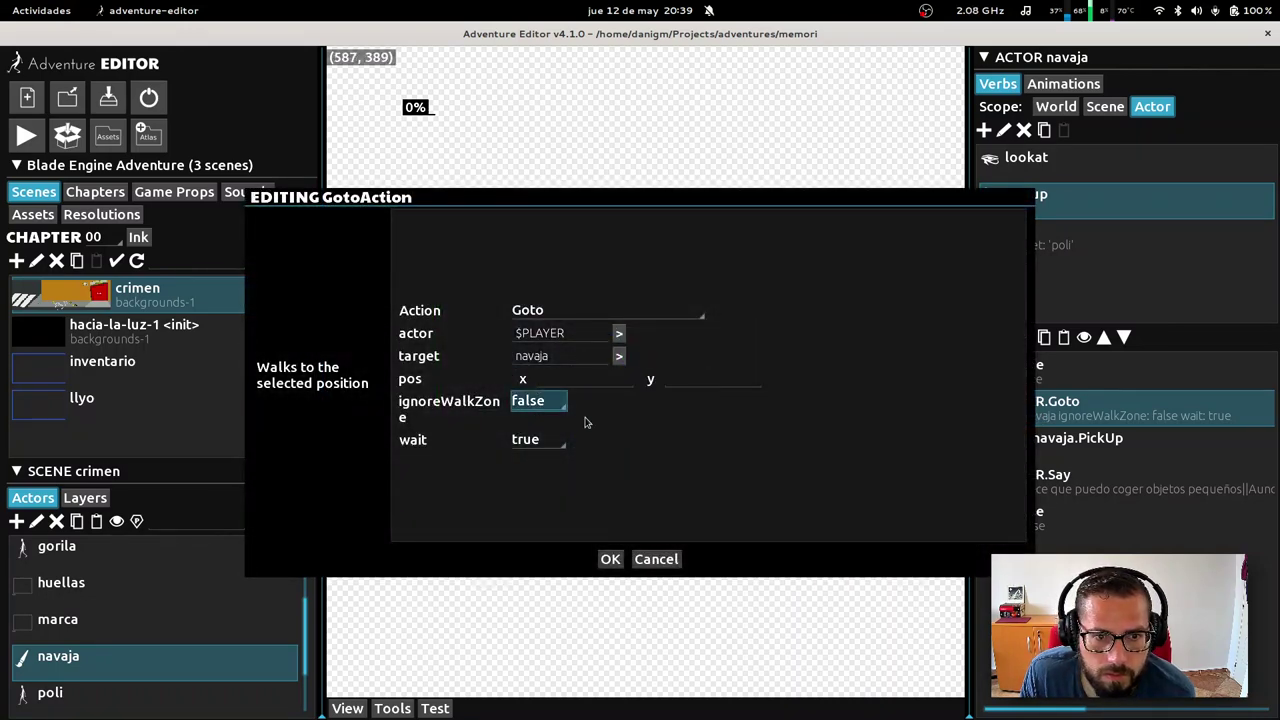
left_click(657, 560)
left_click(1140, 440)
left_click(1100, 490)
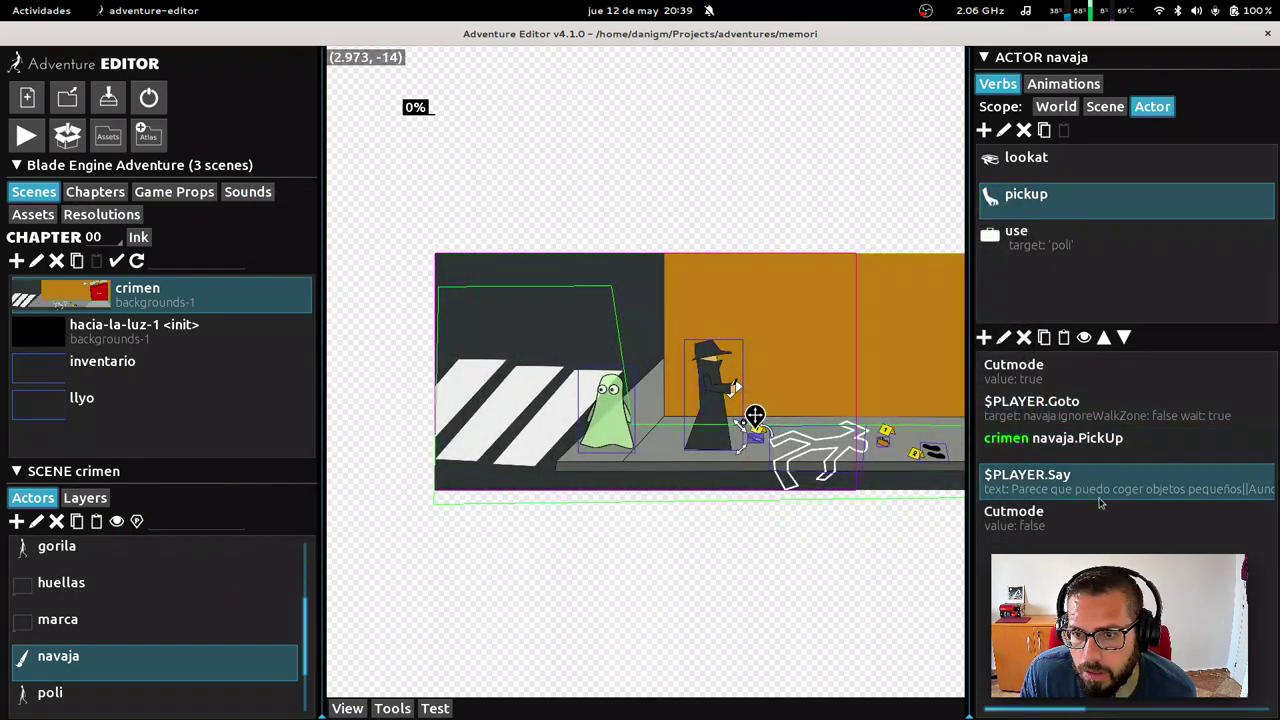
Clear the scene from the PickUp action in navaja's pickup verb, keeping navaja as its actor
left_click(1083, 443)
left_click(1004, 337)
left_click(610, 366)
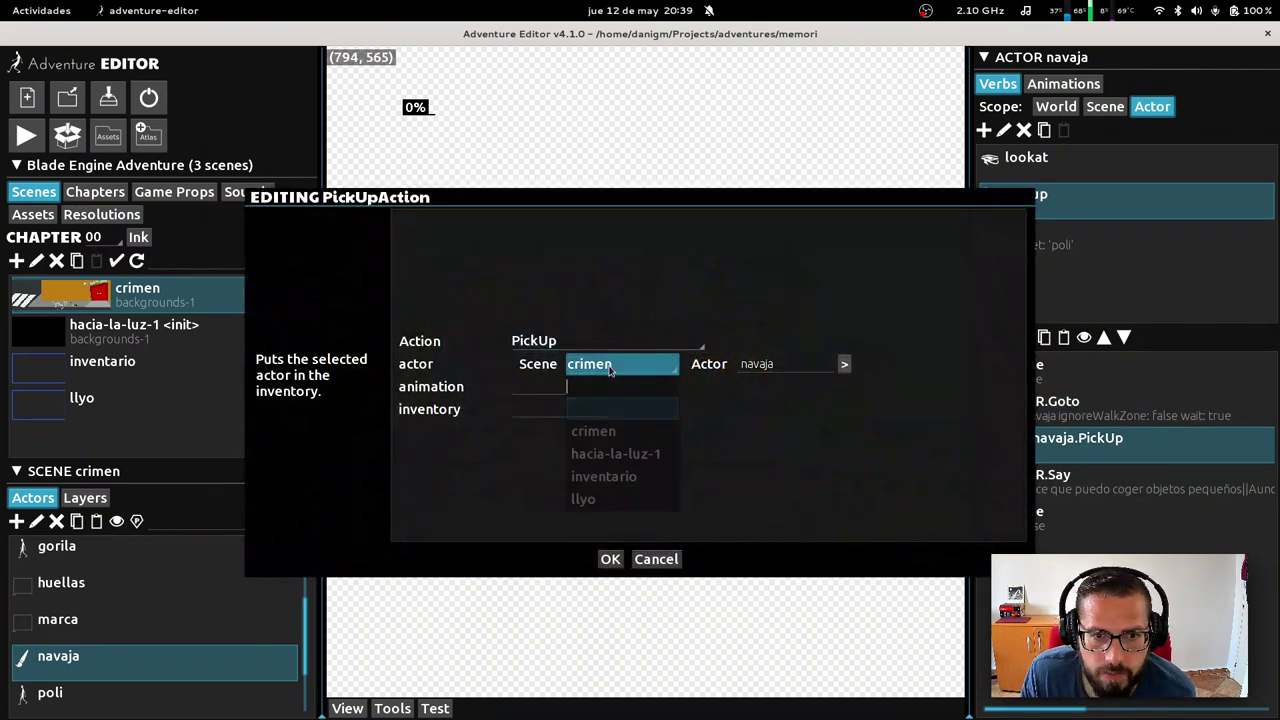
left_click(624, 410)
left_click(610, 560)
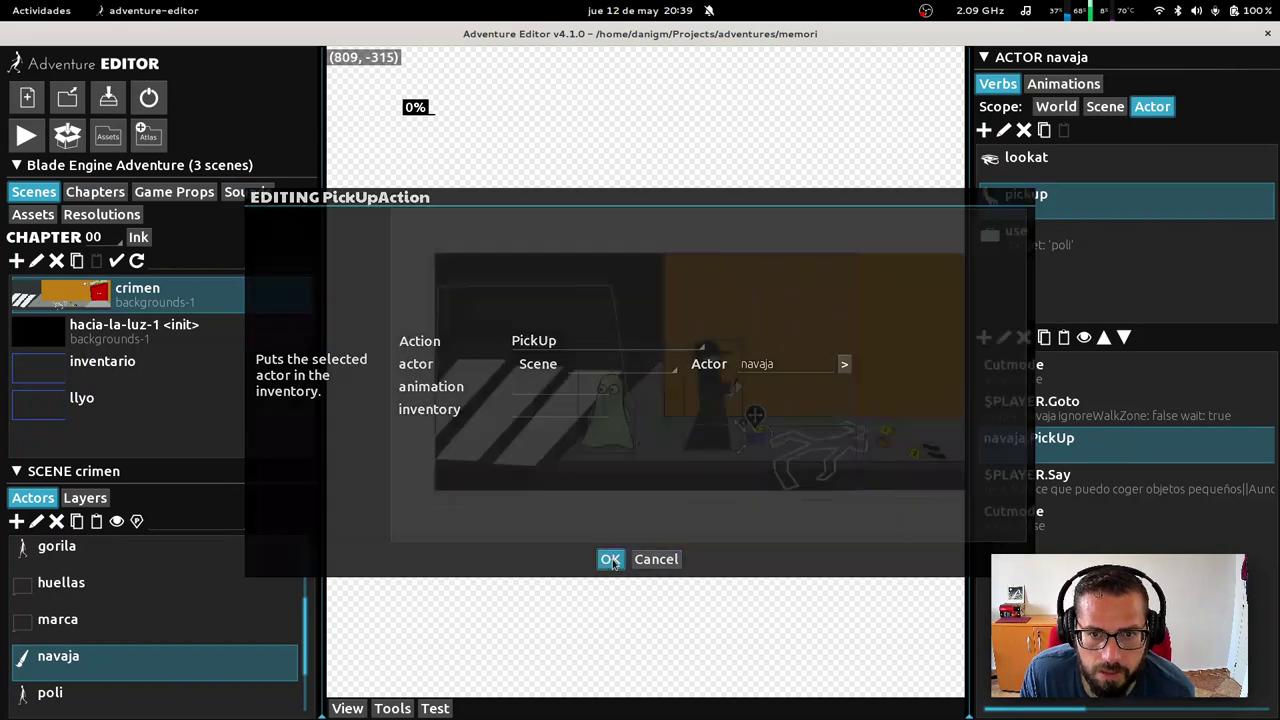
Test the crimen scene to check the navaja pickup, and return to the editor
left_click(435, 708)
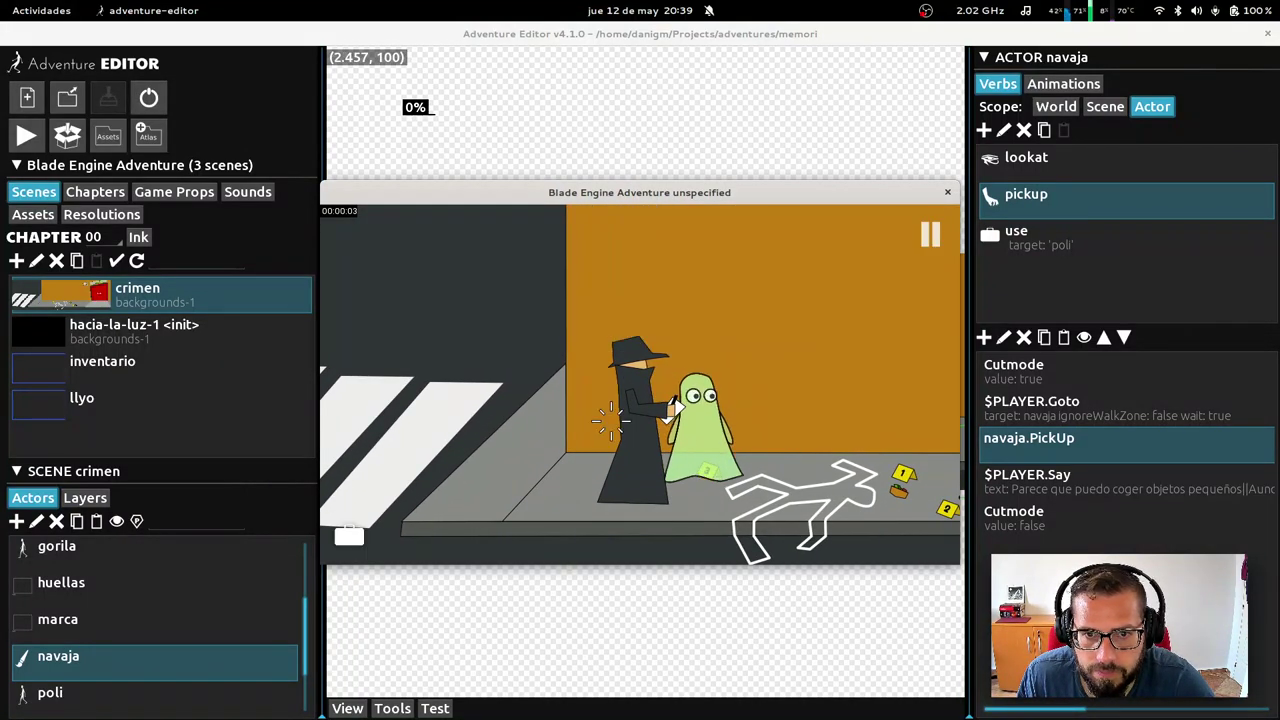
key("super")
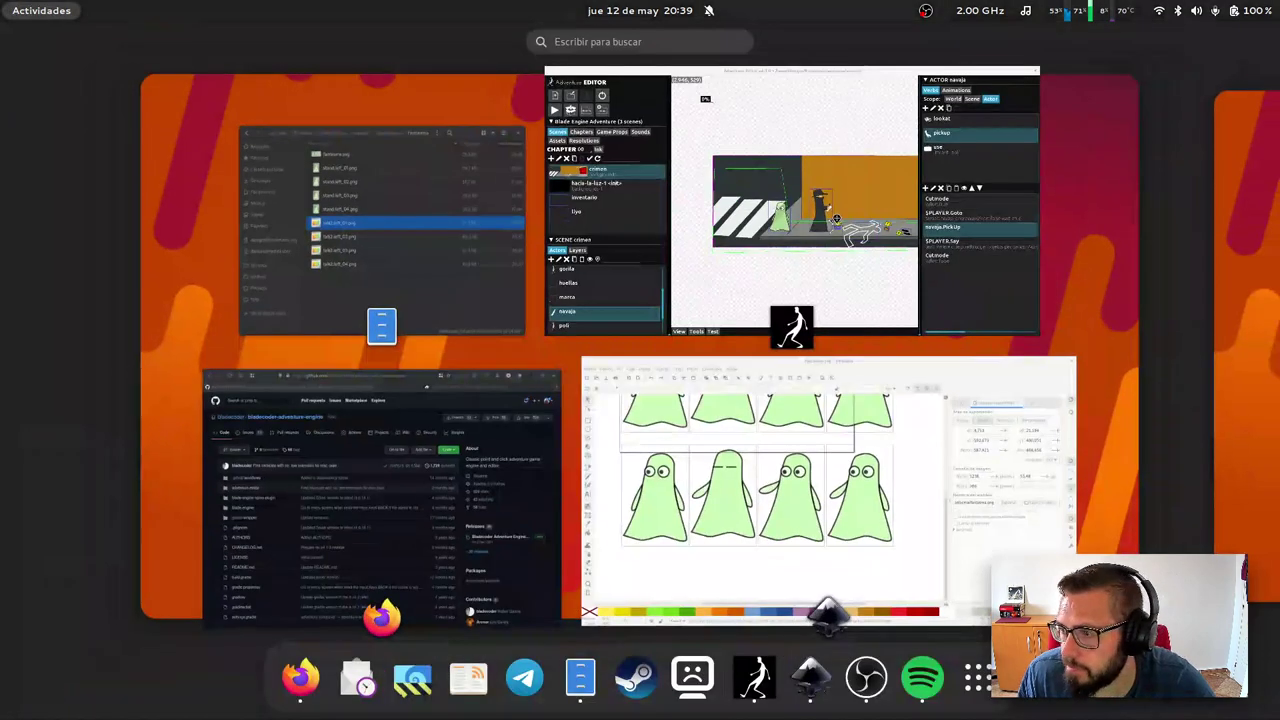
left_click(790, 290)
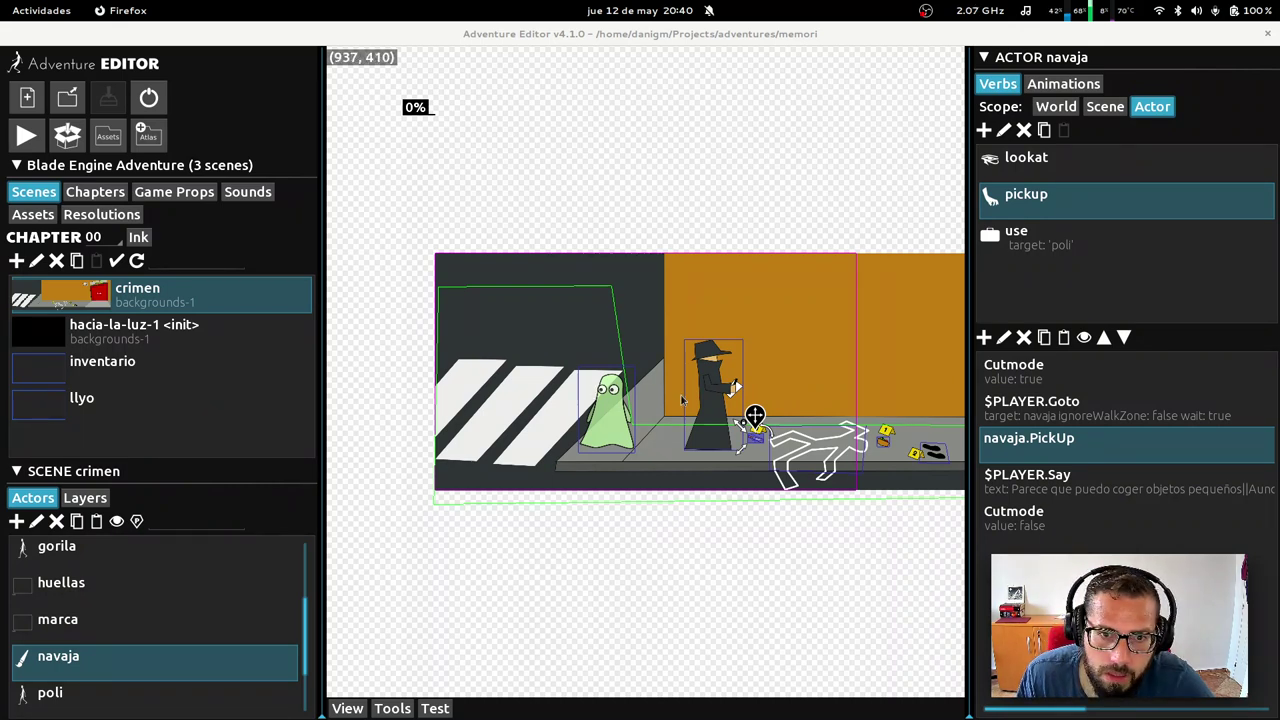
Give the poli actor a semi-transparent white tint with alpha 66, and test the scene by talking to poli
left_click(706, 391)
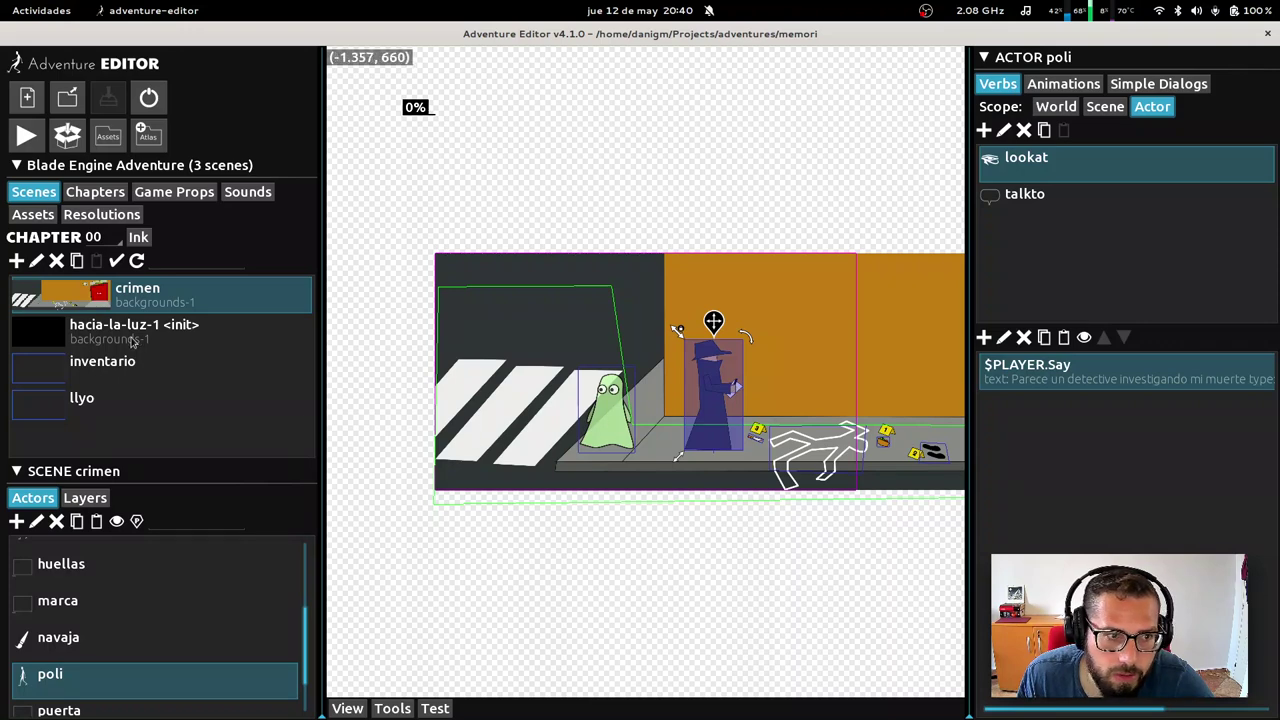
left_click(36, 521)
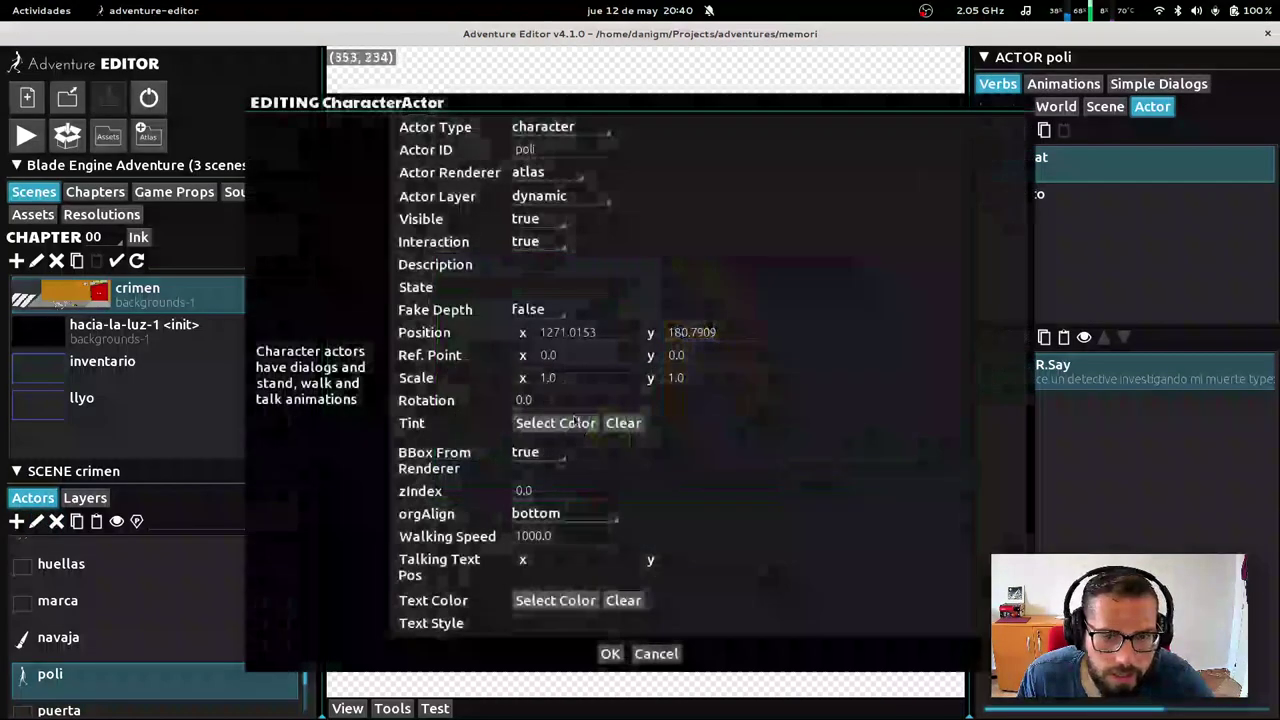
left_click(589, 430)
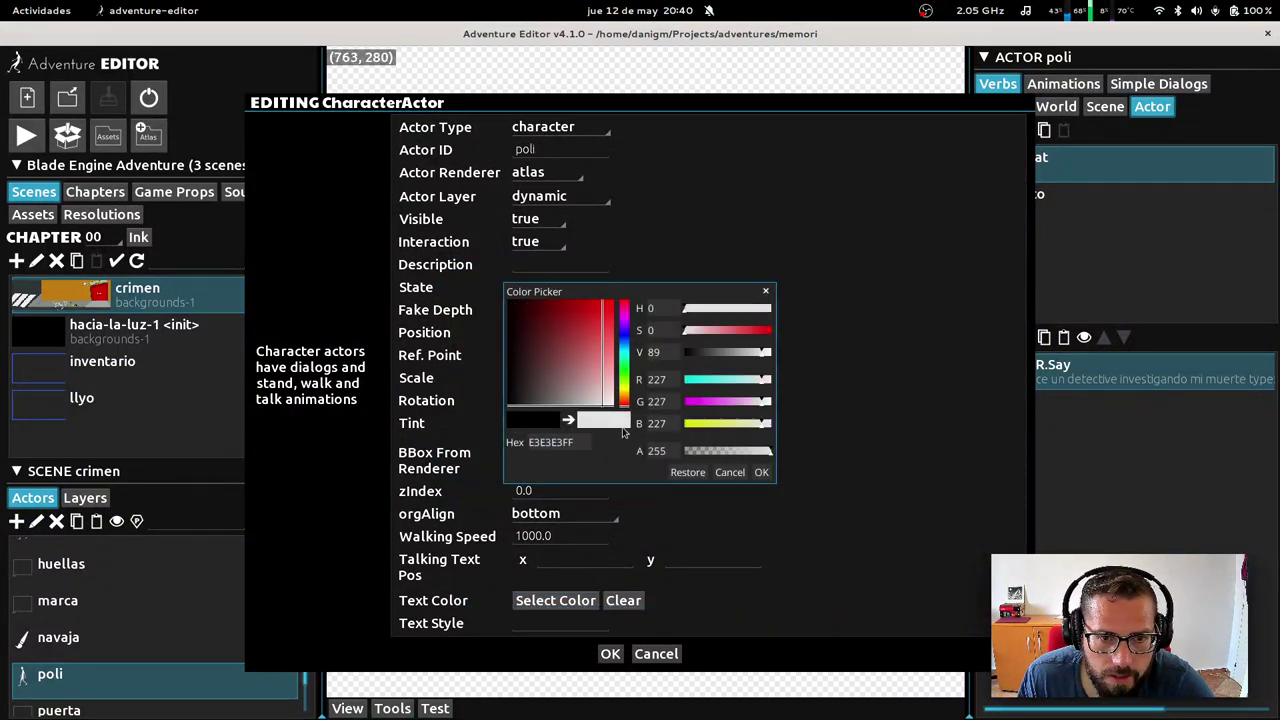
mouse_move(623, 432)
left_mouse_down()
mouse_move(734, 487)
mouse_move(726, 451)
mouse_move(707, 457)
left_mouse_up()
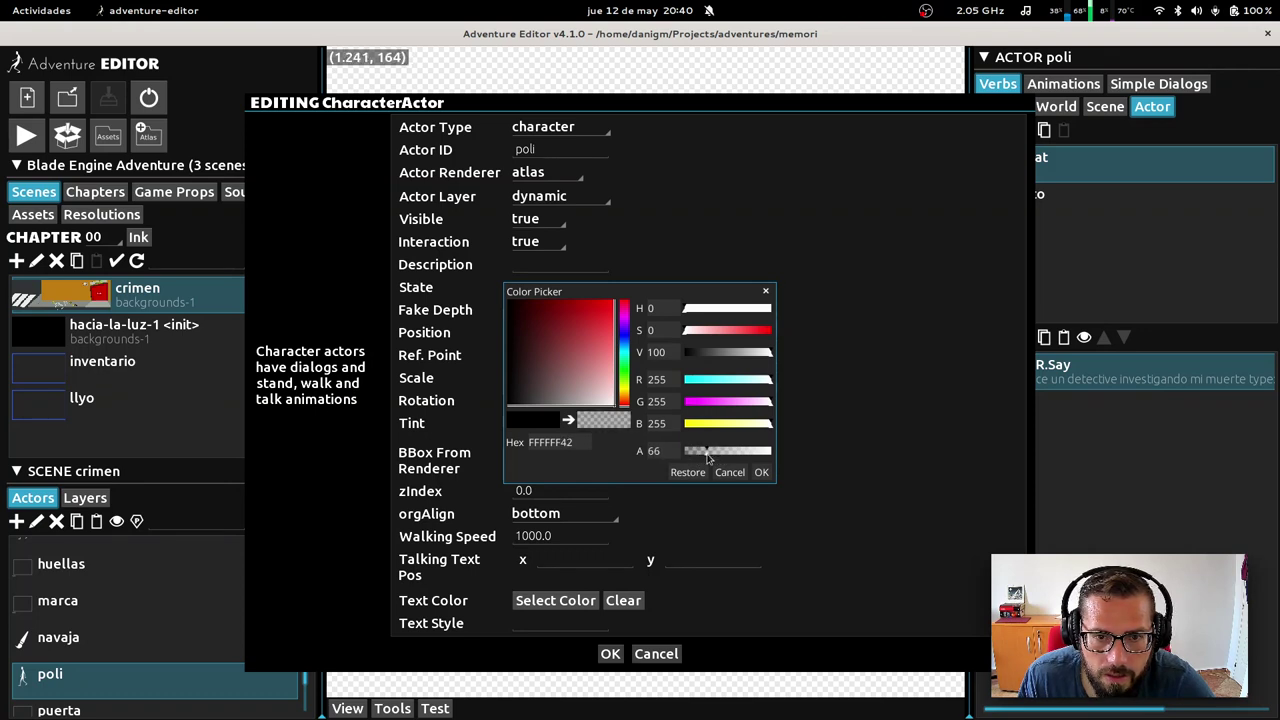
left_click(761, 472)
left_click(610, 653)
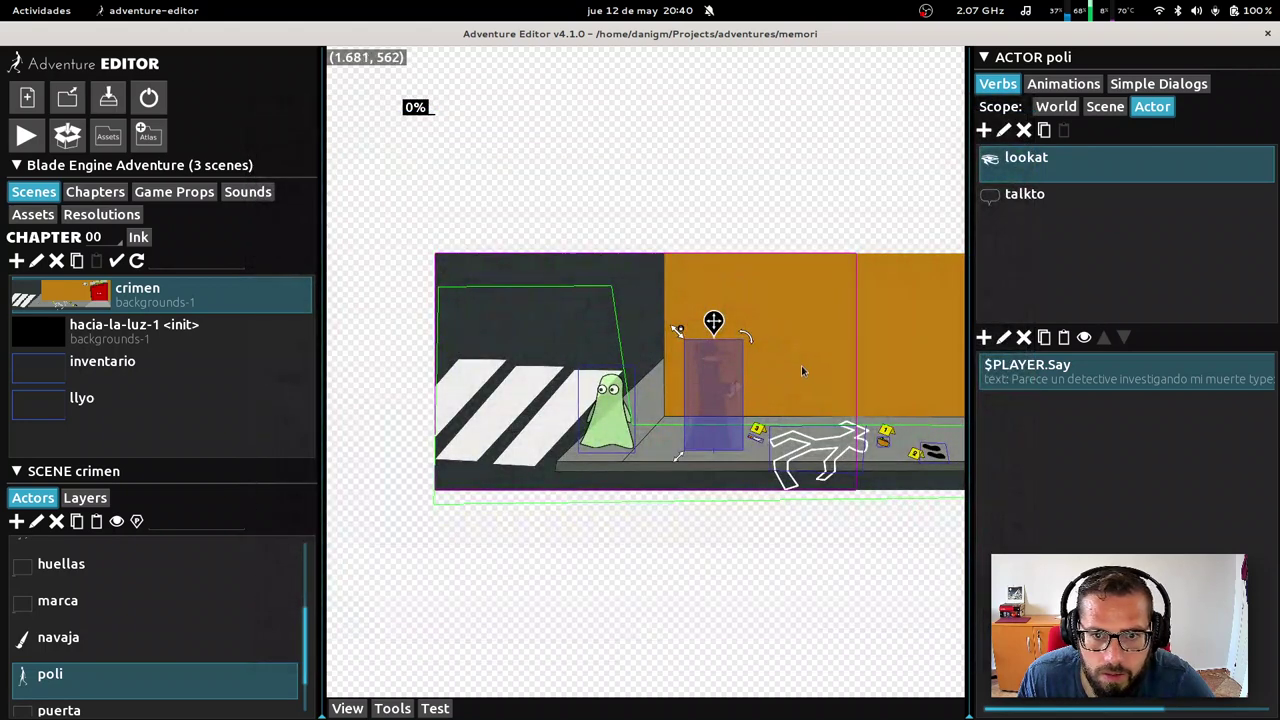
left_click(435, 708)
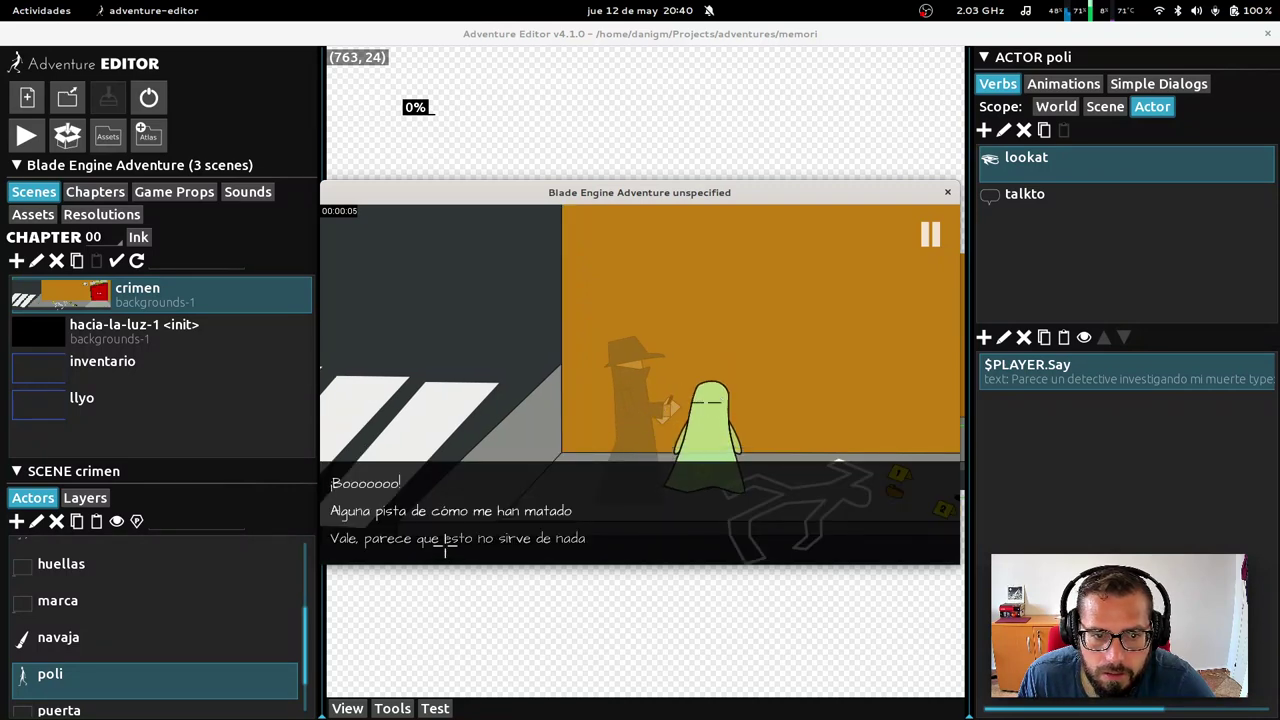
key("Escape")
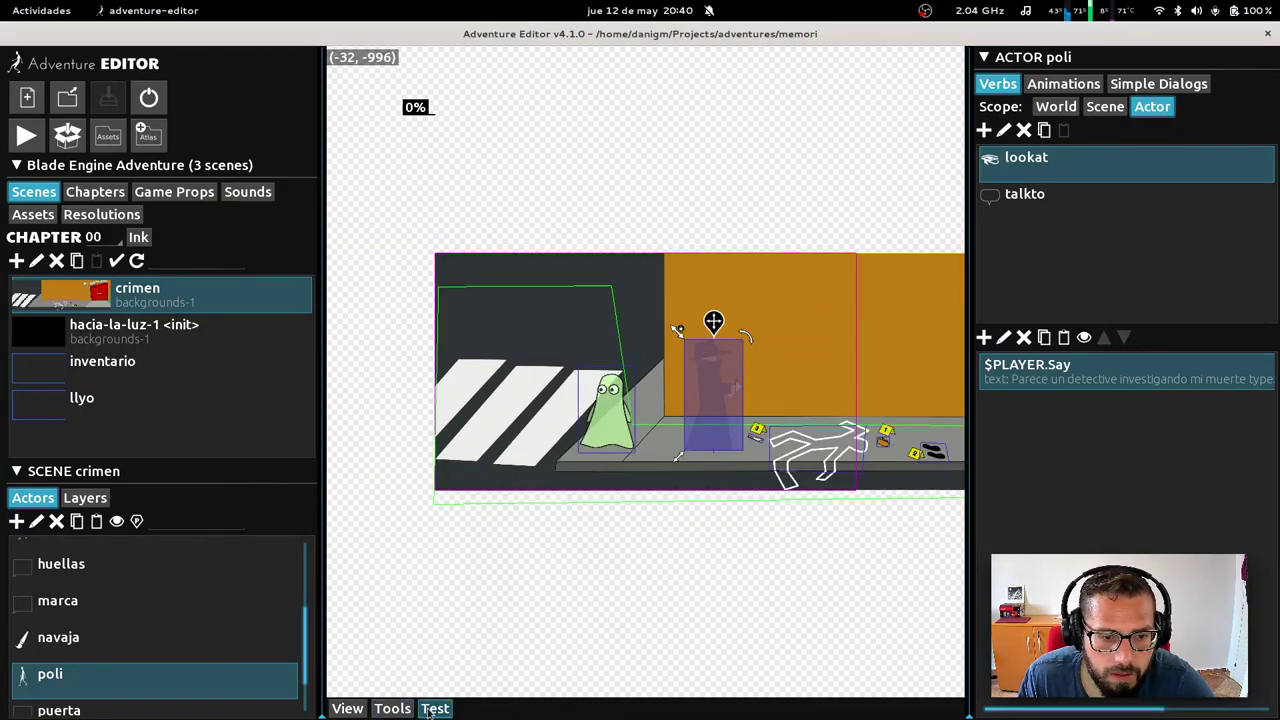
left_click(36, 521)
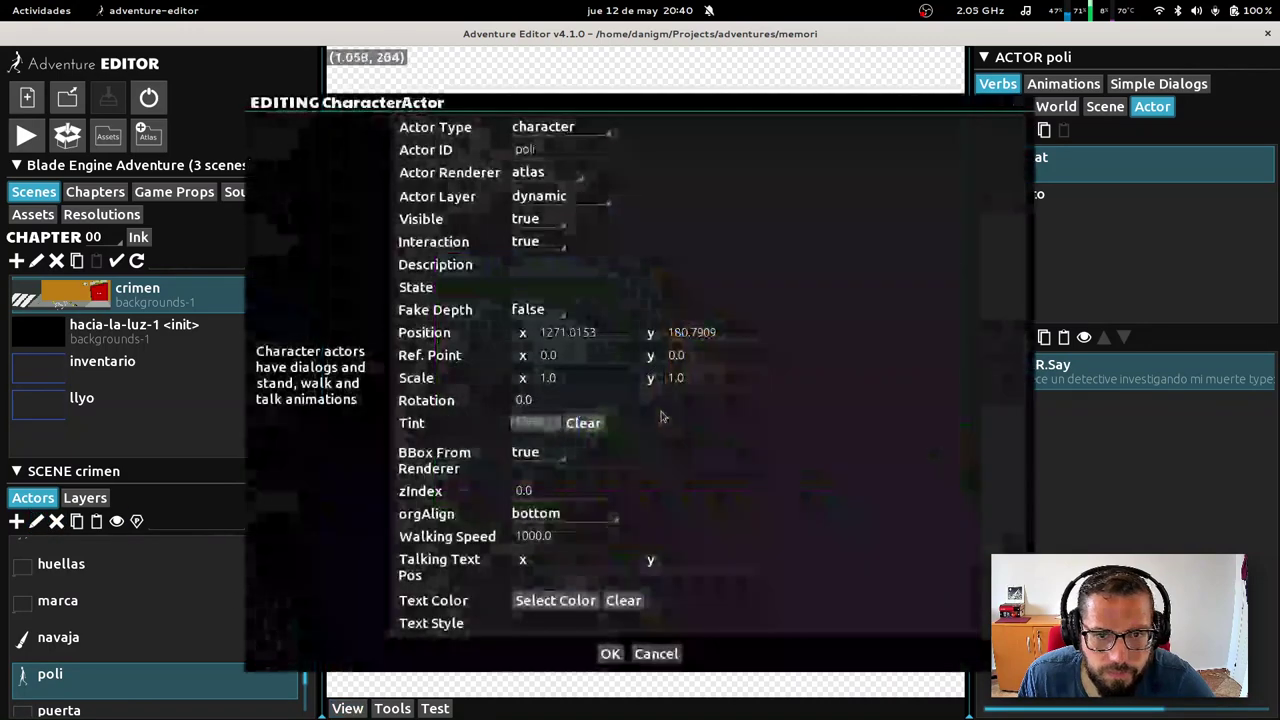
left_click(584, 423)
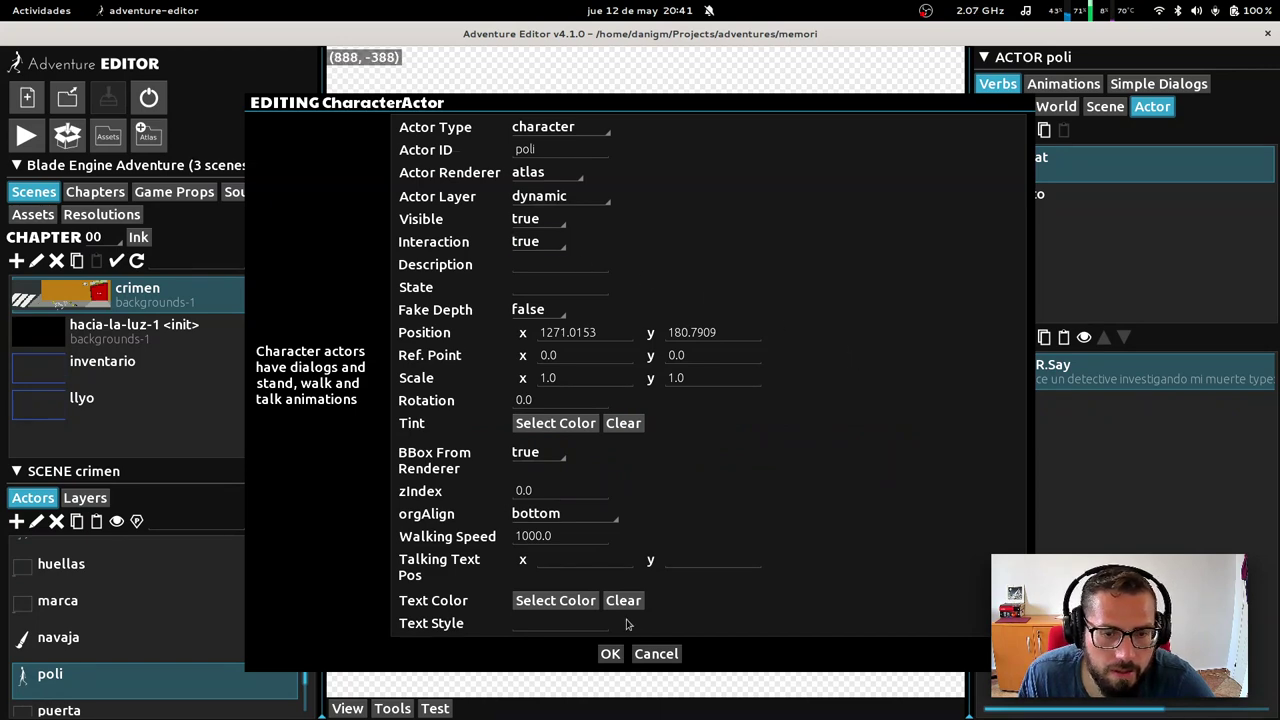
left_click(656, 653)
left_click(984, 337)
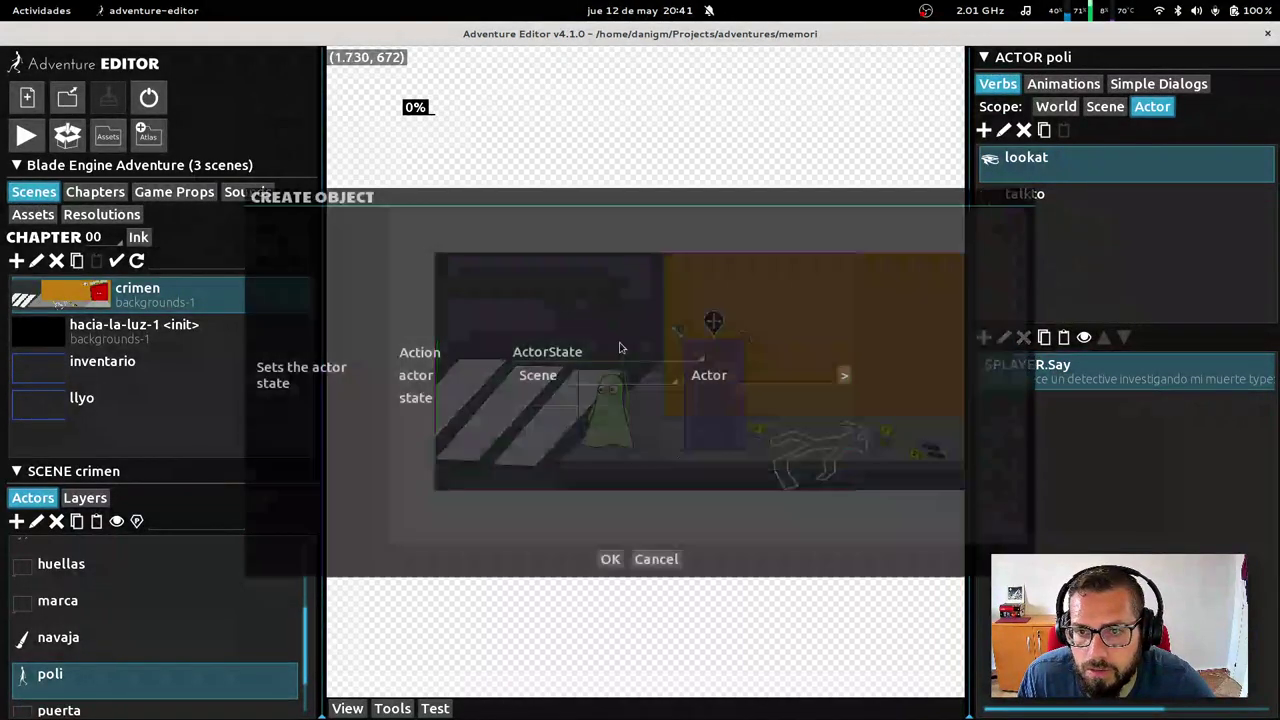
left_click(595, 352)
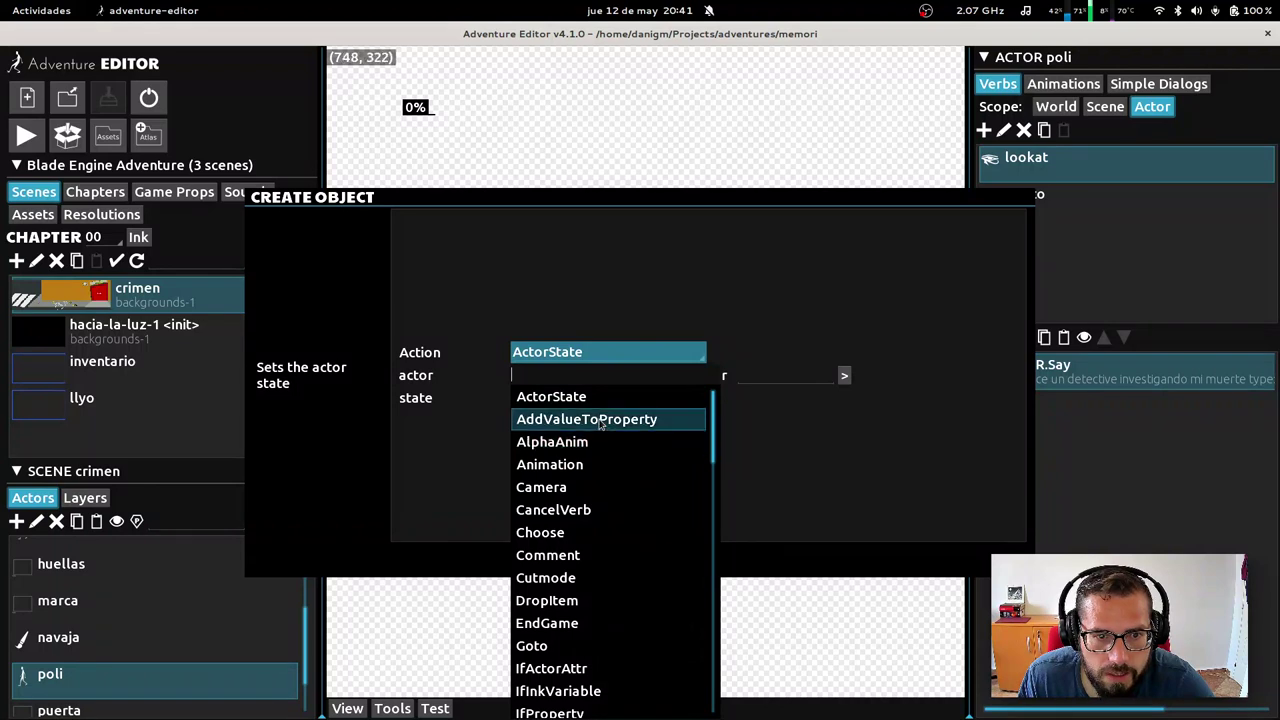
left_click(573, 442)
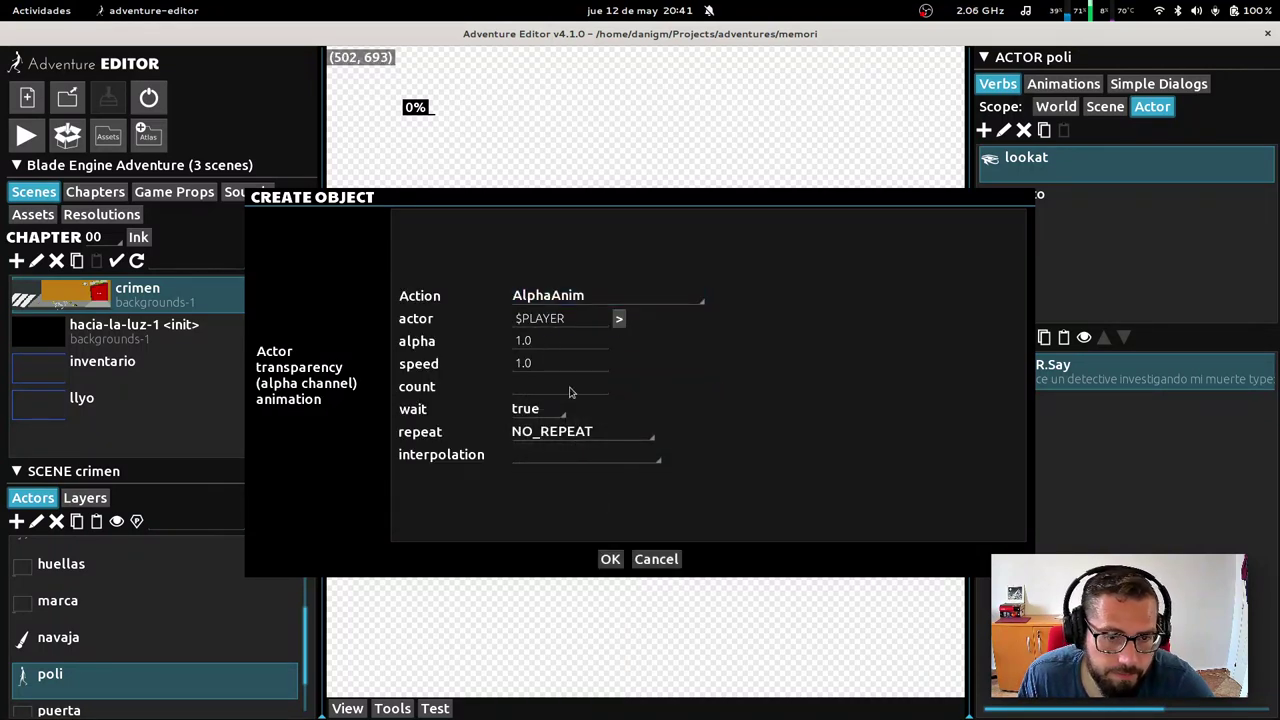
left_click(670, 561)
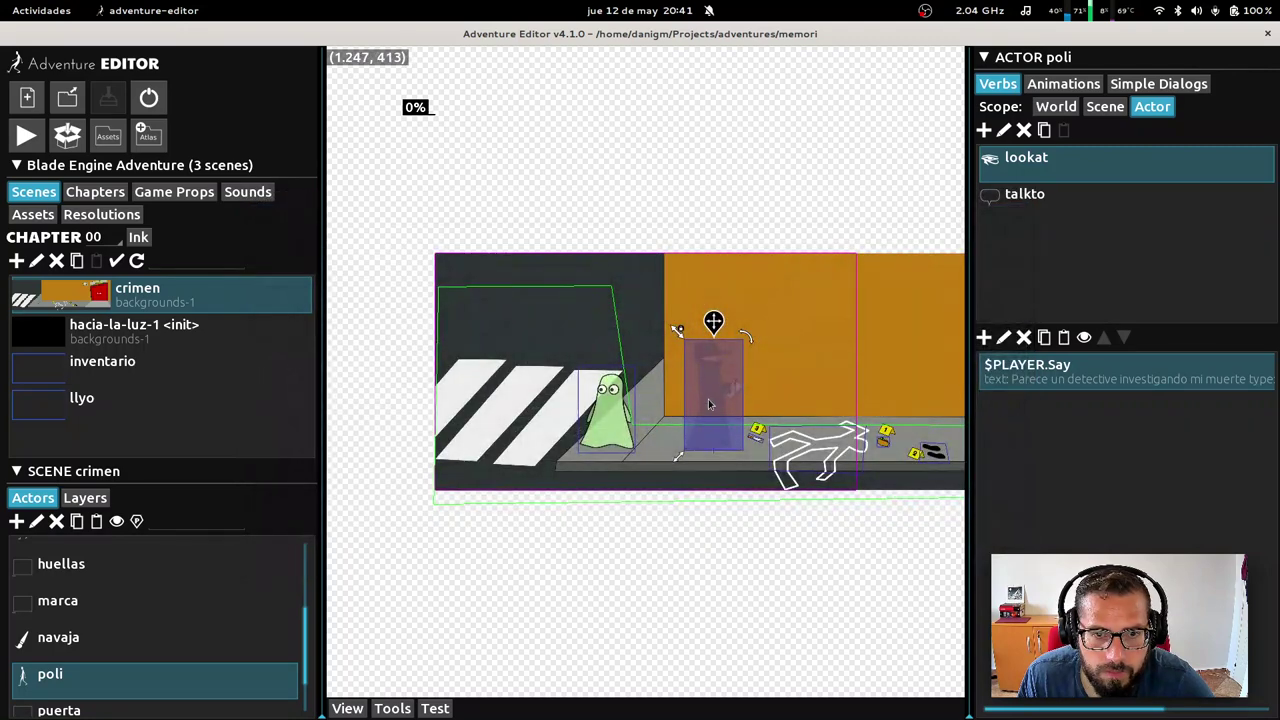
left_click(36, 521)
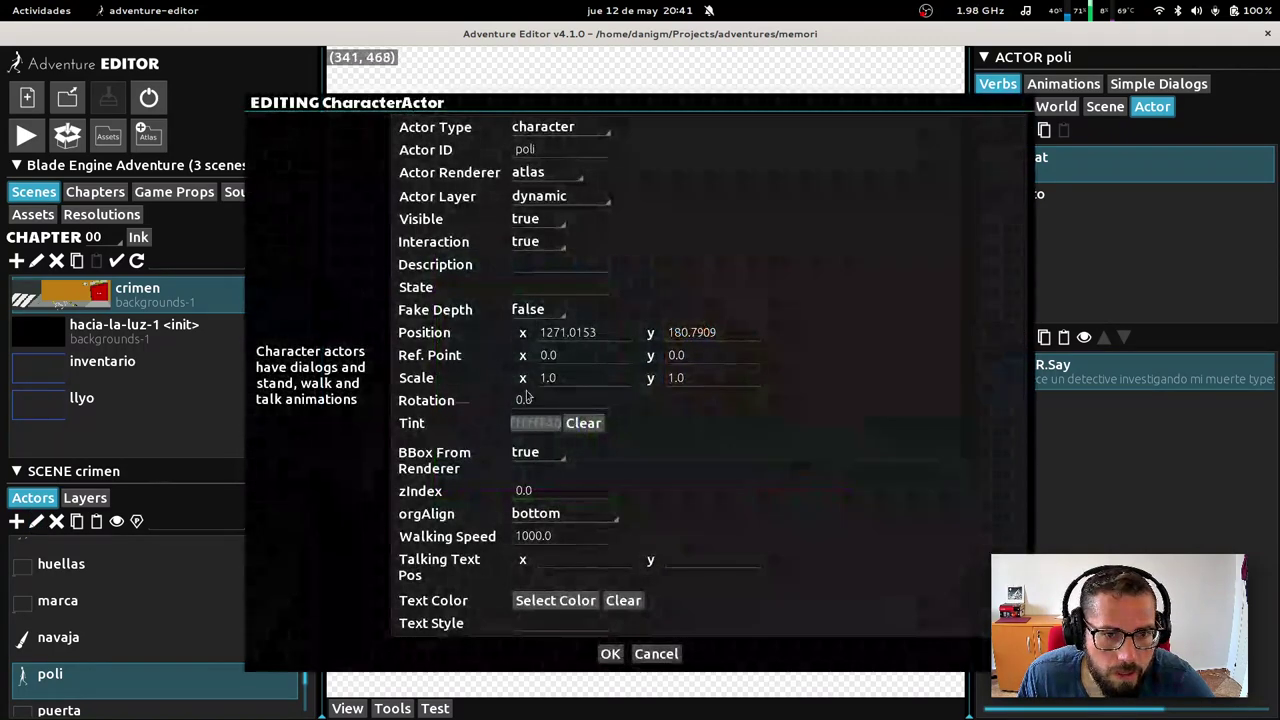
left_click(667, 657)
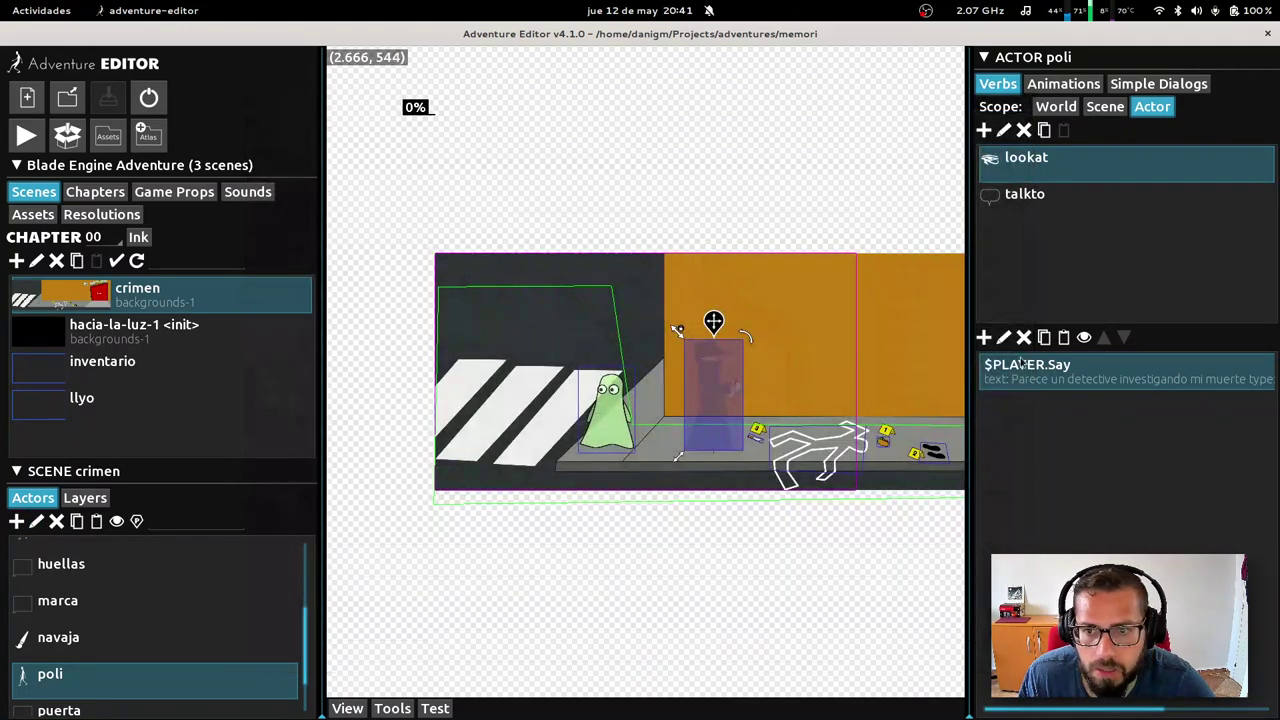
Add an AlphaAnim action for poli to the scene's init verb, with alpha 1.0 and speed 3
left_click(1105, 106)
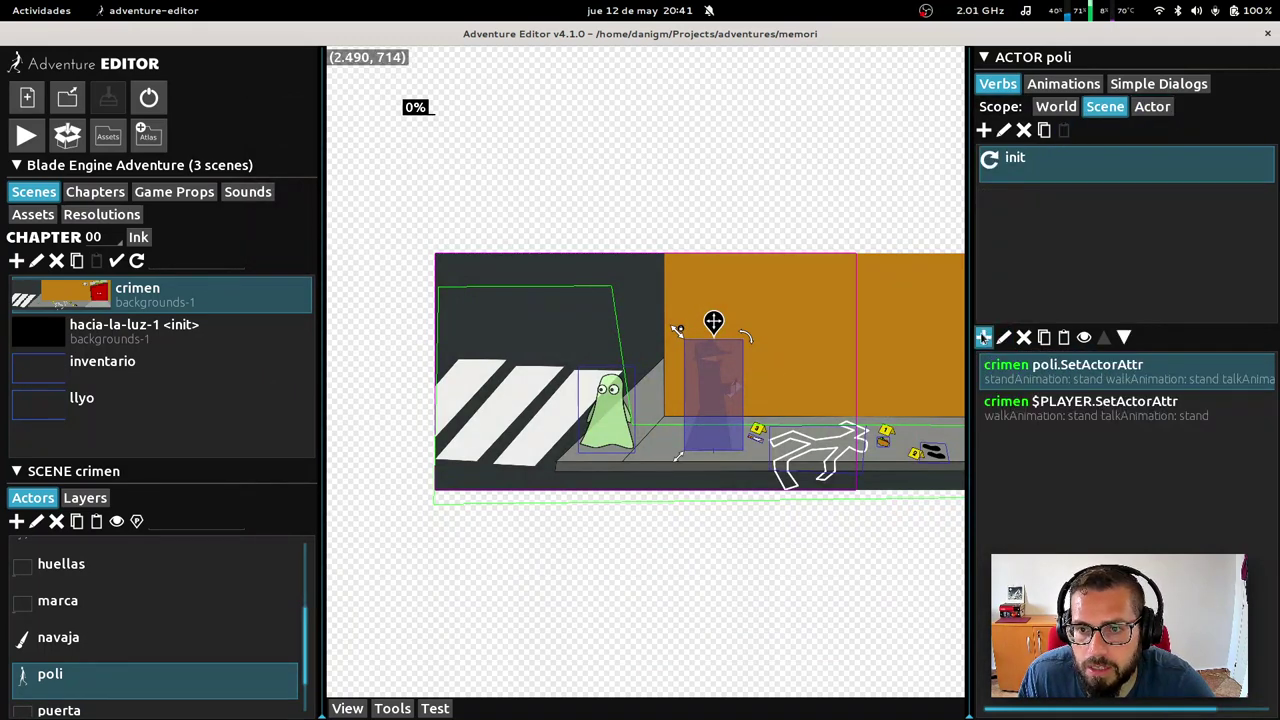
left_click(984, 337)
left_click(600, 352)
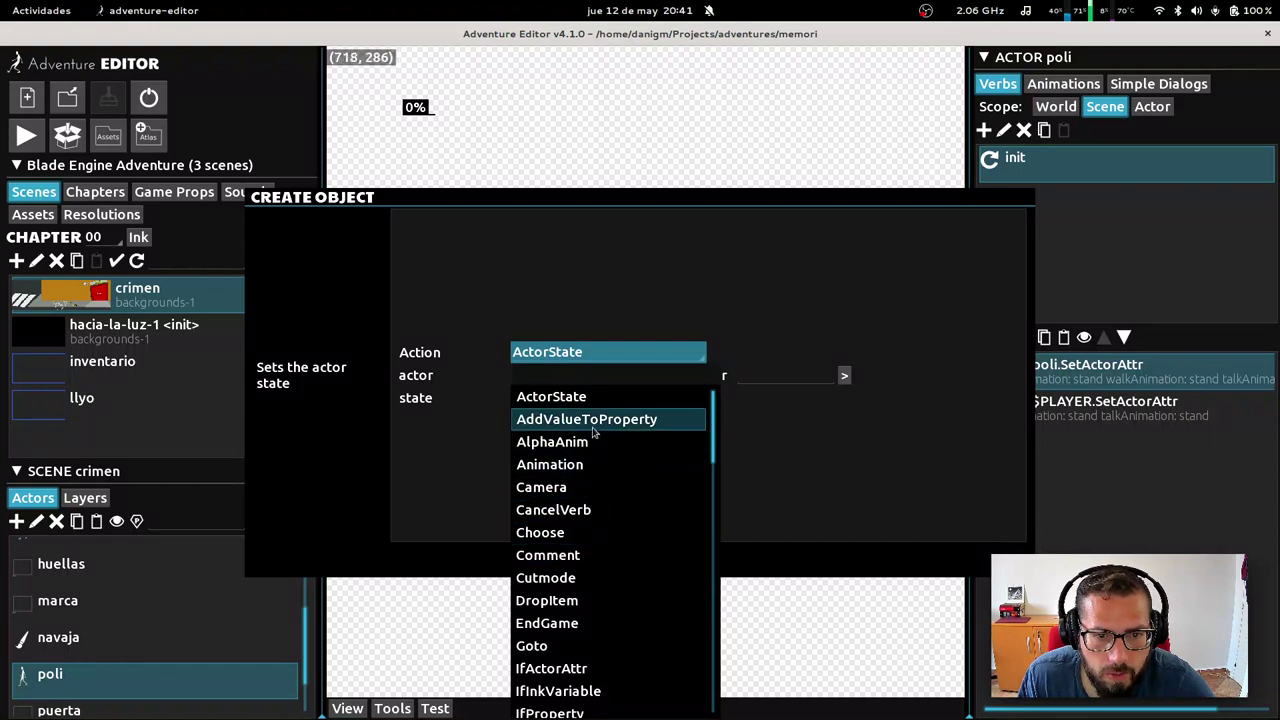
left_click(560, 442)
left_click(560, 320)
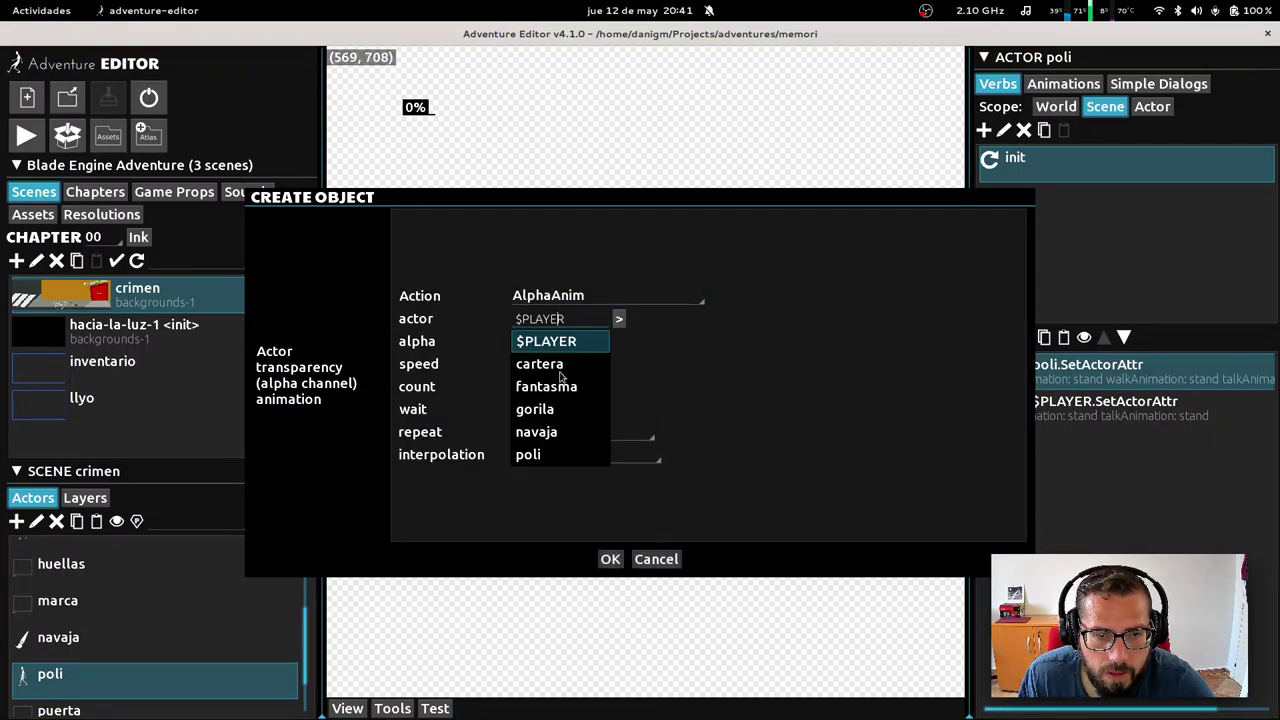
left_click(540, 454)
left_click(545, 347)
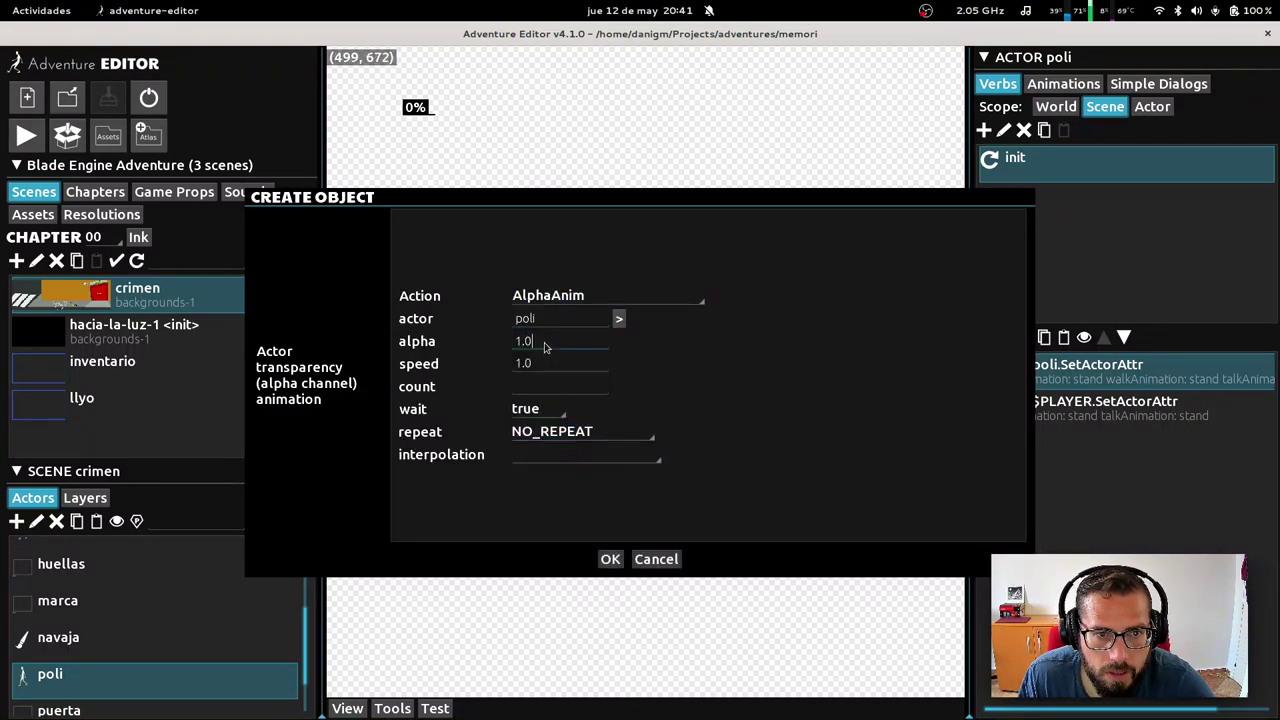
double_click(545, 347)
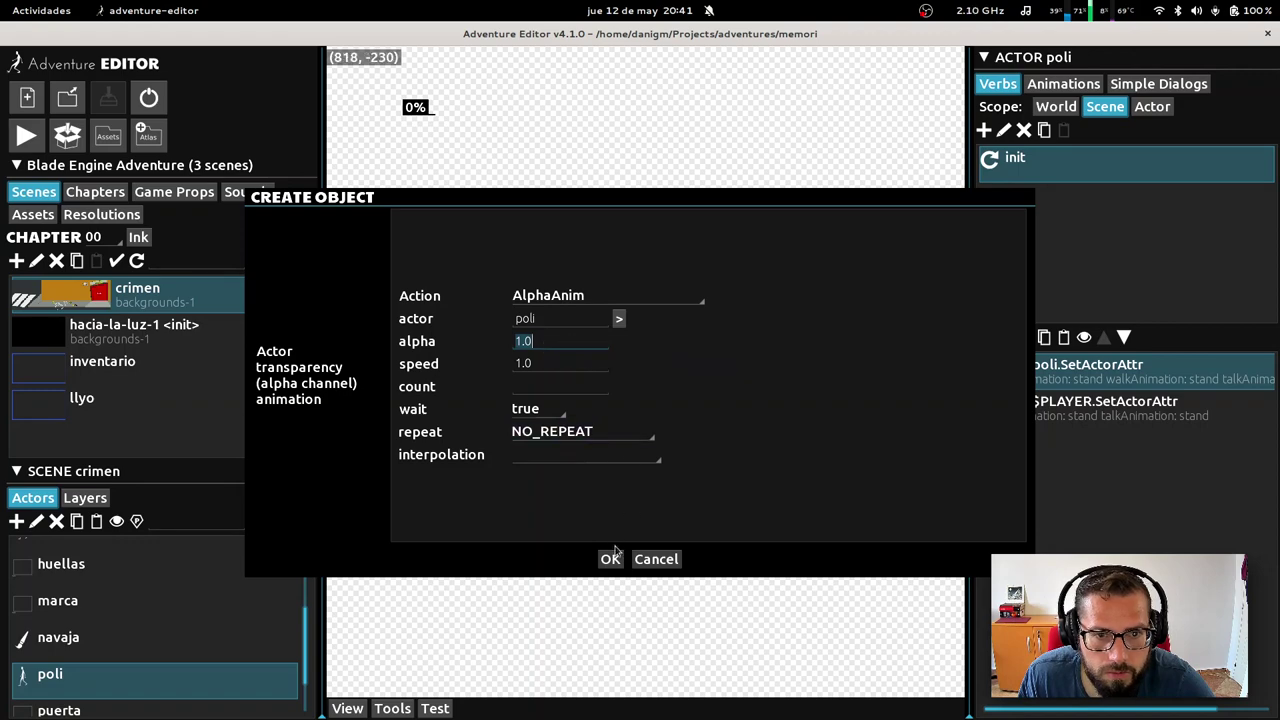
left_click(536, 364)
double_click(536, 364)
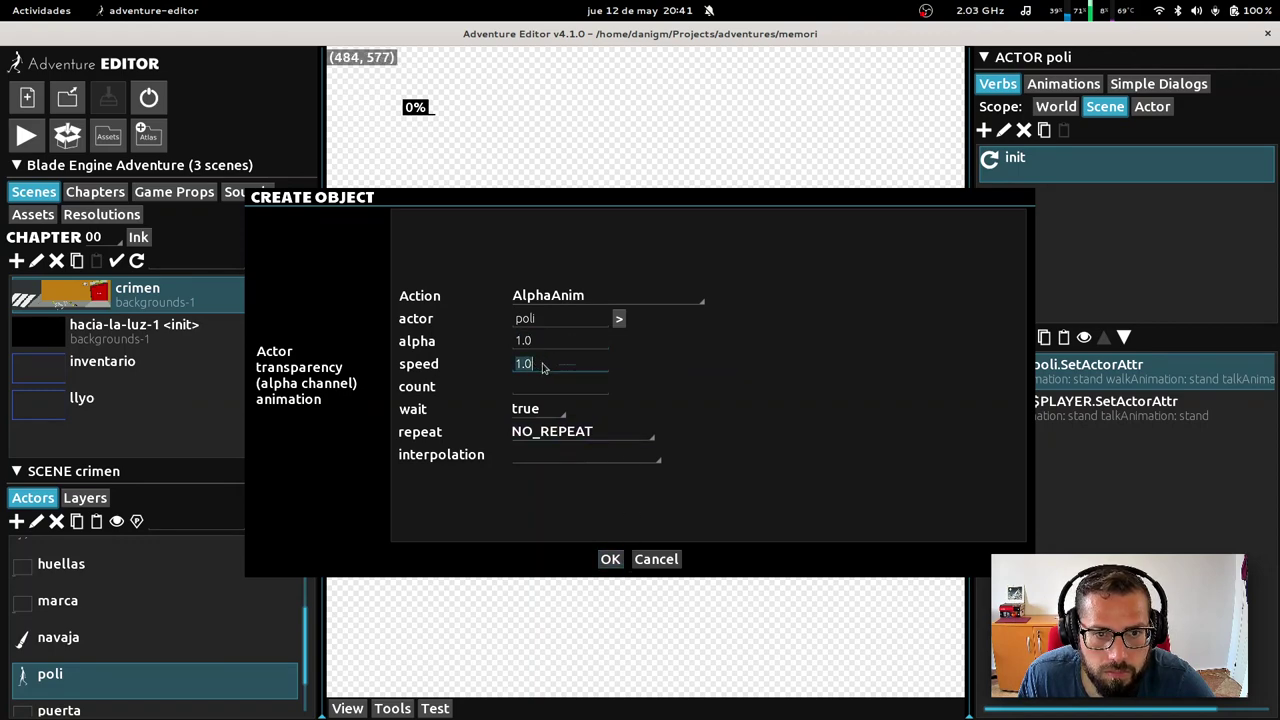
type("3")
left_click(610, 559)
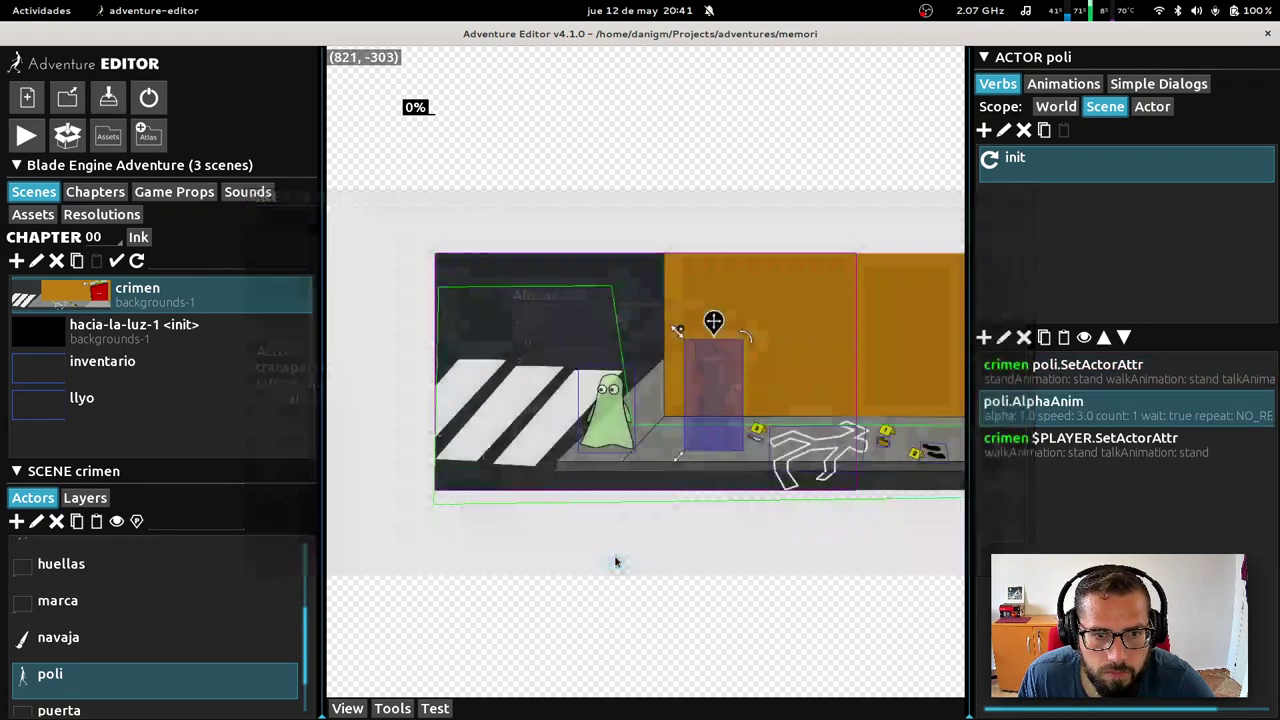
Test the crimen scene to check poli's alpha animation, and close the game window
left_click(435, 708)
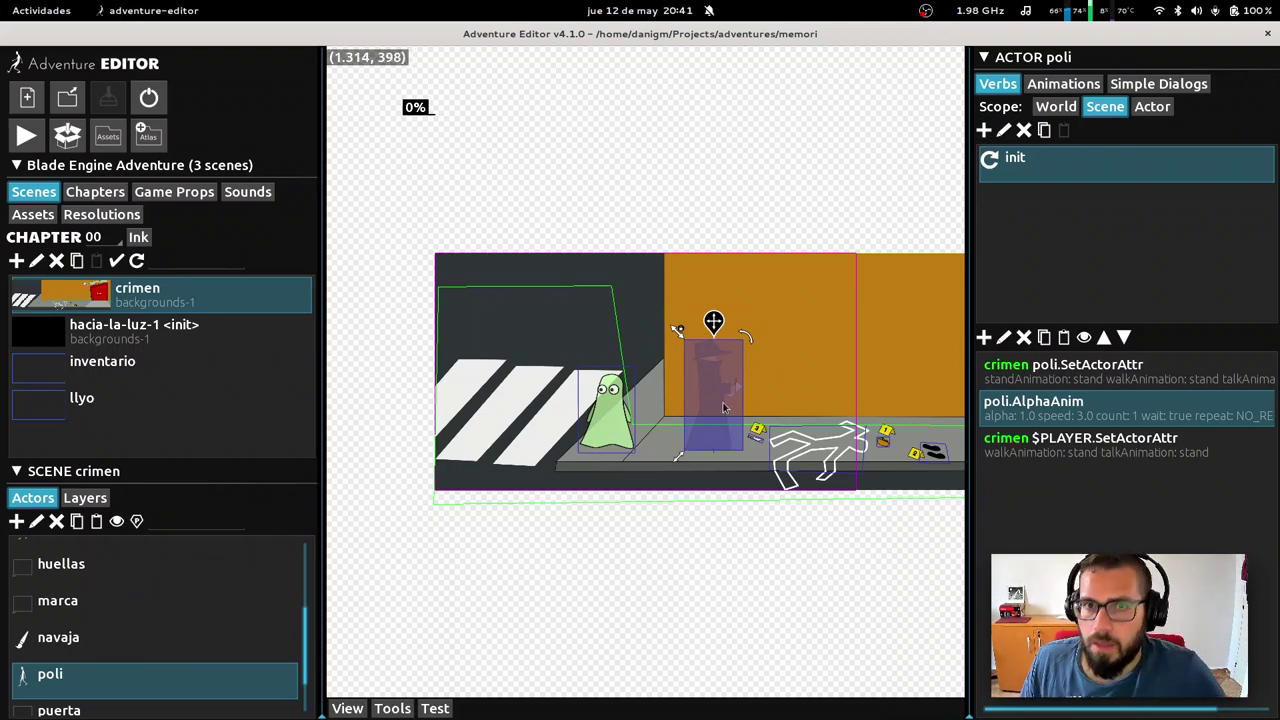
key("F5")
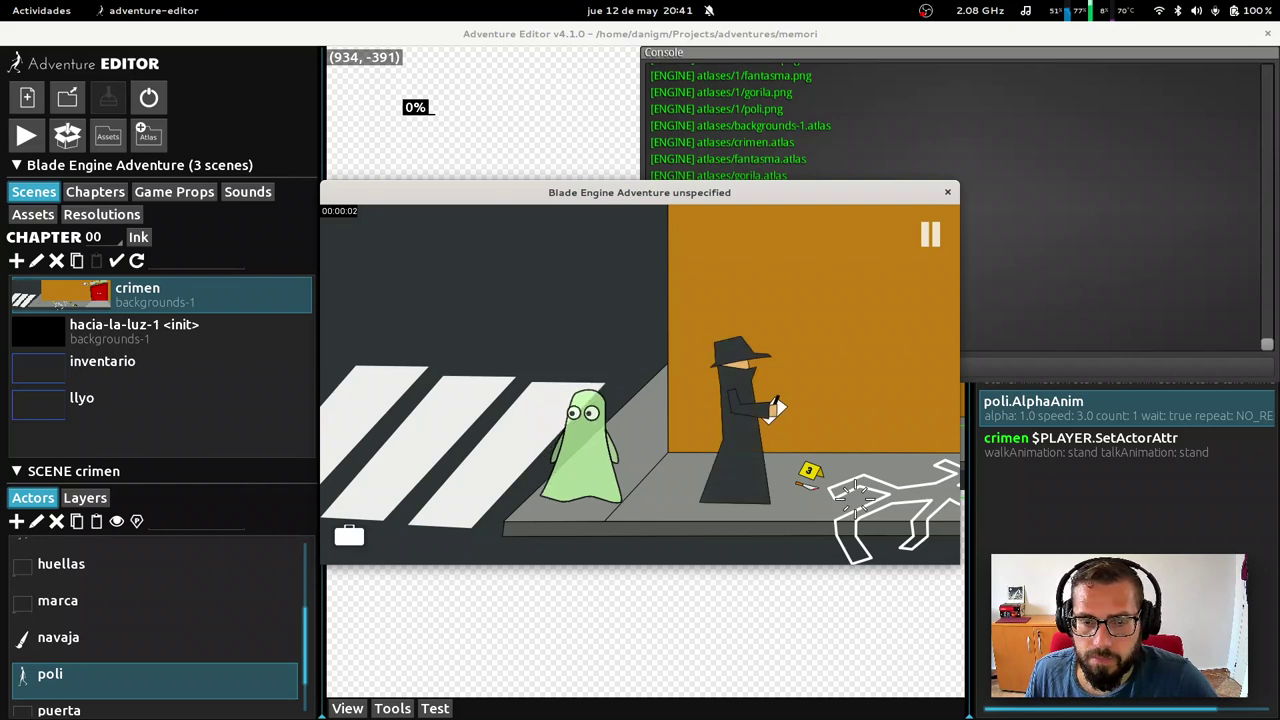
left_click(948, 193)
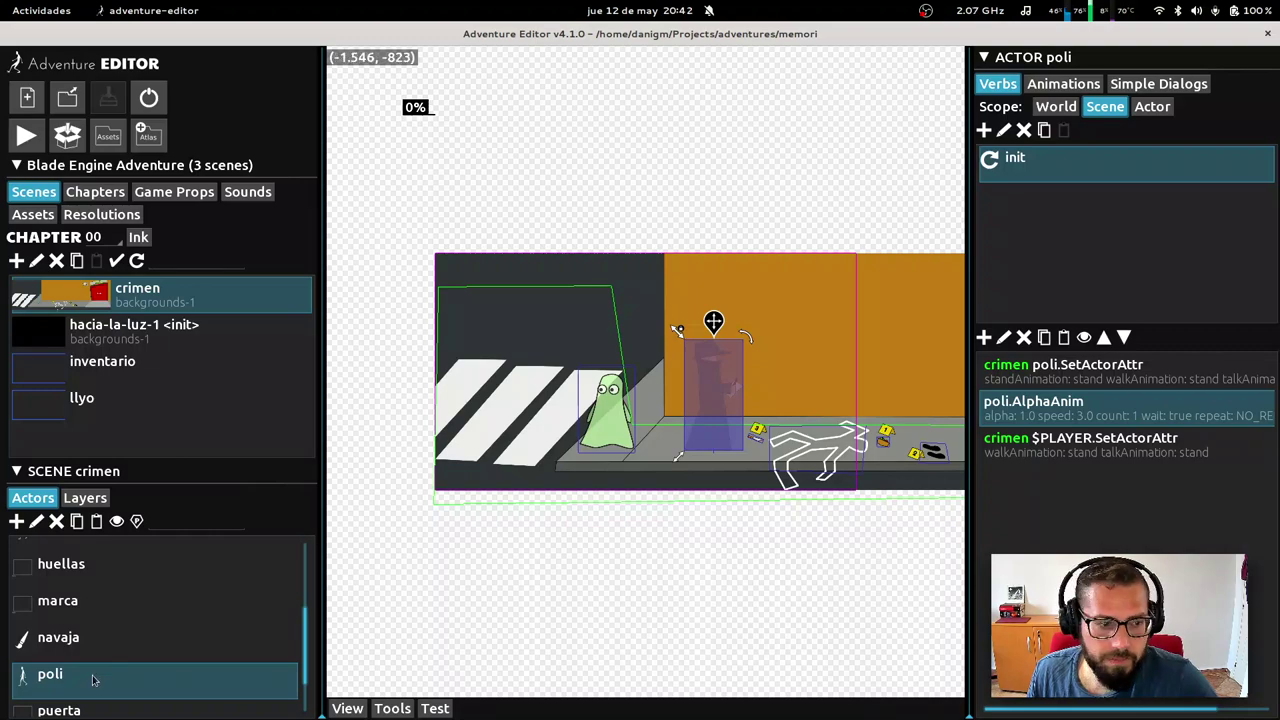
Clear the poli actor's tint and delete the AlphaAnim action from the scene's init verb
left_click(36, 521)
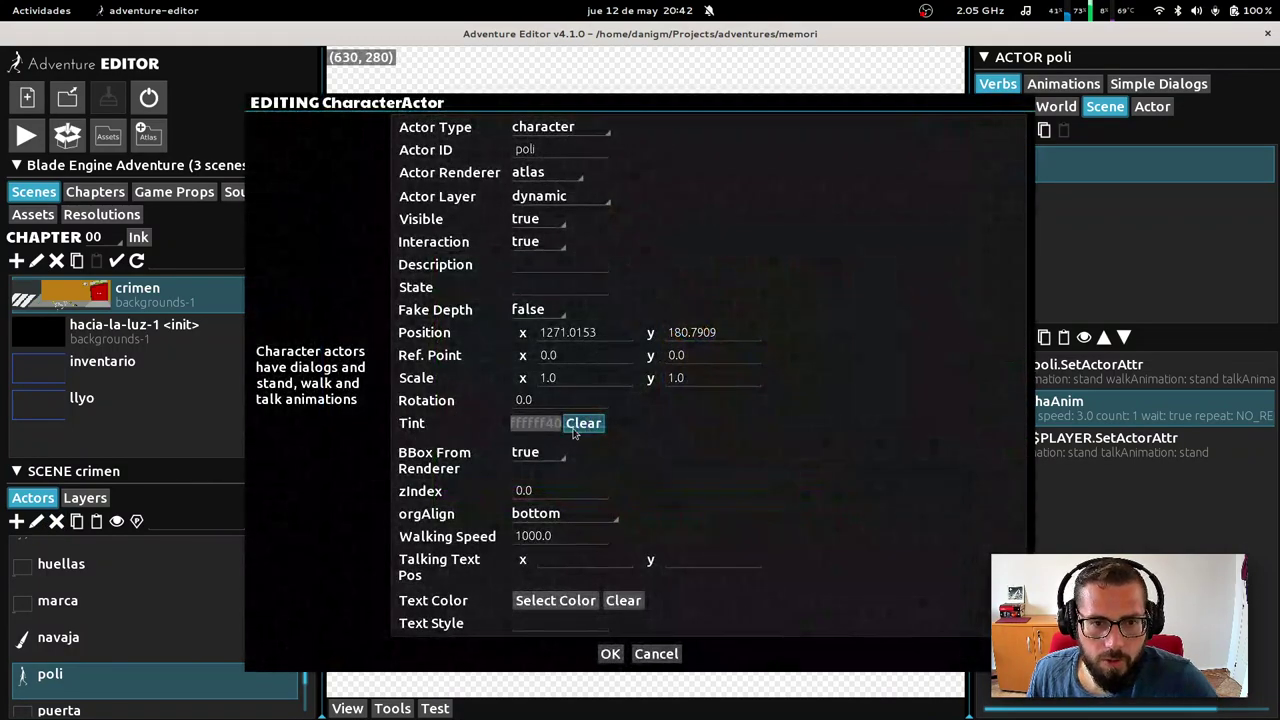
left_click(610, 654)
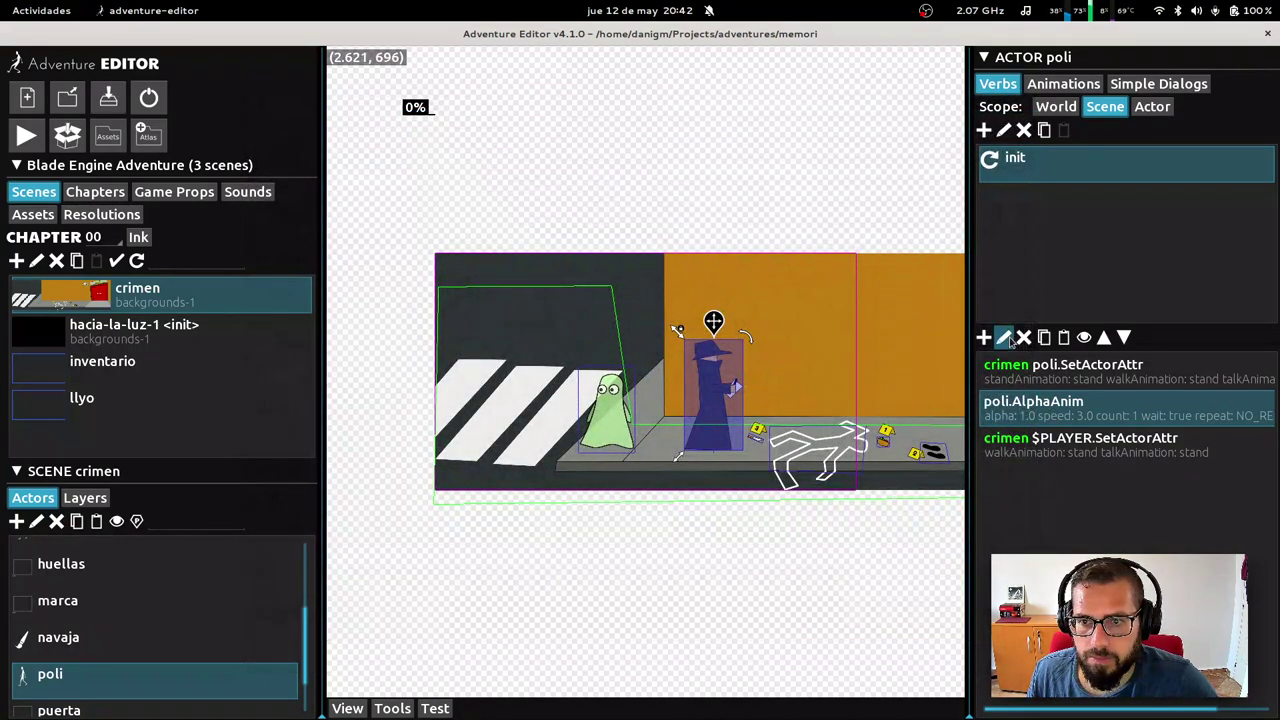
left_click(1022, 338)
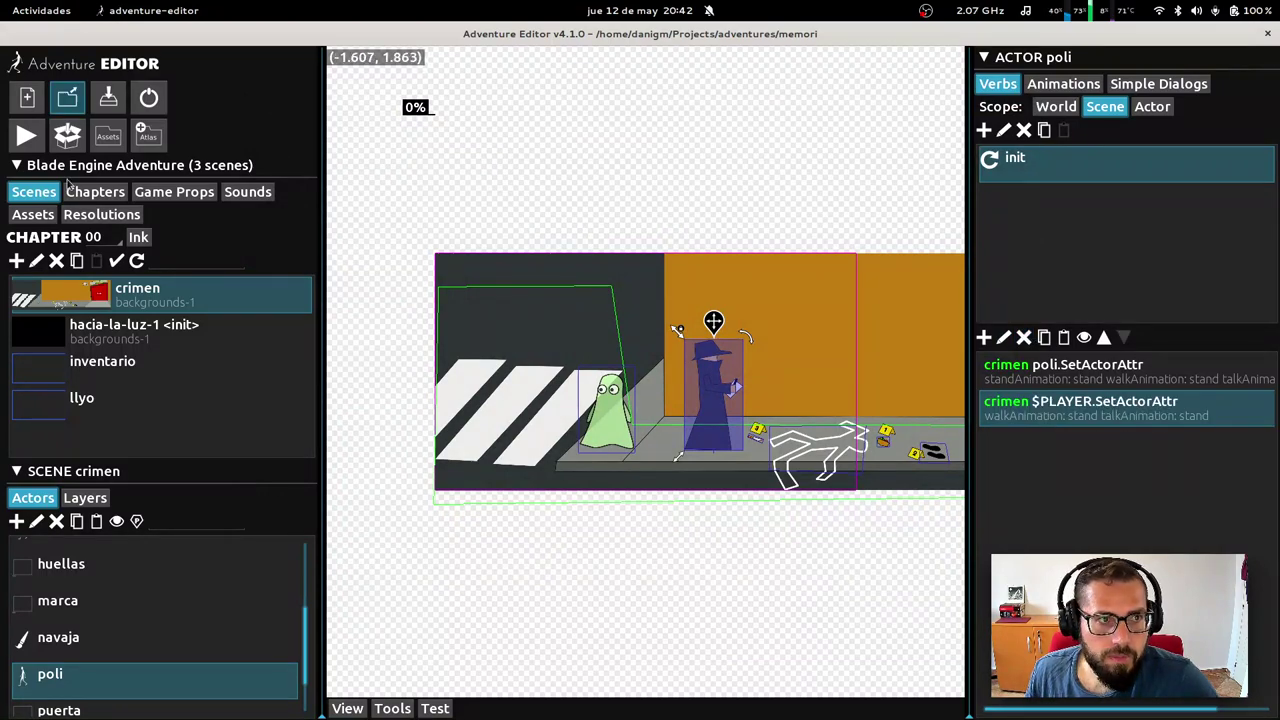
left_click(36, 521)
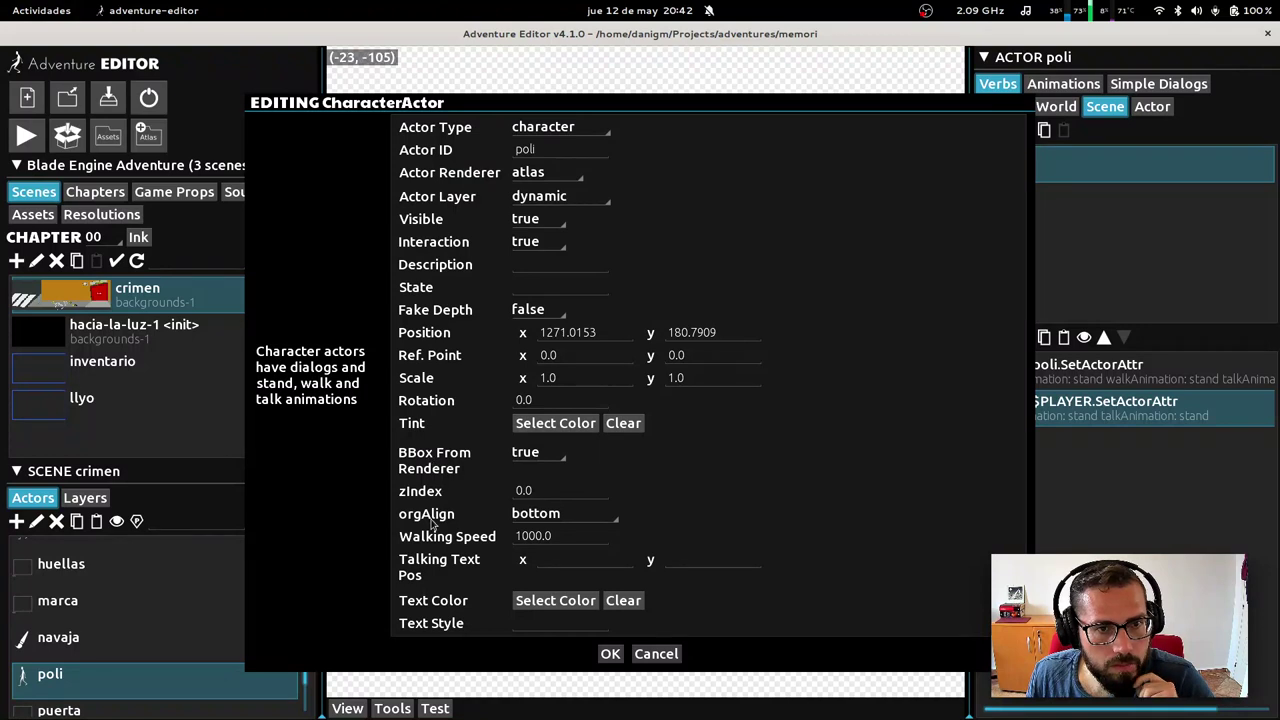
left_click(555, 425)
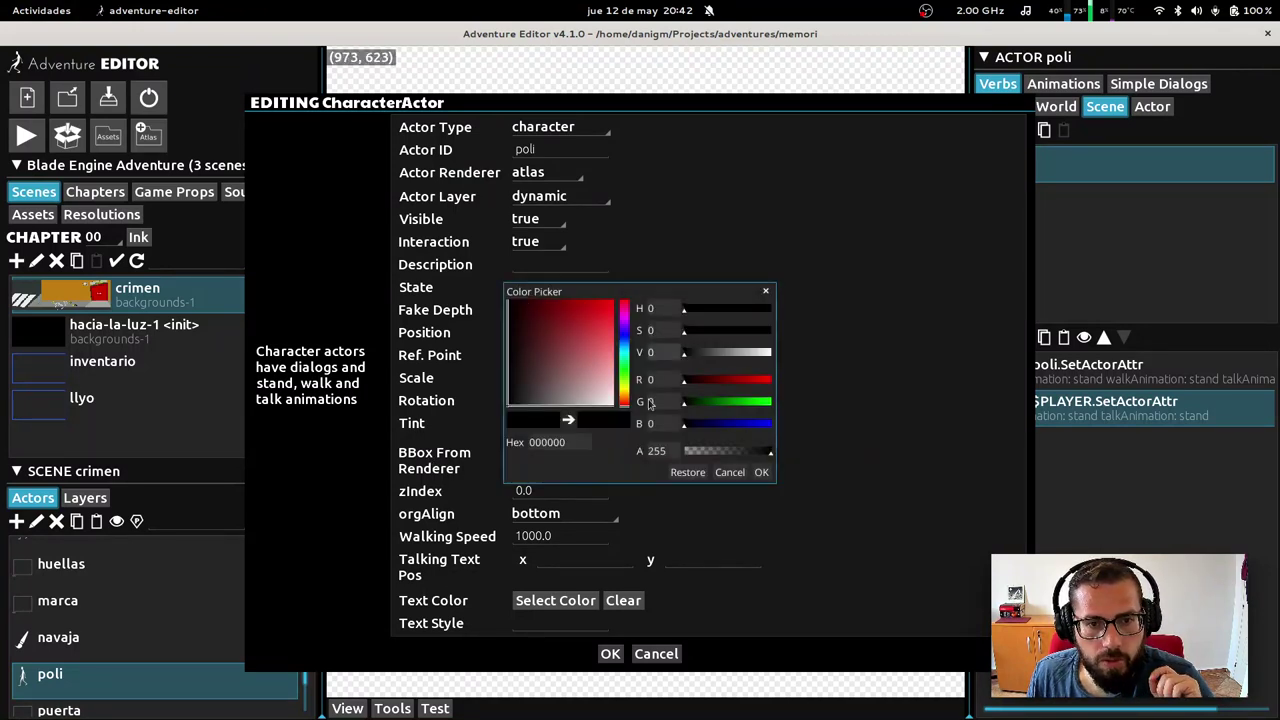
left_click(766, 293)
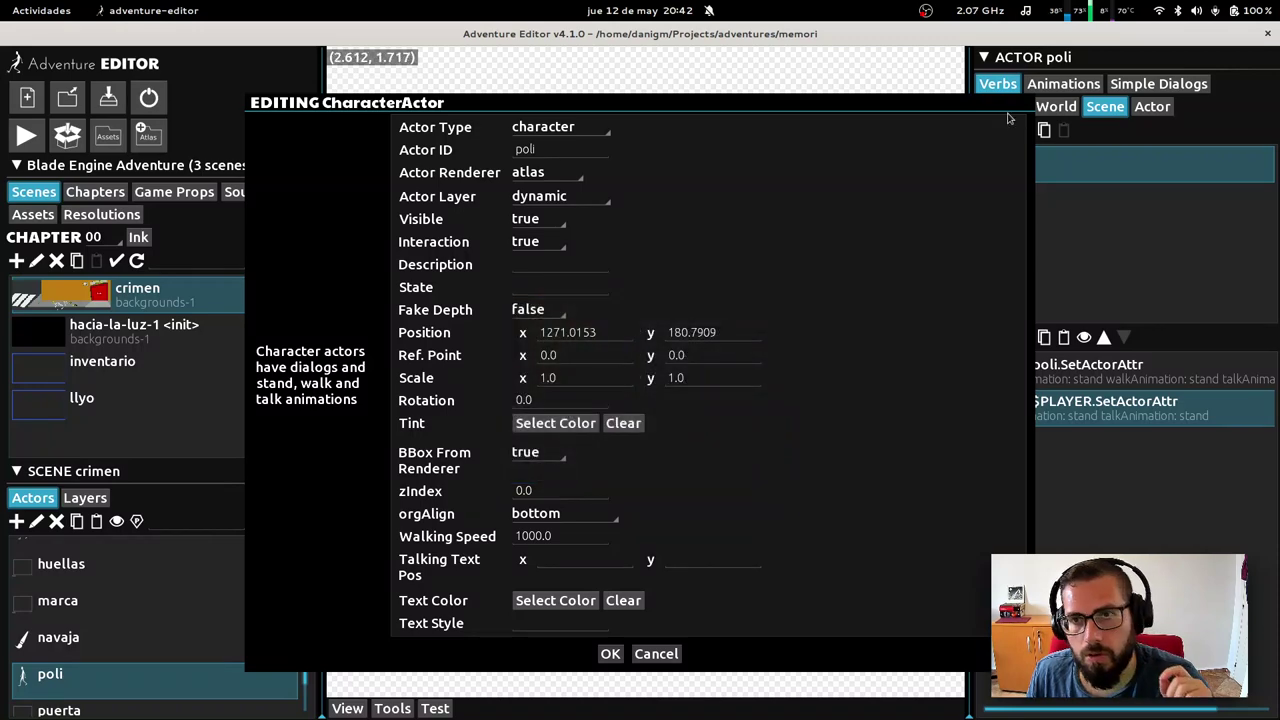
left_click(656, 654)
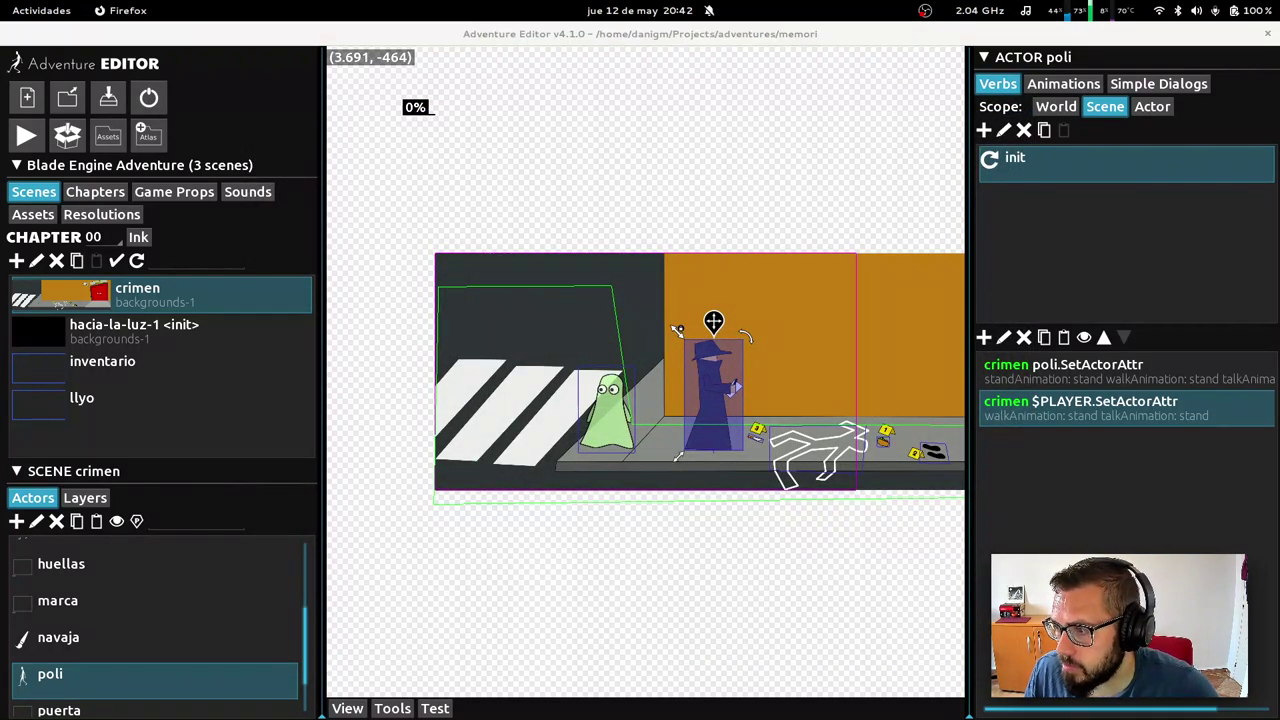
key("super")
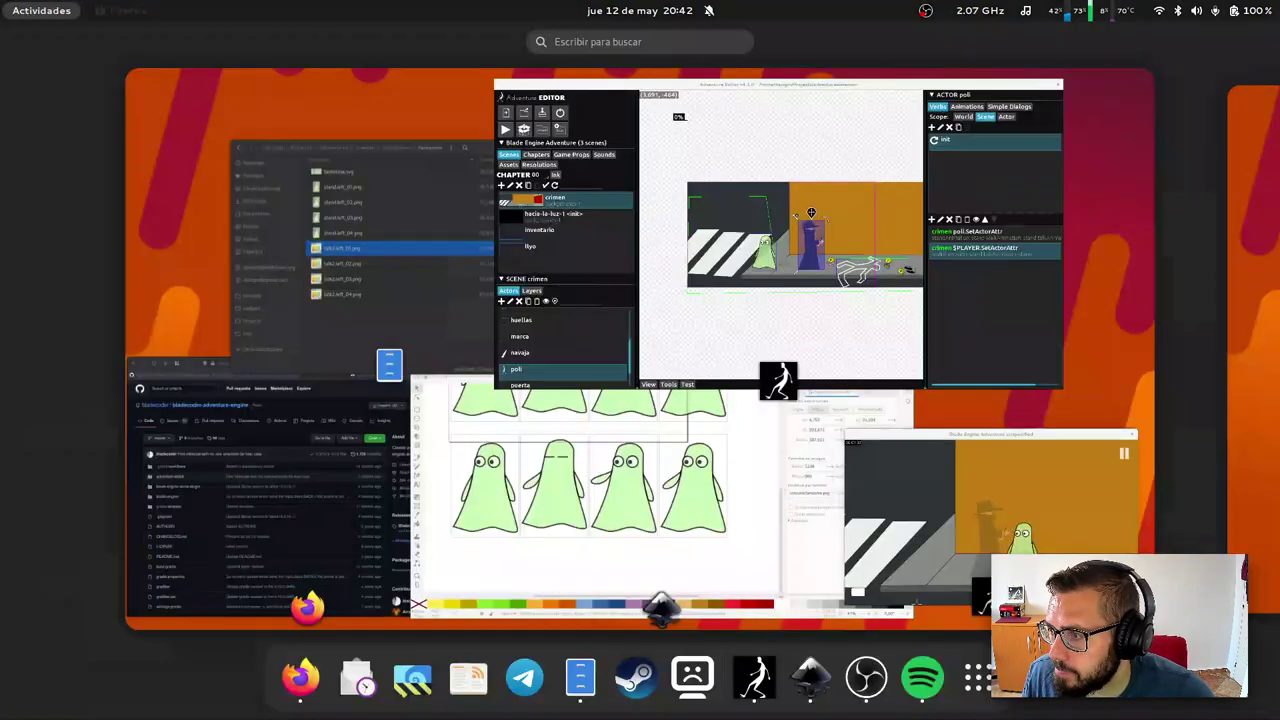
key("super")
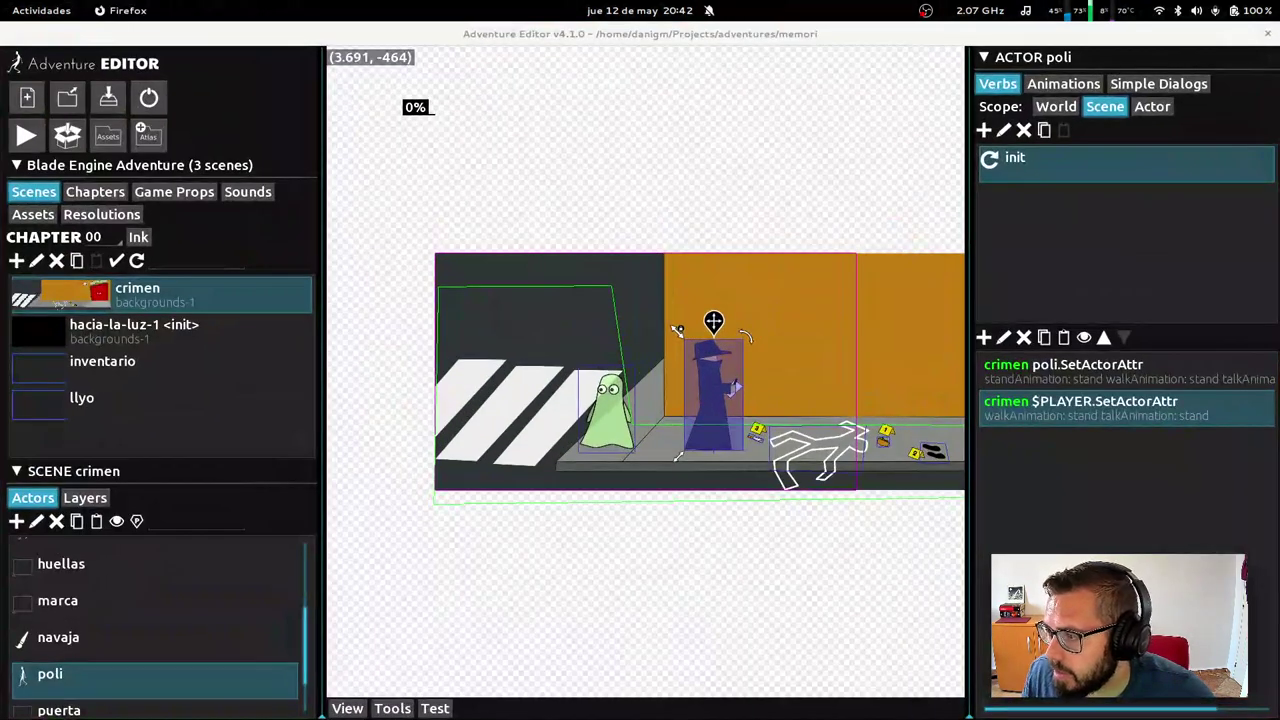
key("super")
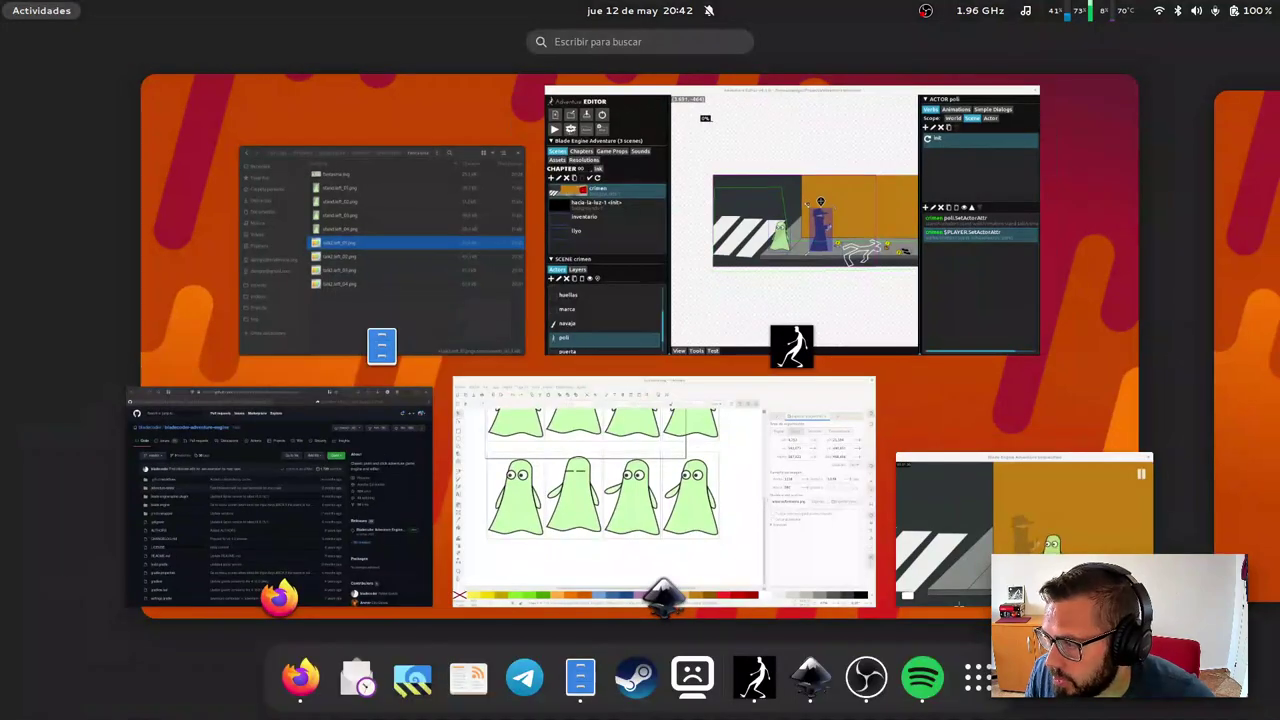
key("super")
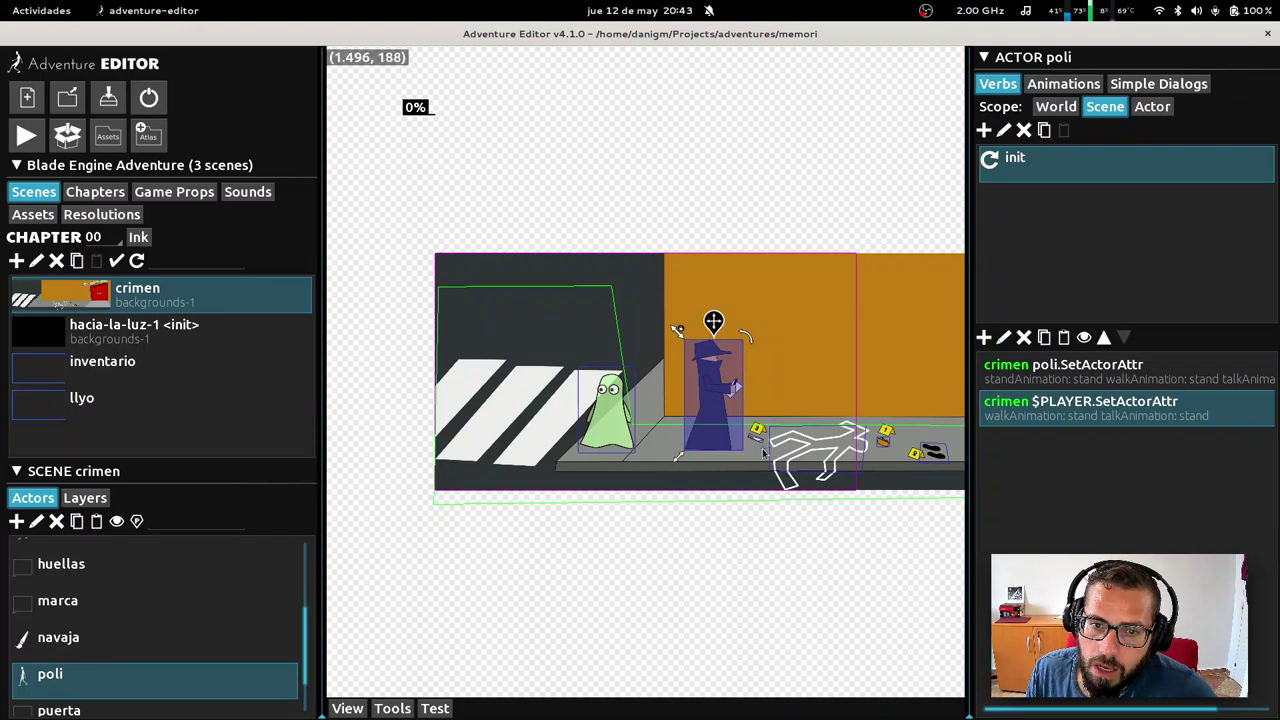
Clear the x and y position of the $PLAYER Goto action in poli's talkto verb, and test the crimen scene
left_click(607, 405)
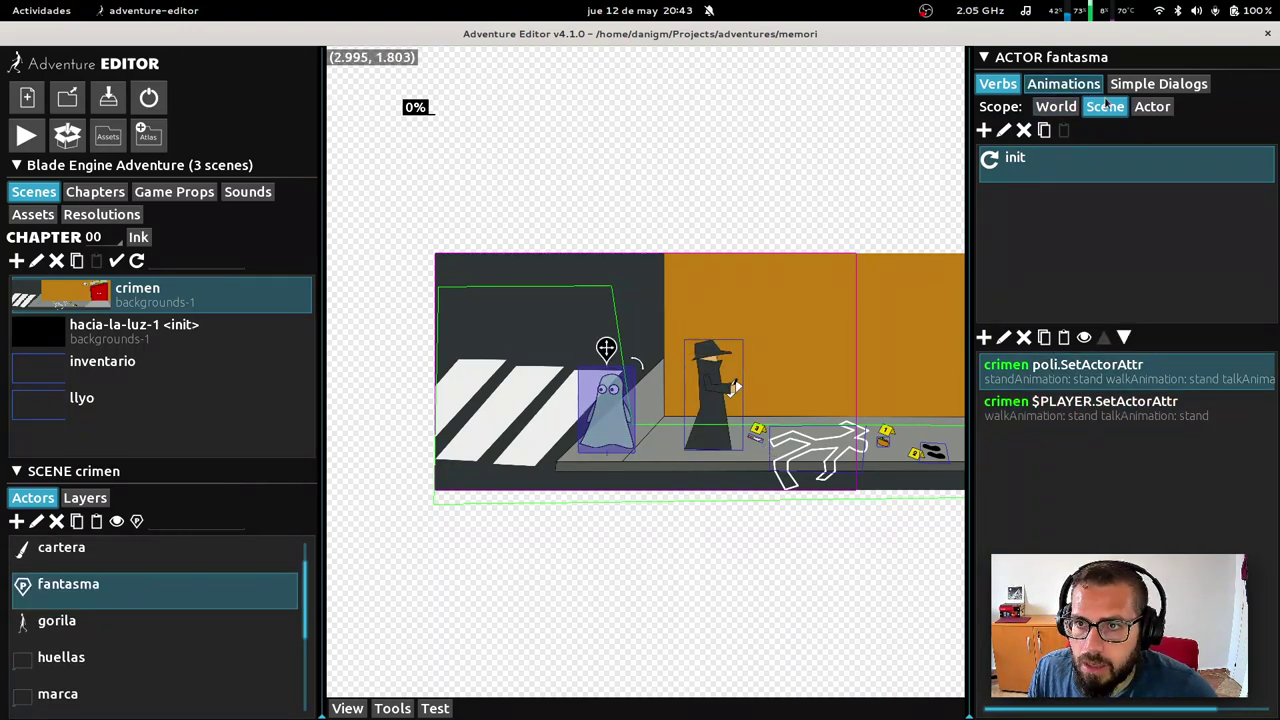
left_click(1152, 108)
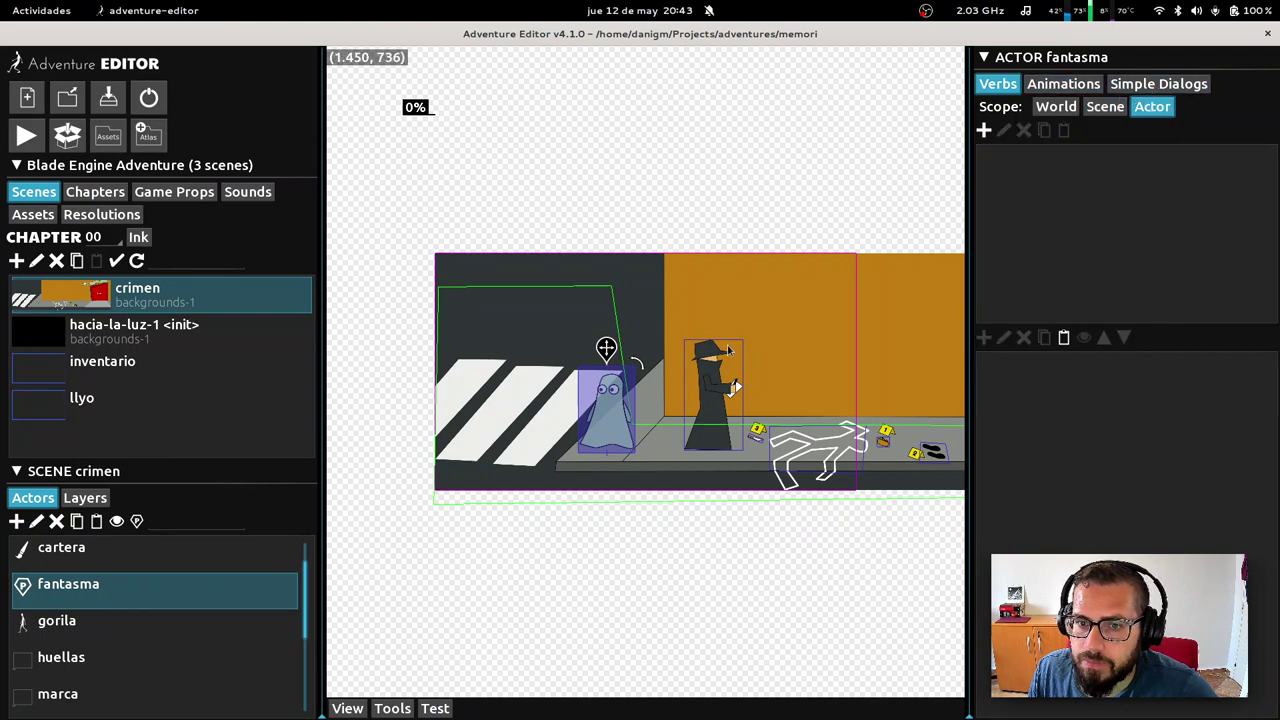
left_click(712, 375)
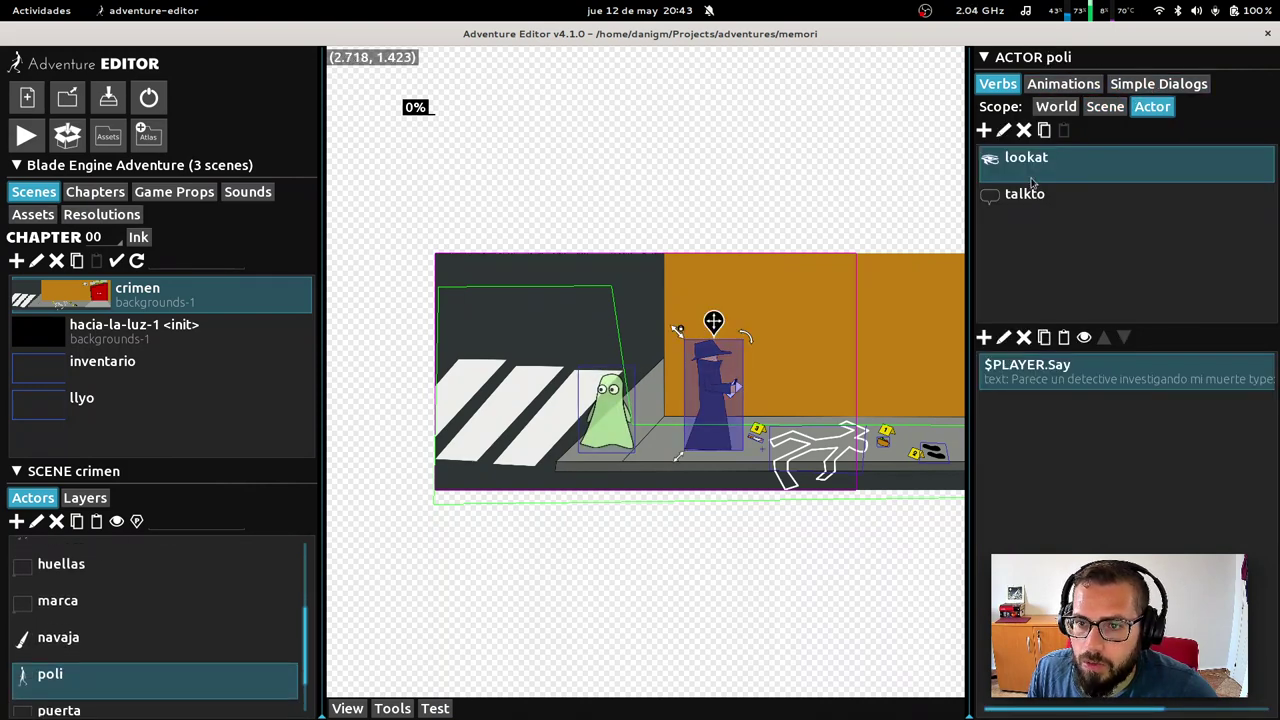
left_click(1024, 208)
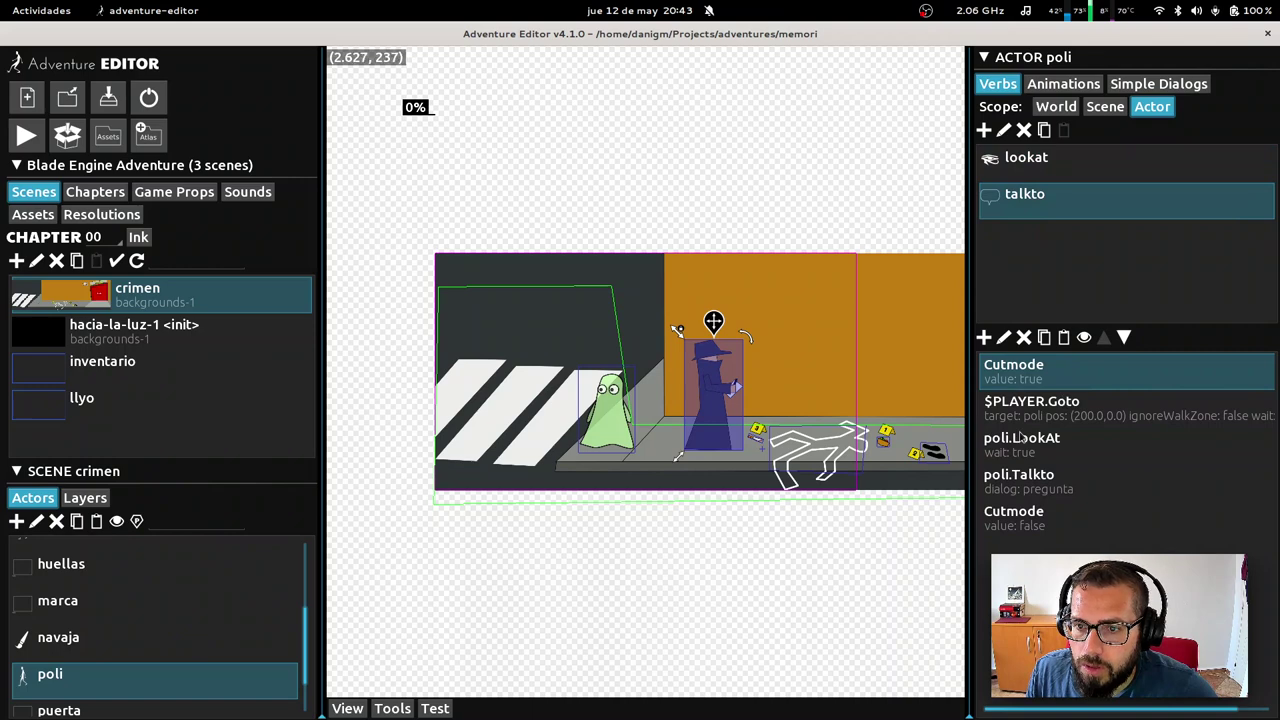
left_click(1043, 410)
left_click(1004, 337)
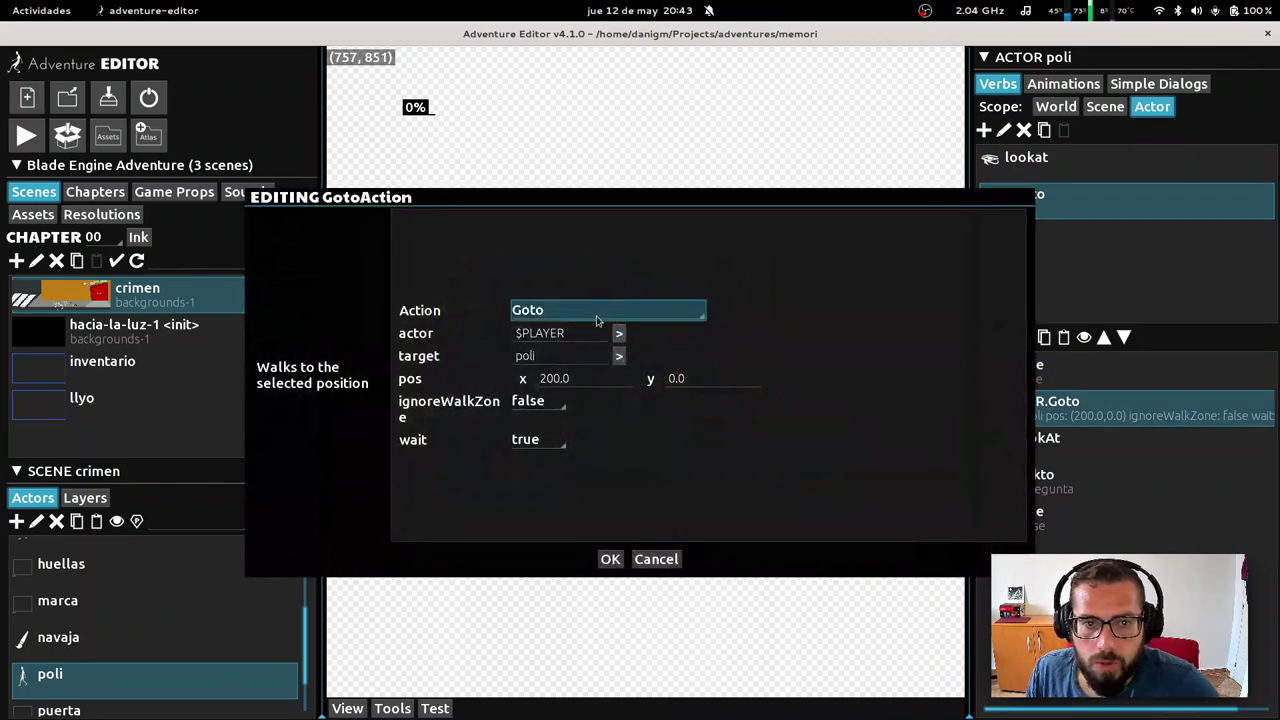
triple_click(591, 380)
key("BackSpace")
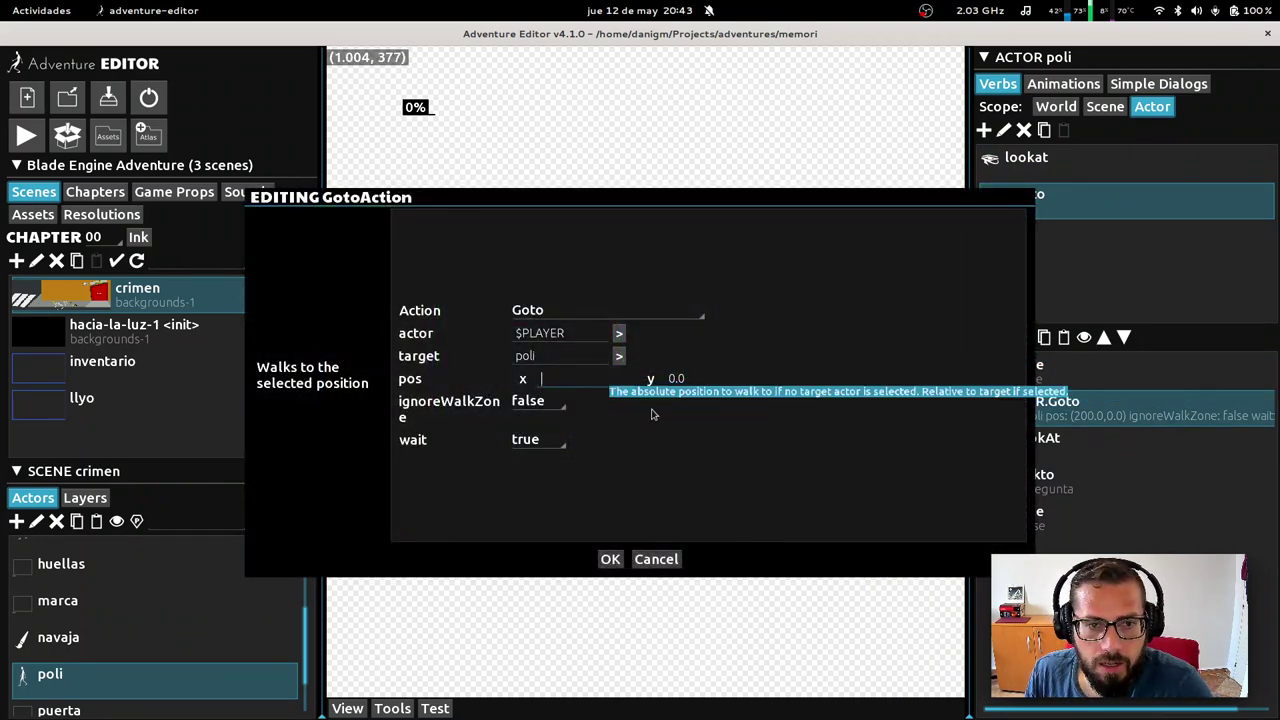
left_click(715, 381)
key("BackSpace")
key("BackSpace")
key("BackSpace")
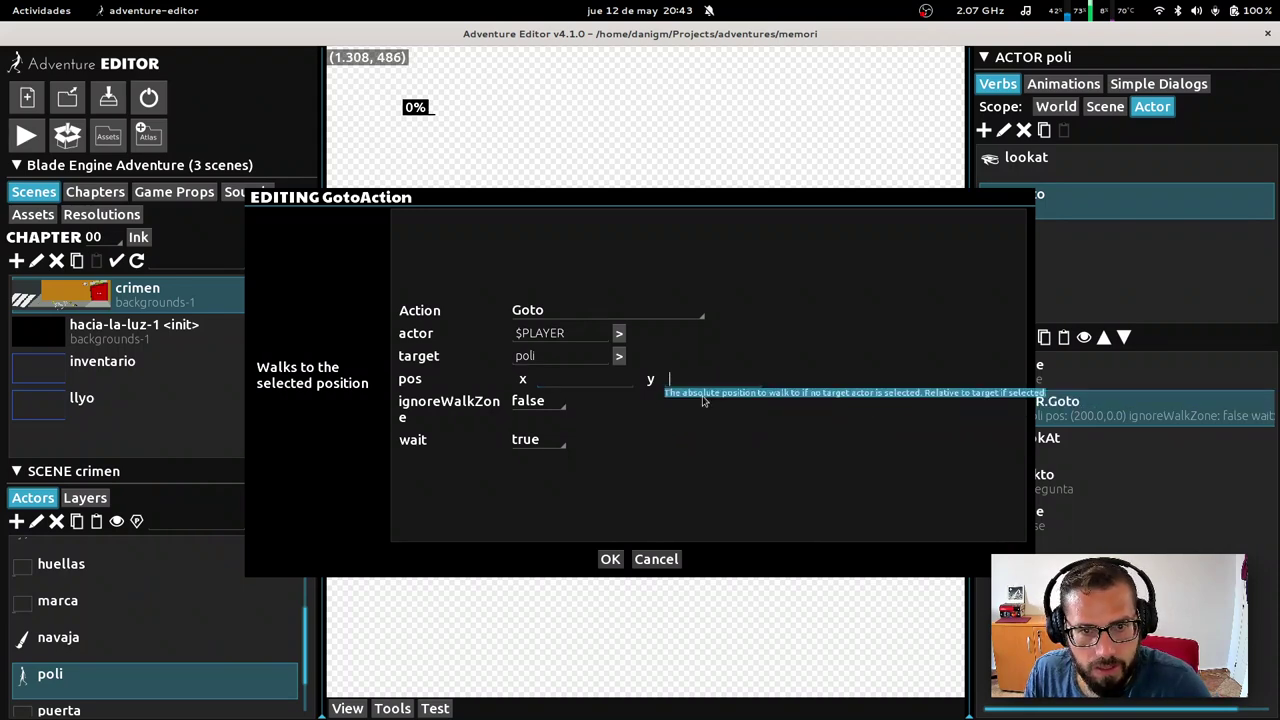
left_click(610, 560)
left_click(434, 708)
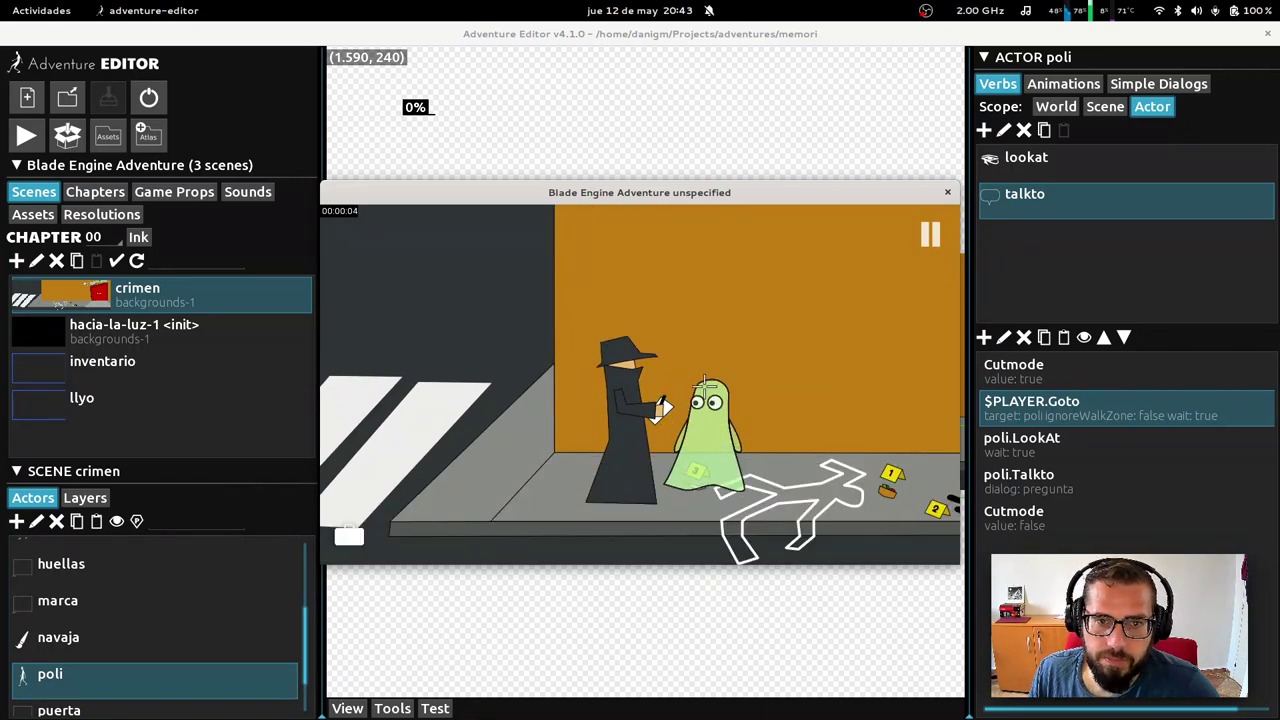
left_click(947, 192)
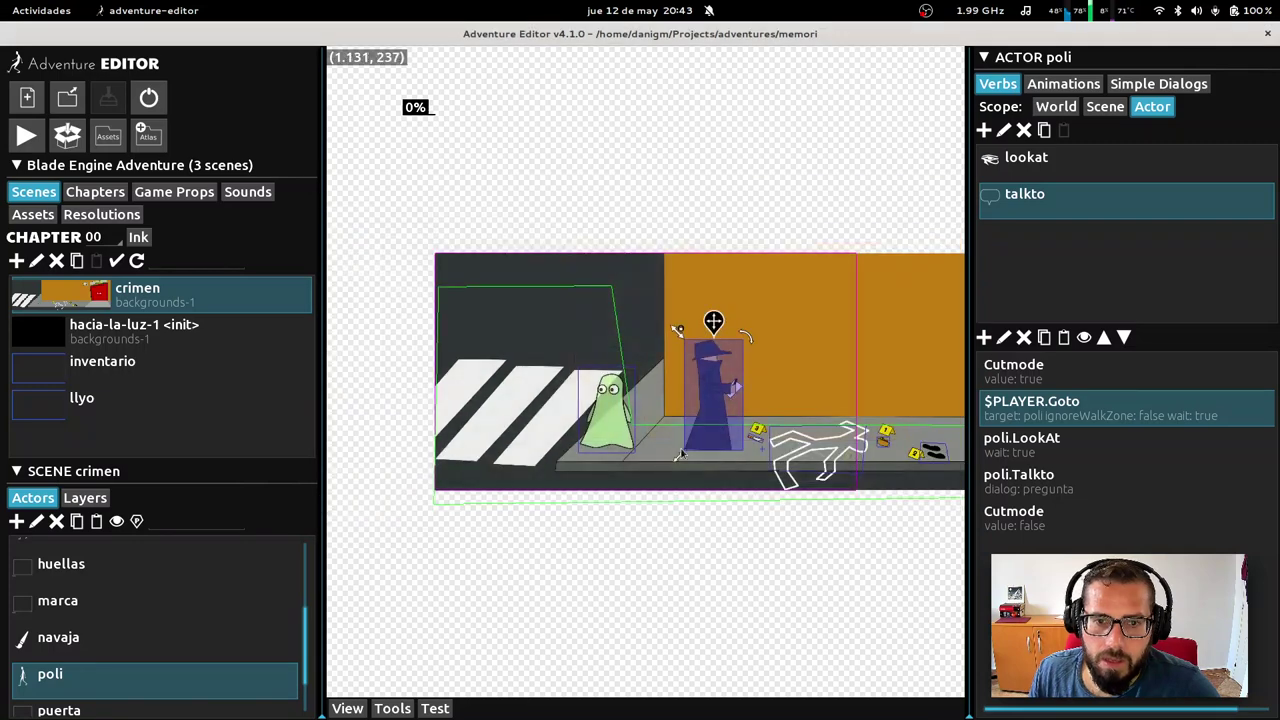
Examine the verb actions of the marca, huellas, camara, gorila, puerta, poli and navaja actors in the crimen scene
left_click(815, 455)
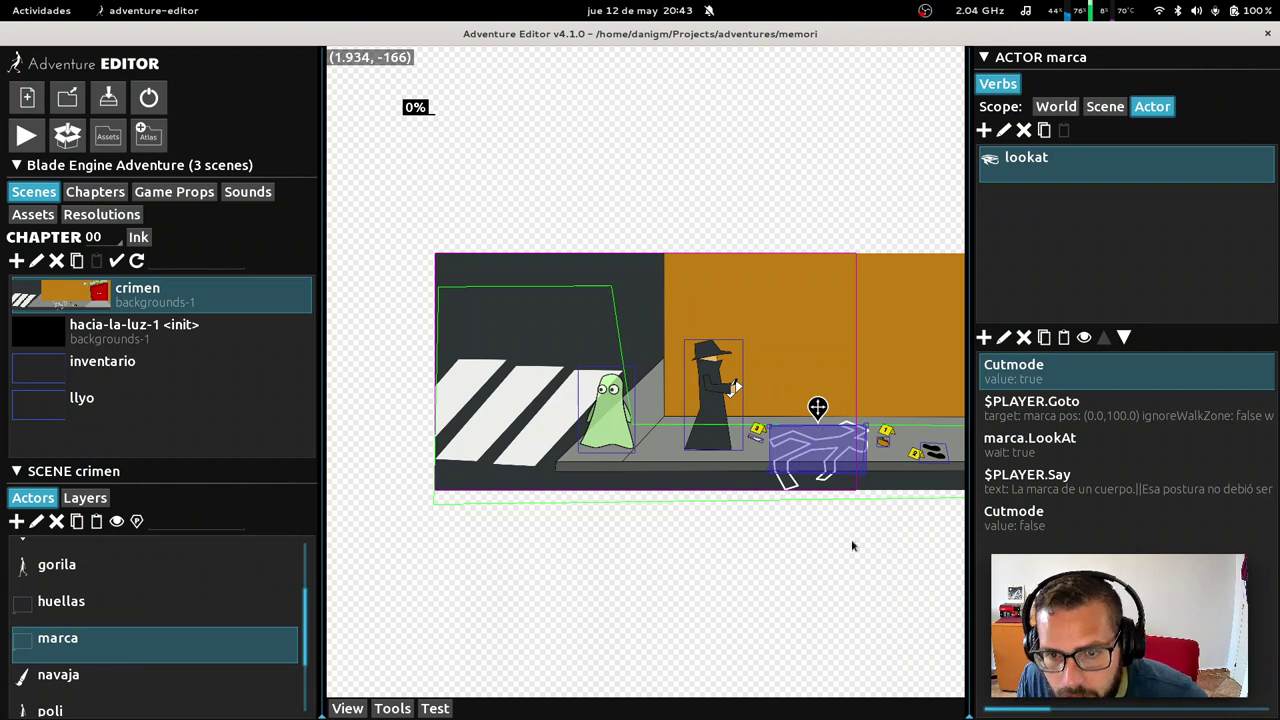
left_click(935, 457)
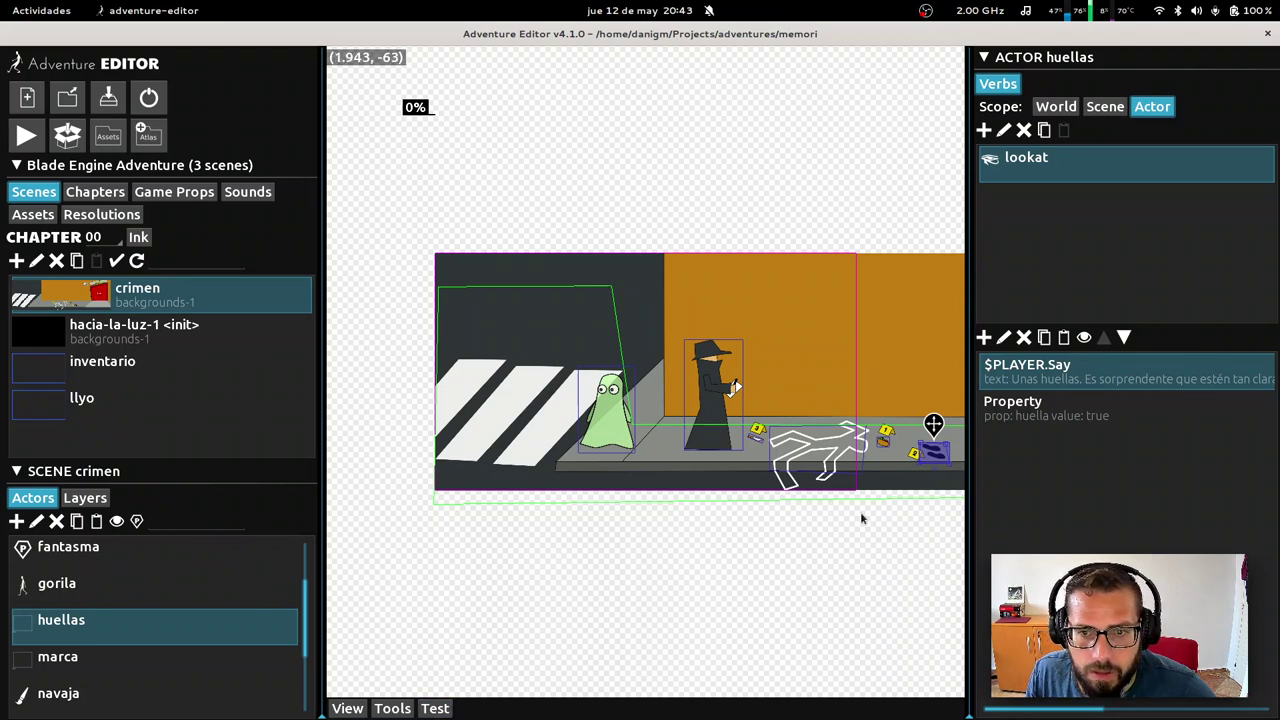
middle_click_drag(867, 523, 571, 529)
left_click(686, 288)
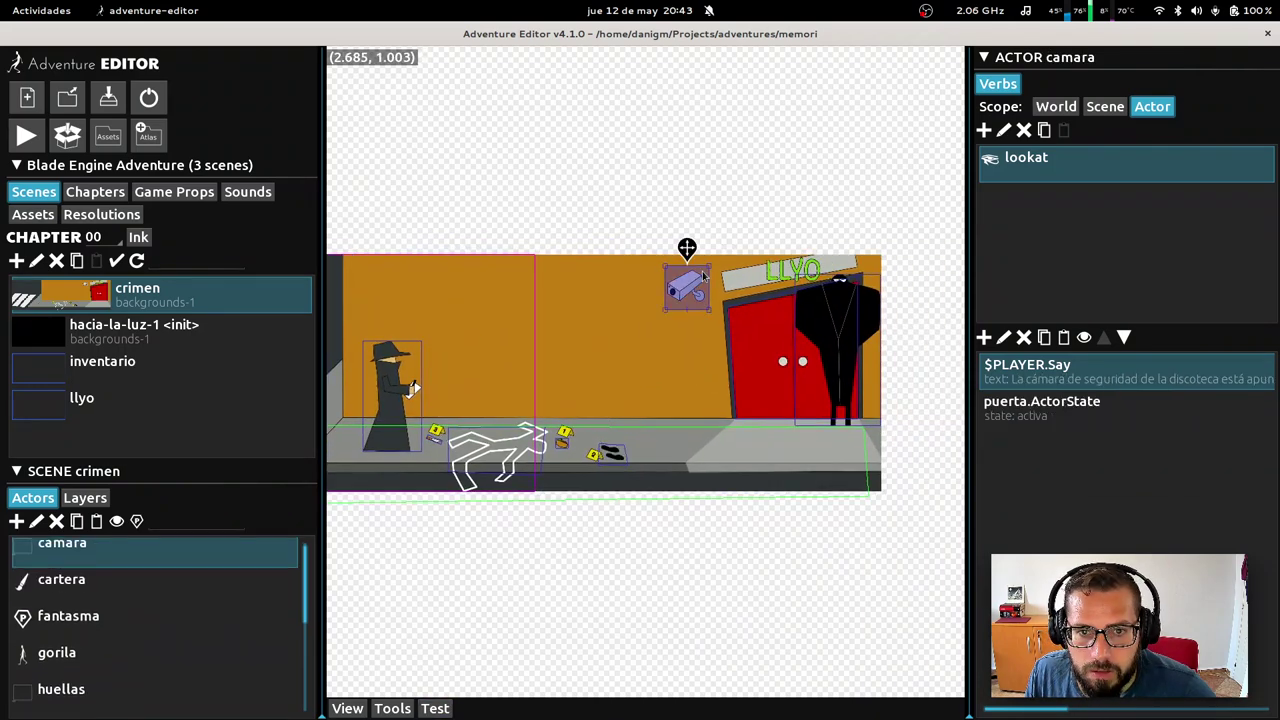
left_click(804, 324)
left_click(753, 366)
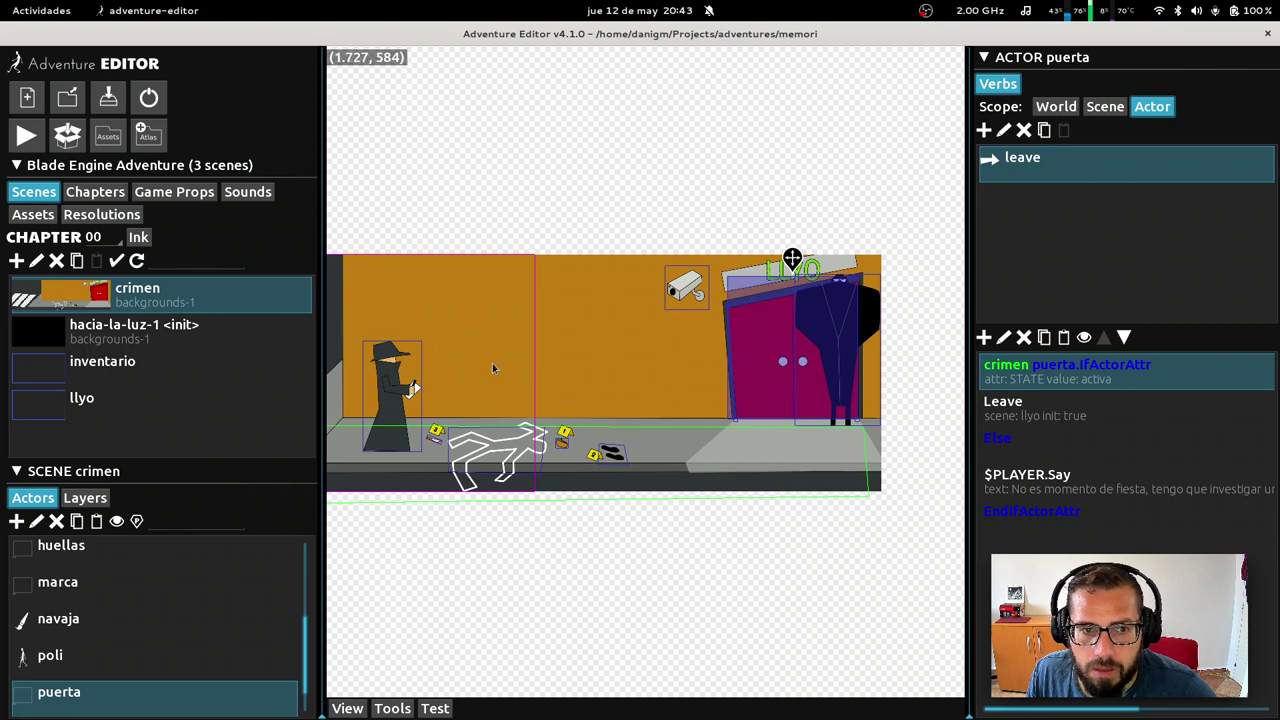
mouse_move(494, 366)
middle_mouse_down()
mouse_move(743, 370)
mouse_move(737, 380)
middle_mouse_up()
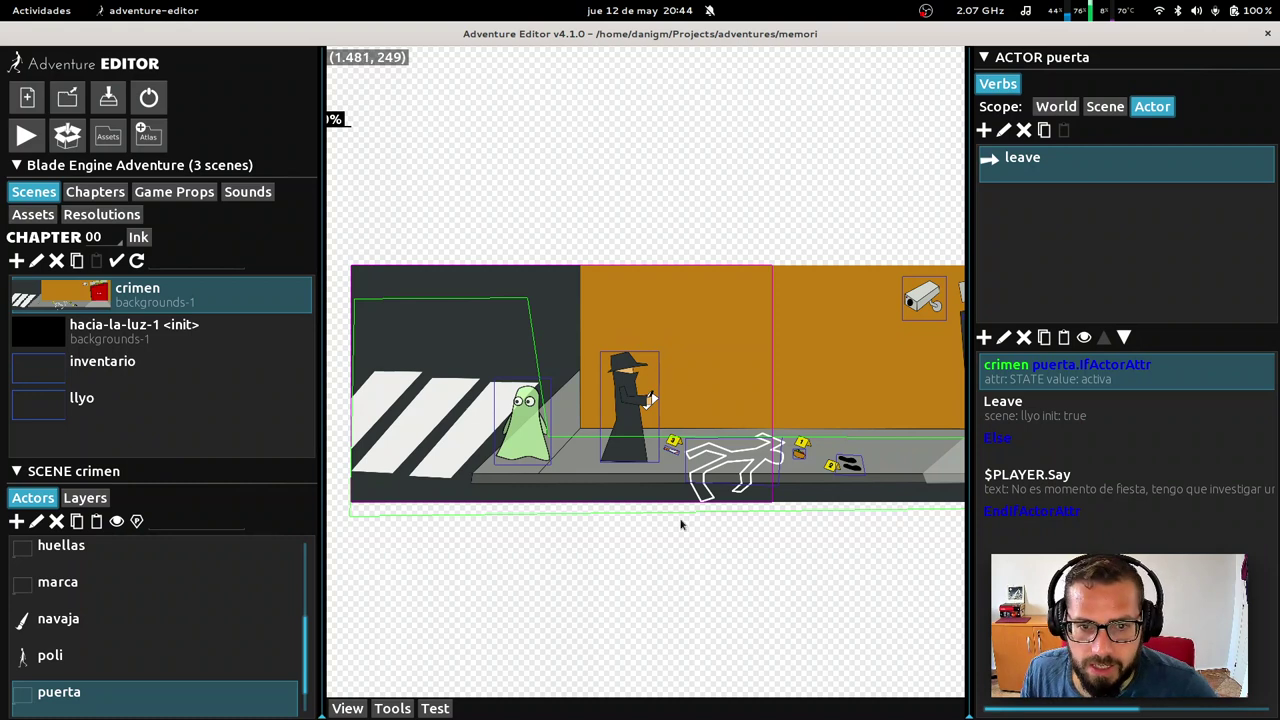
left_click(643, 454)
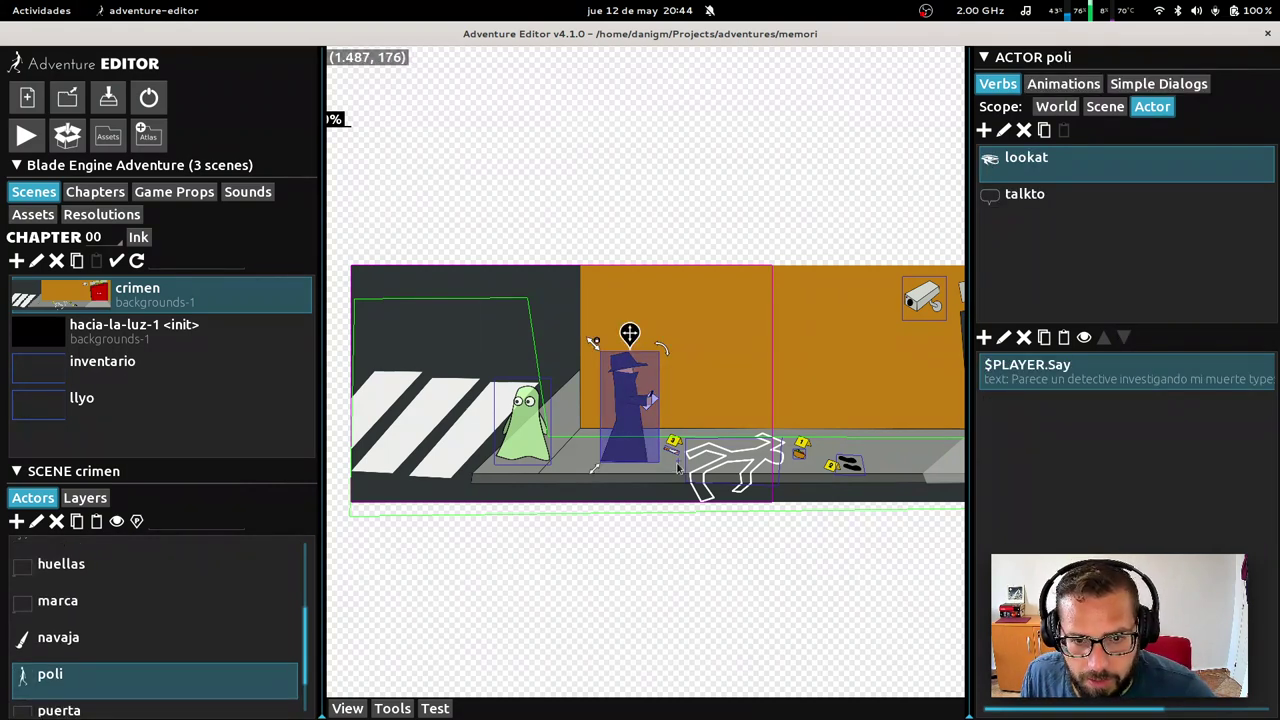
left_click(673, 451)
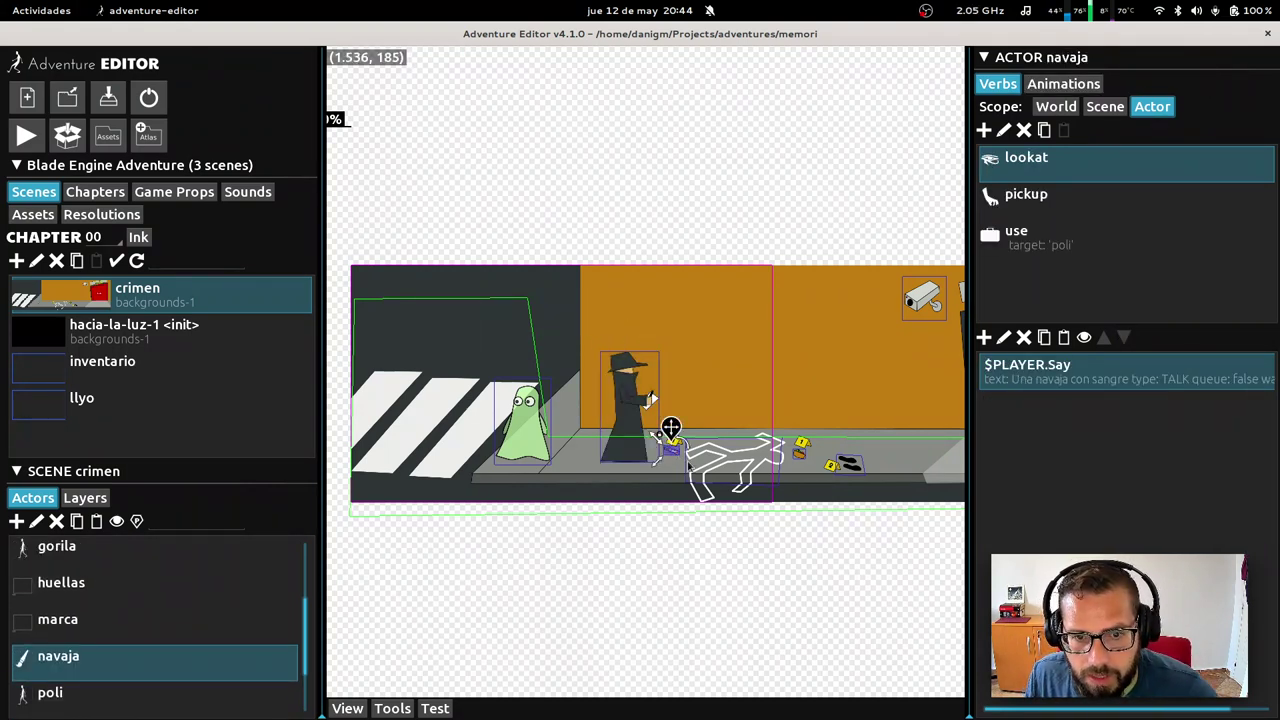
left_click(620, 422)
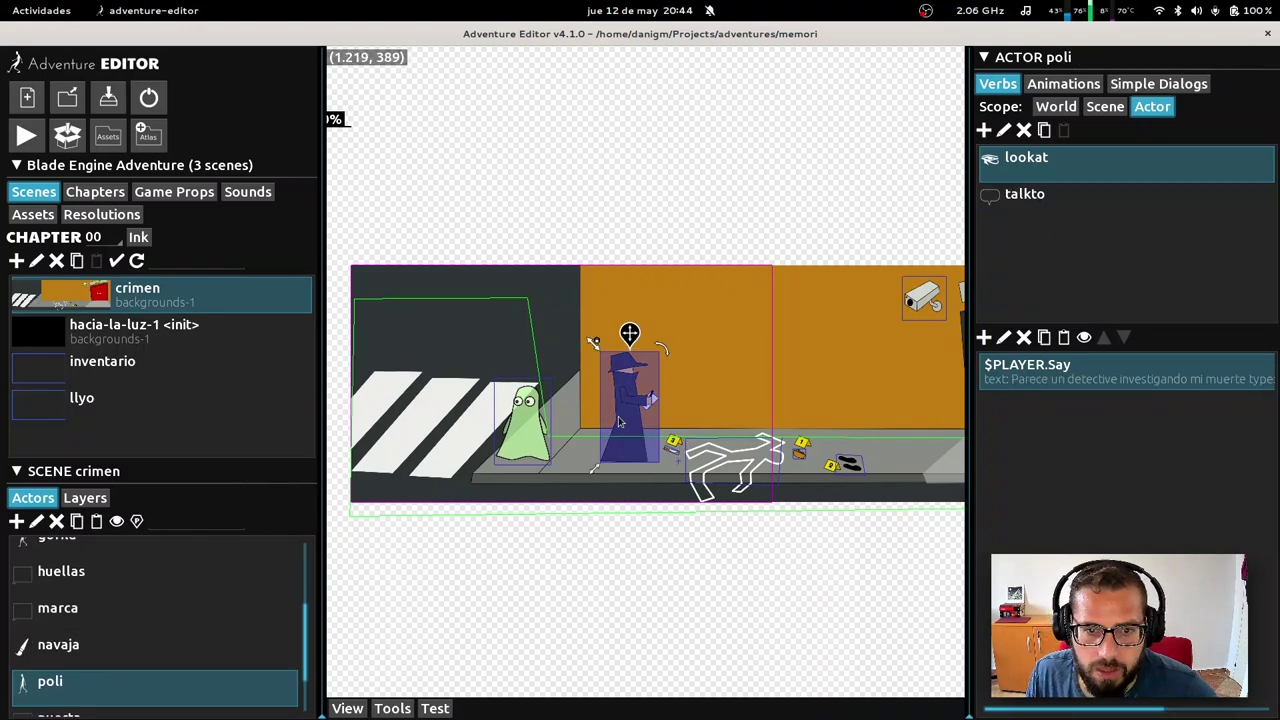
Add a Cutmode action with value true as the first action of yolo's talkto verb in the hacia-la-luz-1 scene
left_click(80, 347)
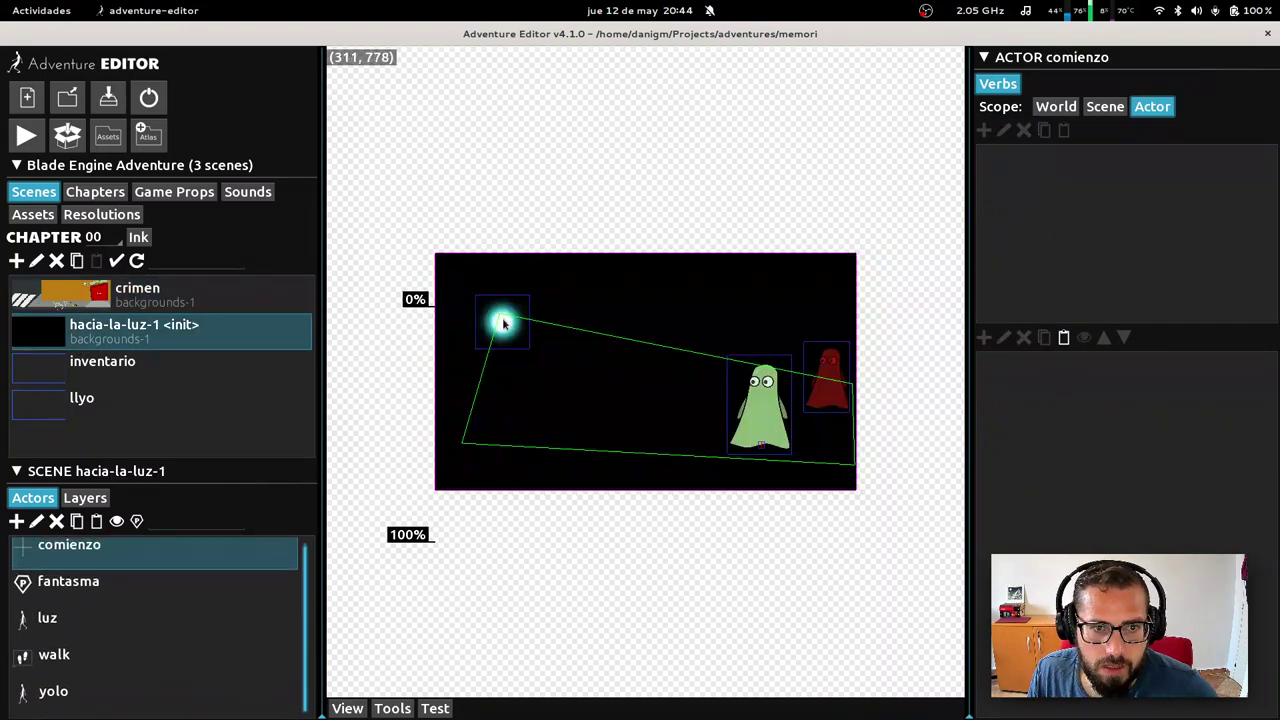
left_click(502, 322)
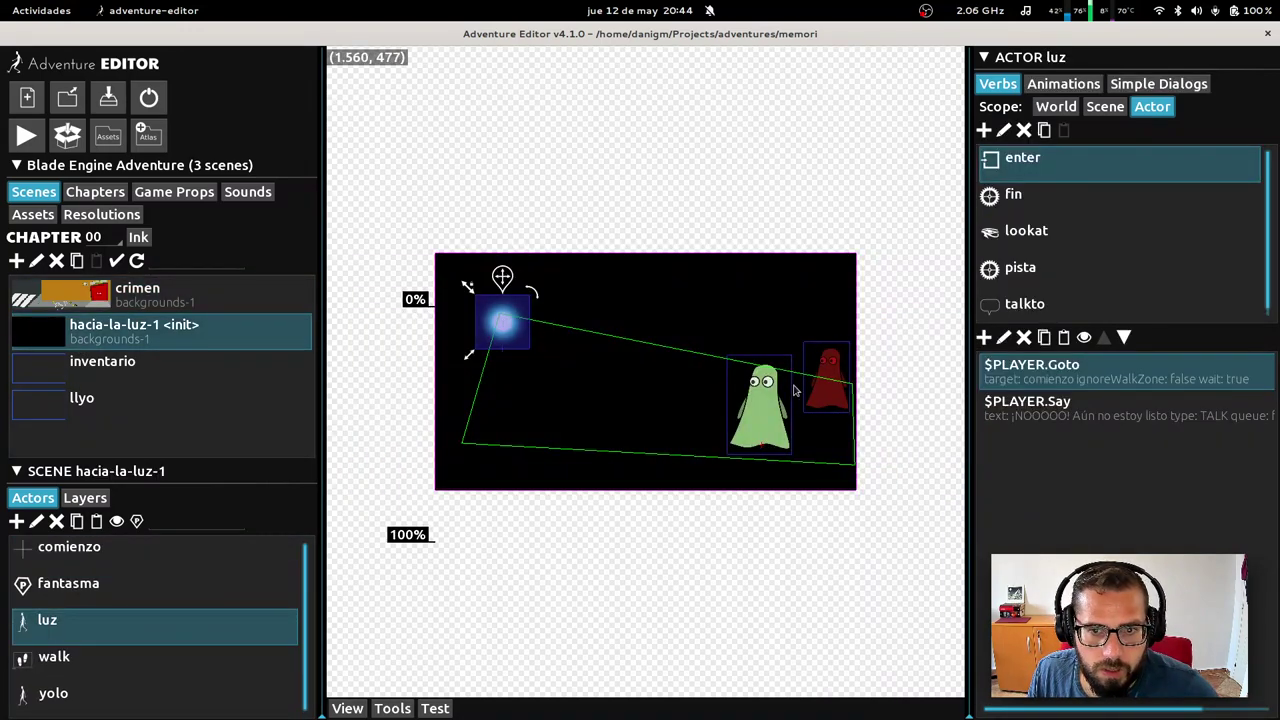
left_click(835, 396)
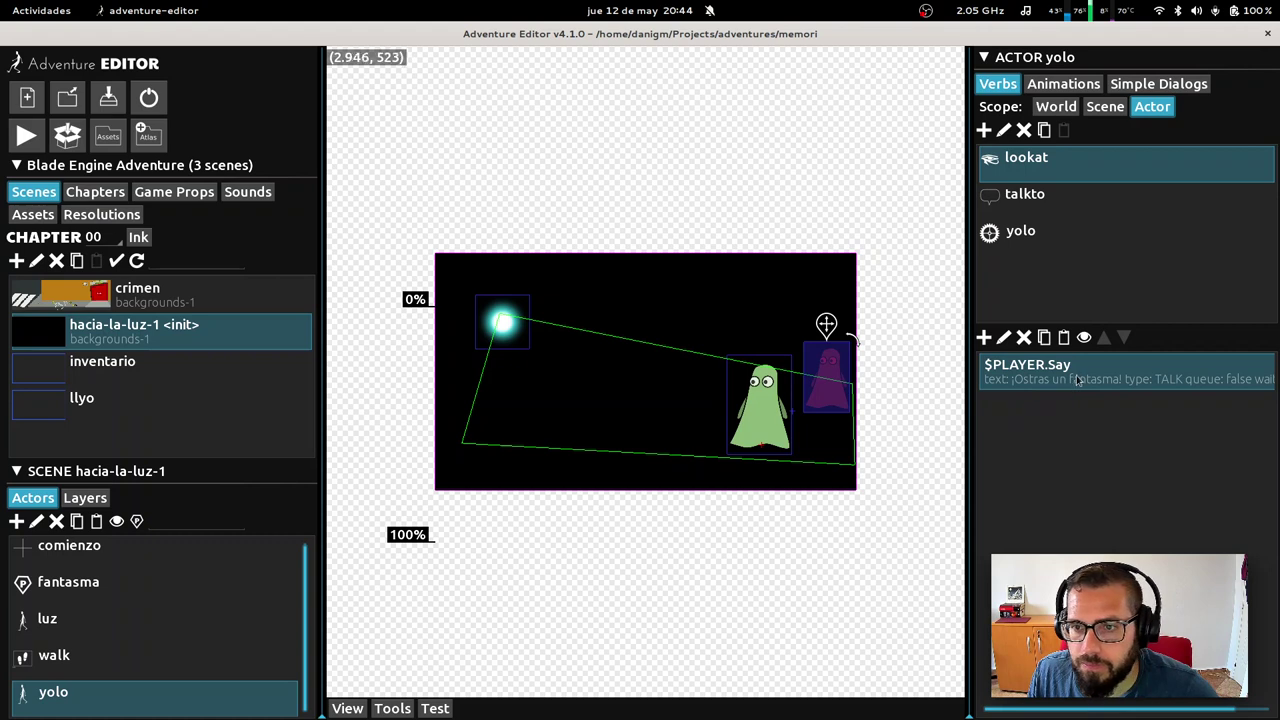
left_click(1027, 197)
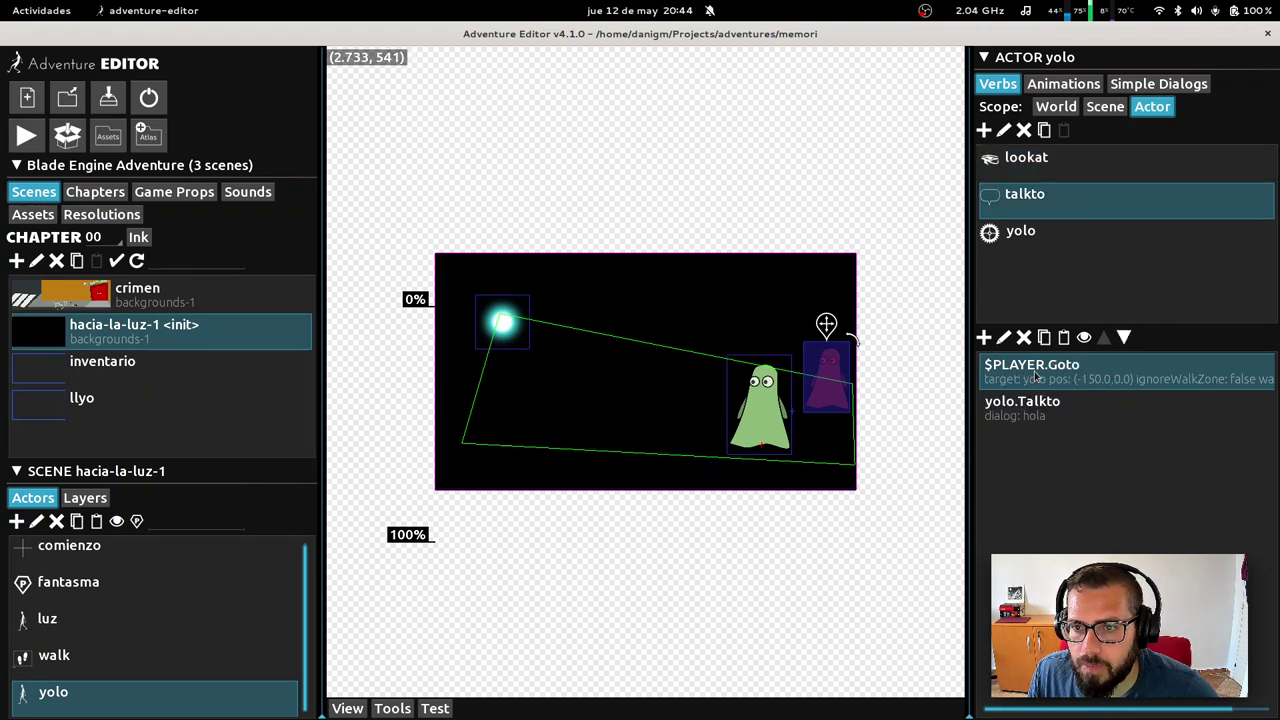
left_click(984, 337)
left_click(592, 358)
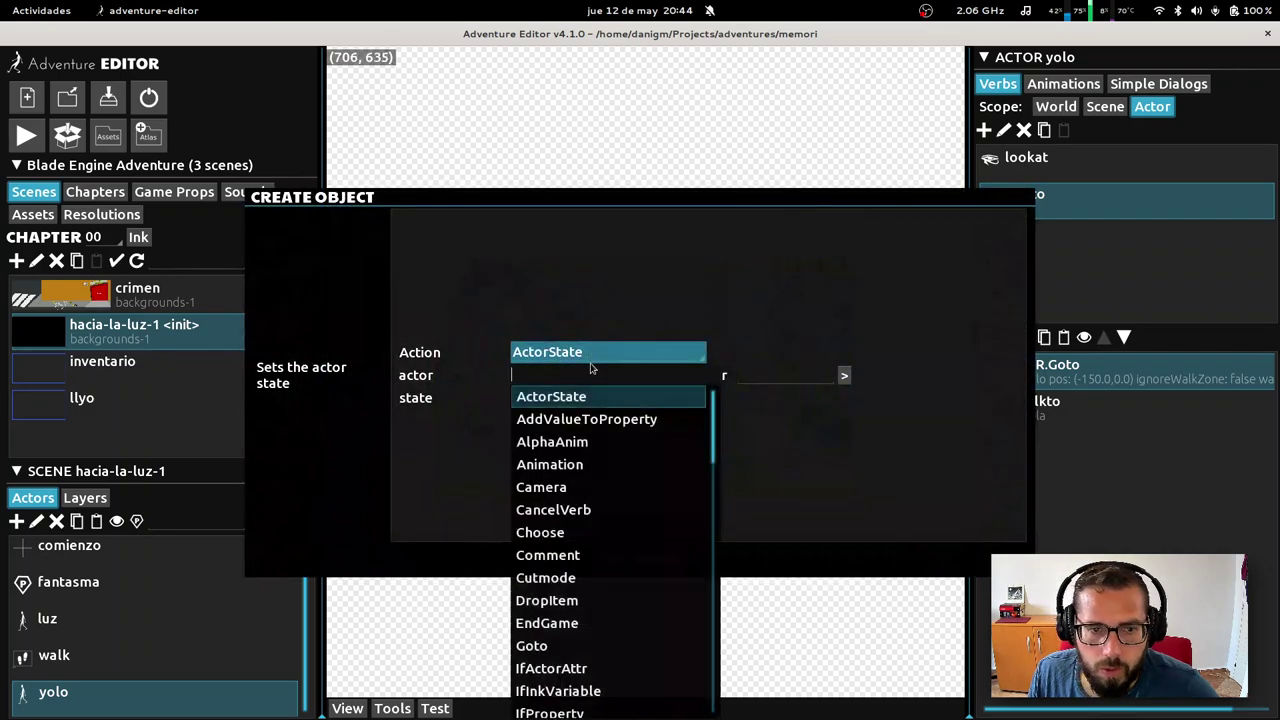
left_click(578, 578)
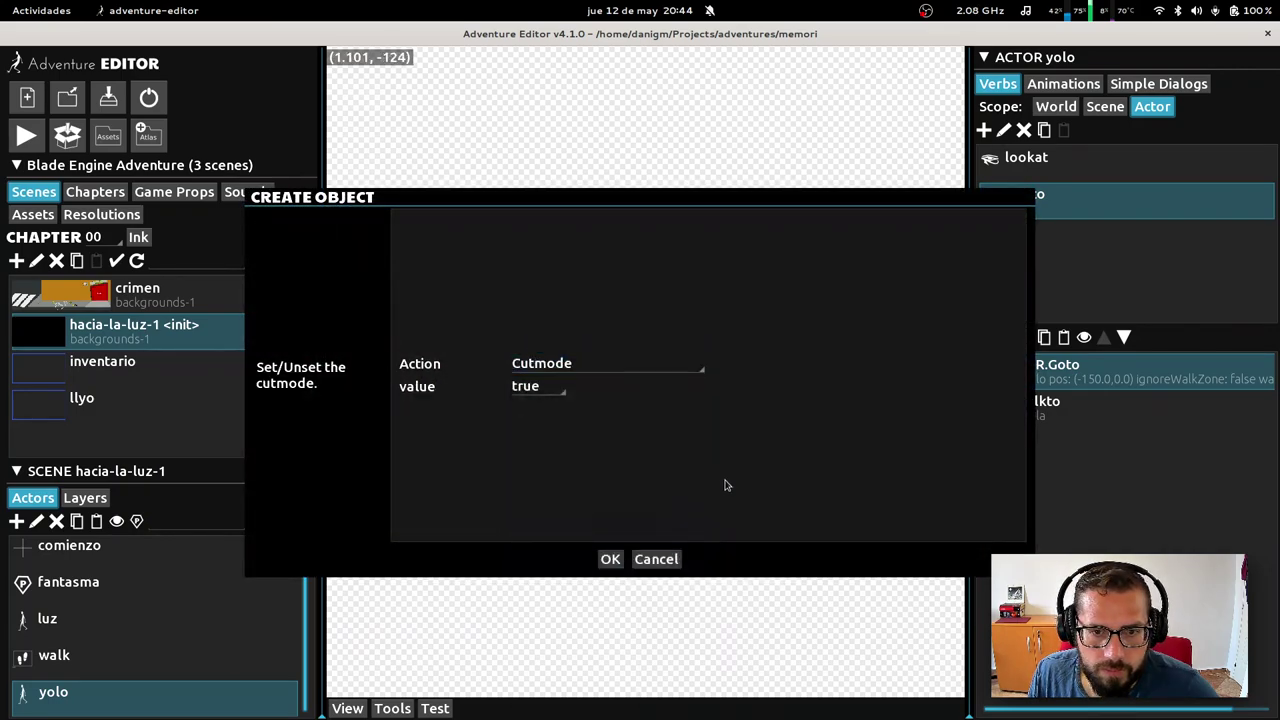
left_click(610, 559)
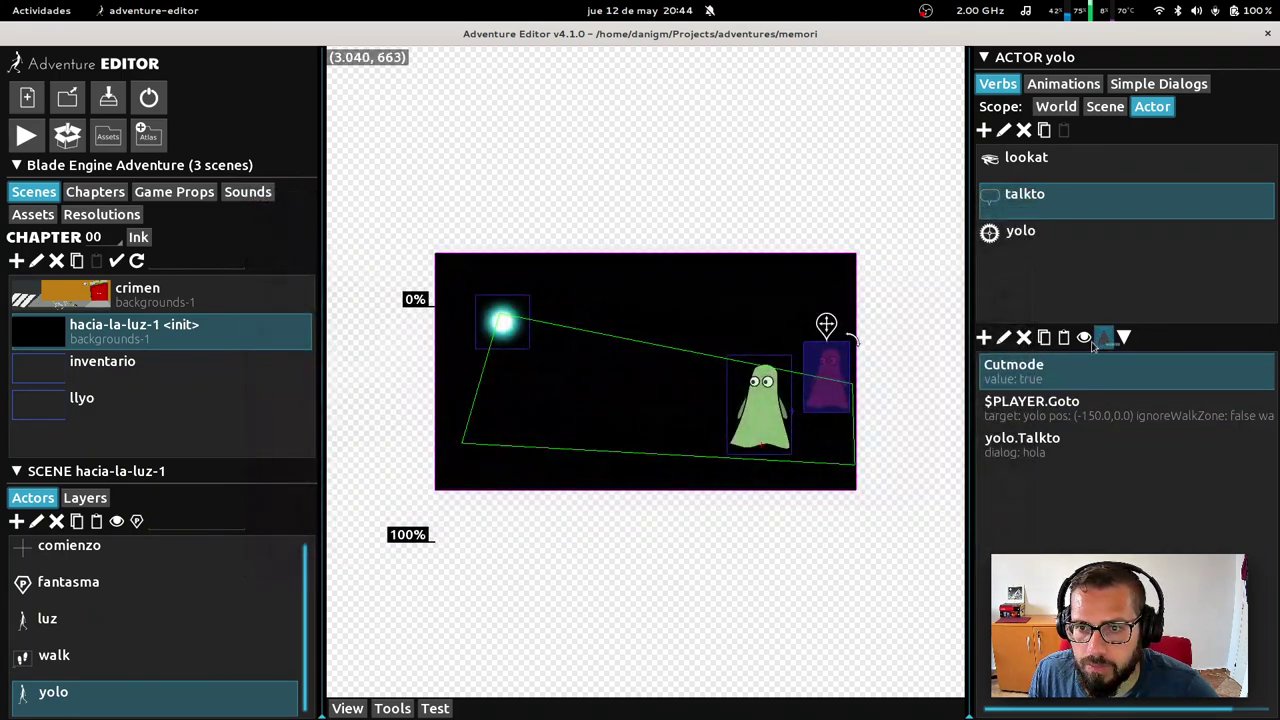
Duplicate the Cutmode action, move the copy to the end of yolo's talkto verb, and set its value to false
left_click(1043, 338)
left_click(1063, 338)
left_click(1124, 338)
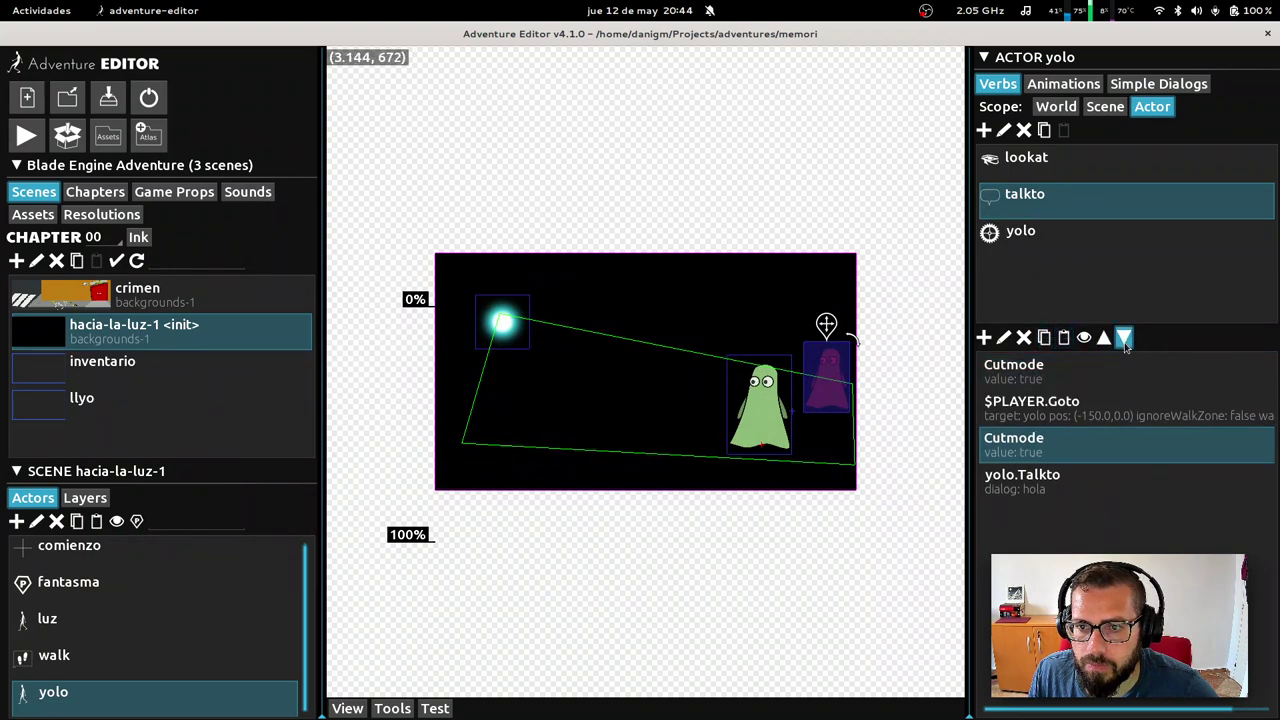
left_click(1124, 338)
left_click(1004, 338)
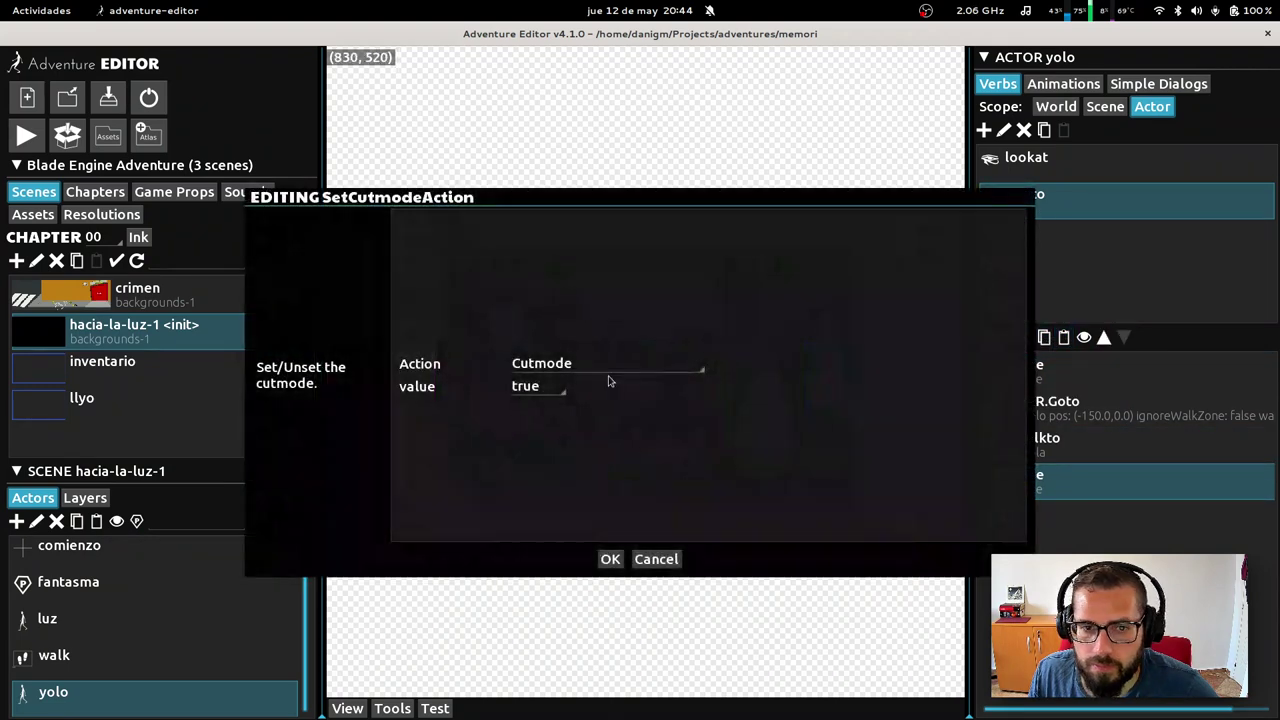
left_click(555, 390)
left_click(531, 453)
left_click(610, 559)
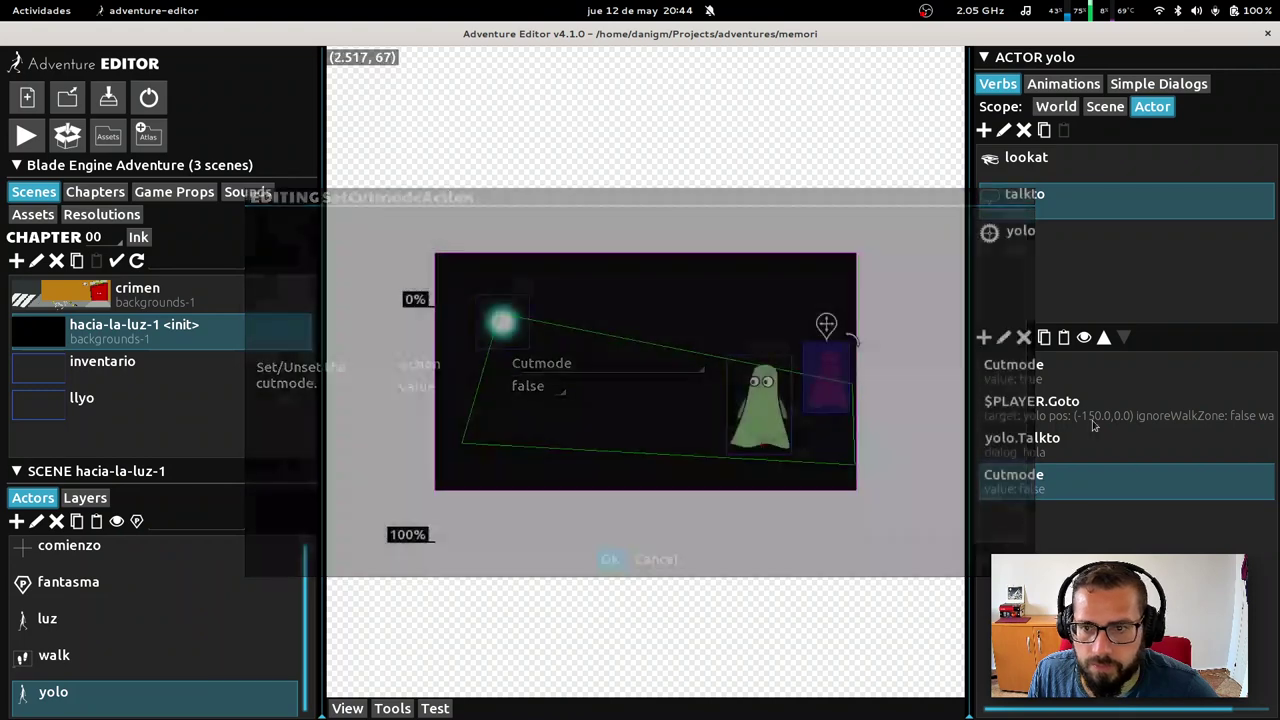
Clear the x and y position of the $PLAYER Goto action in yolo's talkto verb, and save the project
left_click(1057, 408)
left_click(1004, 338)
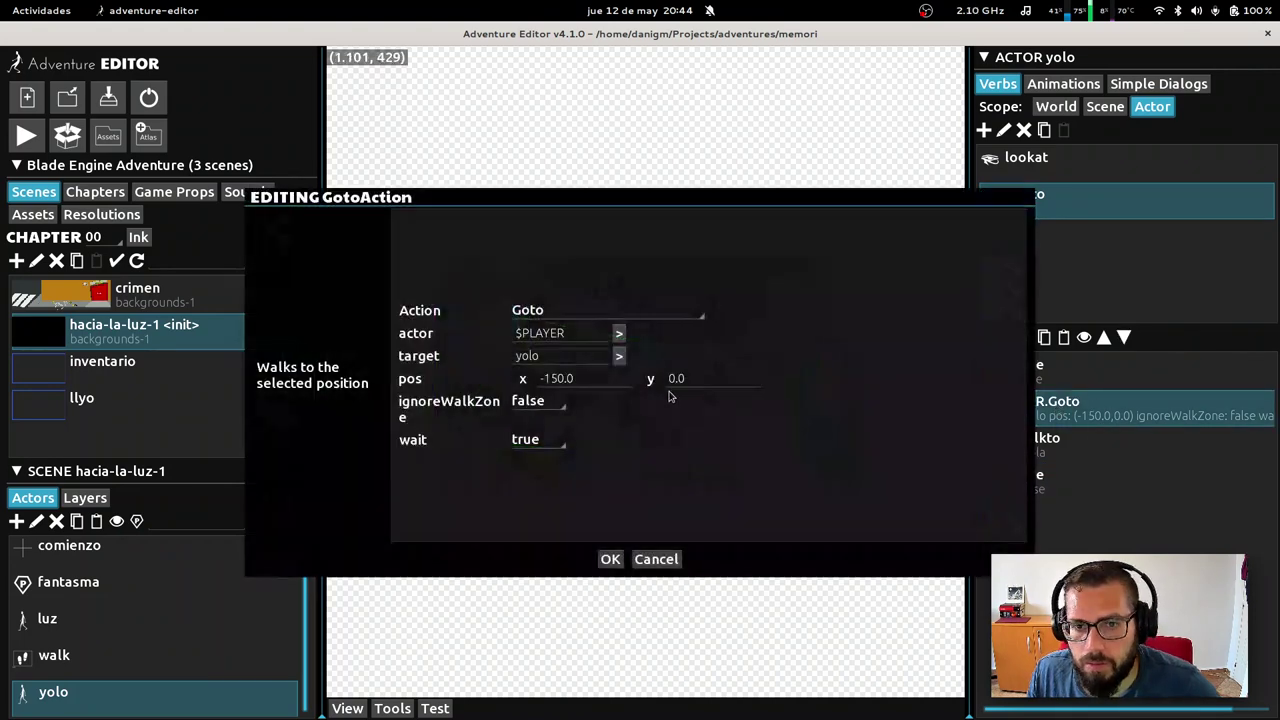
left_click(605, 384)
key("ctrl+a")
key("BackSpace")
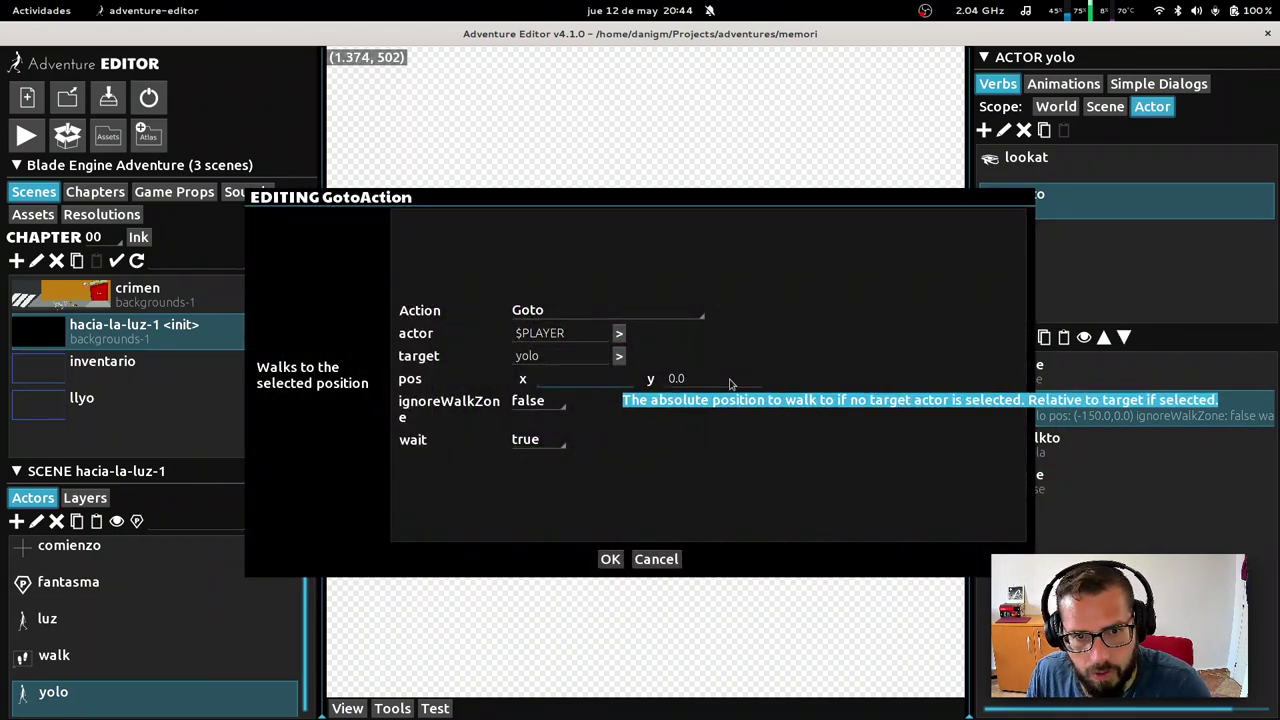
left_click(726, 385)
key("ctrl+a")
key("BackSpace")
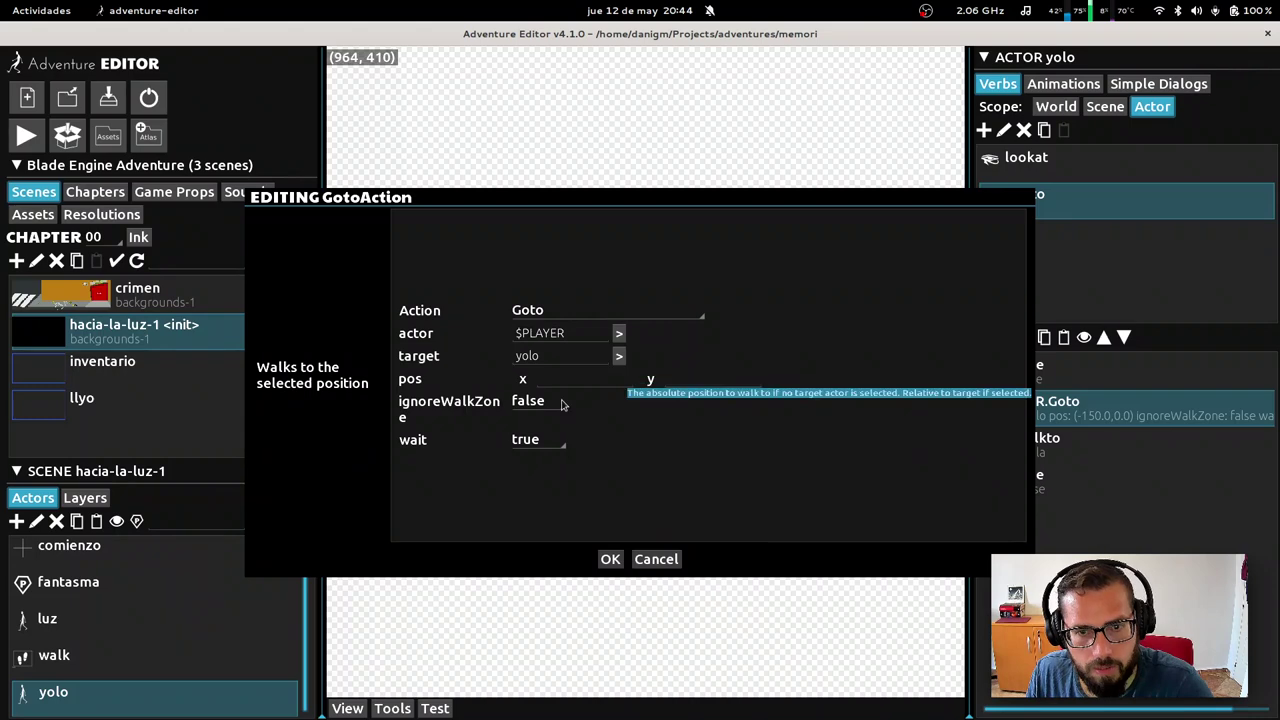
left_click(611, 560)
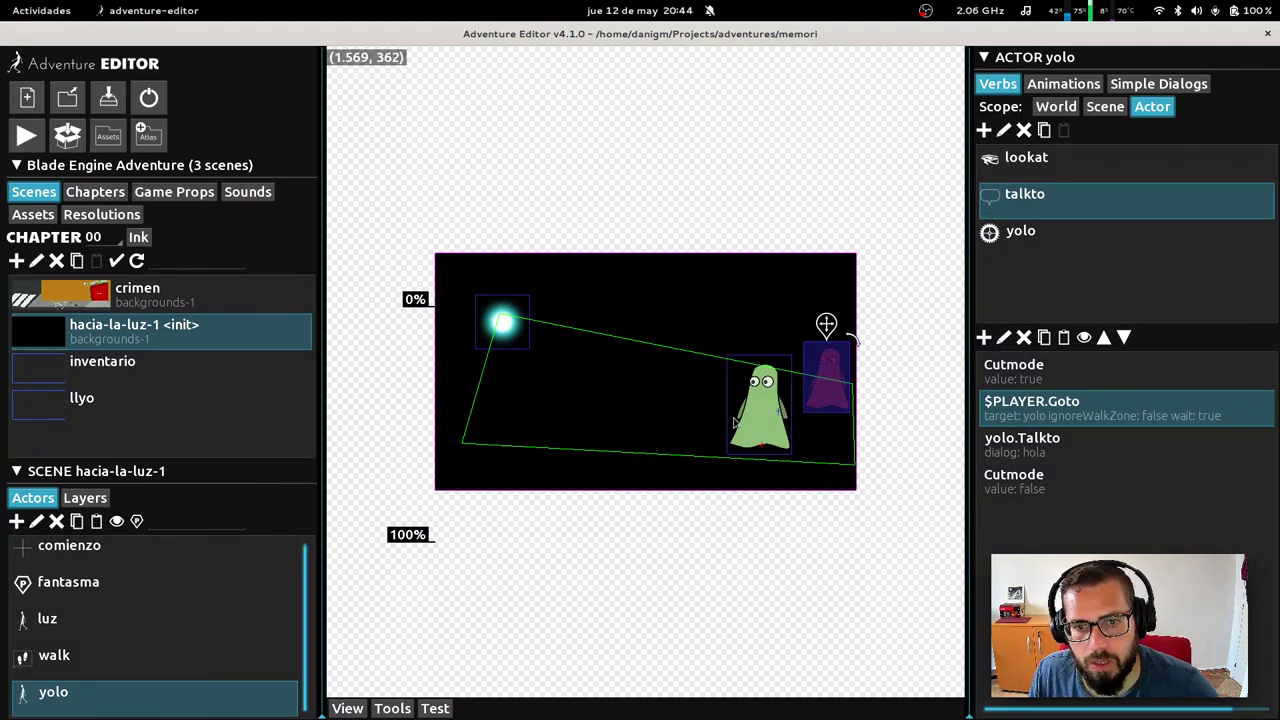
left_click(108, 97)
Open the crimen scene
left_click(135, 292)
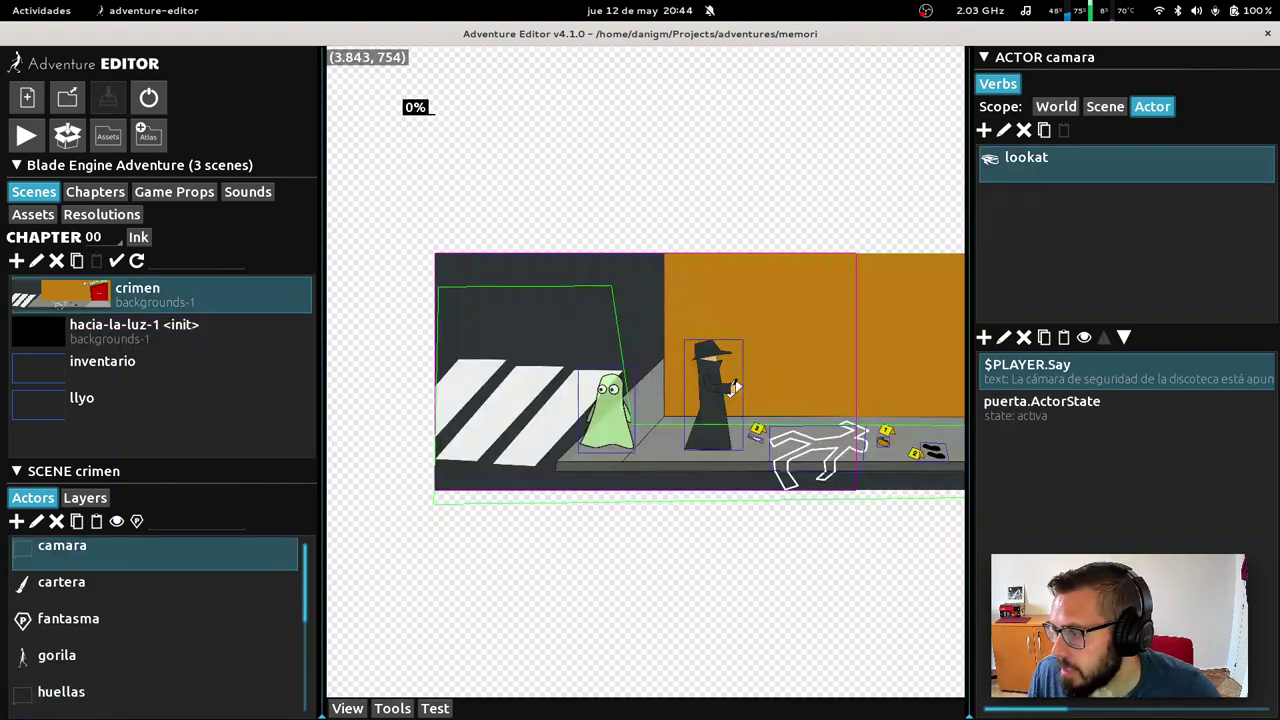
key("alt+Tab")
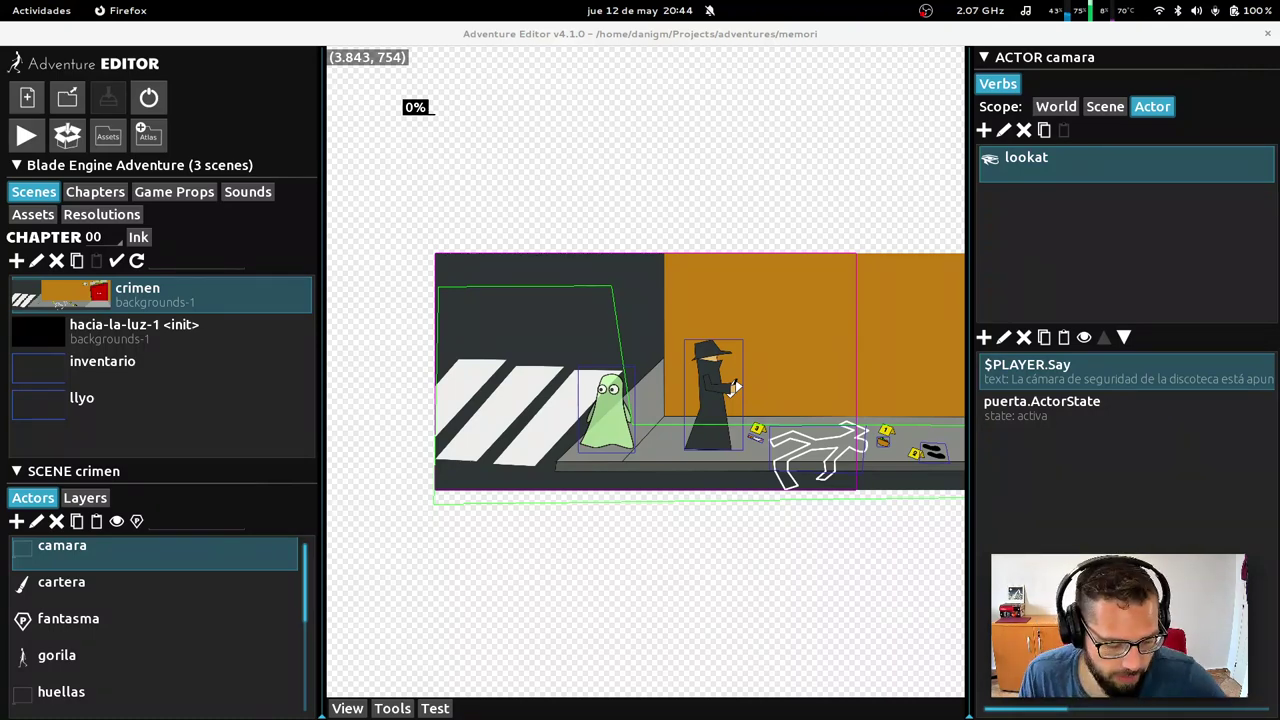
key("super")
key("super")
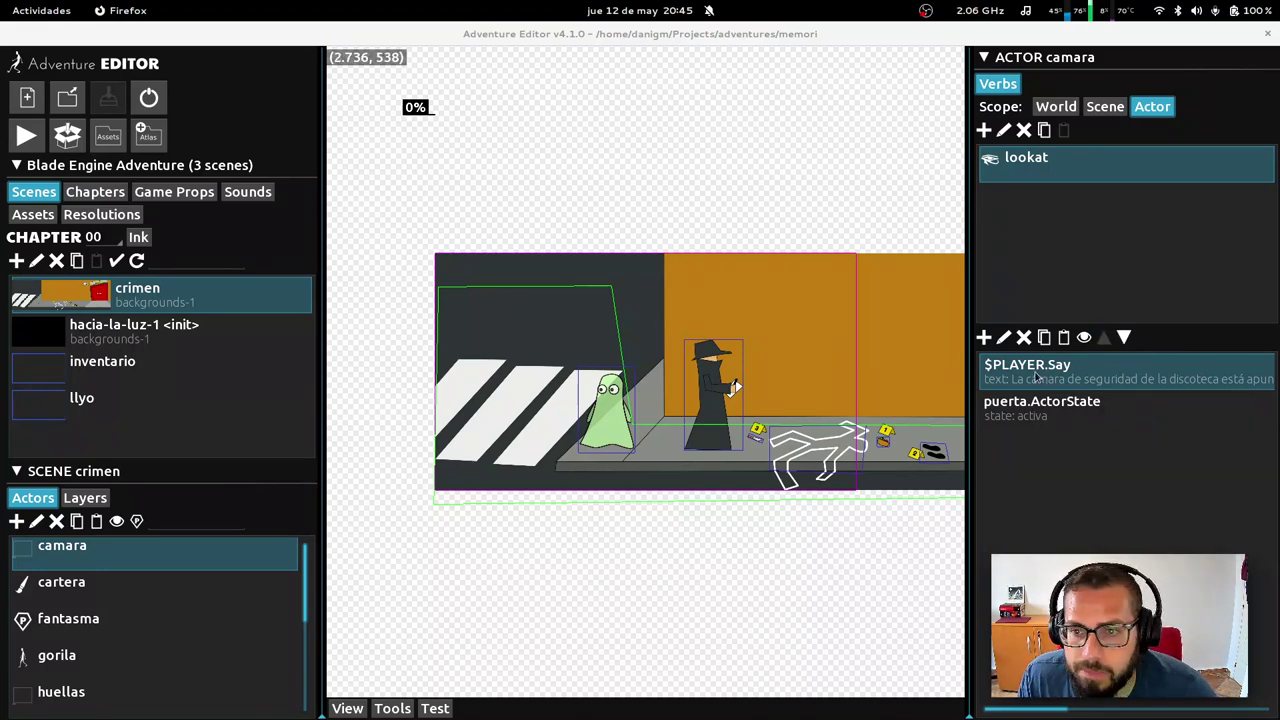
Search the action types for a new camara lookat action, filtering by say, dia, cut, sce, leav and go
left_click(984, 337)
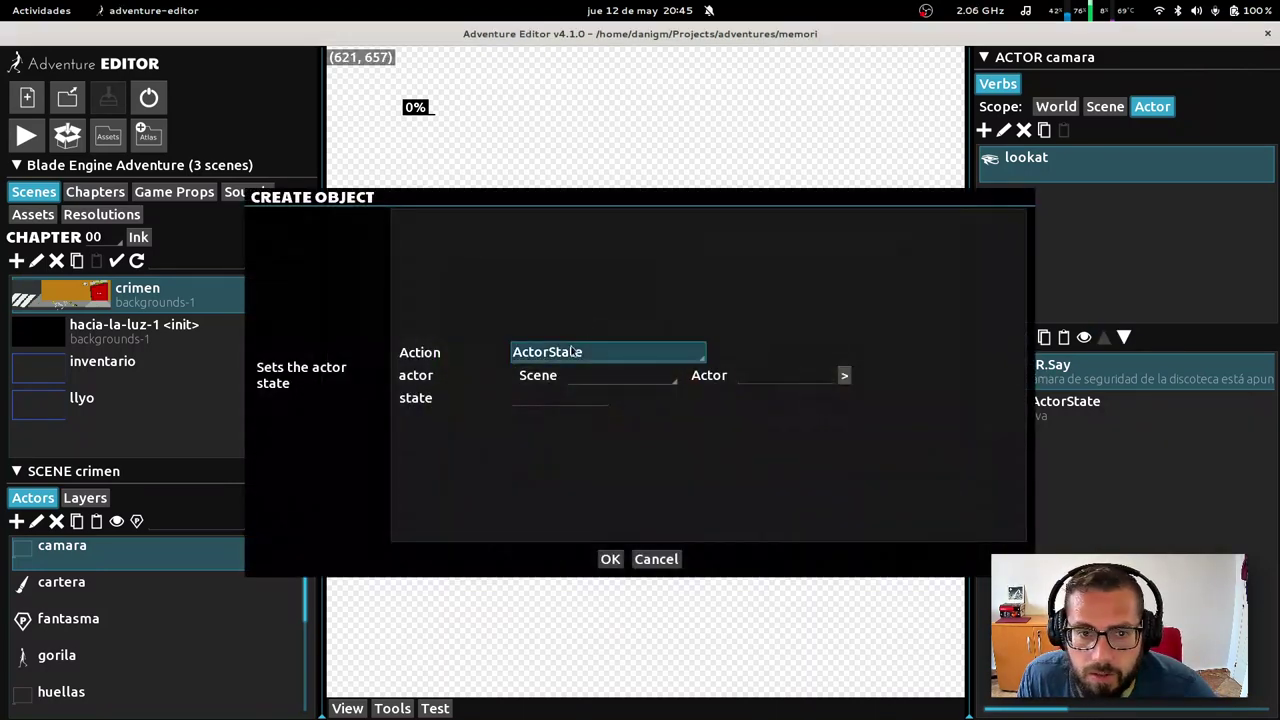
left_click(572, 351)
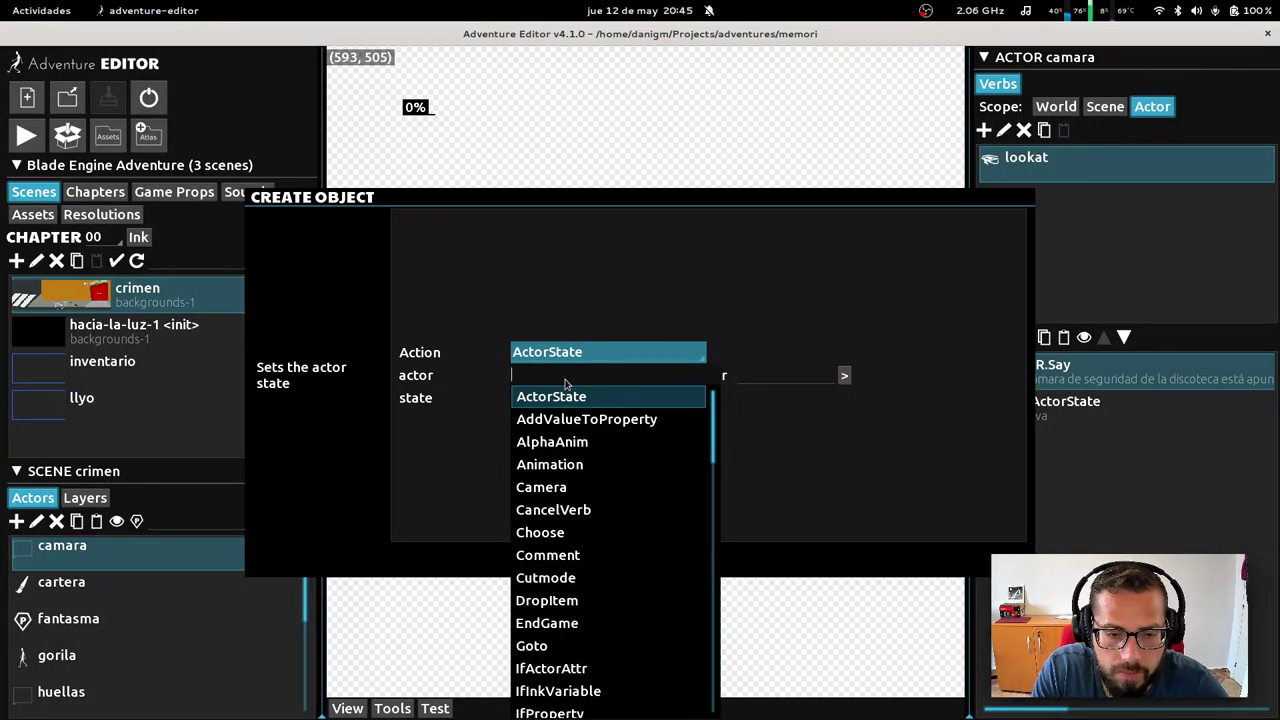
type("say")
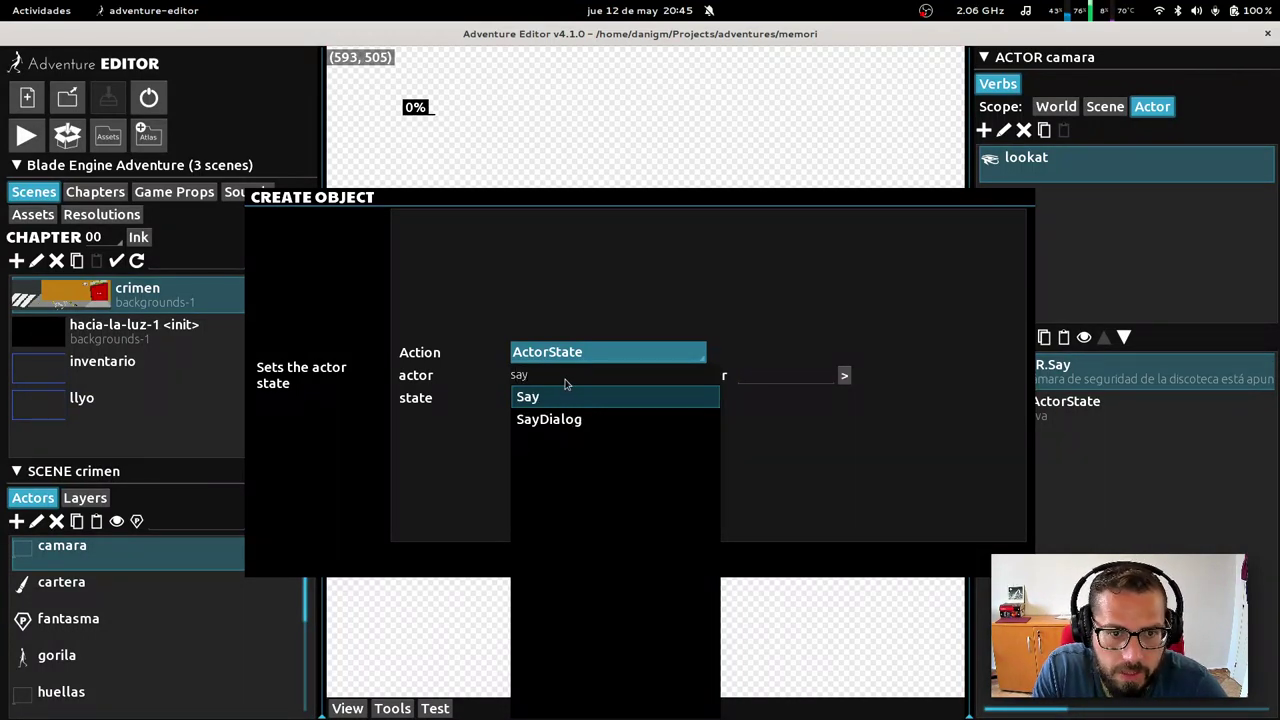
key("BackSpace")
key("BackSpace")
key("BackSpace")
type("dia")
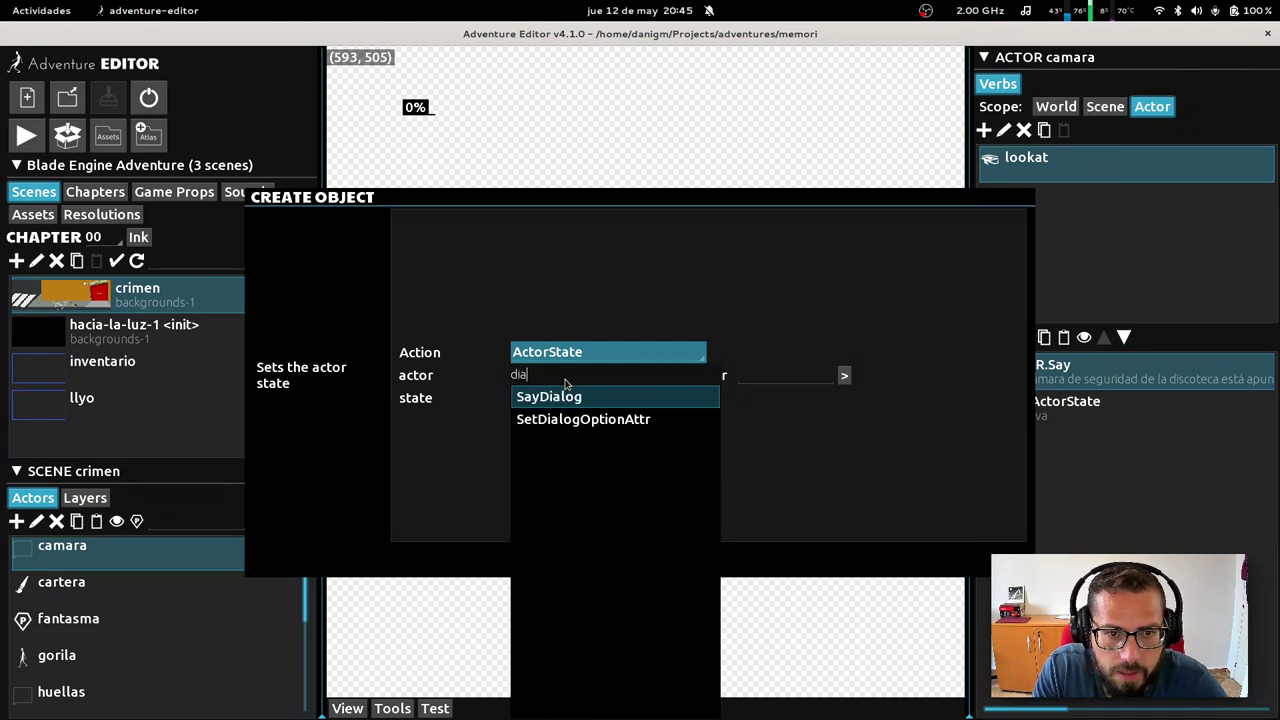
key("BackSpace")
key("BackSpace")
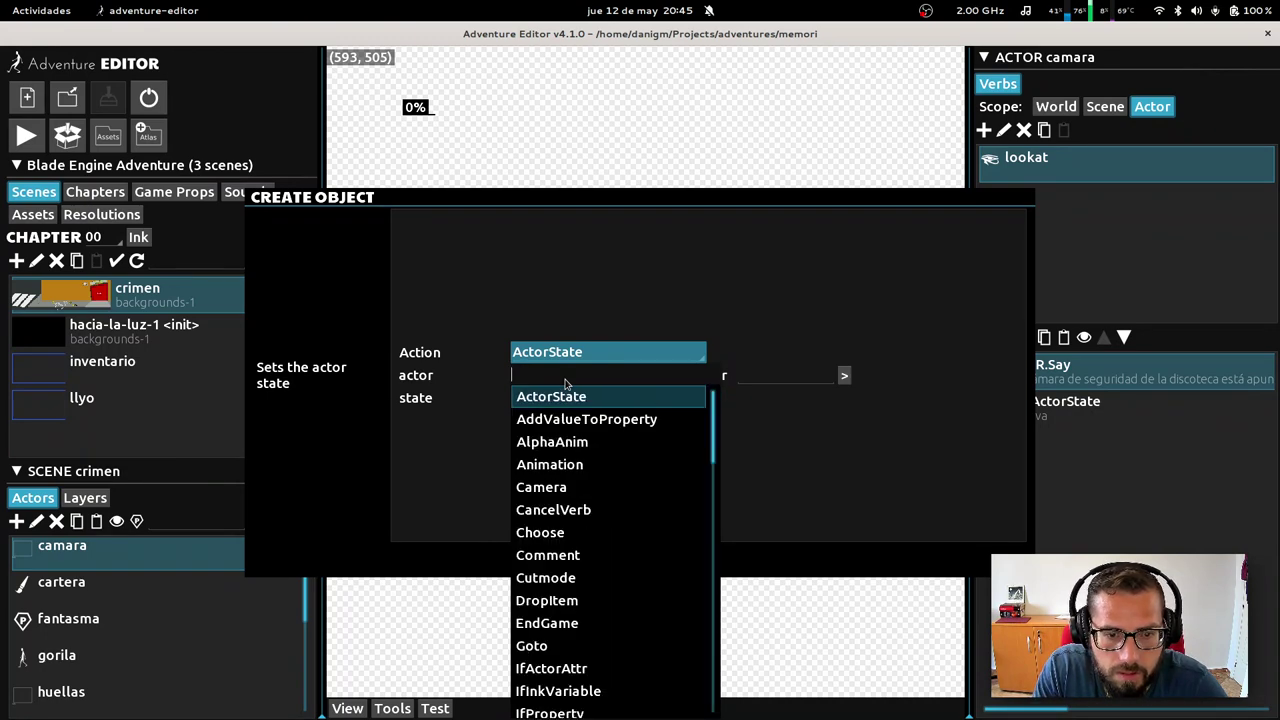
type("cut")
key("BackSpace")
key("BackSpace")
key("BackSpace")
type("s")
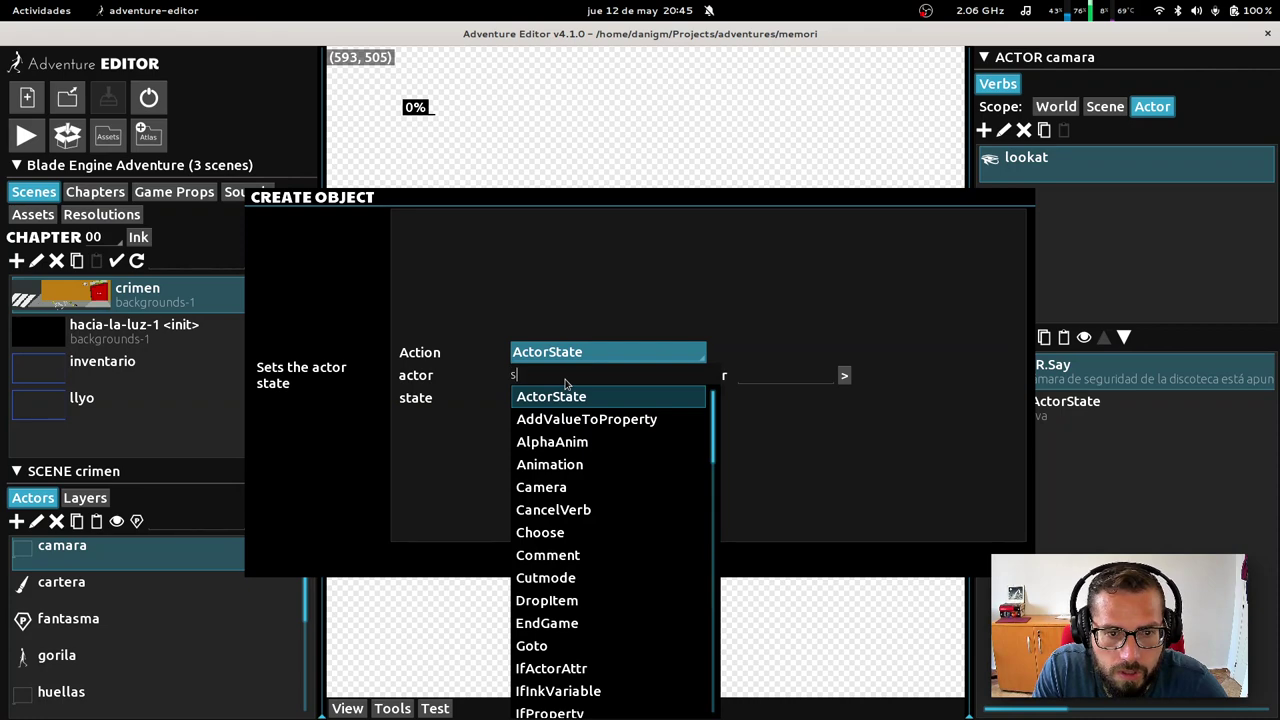
type("ce")
key("BackSpace")
key("BackSpace")
key("BackSpace")
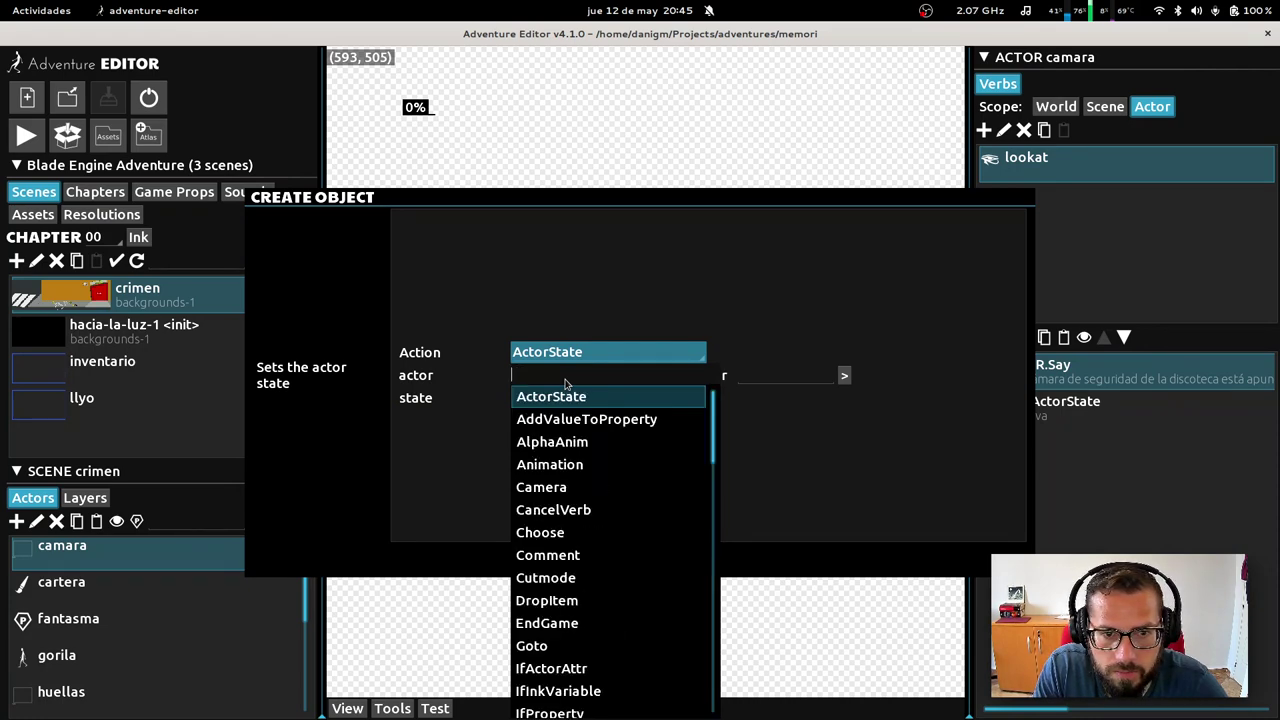
type("leav")
key("BackSpace")
key("BackSpace")
key("BackSpace")
key("BackSpace")
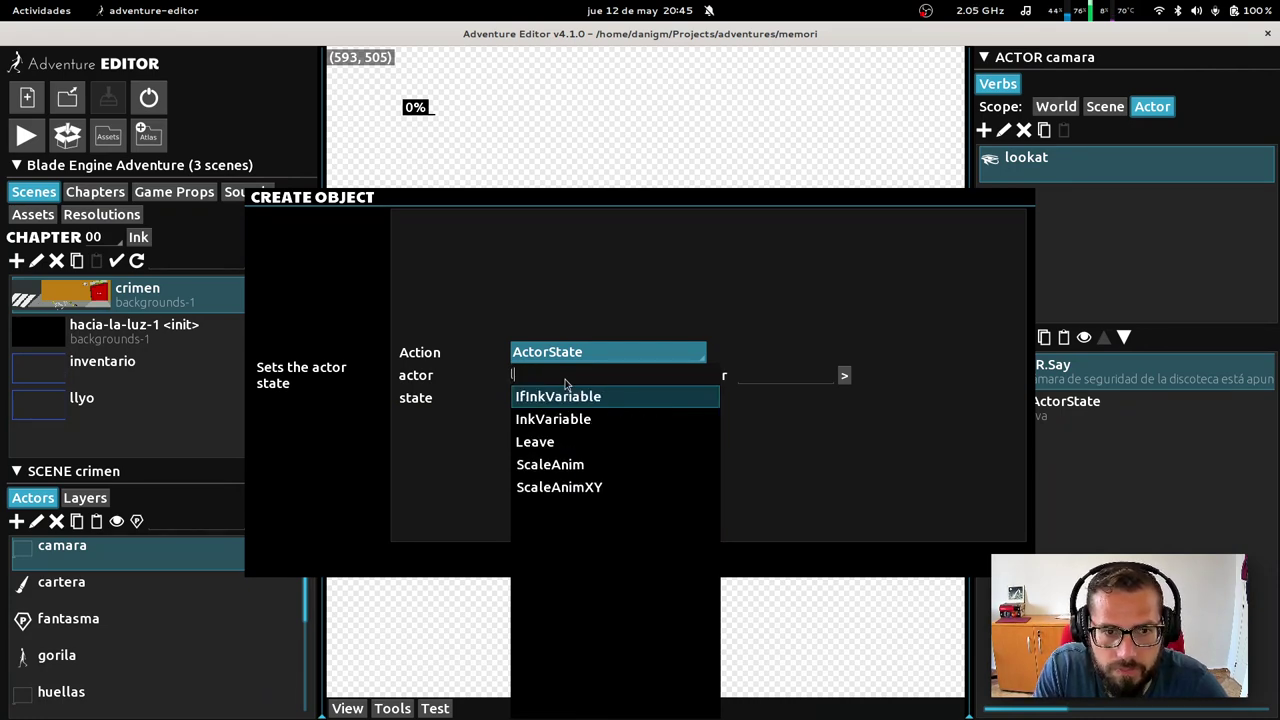
type("go")
key("BackSpace")
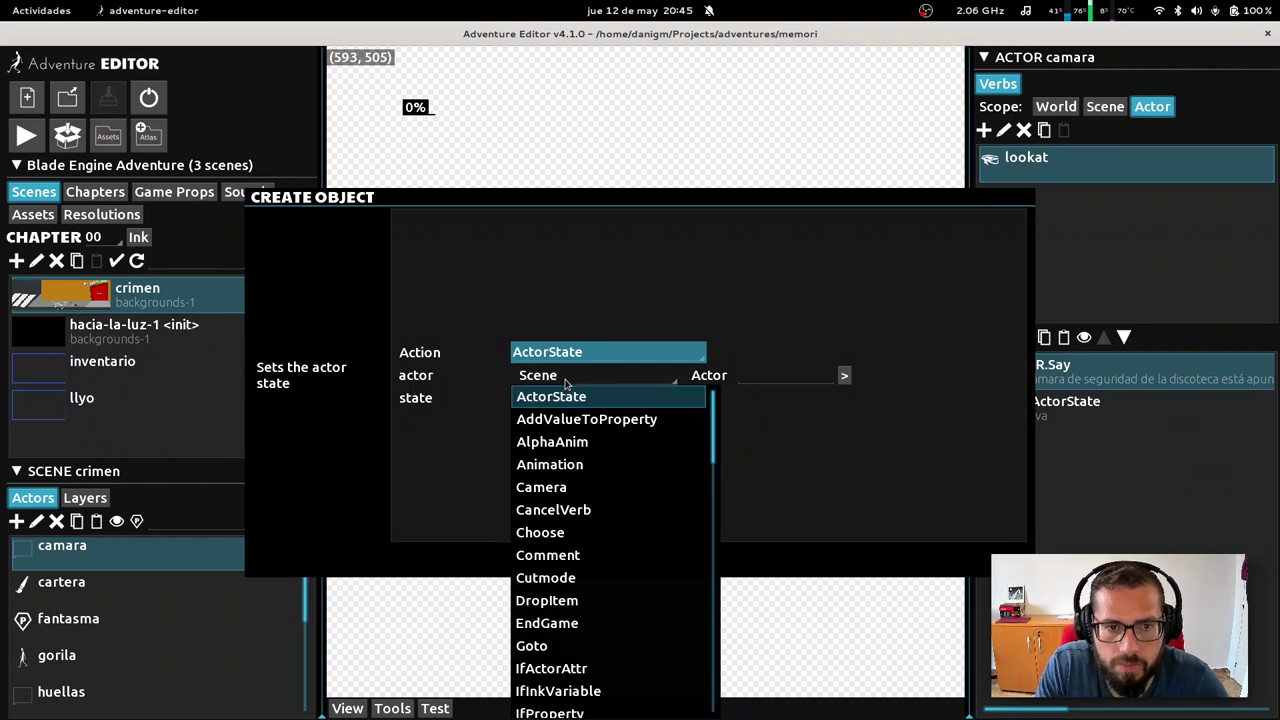
Look up crimen among the scenes and poli among the actors offered for the ActorState action, and discard the new action
left_click(565, 380)
left_click(600, 380)
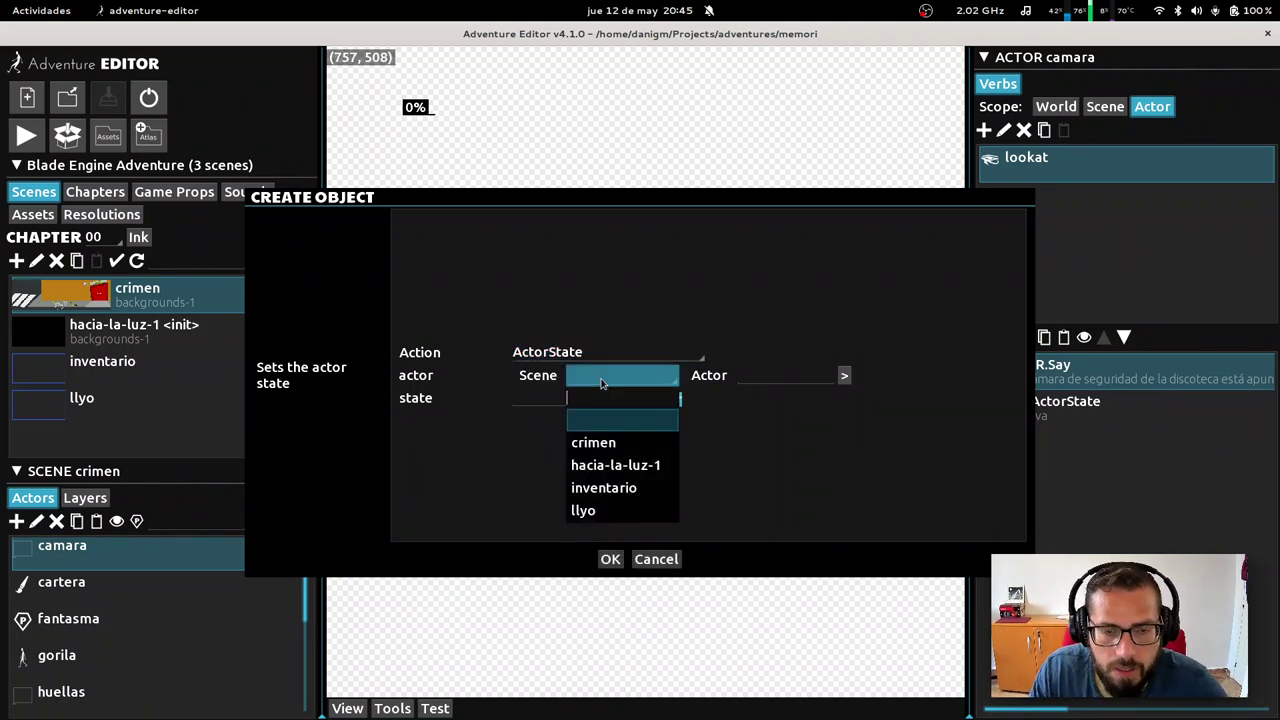
type("cri")
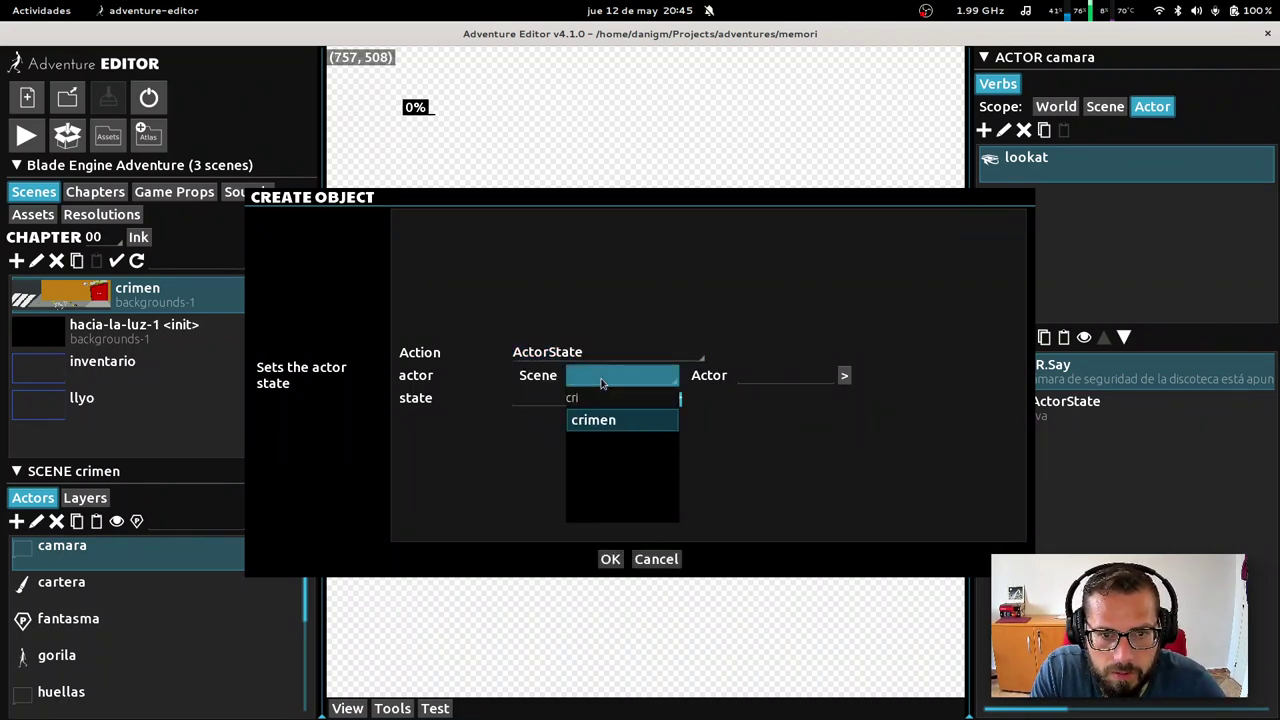
key("BackSpace")
key("BackSpace")
key("Escape")
left_click(775, 376)
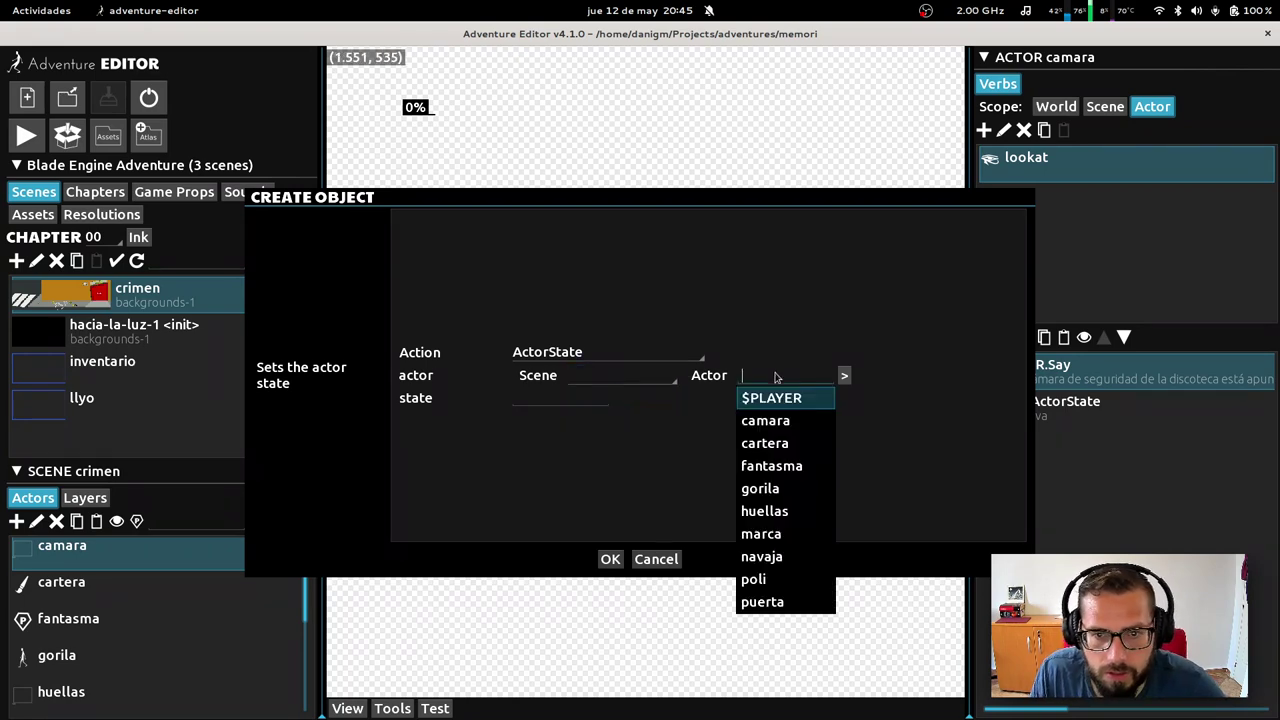
type("pol")
key("Escape")
key("Escape")
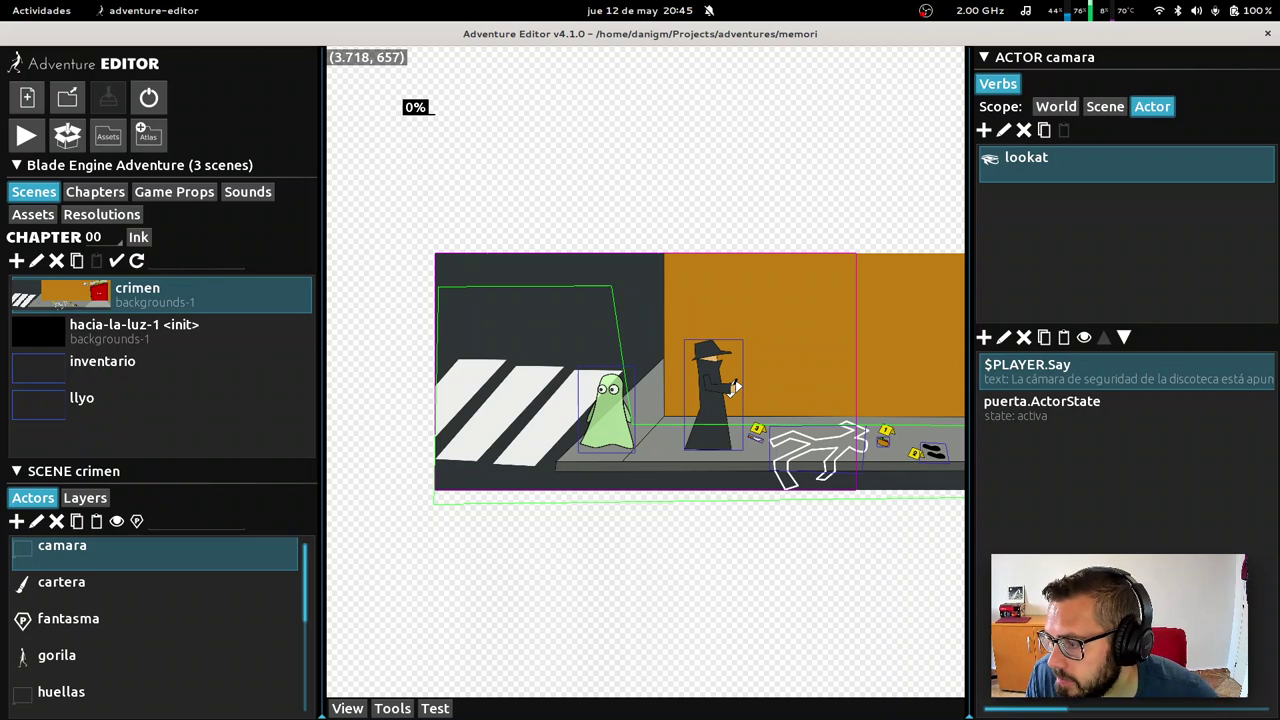
key("alt+Tab")
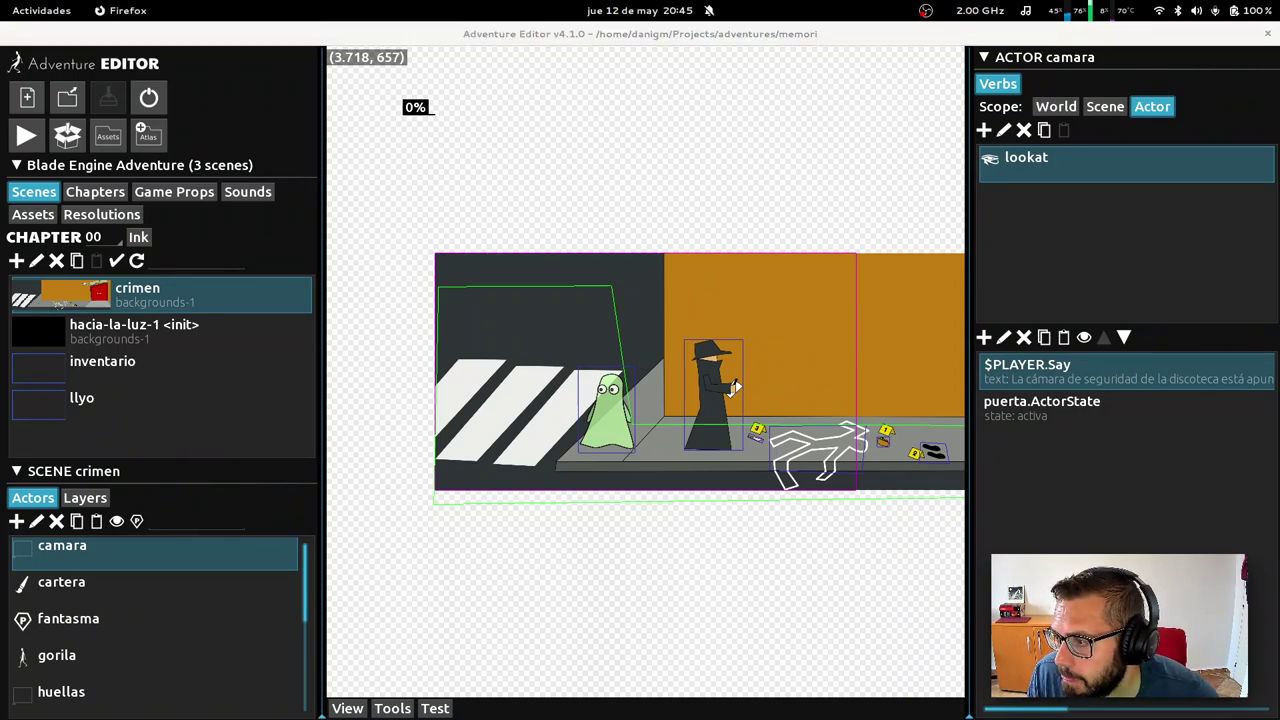
key("super")
key("super")
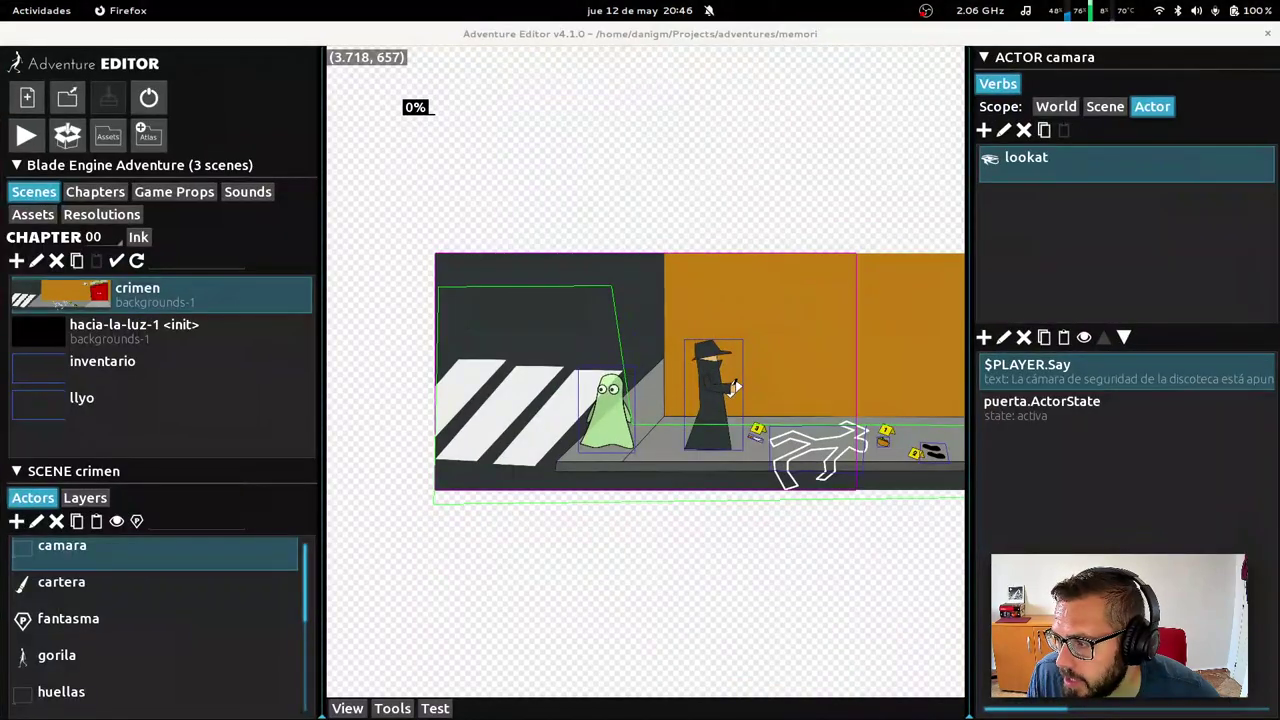
key("super")
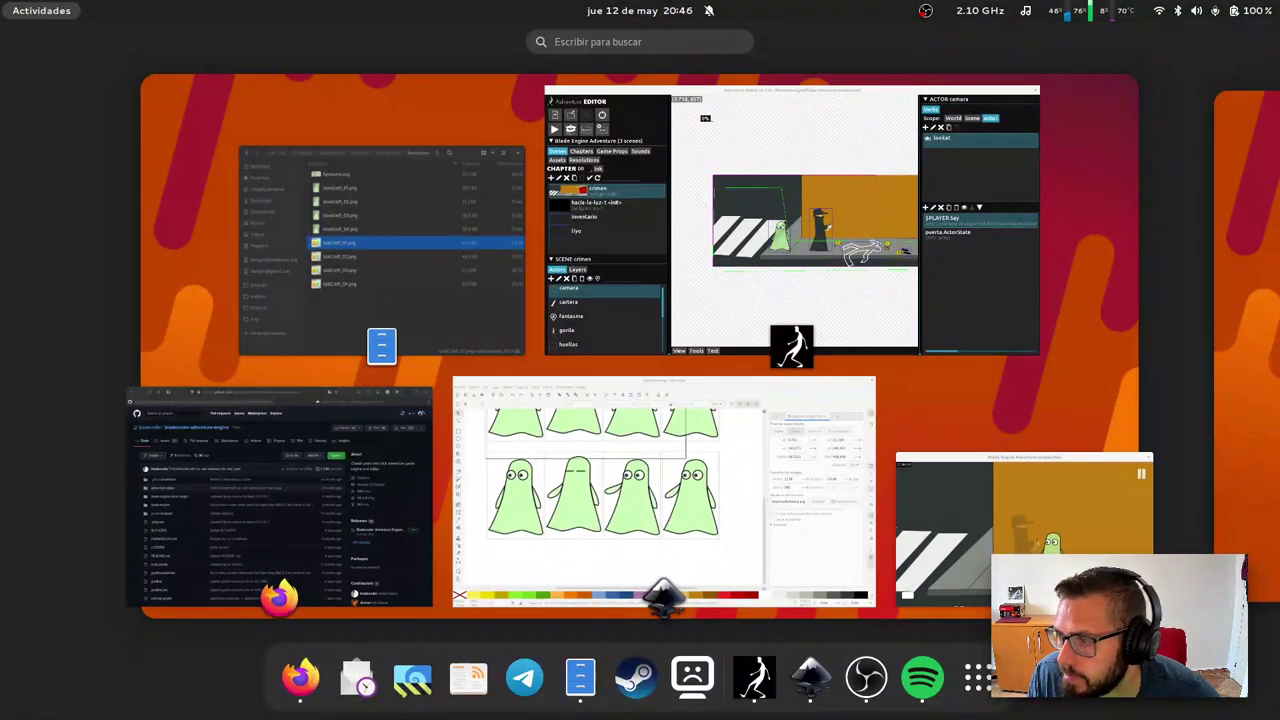
key("super")
key("super")
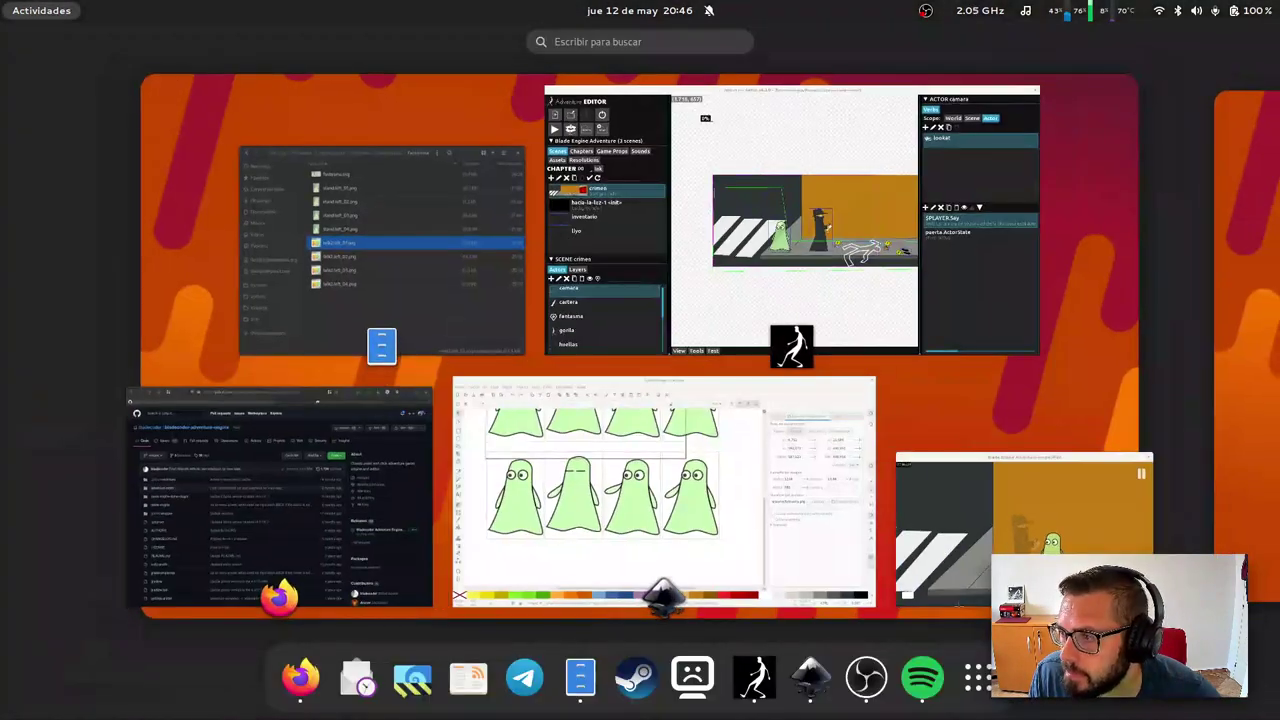
key("super")
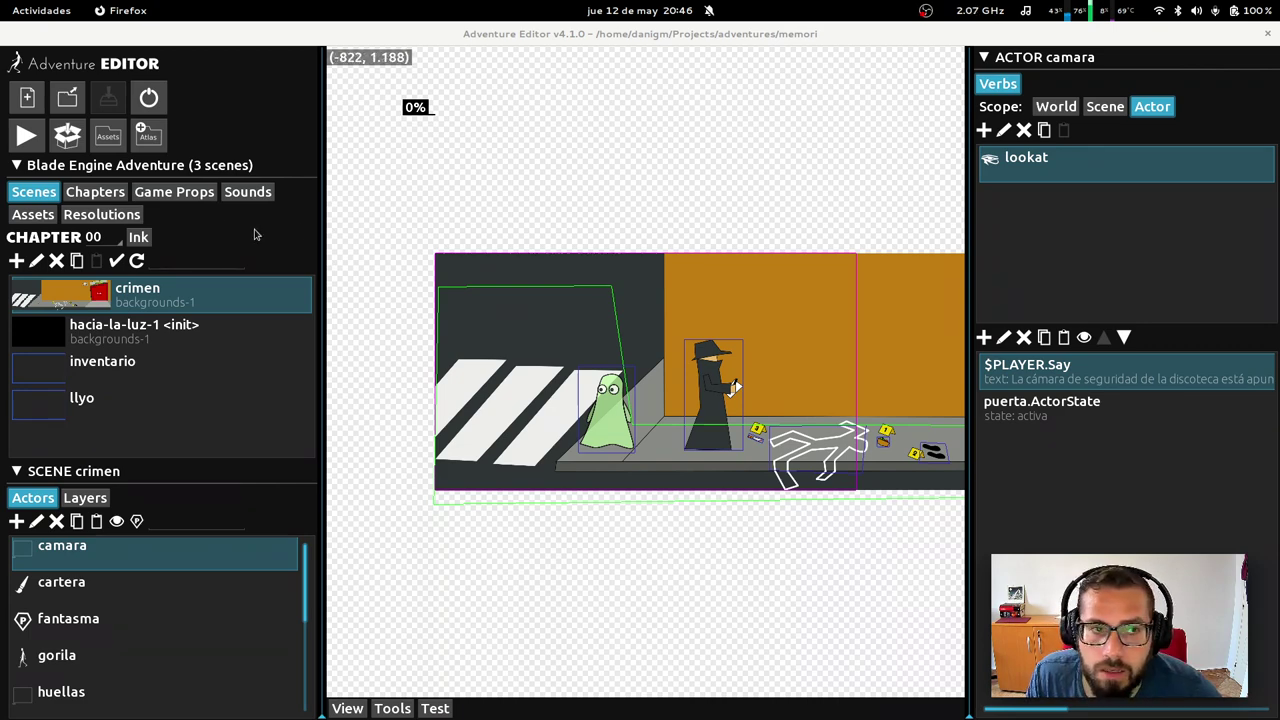
Set the single_action_inventory game property to true
left_click(174, 191)
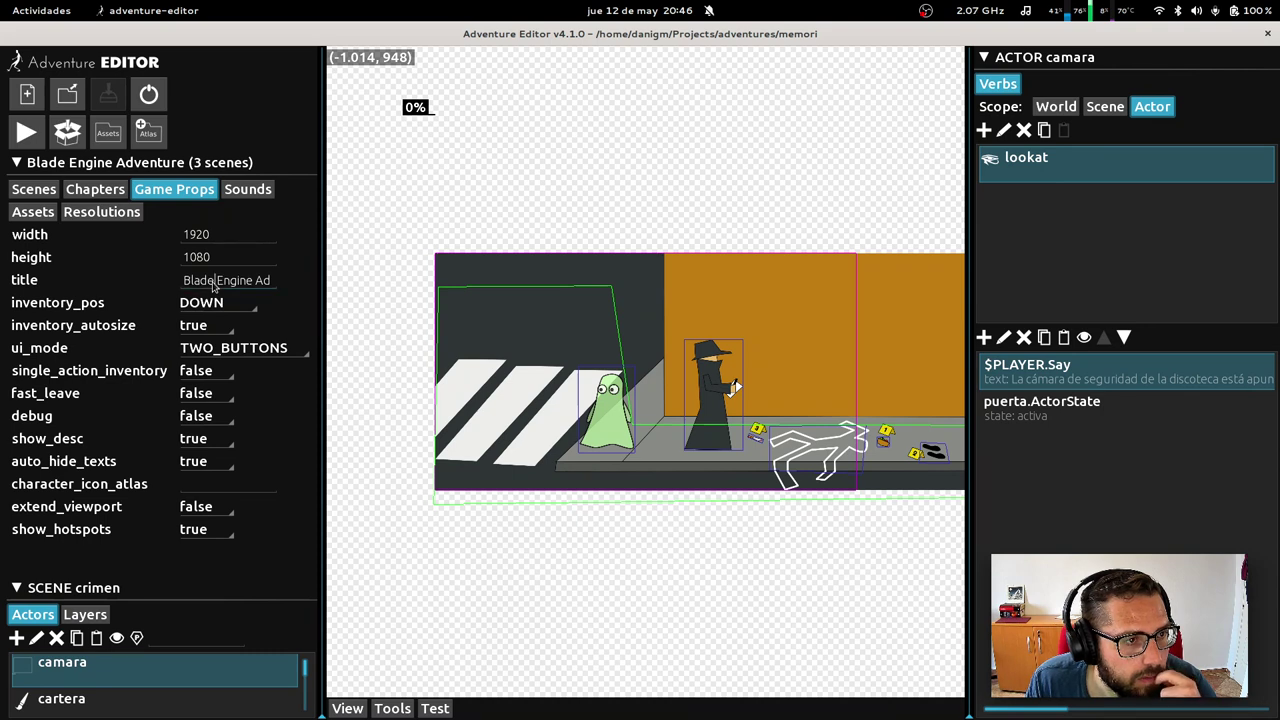
left_click(212, 377)
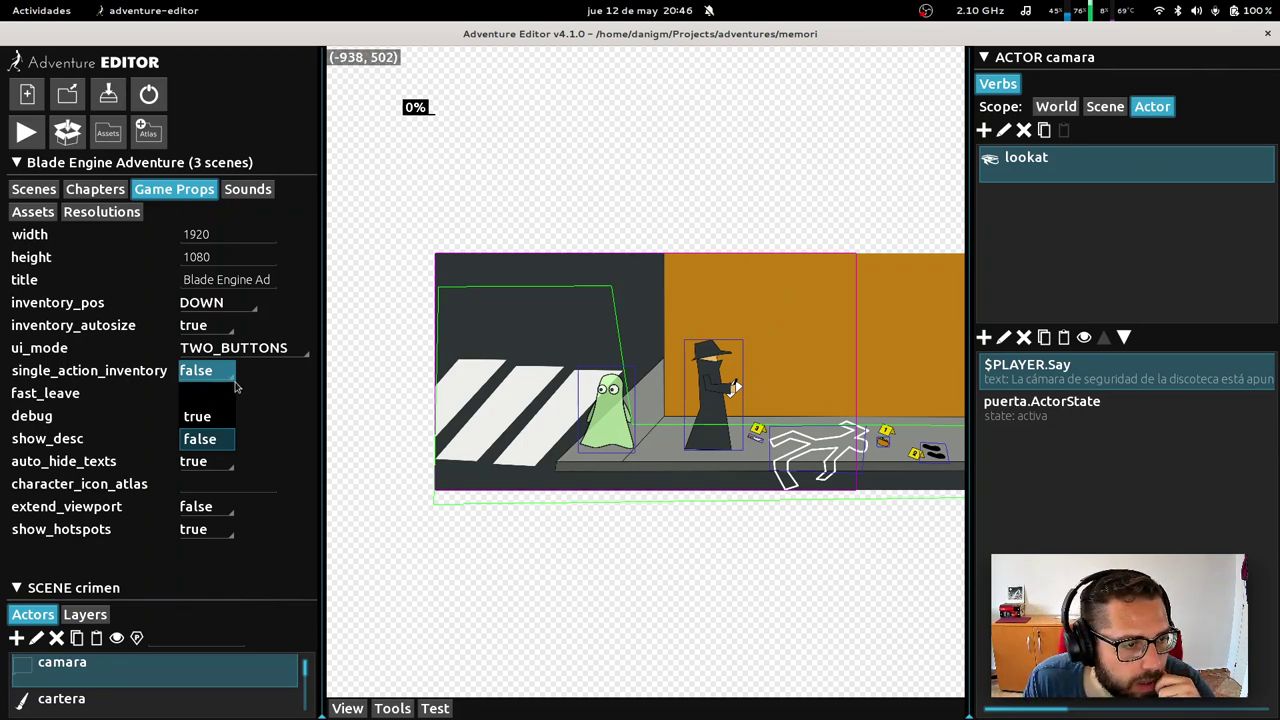
left_click(273, 400)
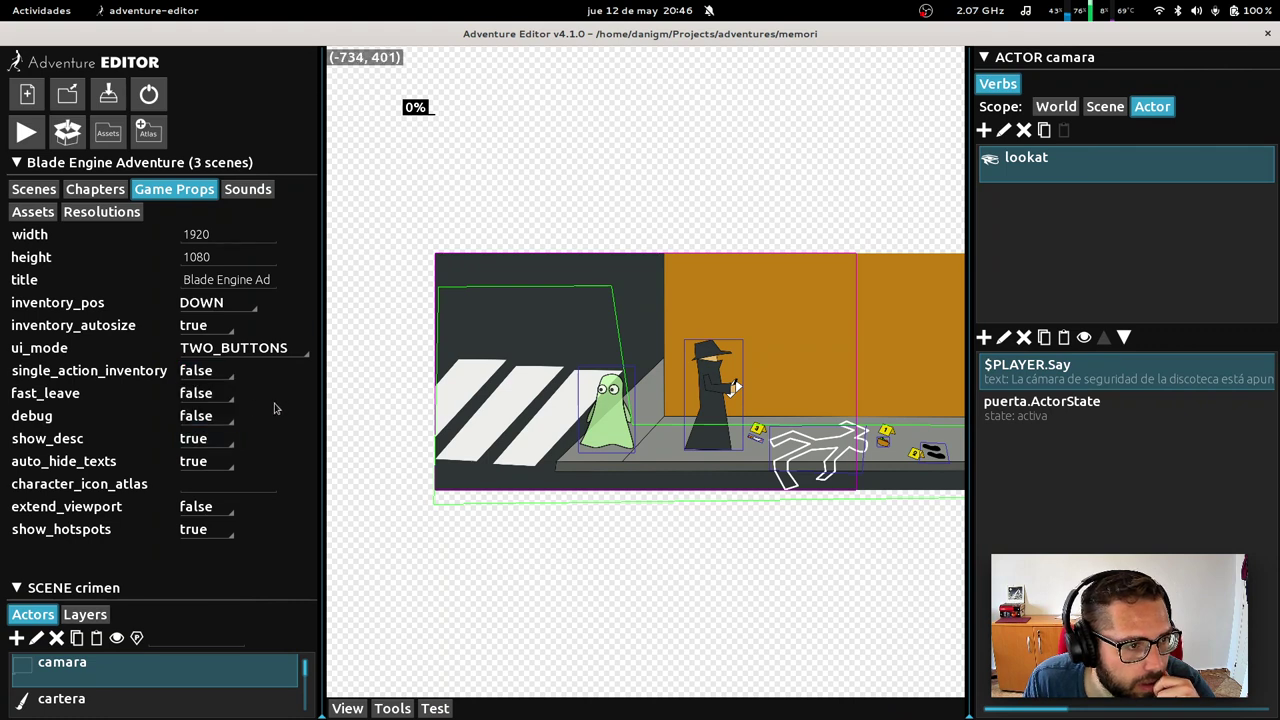
left_click(205, 372)
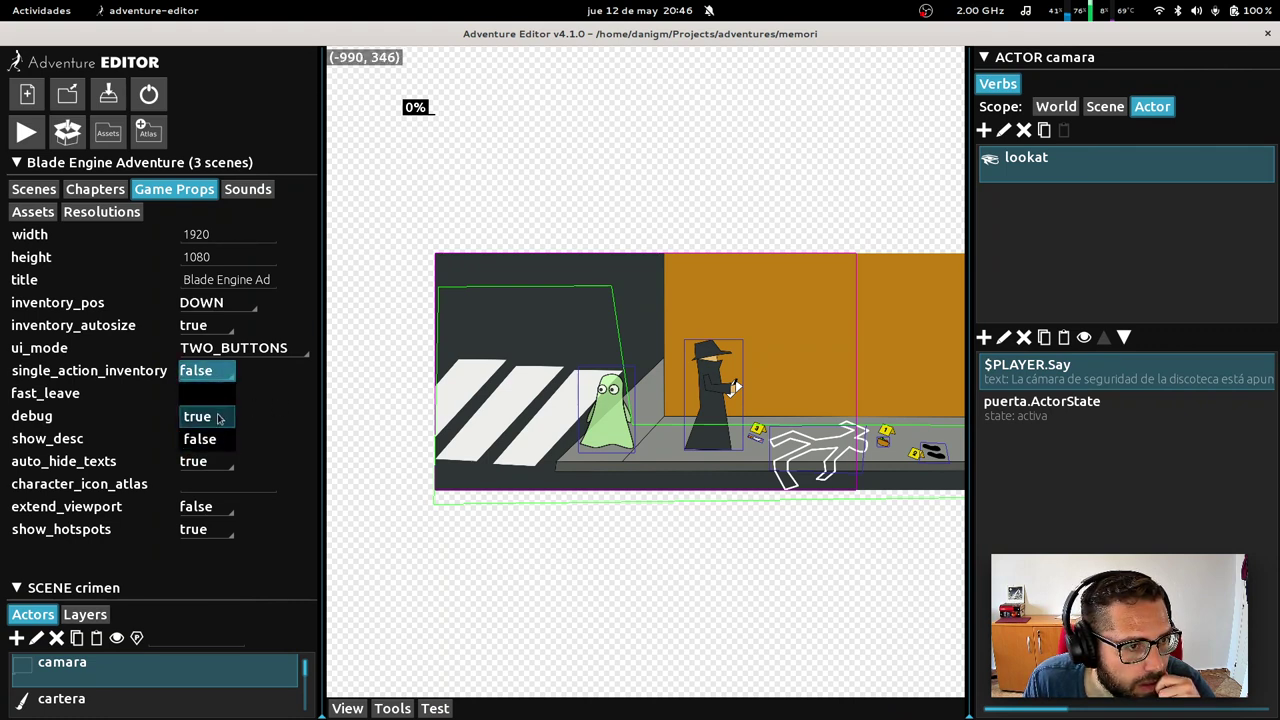
left_click(218, 415)
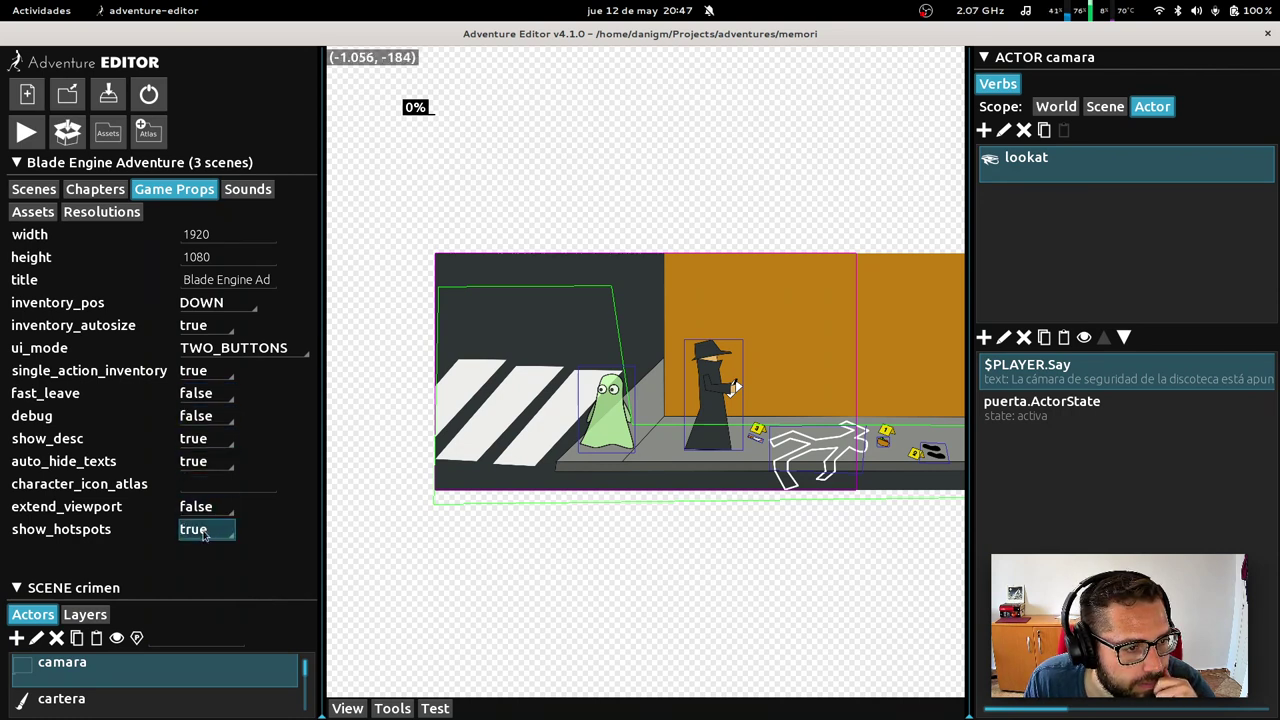
Test the crimen scene by interacting with the scene objects and the VIP card in the inventory, and close the test game
left_click(435, 709)
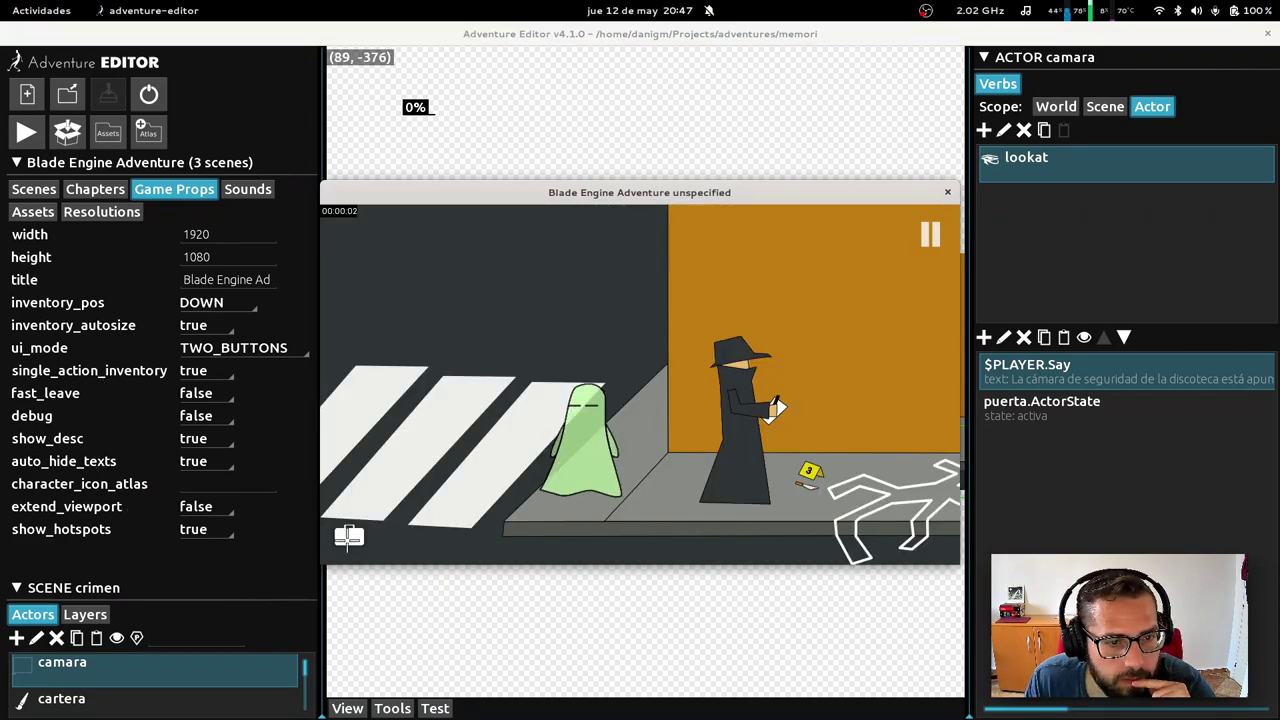
left_click(935, 478)
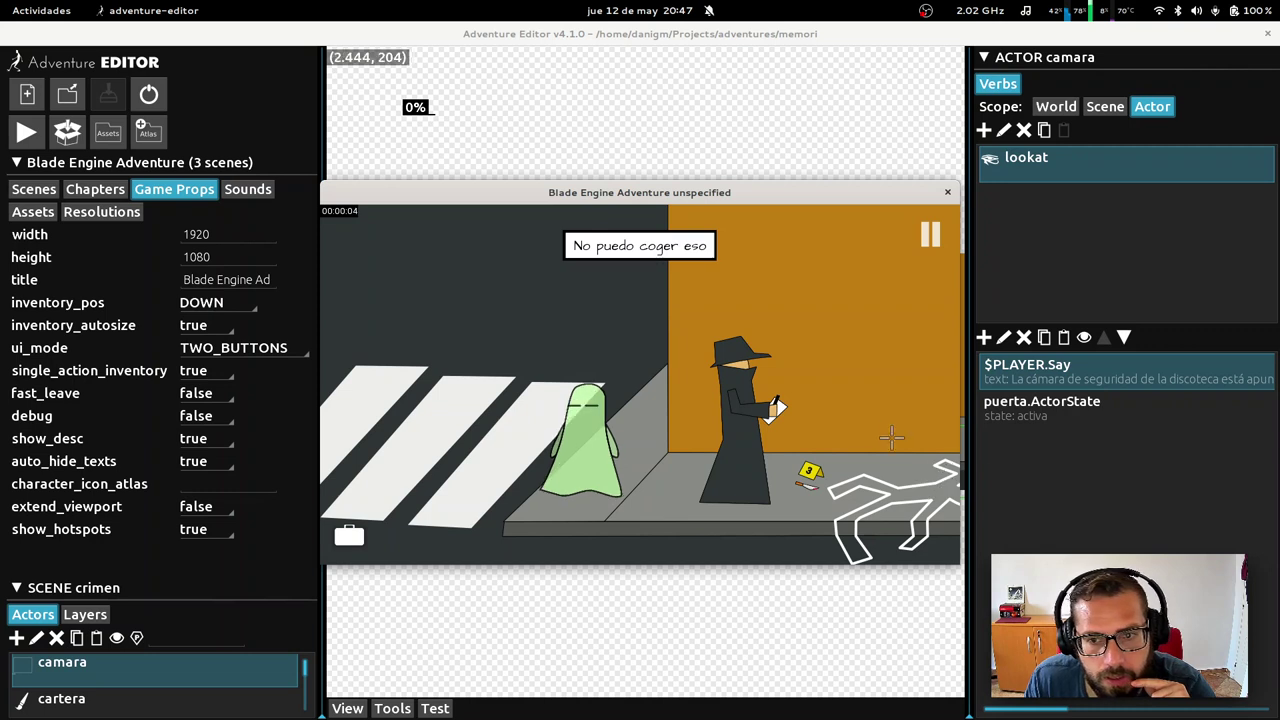
left_click(934, 472)
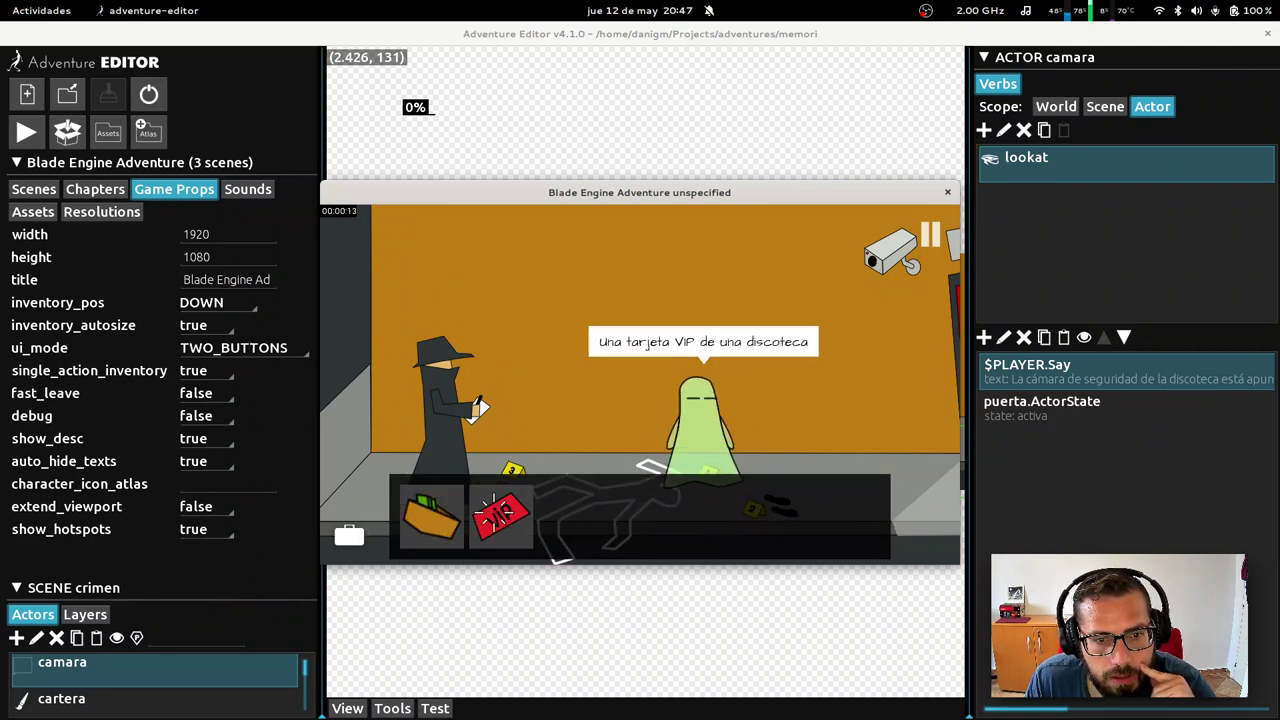
left_click(503, 514)
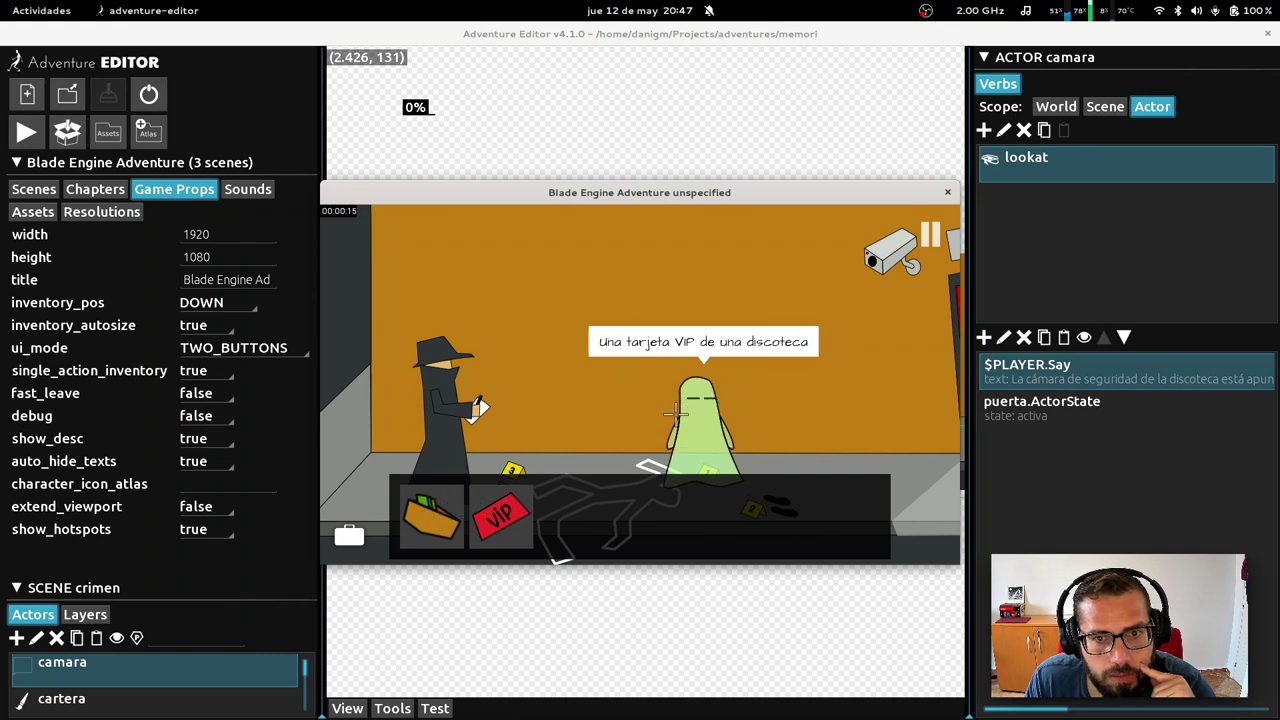
left_click(947, 192)
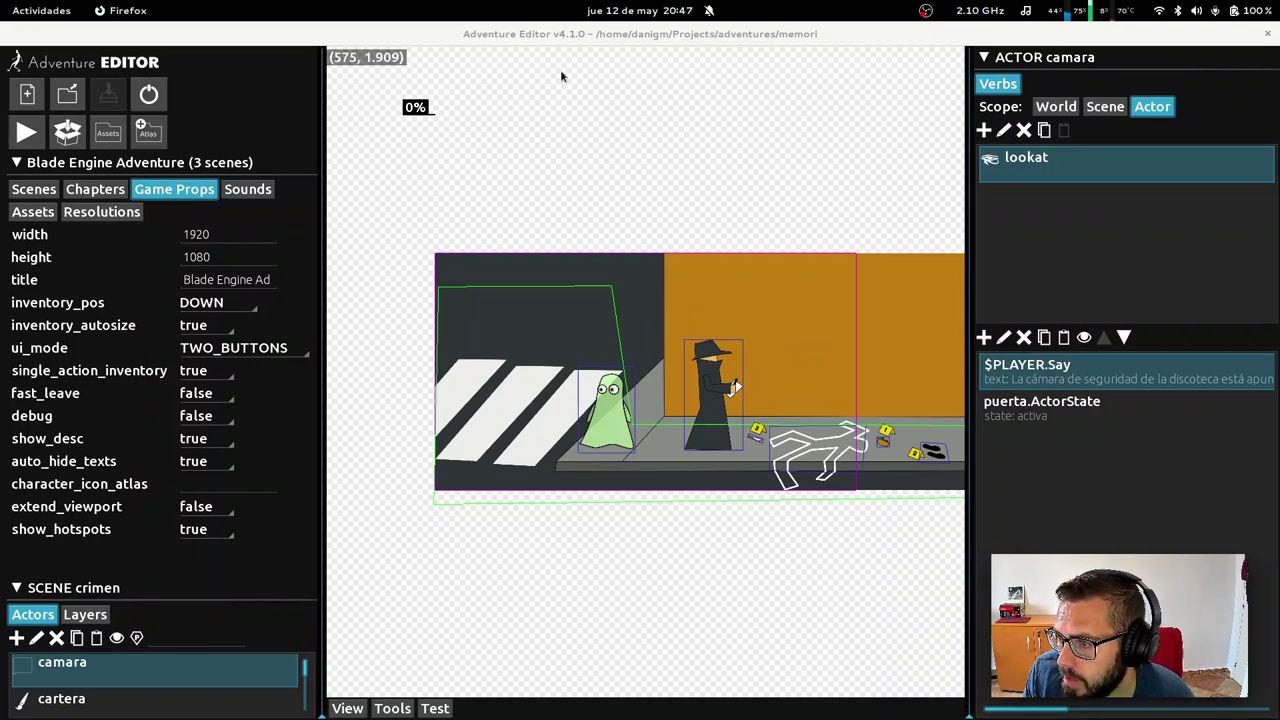
List the adventure's atlas assets, open the folder containing luz.atlas, and close it again
mouse_move(2, 2)
left_click(790, 230)
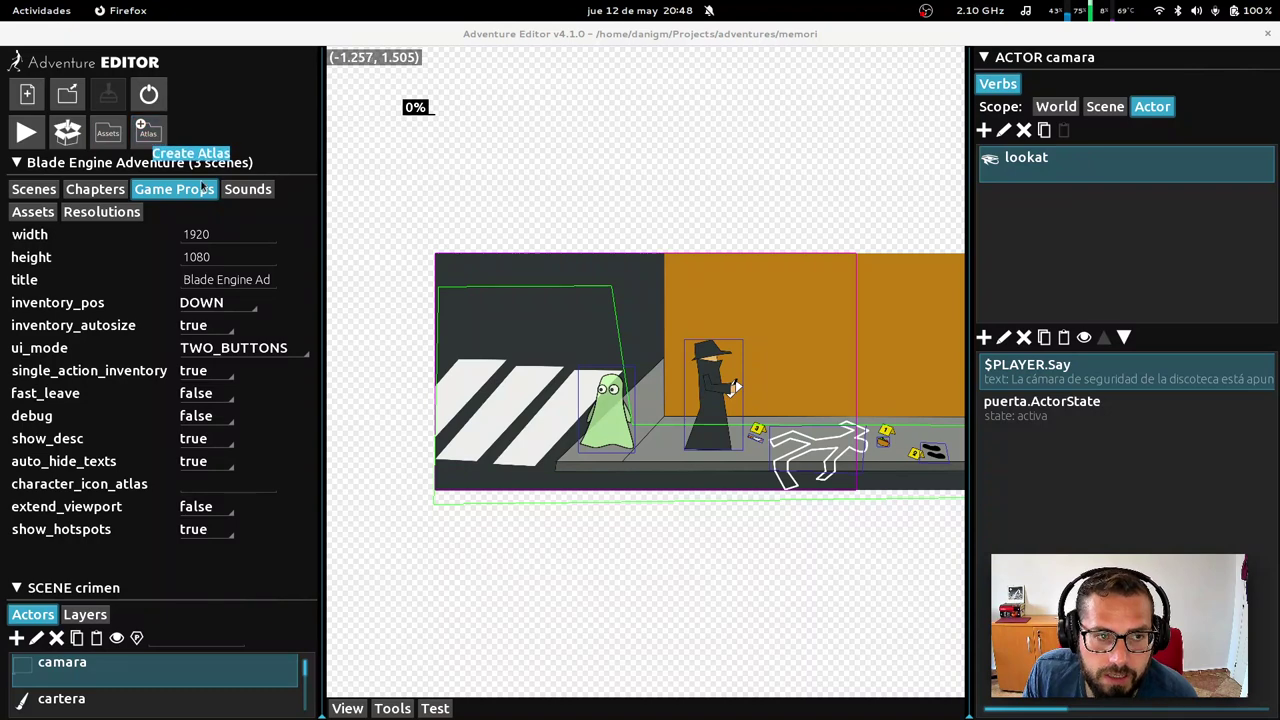
left_click(33, 212)
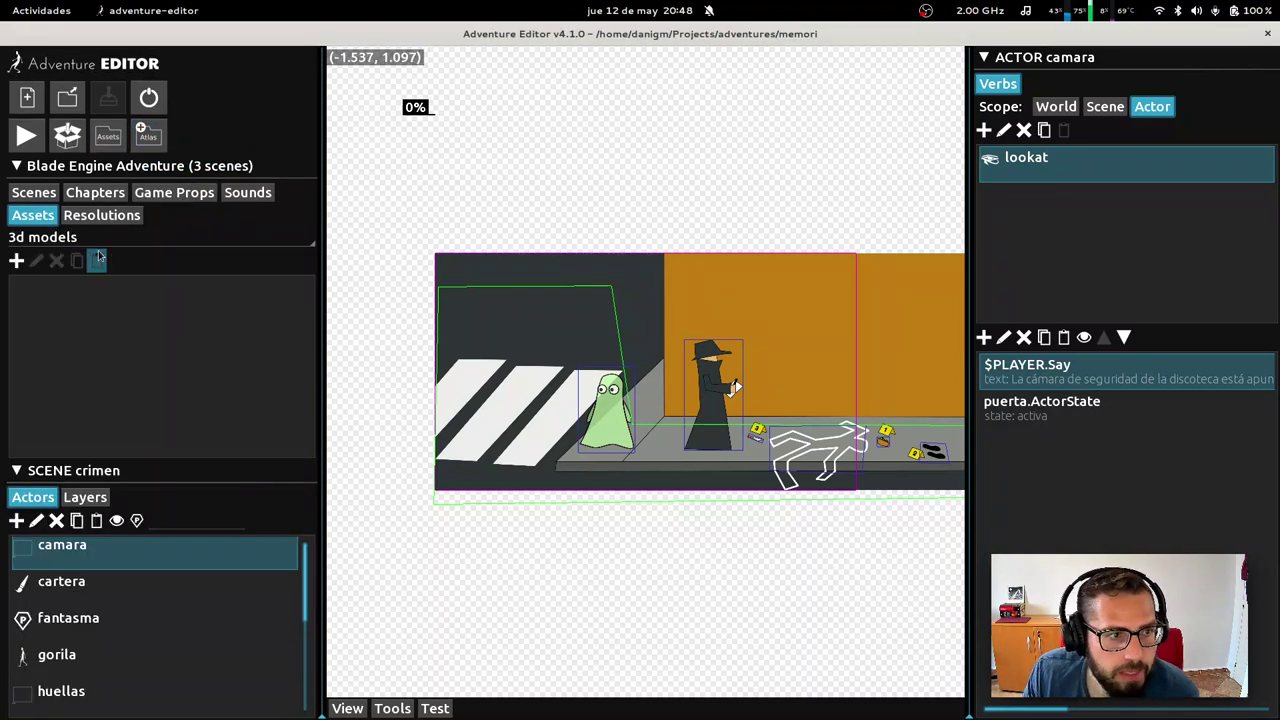
left_click(100, 240)
left_click(80, 285)
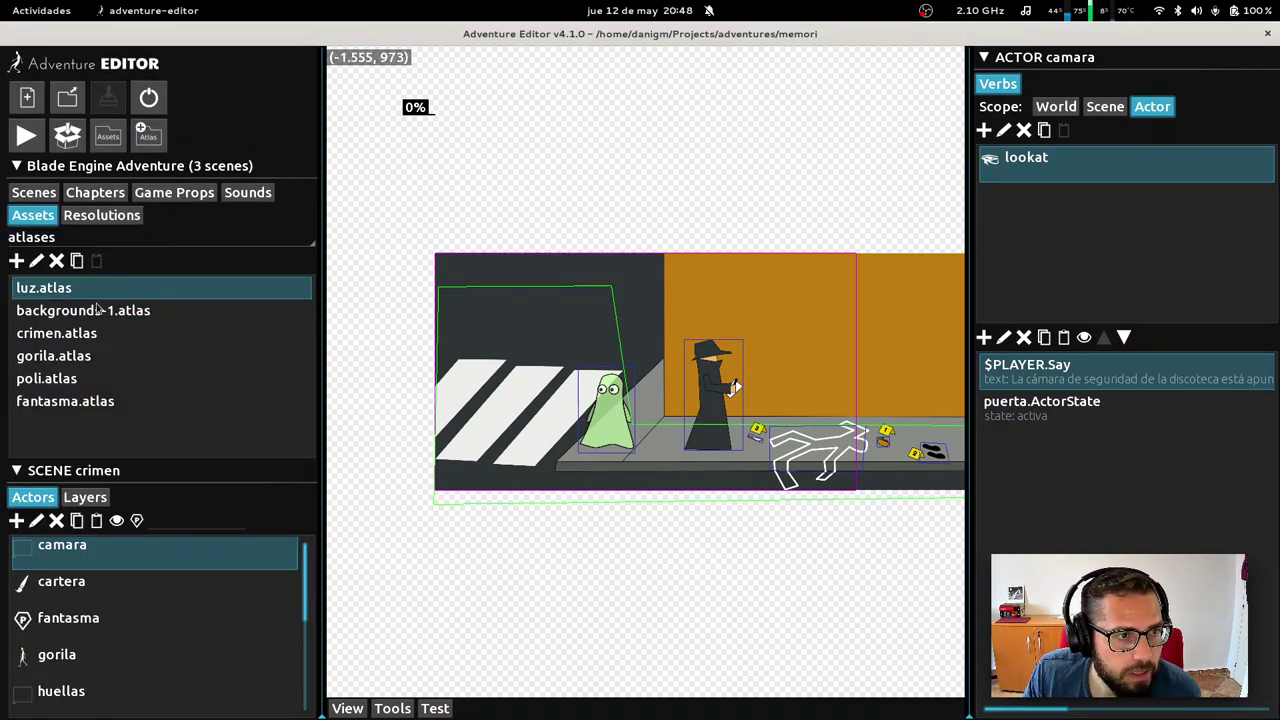
left_click(58, 310)
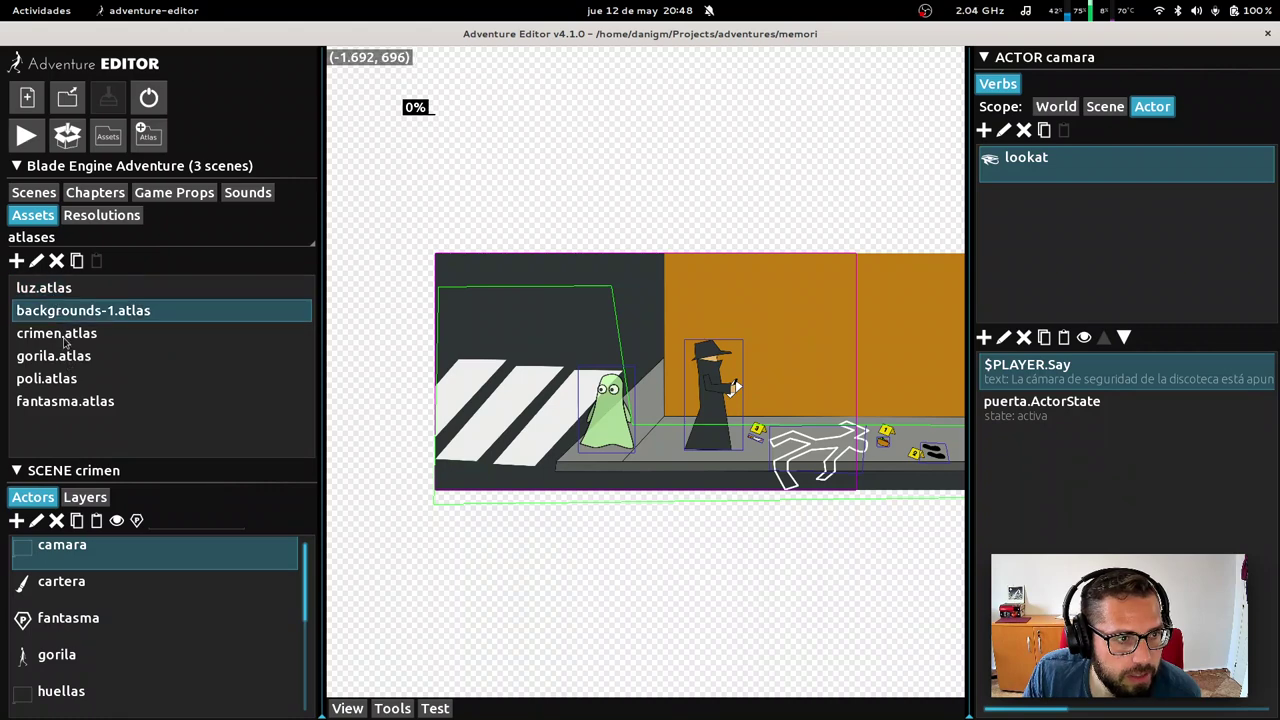
left_click(45, 287)
left_click(36, 260)
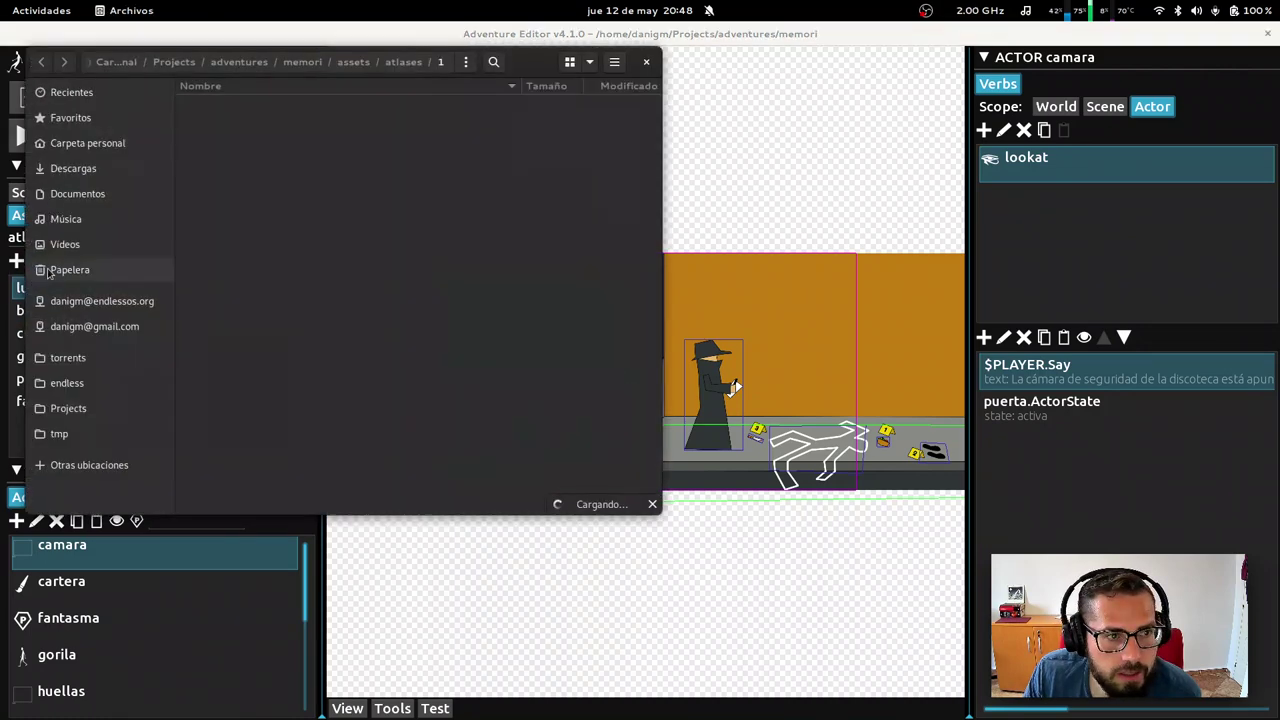
left_click(644, 62)
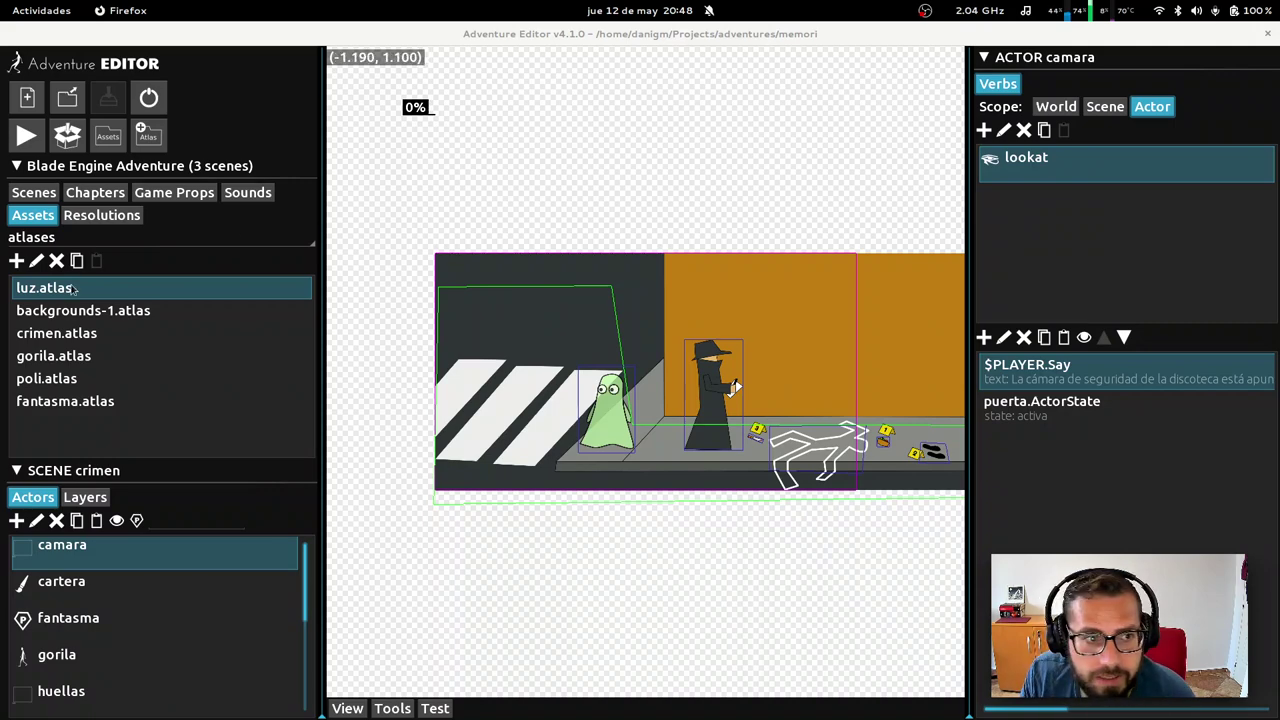
Reopen the atlas folder from luz.atlas and examine the region definitions in the text of backgrounds-1.atlas
left_click(37, 262)
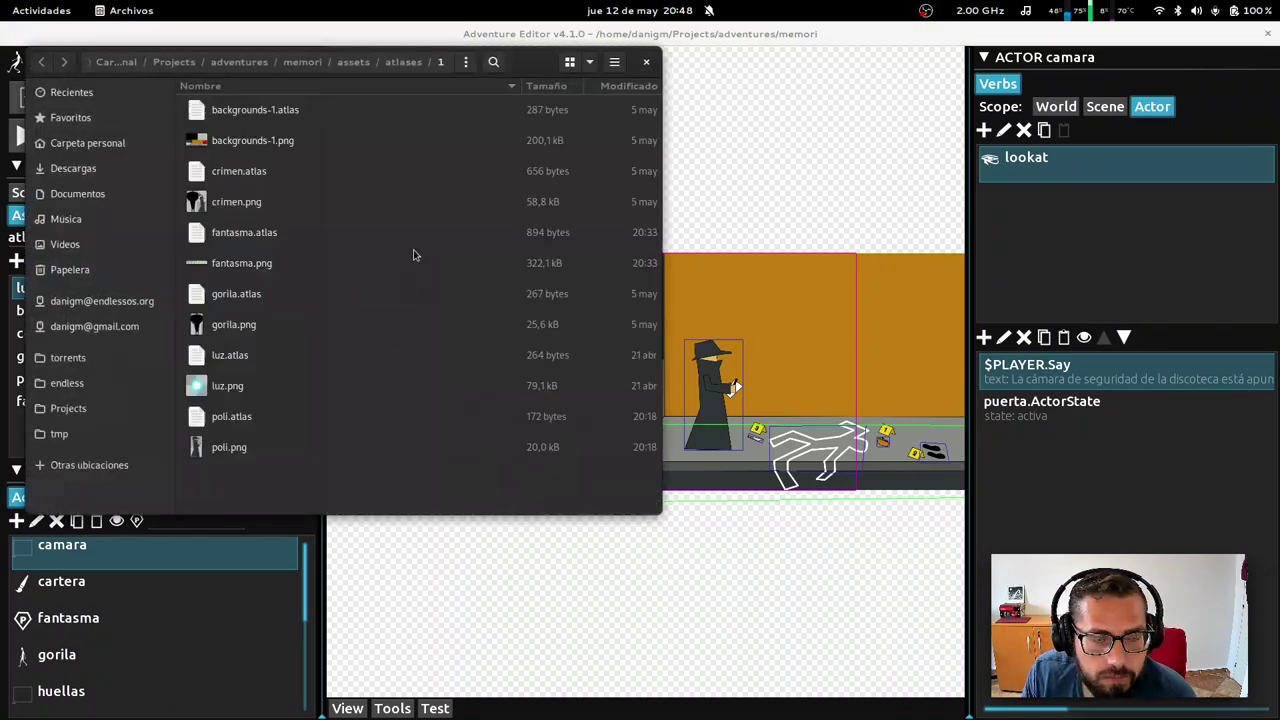
left_click_drag(519, 65, 851, 112)
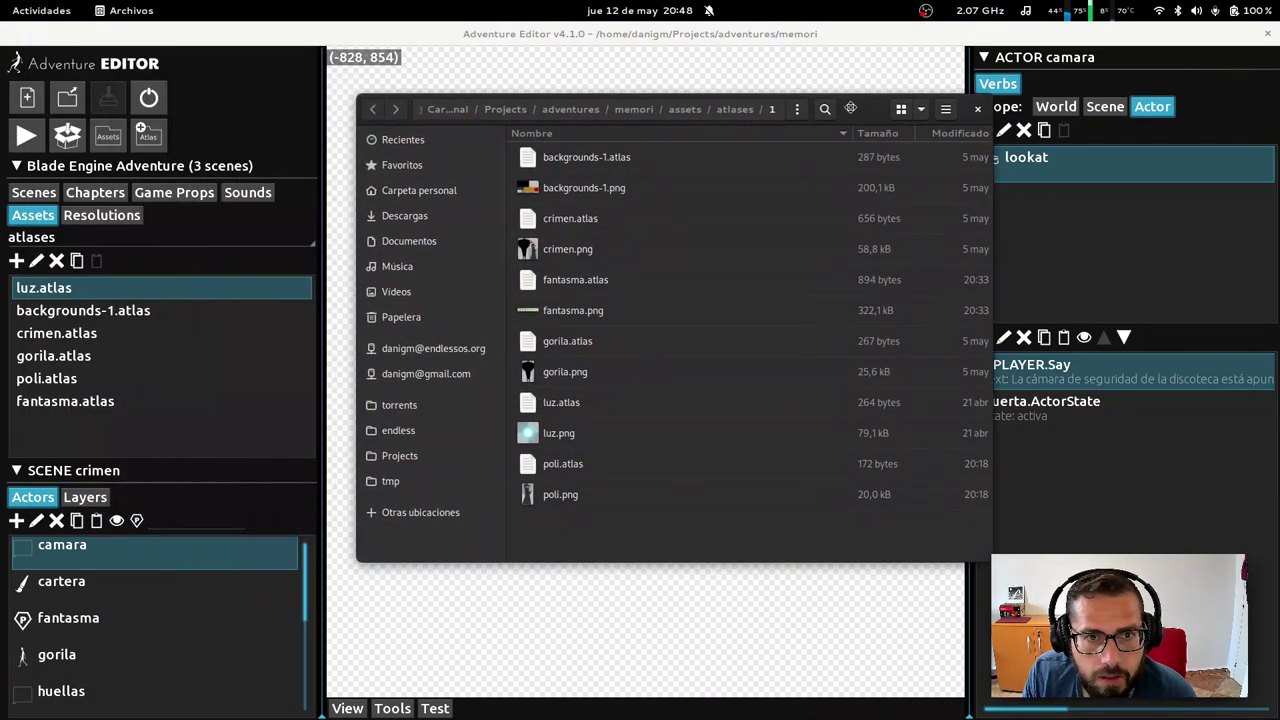
left_click(548, 194)
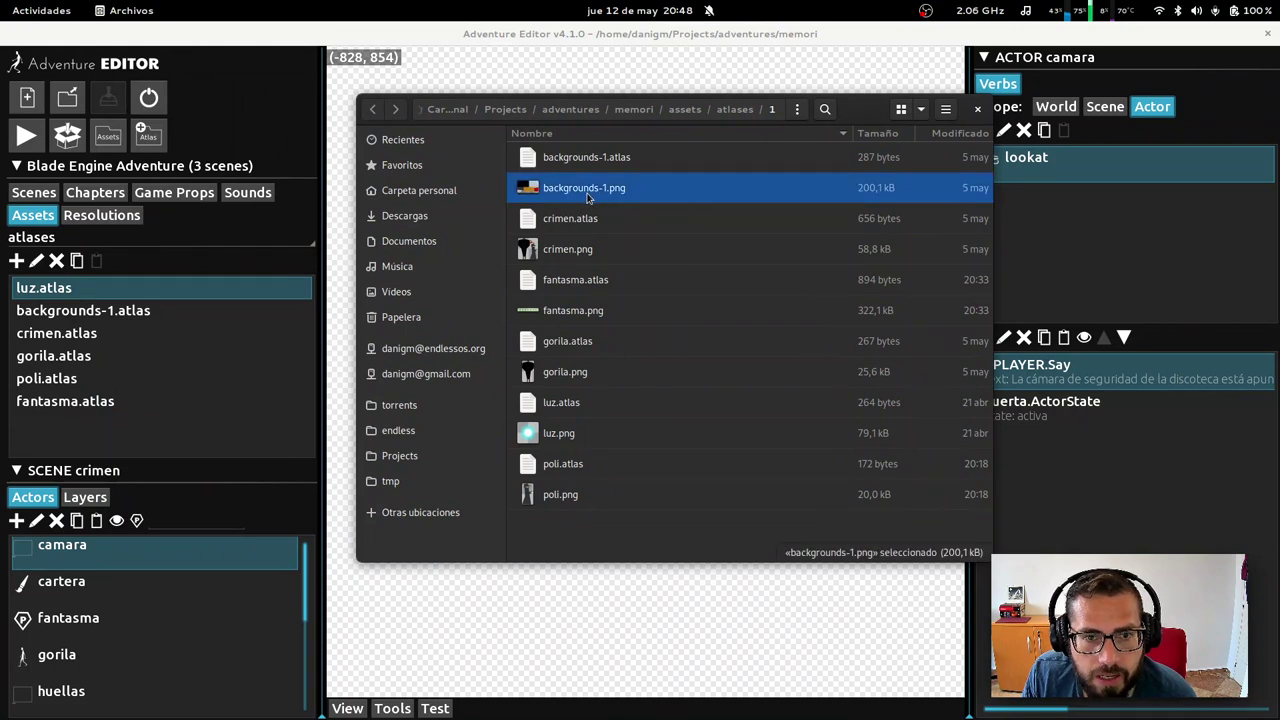
double_click(560, 162)
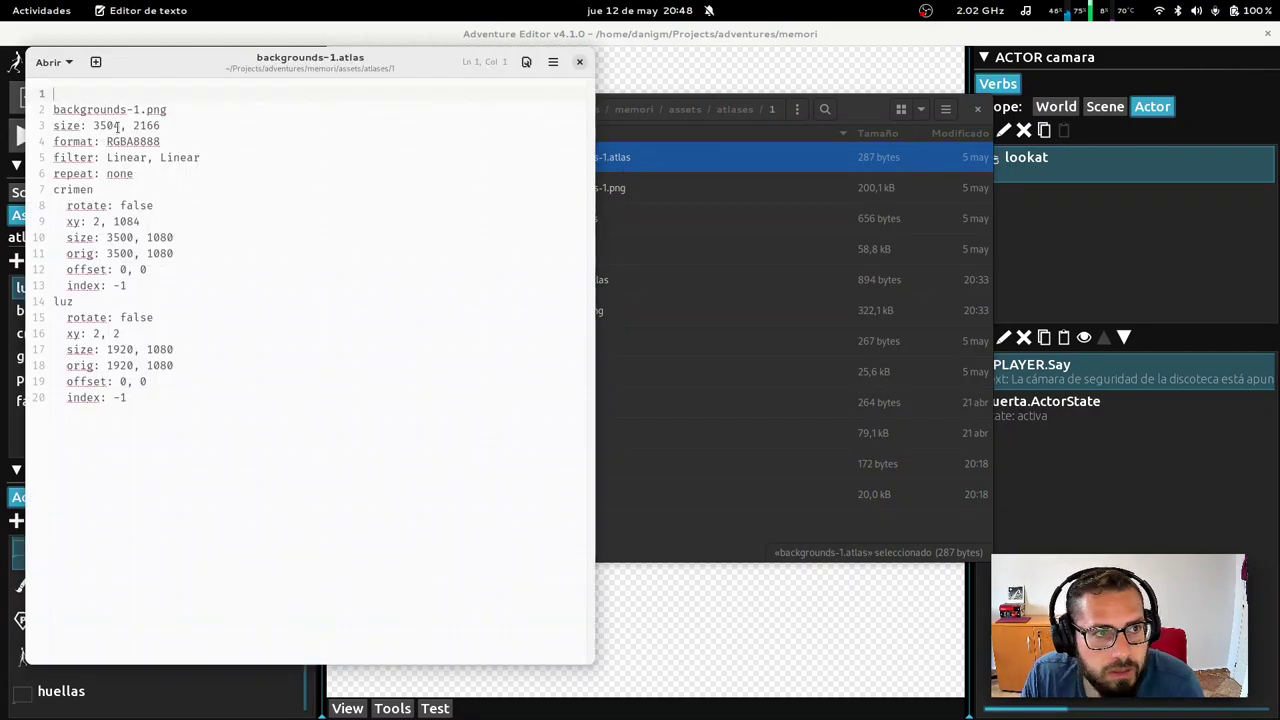
left_click_drag(300, 66, 955, 83)
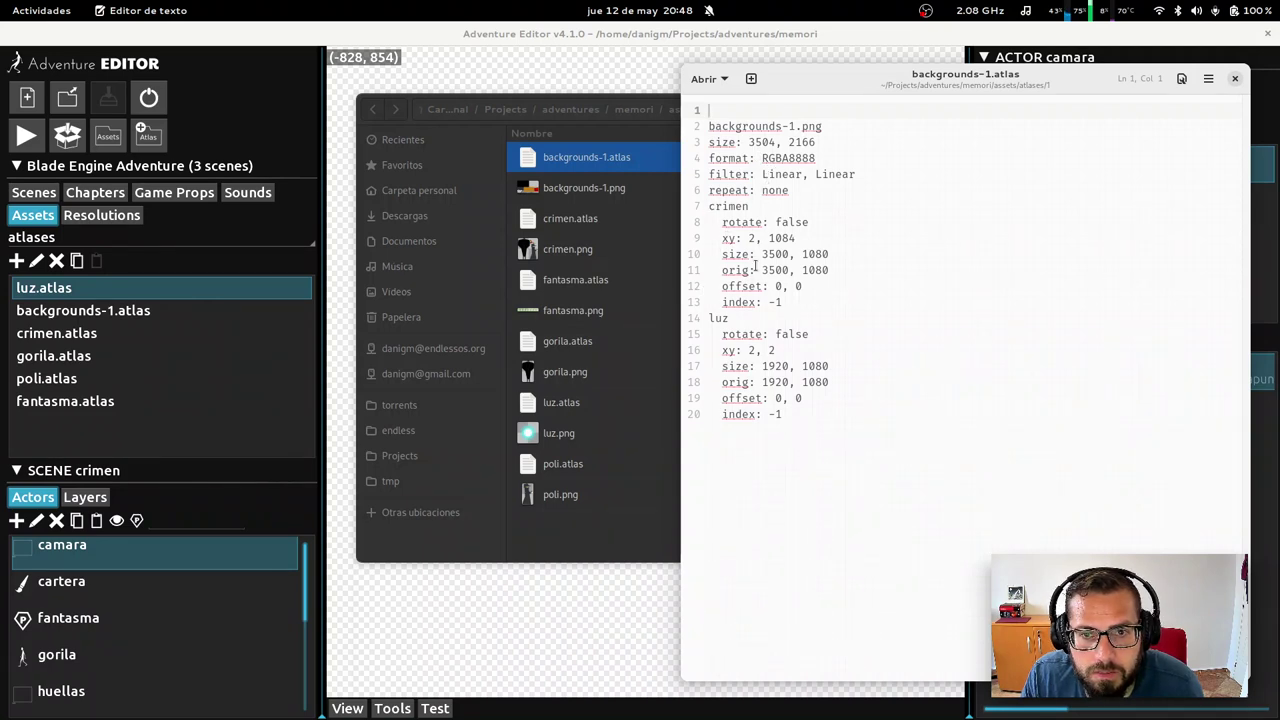
View backgrounds-1.png, compare its packed backgrounds with the atlas text, and close the image
double_click(548, 191)
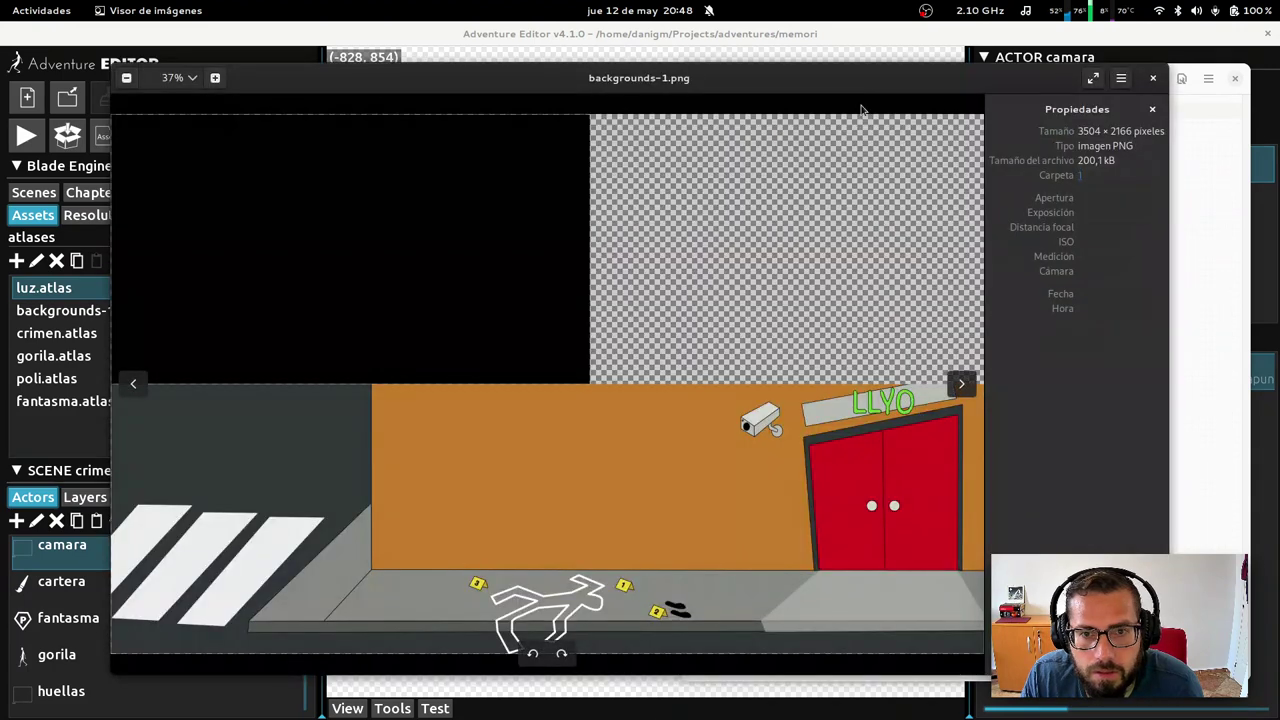
left_click_drag(820, 78, 740, 75)
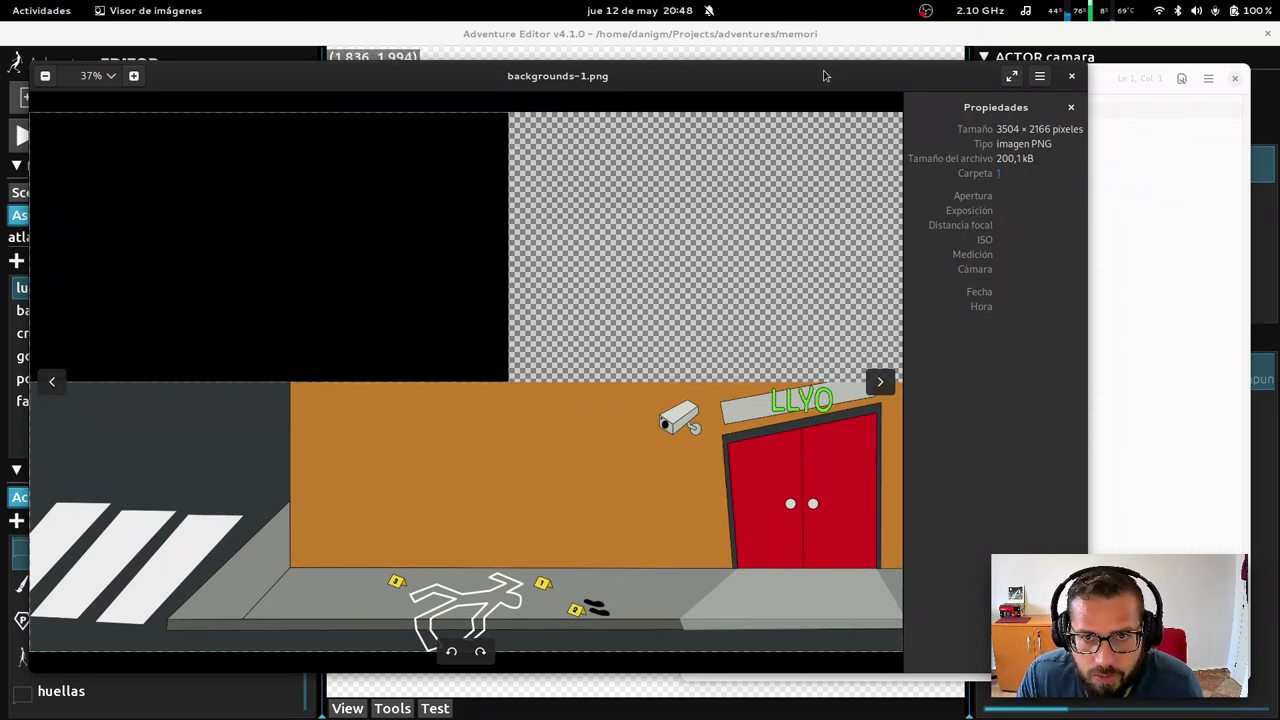
left_click_drag(838, 66, 808, 54)
left_click(1100, 77)
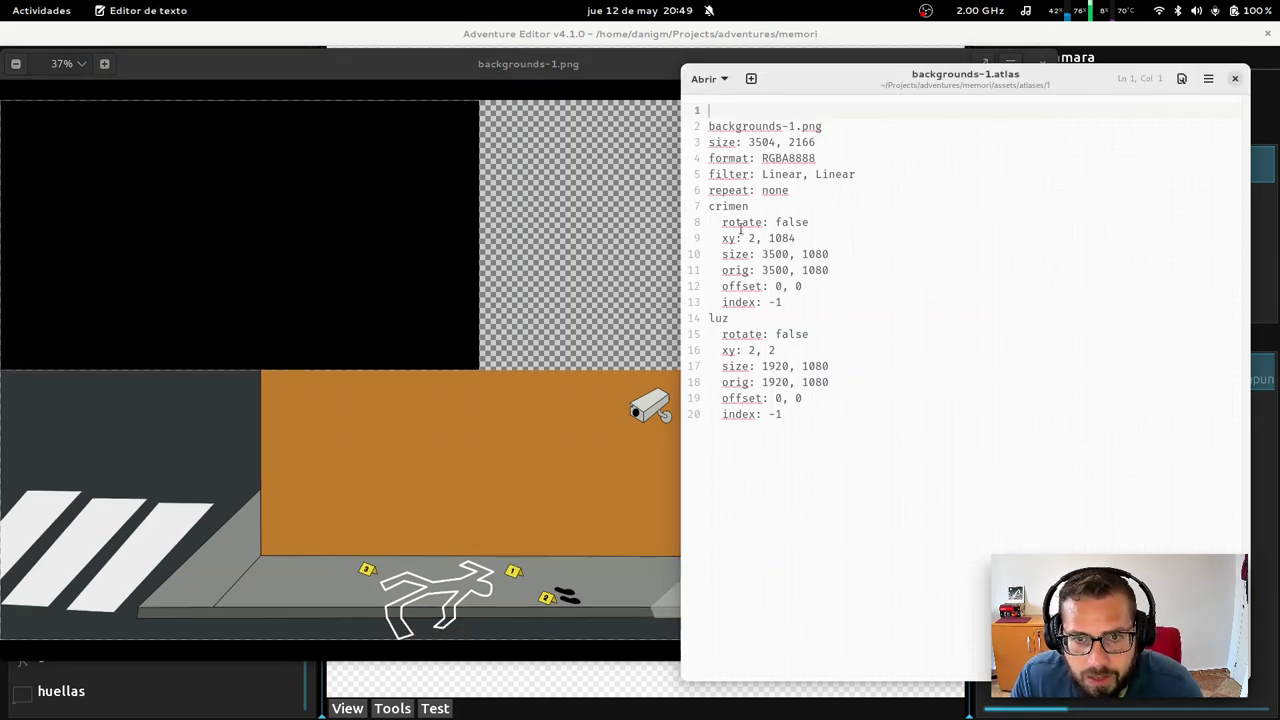
left_click(655, 200)
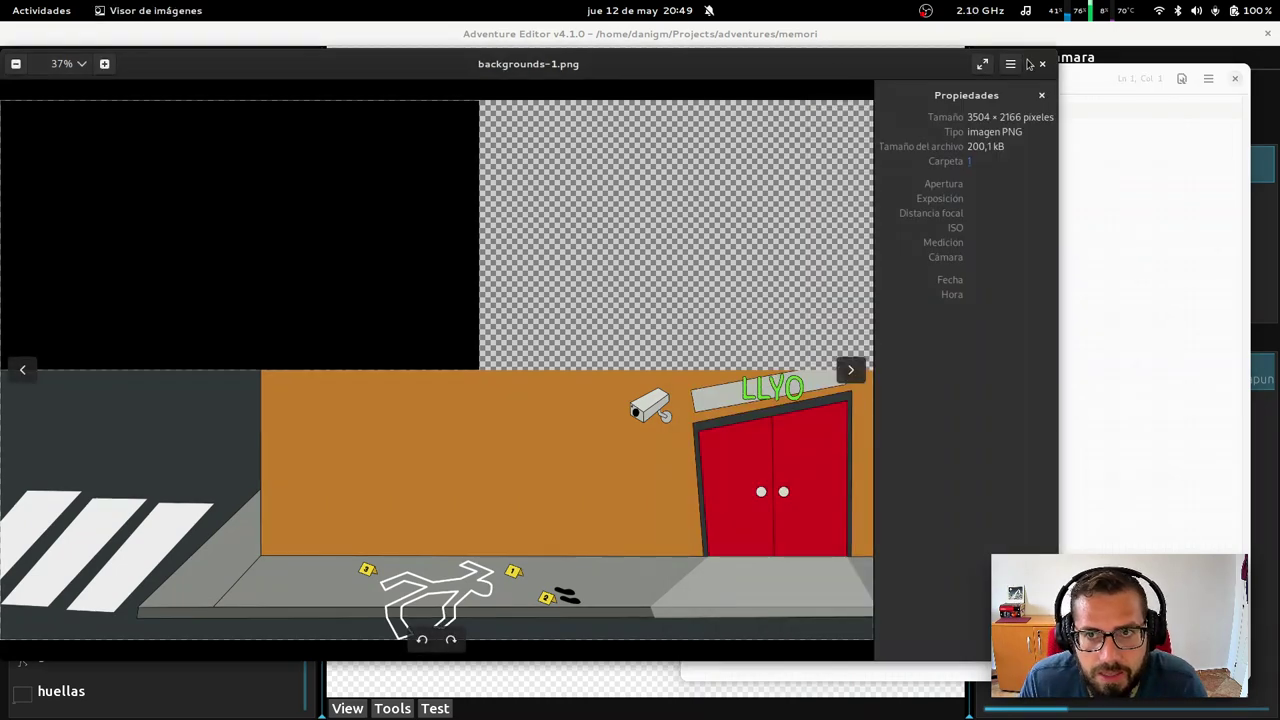
left_click(1039, 64)
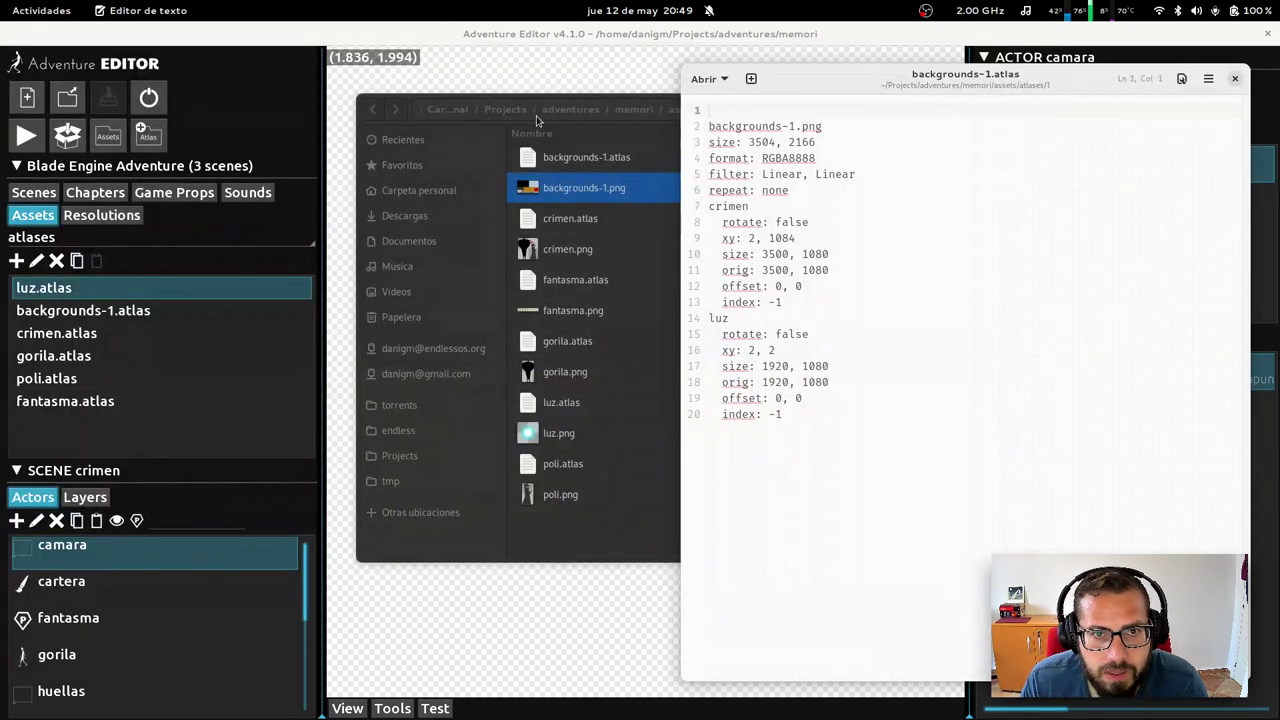
Check the contents of atlas folder 1, view the sprites packed in crimen.png, and close the image and the backgrounds-1.atlas text
left_click(422, 128)
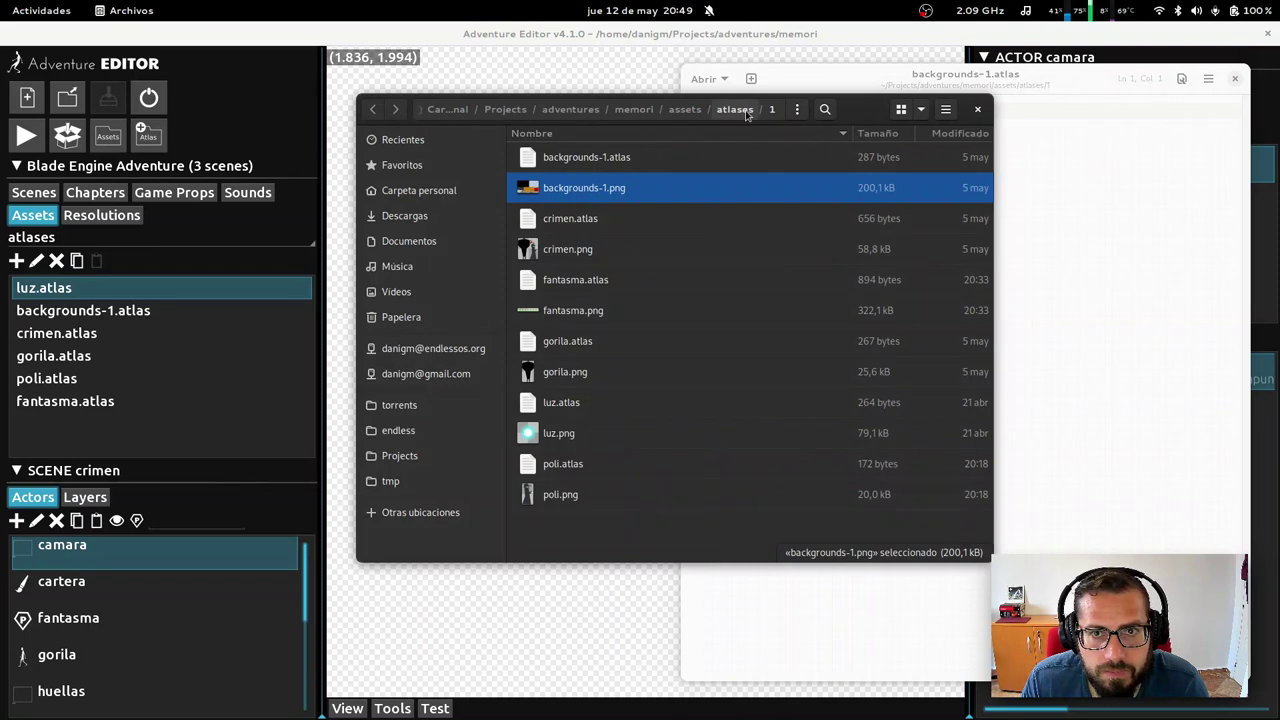
left_click(746, 110)
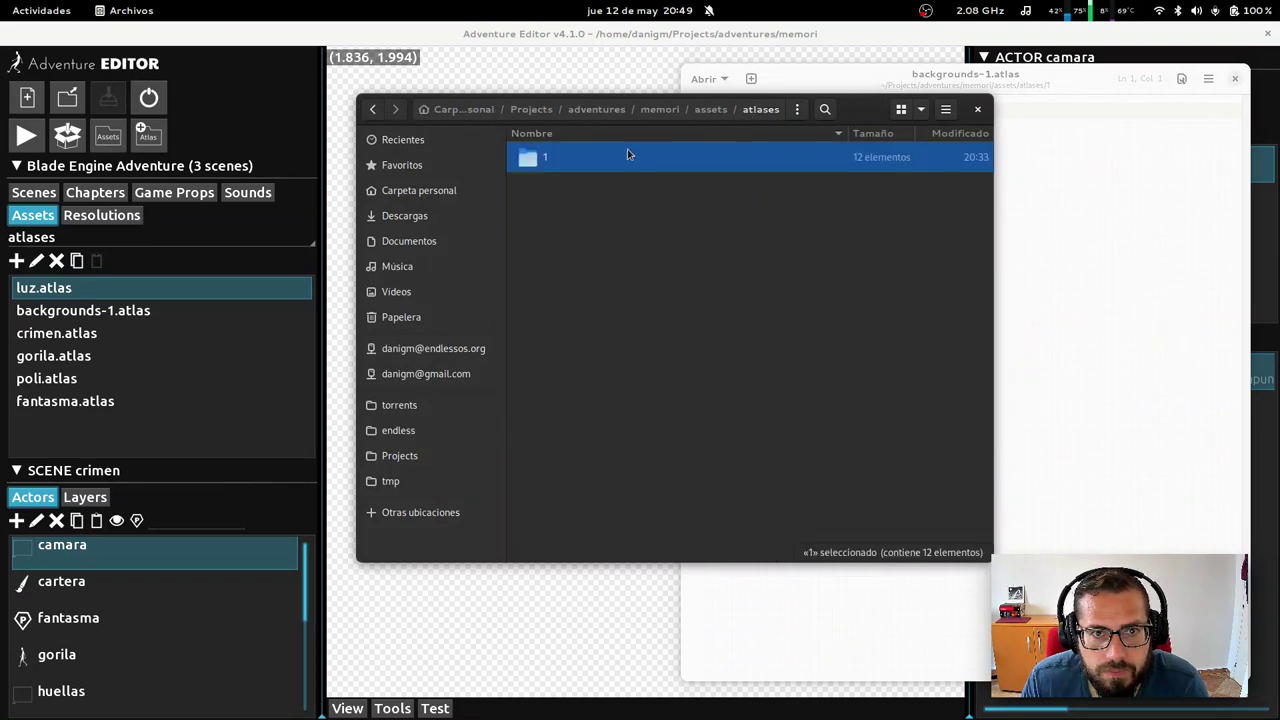
double_click(612, 166)
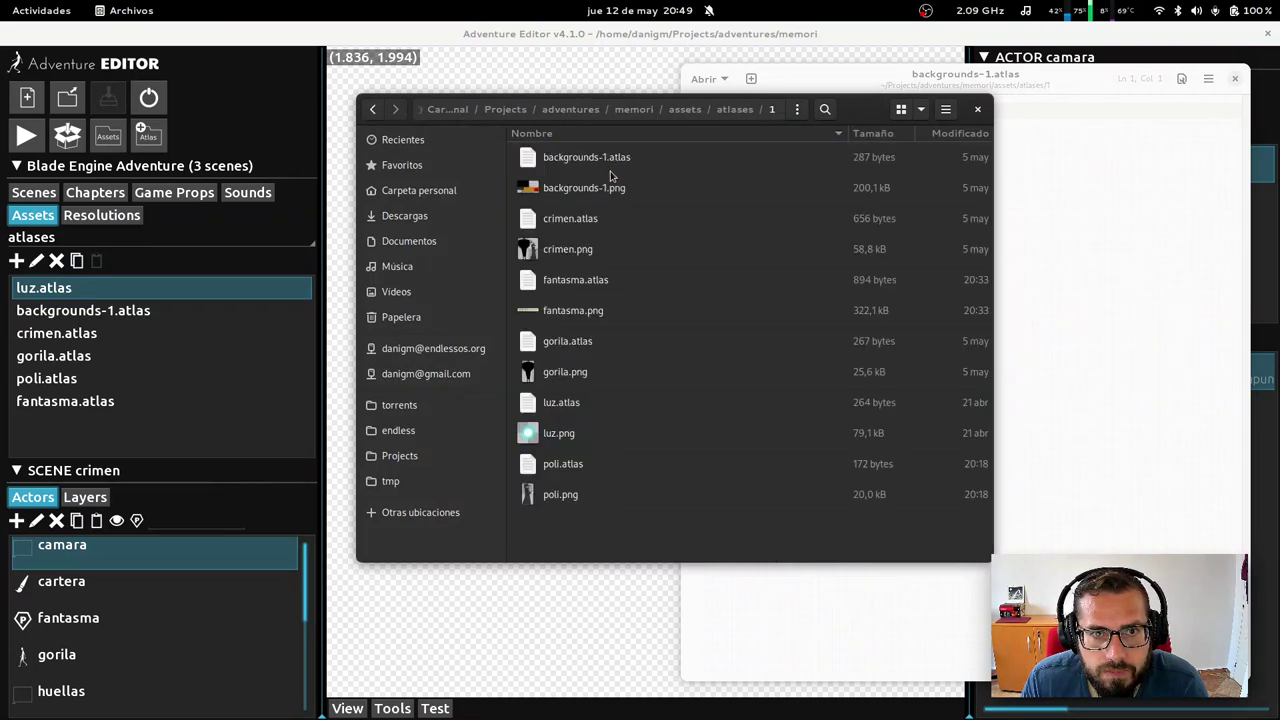
double_click(565, 252)
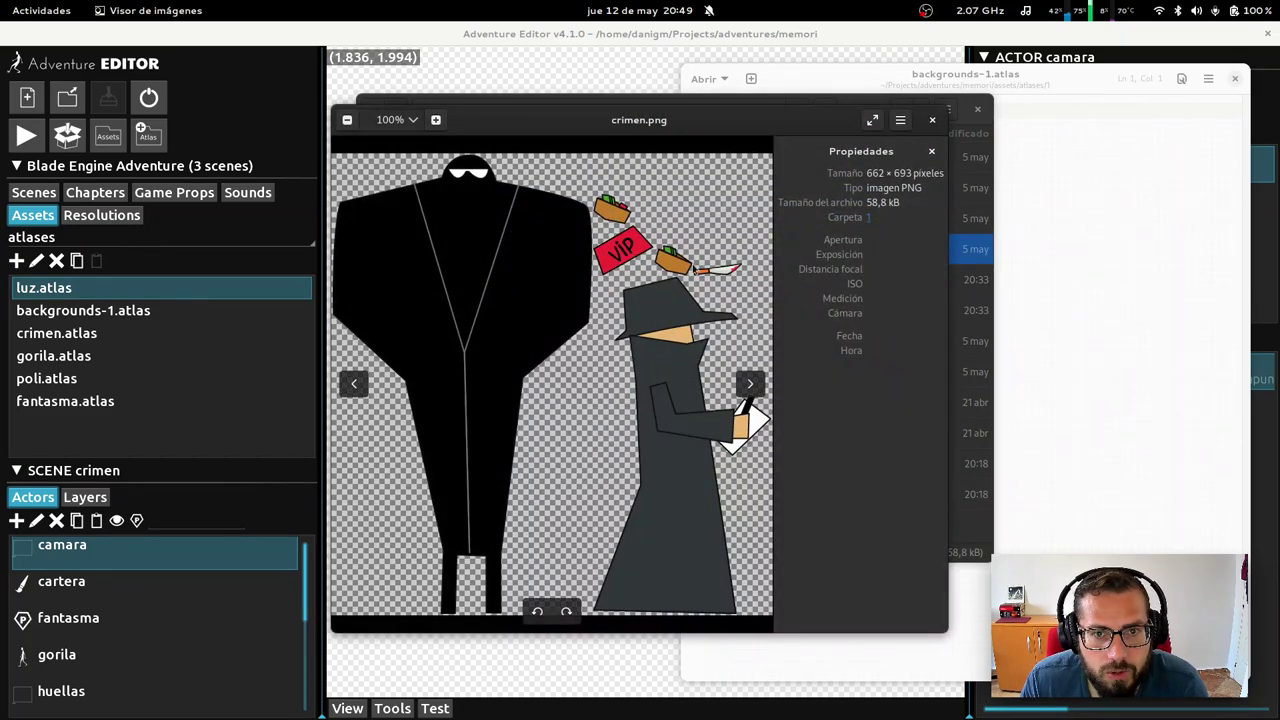
left_click_drag(617, 134, 464, 112)
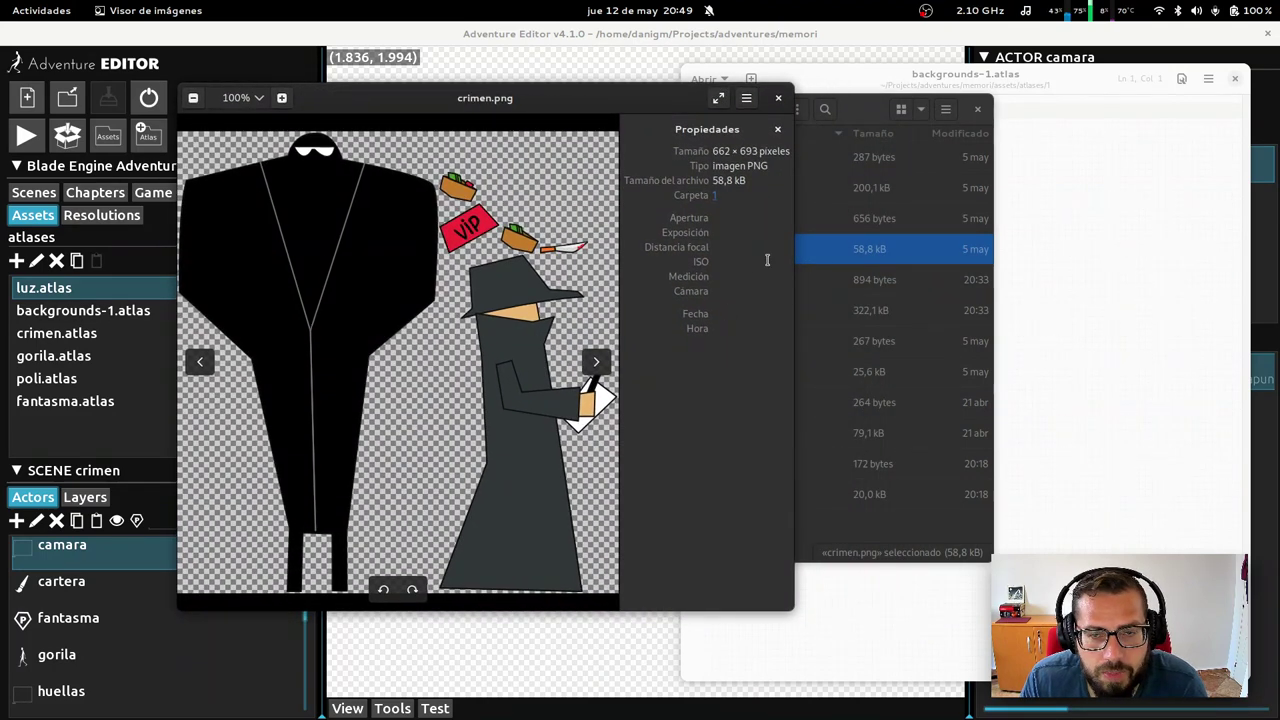
left_click(1088, 92)
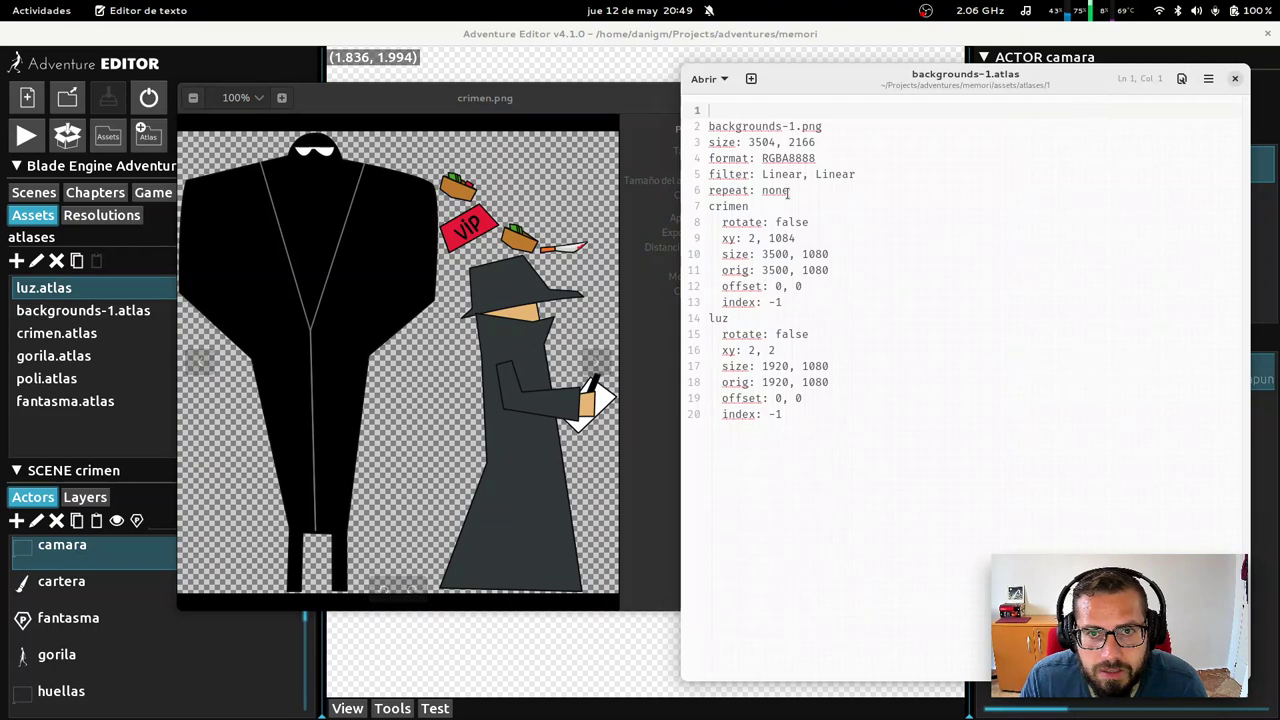
left_click(1235, 78)
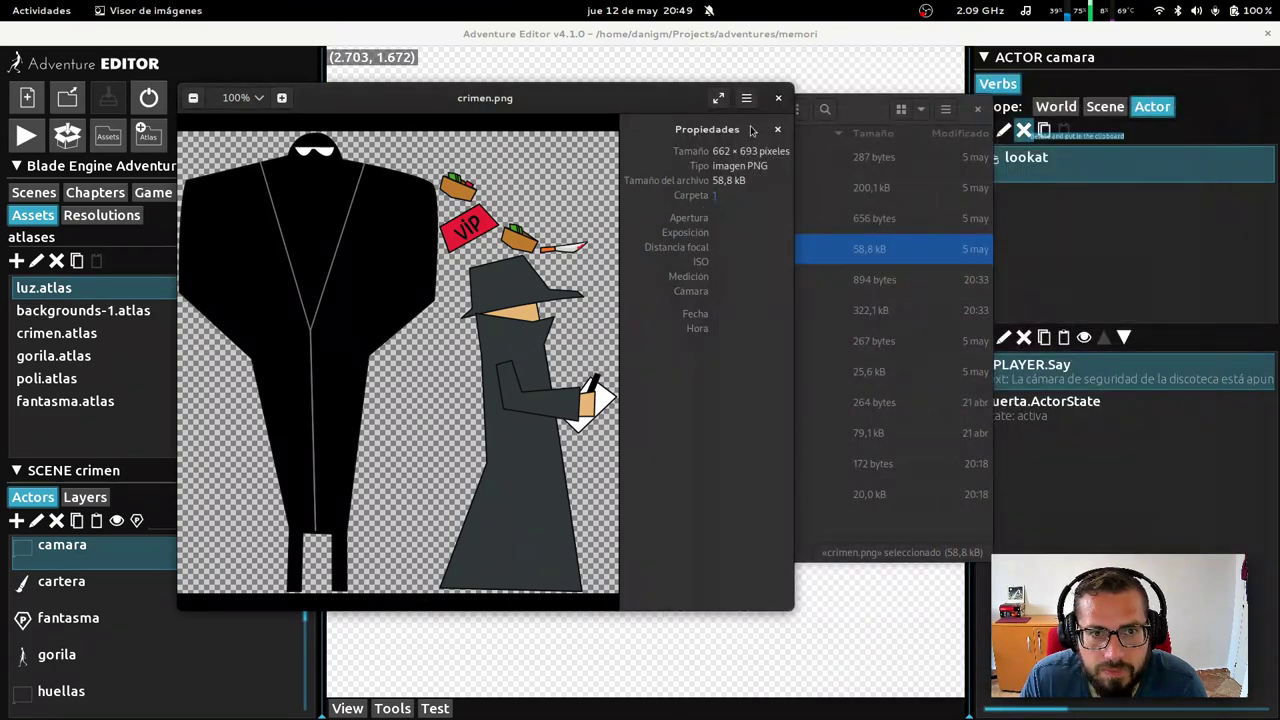
left_click(778, 97)
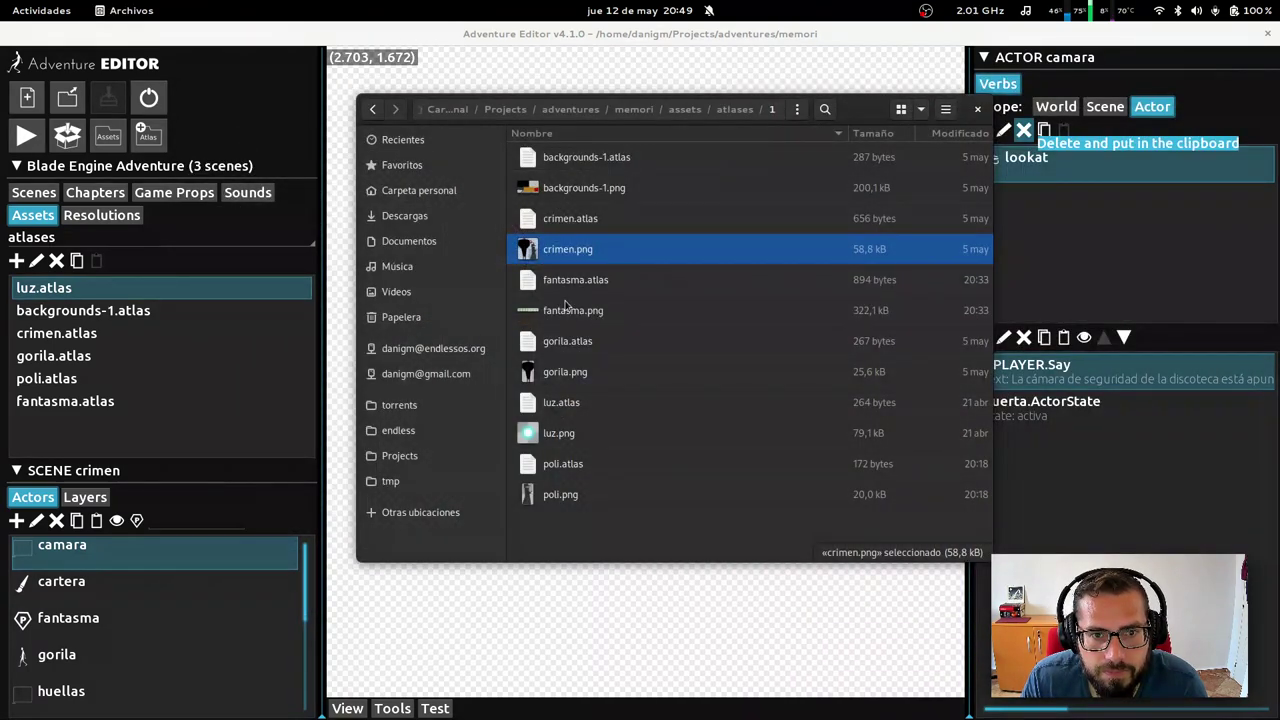
View the ghost frames in fantasma.png, examine the frame sizes in fantasma.atlas, and close the files and the folder
double_click(572, 310)
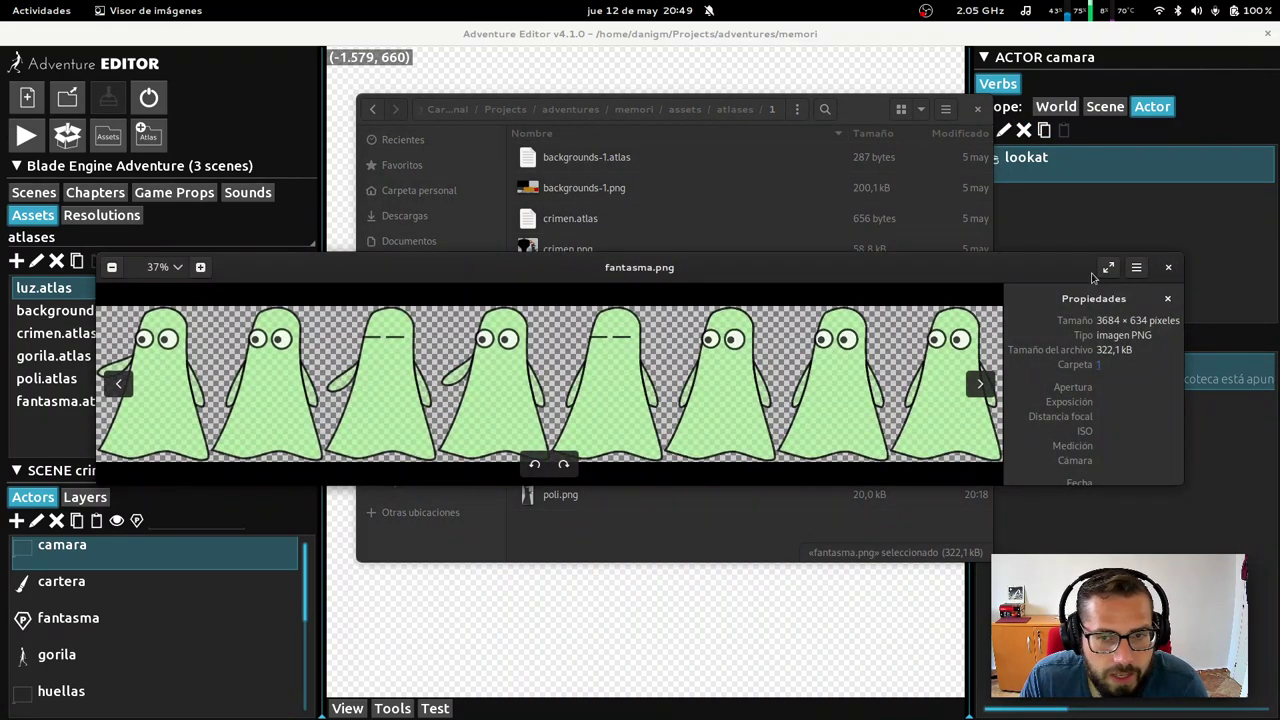
left_click(1168, 267)
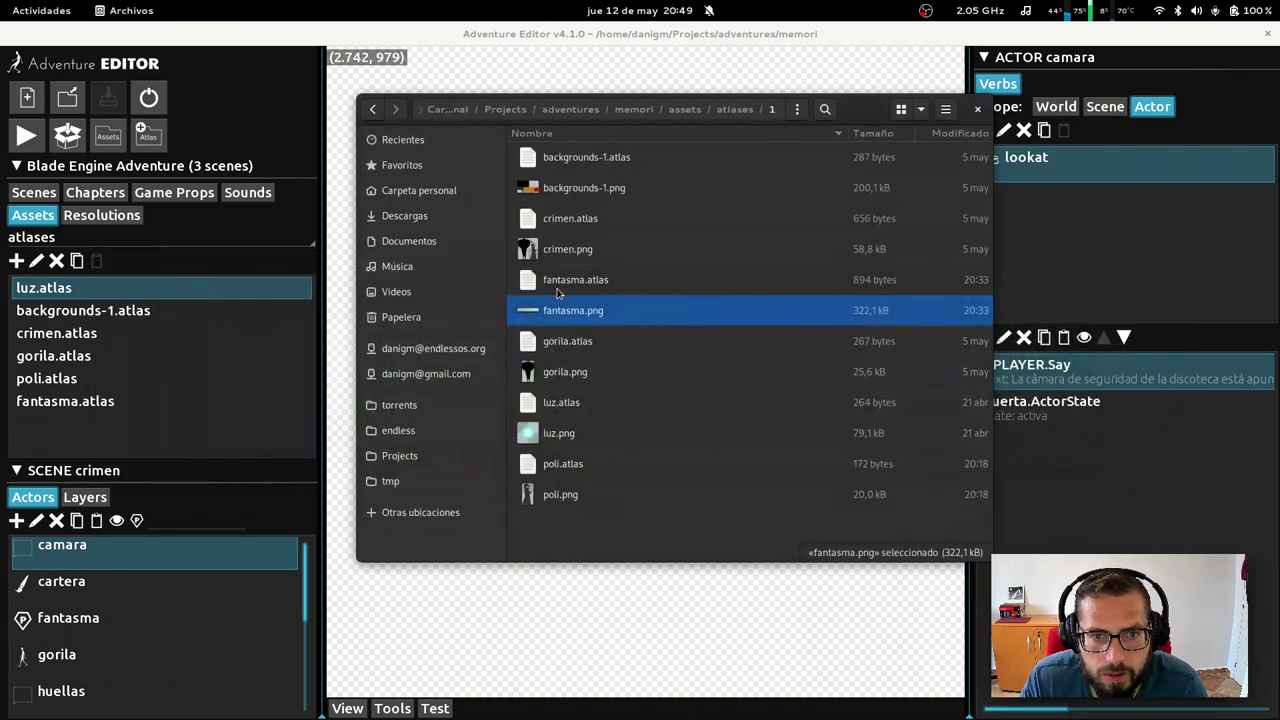
double_click(558, 288)
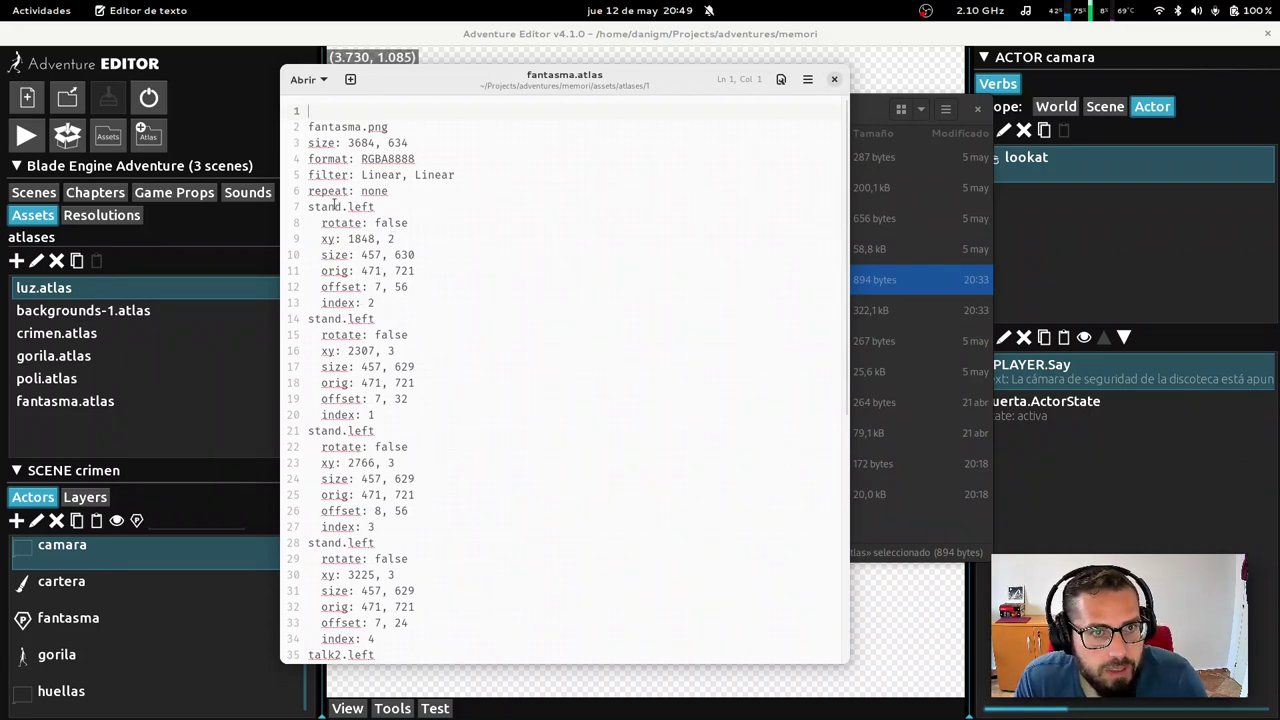
left_click(321, 254)
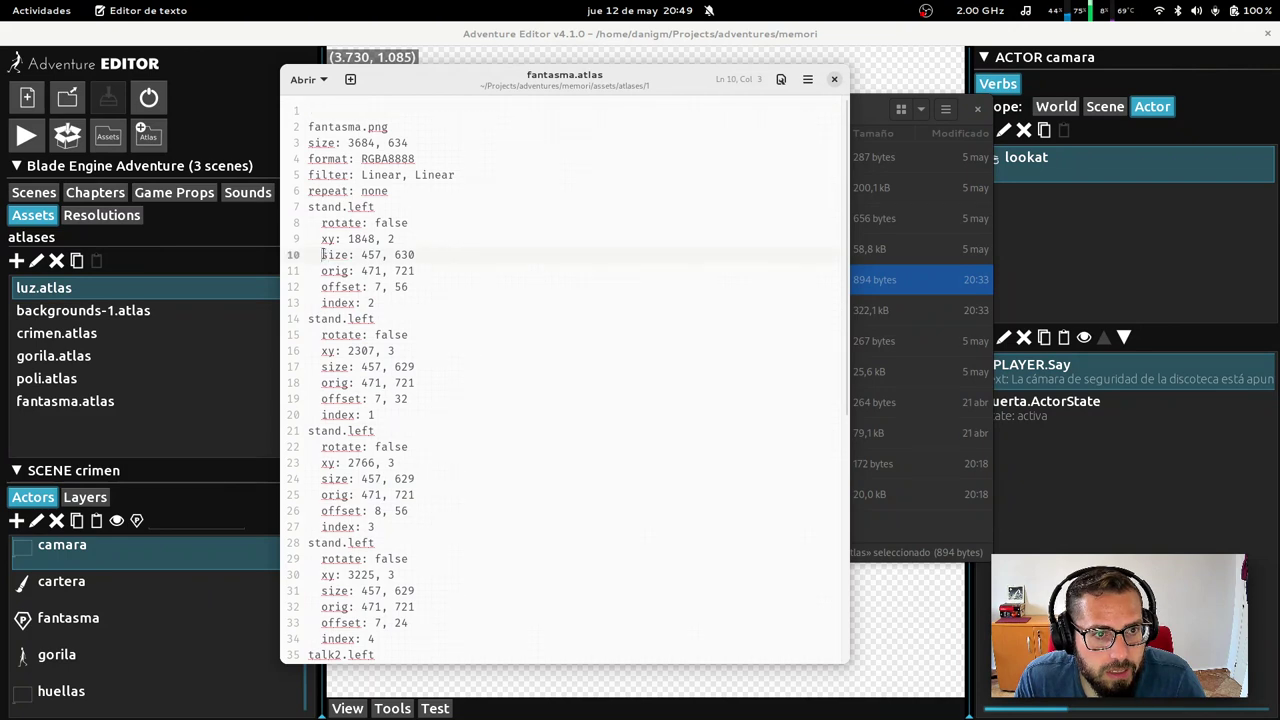
left_click(415, 254)
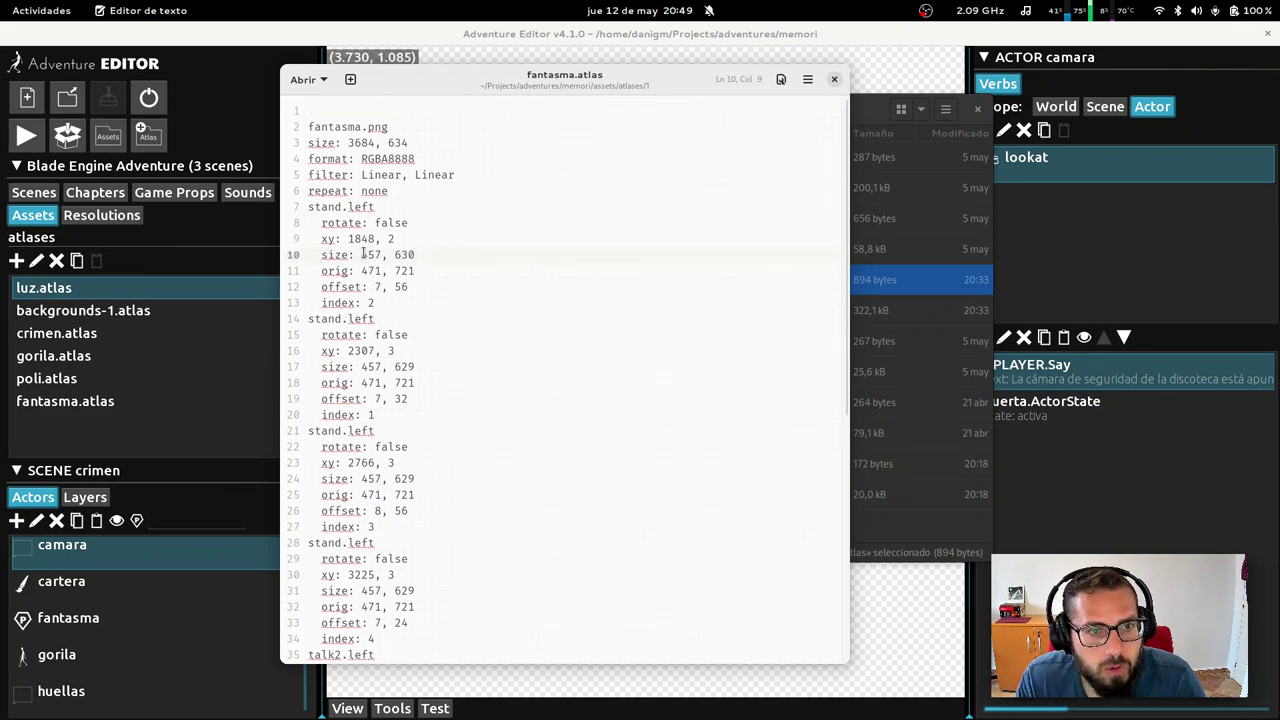
left_click_drag(362, 254, 415, 255)
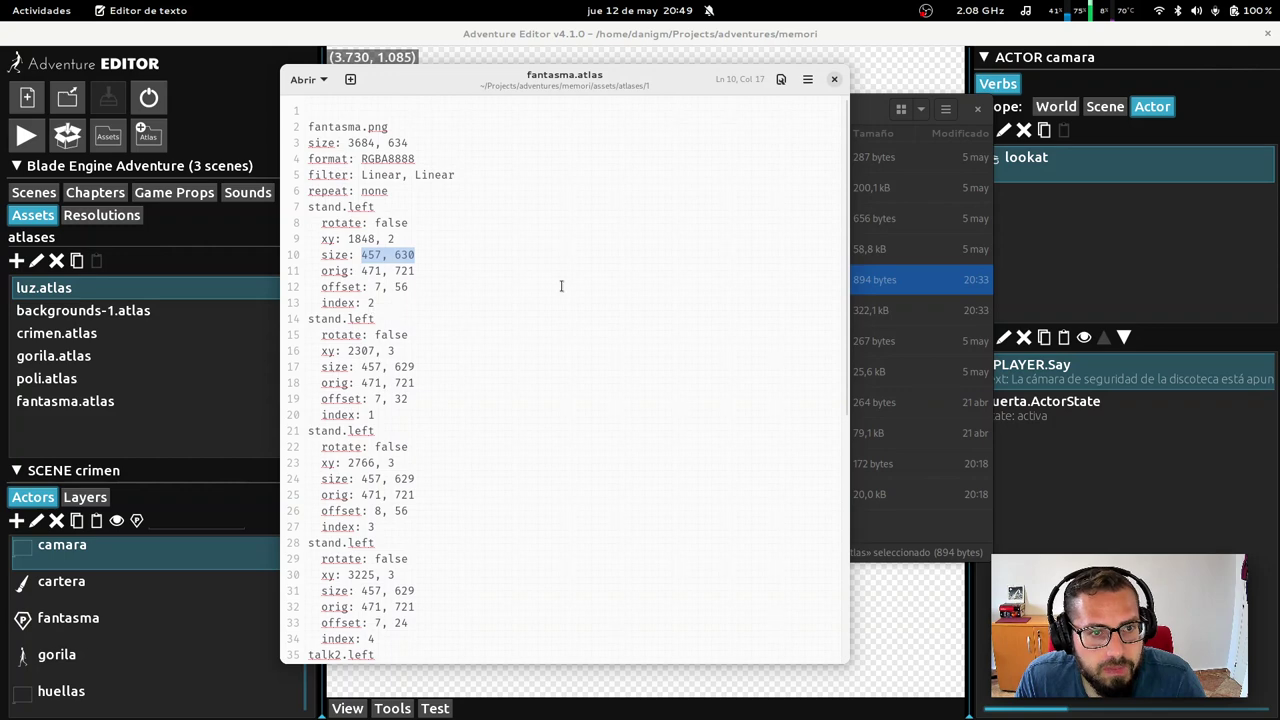
scroll(500, 317, "down", 6)
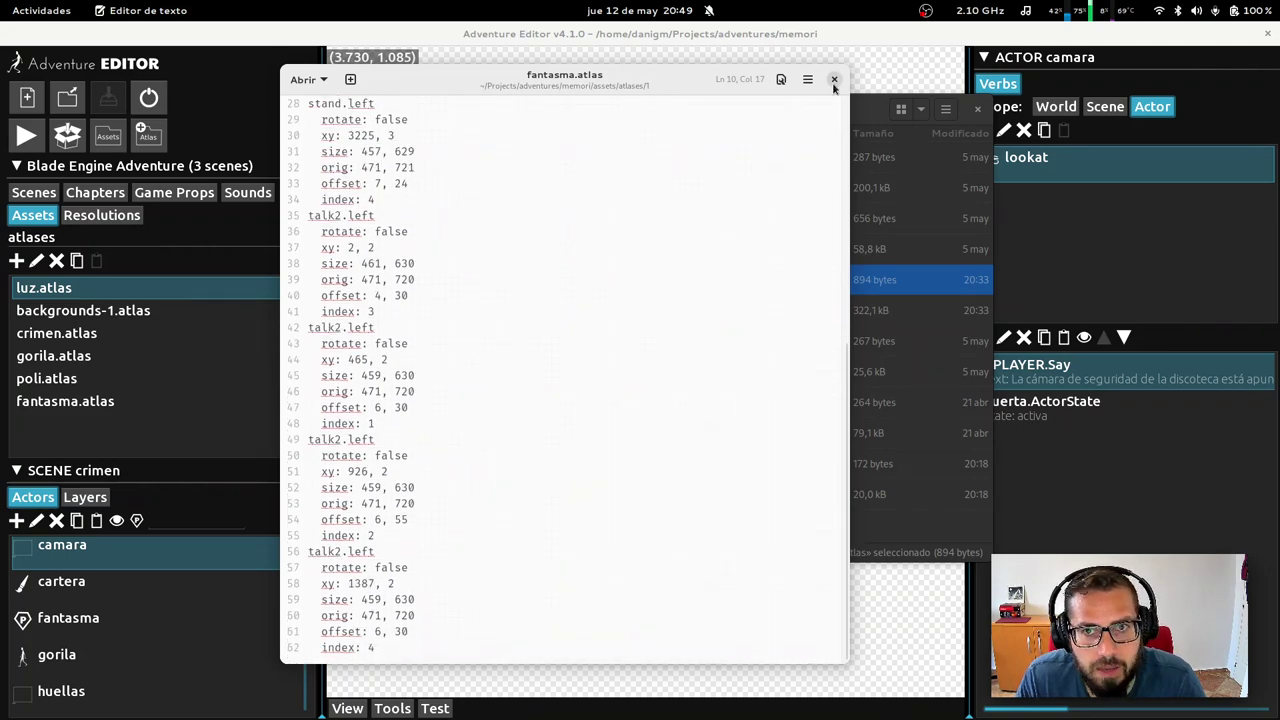
left_click(834, 80)
left_click_drag(872, 112, 860, 104)
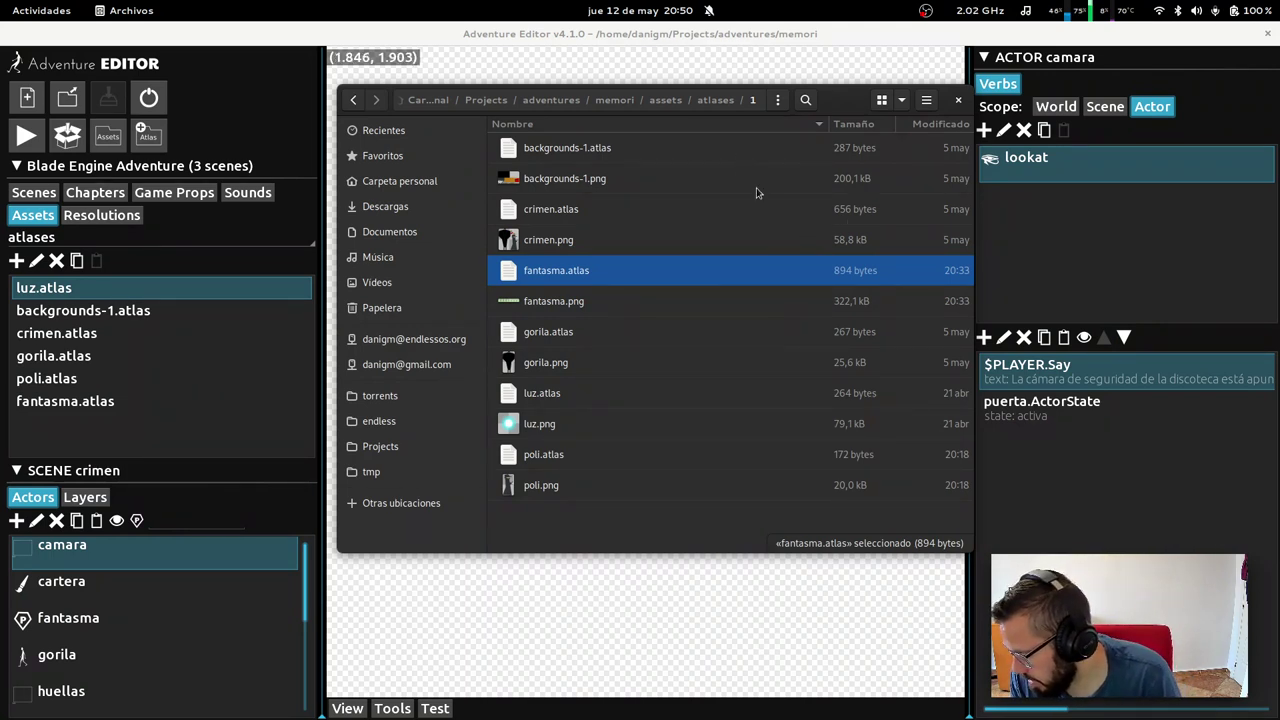
left_click(958, 100)
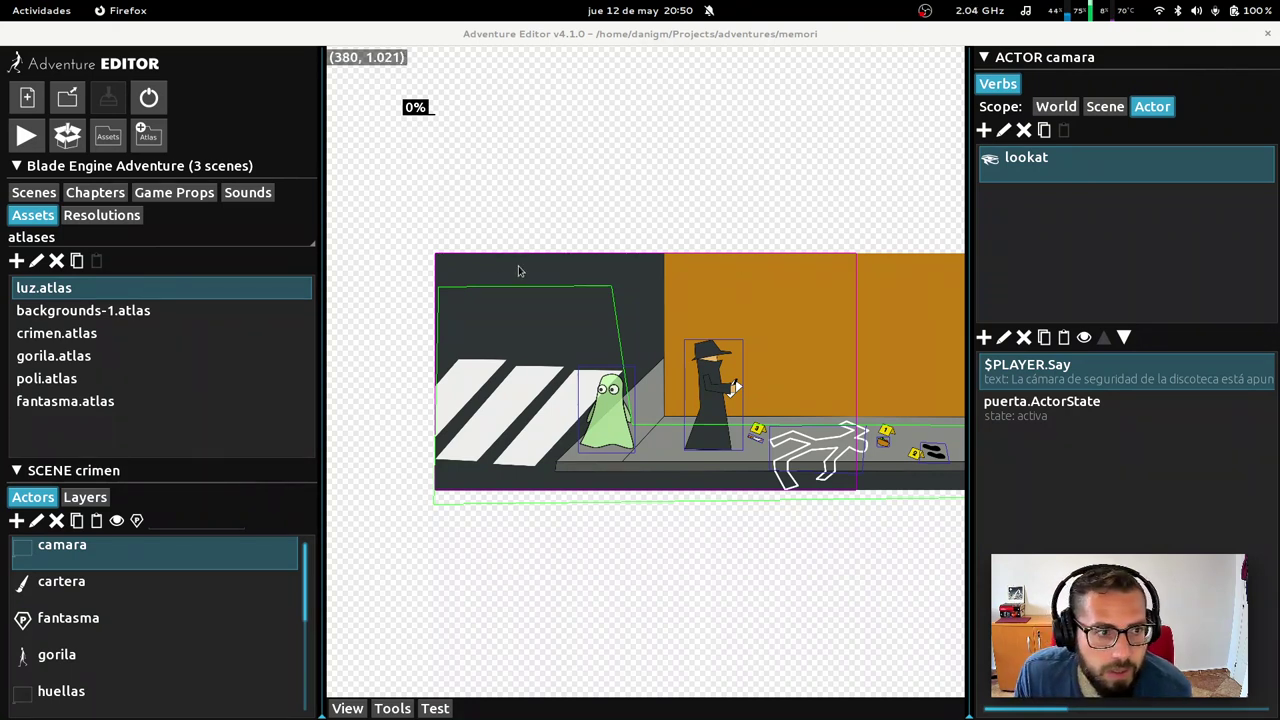
Open the atlas folder from crimen.atlas, view the packed backgrounds in backgrounds-1.png, and close the image and the folder
left_click(50, 340)
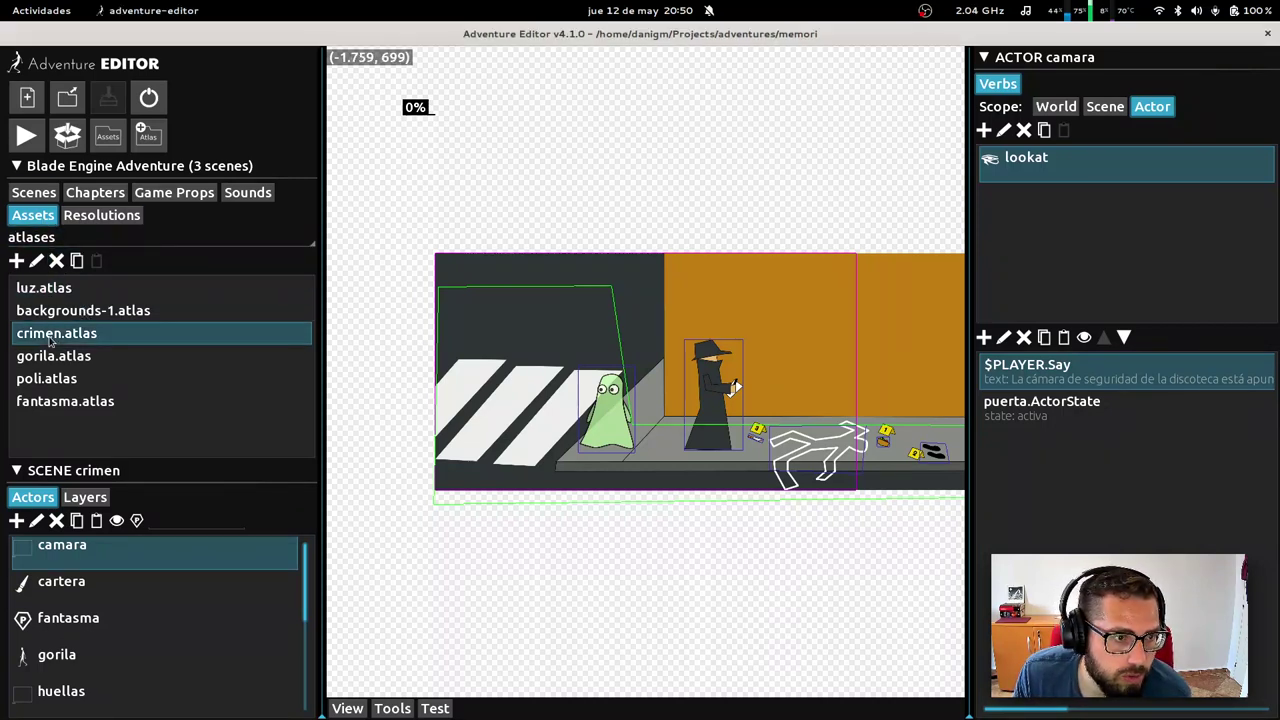
left_click(37, 262)
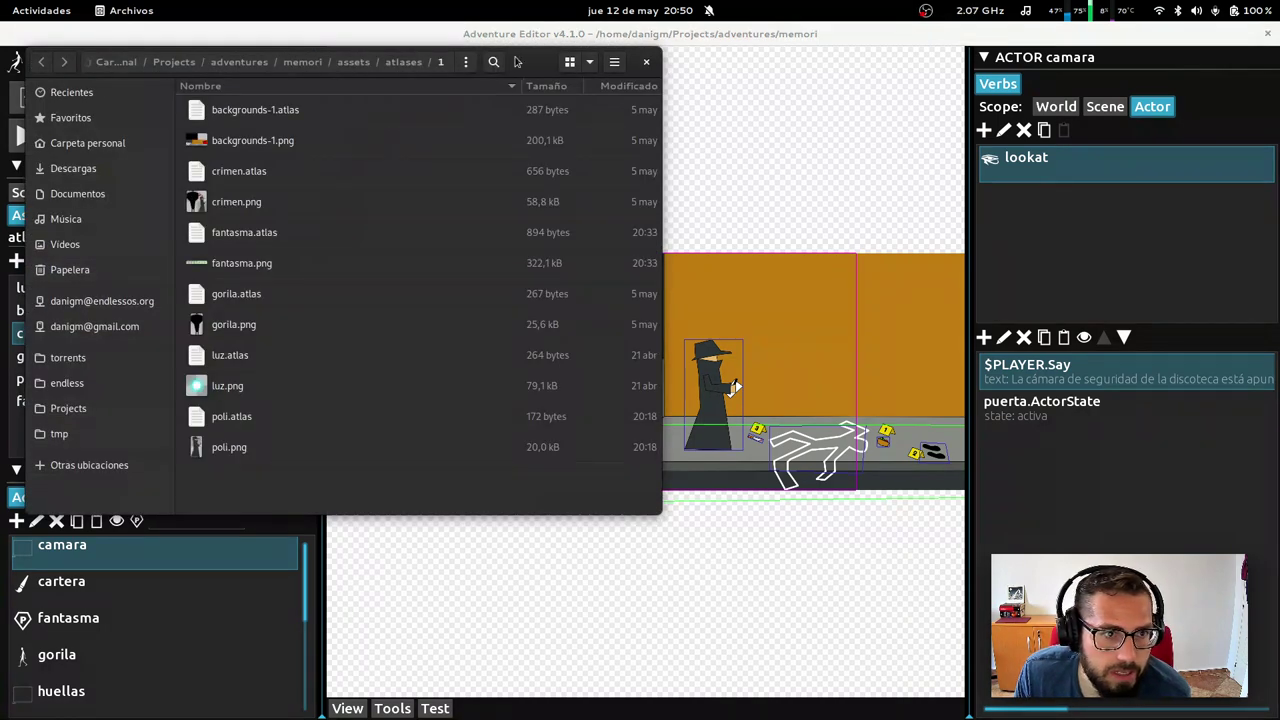
left_click_drag(516, 60, 823, 95)
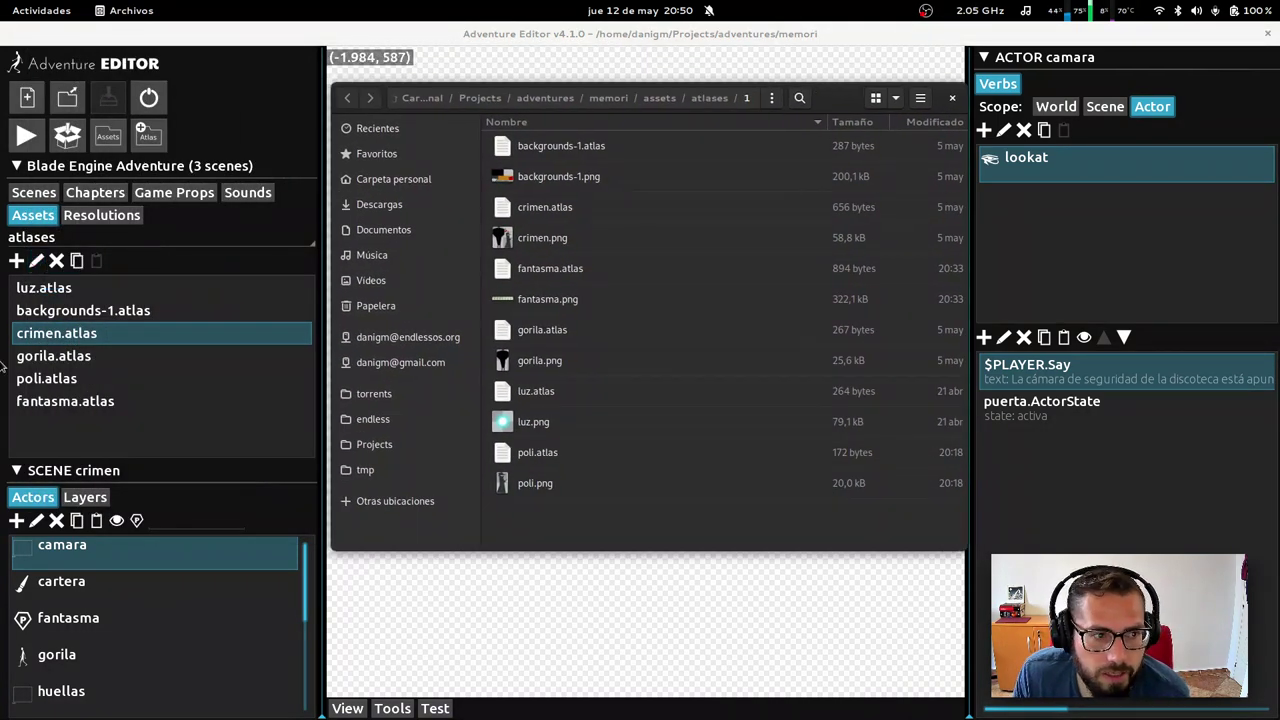
left_click(549, 245)
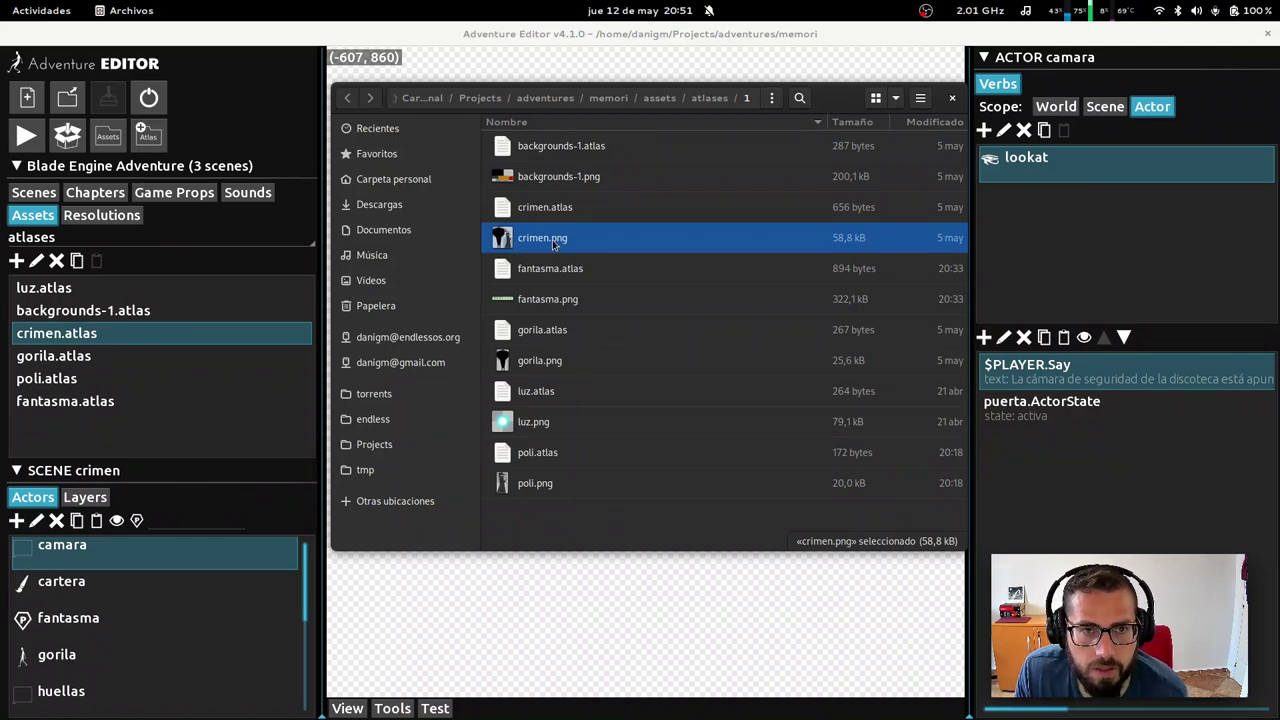
left_click(540, 176)
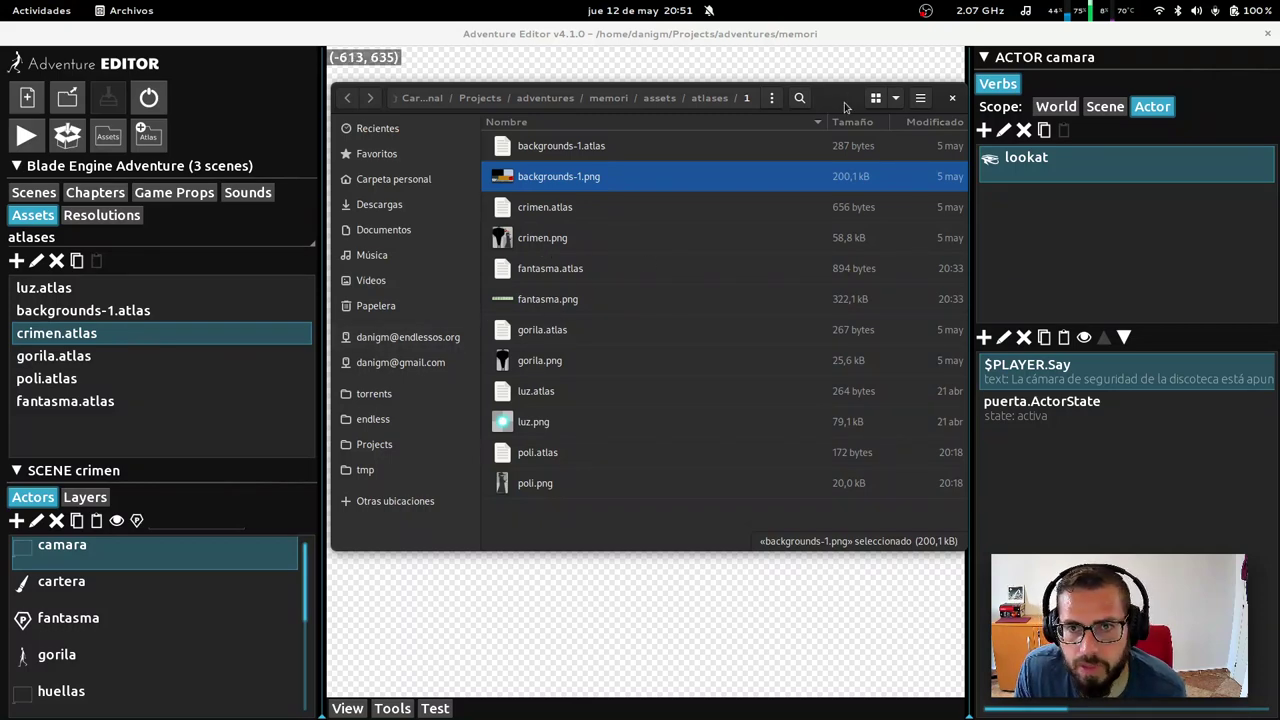
left_click_drag(844, 100, 828, 90)
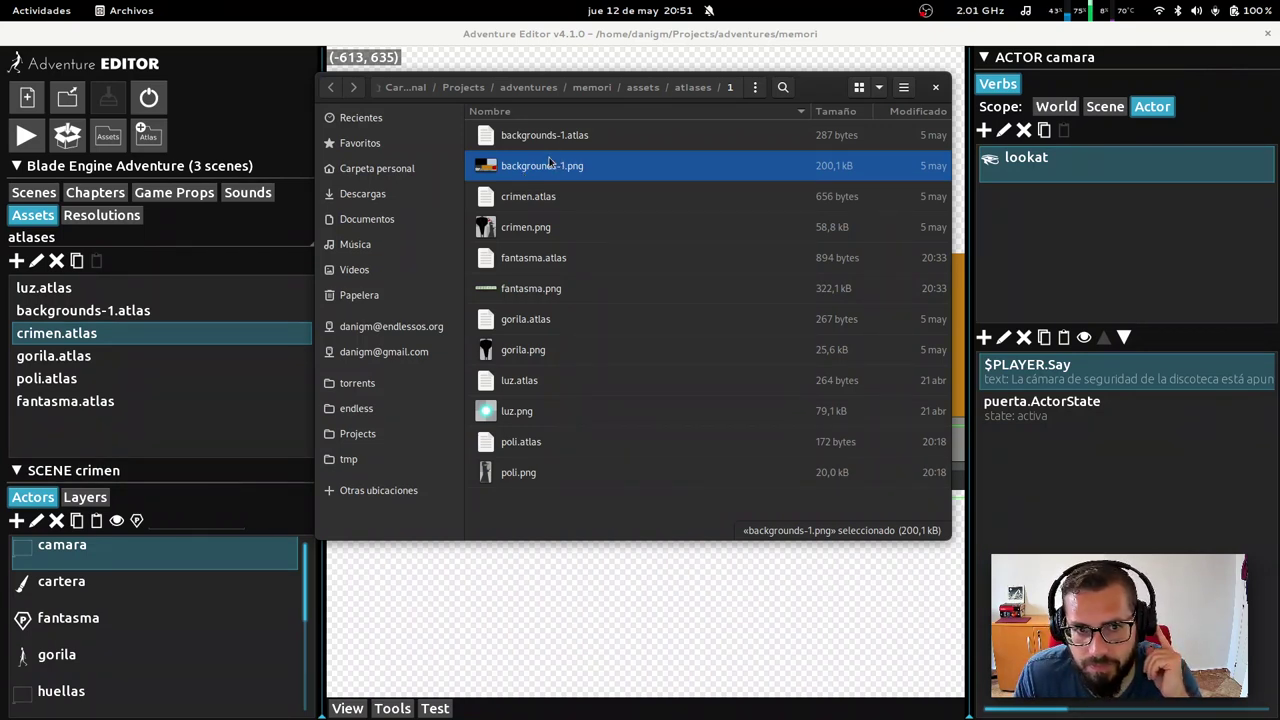
double_click(556, 165)
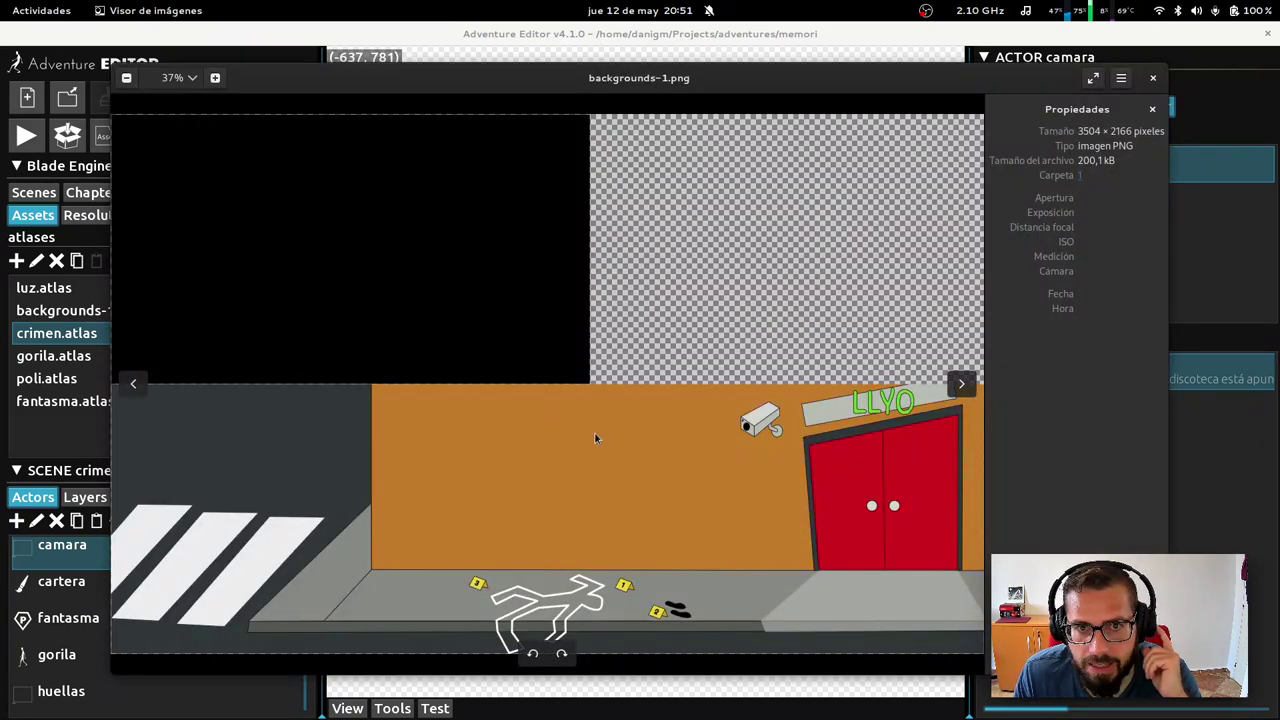
left_click(1155, 78)
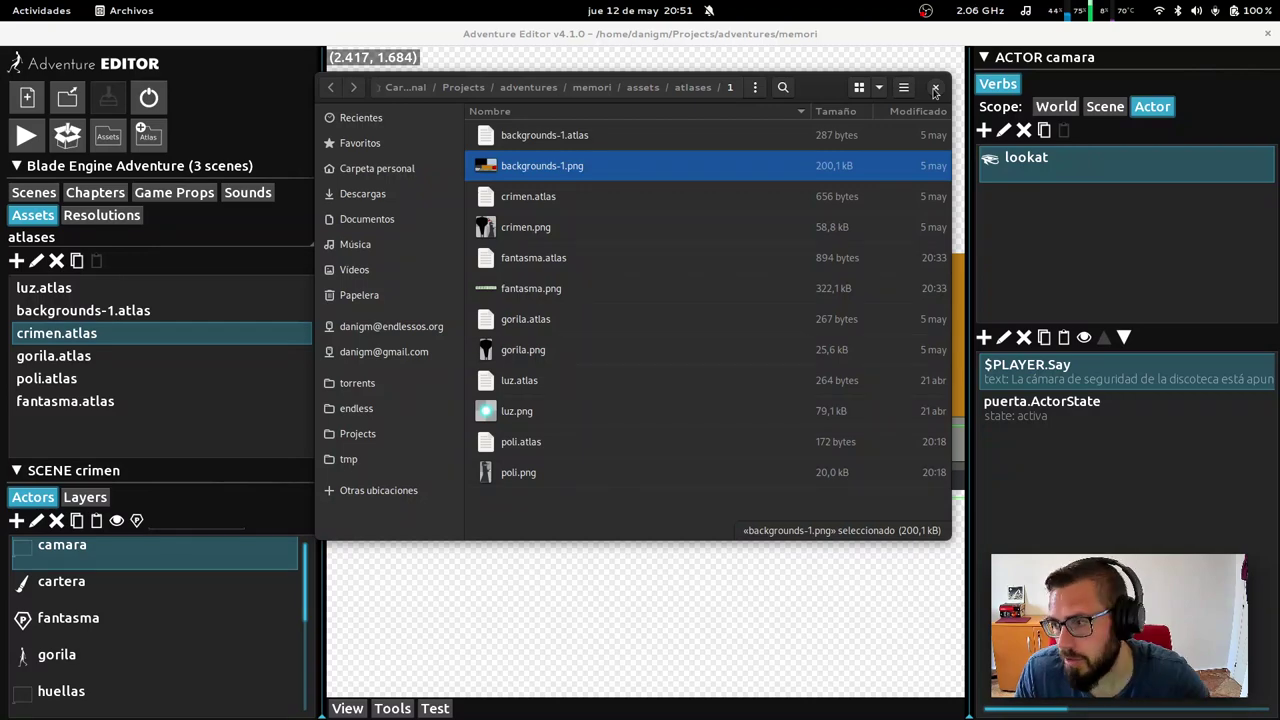
left_click(935, 89)
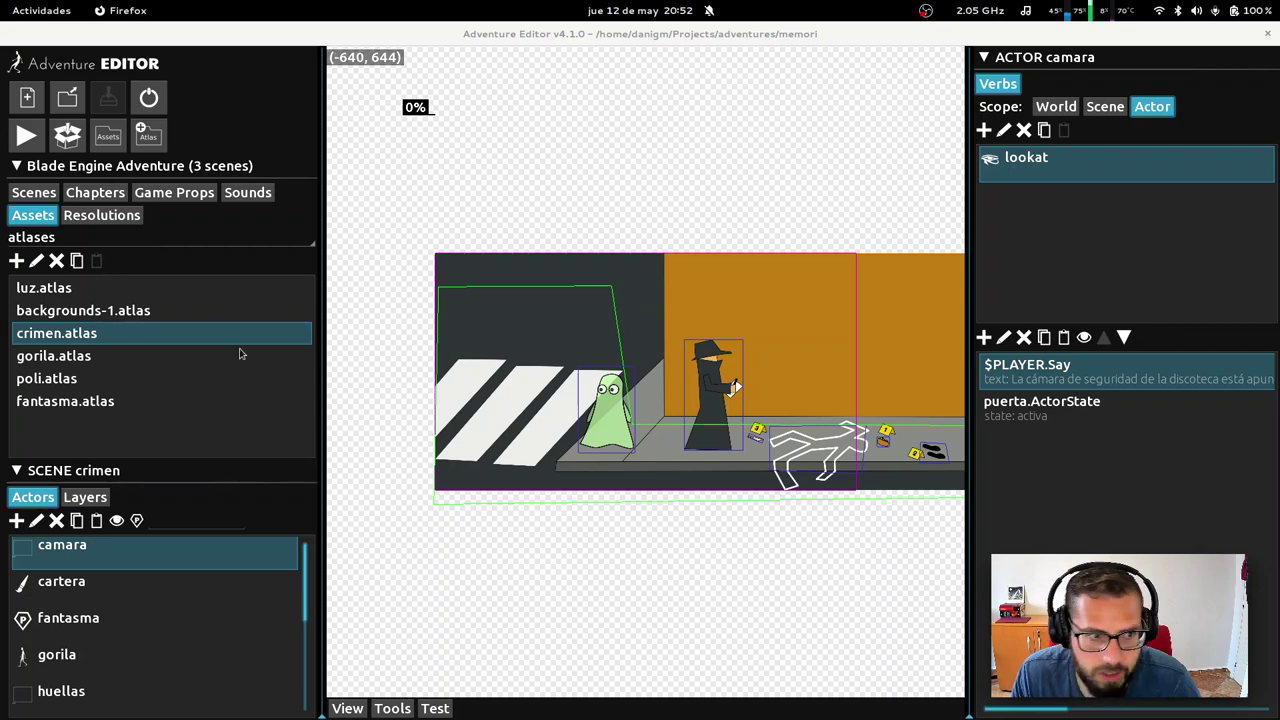
Open the atlas folder from fantasma.atlas, view the ghost frames in fantasma.png, and close the image and the folder
left_click(48, 401)
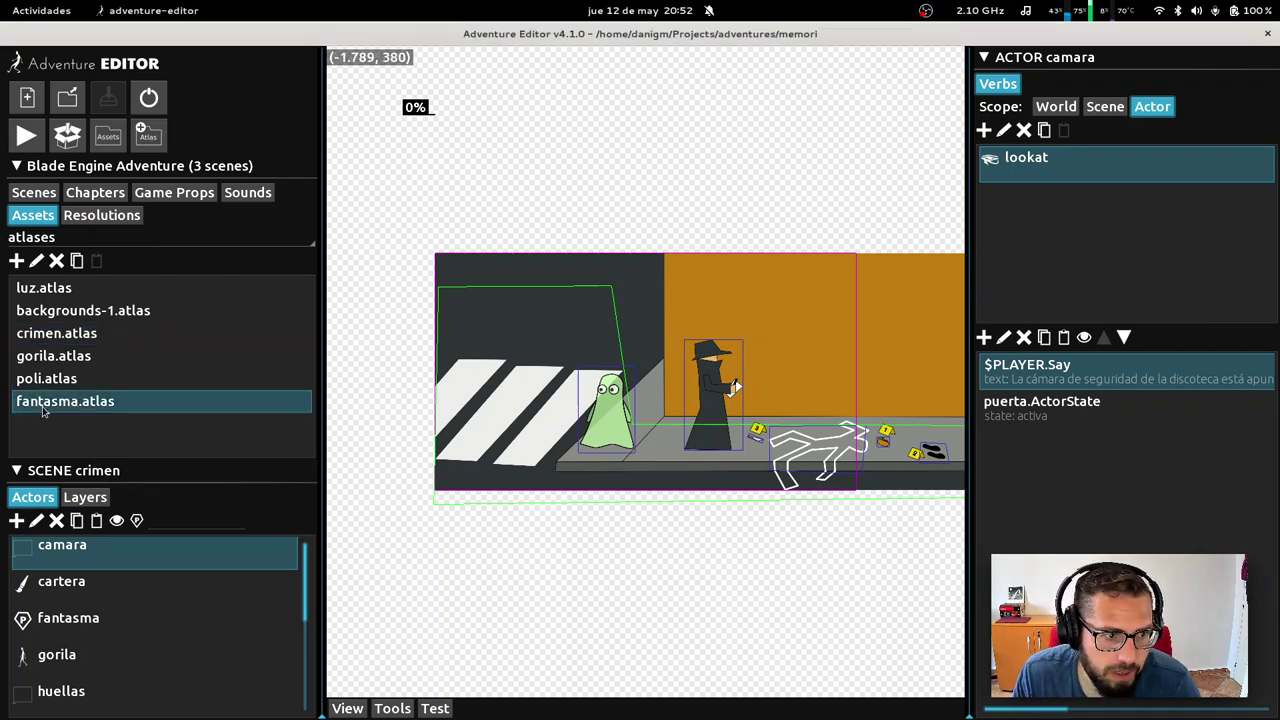
left_click(36, 260)
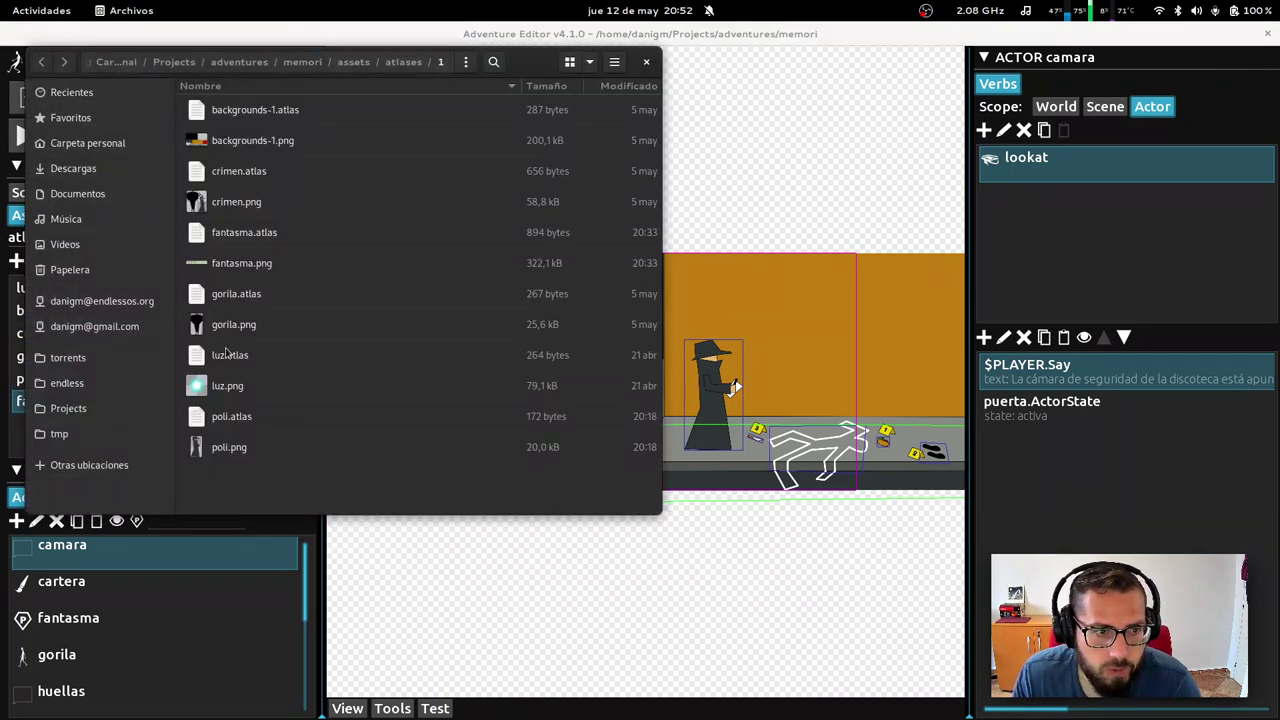
double_click(230, 266)
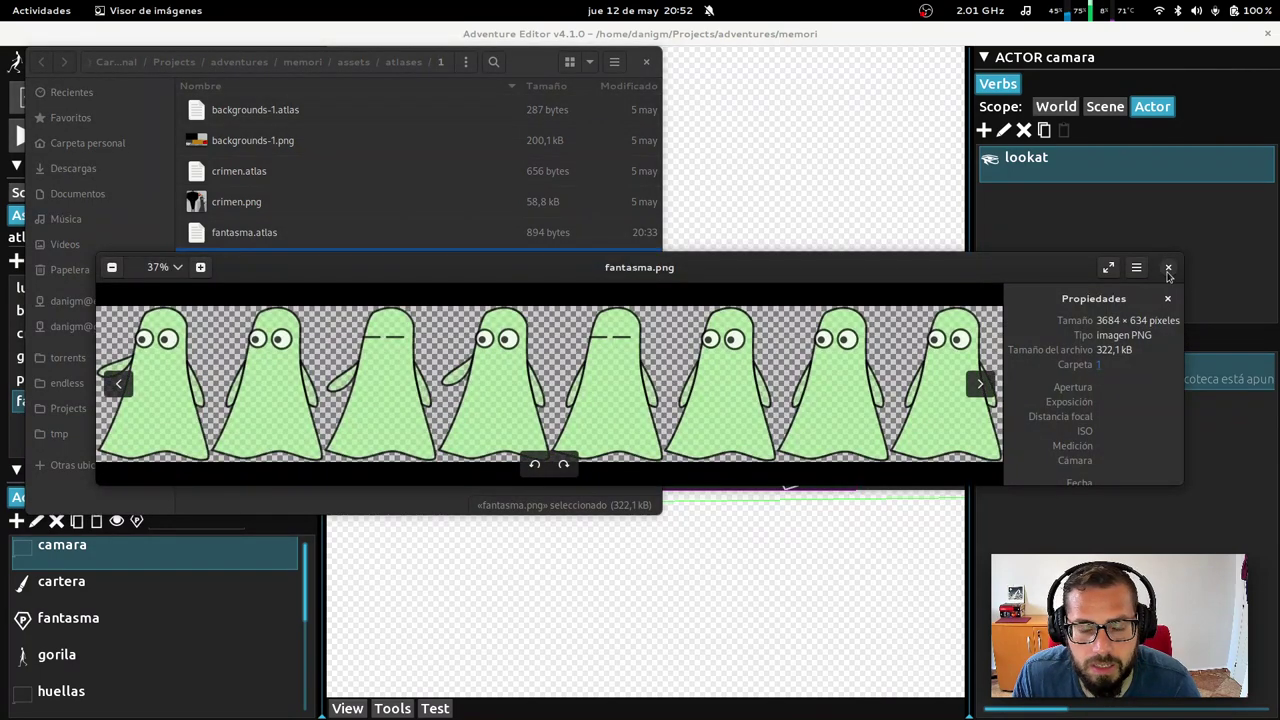
left_click(1168, 268)
left_click(646, 61)
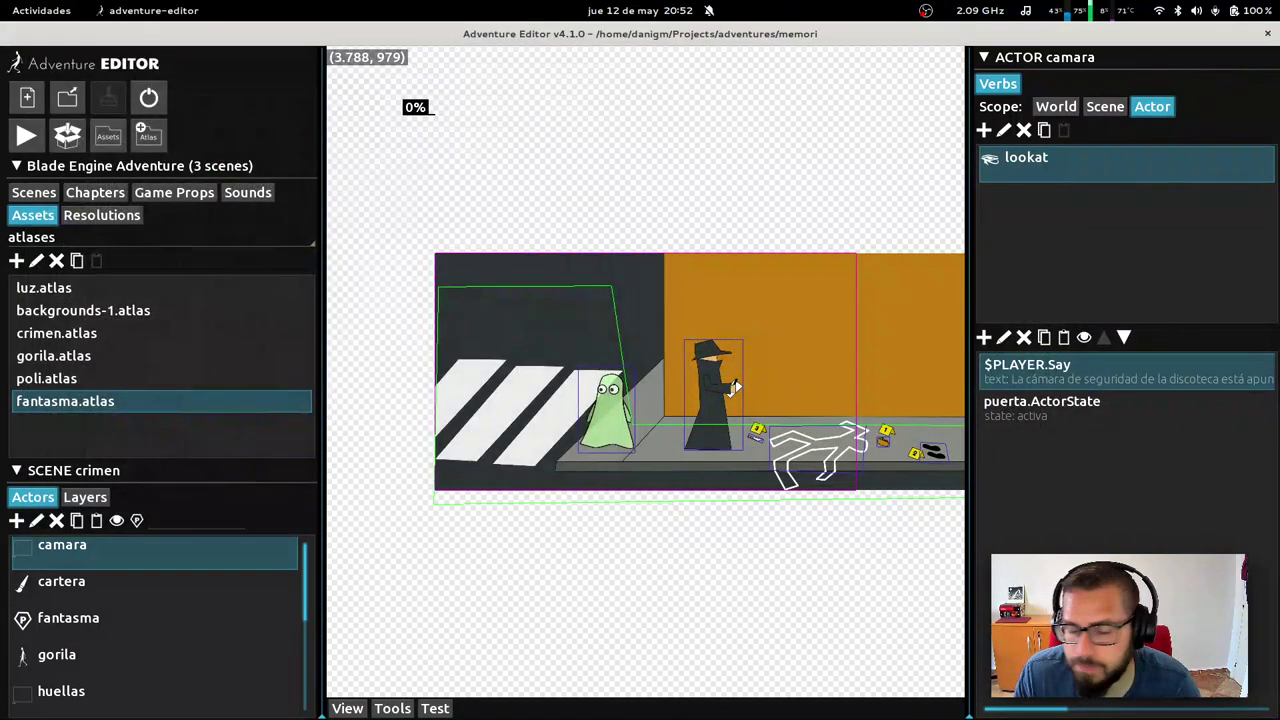
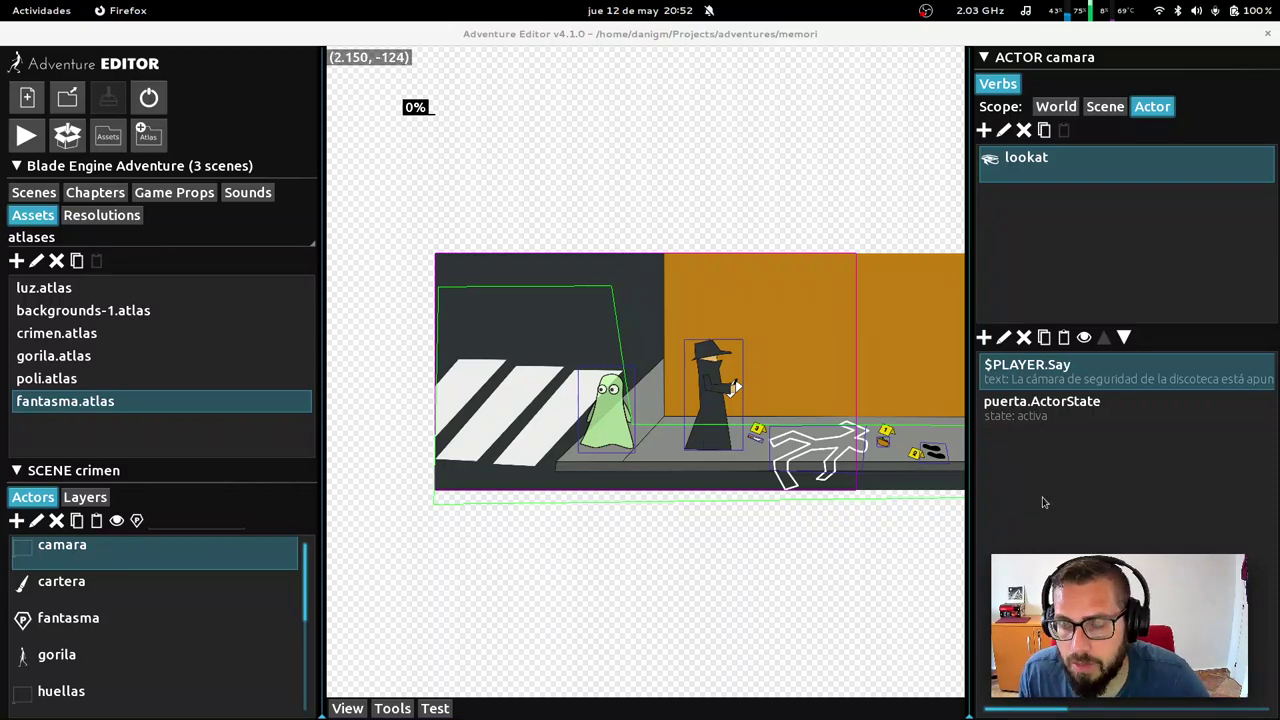
Close the Inkscape ghost drawing, switch to the open file manager window, and go up to the memori project's characters folder
key("super")
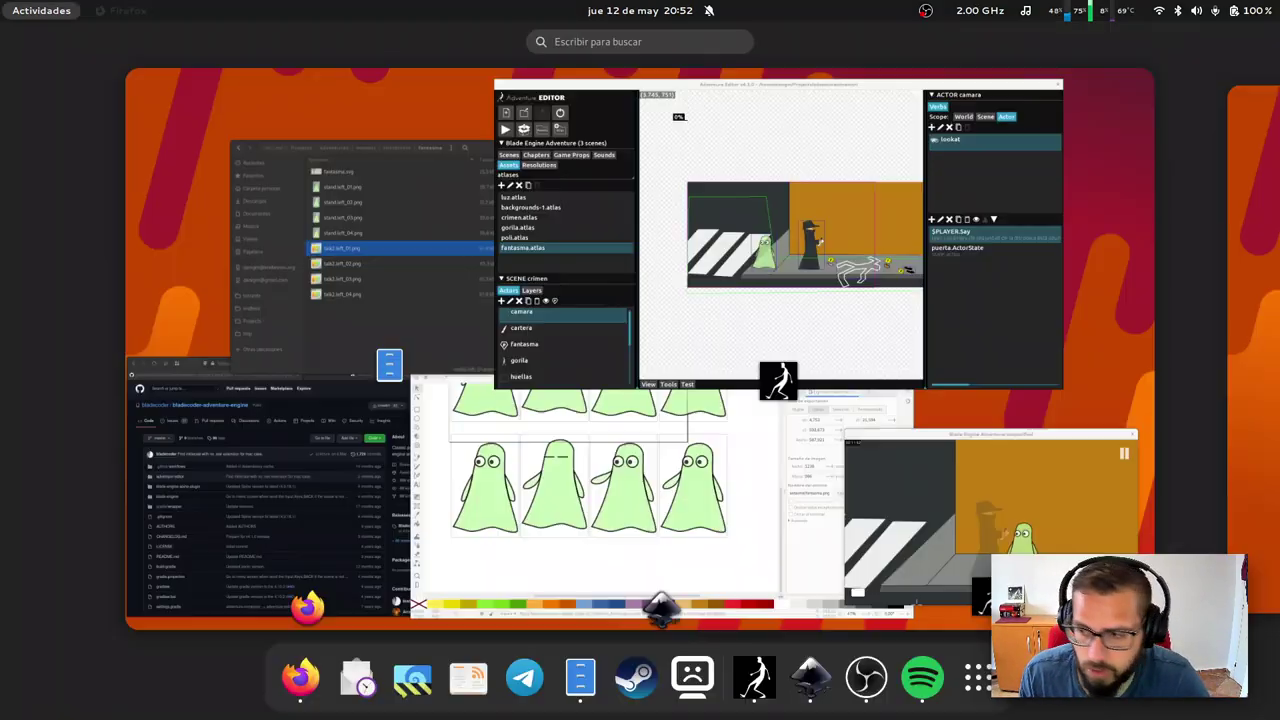
key("super")
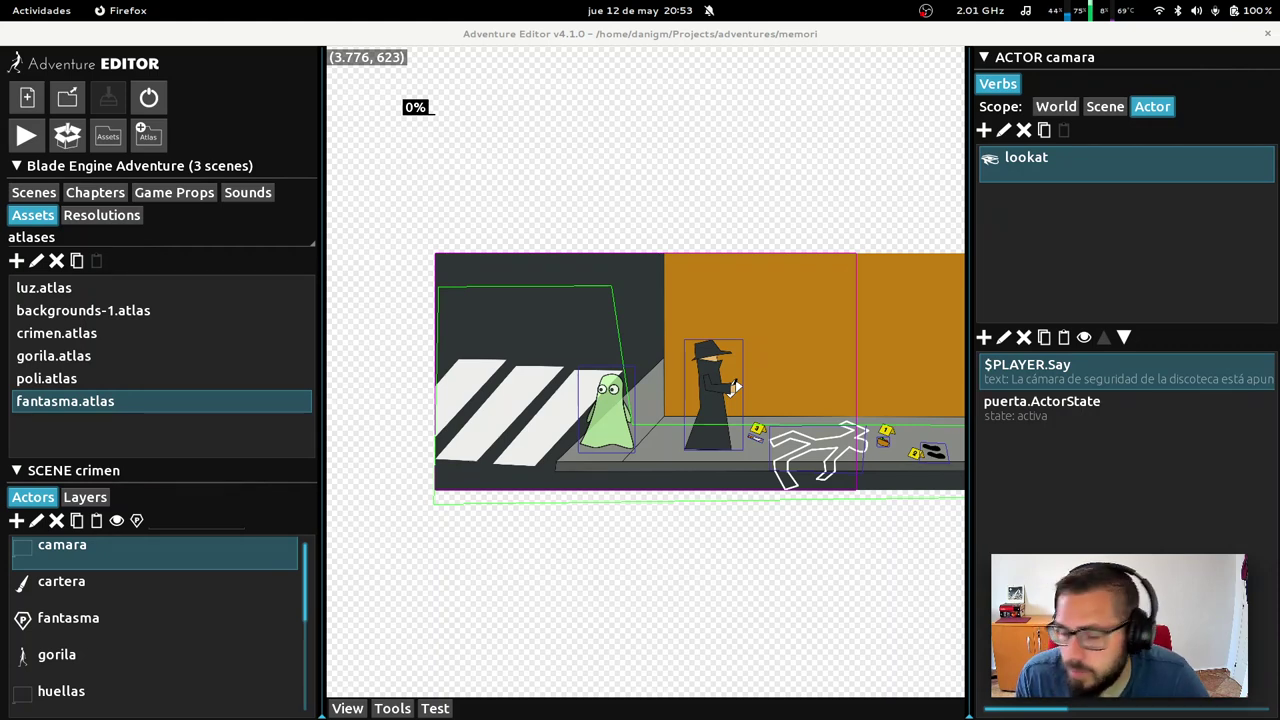
key("super")
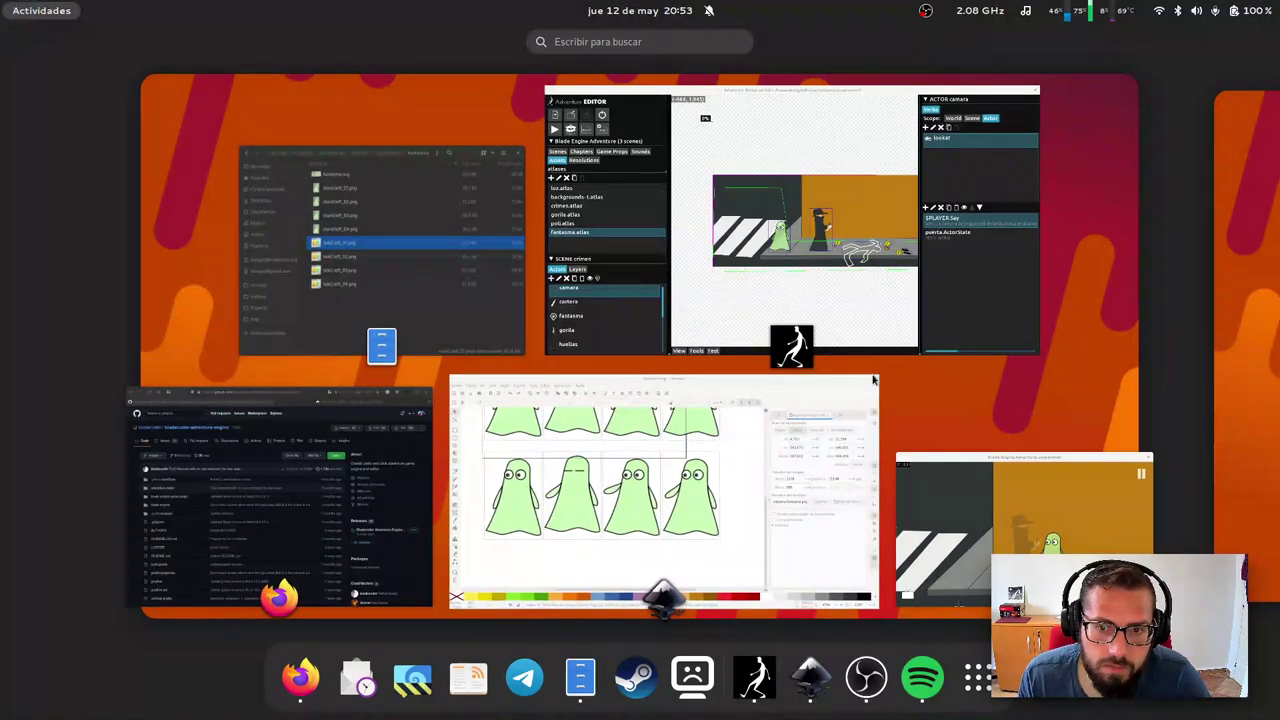
left_click(876, 377)
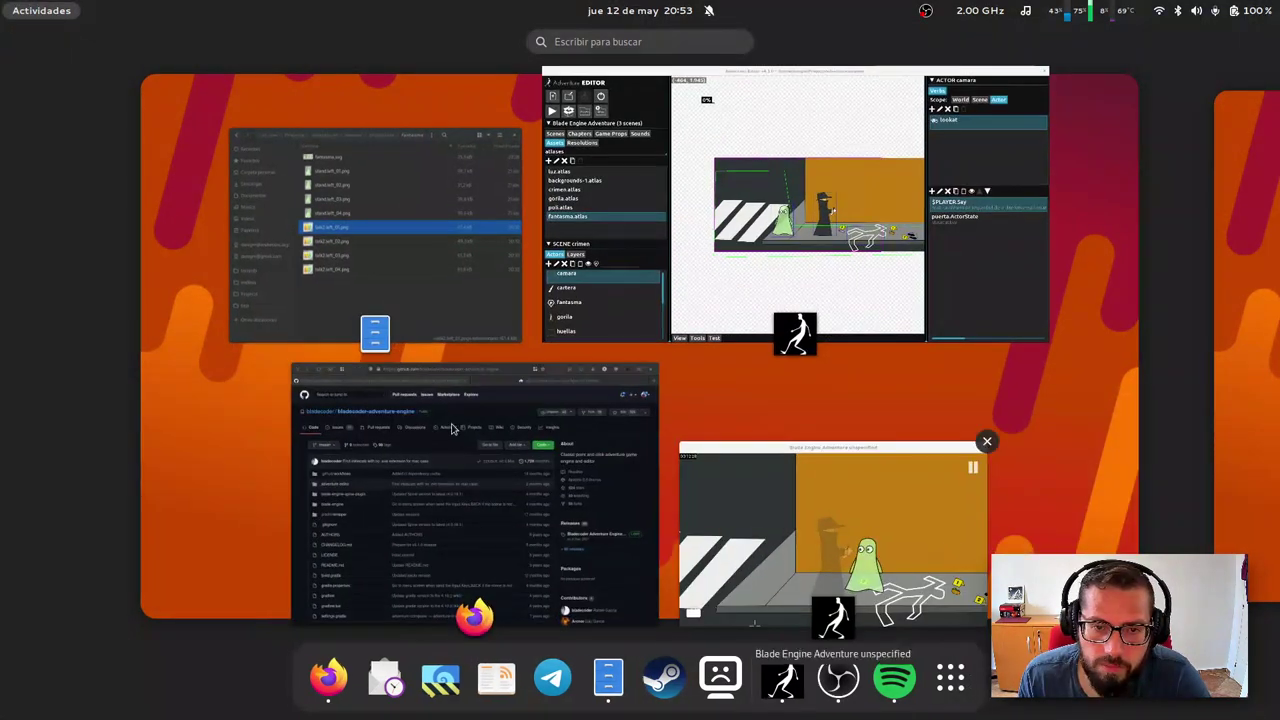
left_click(406, 282)
left_click(510, 106)
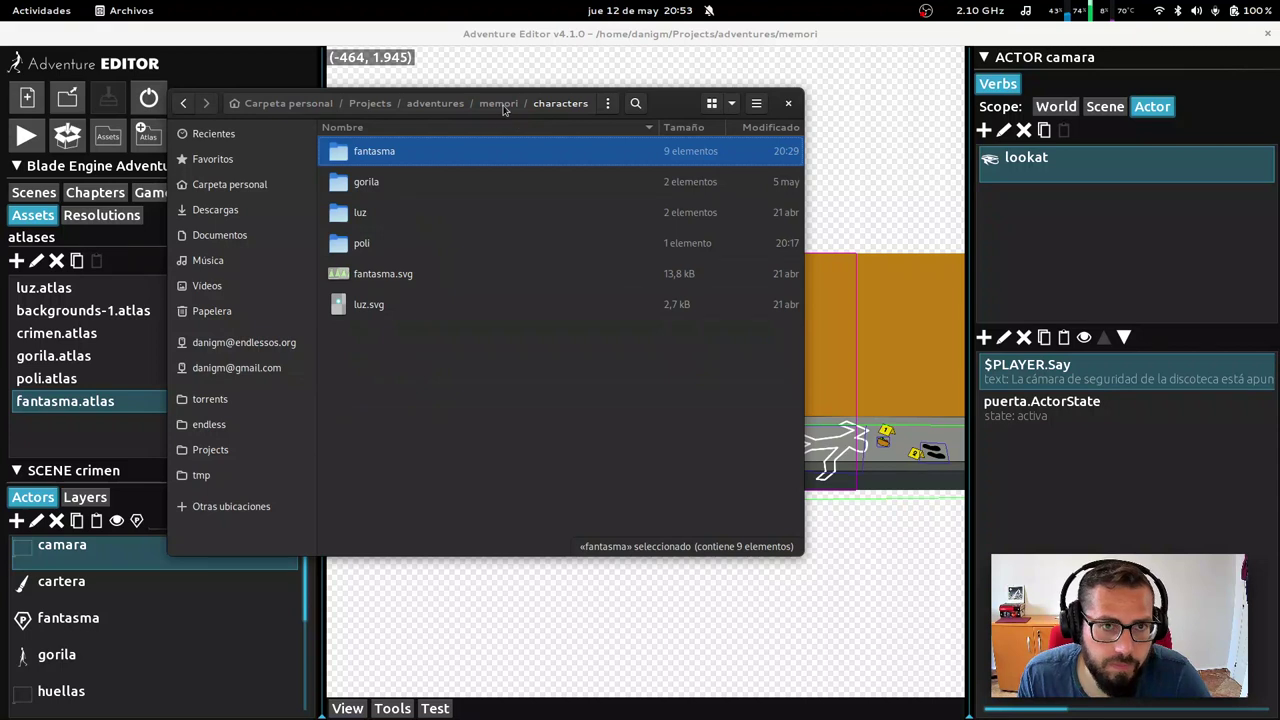
Review the stand.left and talk2.left frame images in the fantasma folder and return to the characters folder
double_click(383, 155)
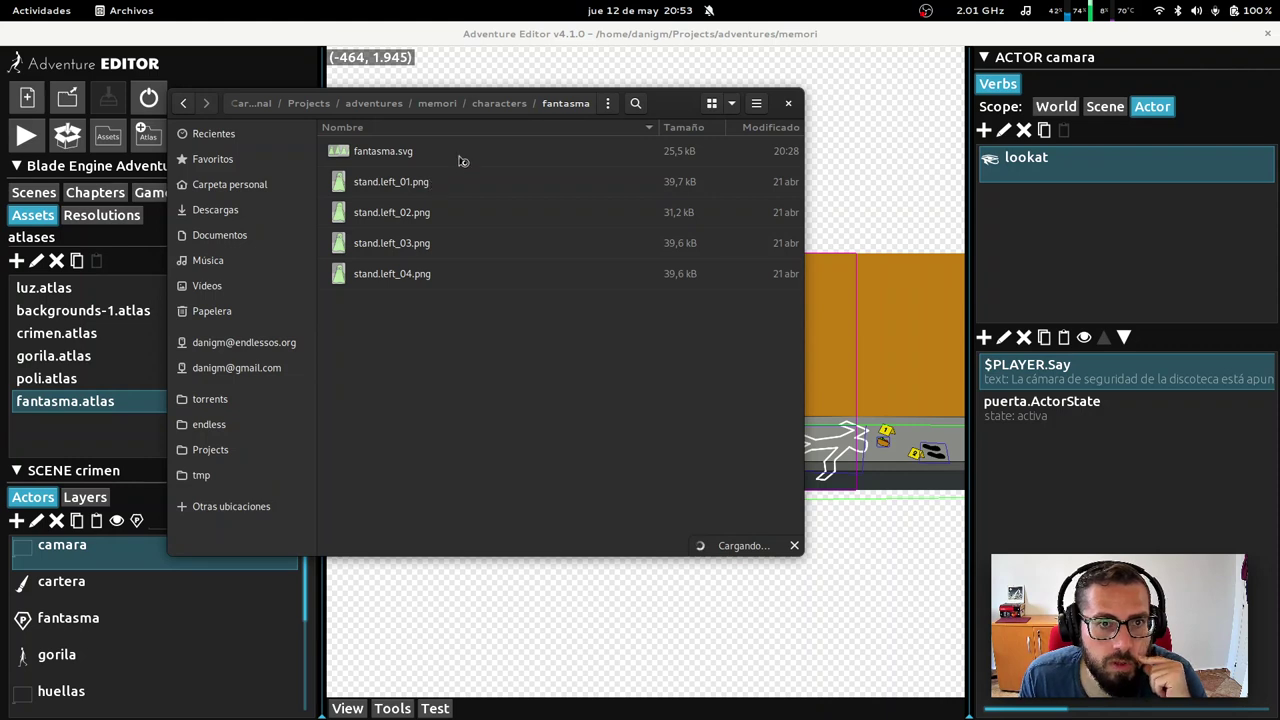
left_click(438, 190)
left_click(507, 104)
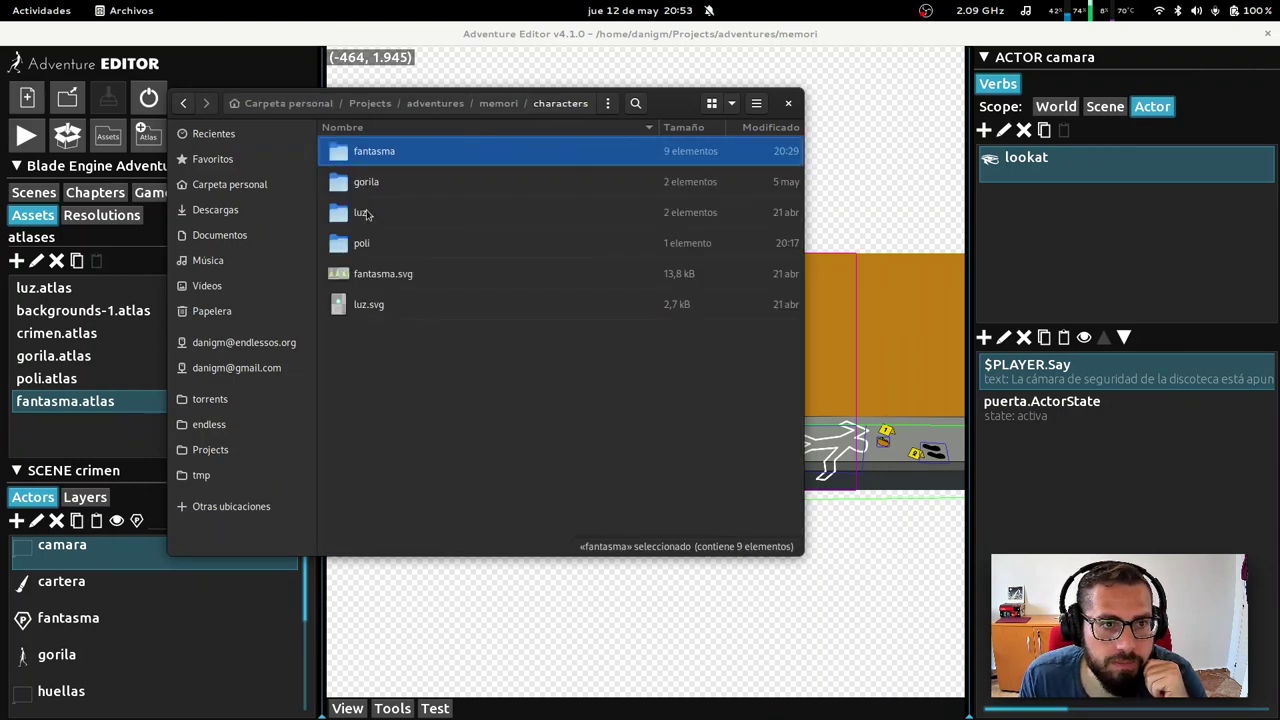
double_click(374, 155)
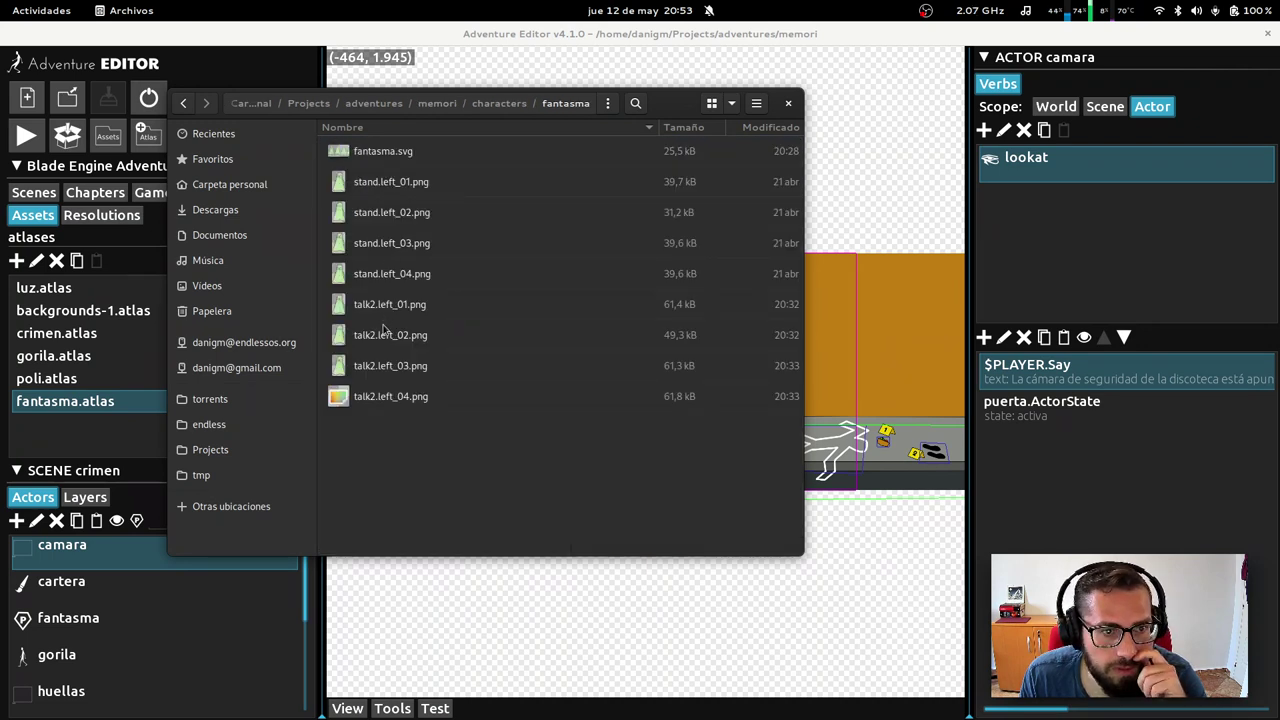
left_click(373, 398)
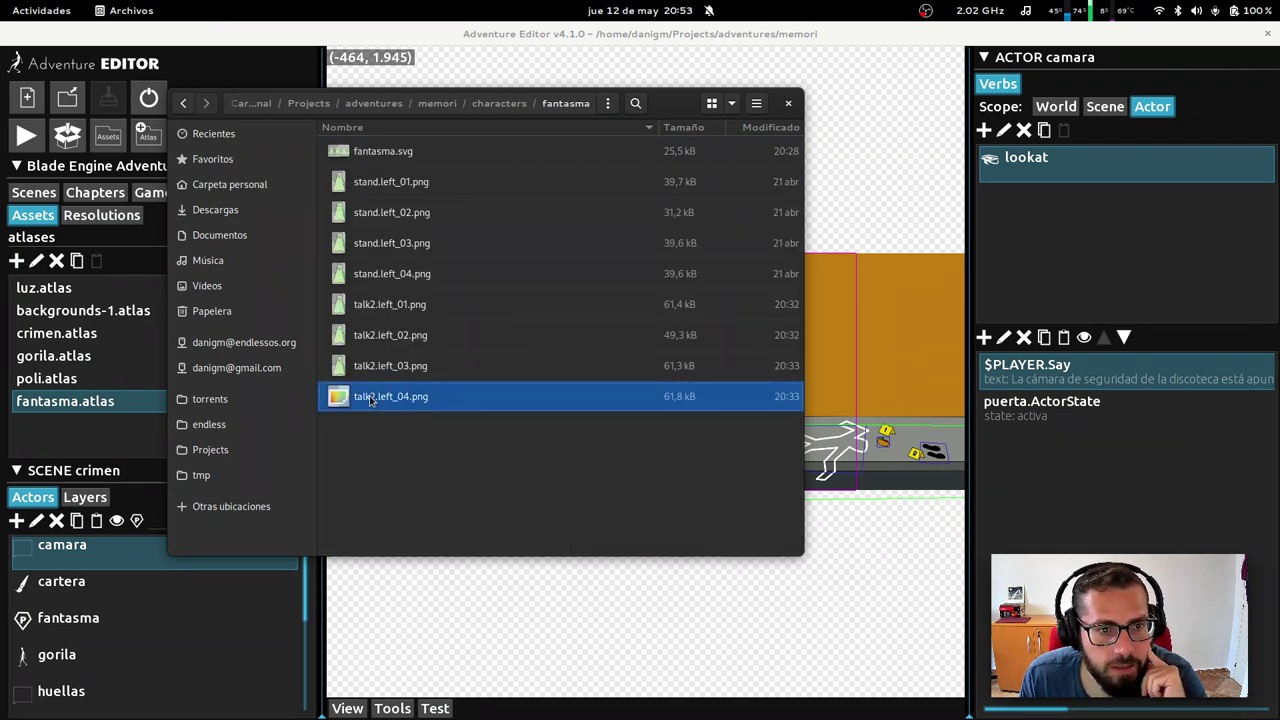
left_click(406, 190)
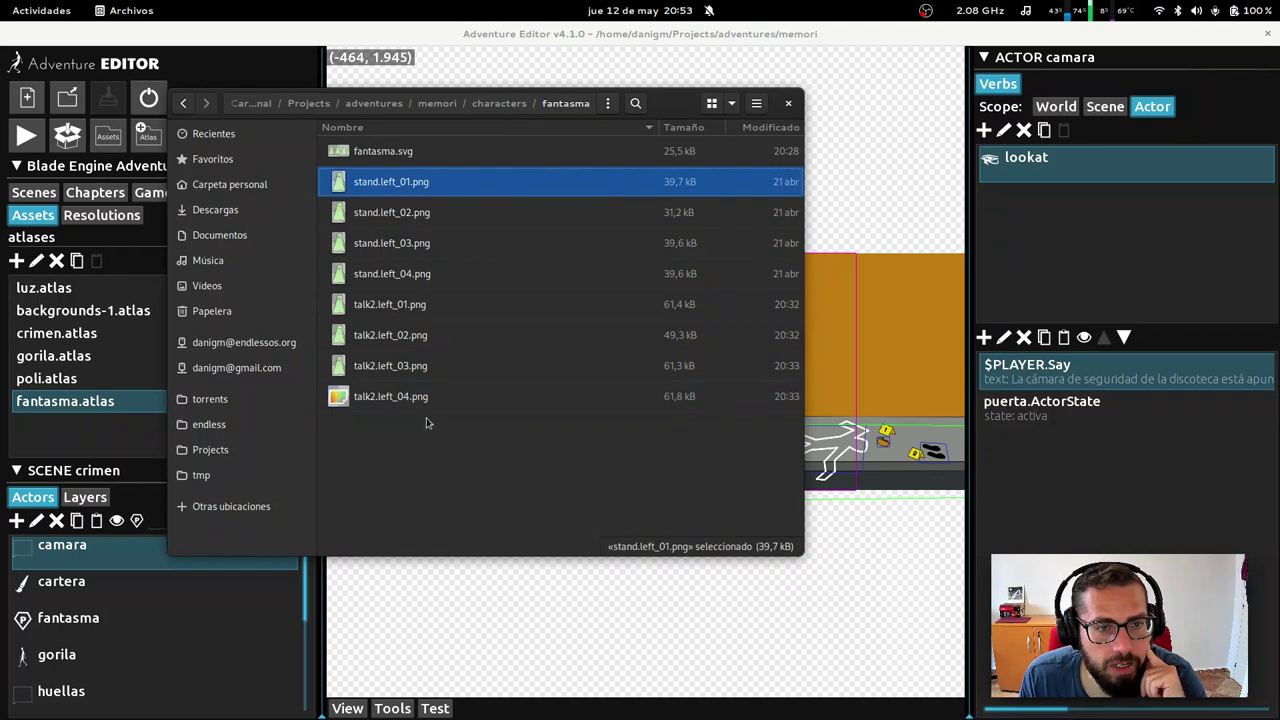
left_click(414, 400)
left_click(499, 103)
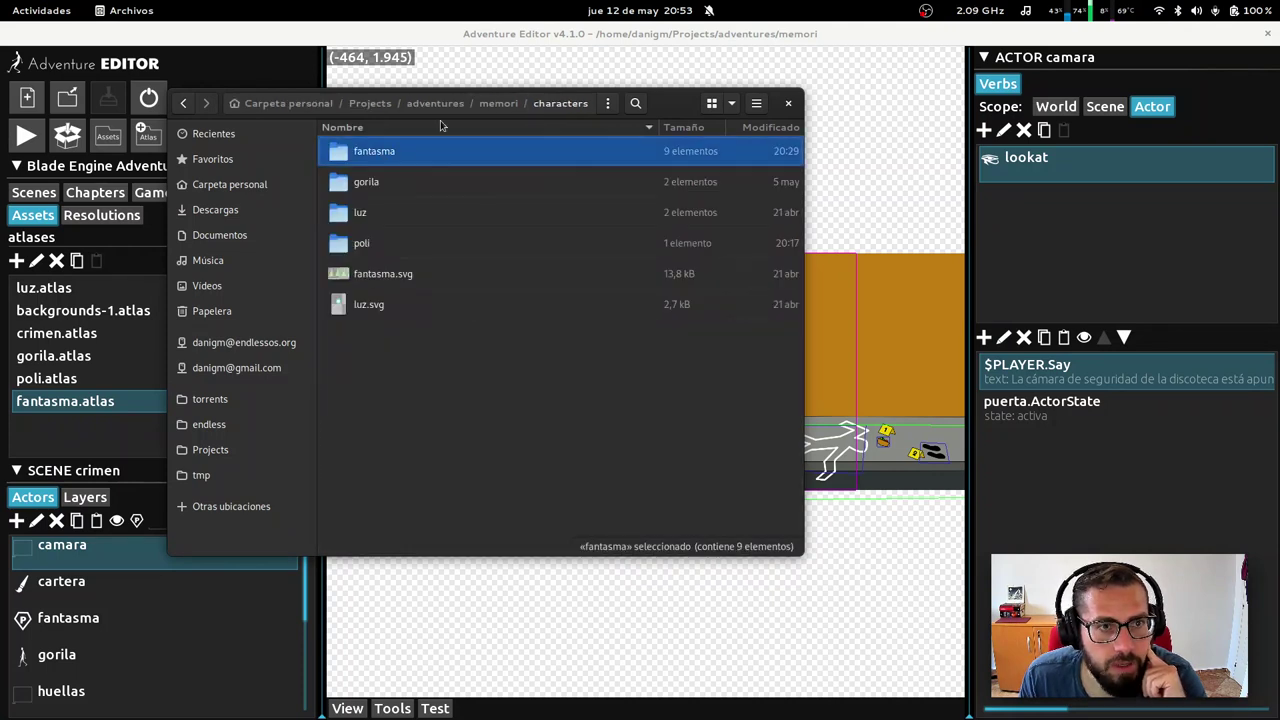
Check the item images in the project's escenas/crimen folder and close the file manager window
left_click(499, 103)
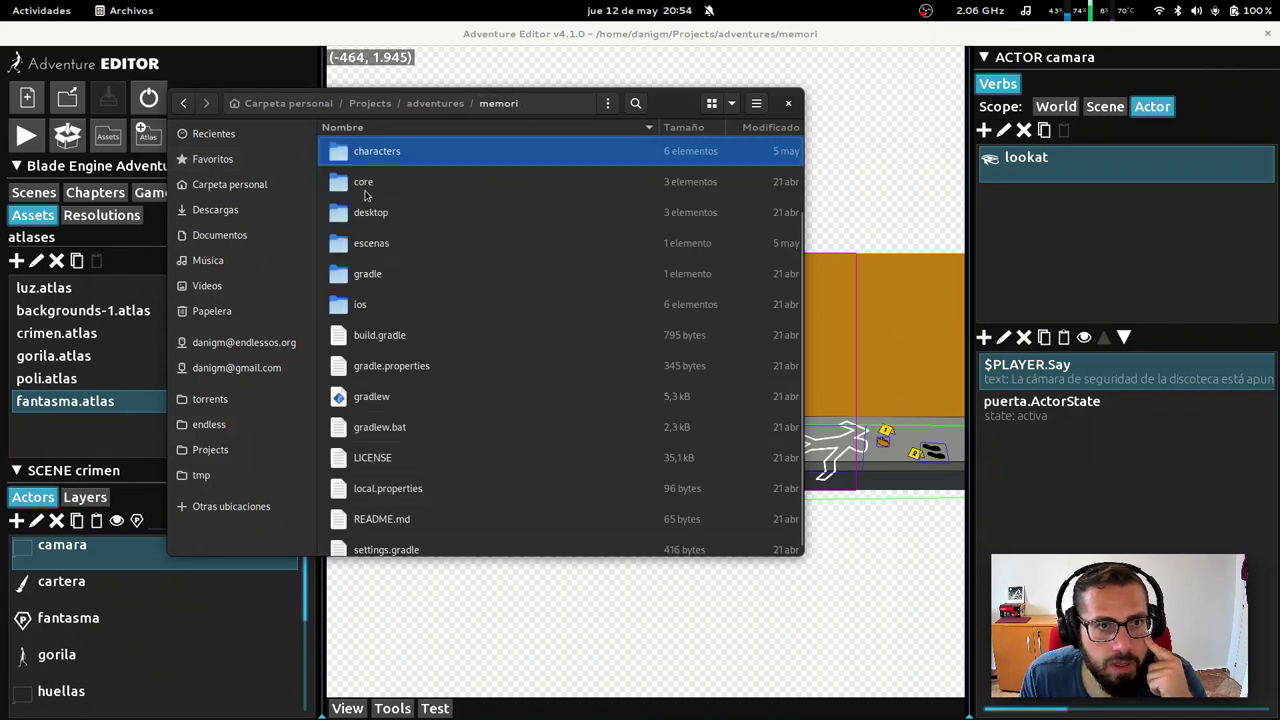
left_click(364, 248)
double_click(364, 248)
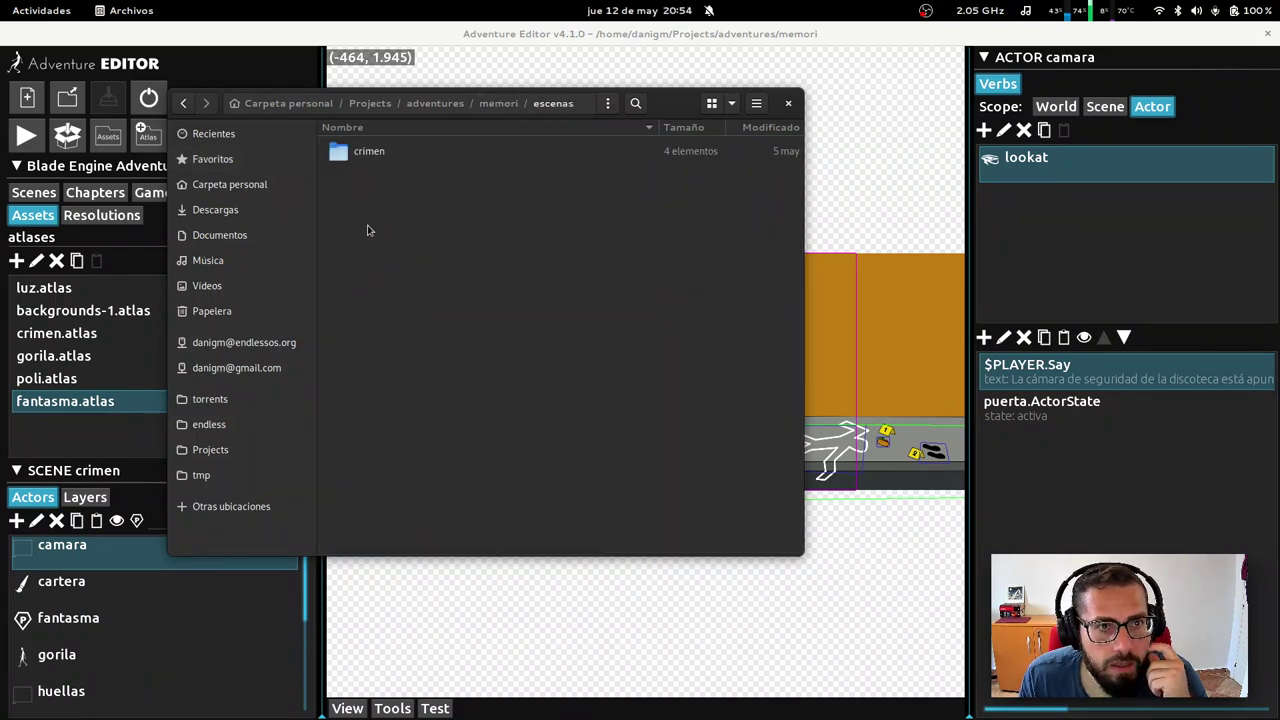
left_click(366, 152)
double_click(365, 152)
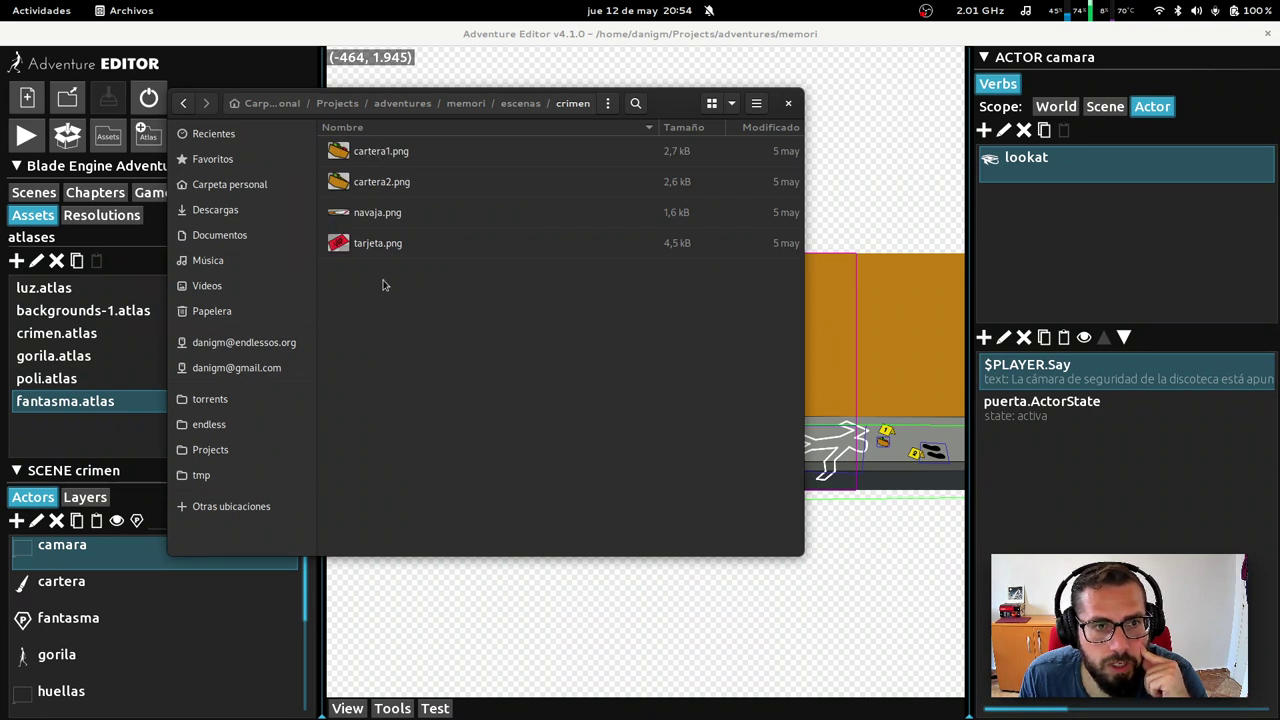
left_click(515, 104)
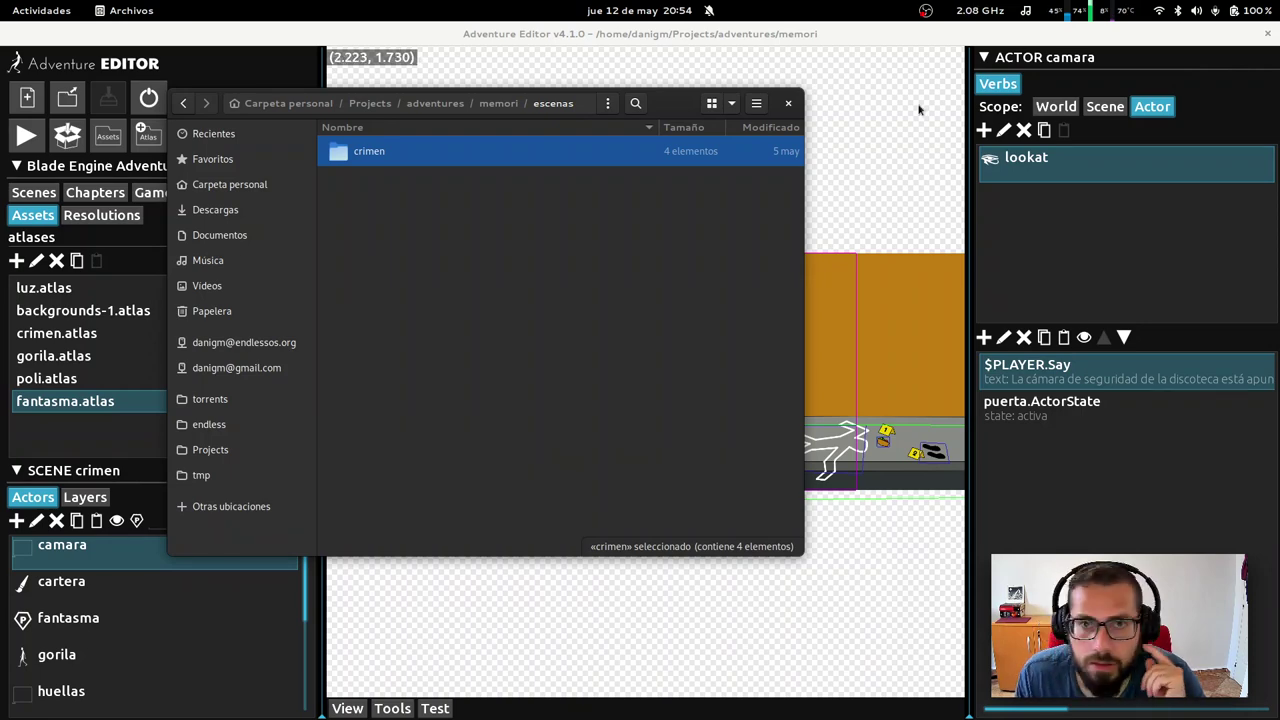
left_click(791, 104)
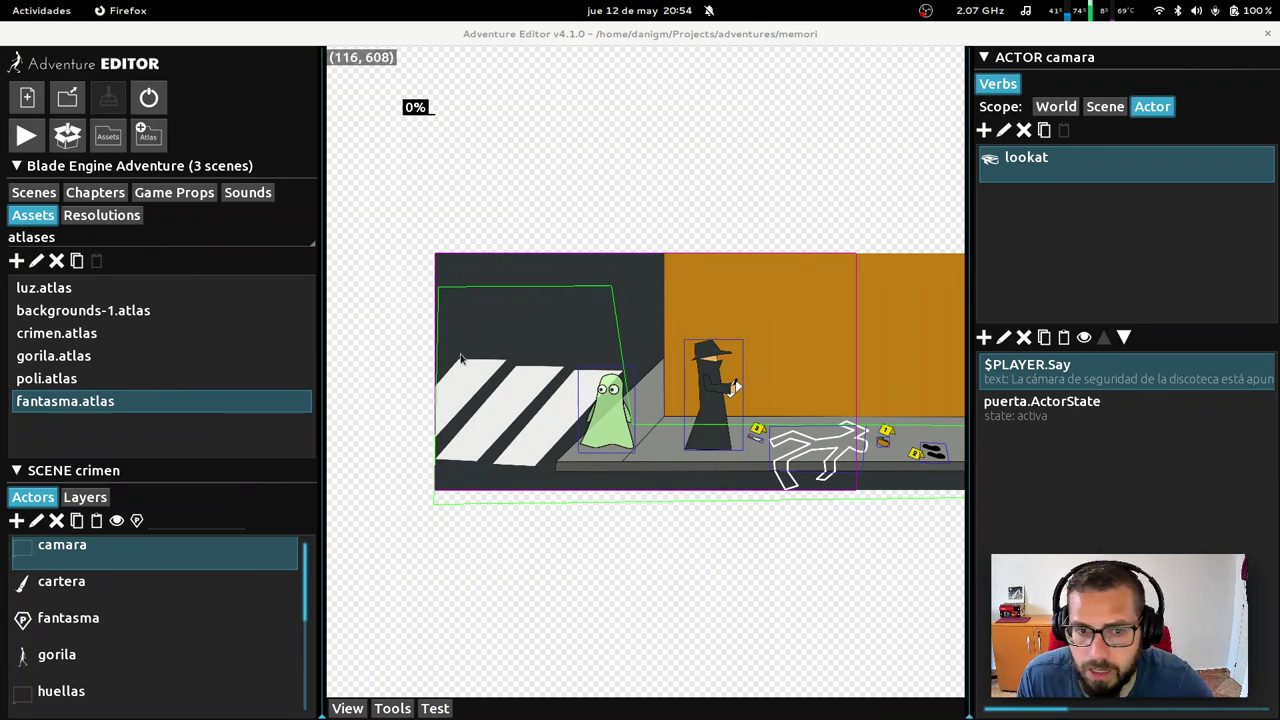
Select the walk1 actor in the crimen scene to view the area it covers
left_click(560, 292)
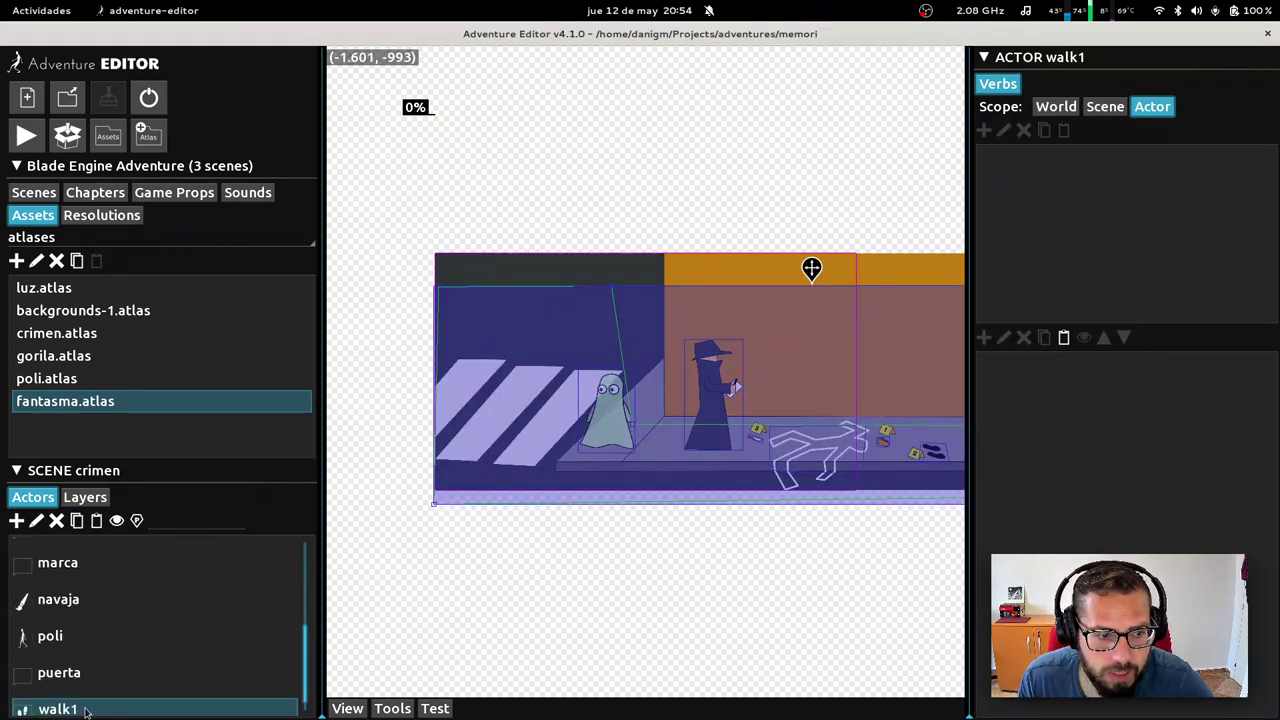
scroll(88, 700, "down", 1)
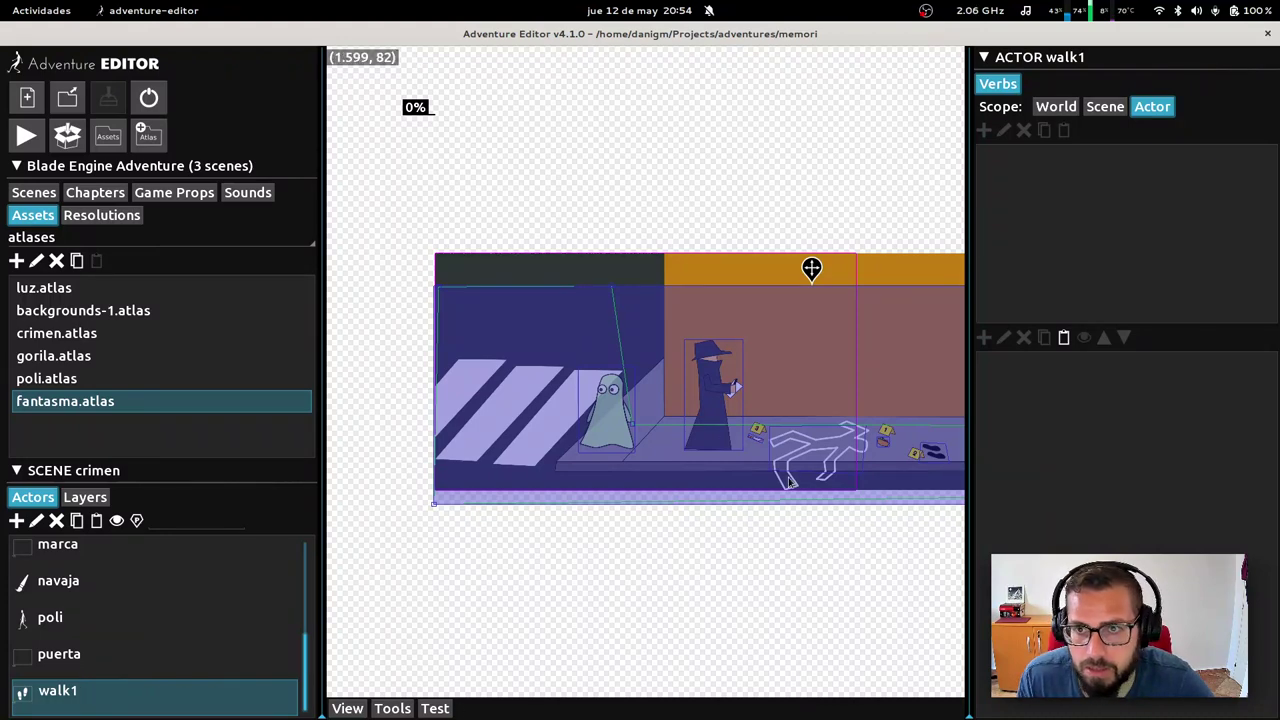
key("super")
key("super")
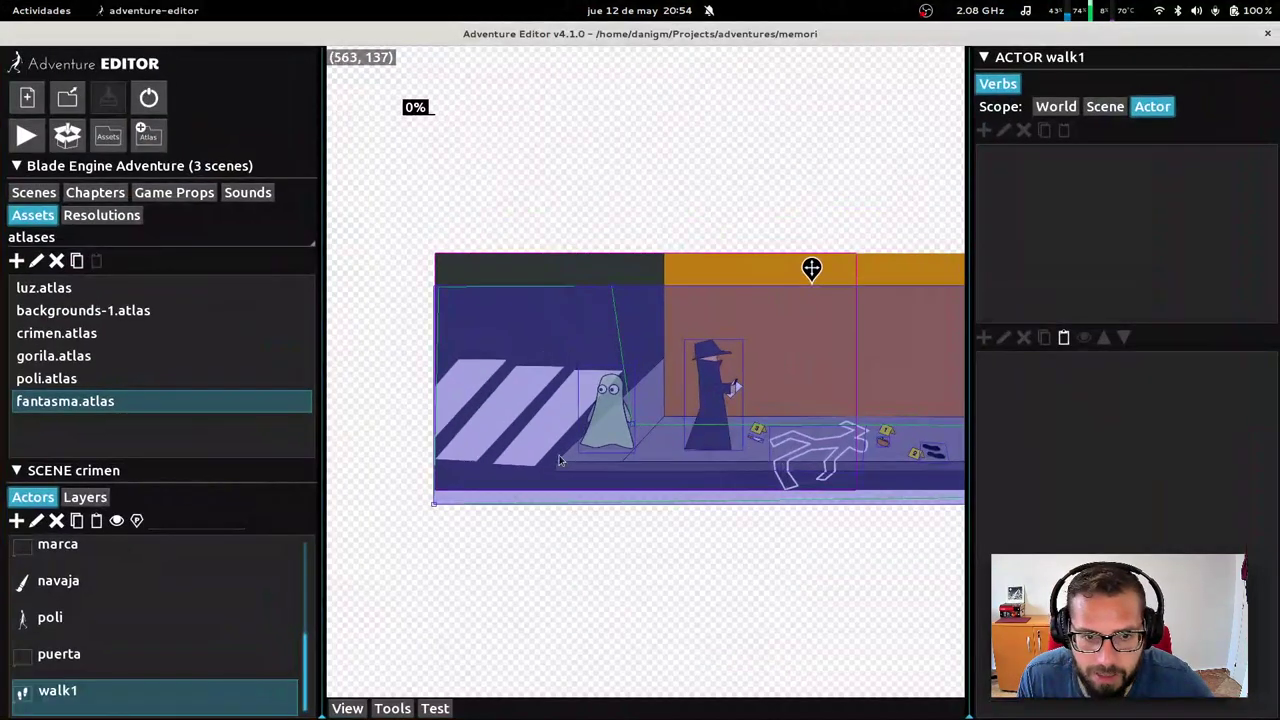
Review the actor type options for creating a new object in the crimen scene, and cancel the creation
left_click(16, 520)
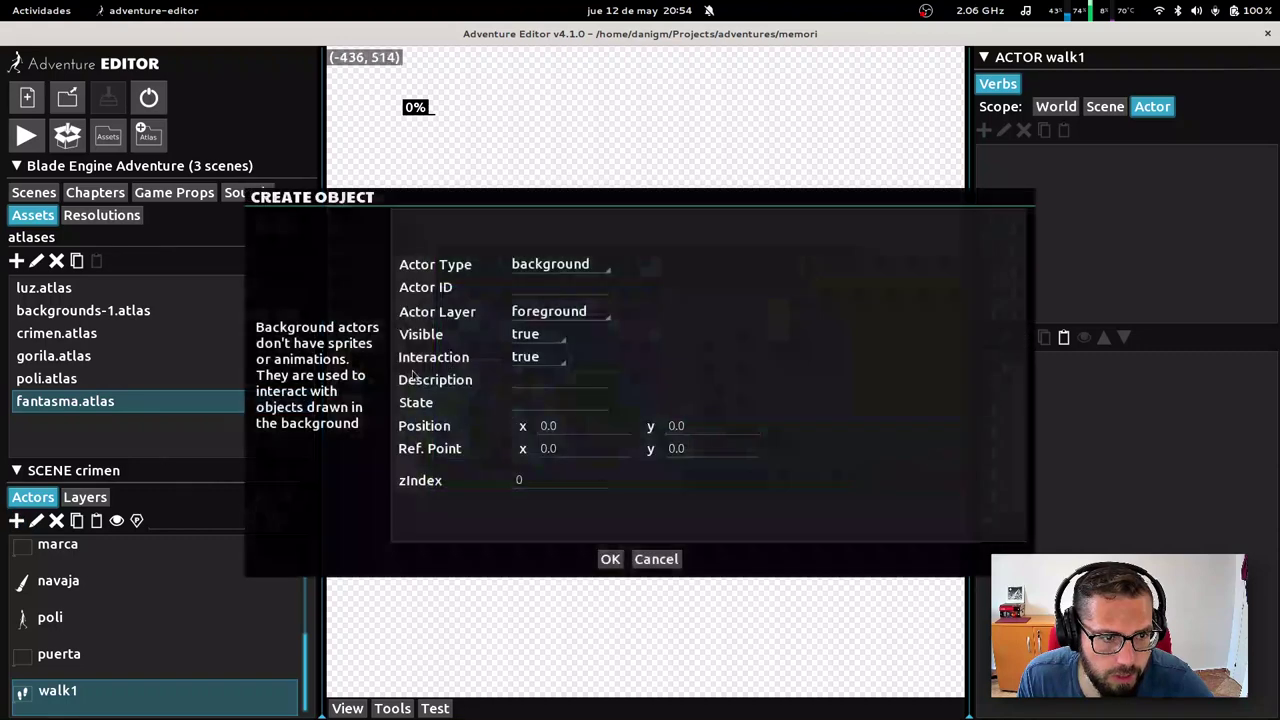
left_click(560, 264)
left_click(677, 380)
left_click(656, 560)
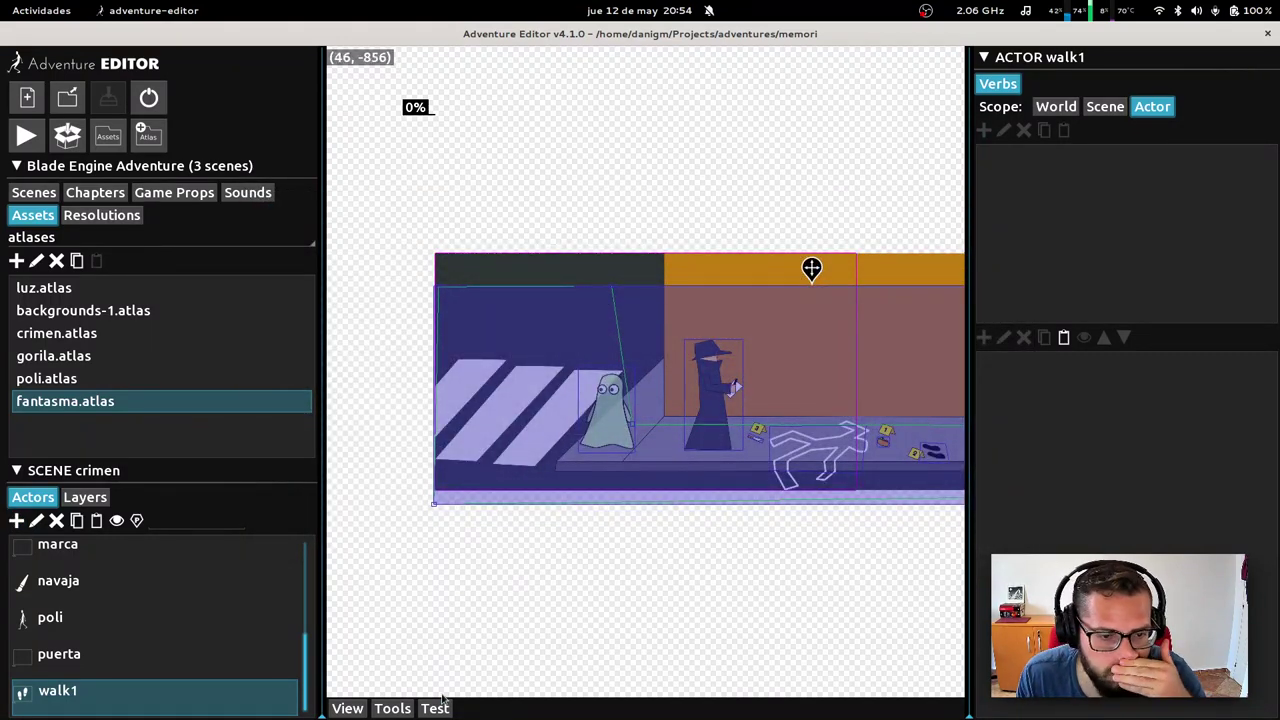
Reshape the walk1 walkzone in the crimen scene by bringing its raised upper vertices down to the pavement line at the crosswalk
left_click(524, 288)
mouse_move(526, 288)
left_mouse_down()
mouse_move(528, 258)
mouse_move(528, 290)
left_mouse_up()
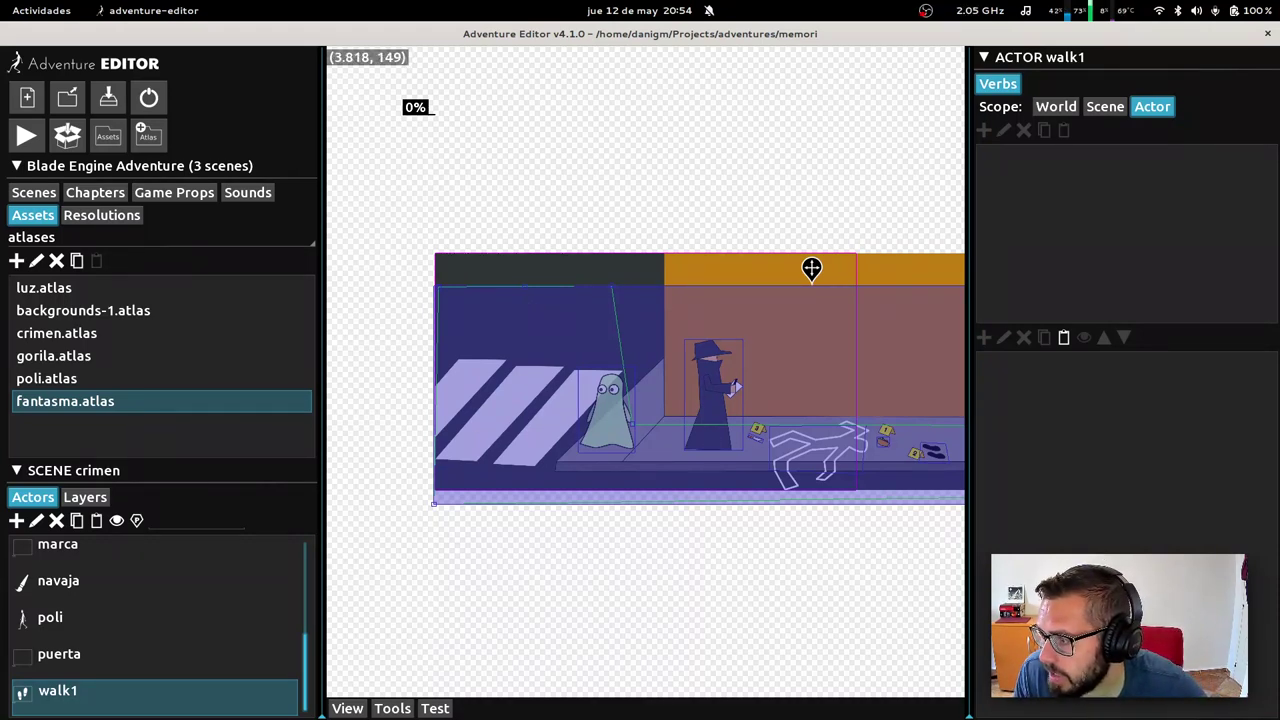
key("alt+Tab")
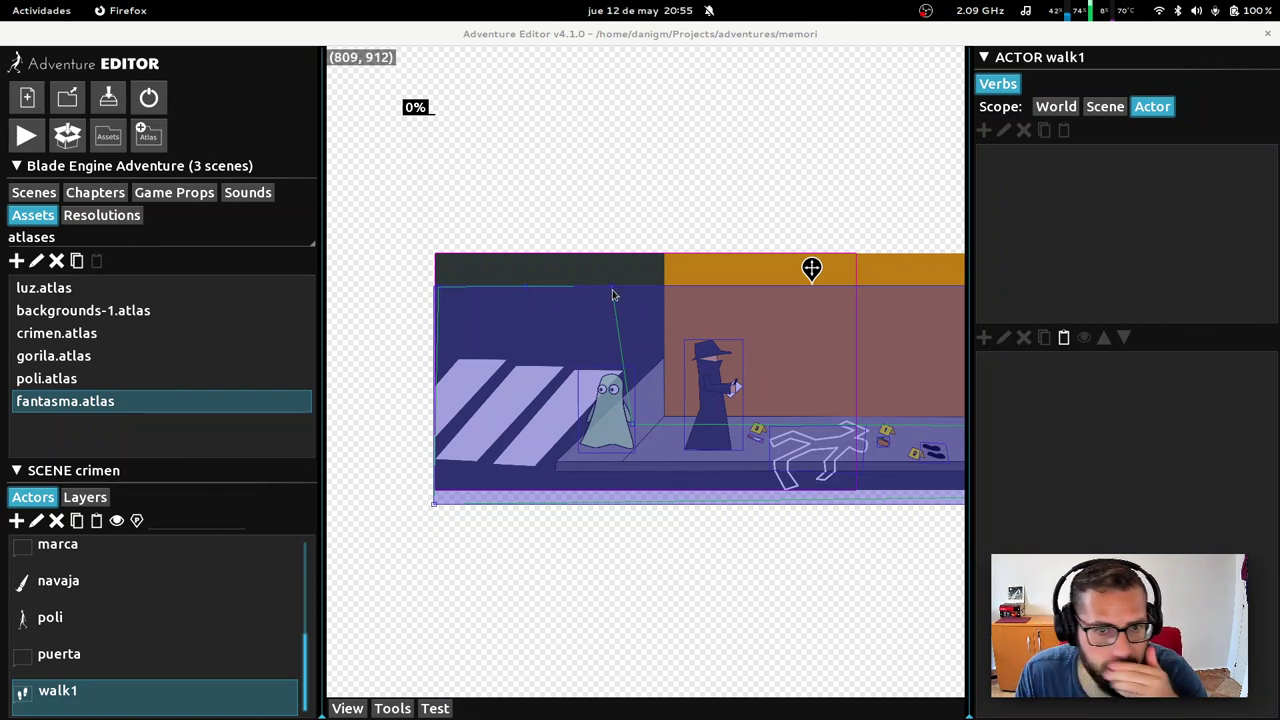
left_click(606, 328)
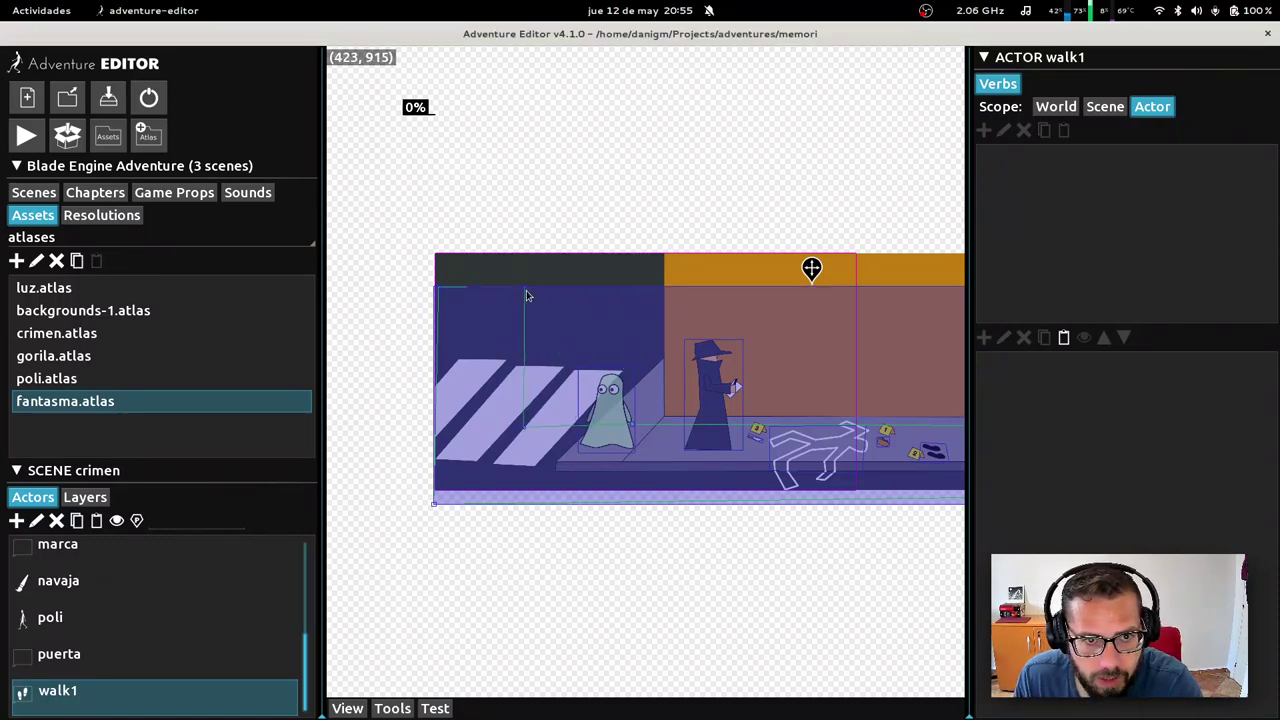
left_click(458, 375)
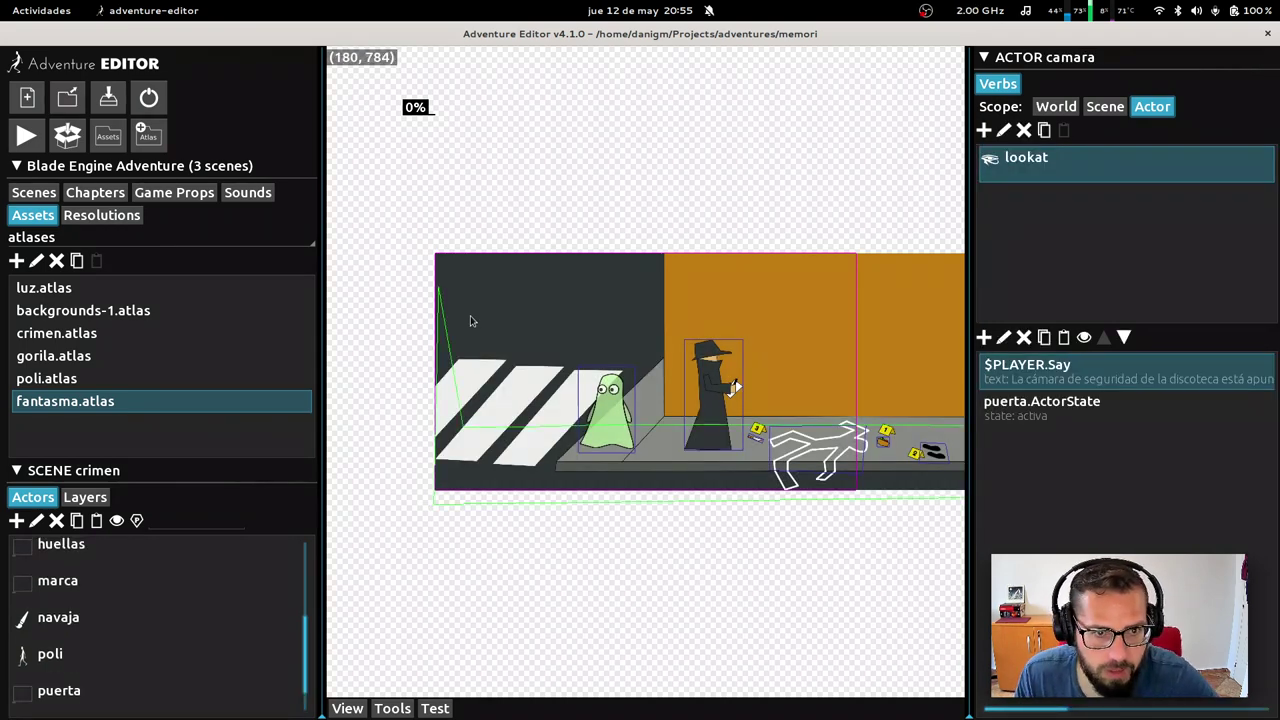
left_click(482, 442)
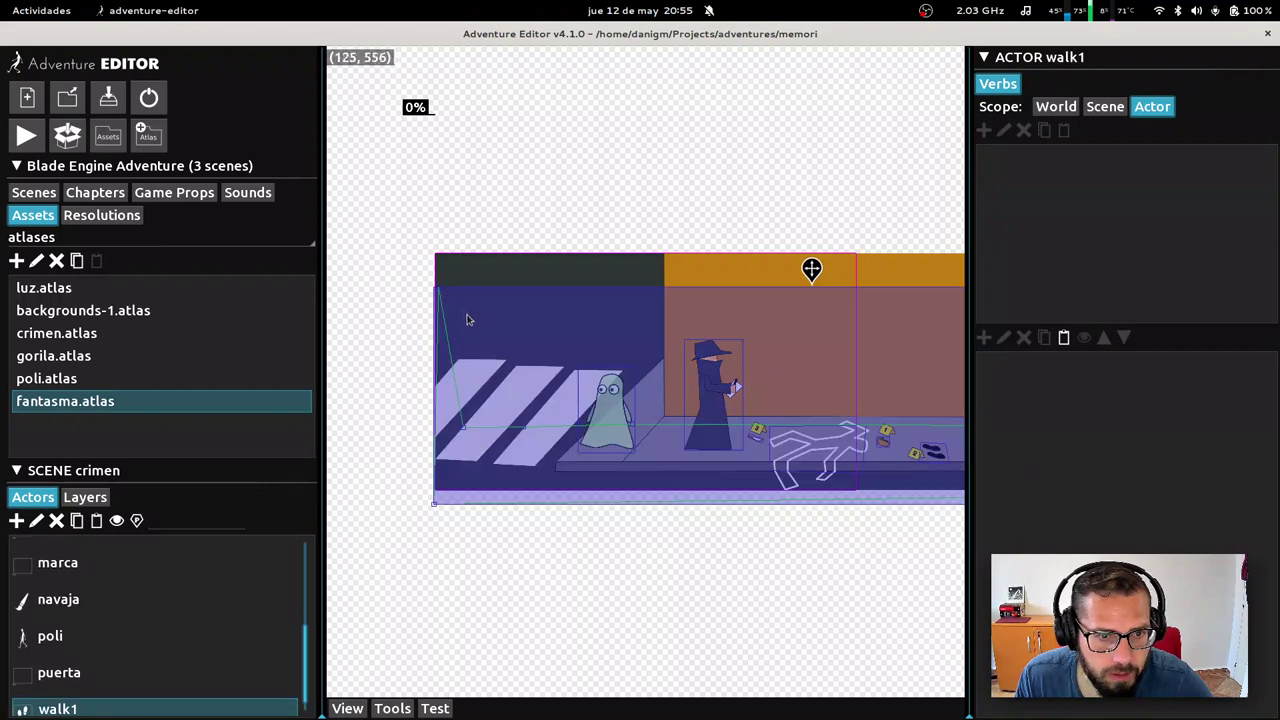
left_click_drag(440, 292, 437, 430)
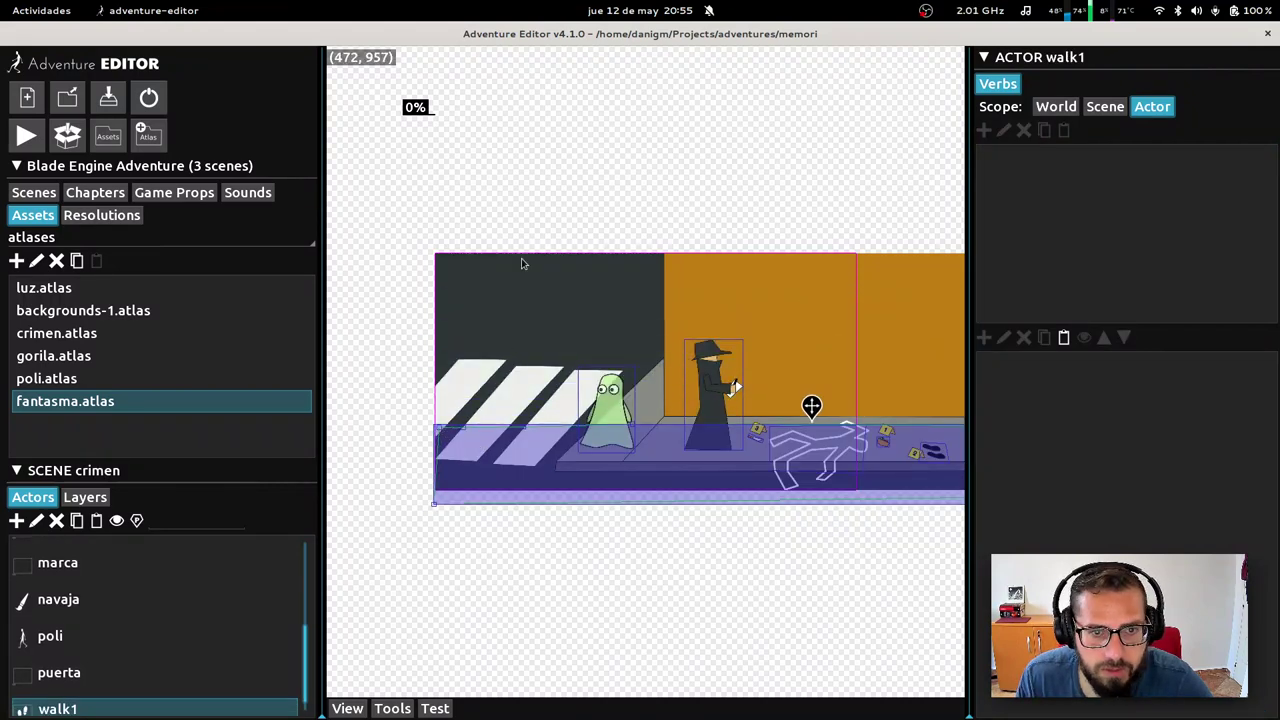
Create a new walkzone actor with the ID fondo in the crimen scene
left_click(17, 521)
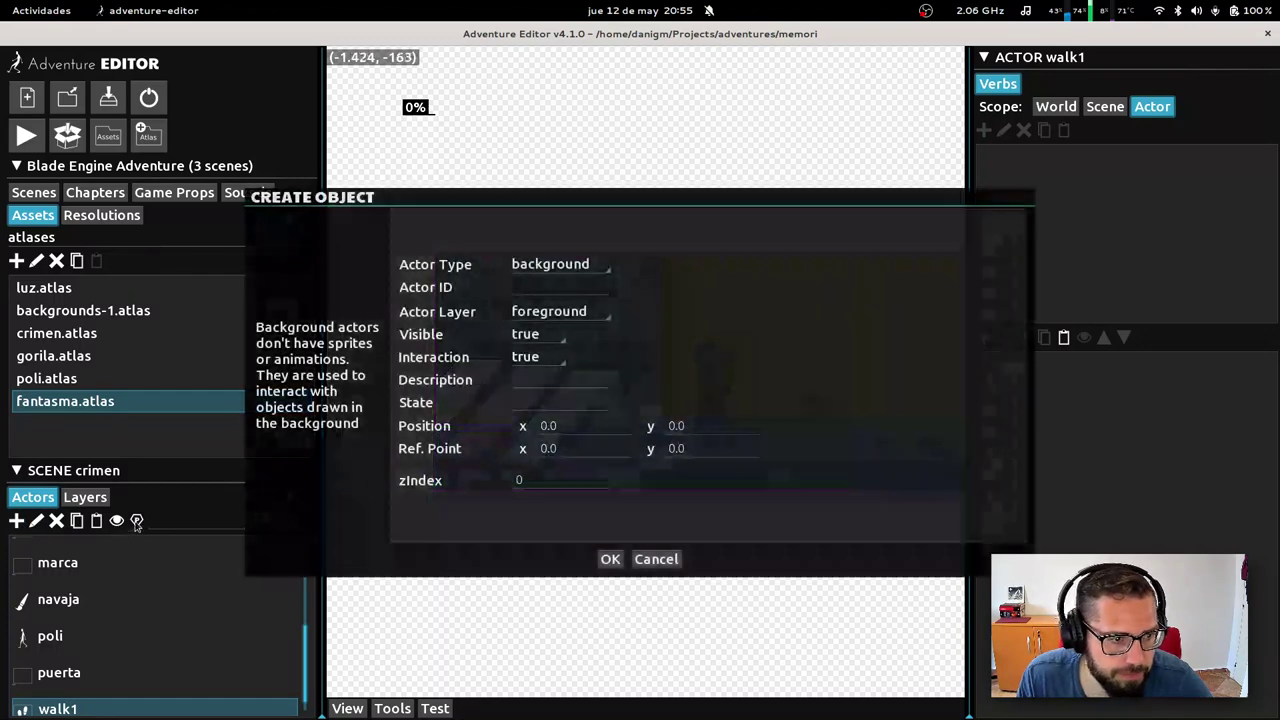
left_click(560, 264)
left_click(540, 400)
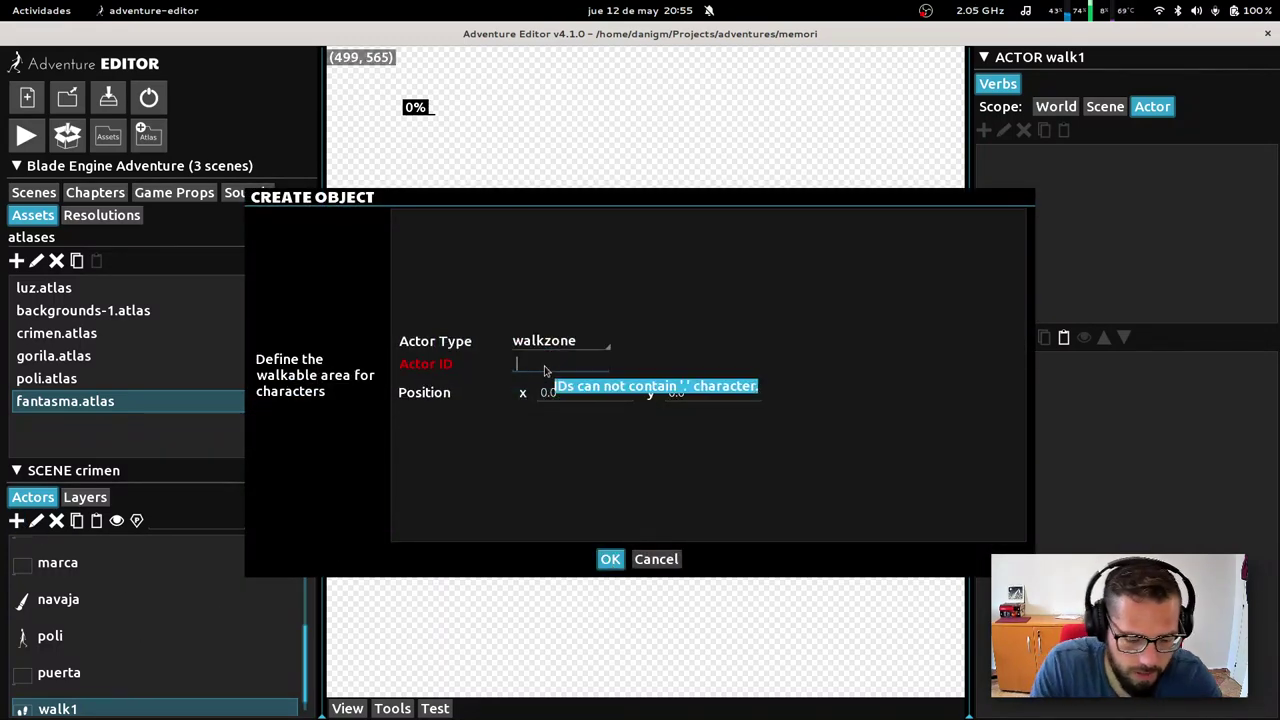
type("fondo")
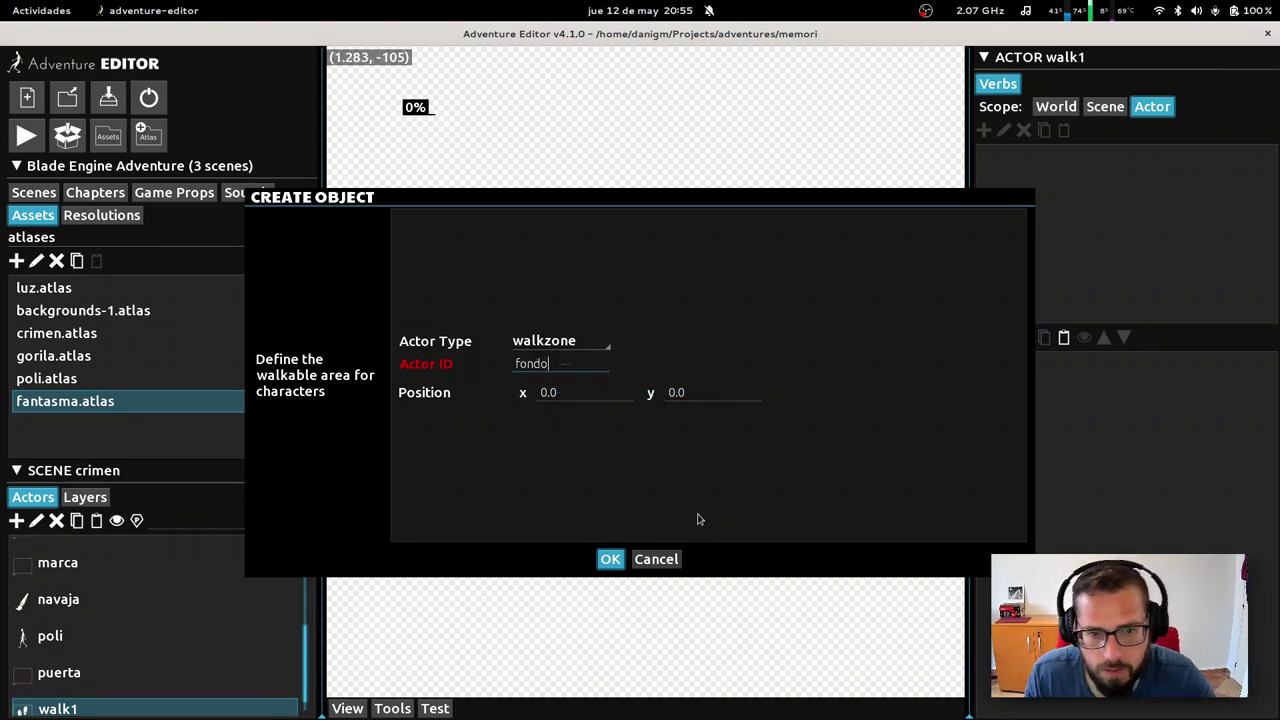
left_click(611, 559)
Place the fondo walkzone on the dark background above the crosswalk and stretch its corners into a wide four-sided strip
scroll(140, 650, "down", 1)
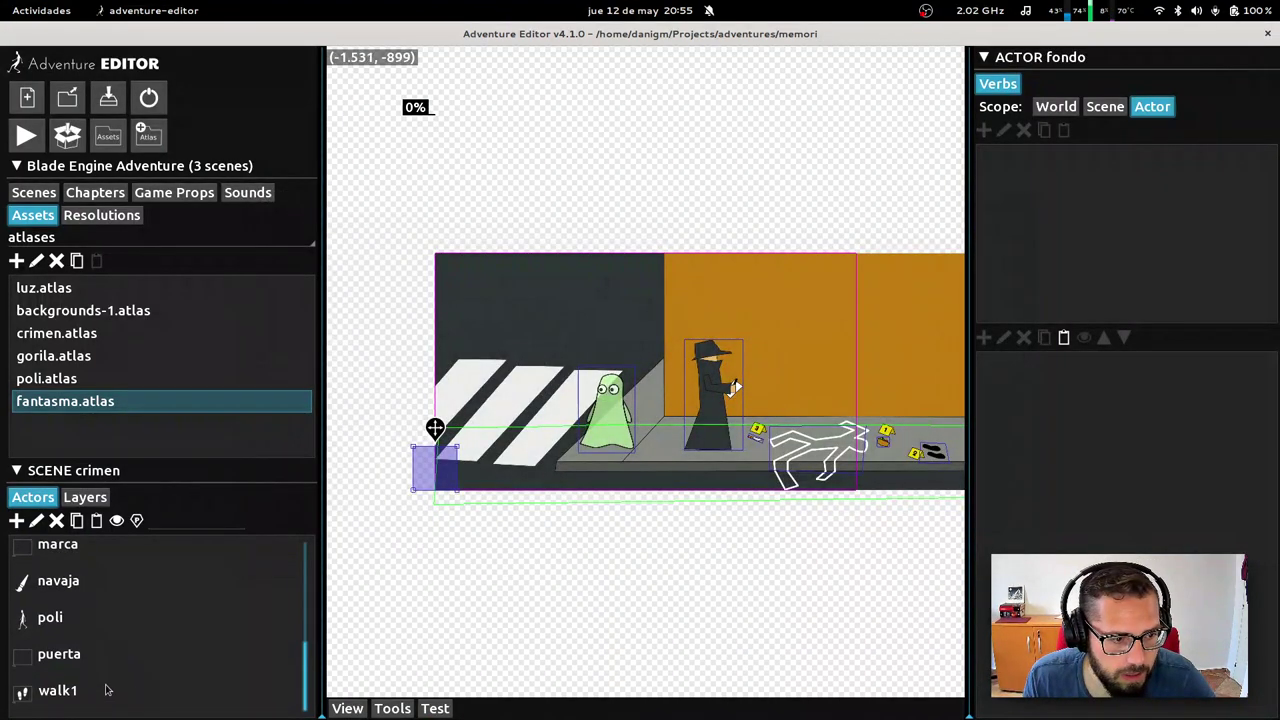
scroll(106, 686, "up", 3)
scroll(106, 686, "up", 1)
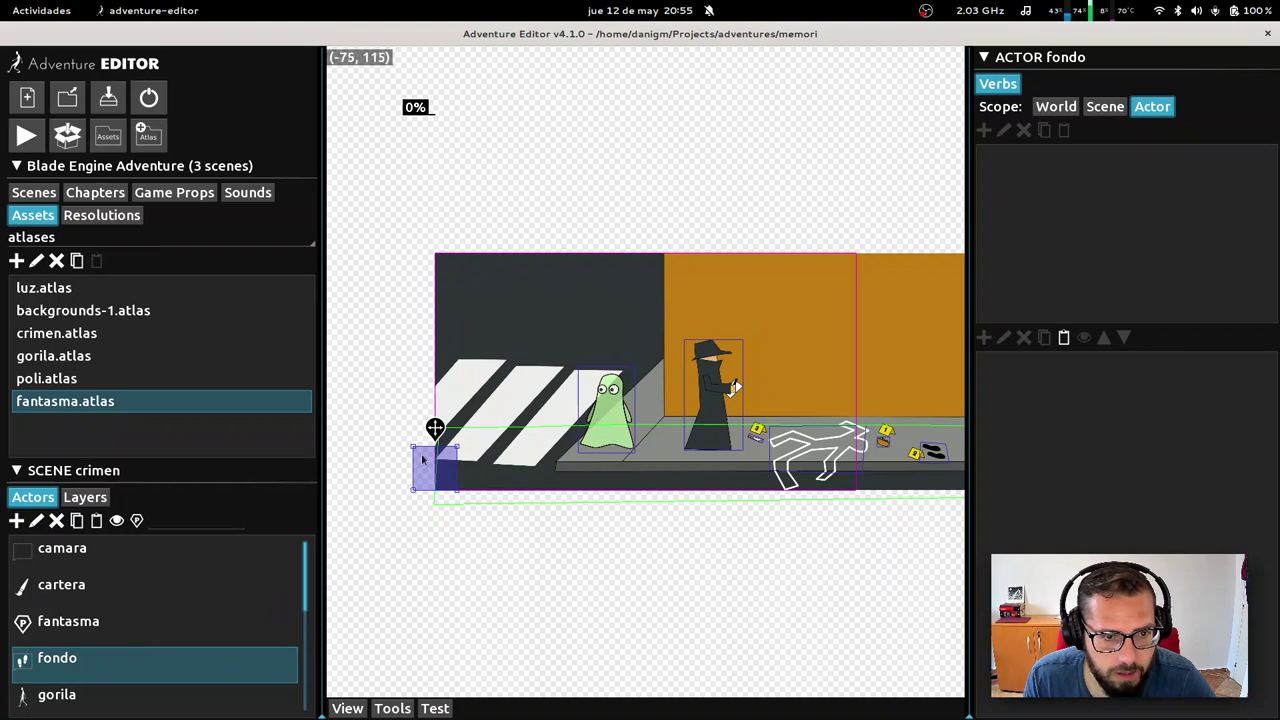
left_click_drag(422, 459, 467, 247)
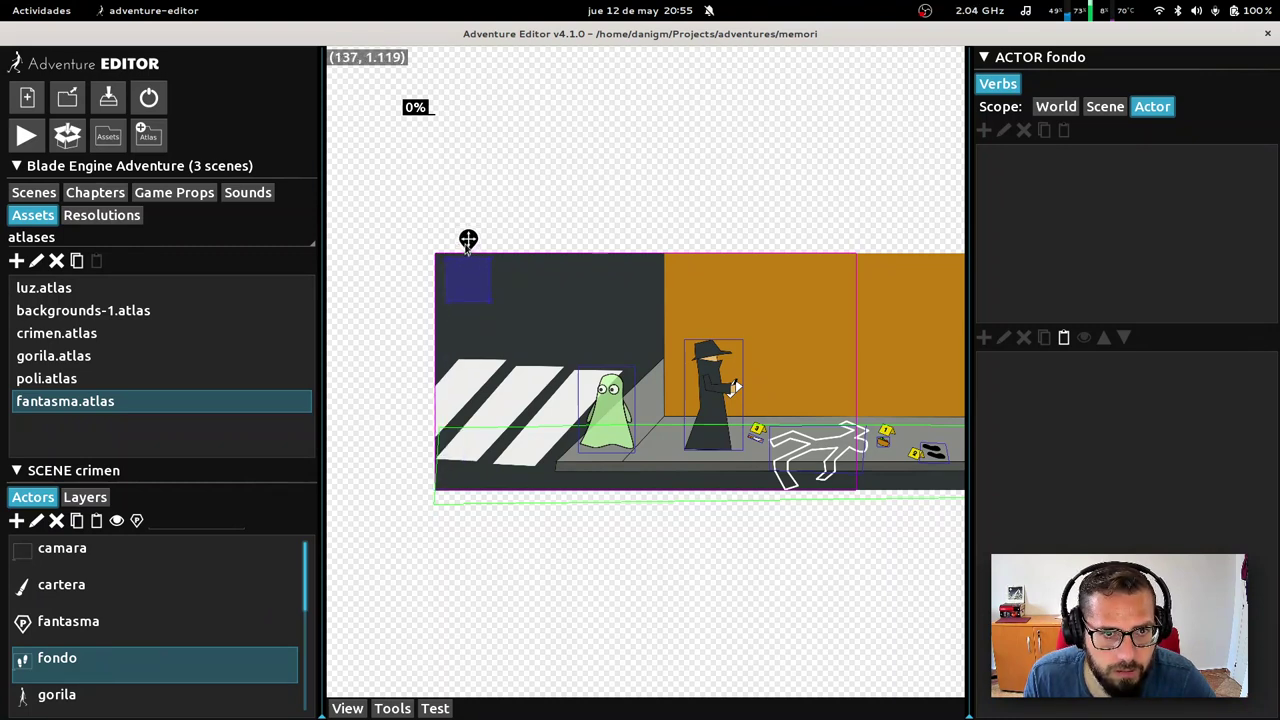
left_click_drag(490, 305, 634, 312)
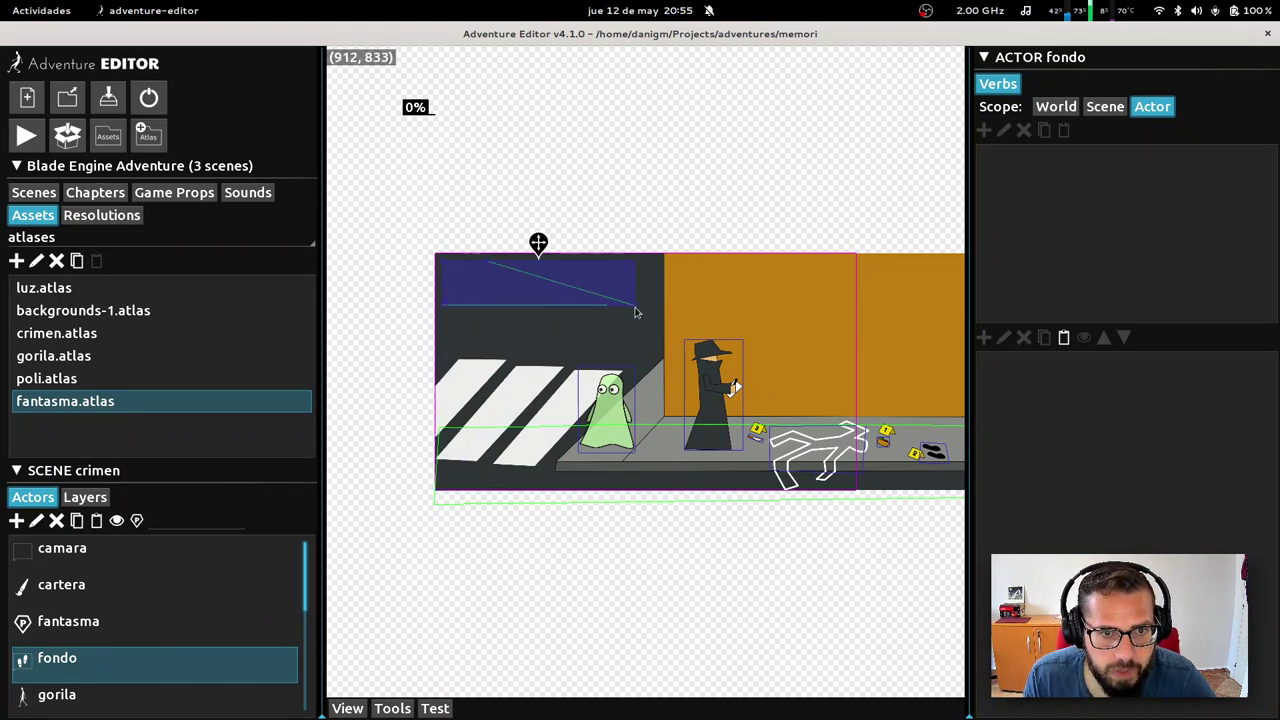
mouse_move(486, 264)
left_mouse_down()
mouse_move(673, 268)
mouse_move(653, 270)
left_mouse_up()
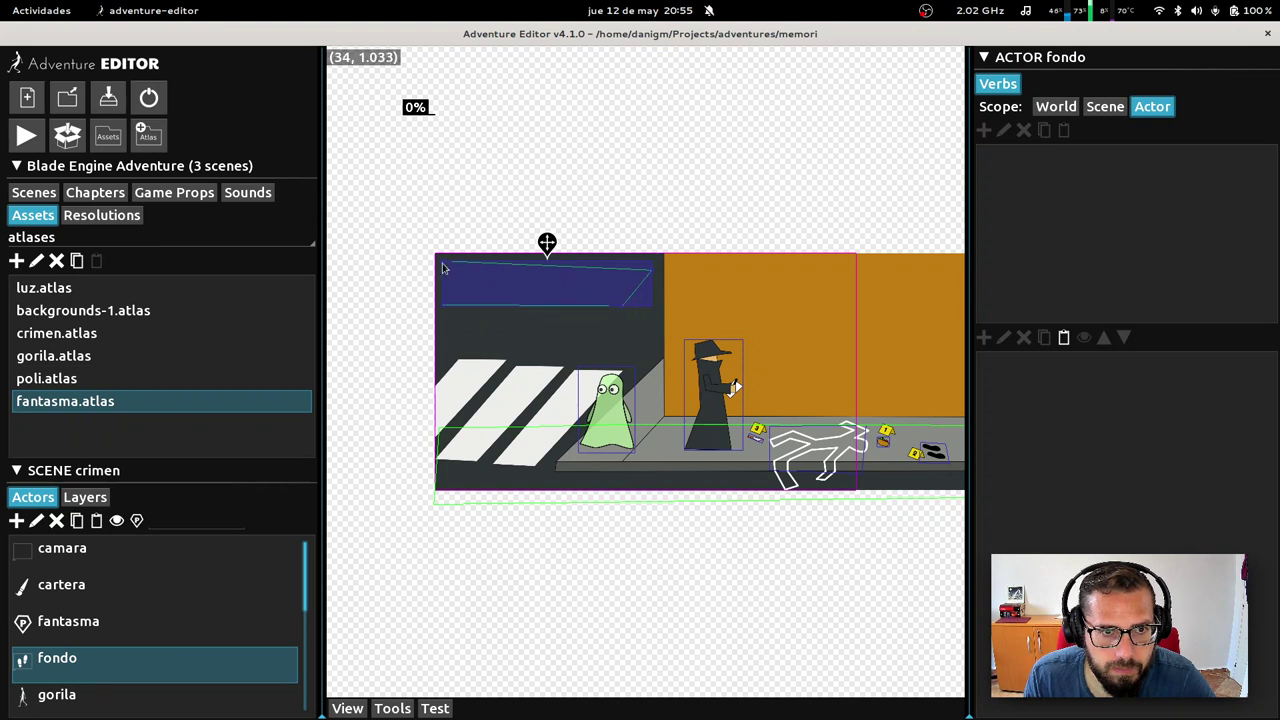
left_click_drag(443, 265, 424, 267)
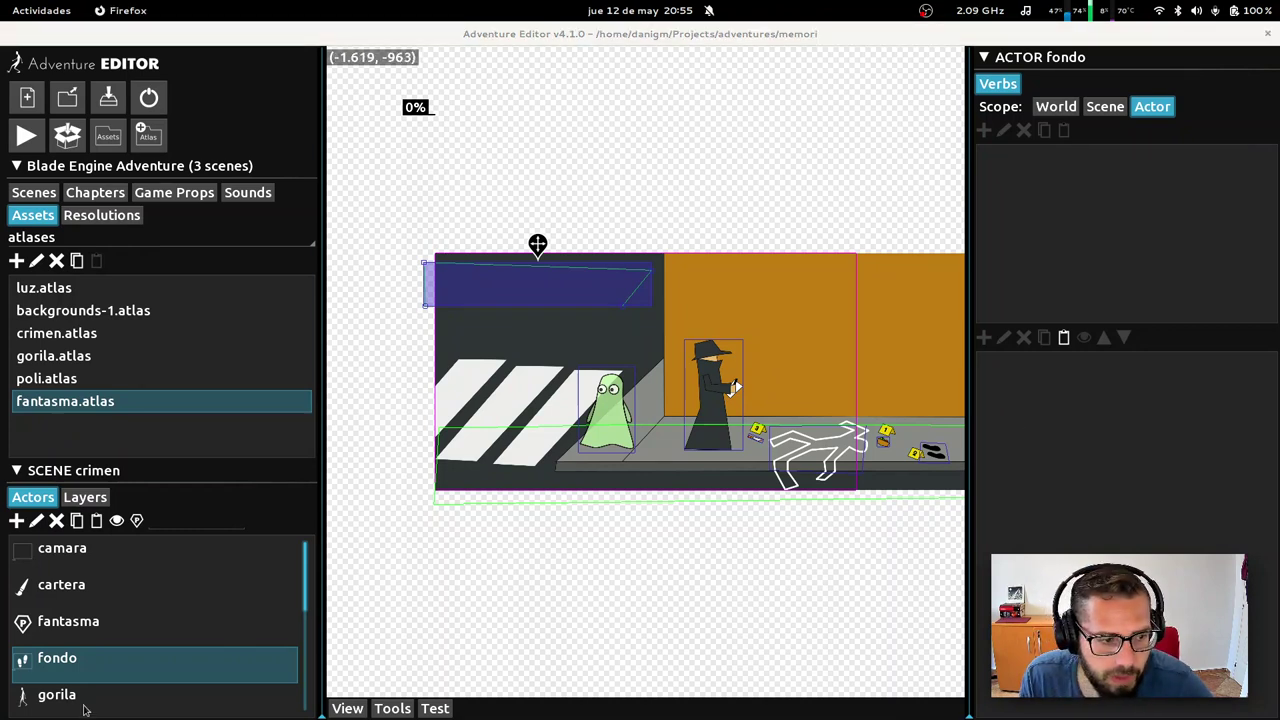
Inspect the properties of the walk1 walkzone without changing them, and view the scene-level verbs of crimen
scroll(125, 688, "down", 3)
scroll(120, 686, "down", 2)
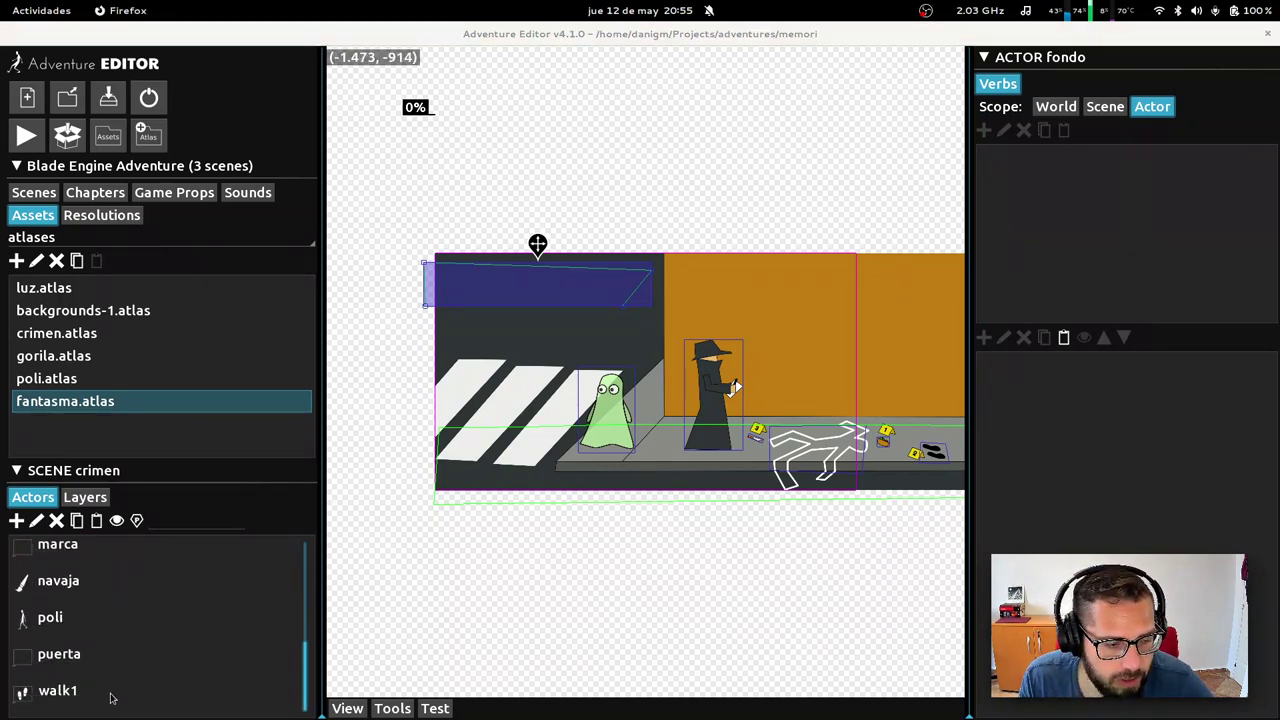
left_click(110, 690)
left_click(40, 519)
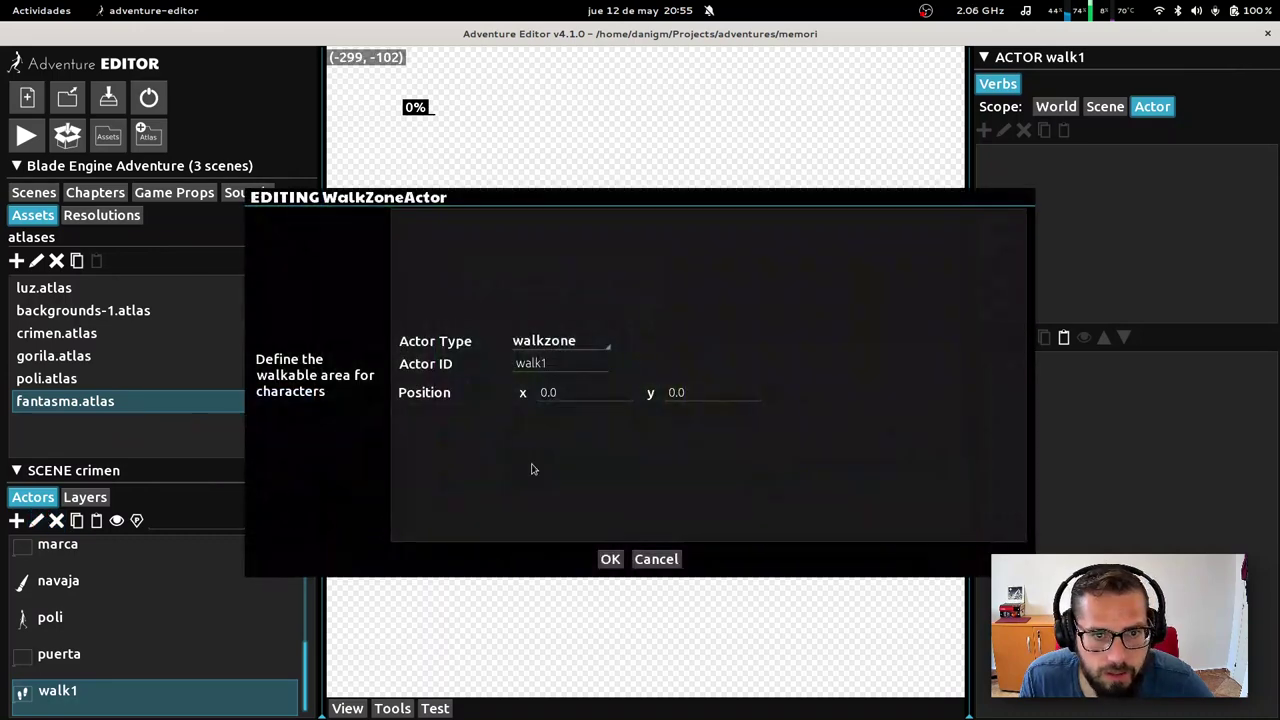
left_click(656, 559)
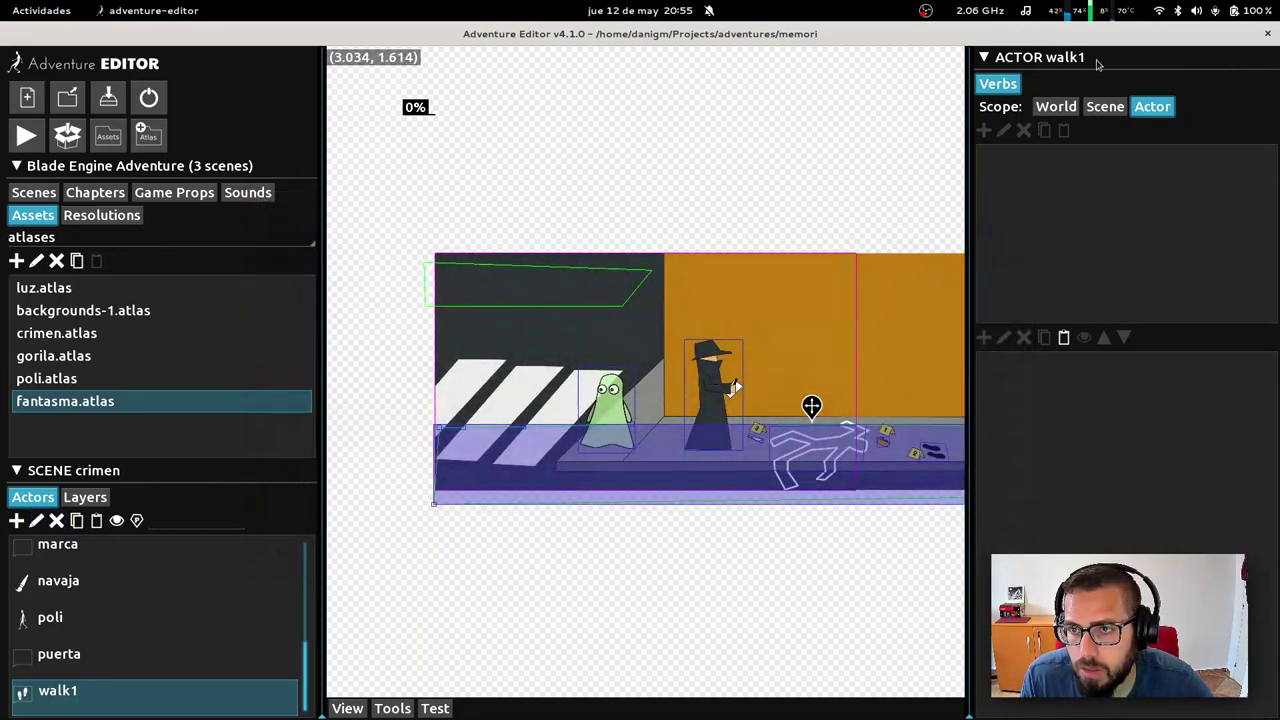
left_click(1100, 108)
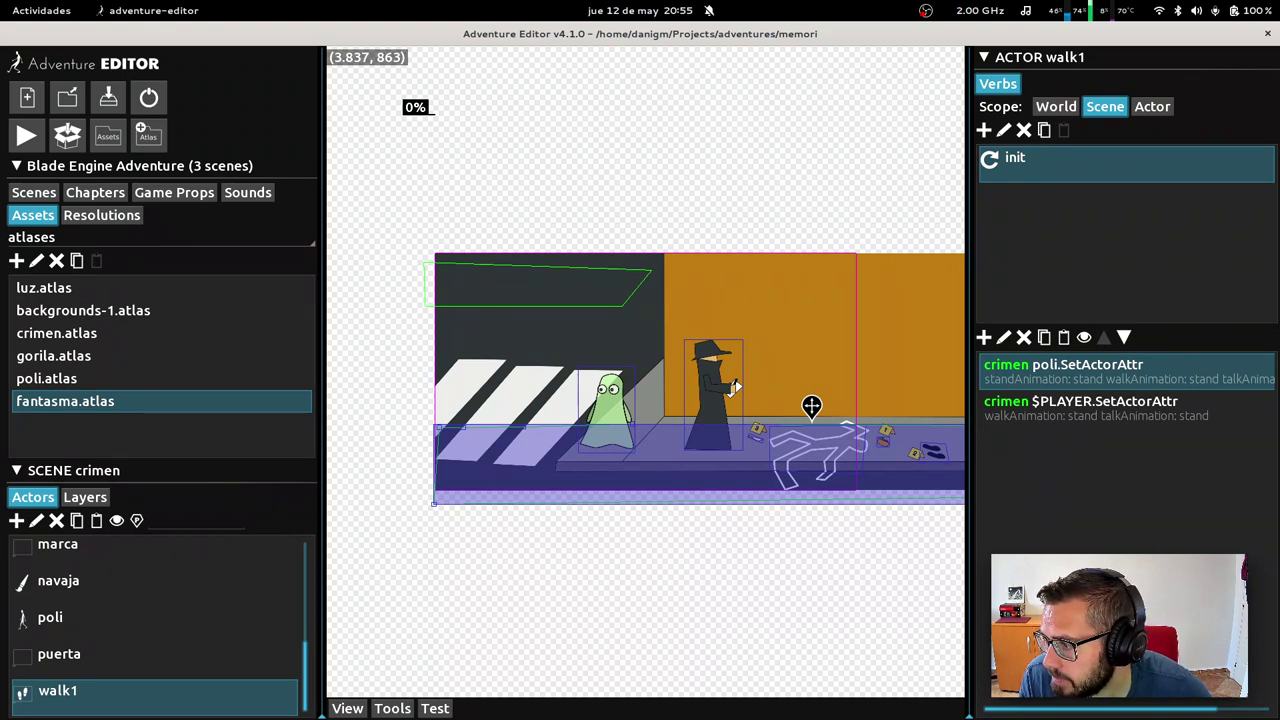
key("alt+Tab")
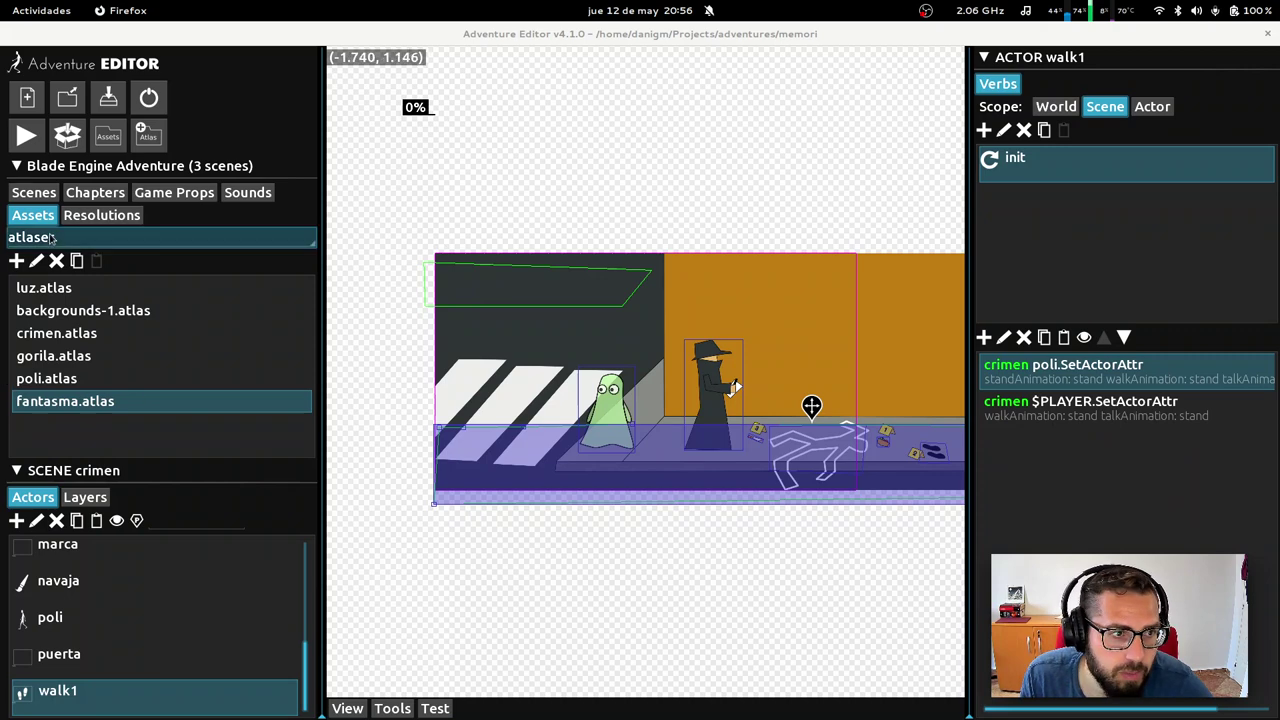
Check which walkzone is assigned in the properties of the crimen scene
left_click(48, 193)
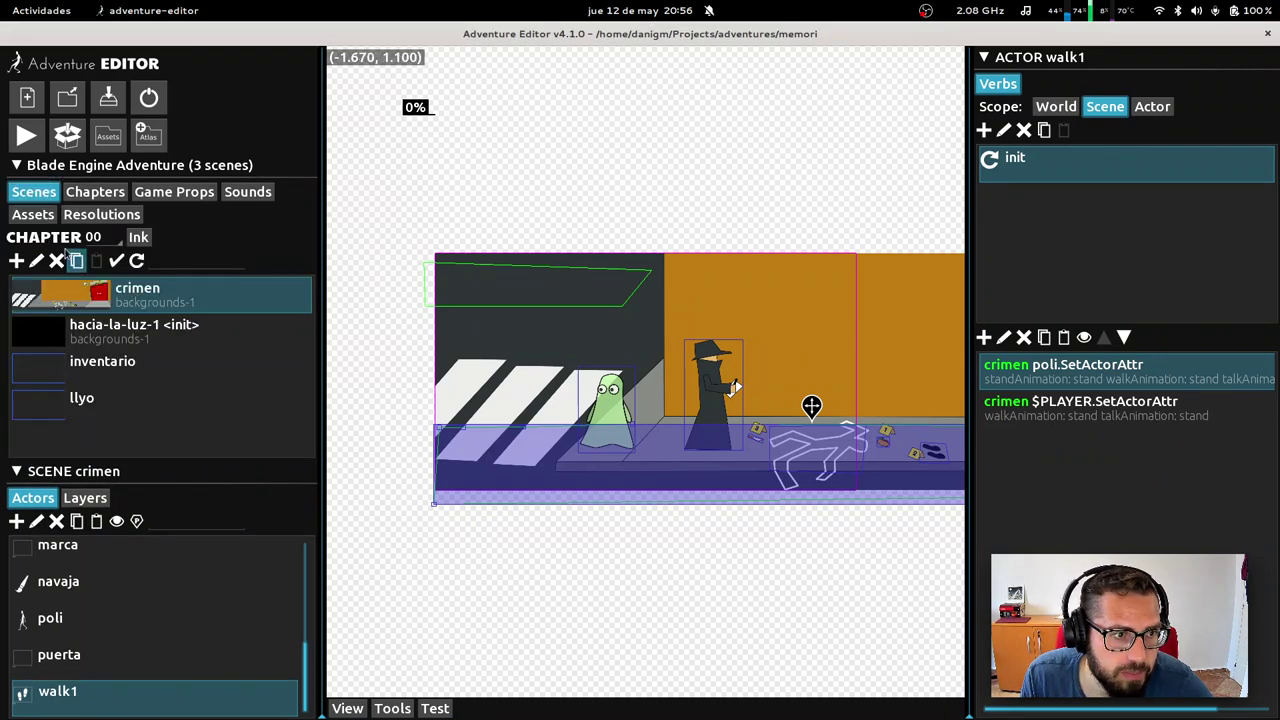
left_click(36, 261)
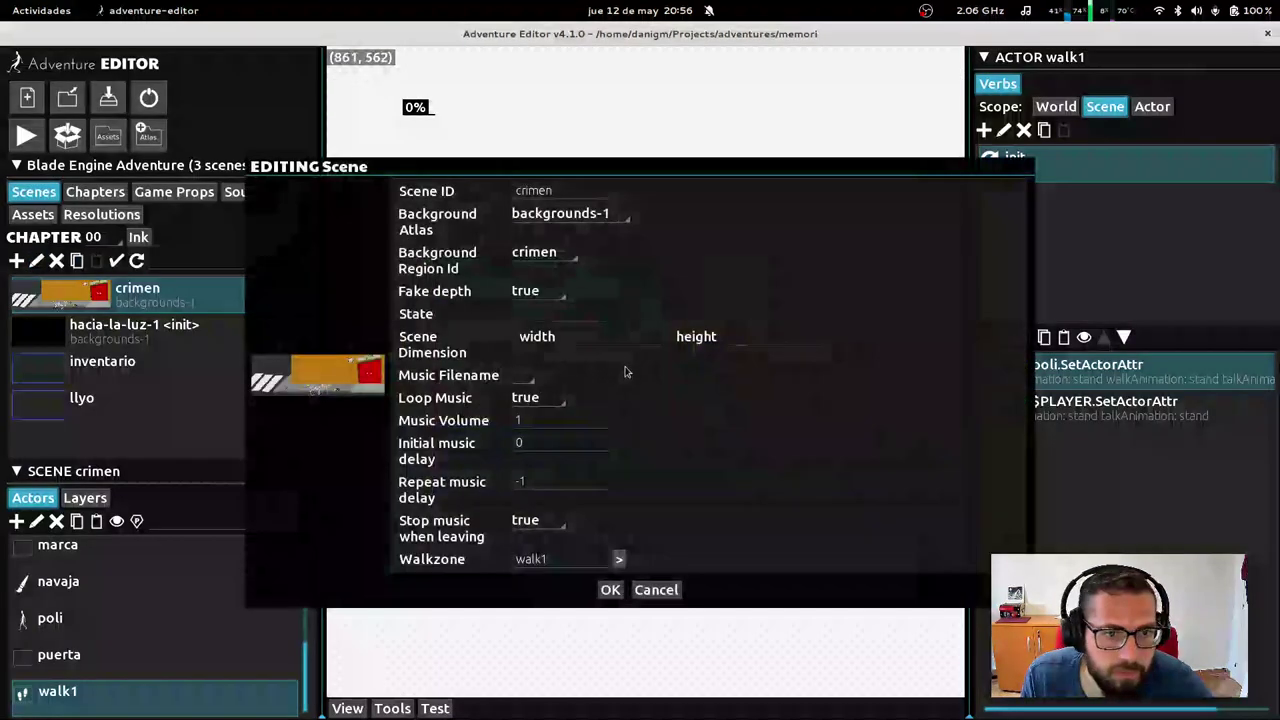
left_click(545, 560)
left_click(612, 589)
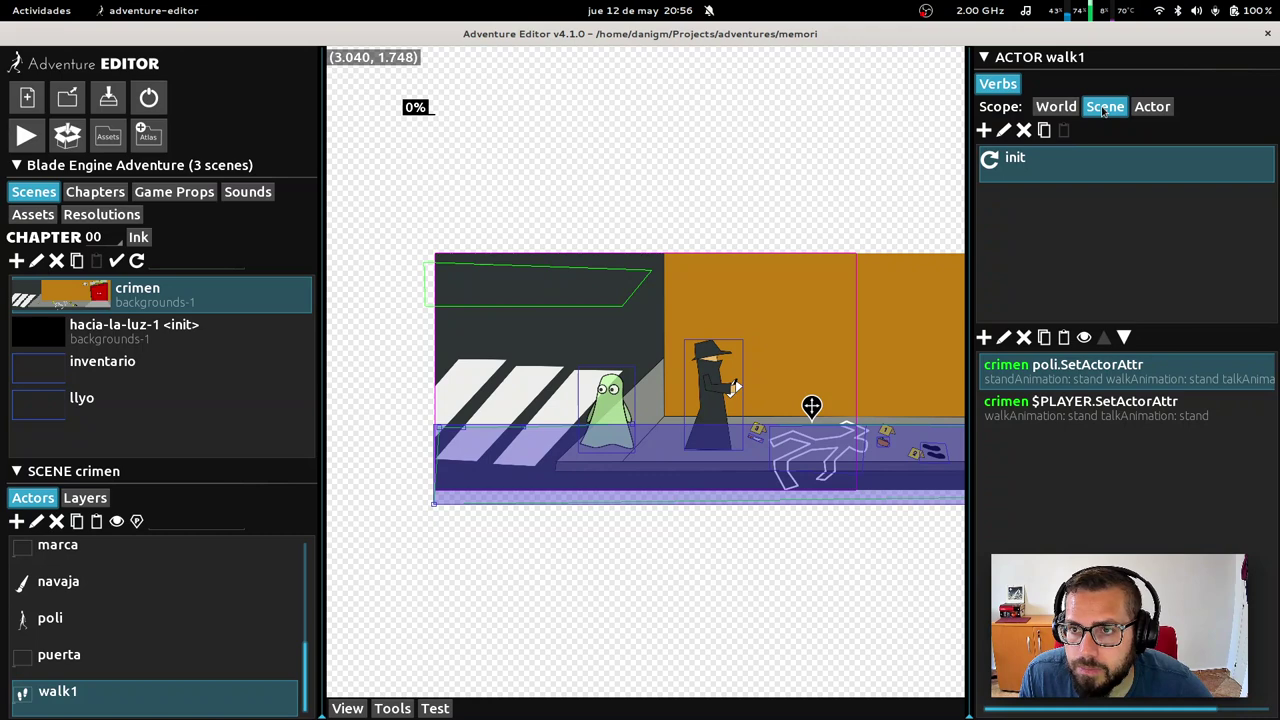
Start a new action in the crimen scene's init verb and choose SetWalkzone as its type
left_click(612, 292)
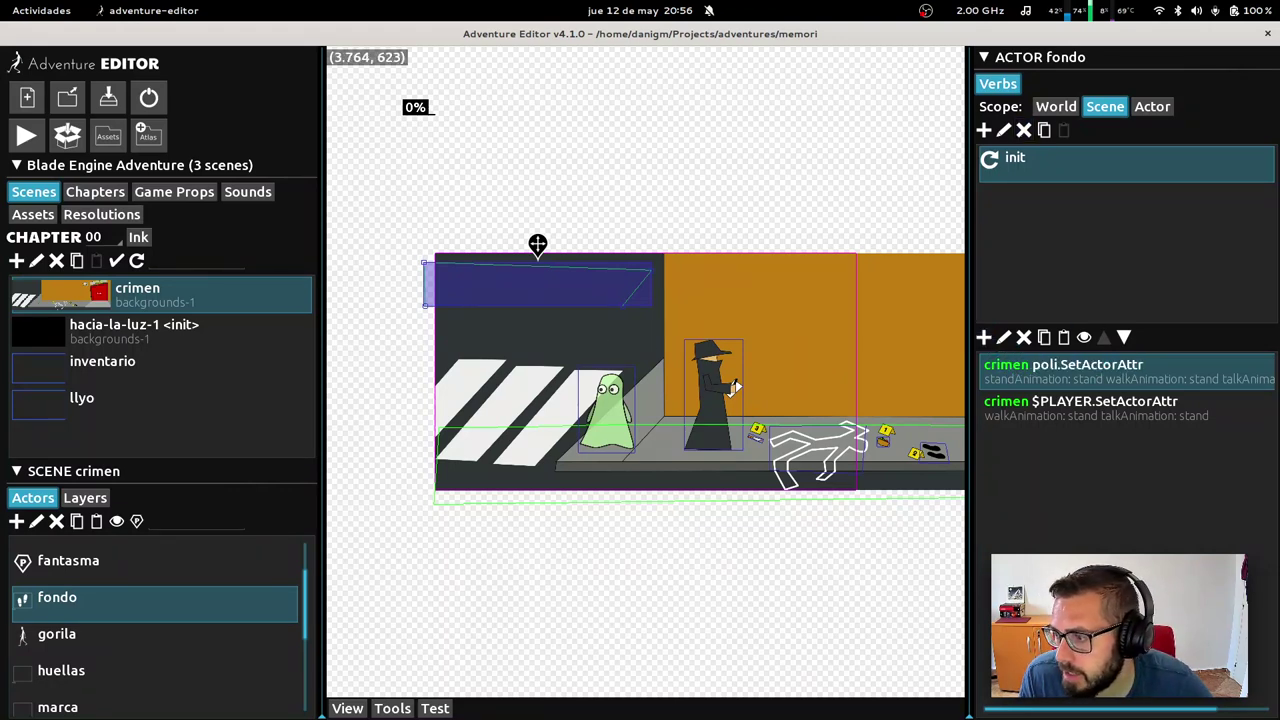
left_click(984, 337)
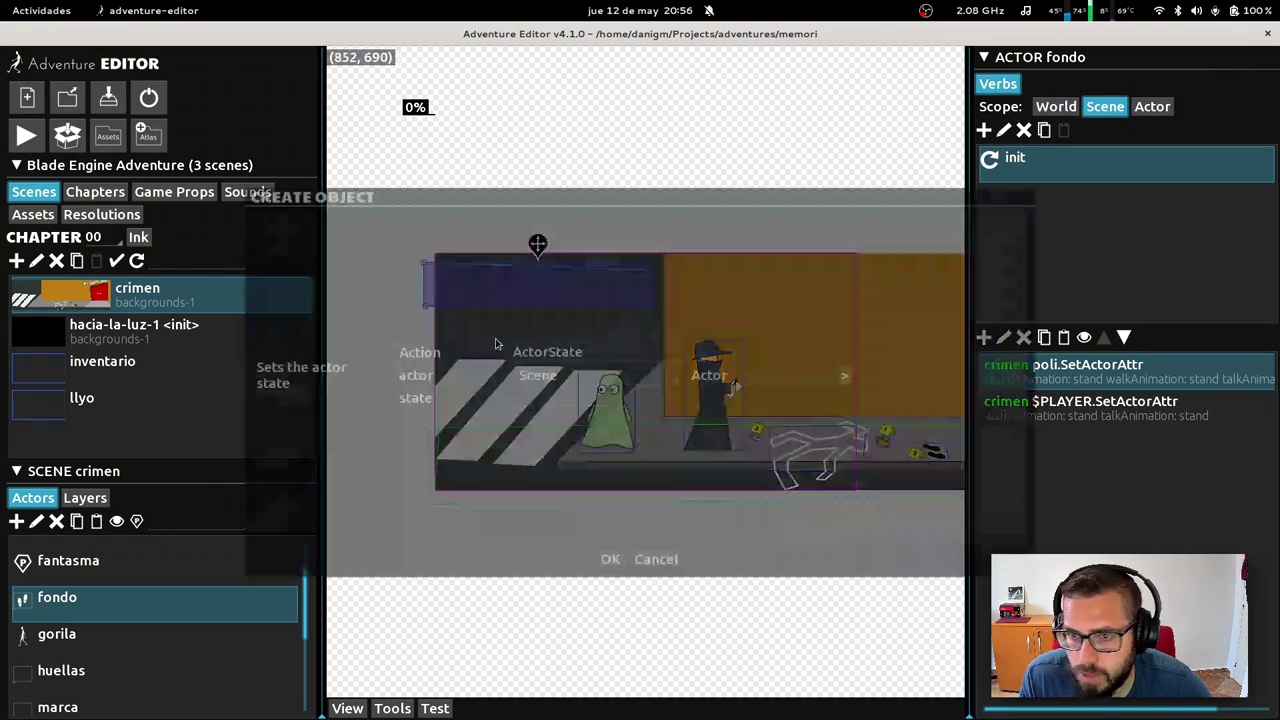
left_click(592, 352)
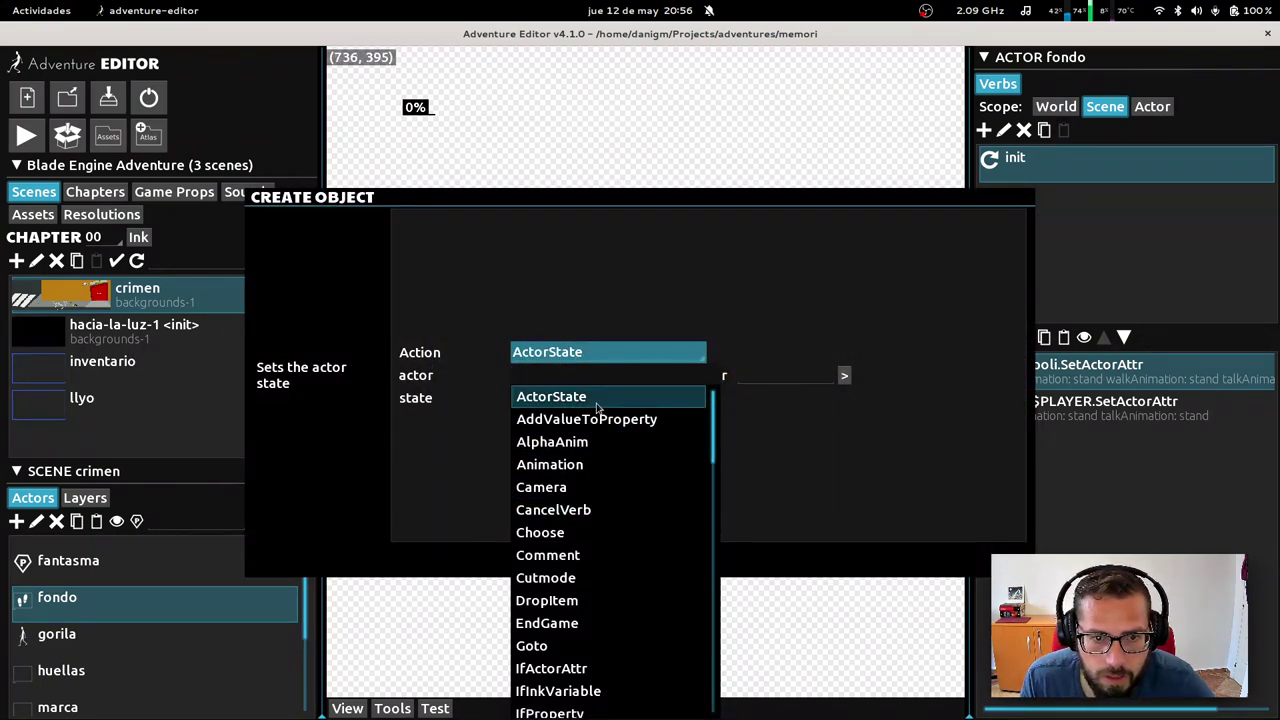
type("sc")
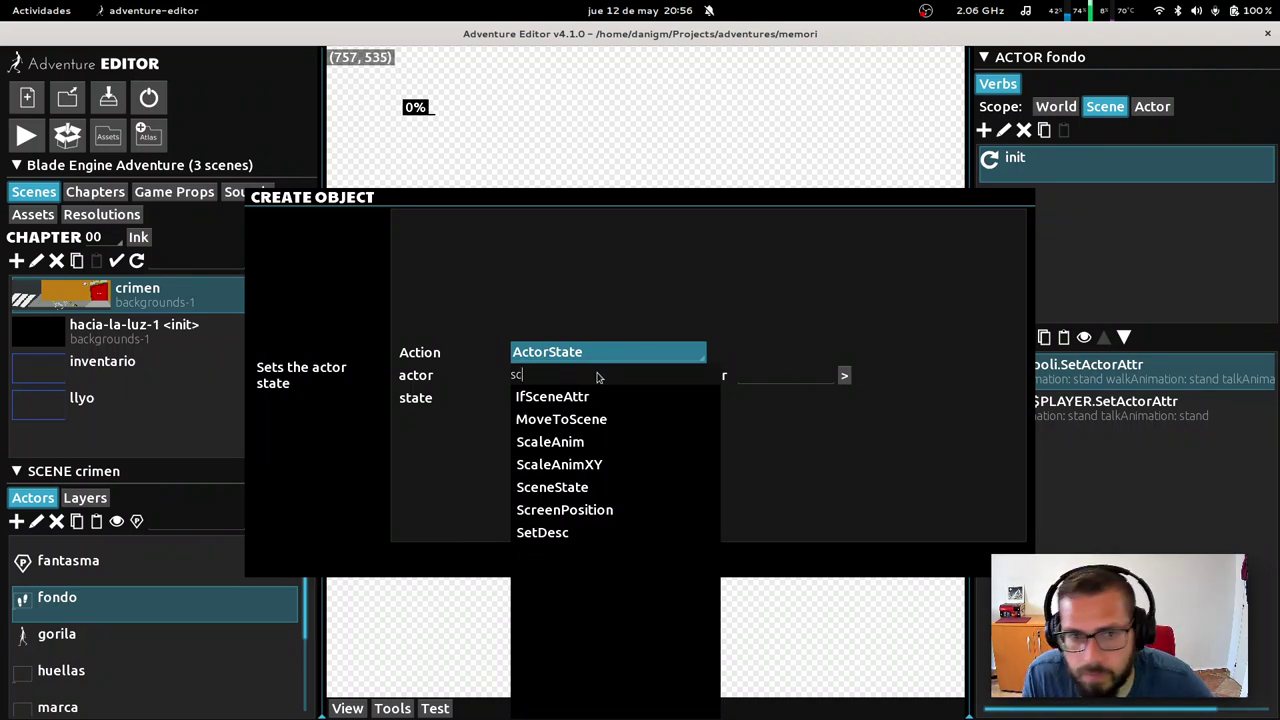
key("Escape")
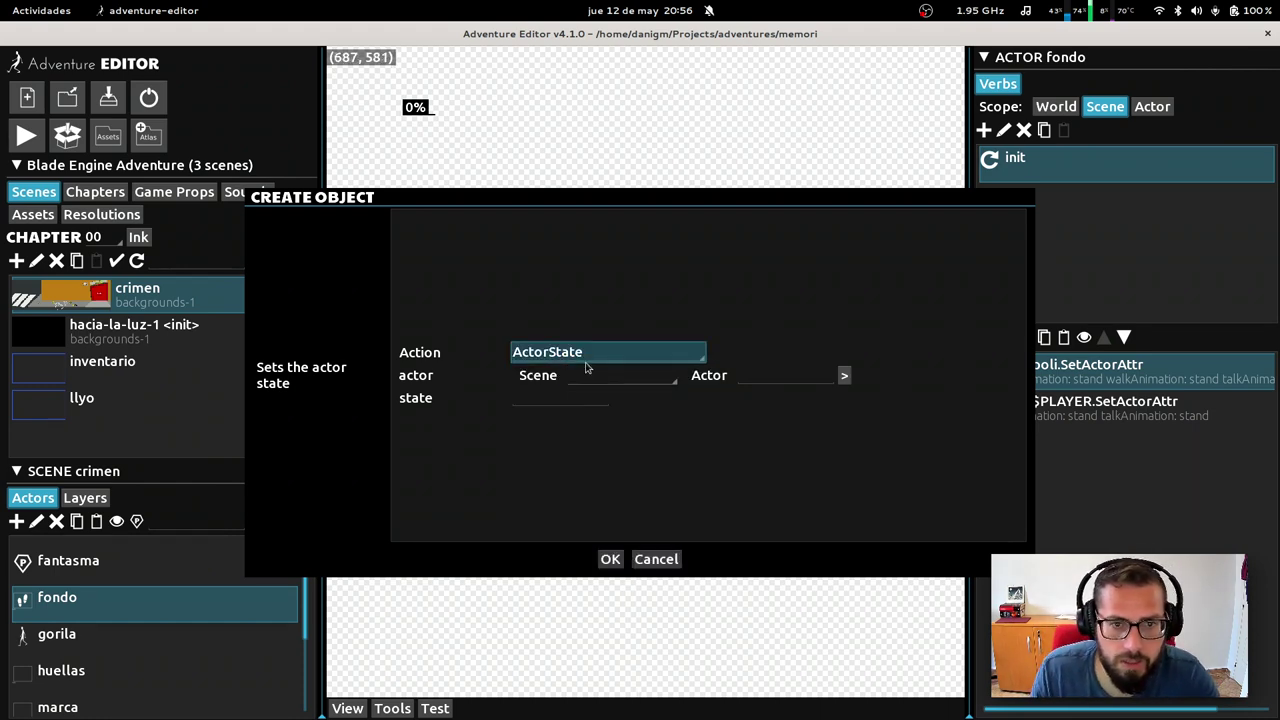
left_click(587, 365)
type("setw")
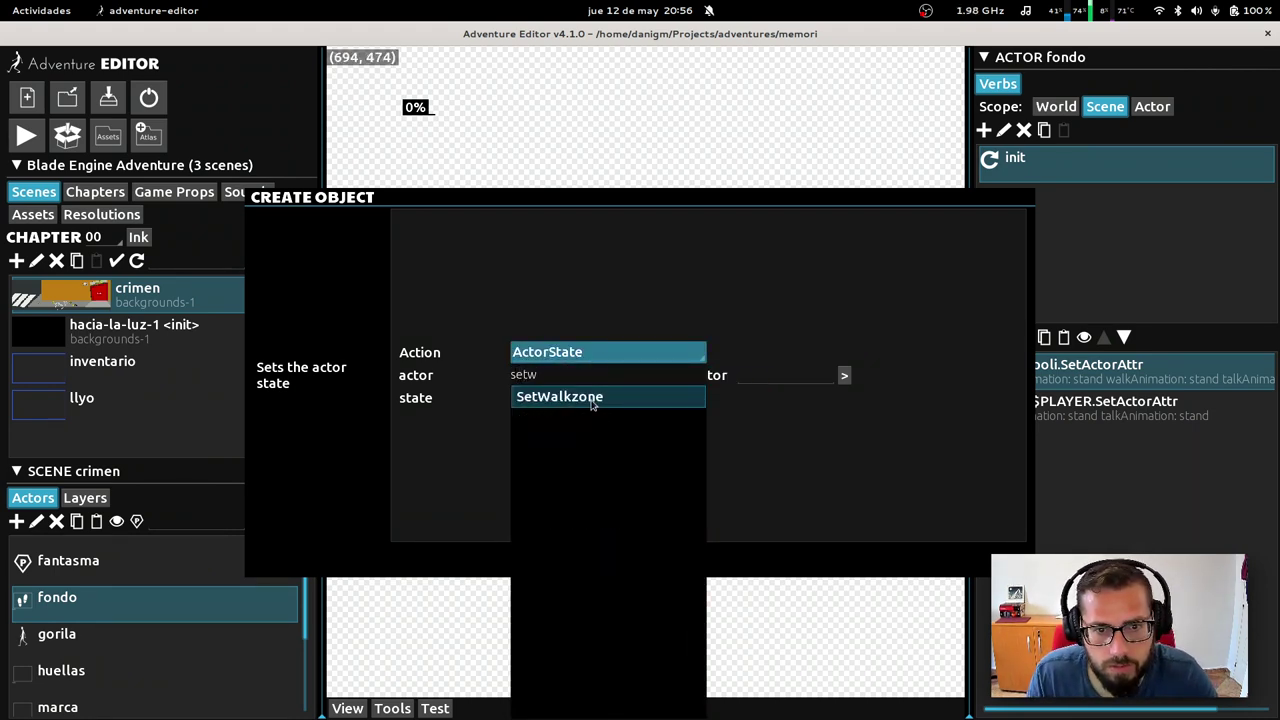
left_click(600, 397)
Target the SetWalkzone action at the fondo actor in the crimen scene and add it to the init verb
left_click(614, 388)
left_click(624, 455)
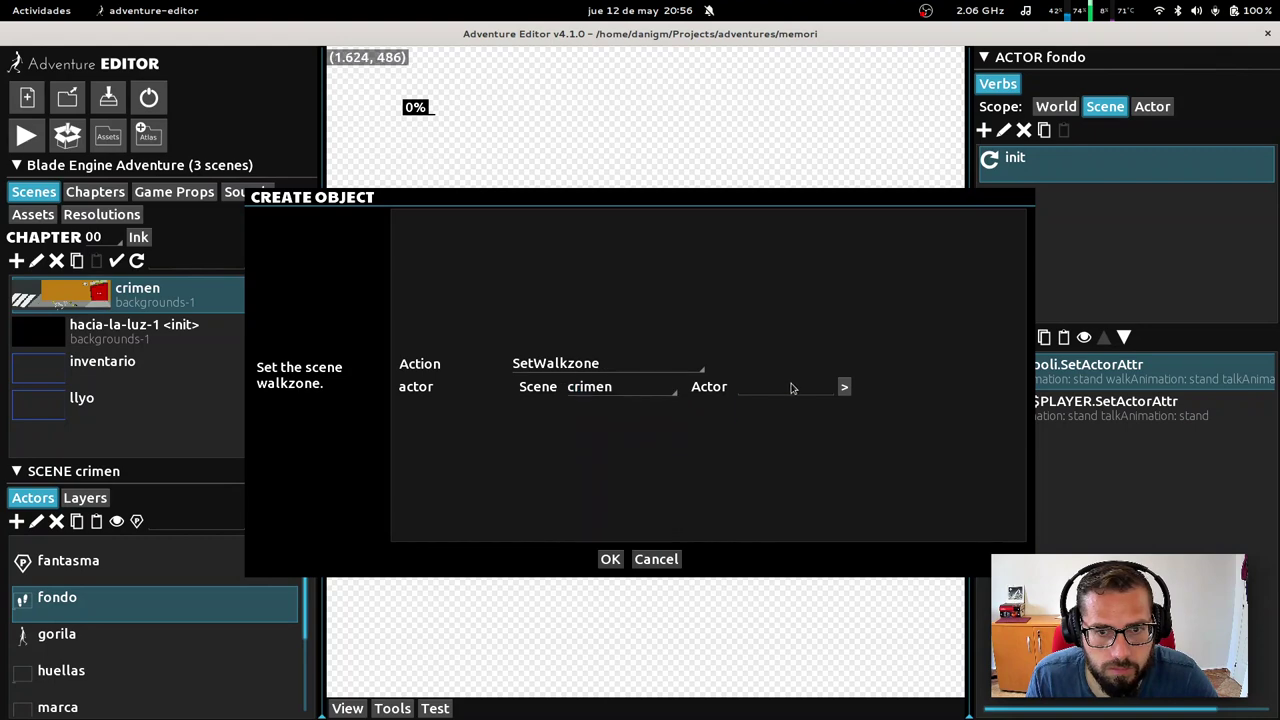
left_click(788, 388)
left_click(770, 409)
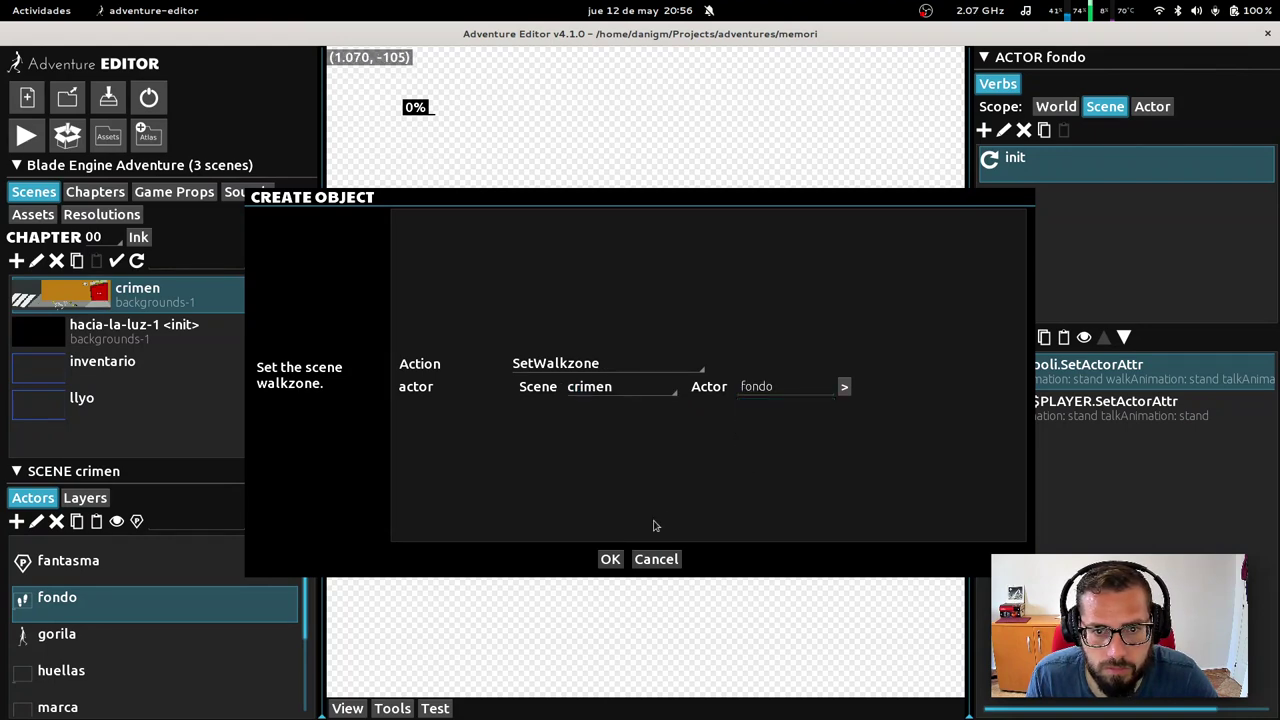
left_click(610, 559)
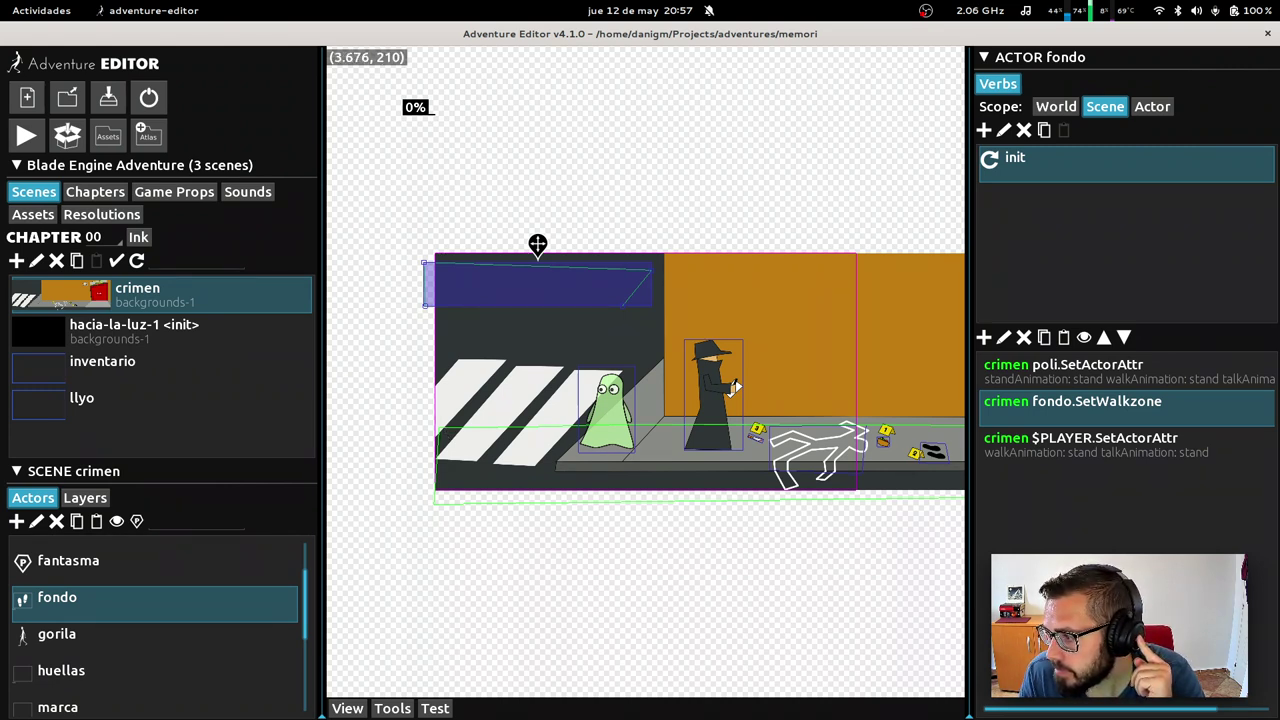
Extend the fondo walkzone downward by pulling its lower edge out to new vertices just above the crosswalk
key("alt+Tab")
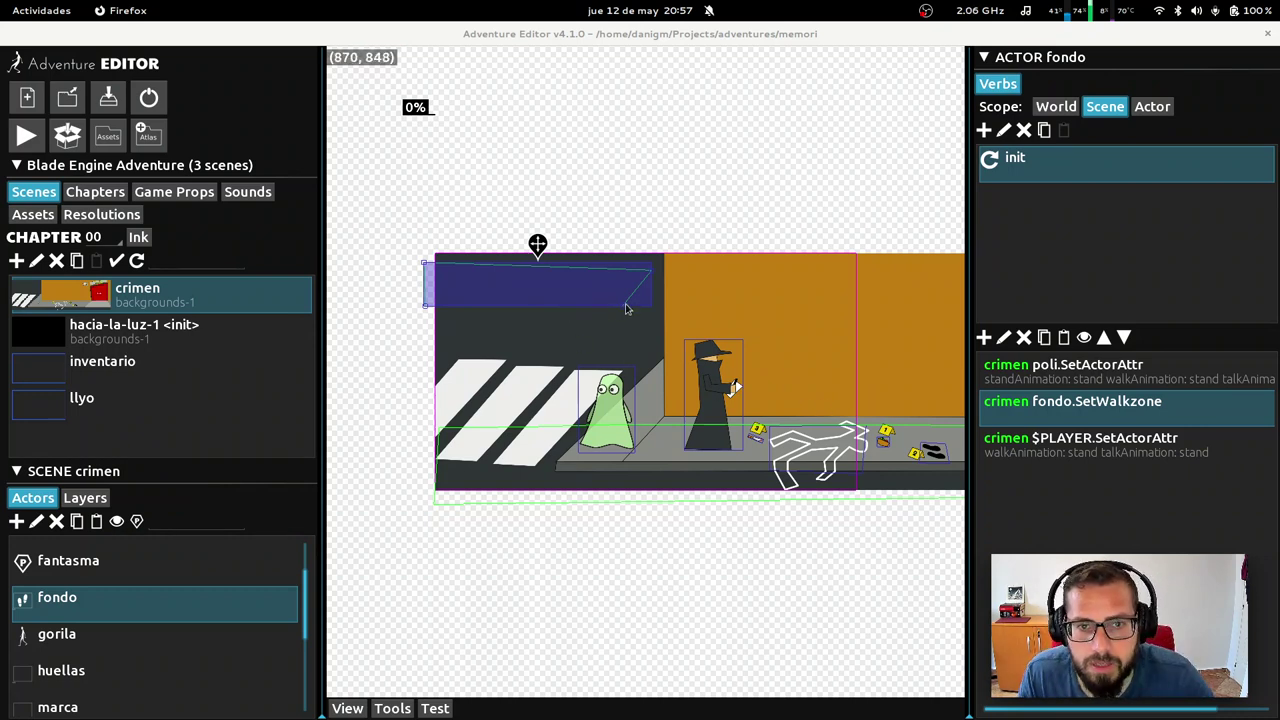
key("alt+Tab")
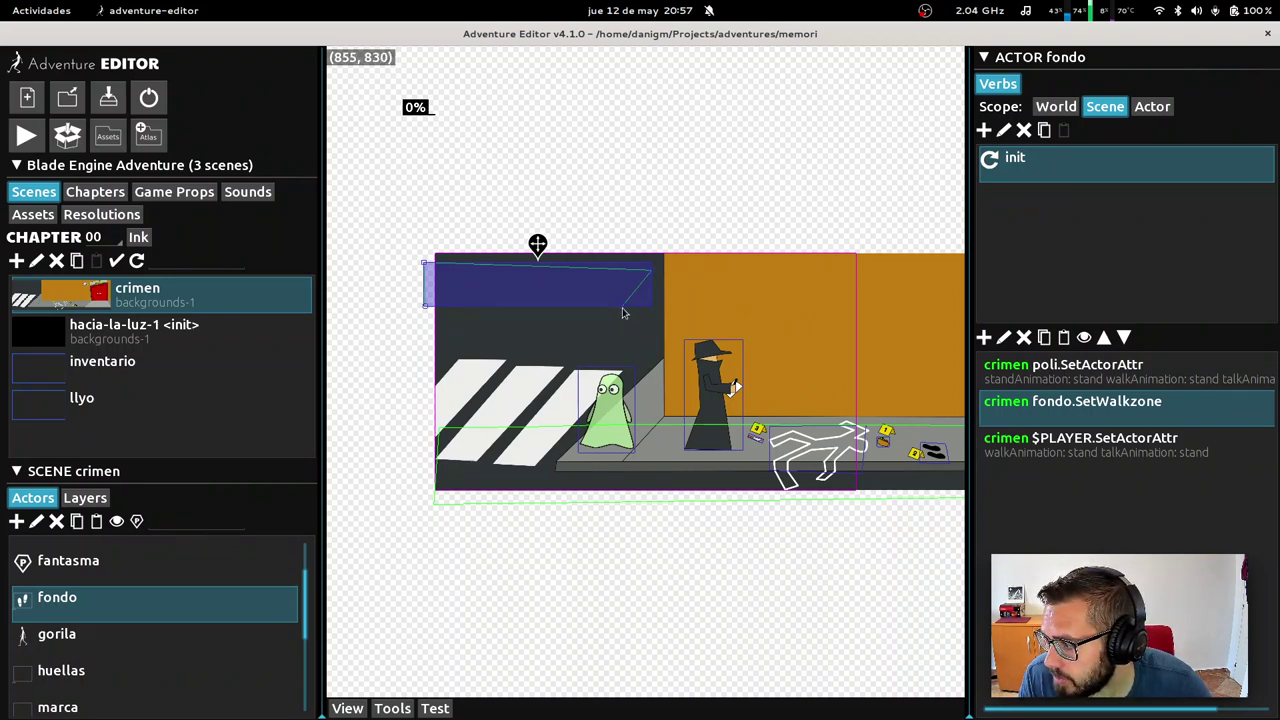
left_click_drag(622, 313, 522, 360)
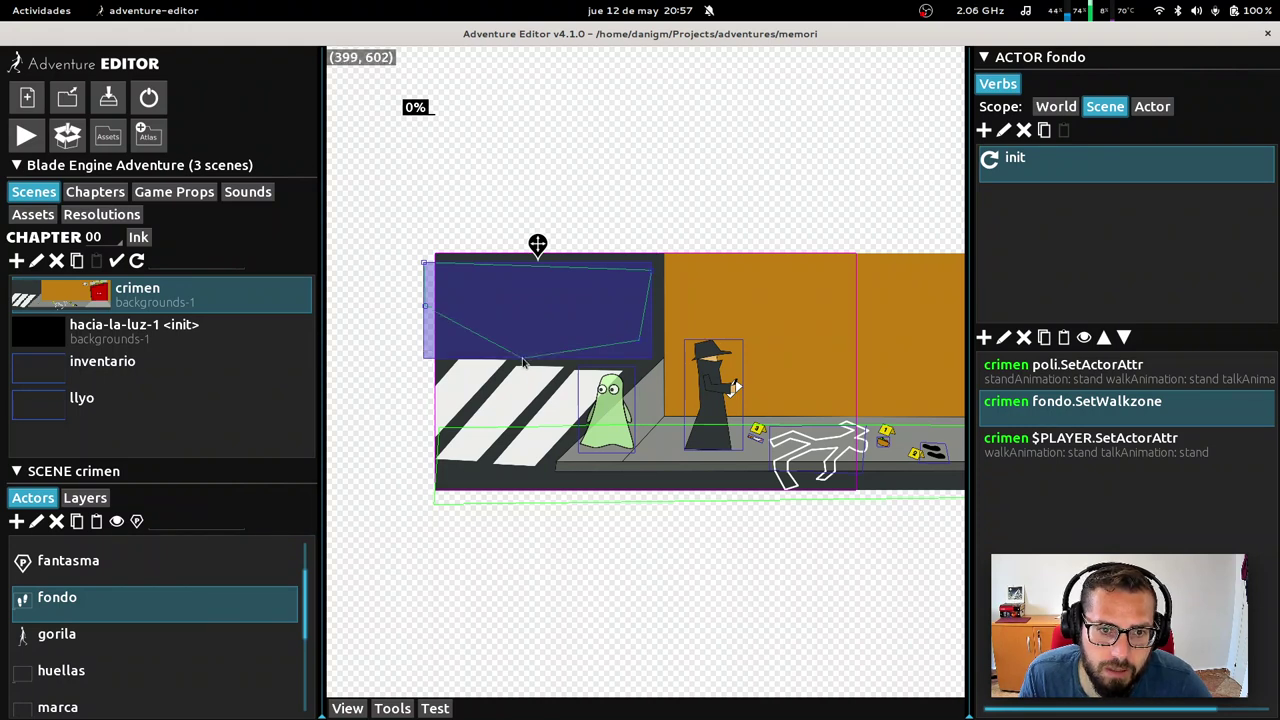
Remove the vertex on the fondo walkzone's lower edge just above the crosswalk
double_click(522, 359)
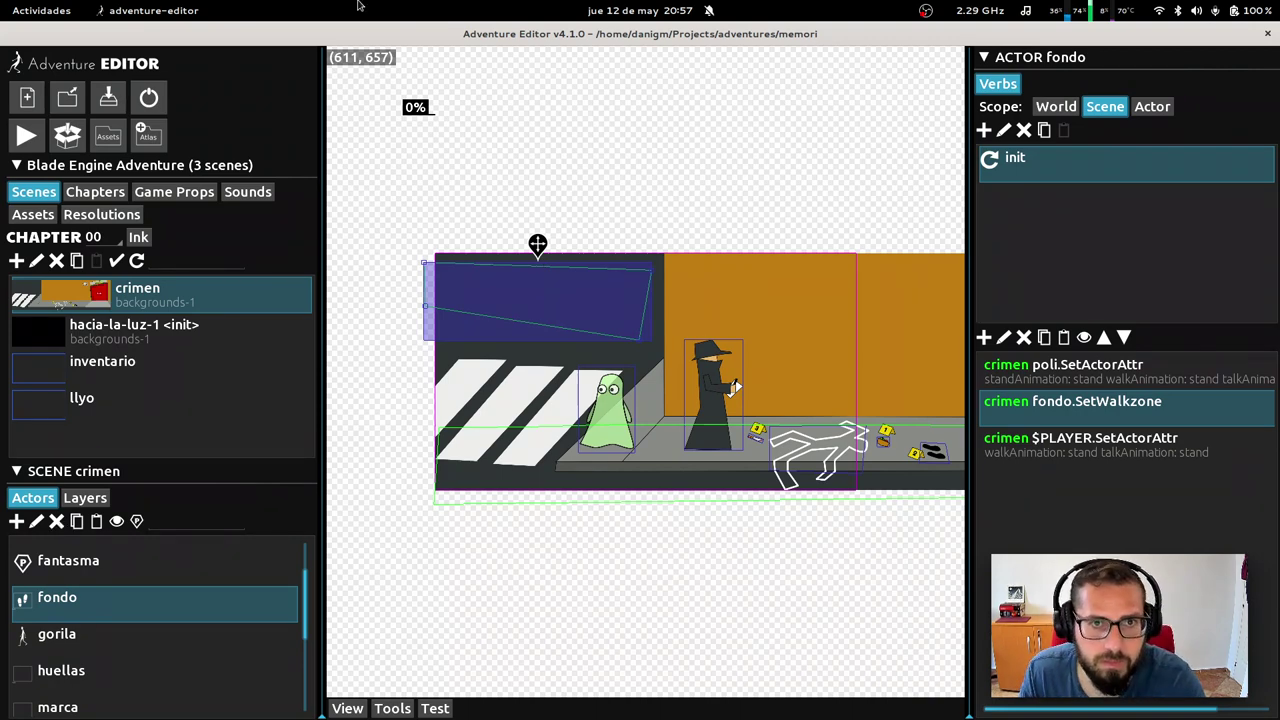
Close the game preview and the editor window, and launch adventure-editor again
left_click(40, 10)
left_click(990, 439)
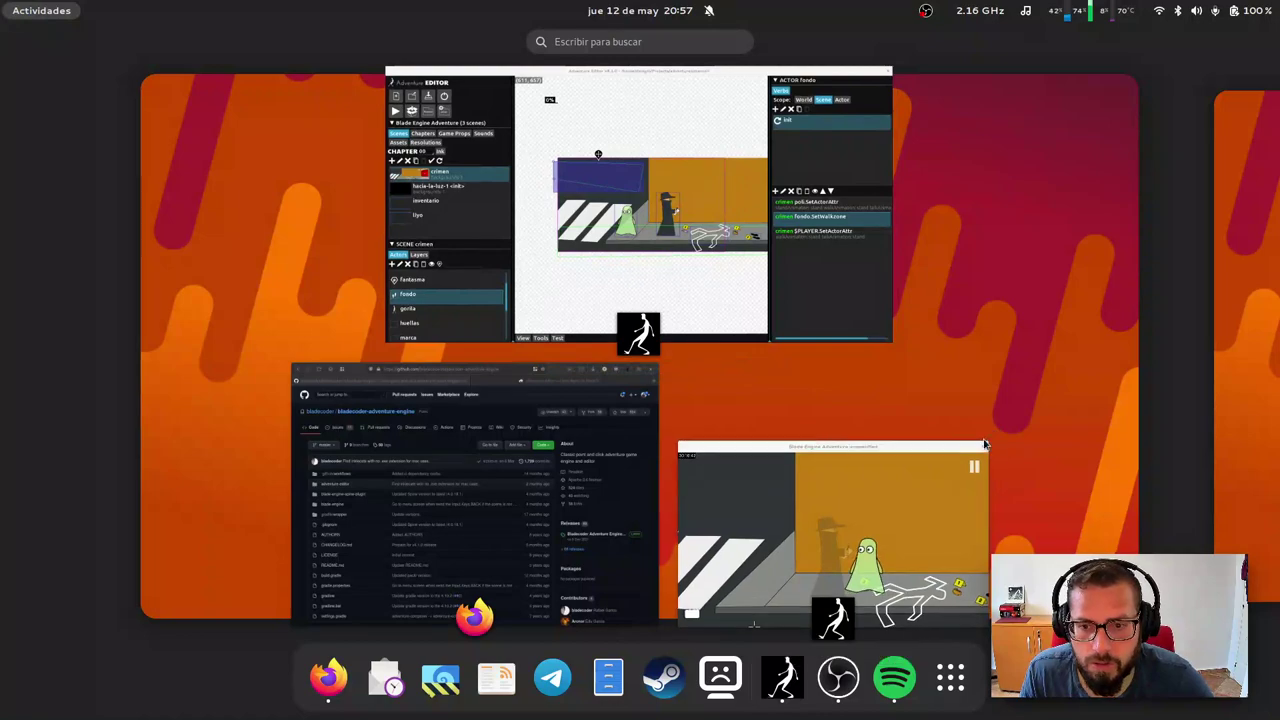
left_click(422, 222)
key("super")
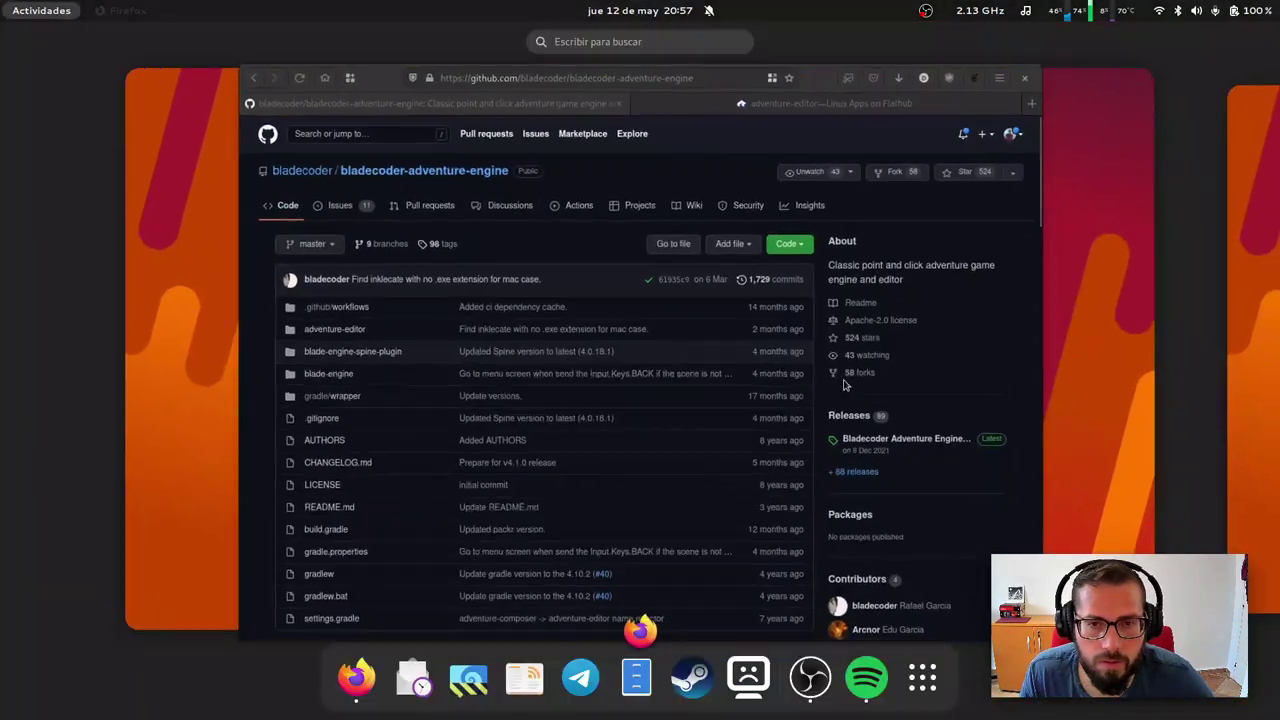
type("bla")
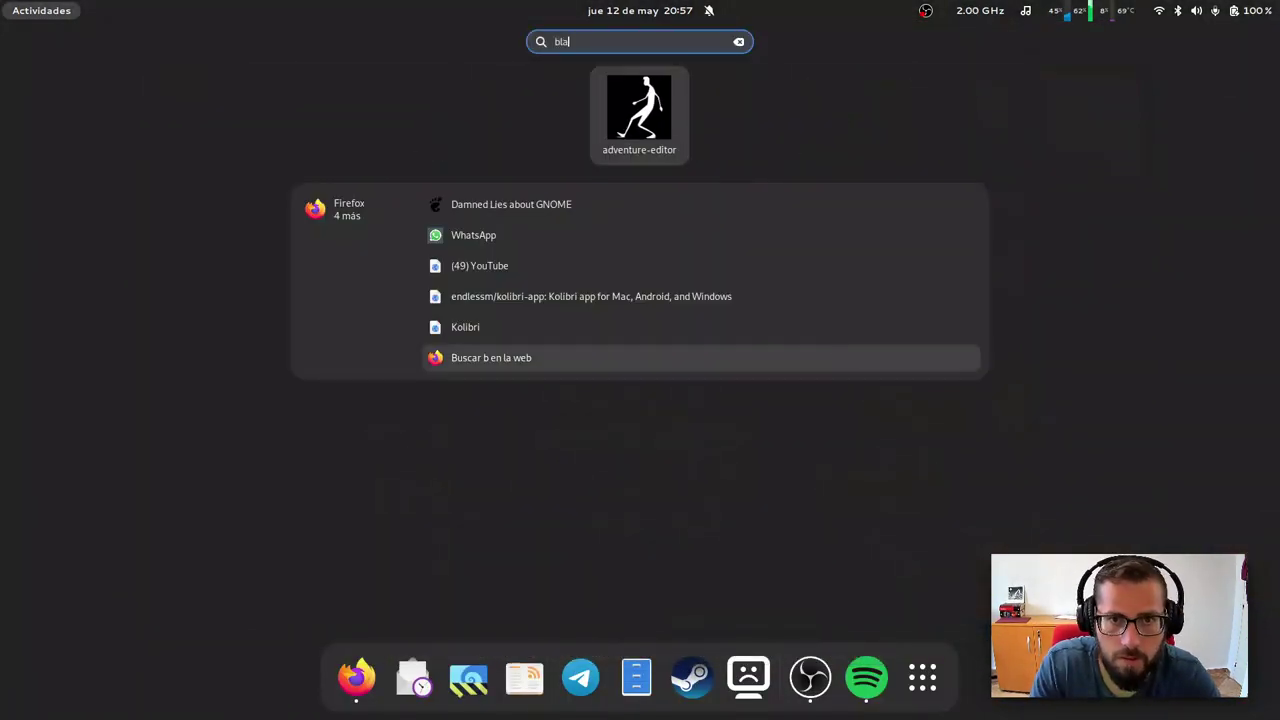
key("super")
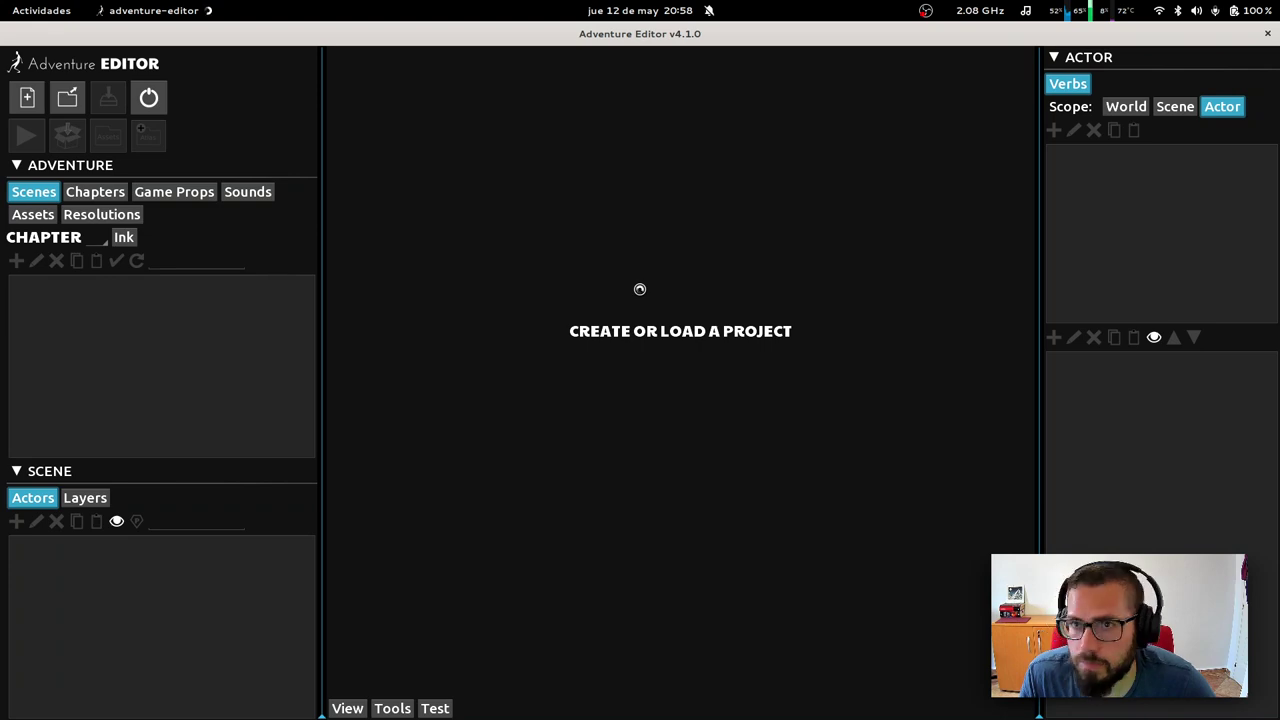
key("super")
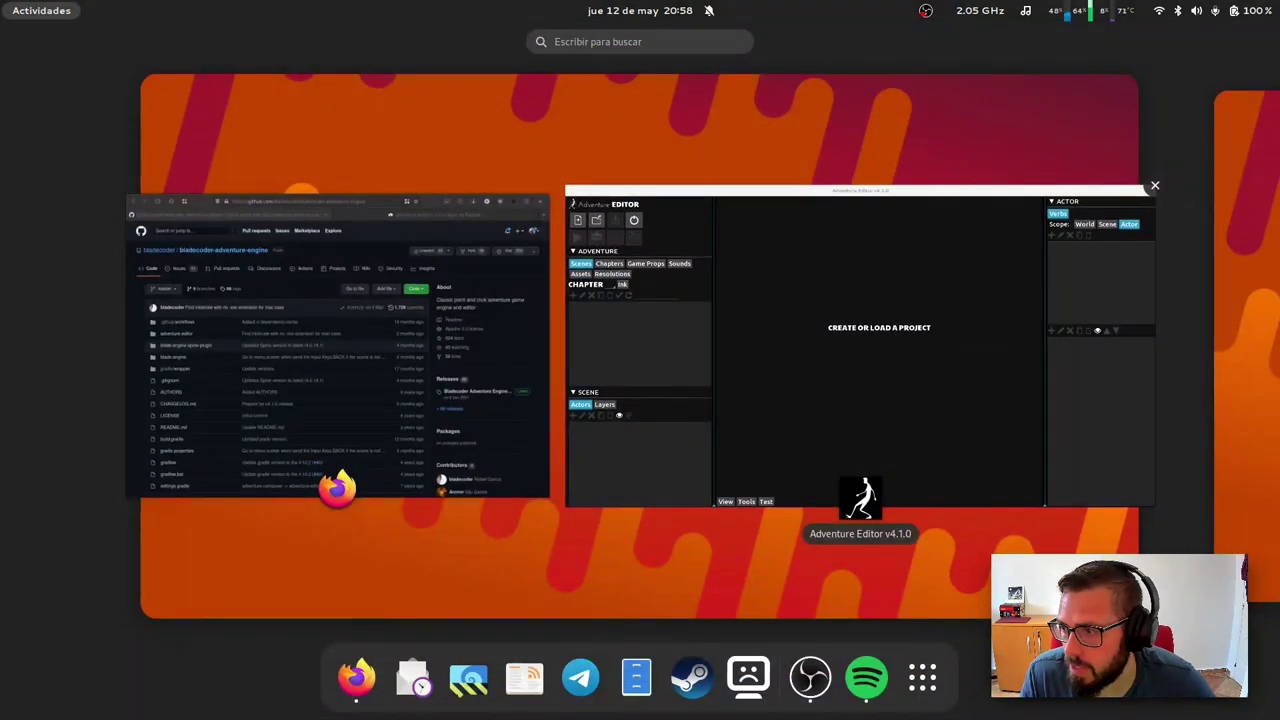
key("super")
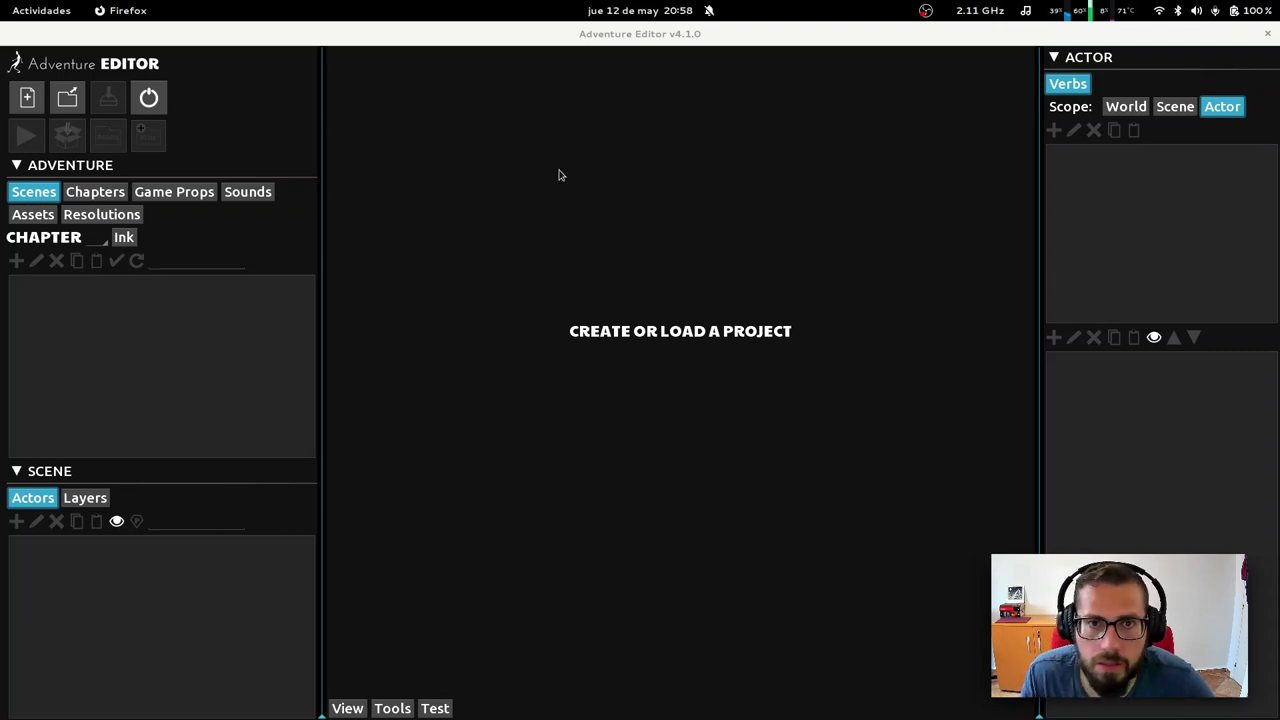
Load the memori project from the recent directories
left_click(62, 100)
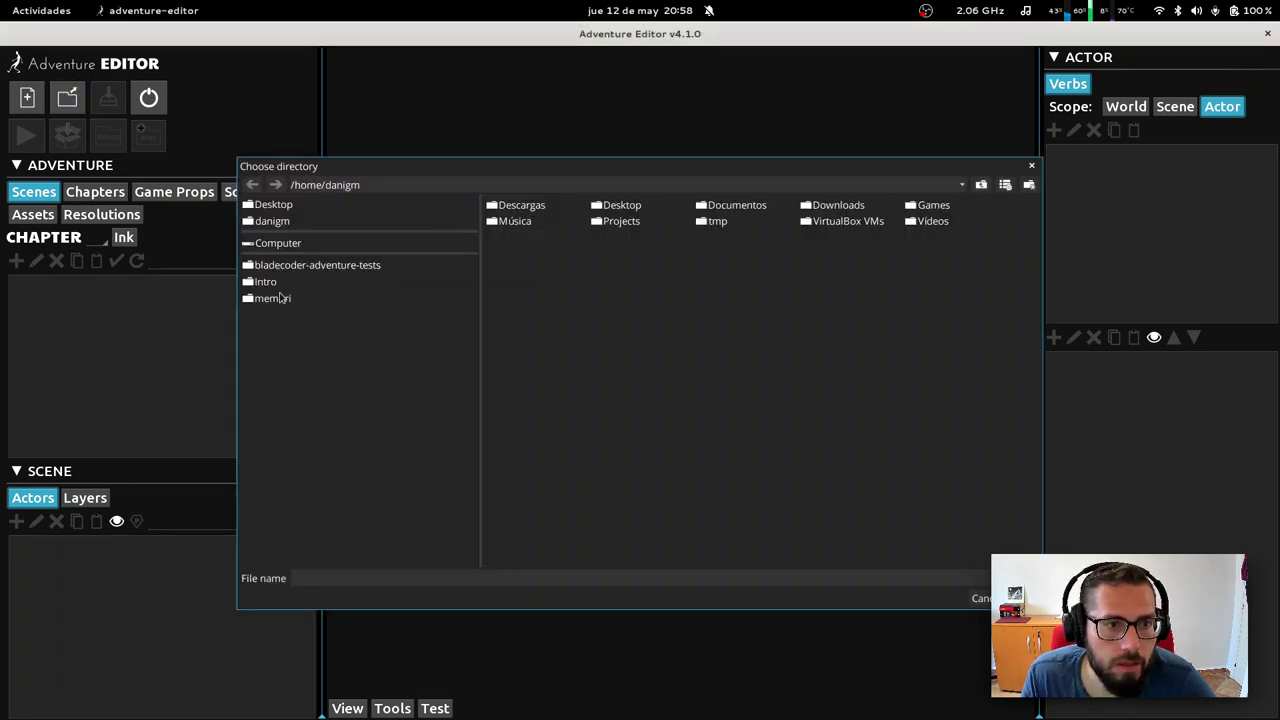
left_click(275, 299)
left_click(1015, 598)
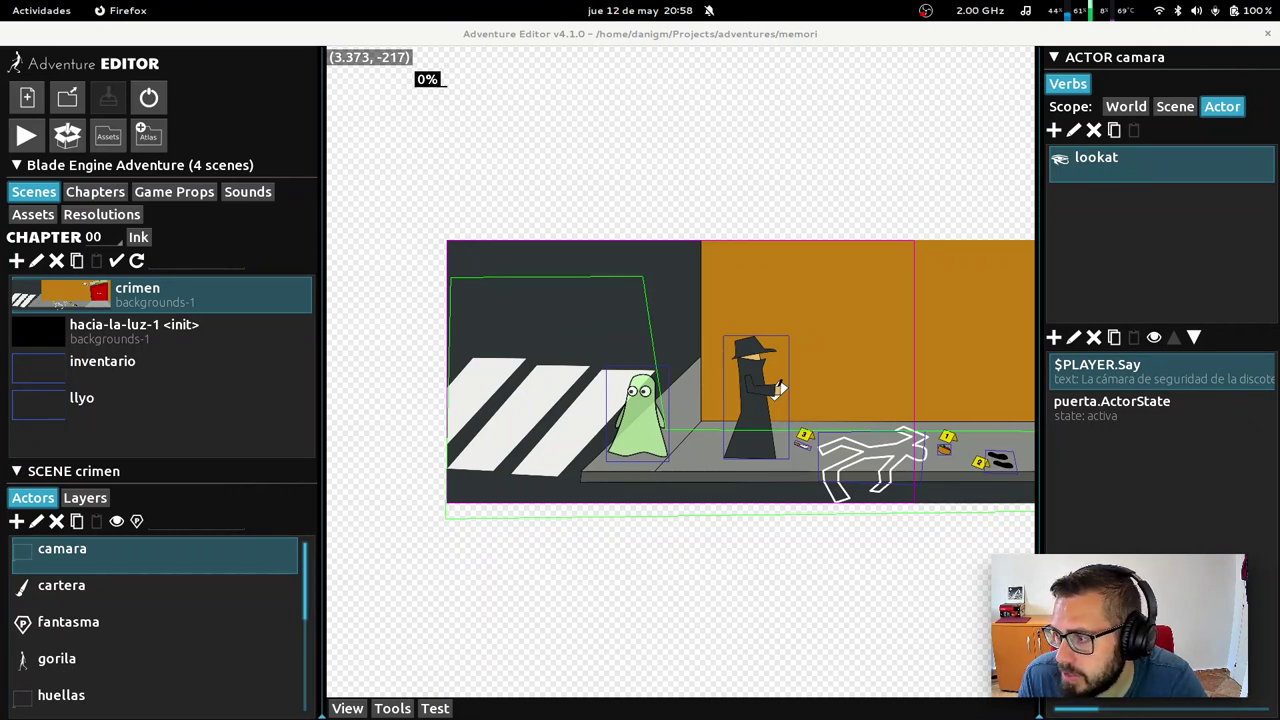
Check the fantasma actor's verbs at scene and actor scope in the crimen scene
left_click(637, 415)
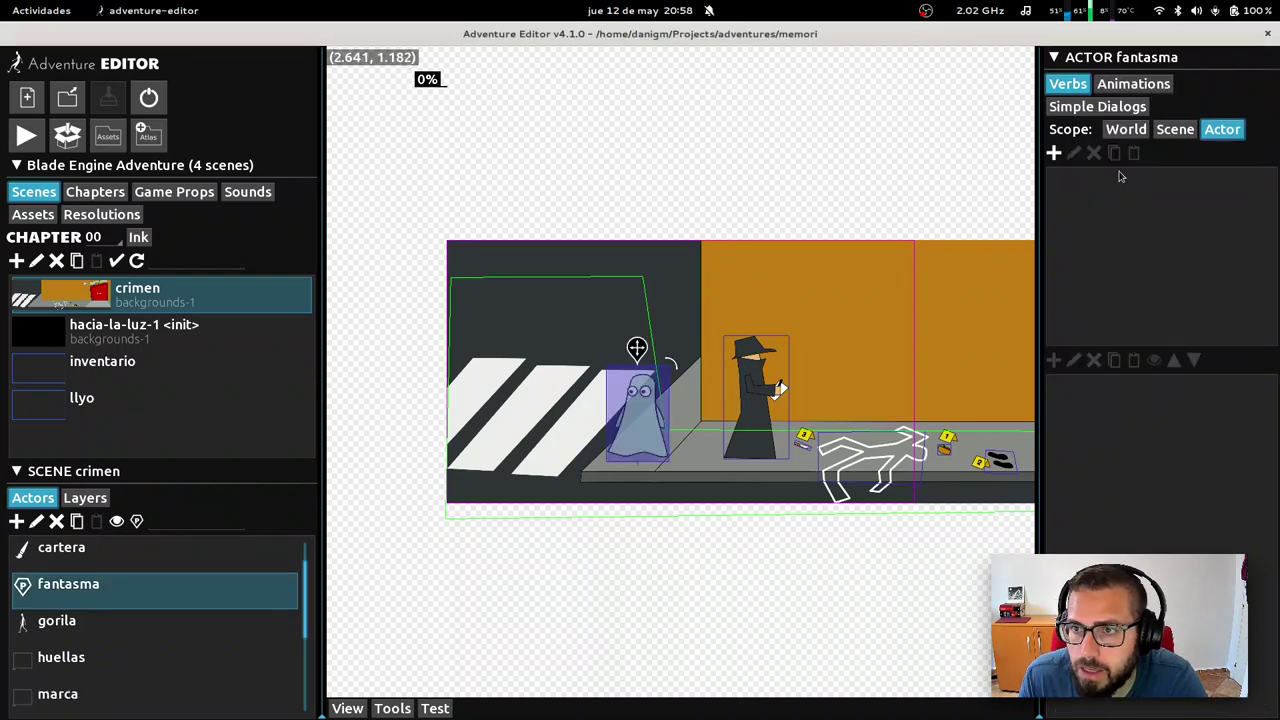
left_click(1172, 131)
left_click(1220, 130)
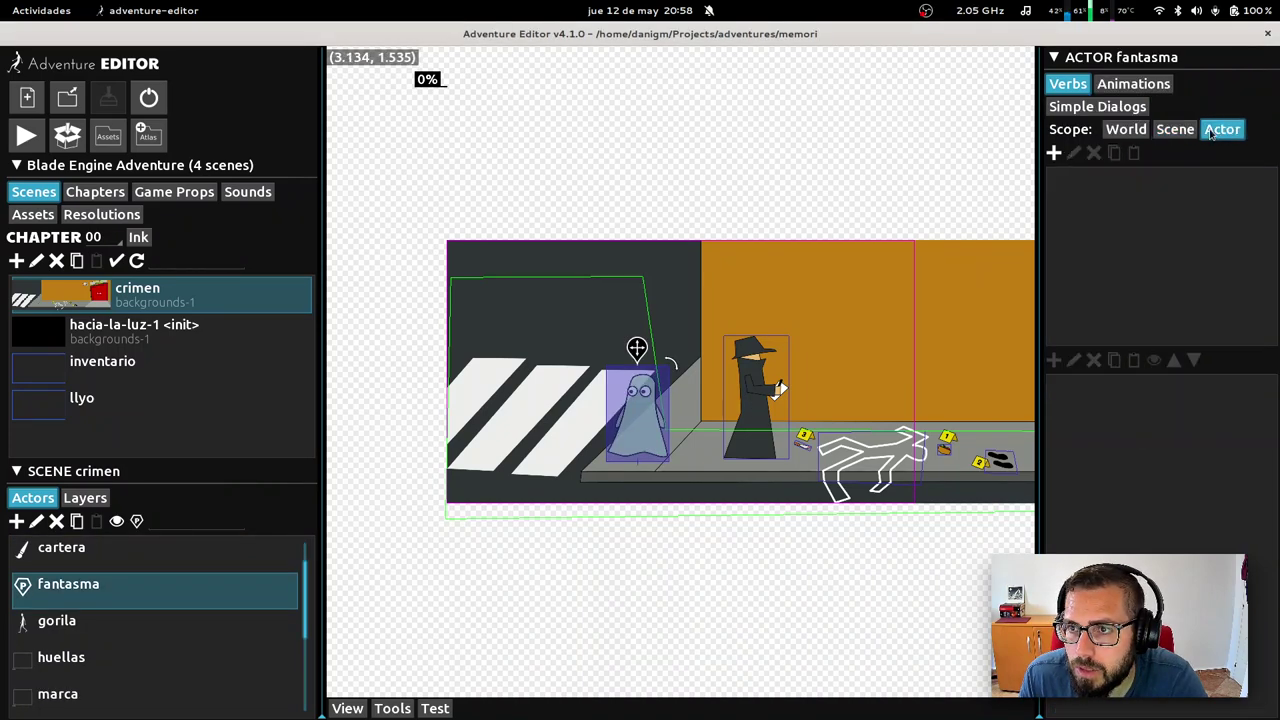
Examine the cartera actor's IfActorAttr condition in lookat and the ActorState action in its pickup verb
left_click(950, 452)
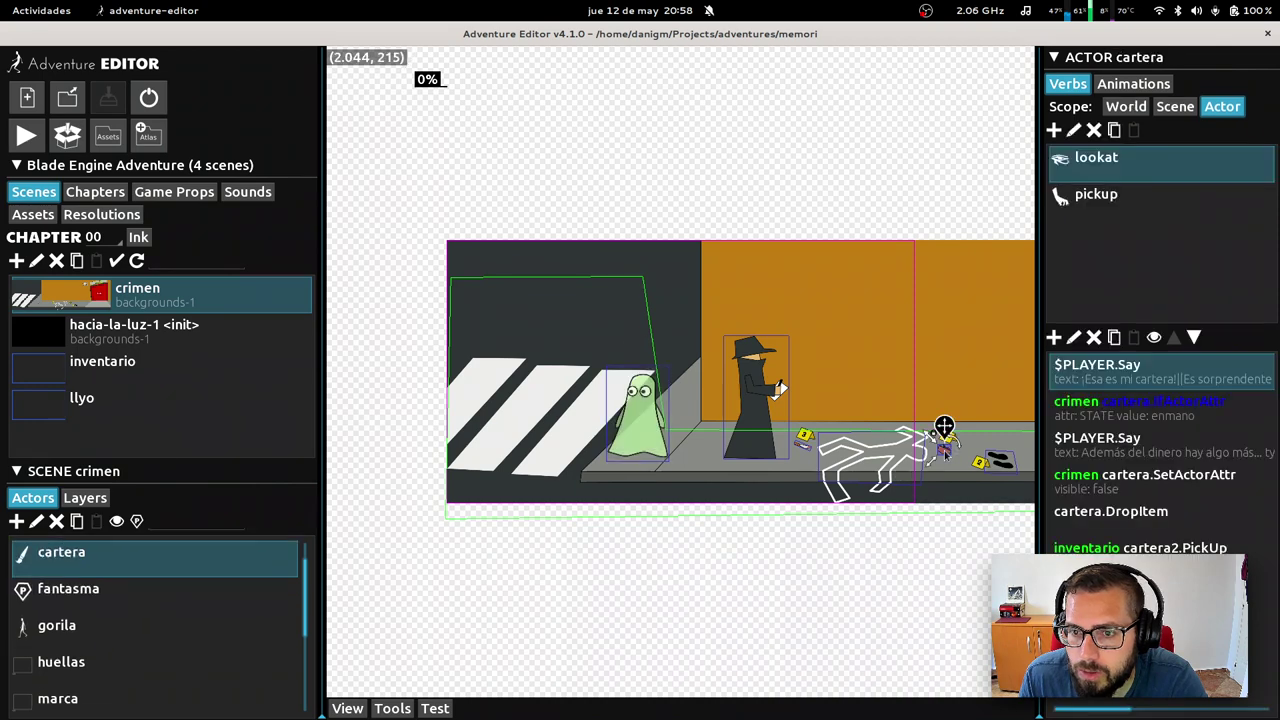
left_click(1150, 405)
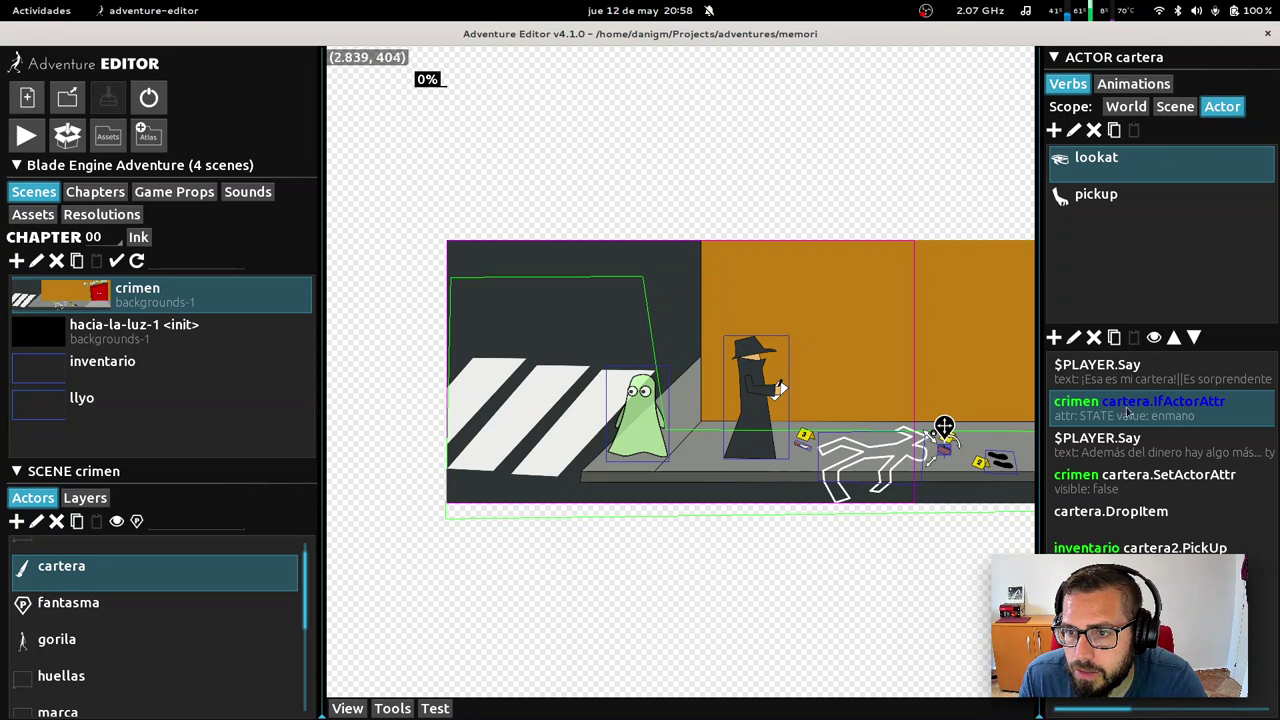
left_click(1112, 205)
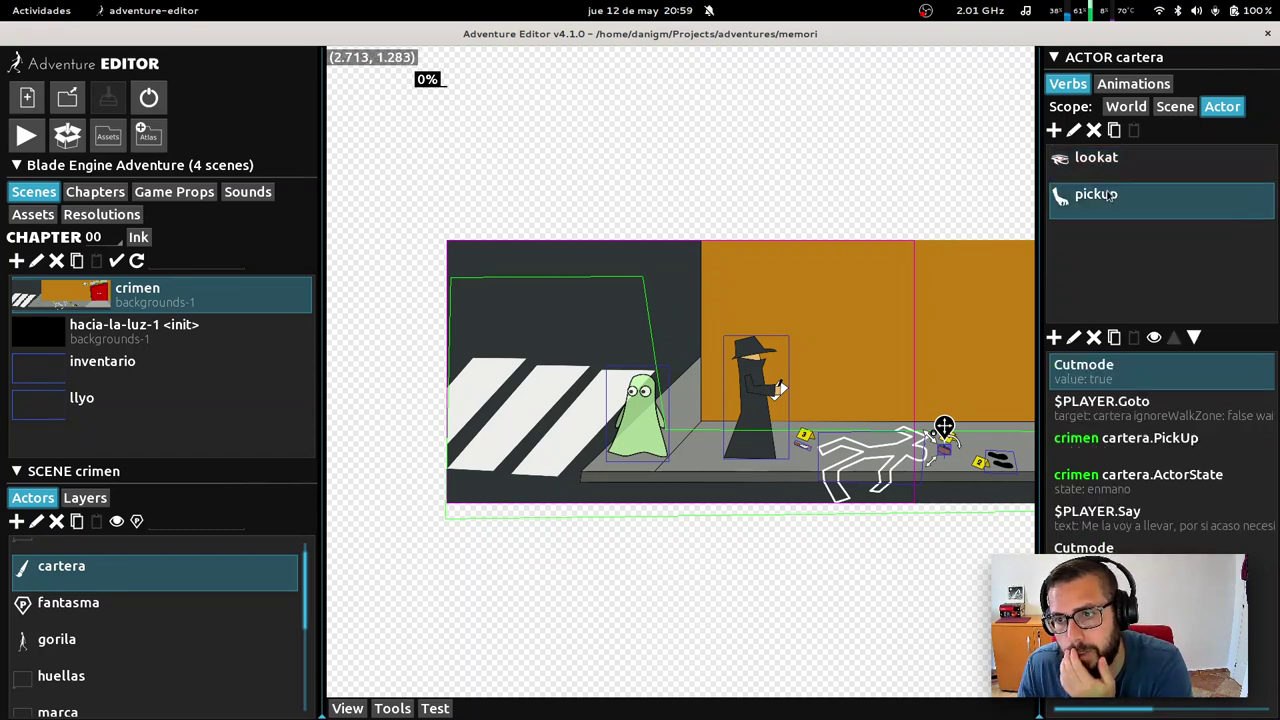
left_click(1143, 478)
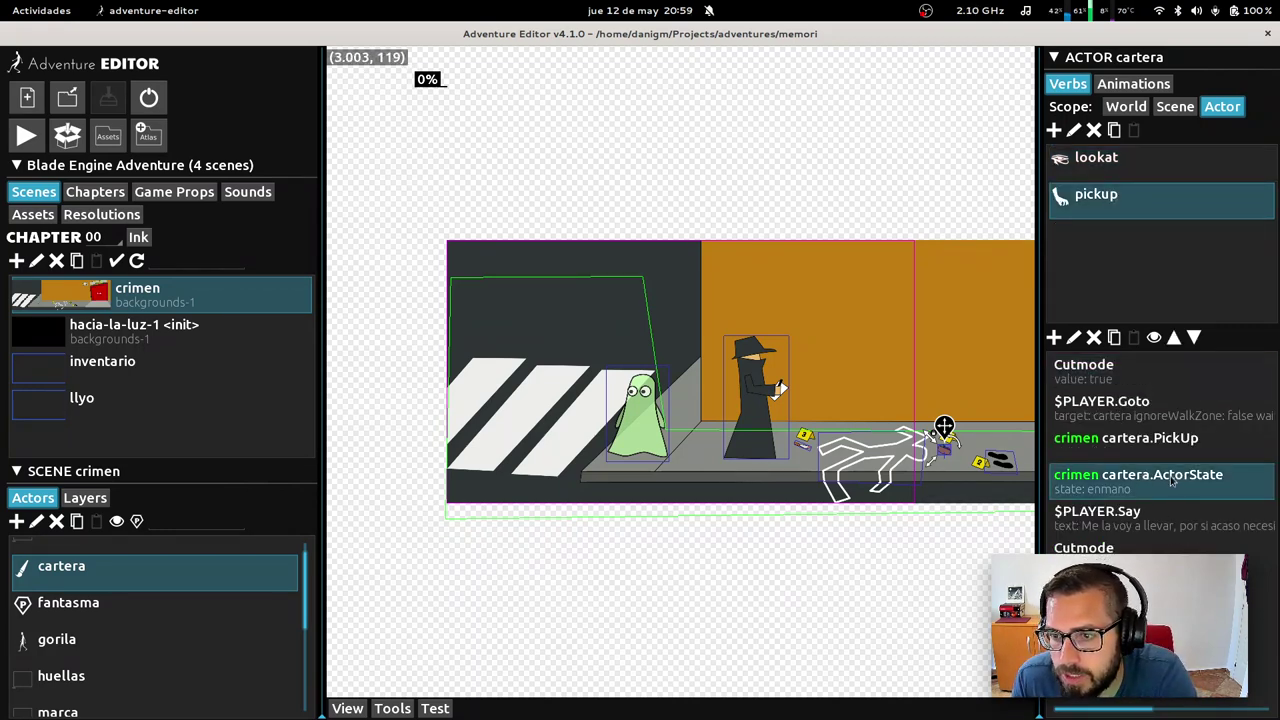
left_click(1073, 338)
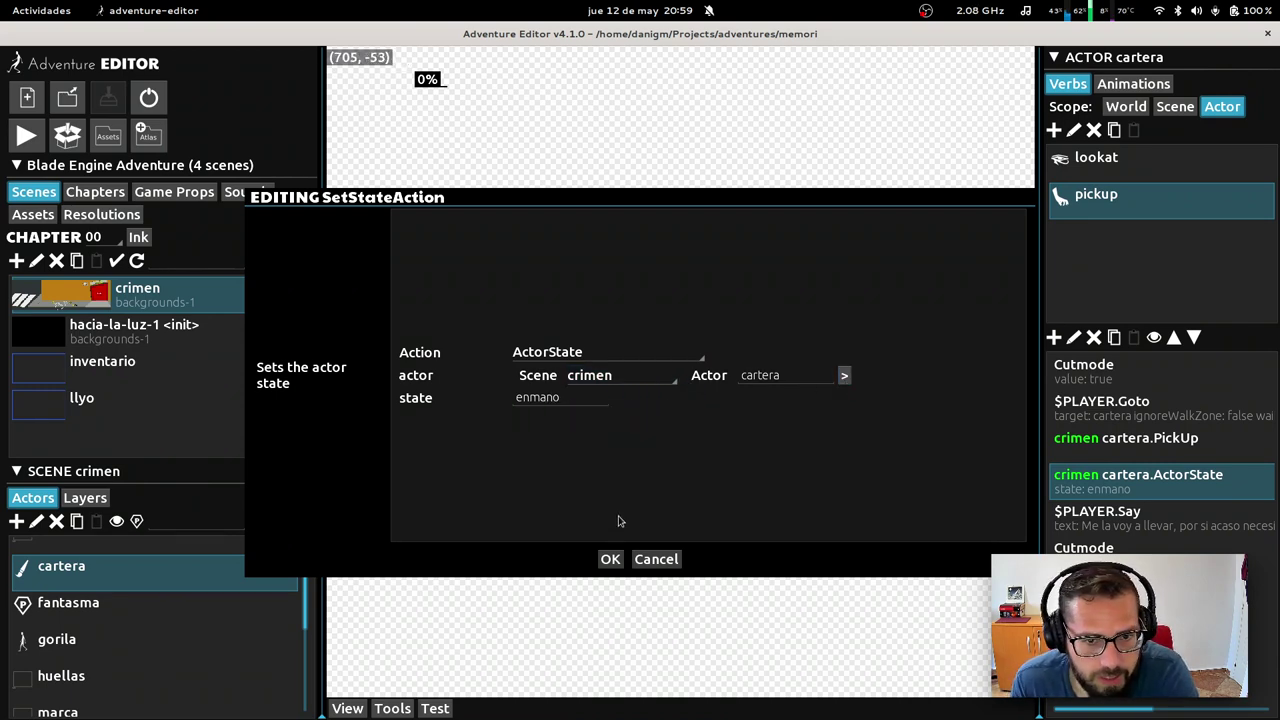
left_click(645, 558)
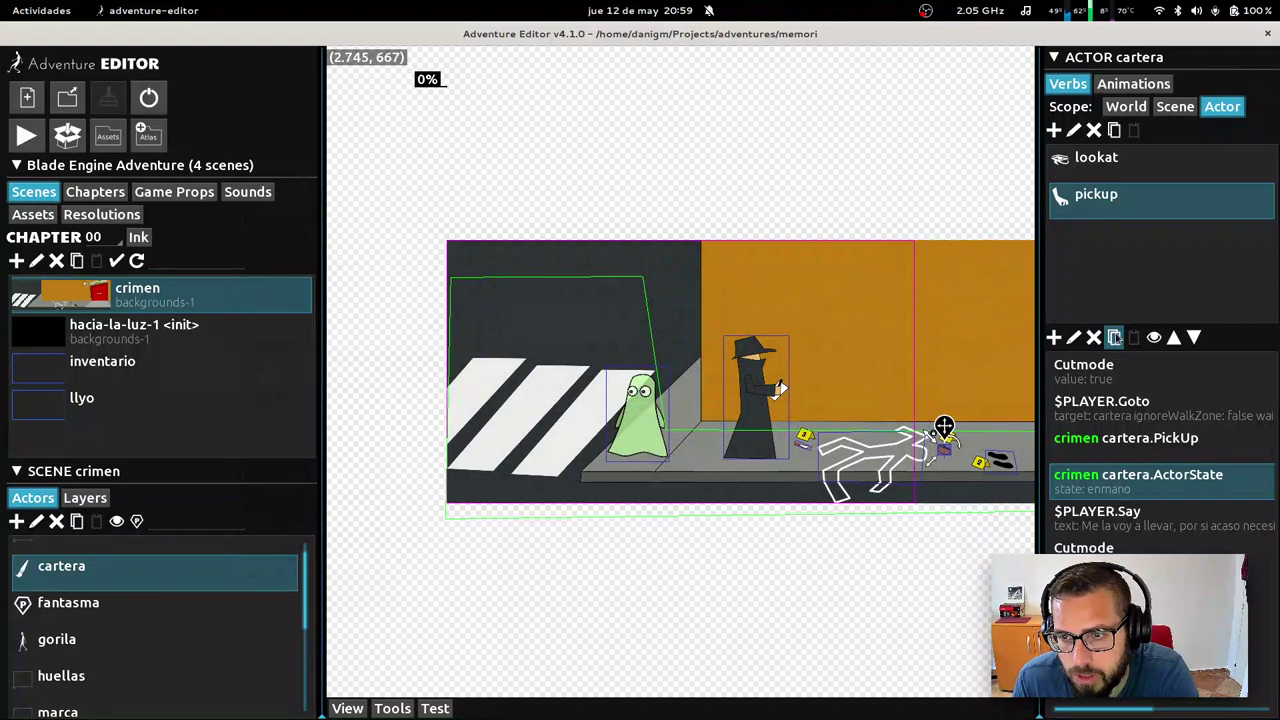
Review the cartera's lookat condition and cartera2 PickUp action, and view the actors in the inventario and hacia-la-luz-1 scenes
left_click(1108, 168)
left_click(1127, 410)
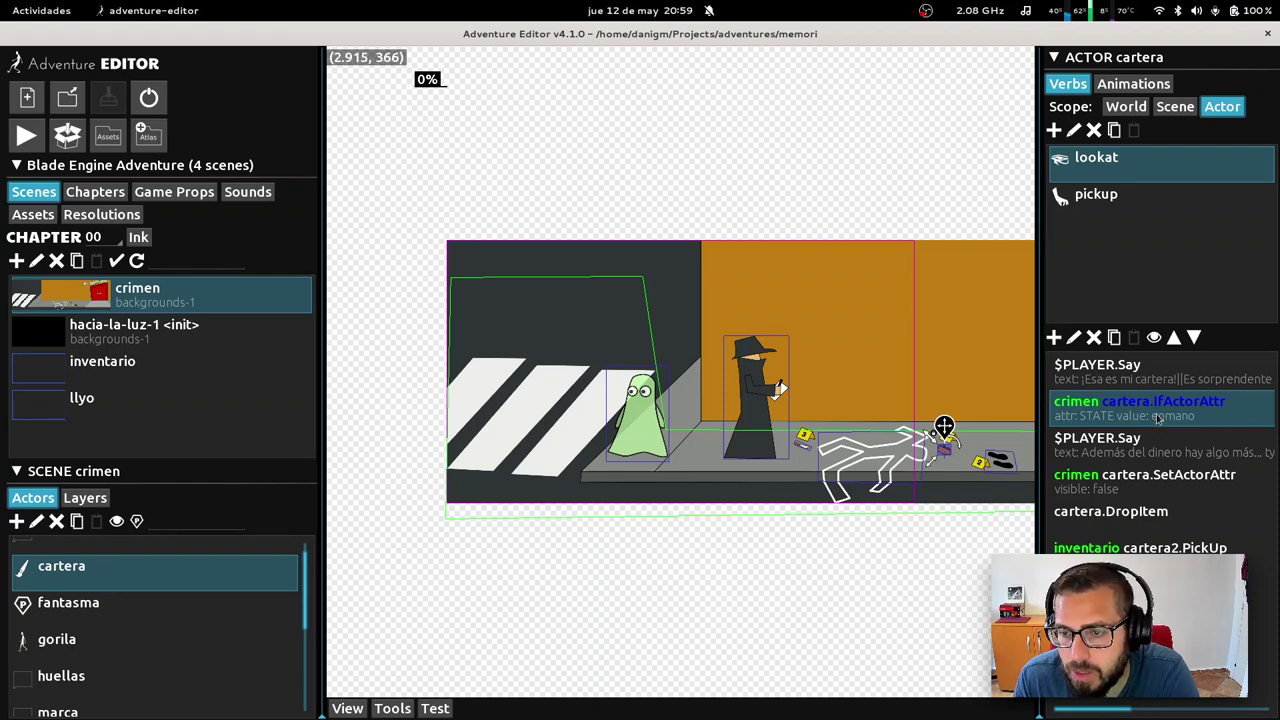
left_click(1140, 548)
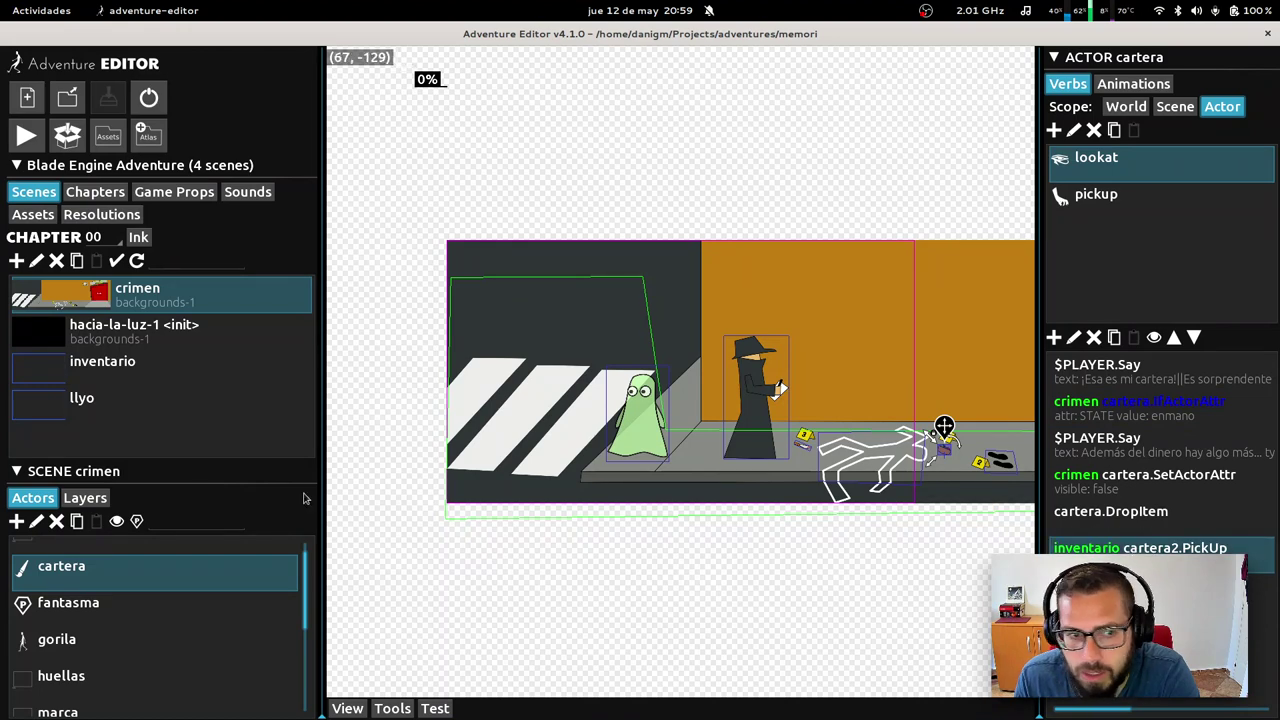
left_click(75, 368)
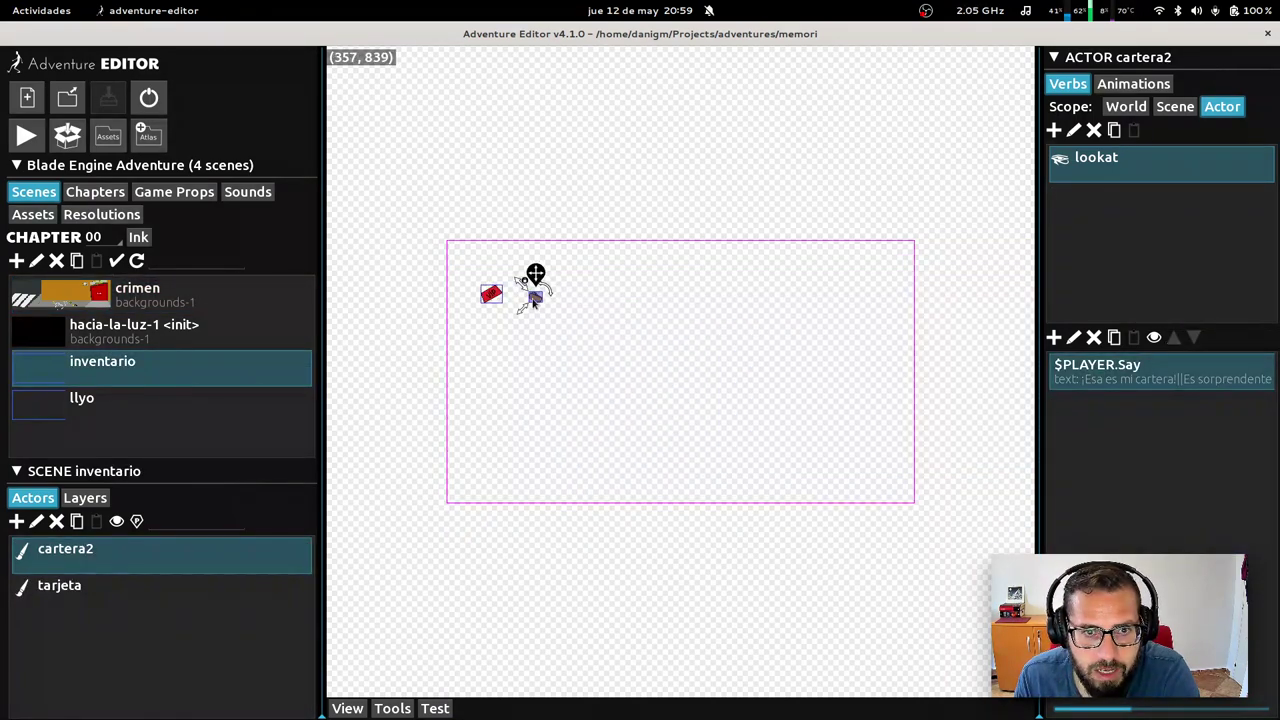
left_click(493, 295)
left_click(84, 345)
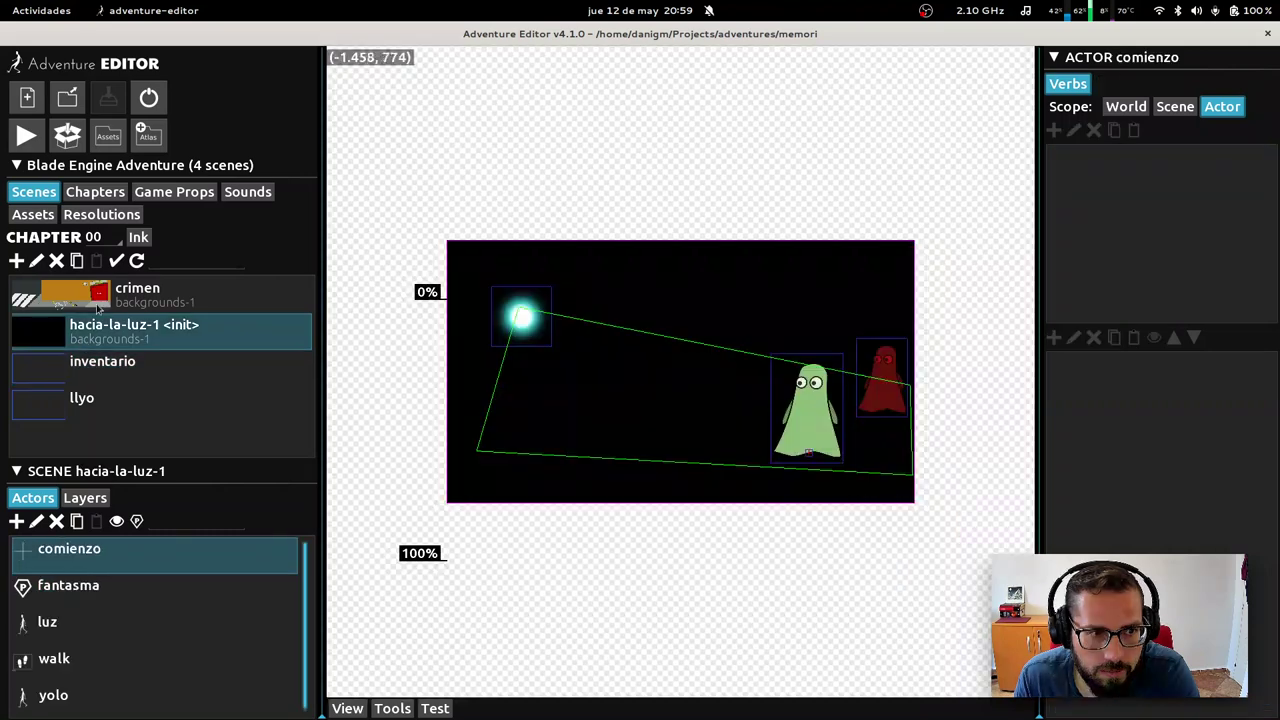
Return to the crimen scene and select the IfActorAttr condition in the cartera's lookat verb
left_click(99, 300)
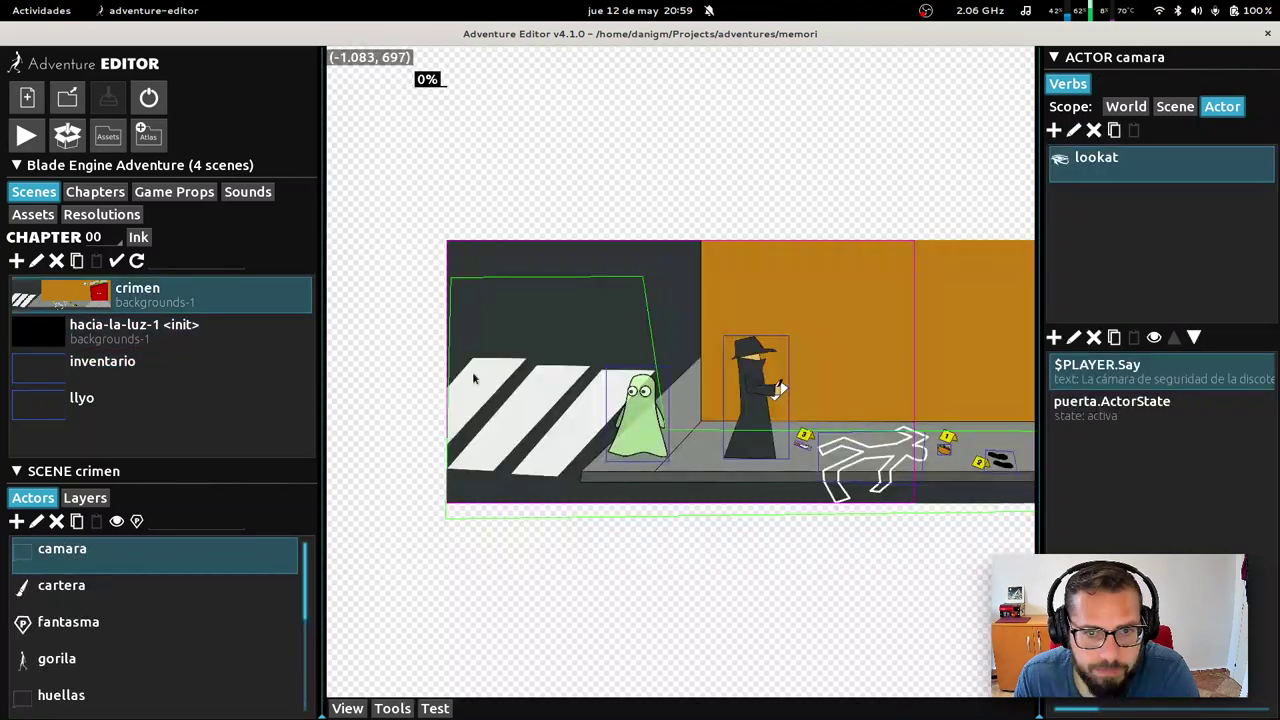
left_click(948, 438)
left_click(1190, 413)
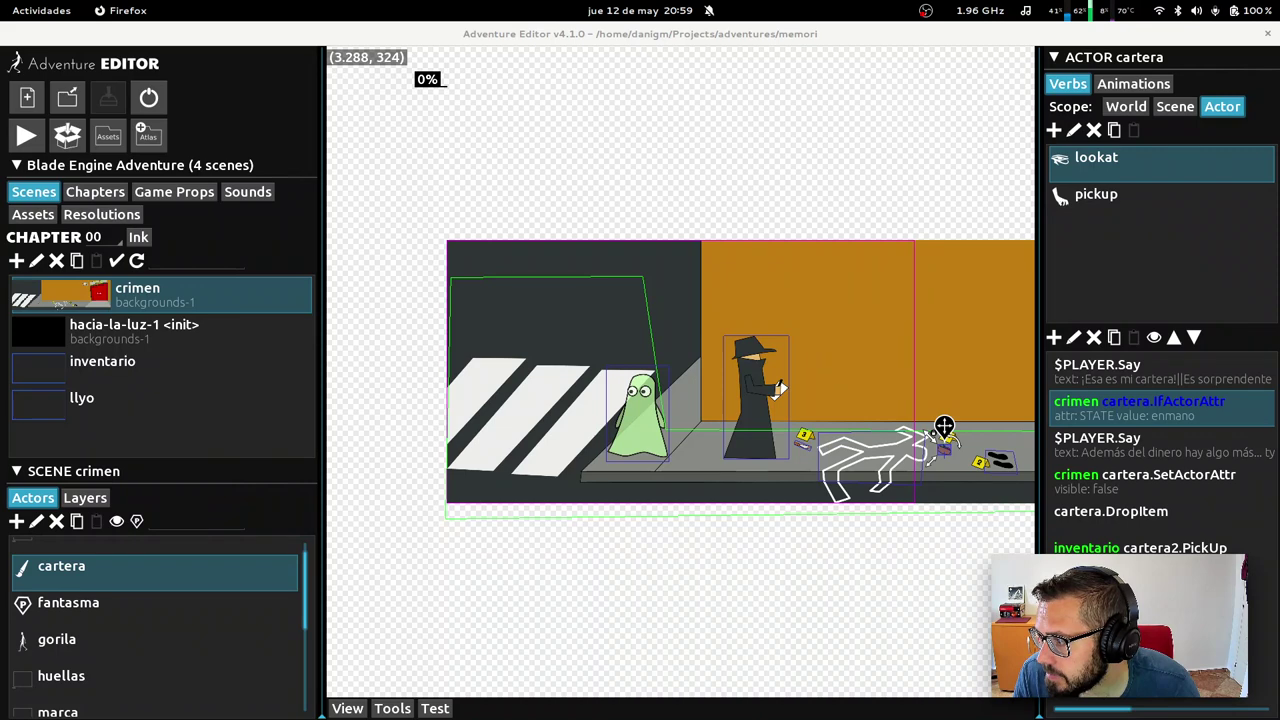
Examine the attribute and scene choices of the IfSceneAttr action for the cartera's lookat verb without adding it
left_click(1054, 337)
left_click(635, 356)
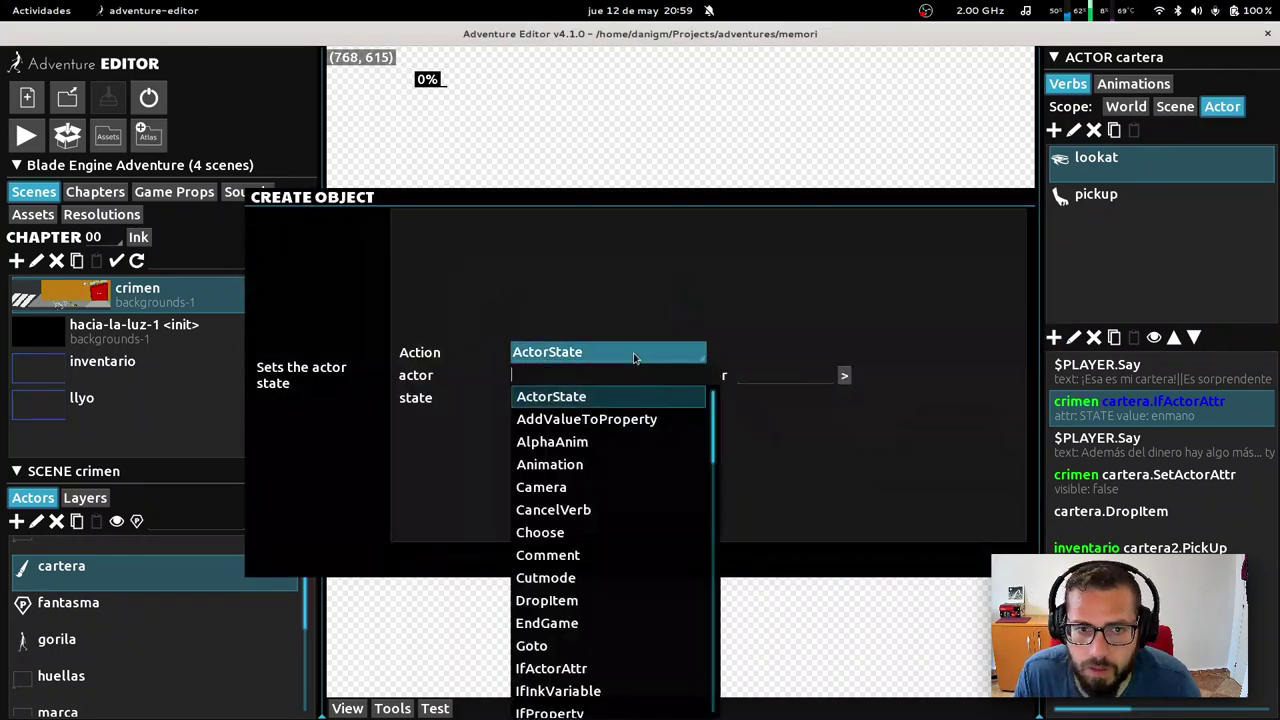
type("sce")
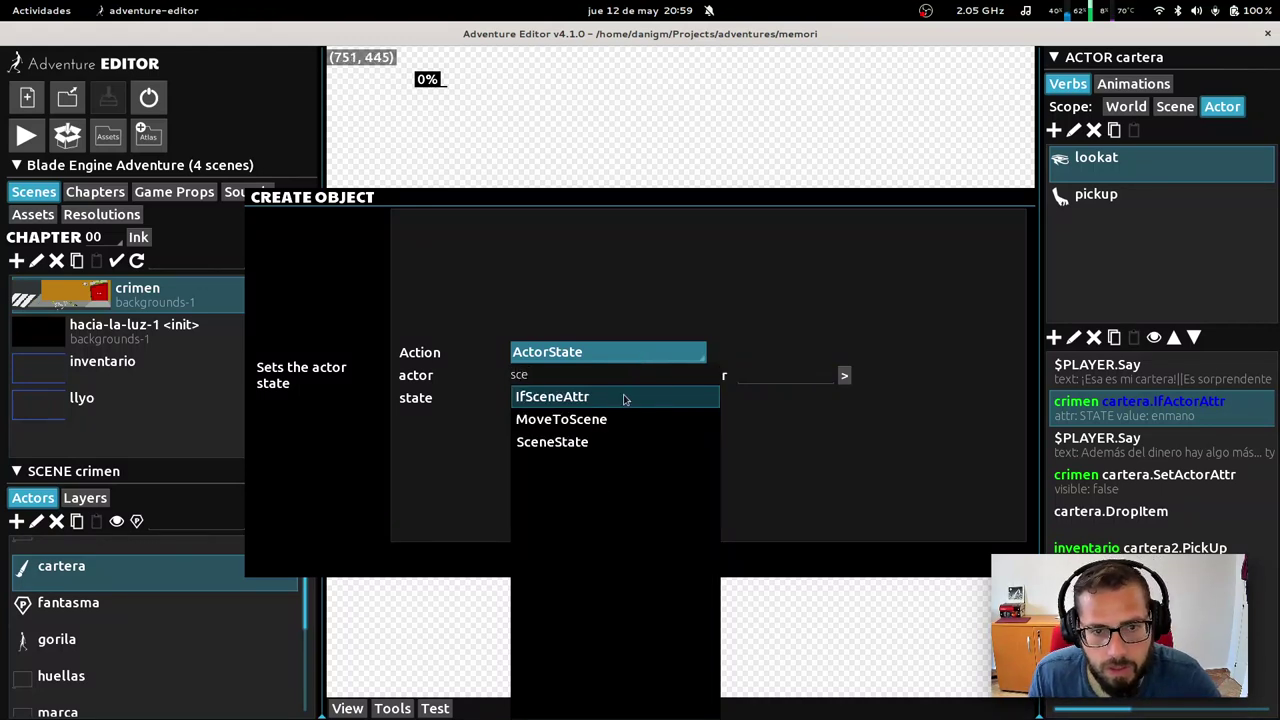
left_click(626, 397)
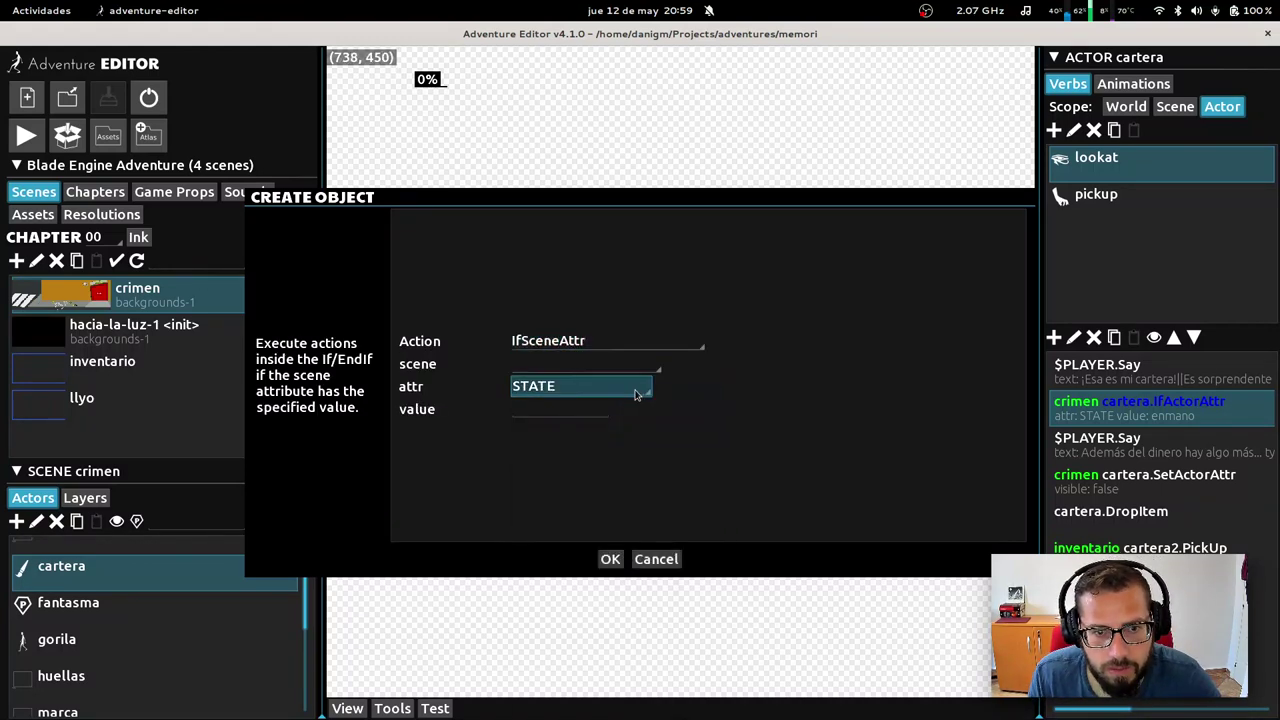
left_click(557, 388)
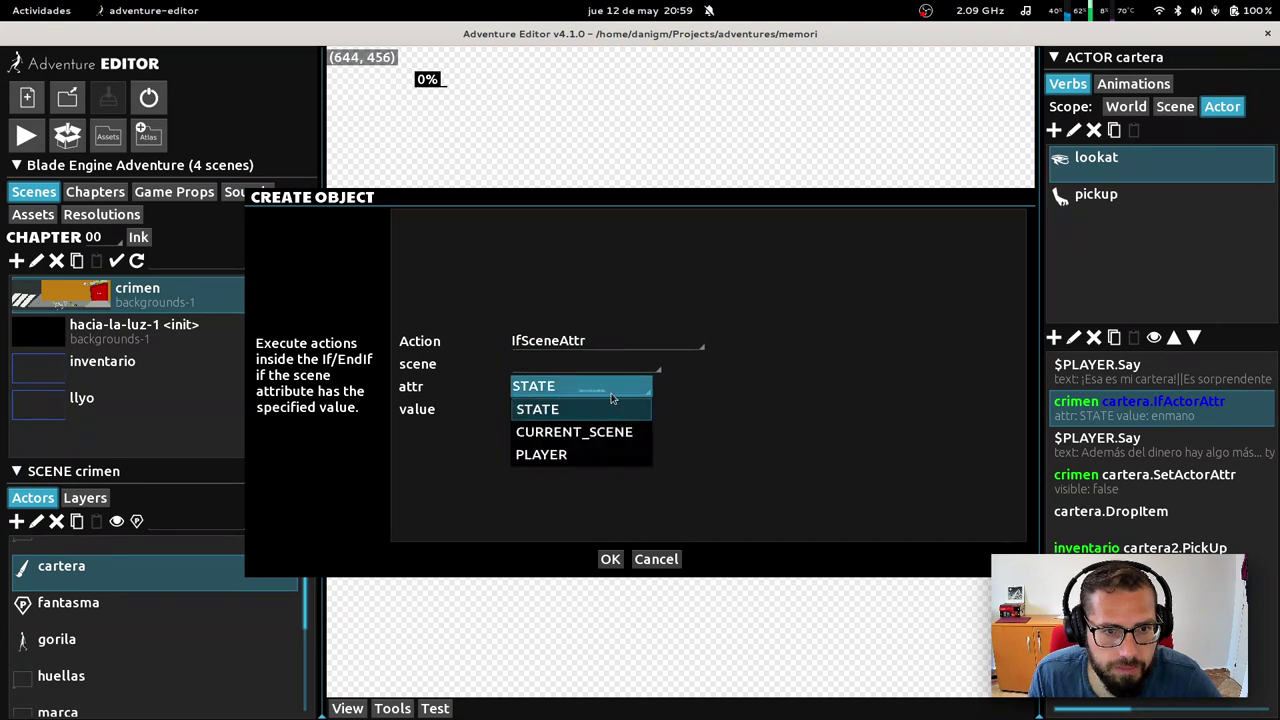
left_click(767, 428)
left_click(603, 373)
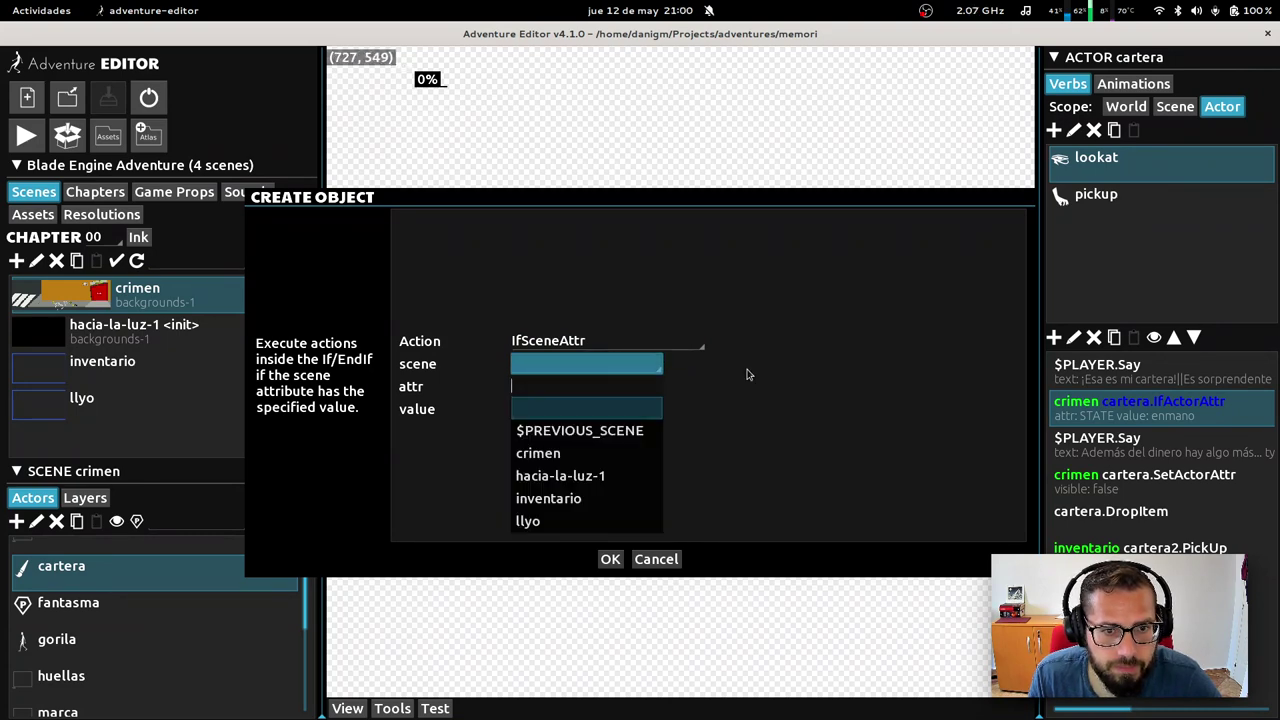
left_click(786, 431)
left_click(655, 558)
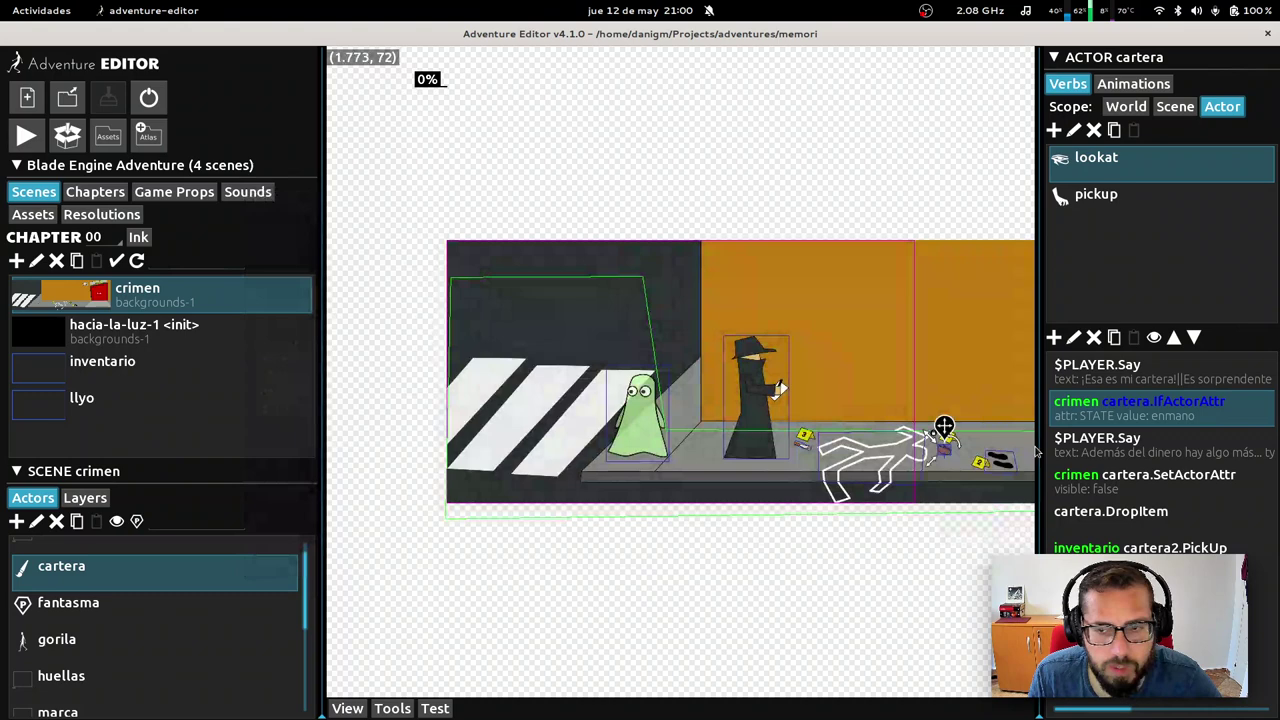
Examine the fields of the SceneState action for the crimen scene in the cartera's lookat verb without adding it
left_click(1054, 337)
left_click(575, 363)
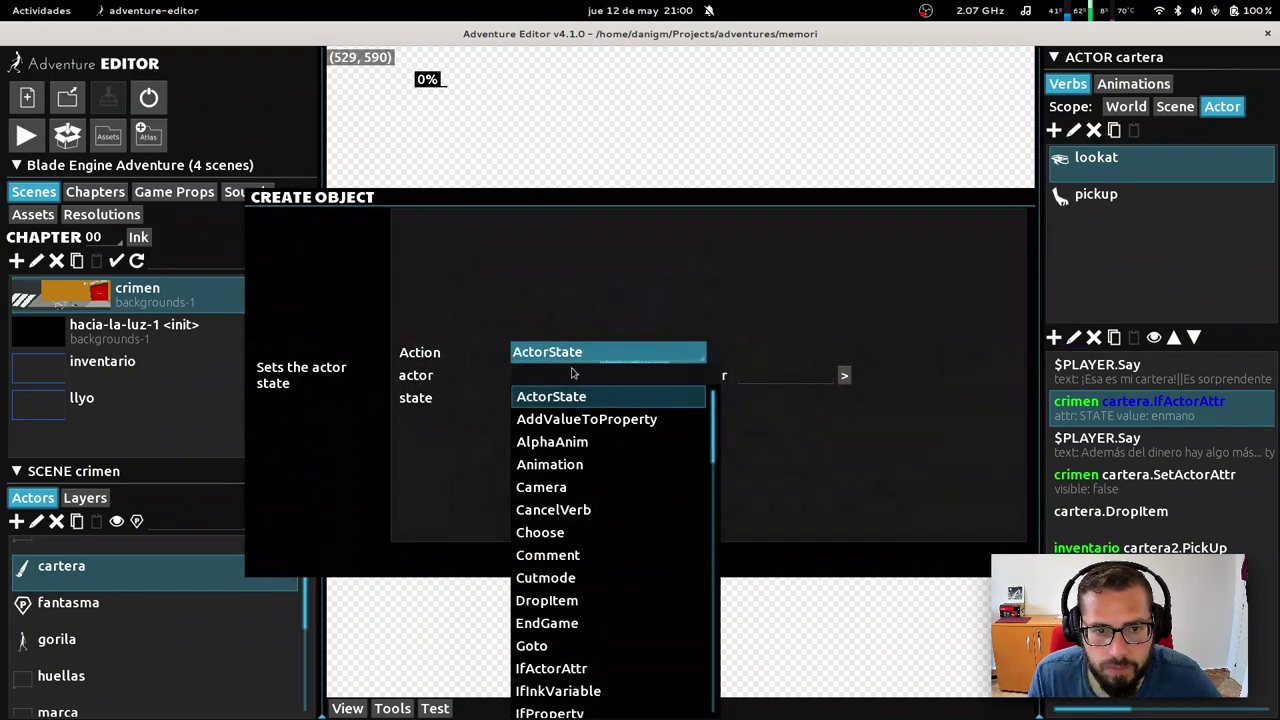
scroll(646, 514, "down", 3)
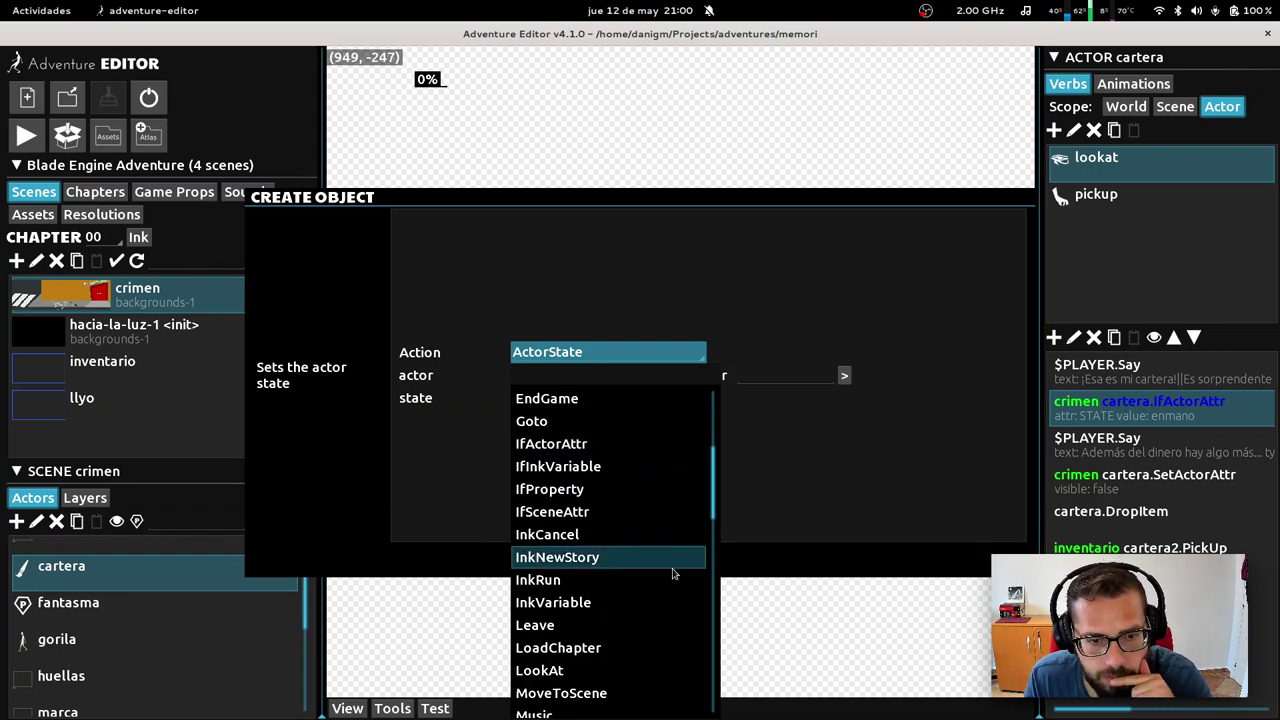
scroll(656, 560, "down", 2)
scroll(657, 577, "down", 5)
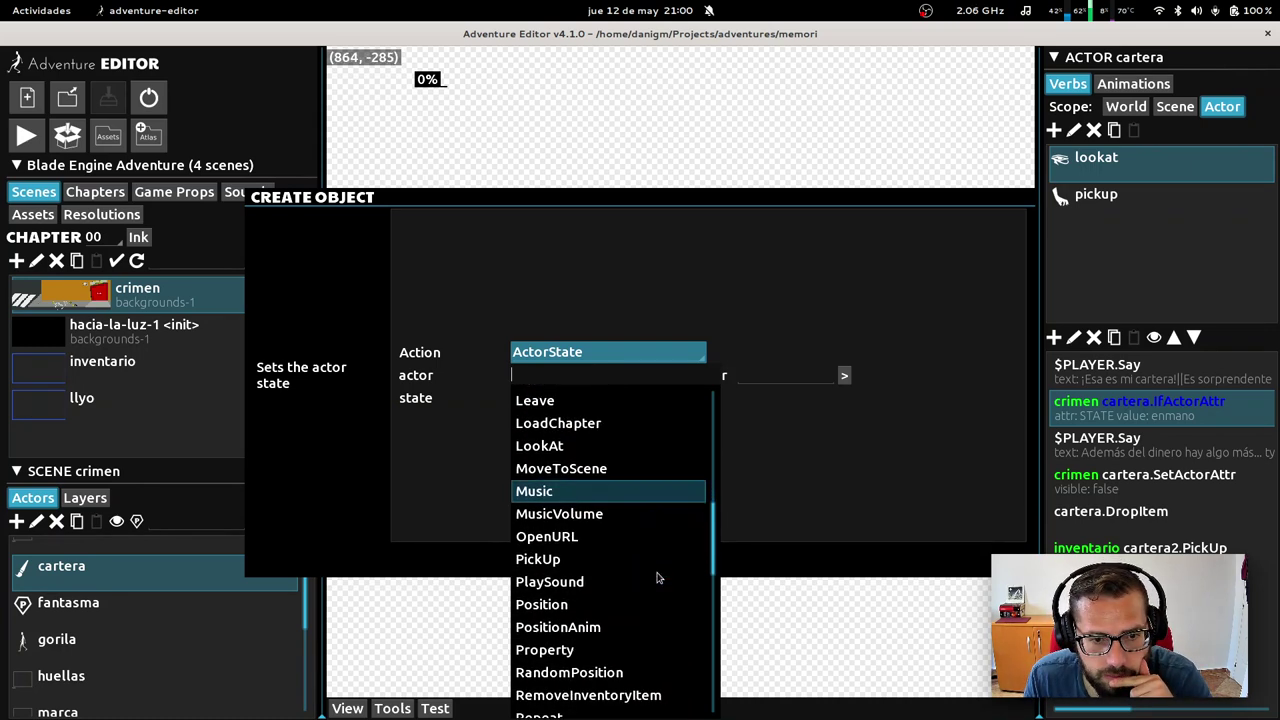
scroll(657, 577, "down", 2)
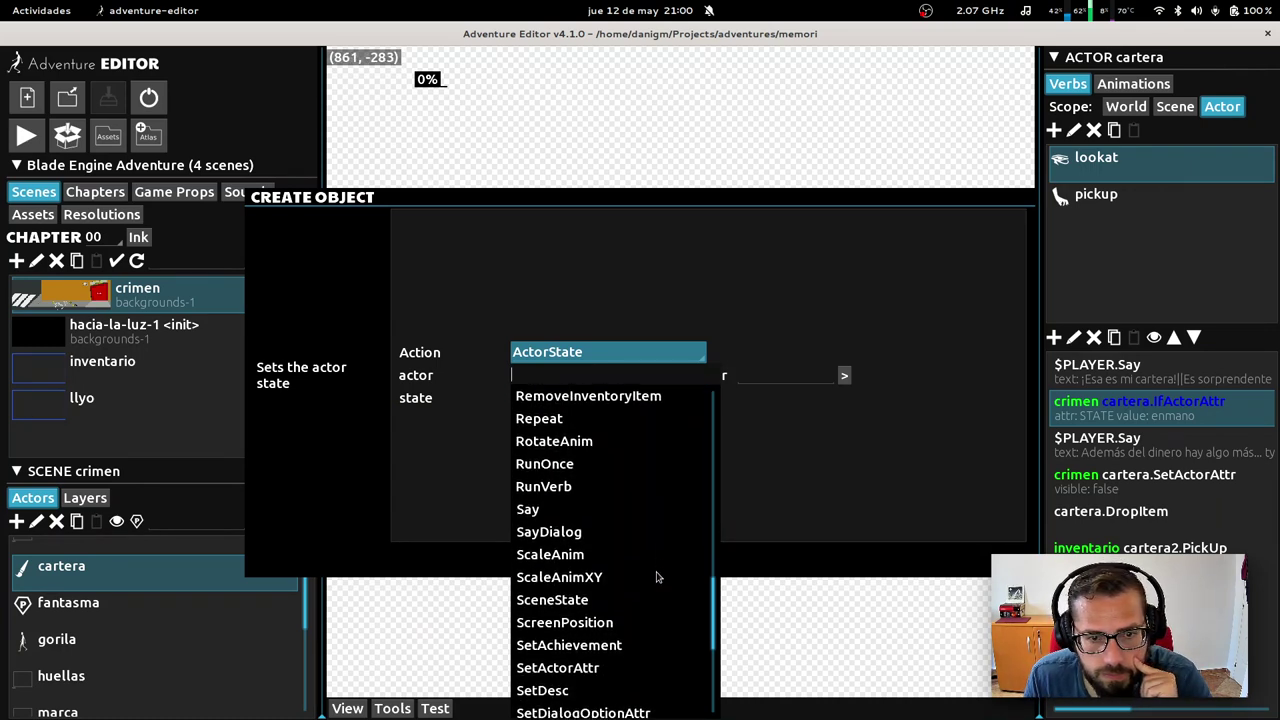
scroll(657, 577, "down", 1)
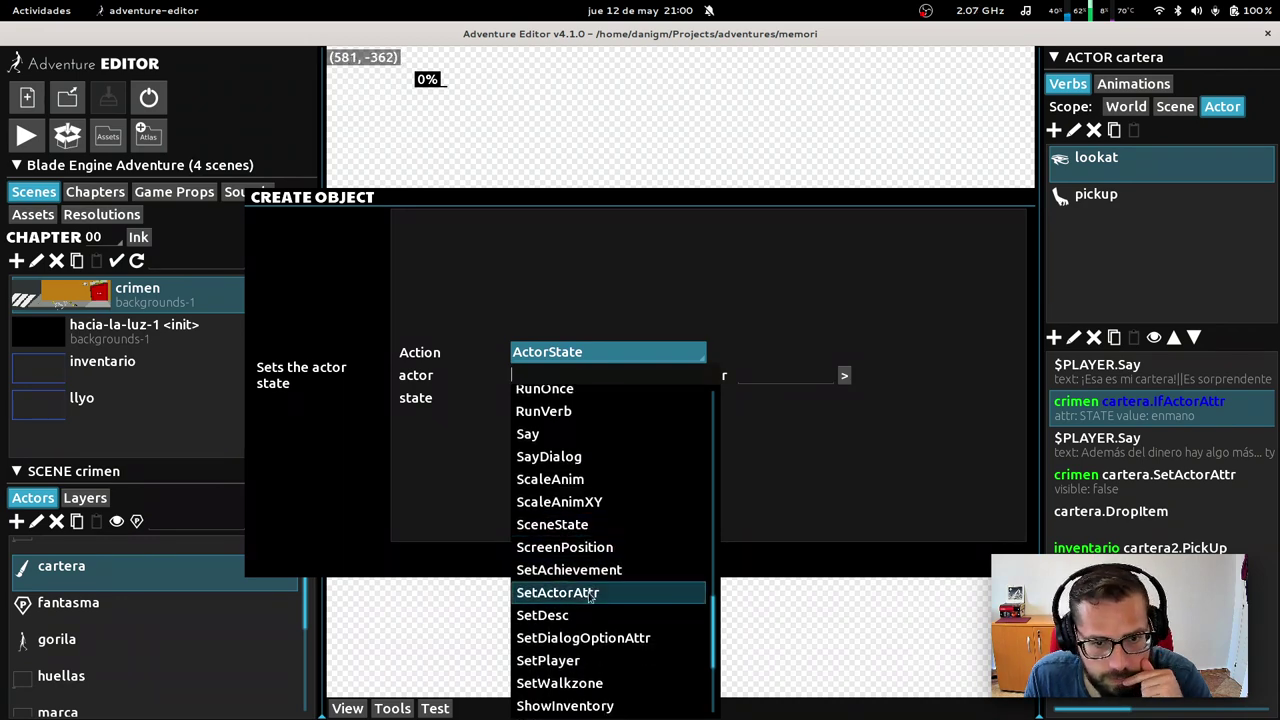
left_click(553, 524)
left_click(600, 376)
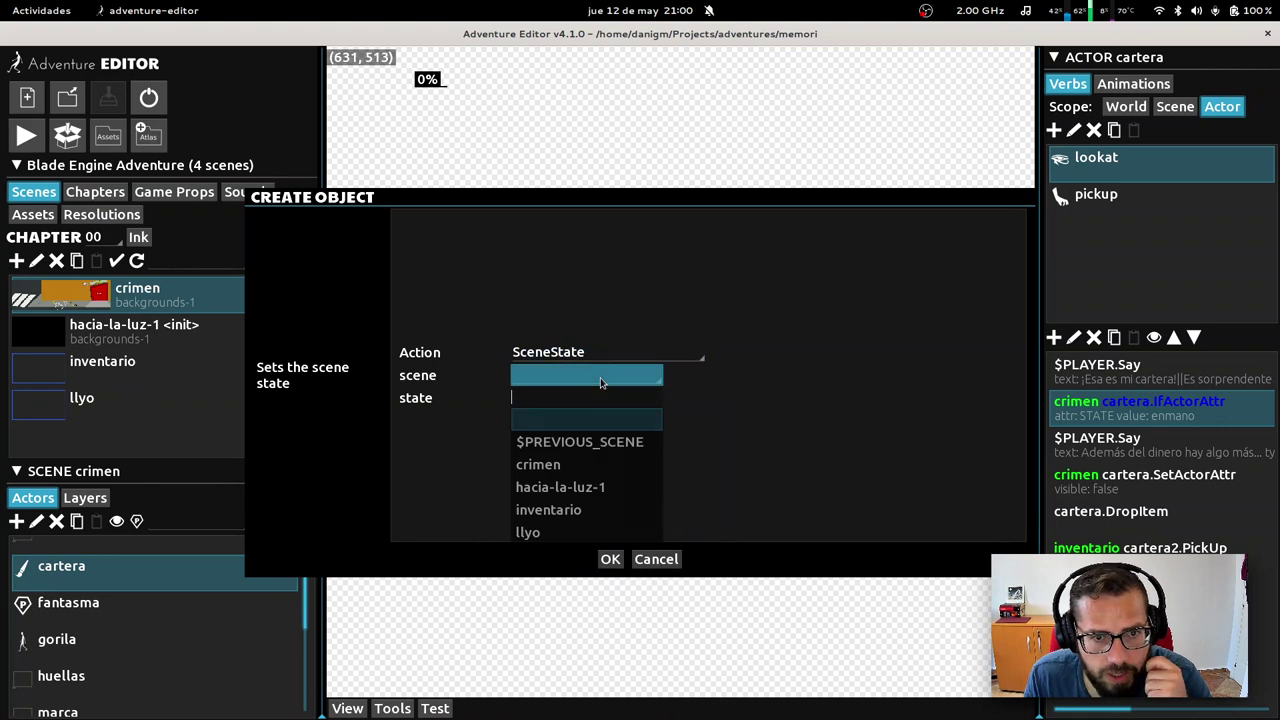
left_click(590, 470)
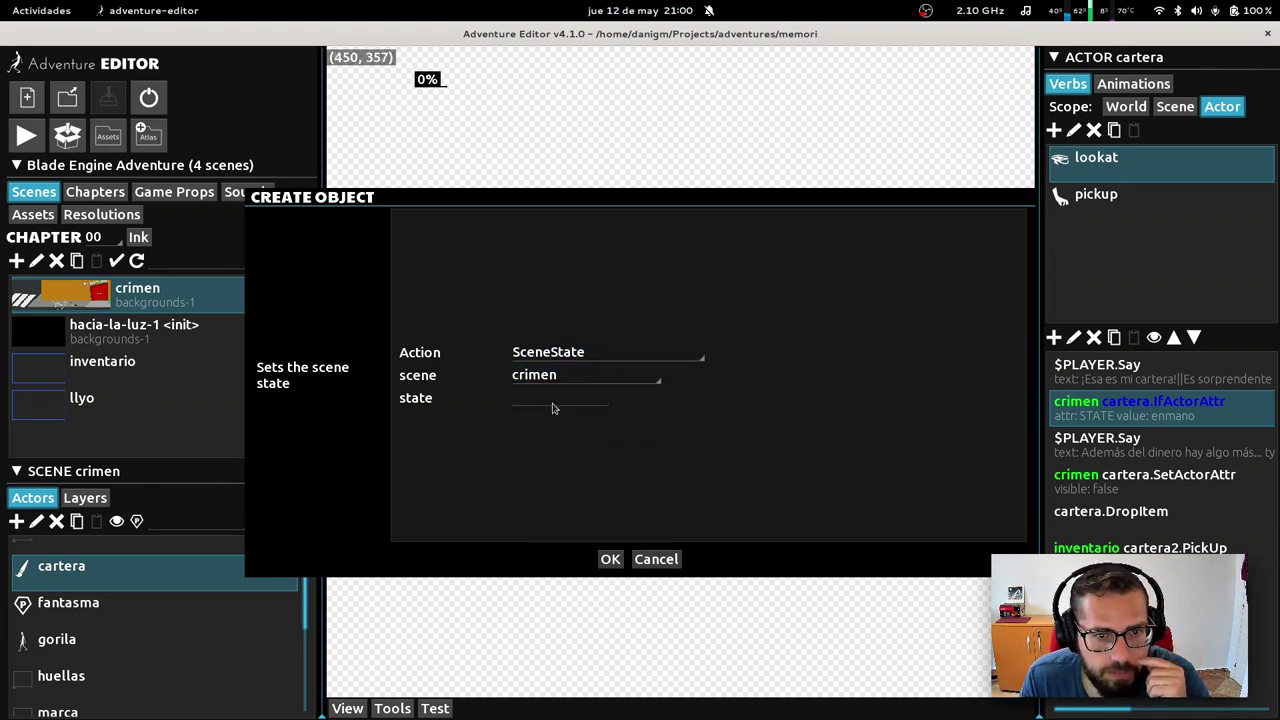
left_click(656, 559)
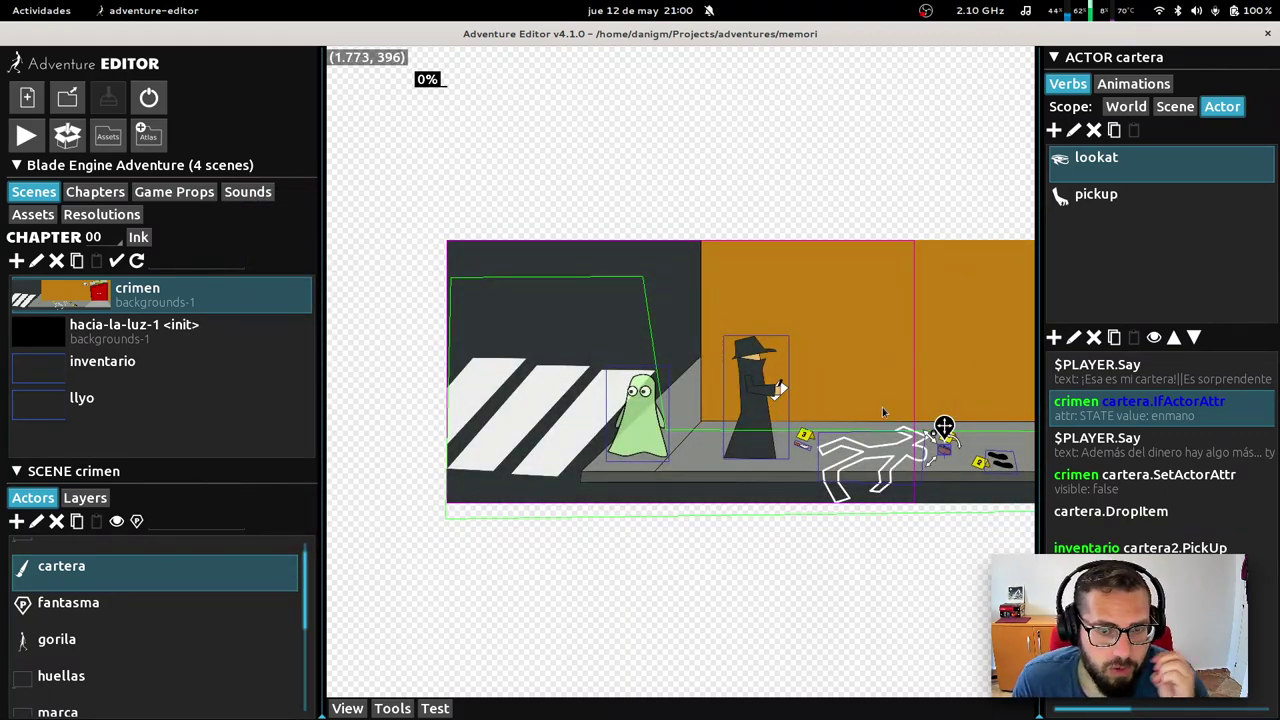
Select the puerta actor and examine the State field for a new actor verb without creating one
middle_click_drag(903, 563, 578, 595)
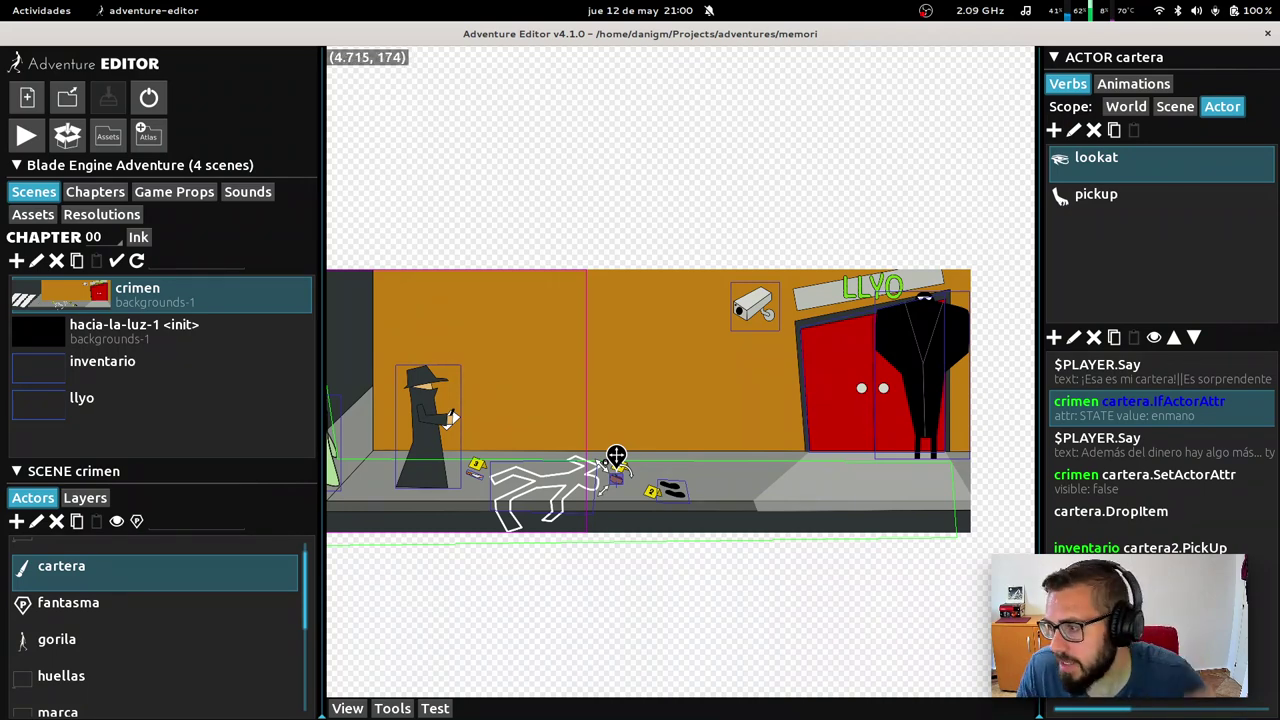
left_click(872, 277)
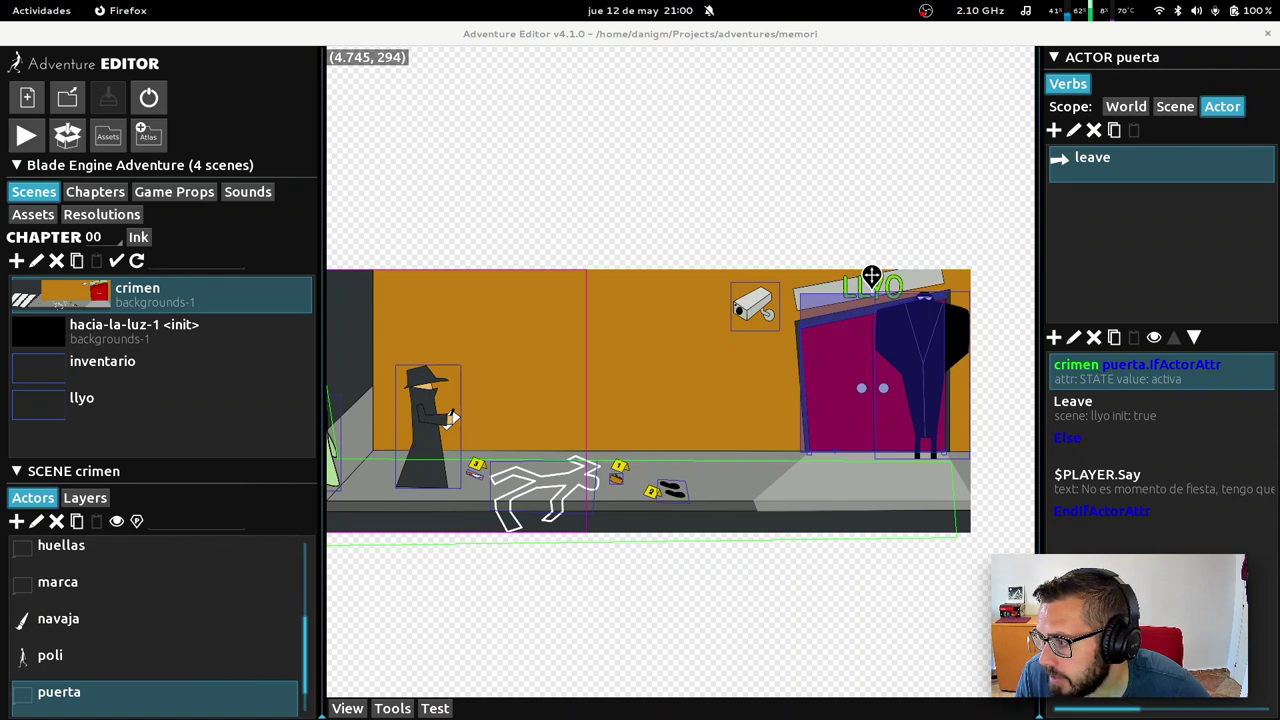
left_click(1053, 130)
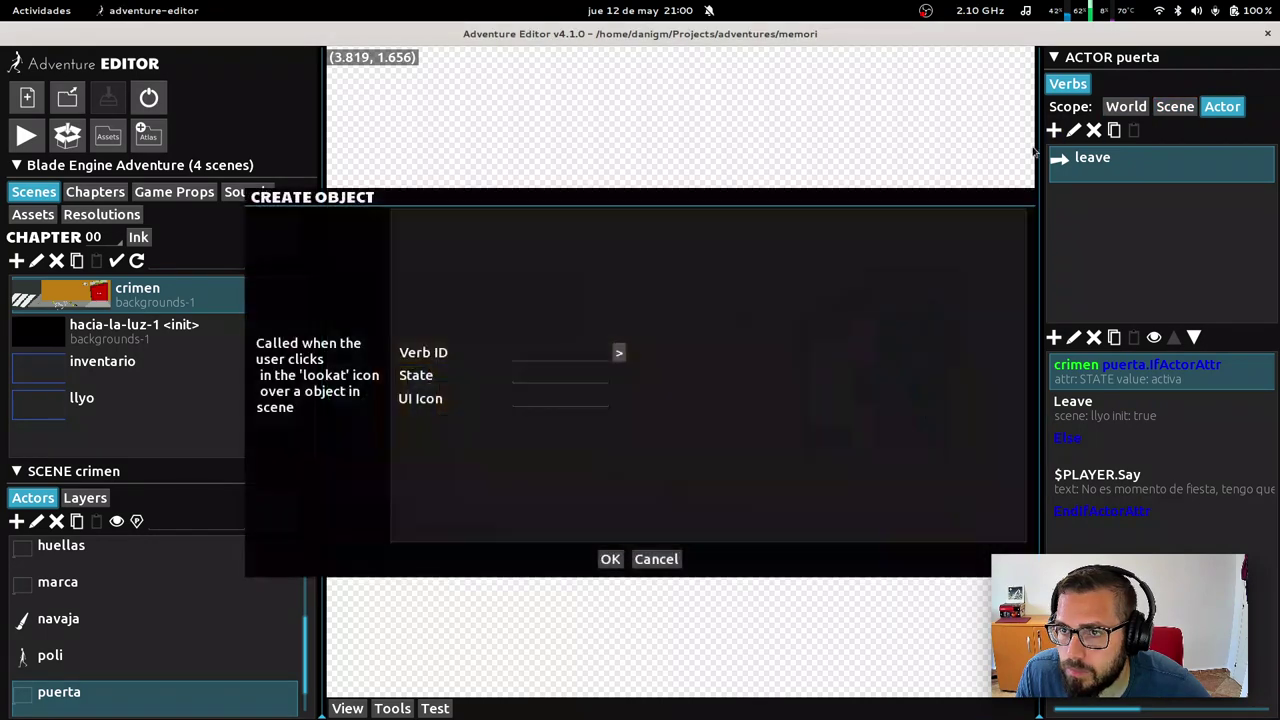
left_click(590, 378)
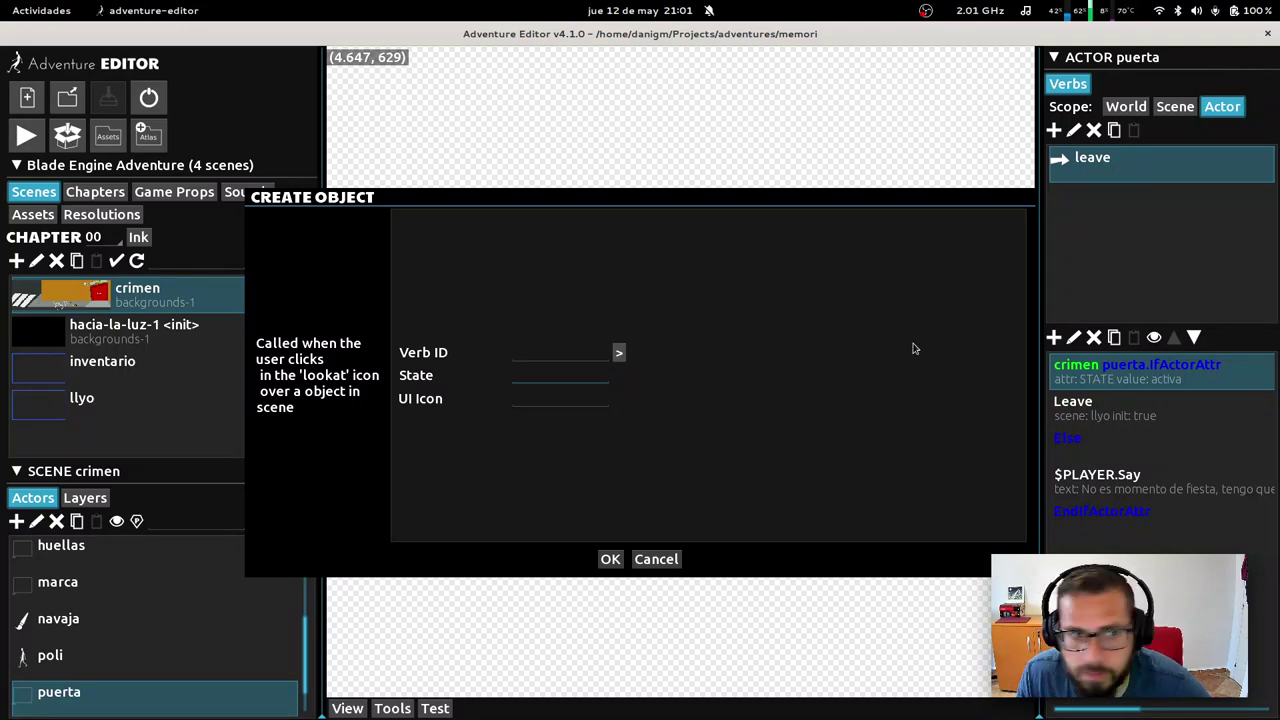
left_click(656, 559)
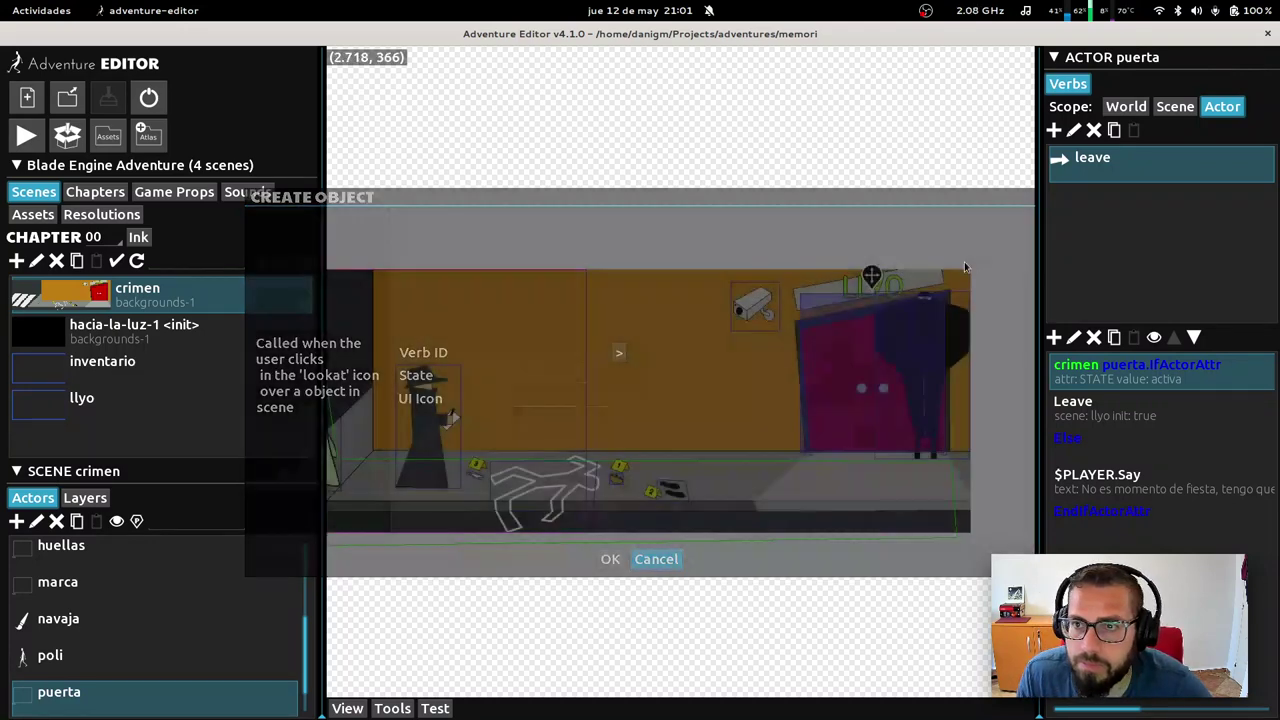
View the crimen scene's verbs and examine the verb ID and State options for a new scene verb without creating it
left_click(1175, 106)
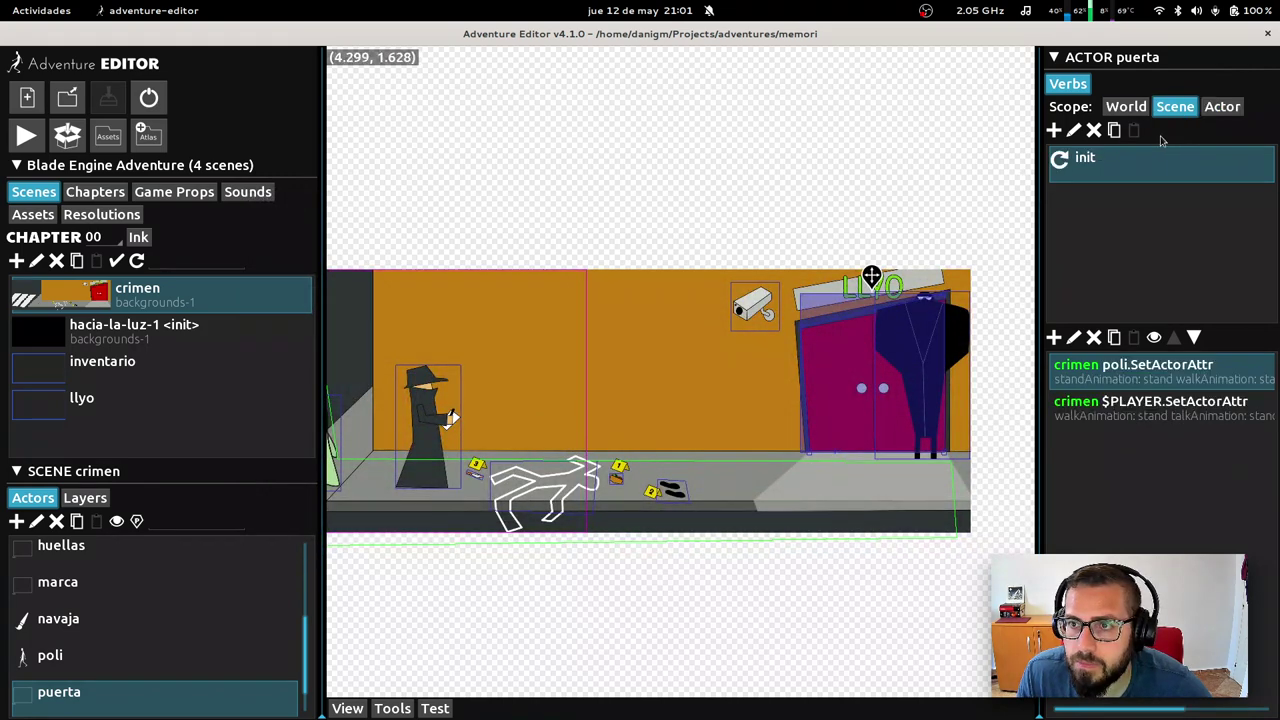
left_click(1056, 133)
left_click(530, 356)
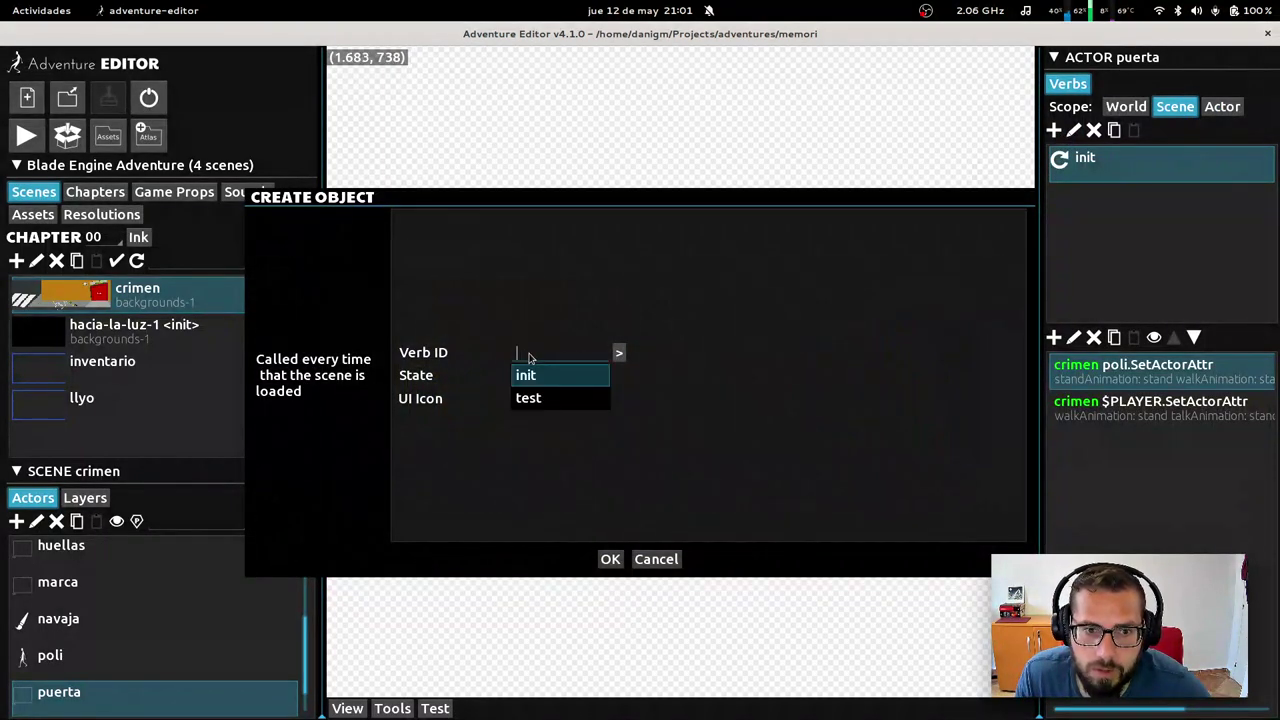
left_click(520, 376)
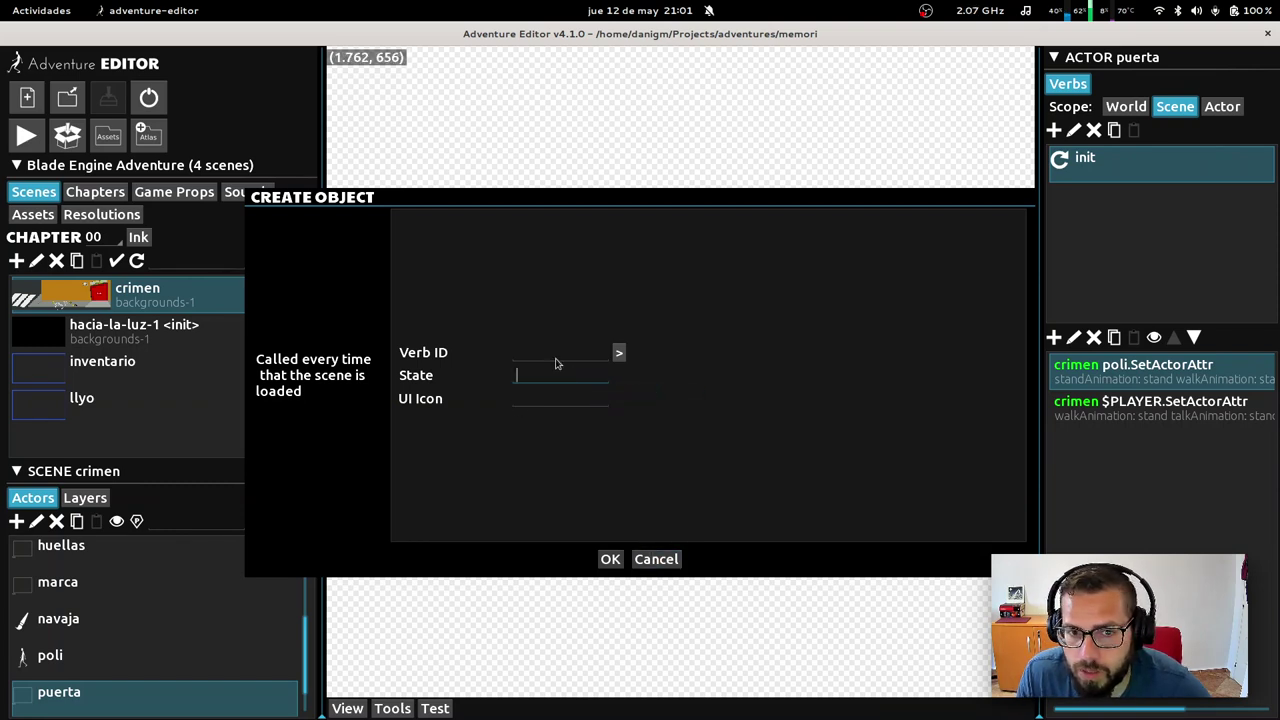
left_click(656, 560)
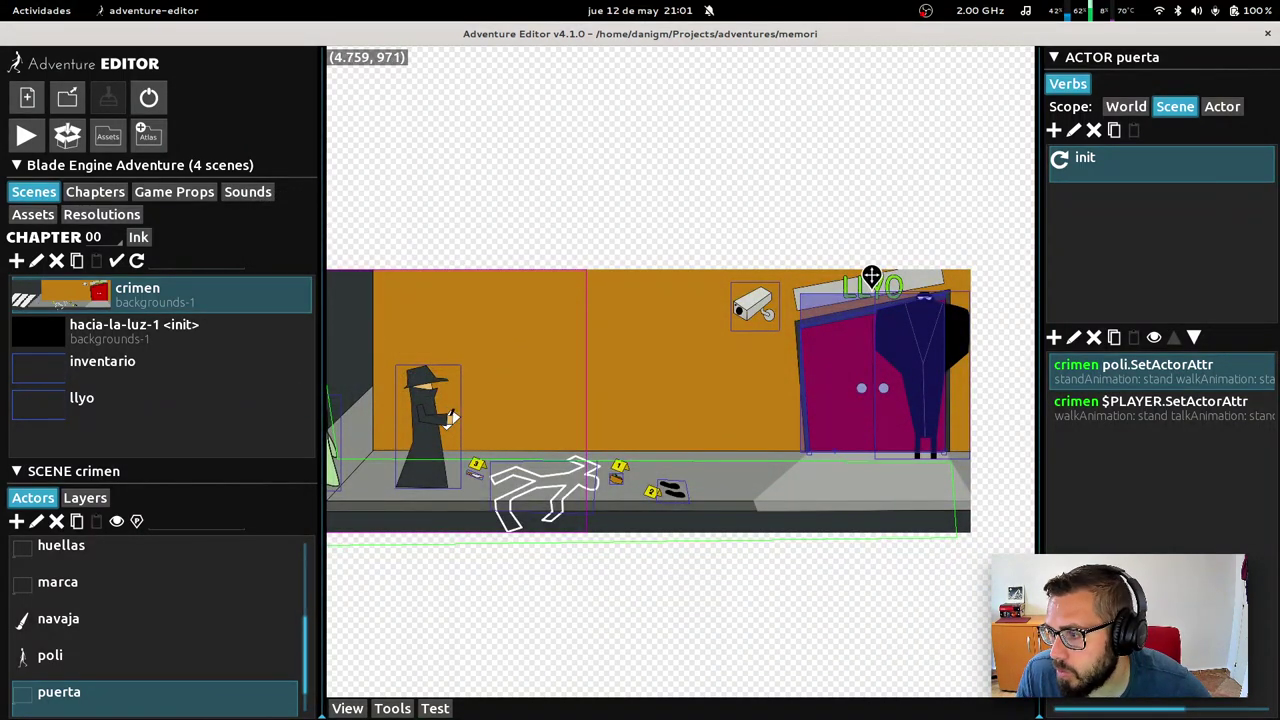
key("alt+Tab")
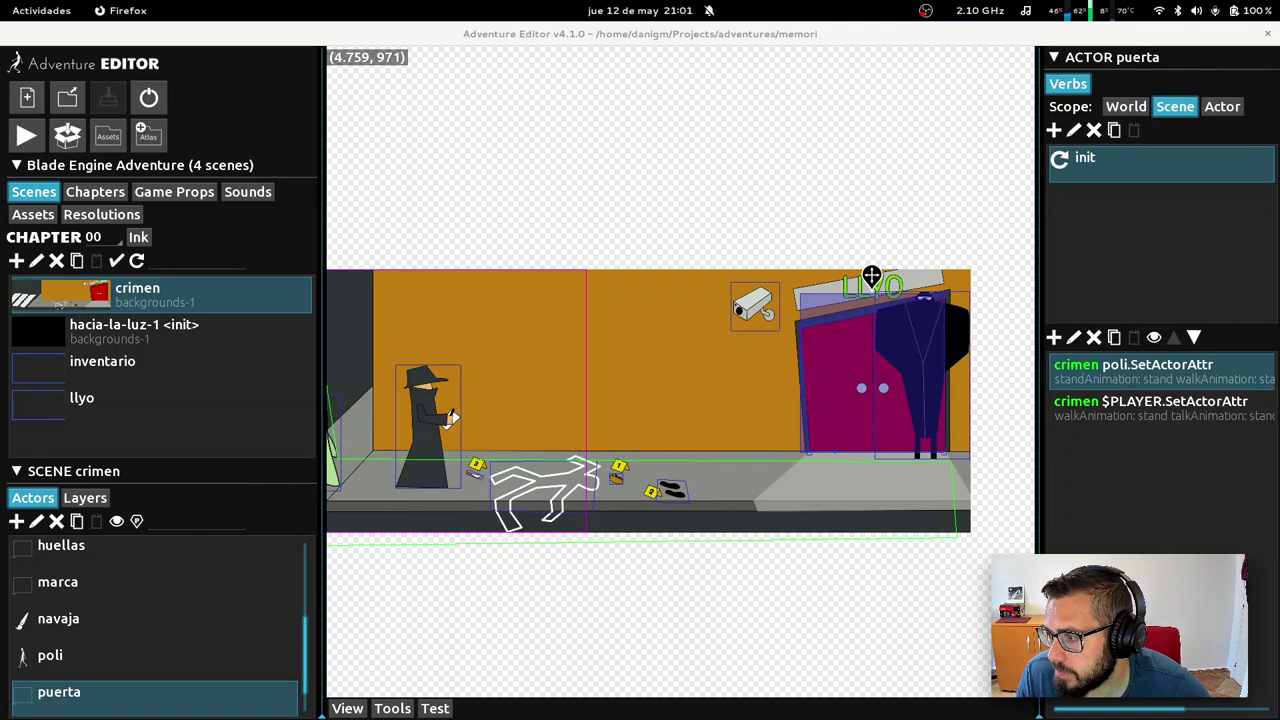
Examine the scene's init verb settings, trying the verb IDs test and custom, and discard the changes
left_click(1073, 130)
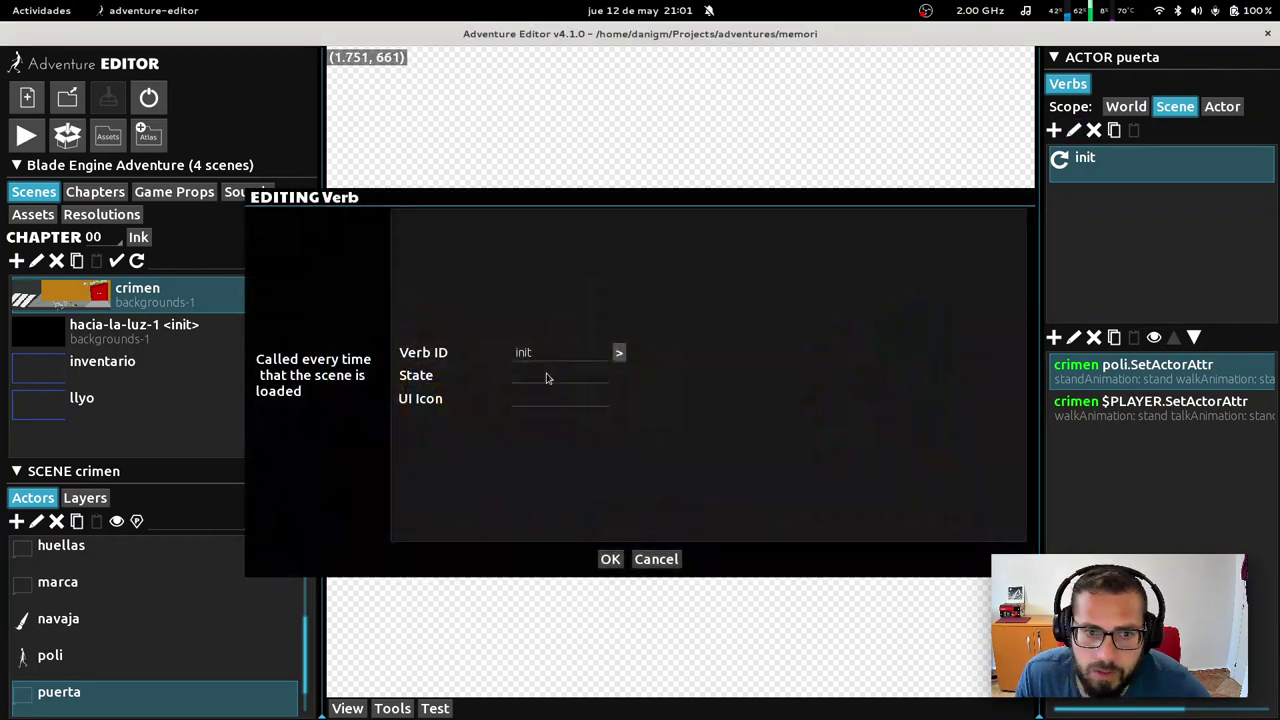
left_click(524, 378)
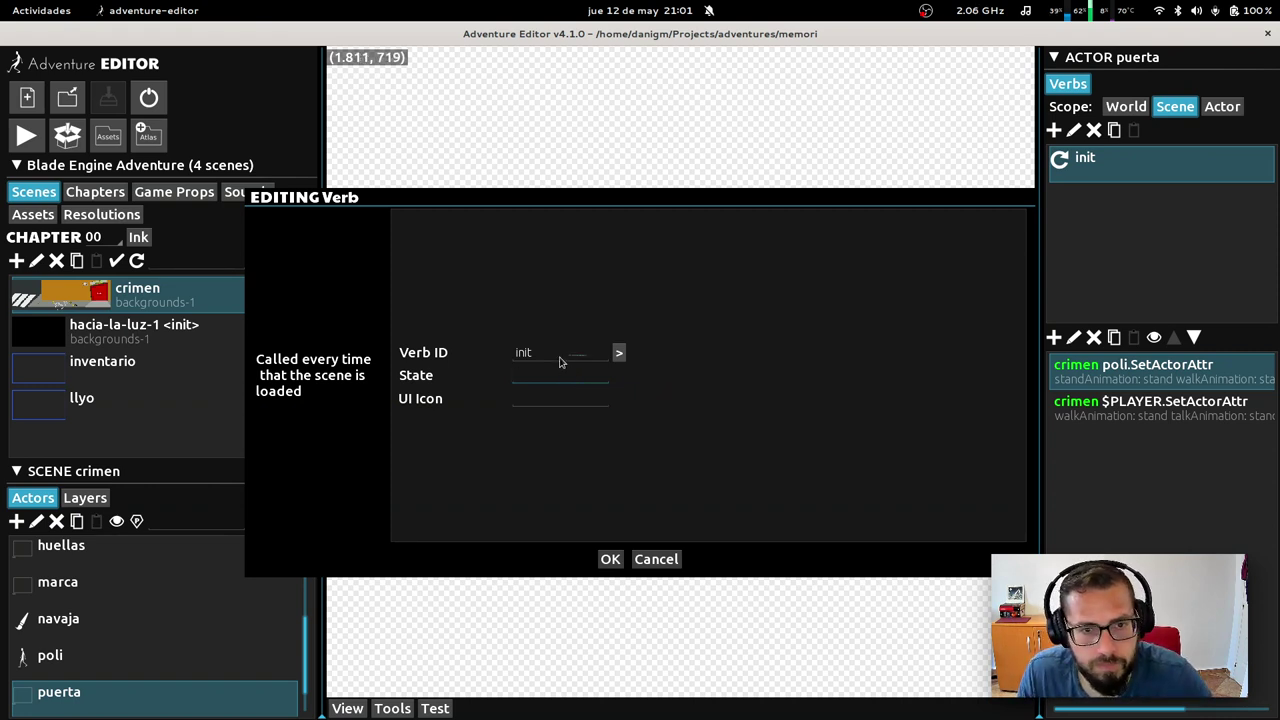
left_click(562, 374)
left_click(556, 399)
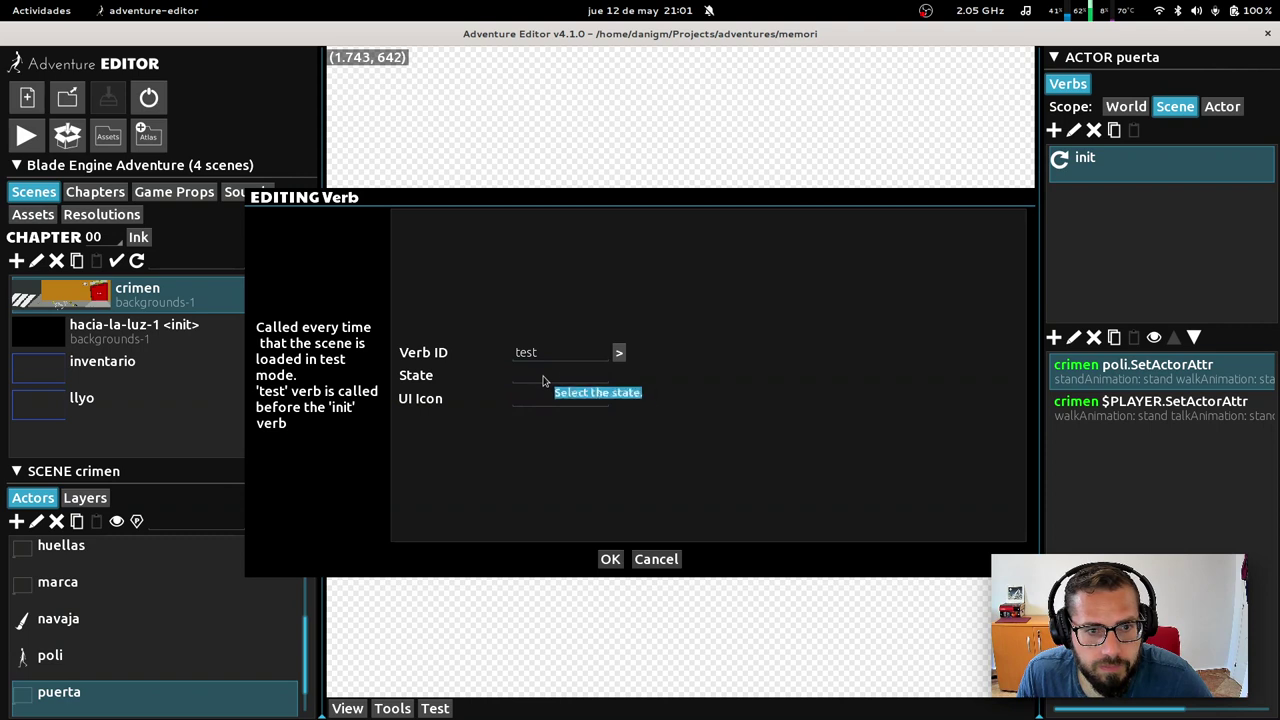
left_click(547, 355)
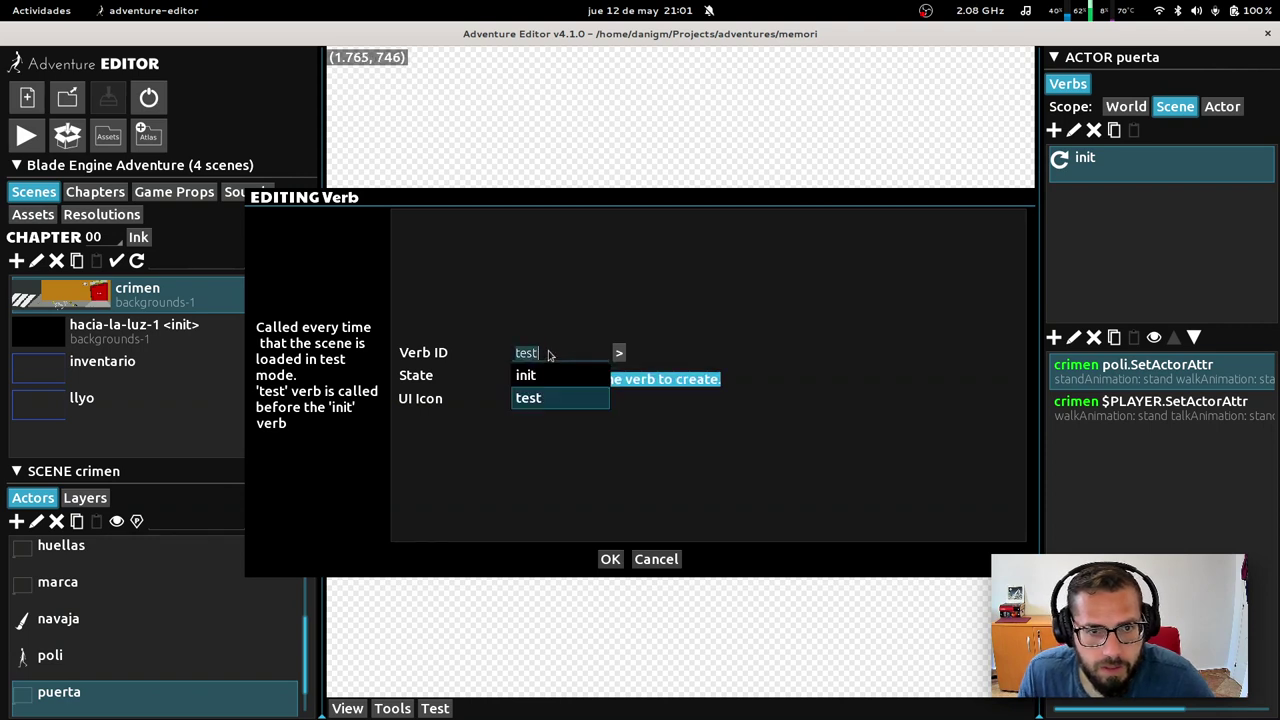
type("custom")
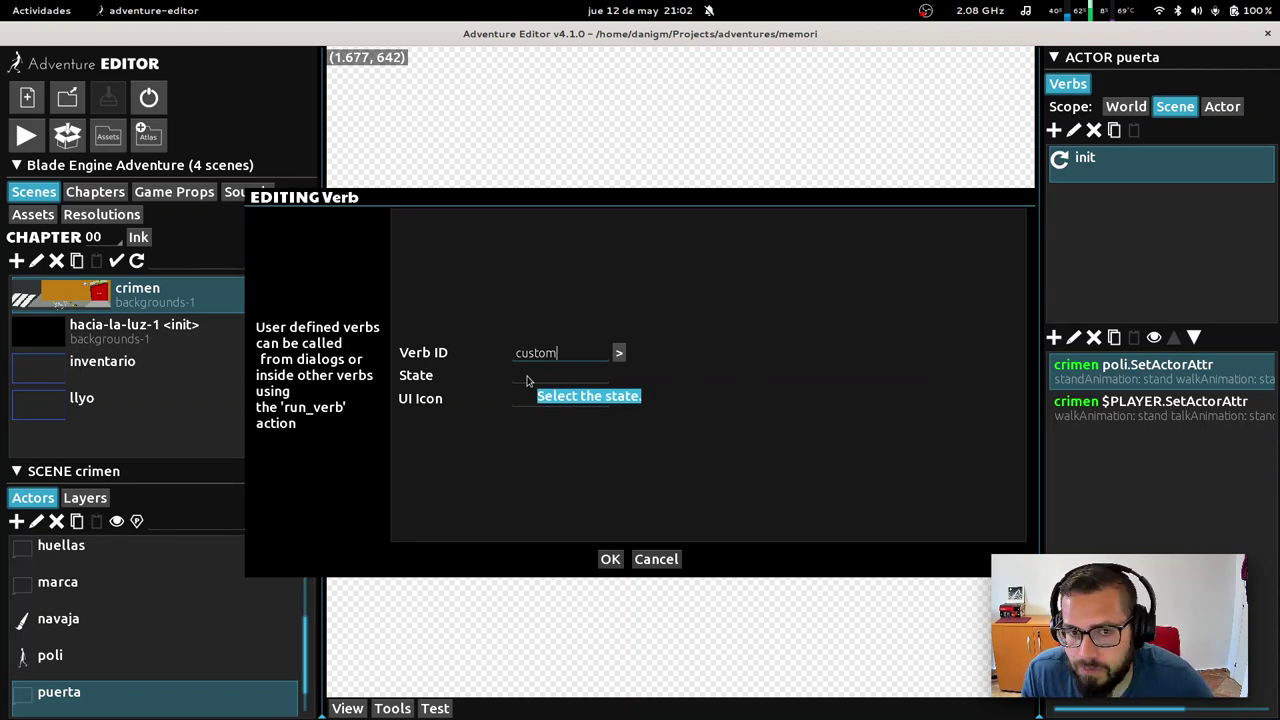
left_click(656, 559)
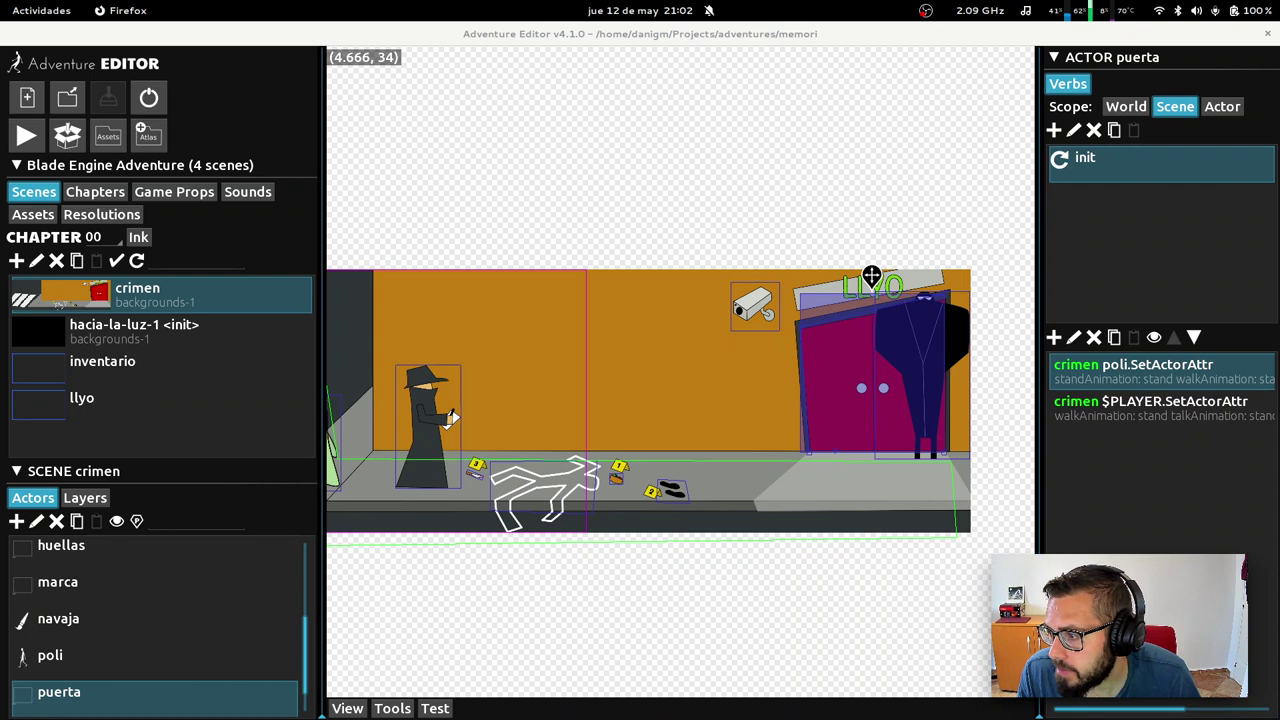
Select the camara actor and review the puerta ActorState action in its lookat verb
left_click(816, 395)
left_click(755, 305)
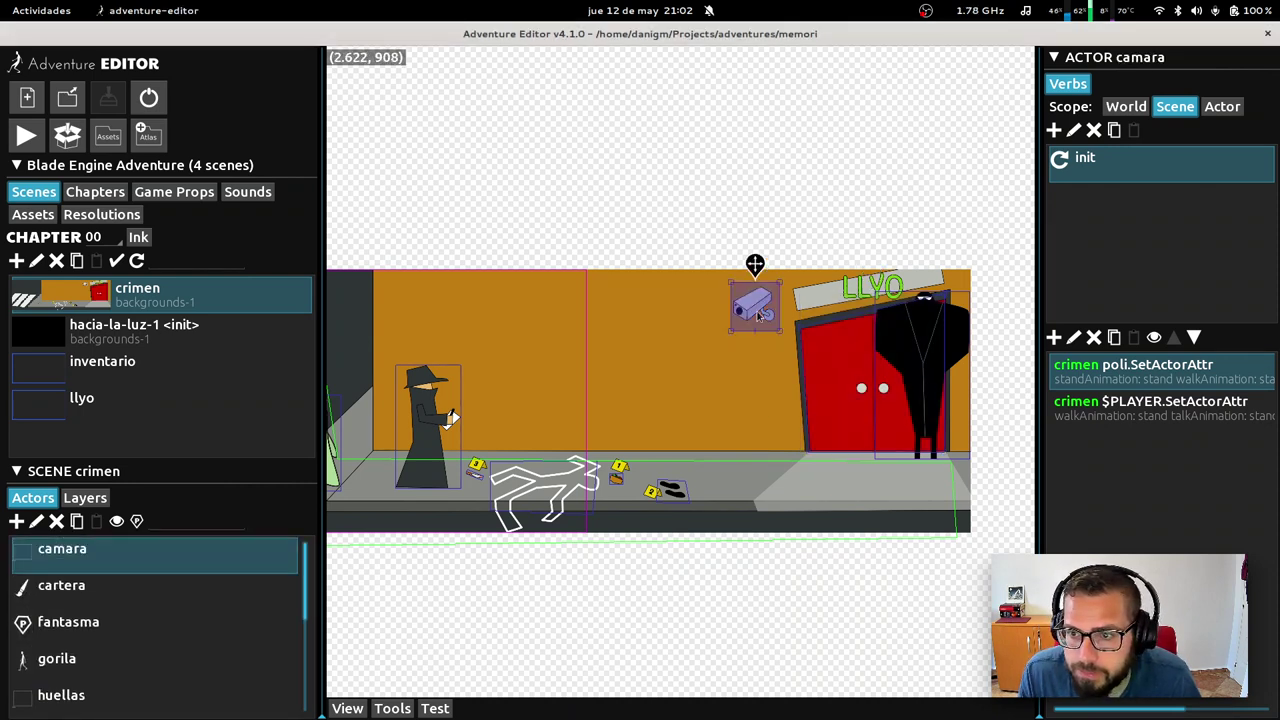
left_click(1222, 106)
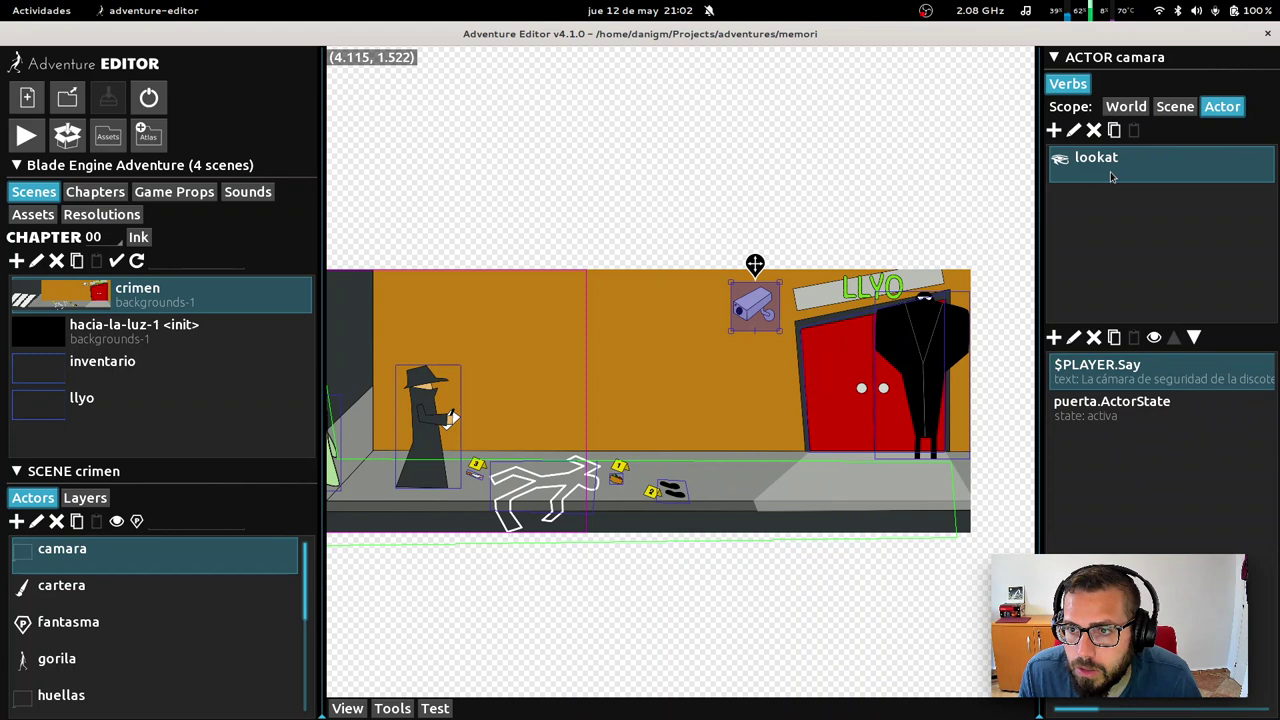
left_click(1127, 410)
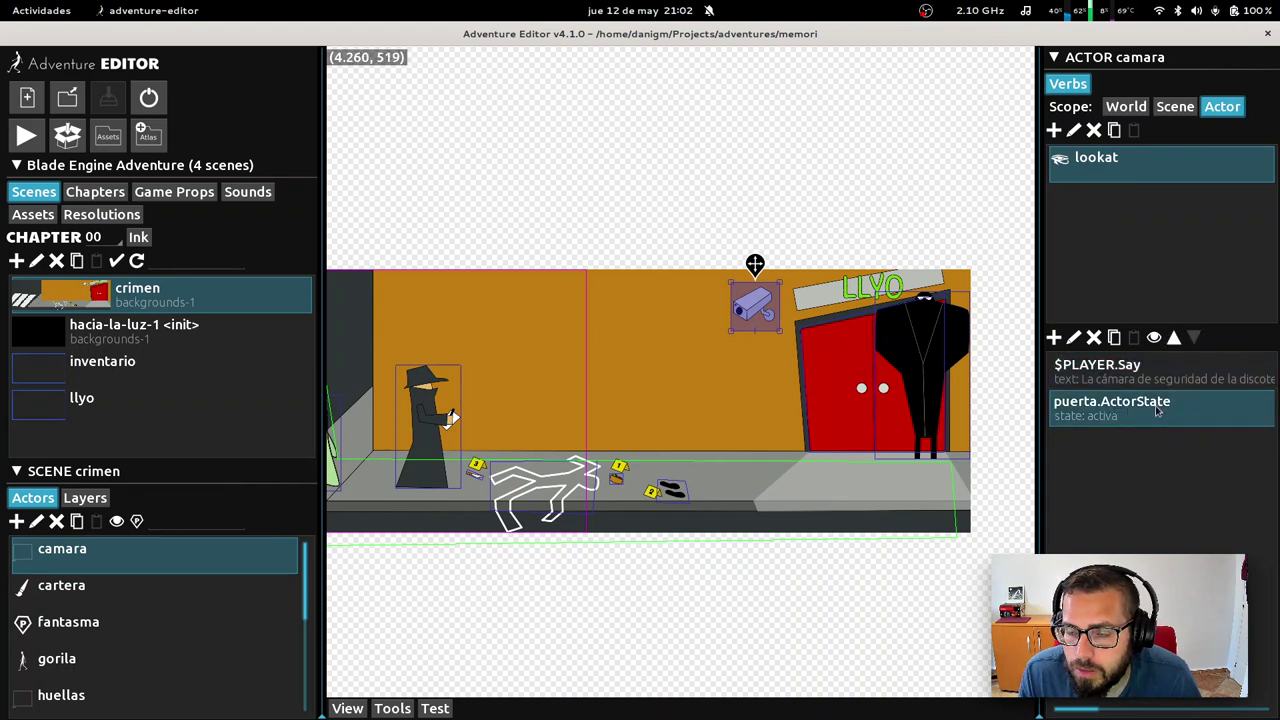
Examine the AddValueToProperty and IfProperty actions for the camara's lookat verb without adding either
left_click(1054, 338)
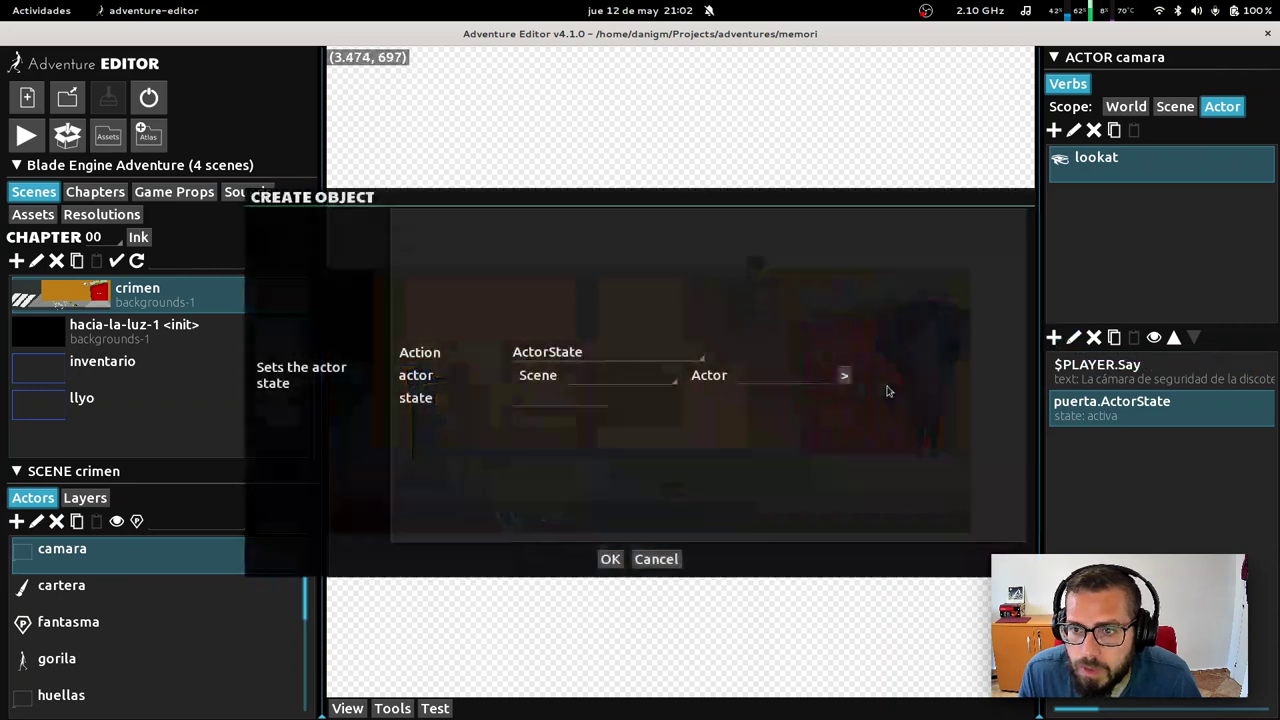
left_click(600, 354)
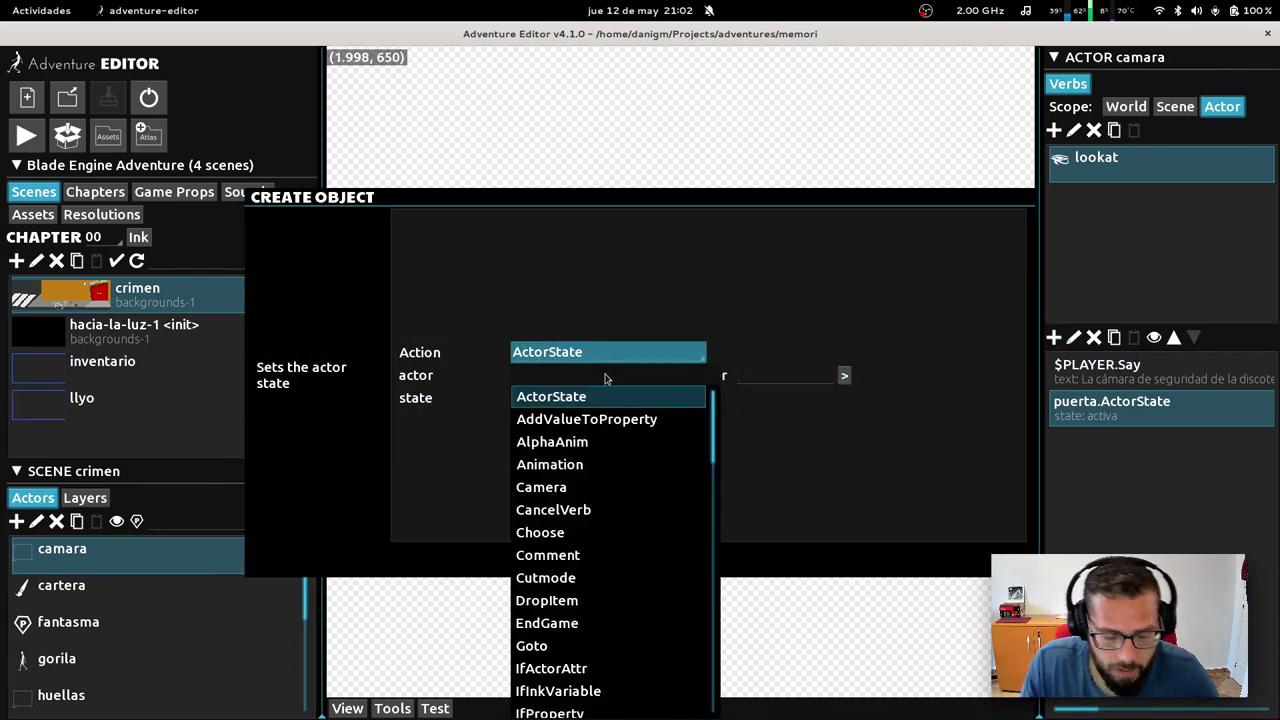
type("prop")
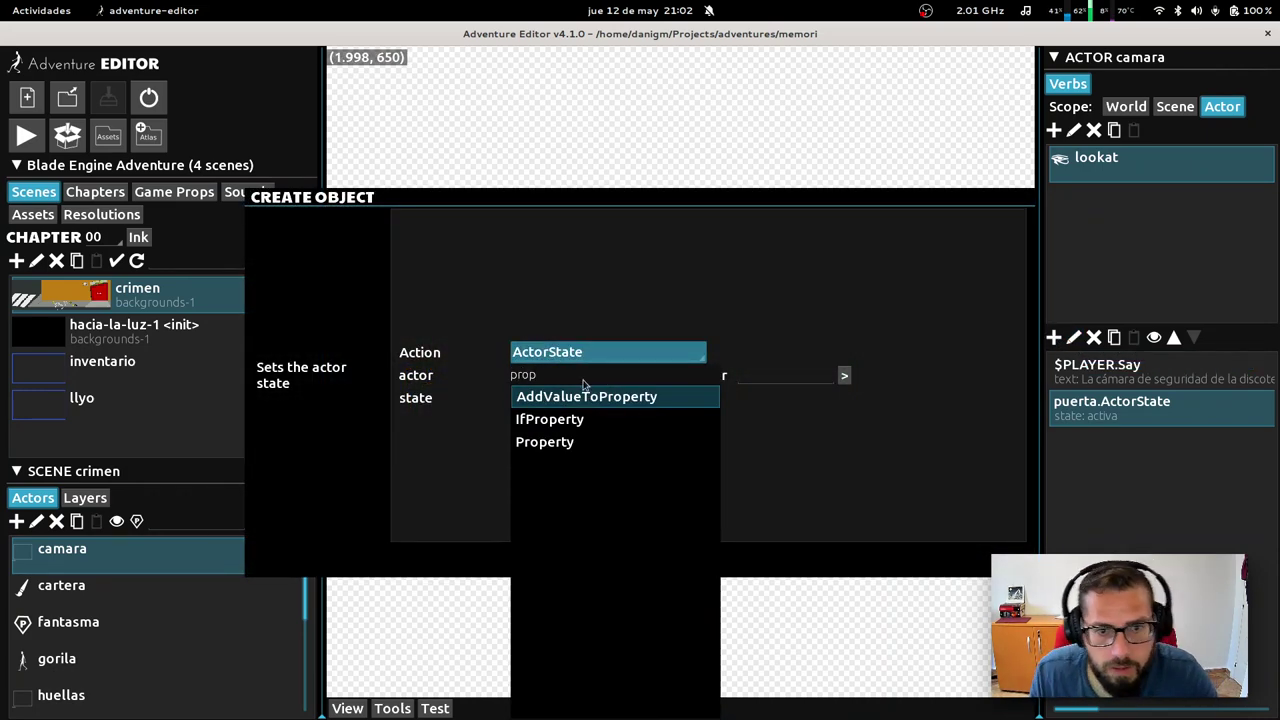
left_click(590, 400)
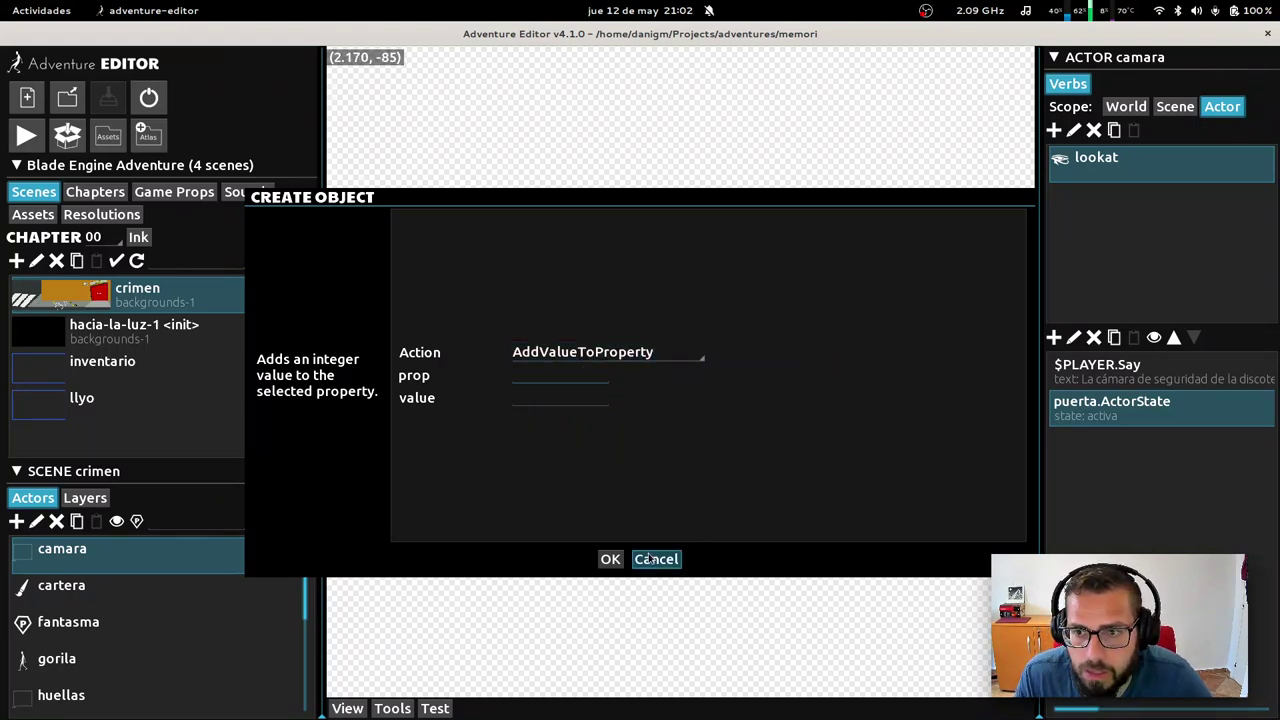
left_click(600, 352)
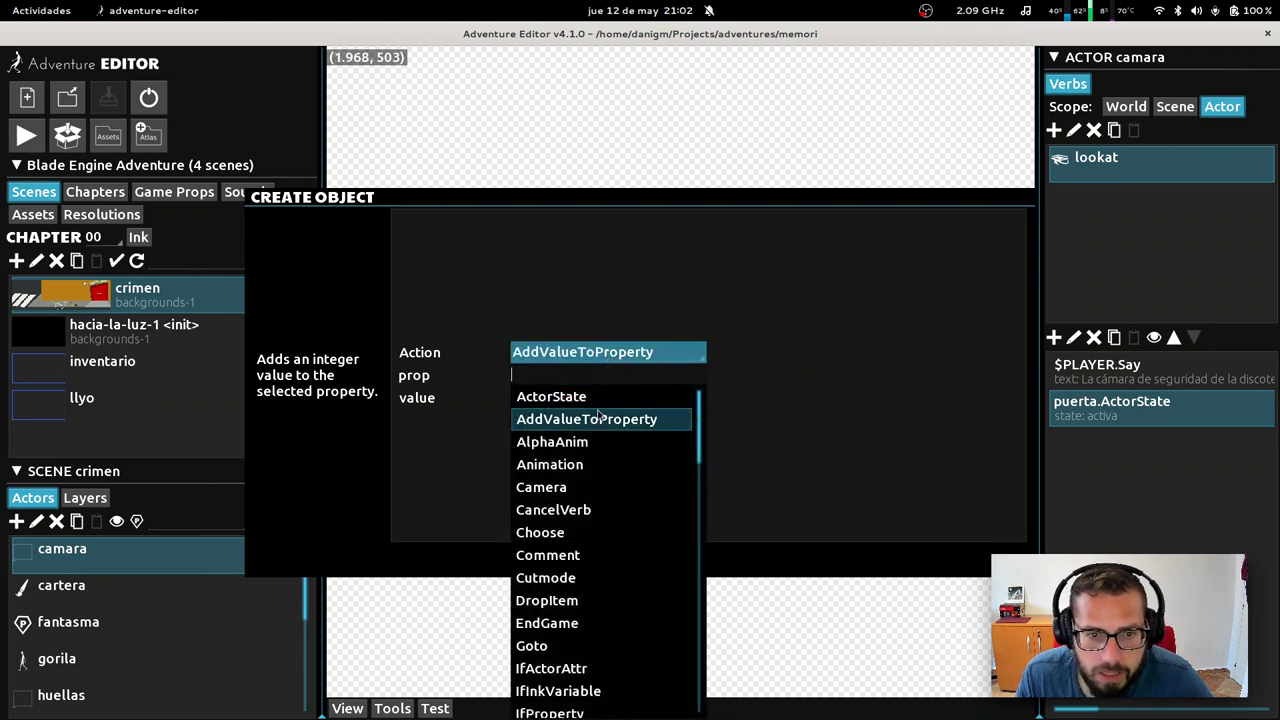
type("pro")
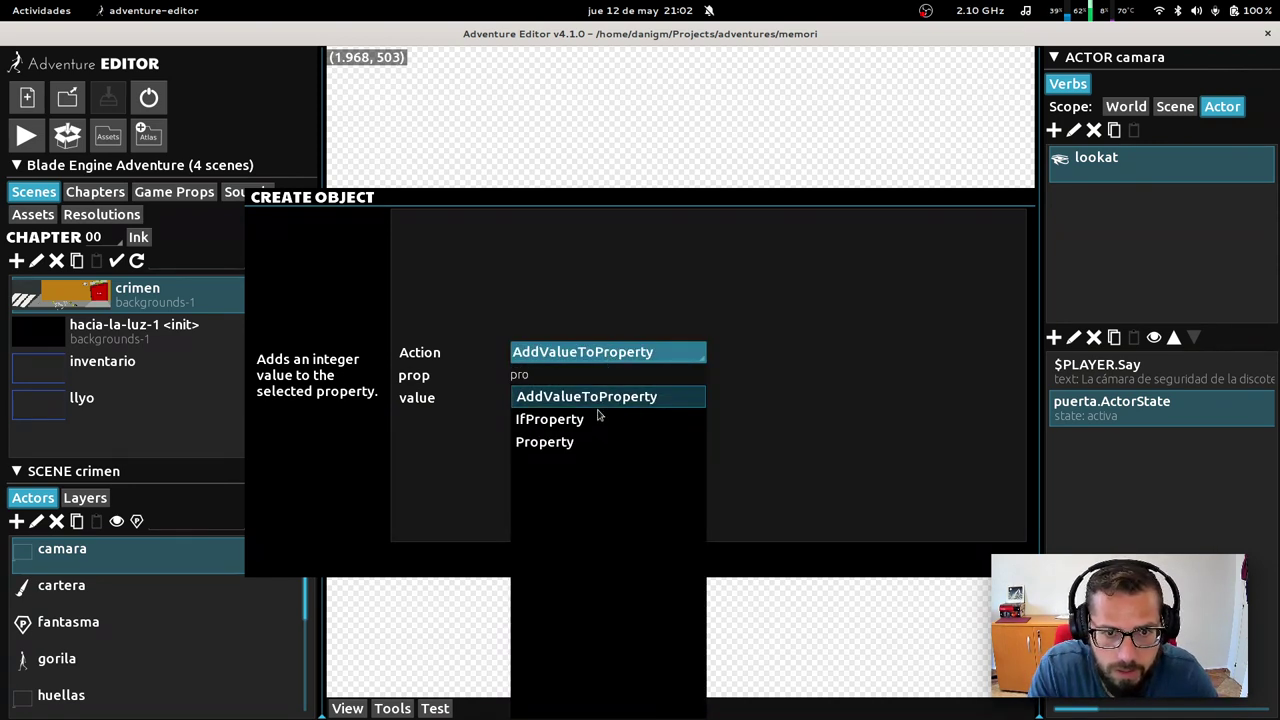
left_click(570, 420)
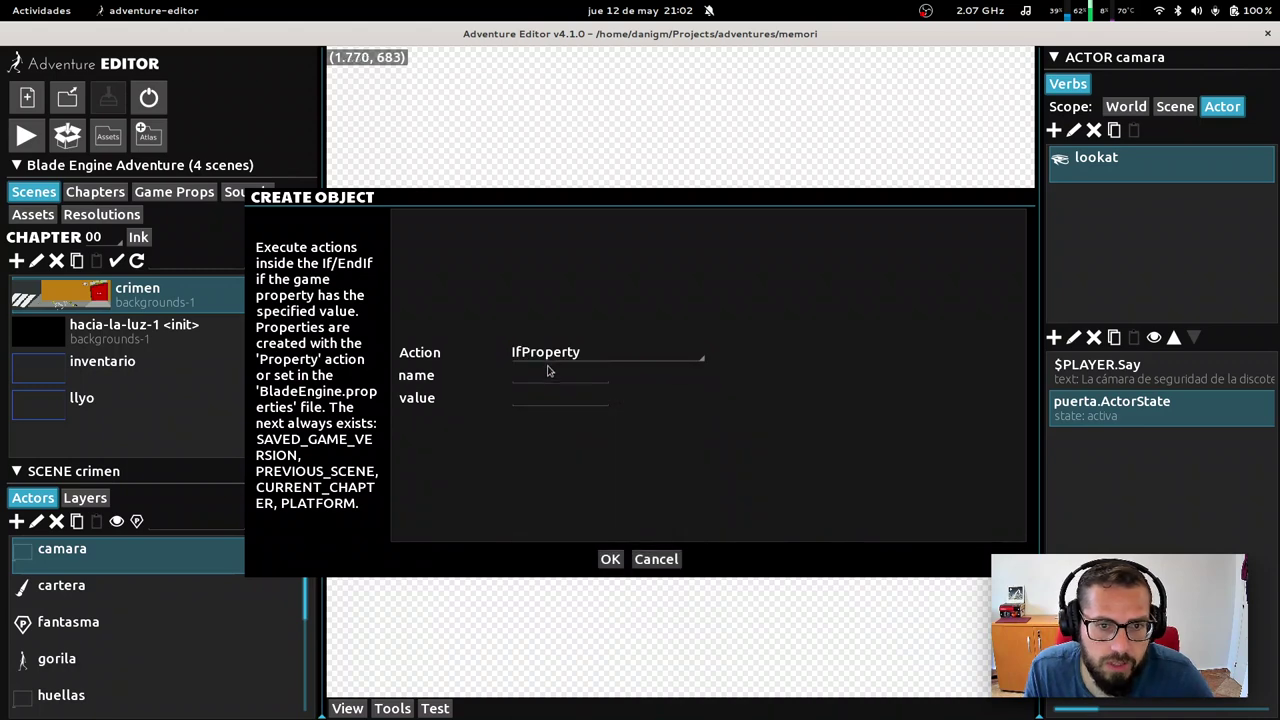
left_click(656, 559)
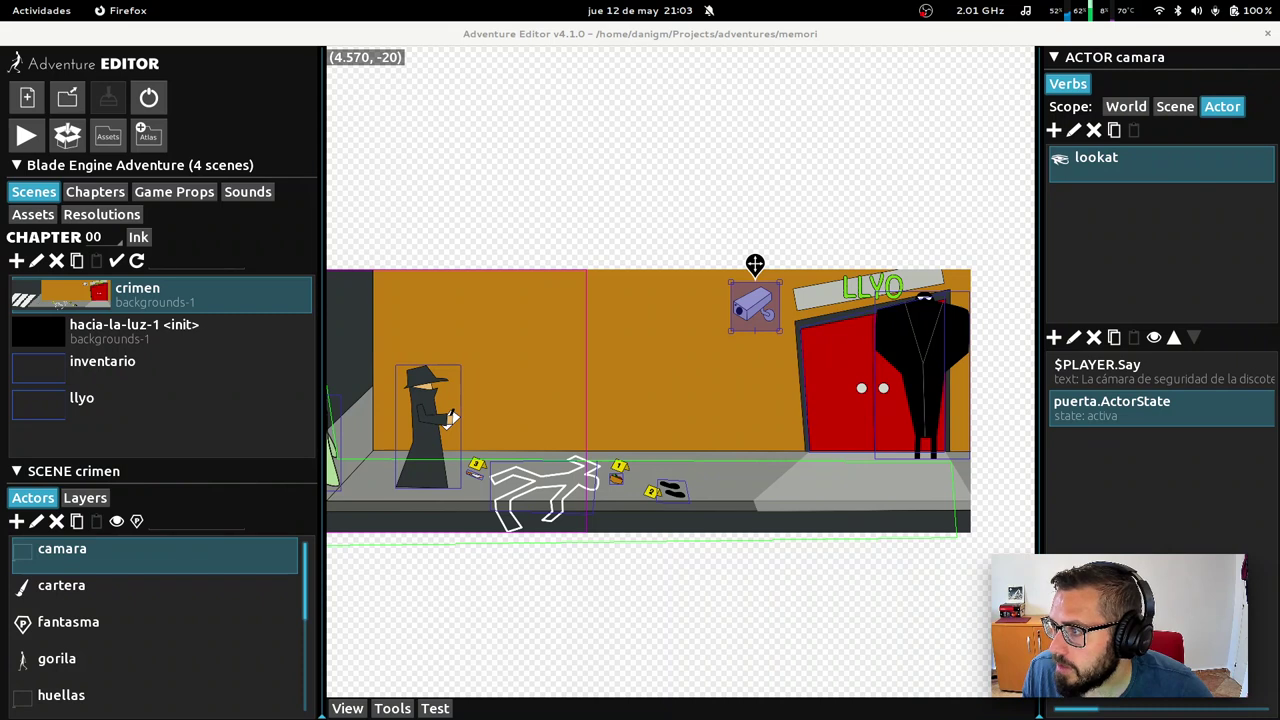
Select the poli actor in the crimen scene and examine the scene's full layout from the crosswalk to the LLYO door
left_click(802, 191)
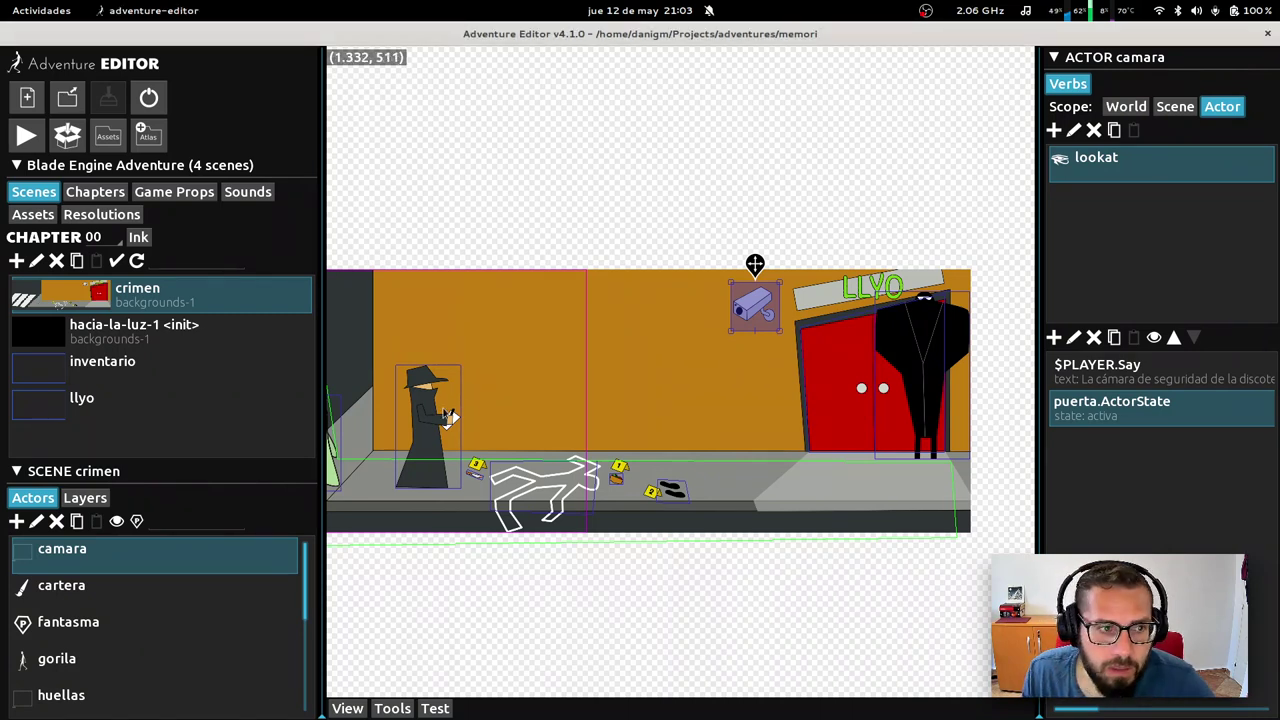
left_click(428, 425)
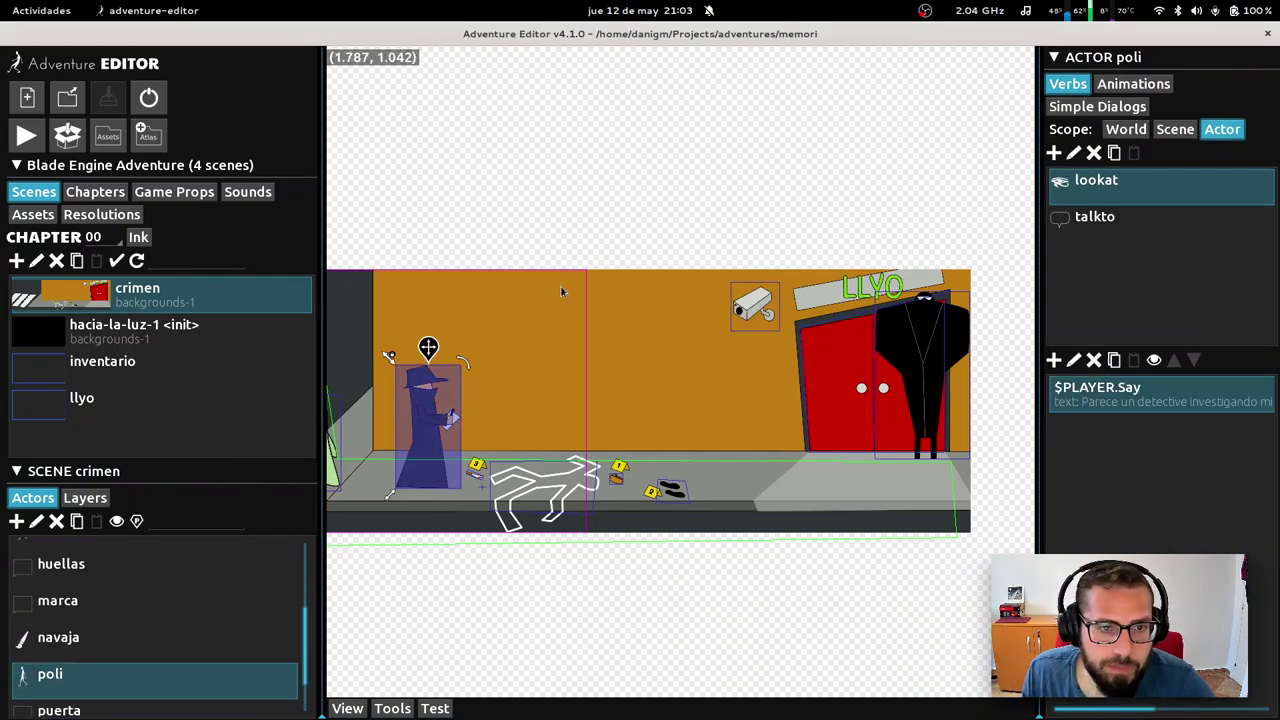
scroll(628, 567, "down", 3)
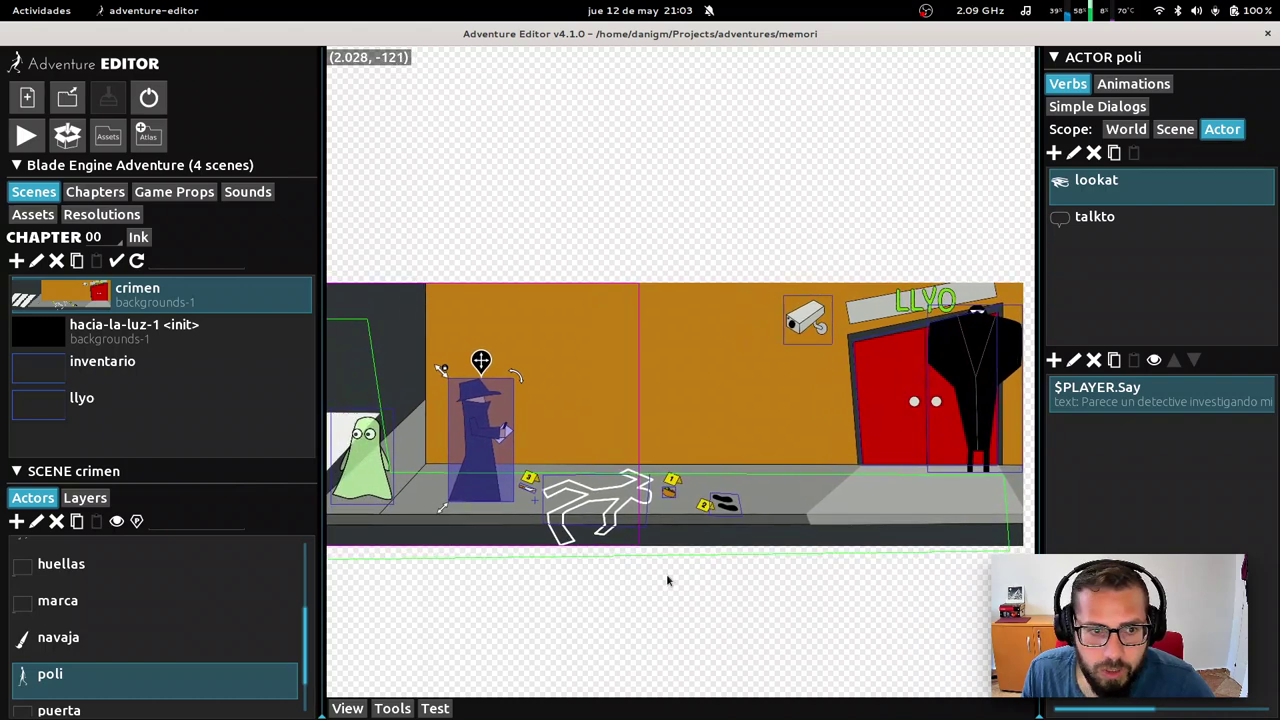
scroll(640, 550, "up", 3)
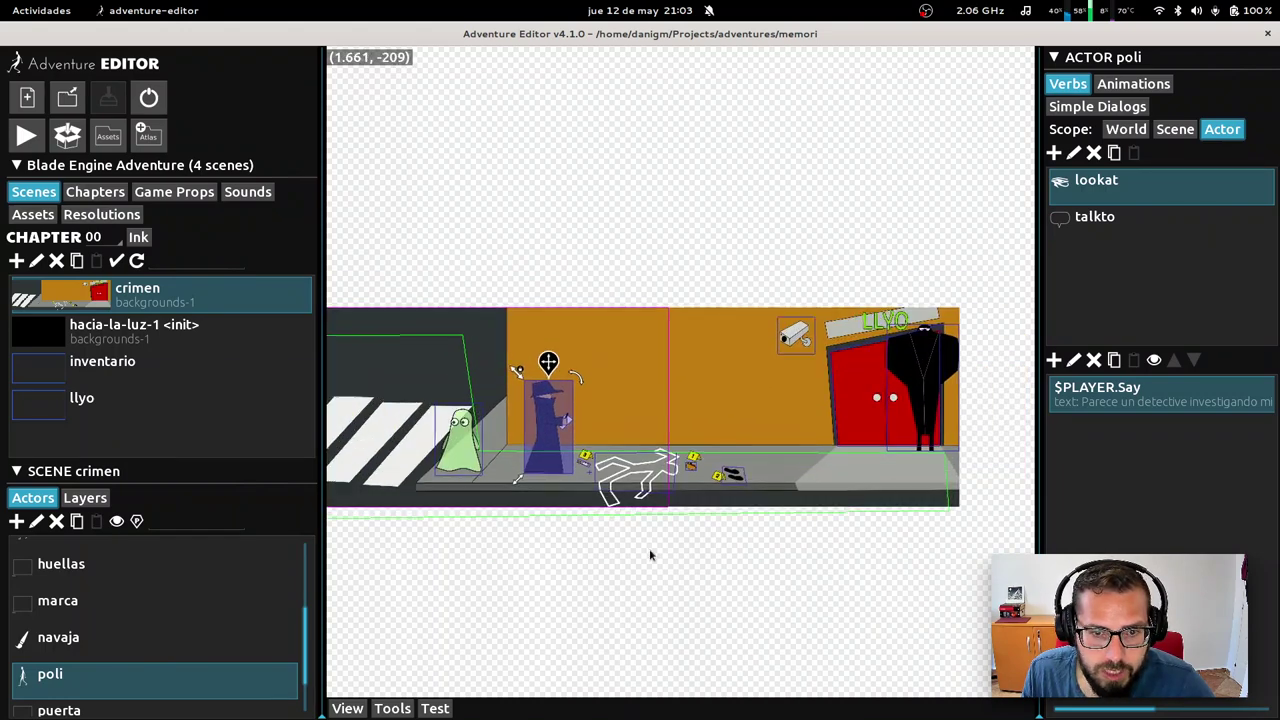
middle_click_drag(657, 567, 679, 534)
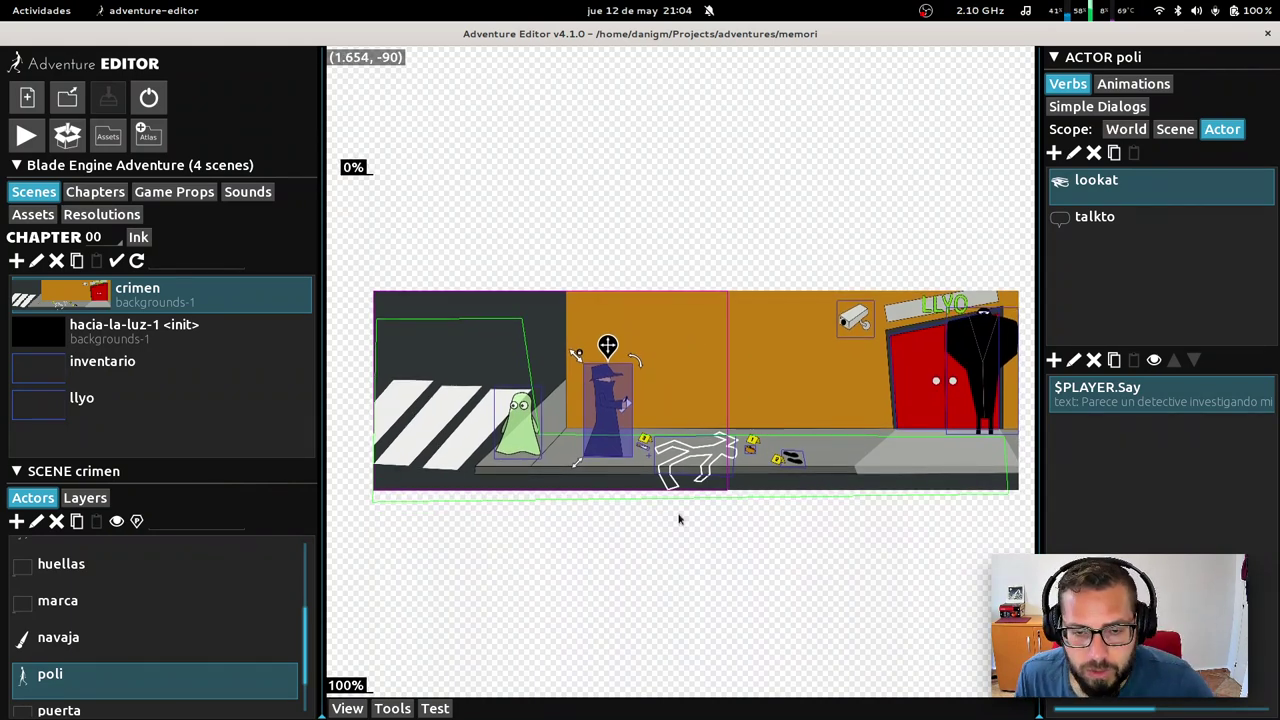
middle_click_drag(680, 517, 677, 480)
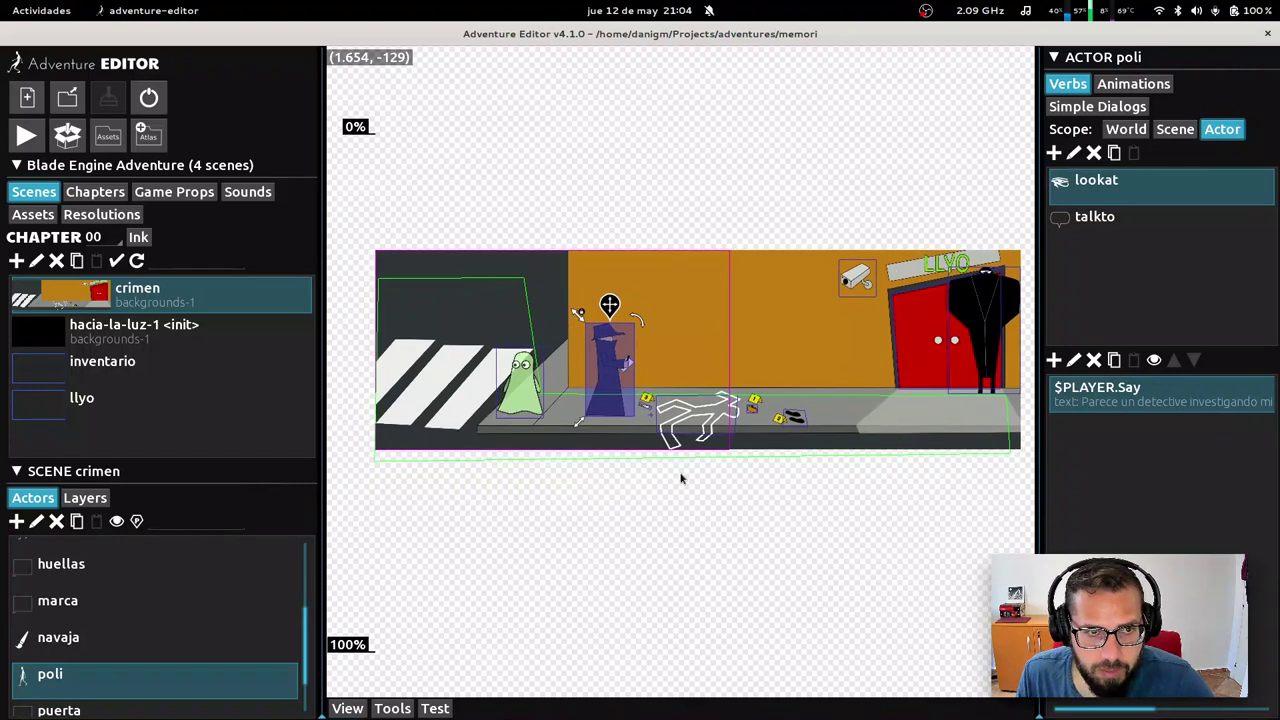
scroll(680, 477, "down", 2)
scroll(720, 455, "down", 3)
scroll(717, 451, "up", 4)
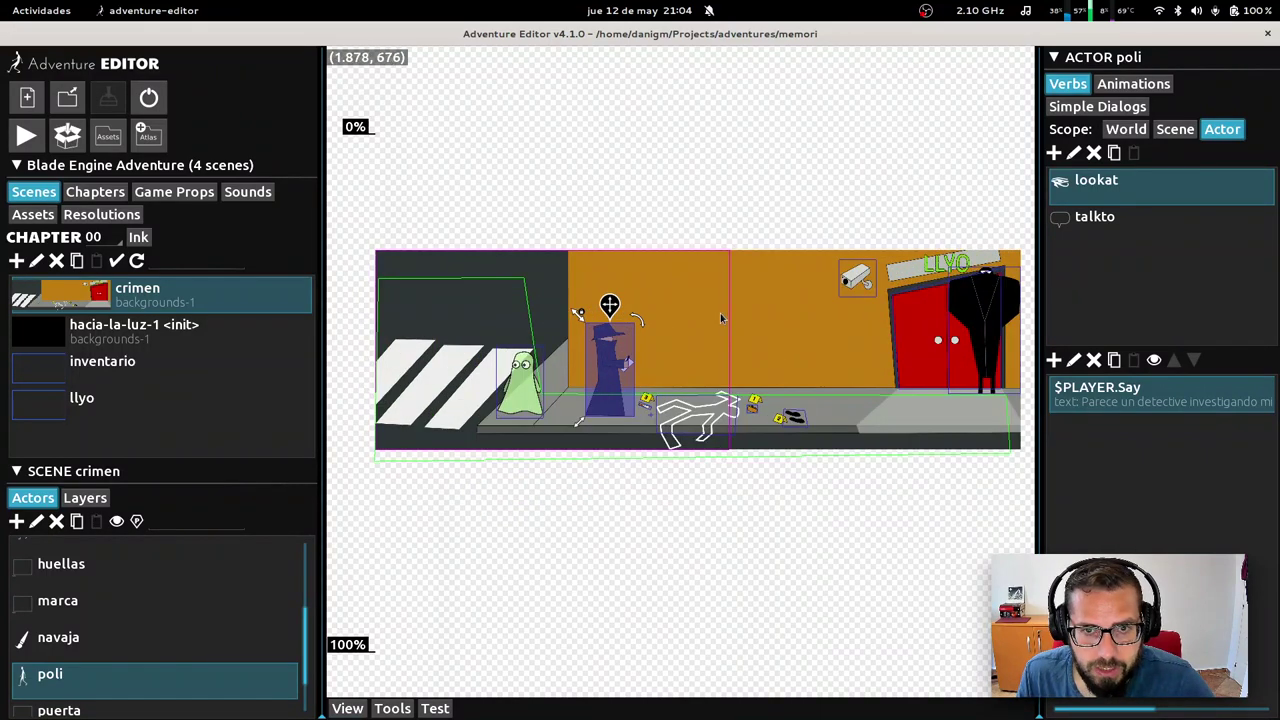
scroll(772, 412, "down", 2)
scroll(770, 420, "up", 2)
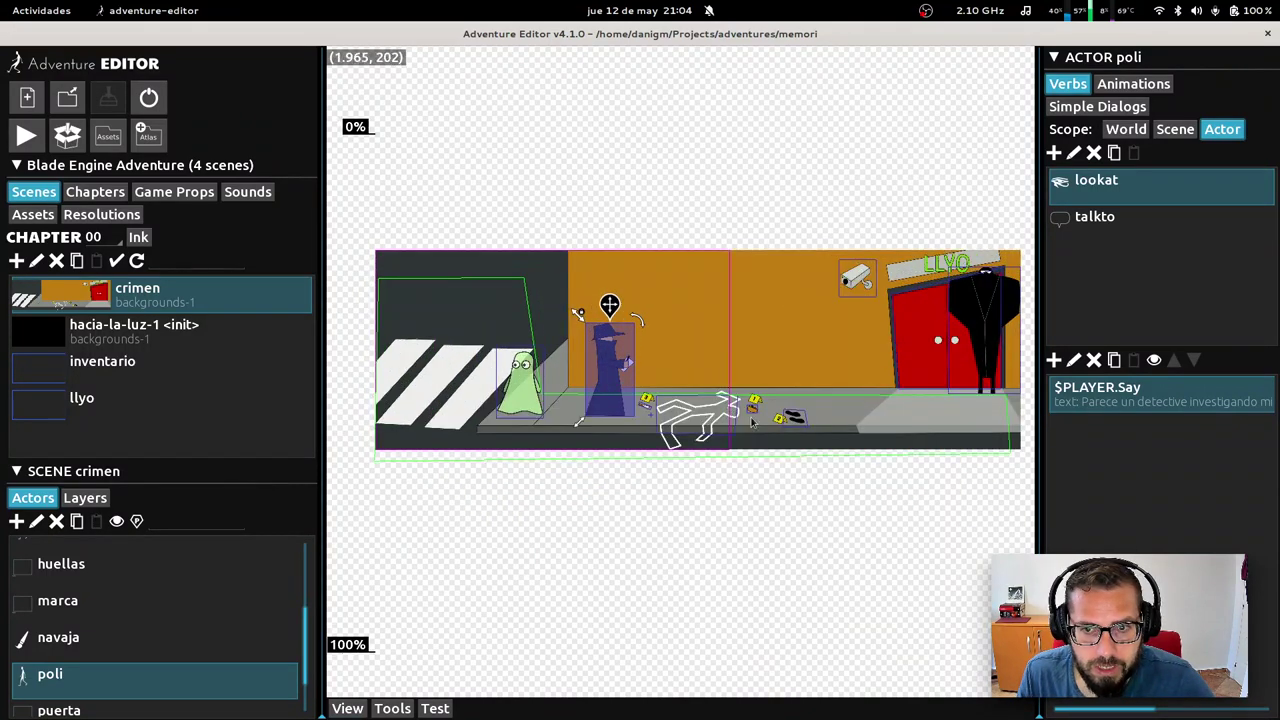
middle_click_drag(742, 524, 703, 574)
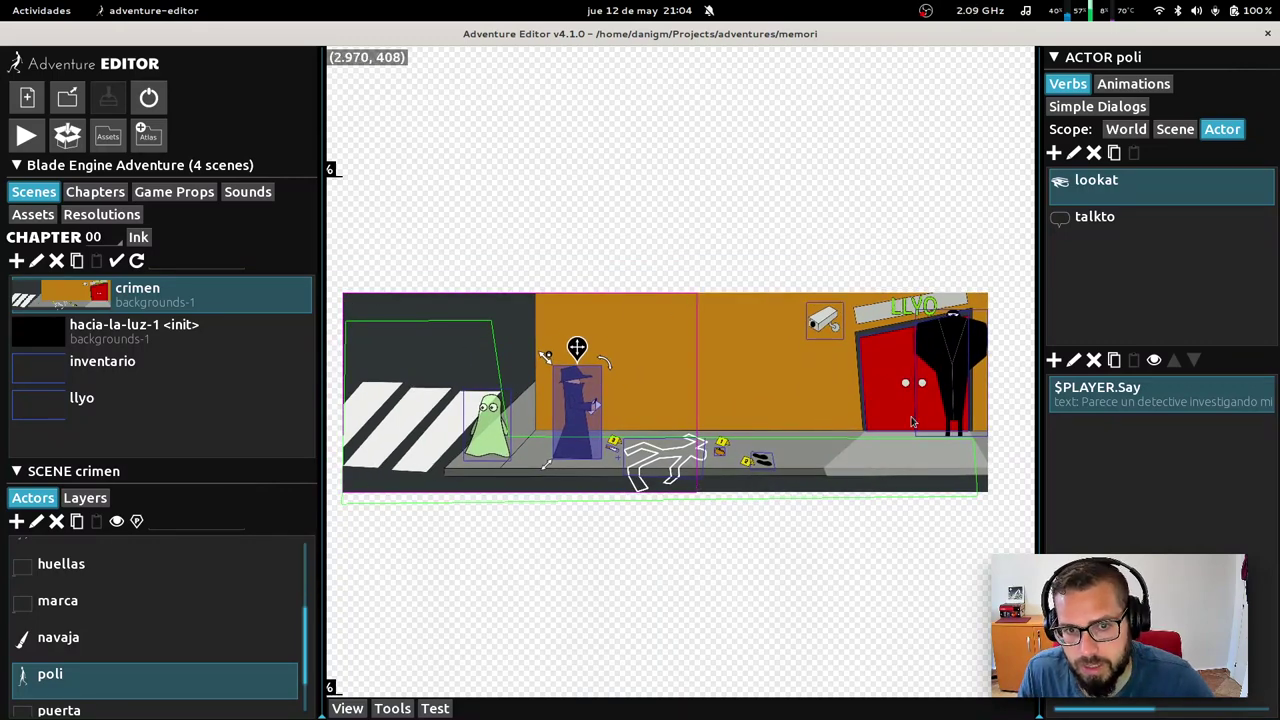
Launch a test run of the crimen scene and walk the ghost past the detective towards the body outline
left_click(435, 708)
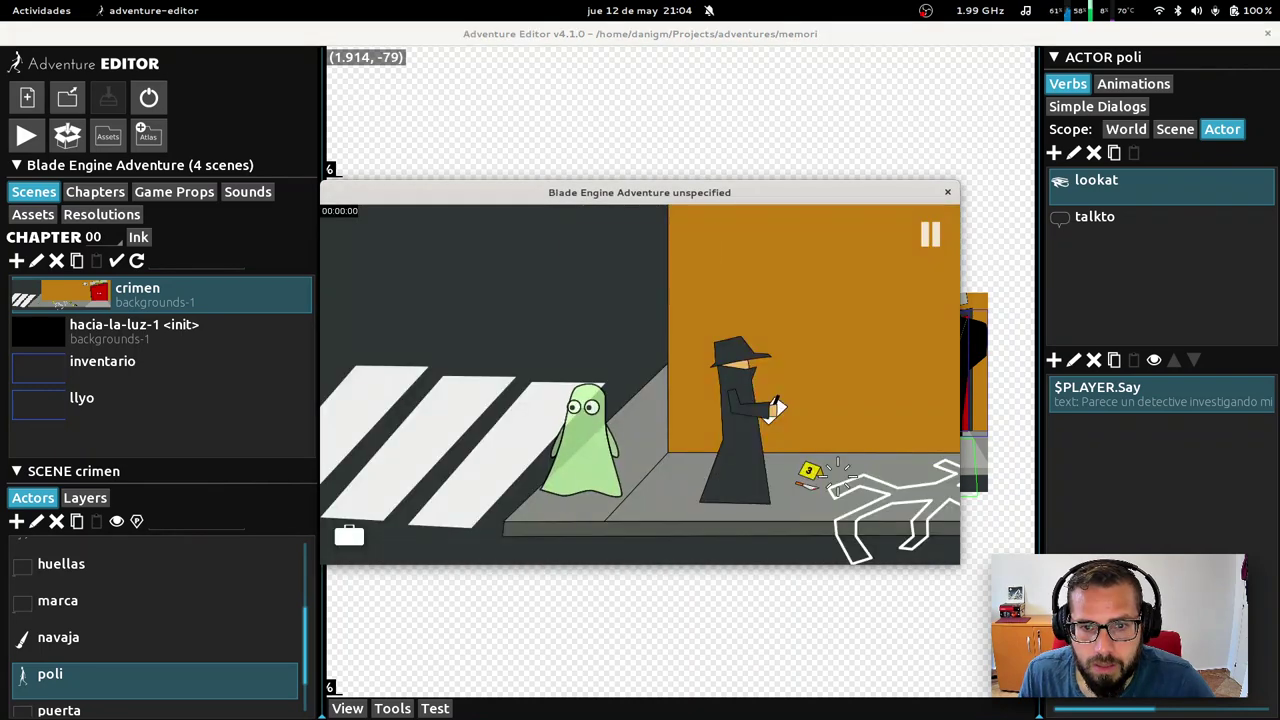
left_click(681, 481)
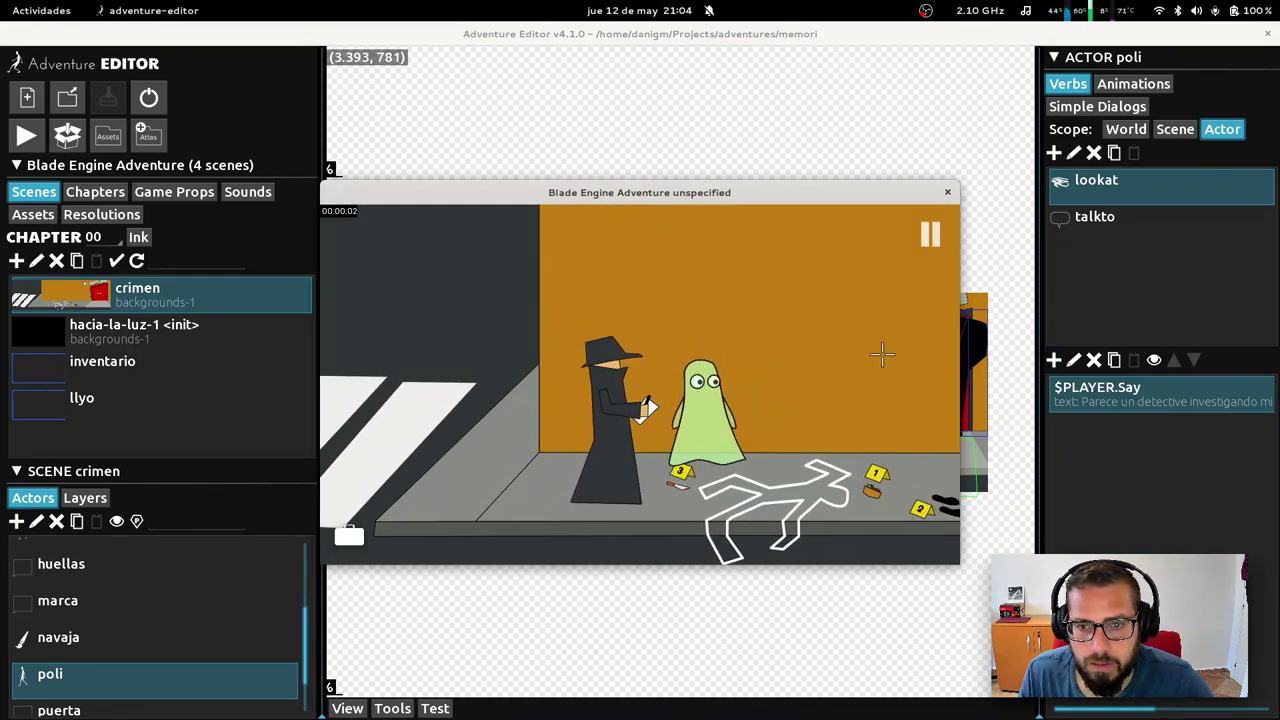